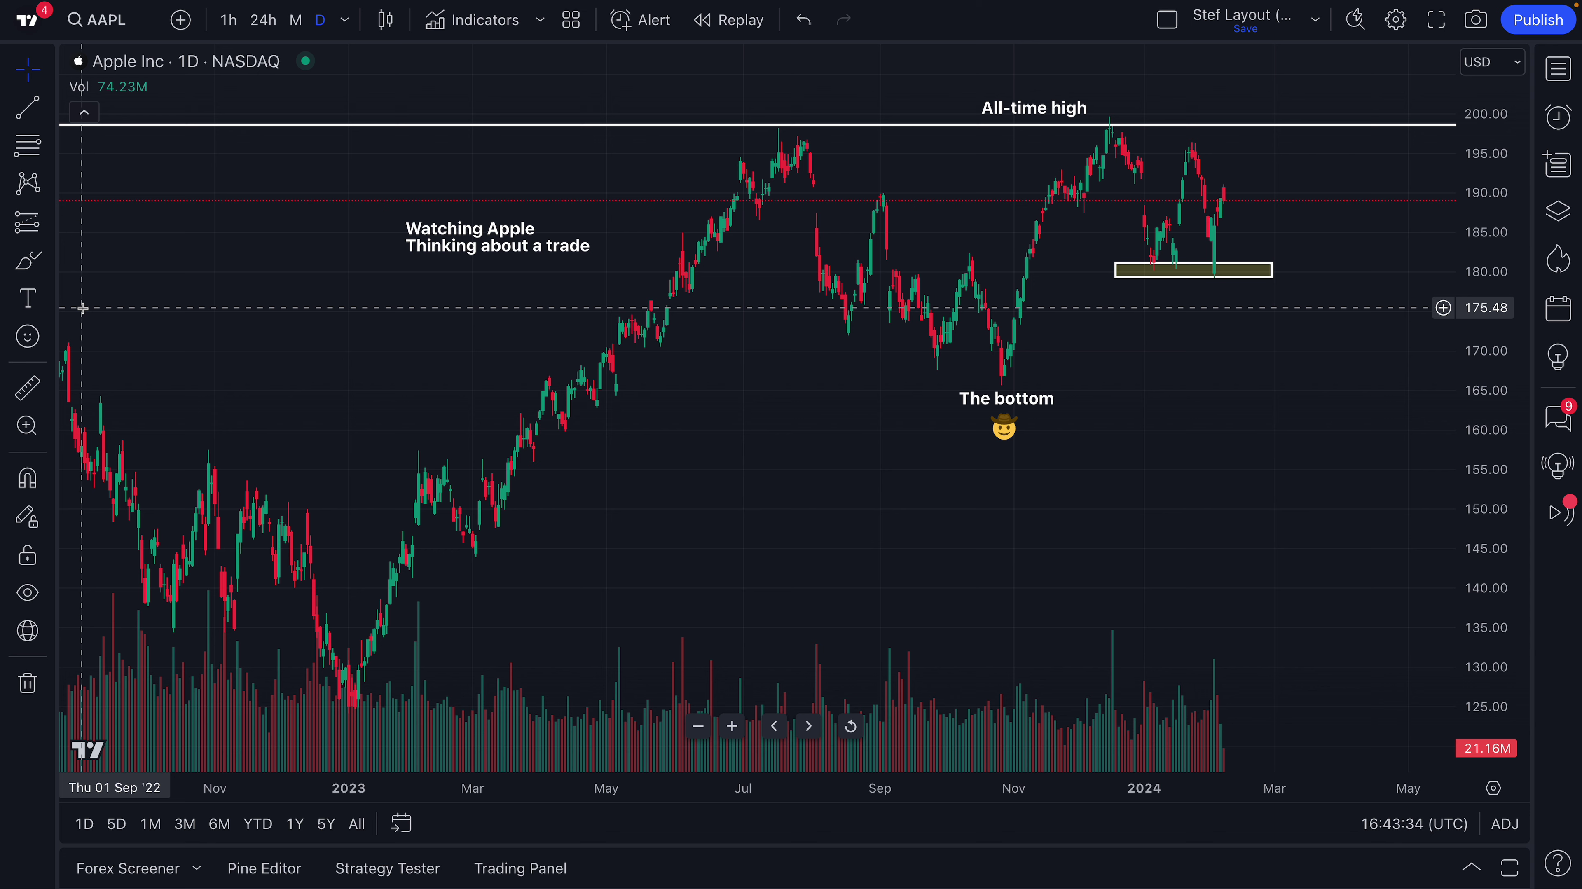
Add the text "Object tree and the data window!" to the empty chart area below the mid-2023 candles.
click(34, 298)
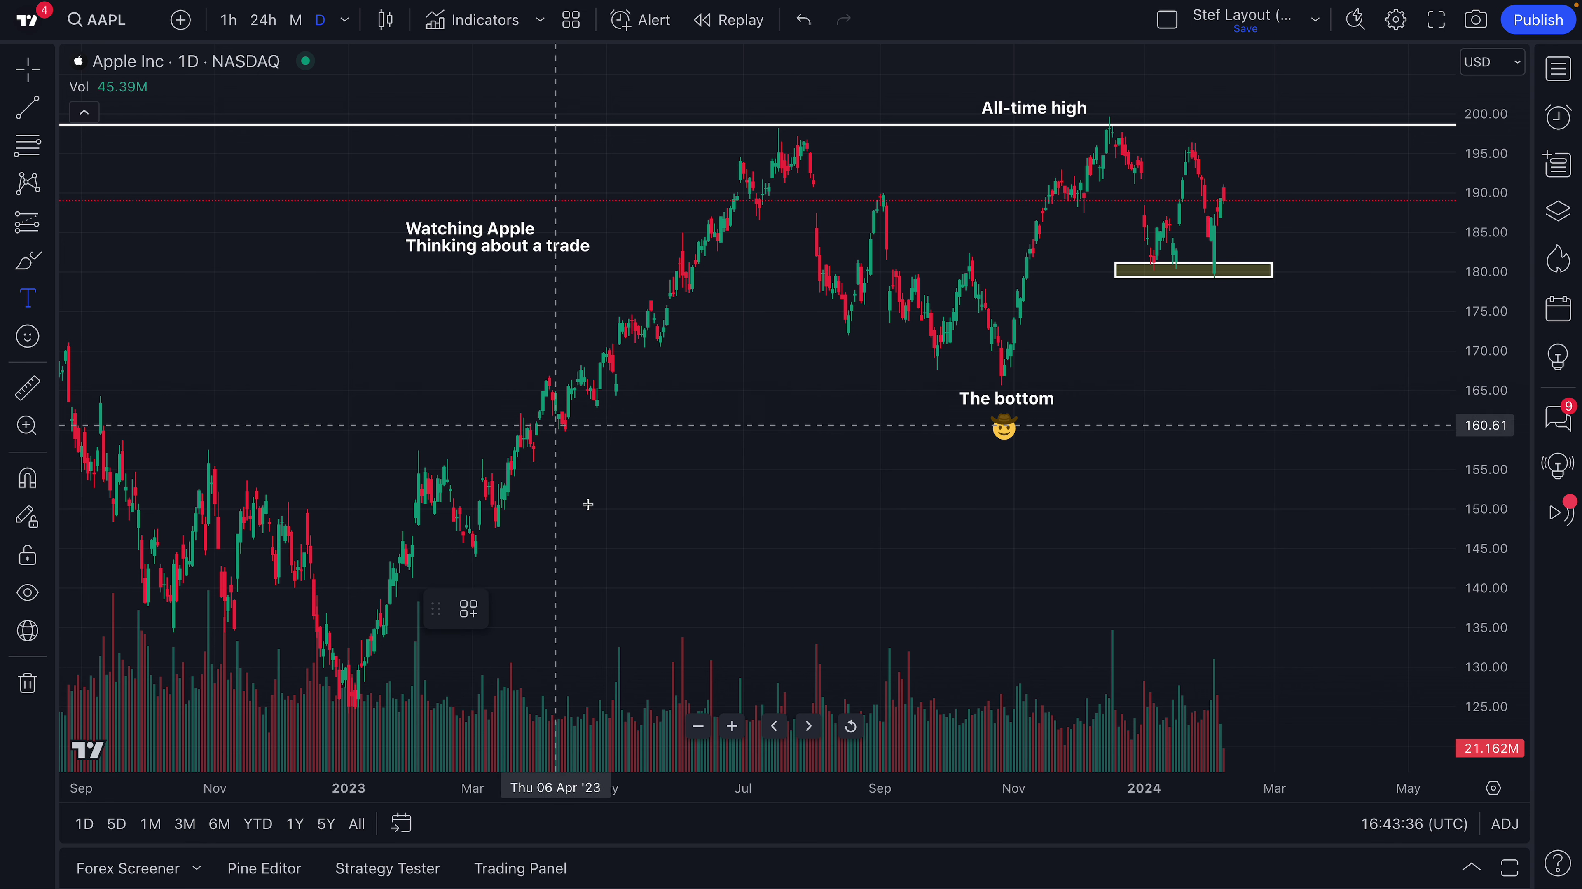
click(671, 534)
text(O)
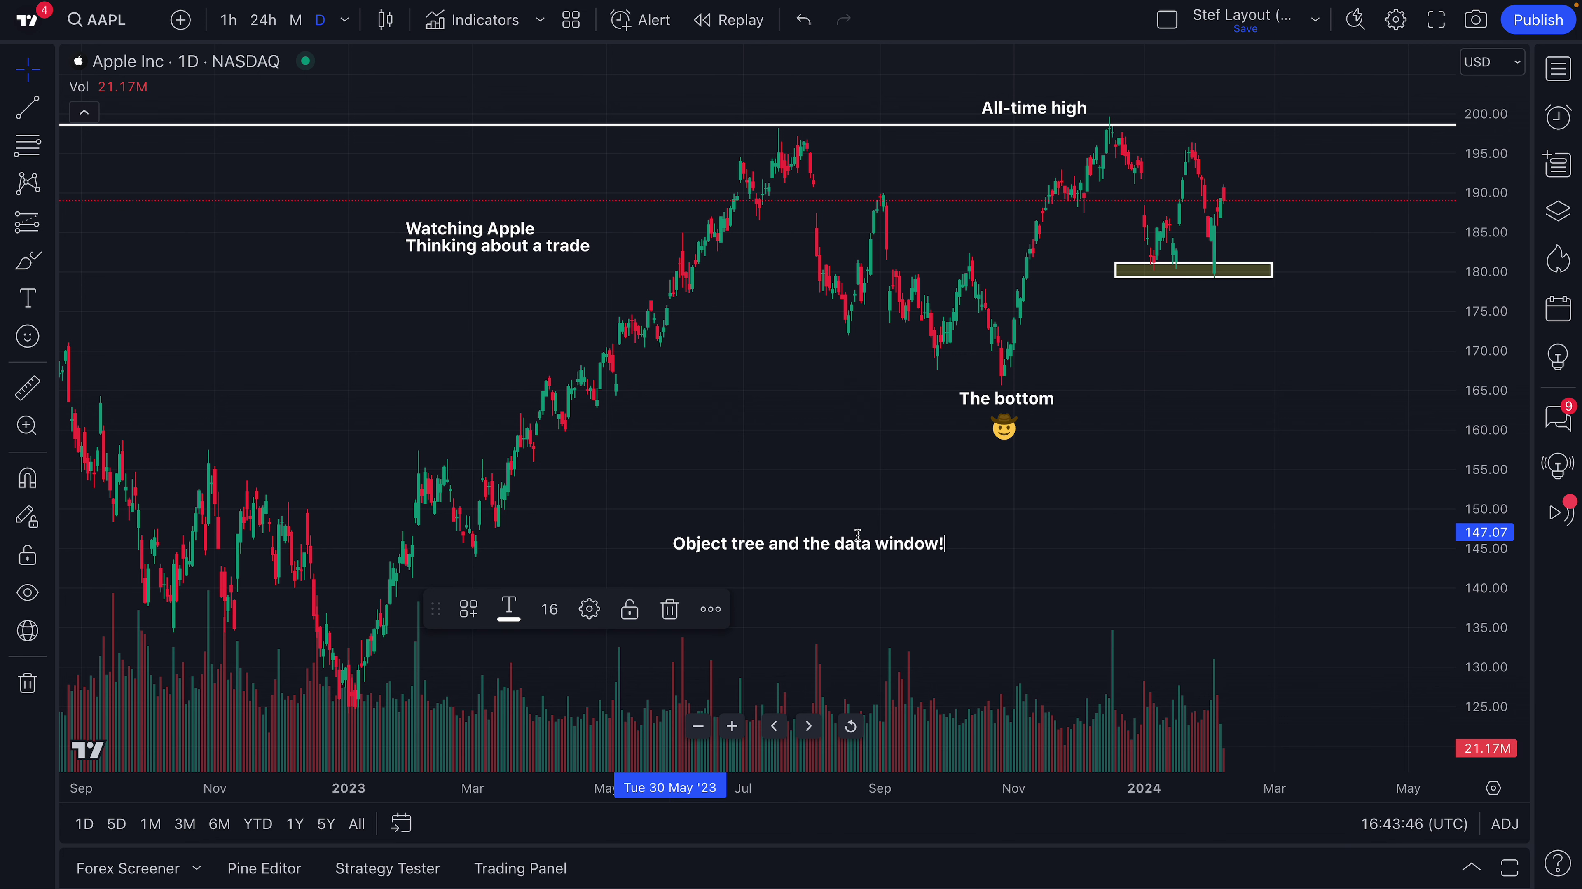
Open the side panel with the object tree and data window, and view both of its views in turn.
click(1556, 211)
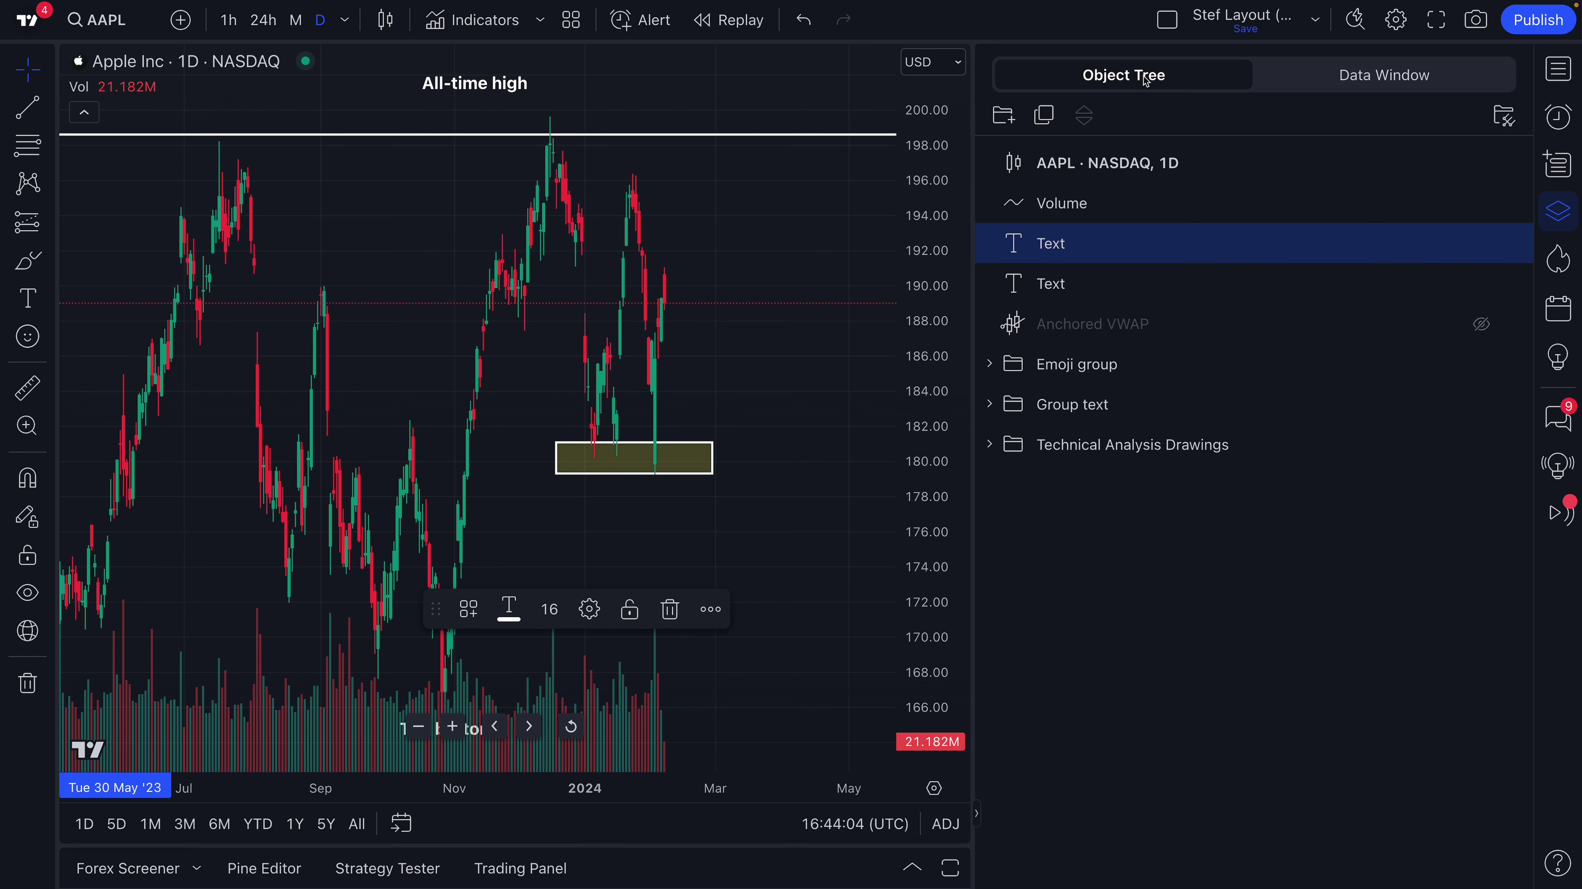
click(1340, 86)
click(1242, 80)
click(1346, 79)
click(1187, 82)
click(1338, 82)
click(1196, 79)
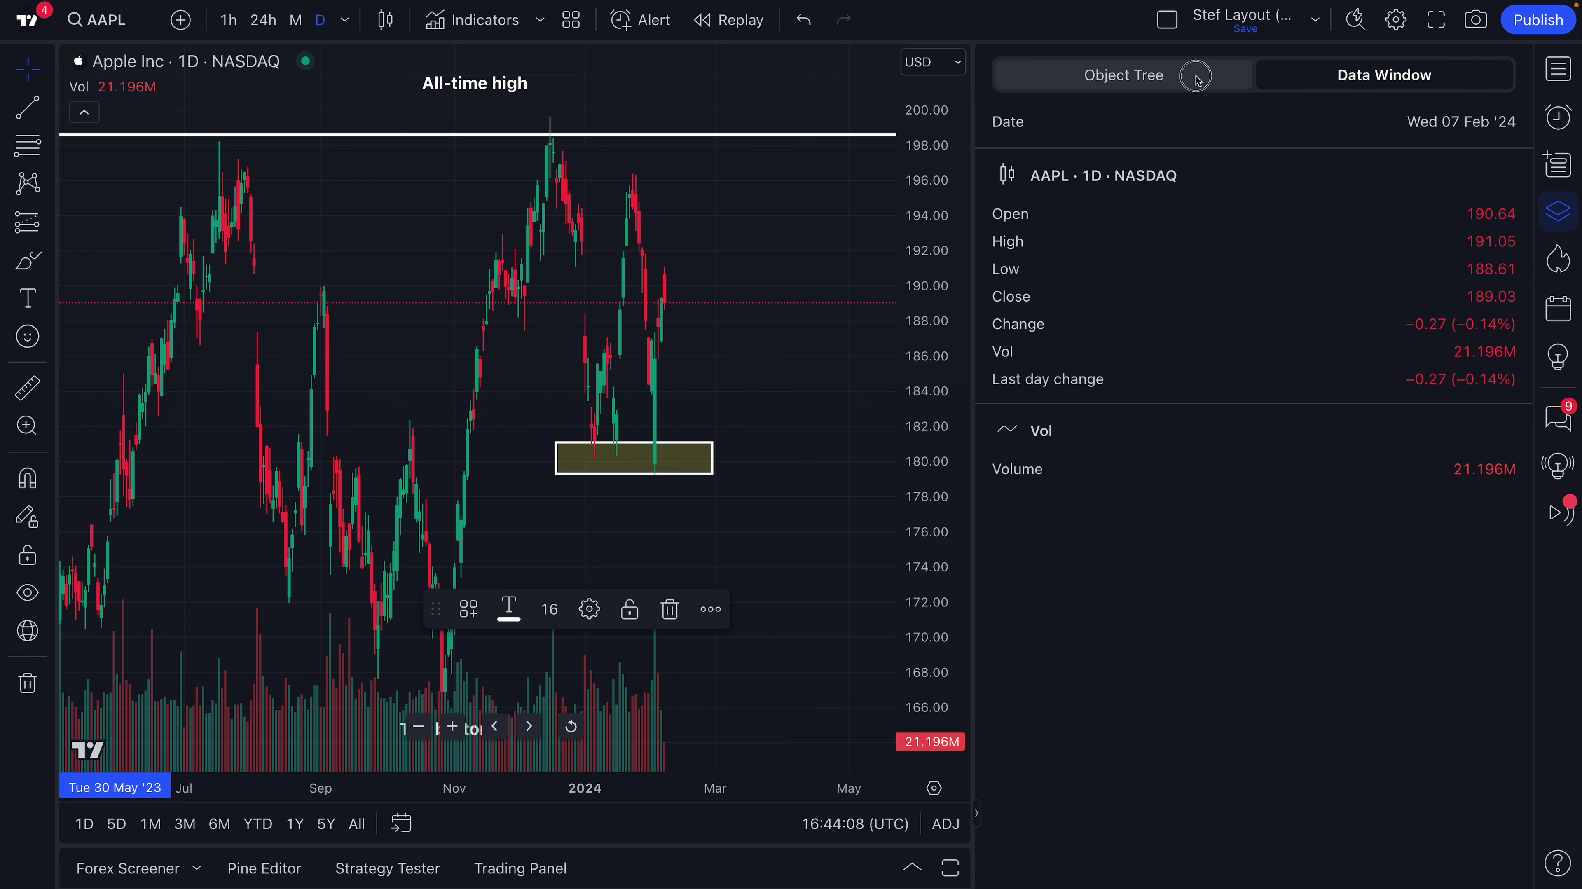
Place a long position just after the latest candles with entry at about 186.33, target at about 198.79 and stop at about 179.36.
click(411, 308)
click(409, 299)
scroll(483, 300, down, 5)
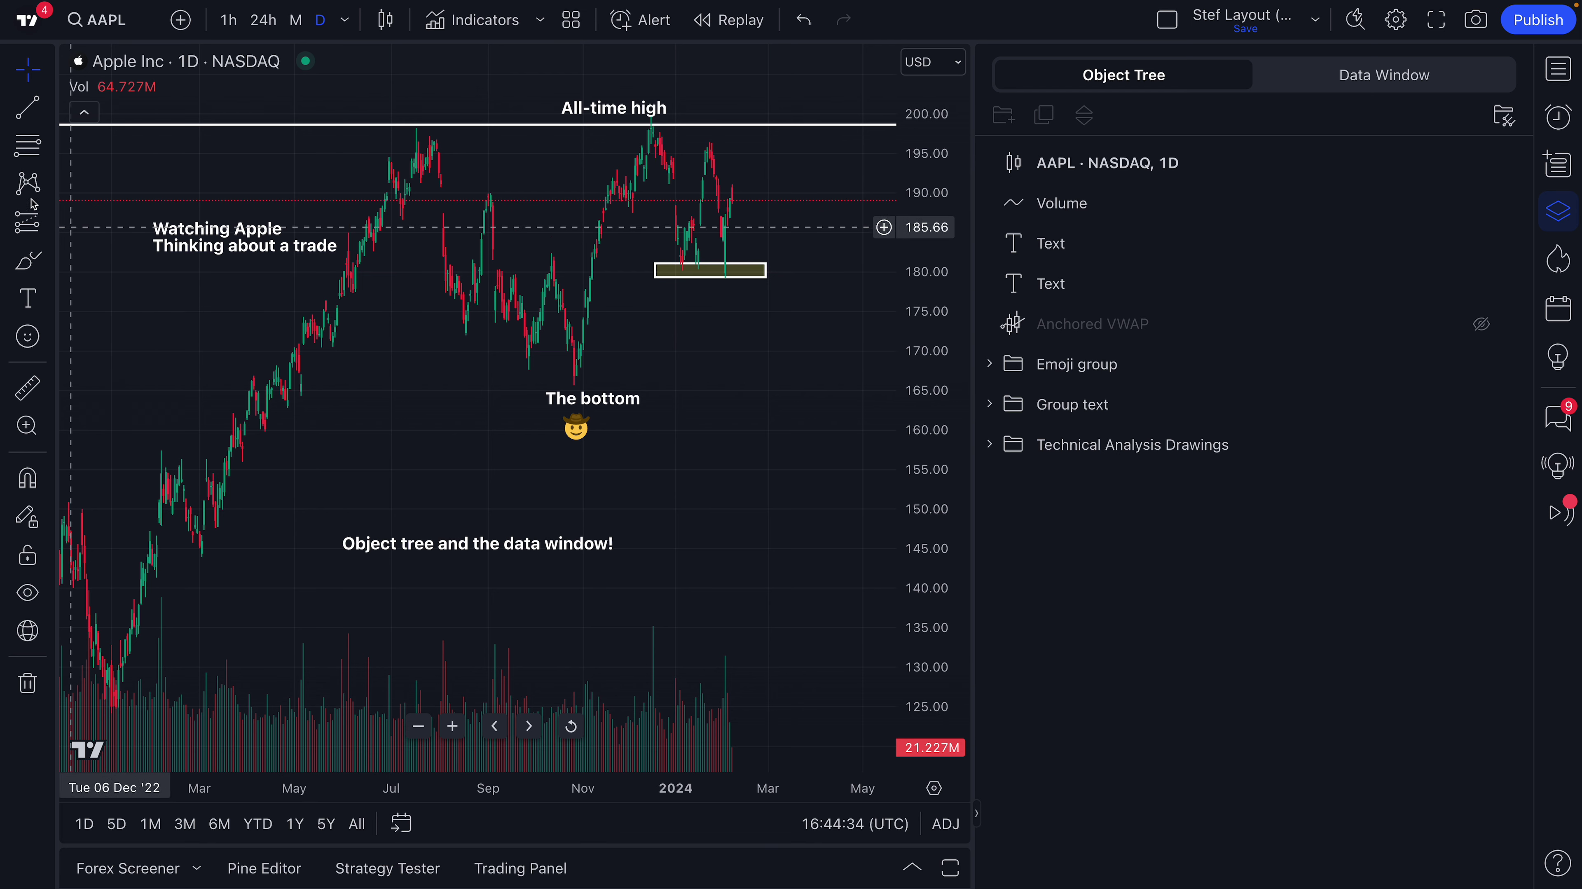
click(49, 228)
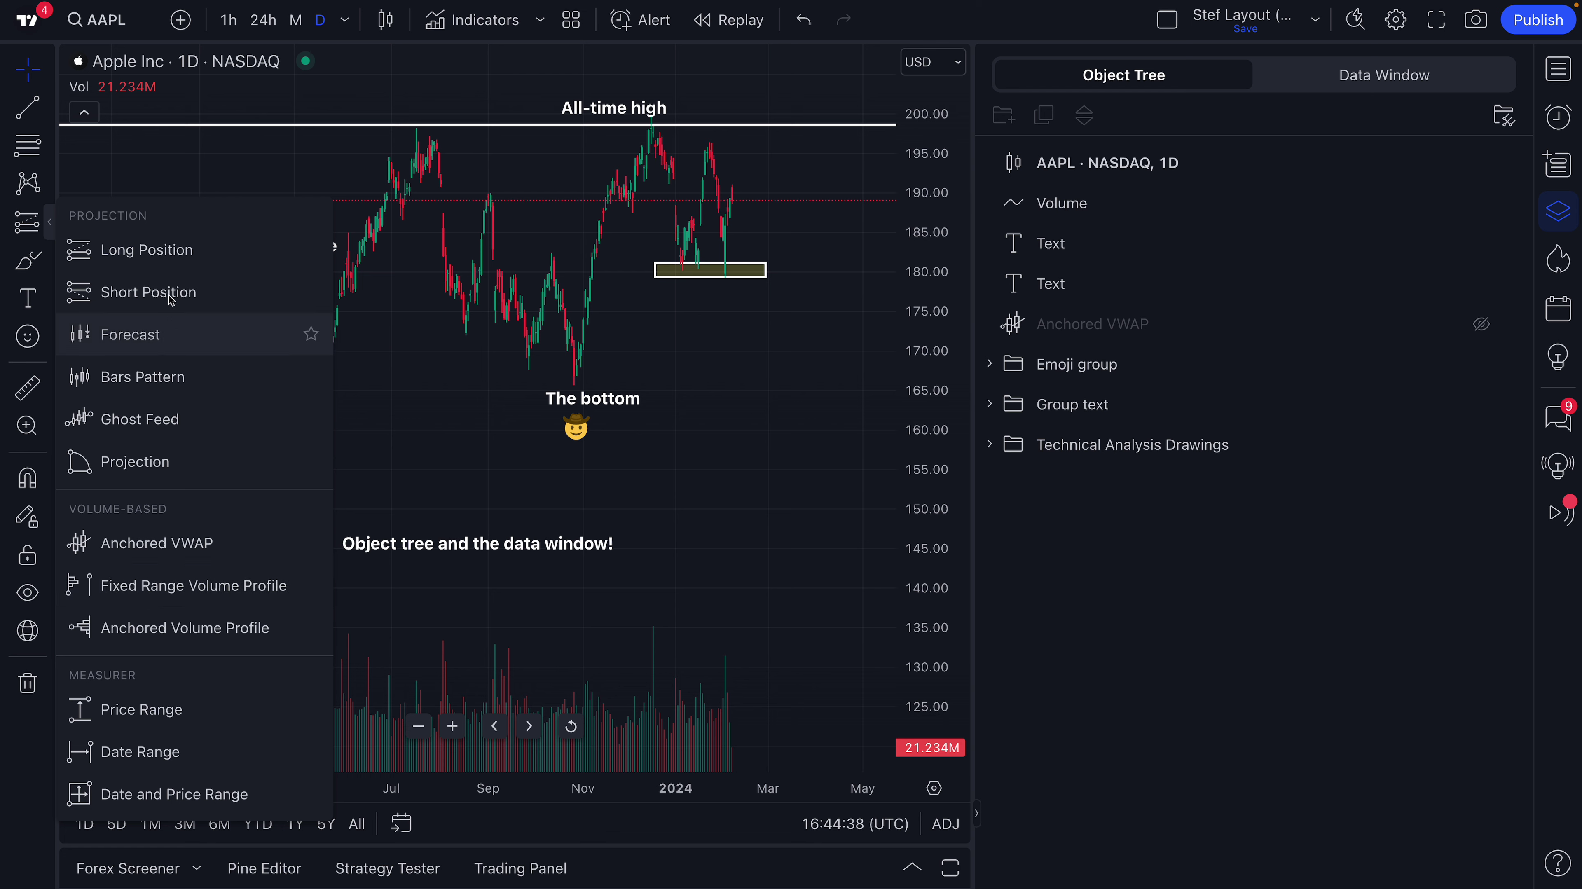
click(148, 250)
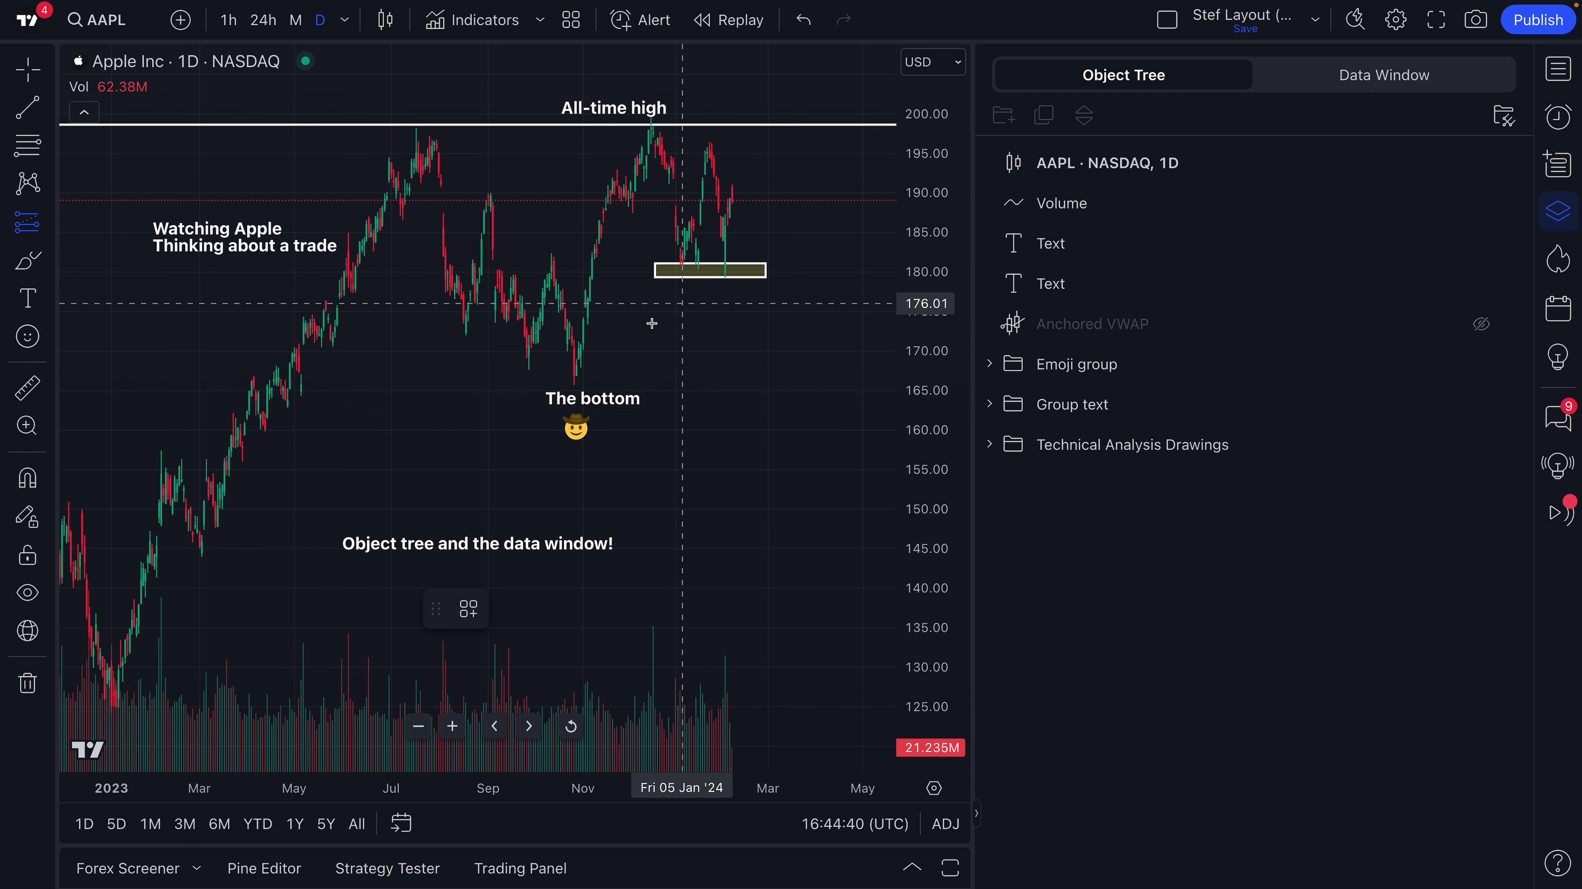
click(745, 222)
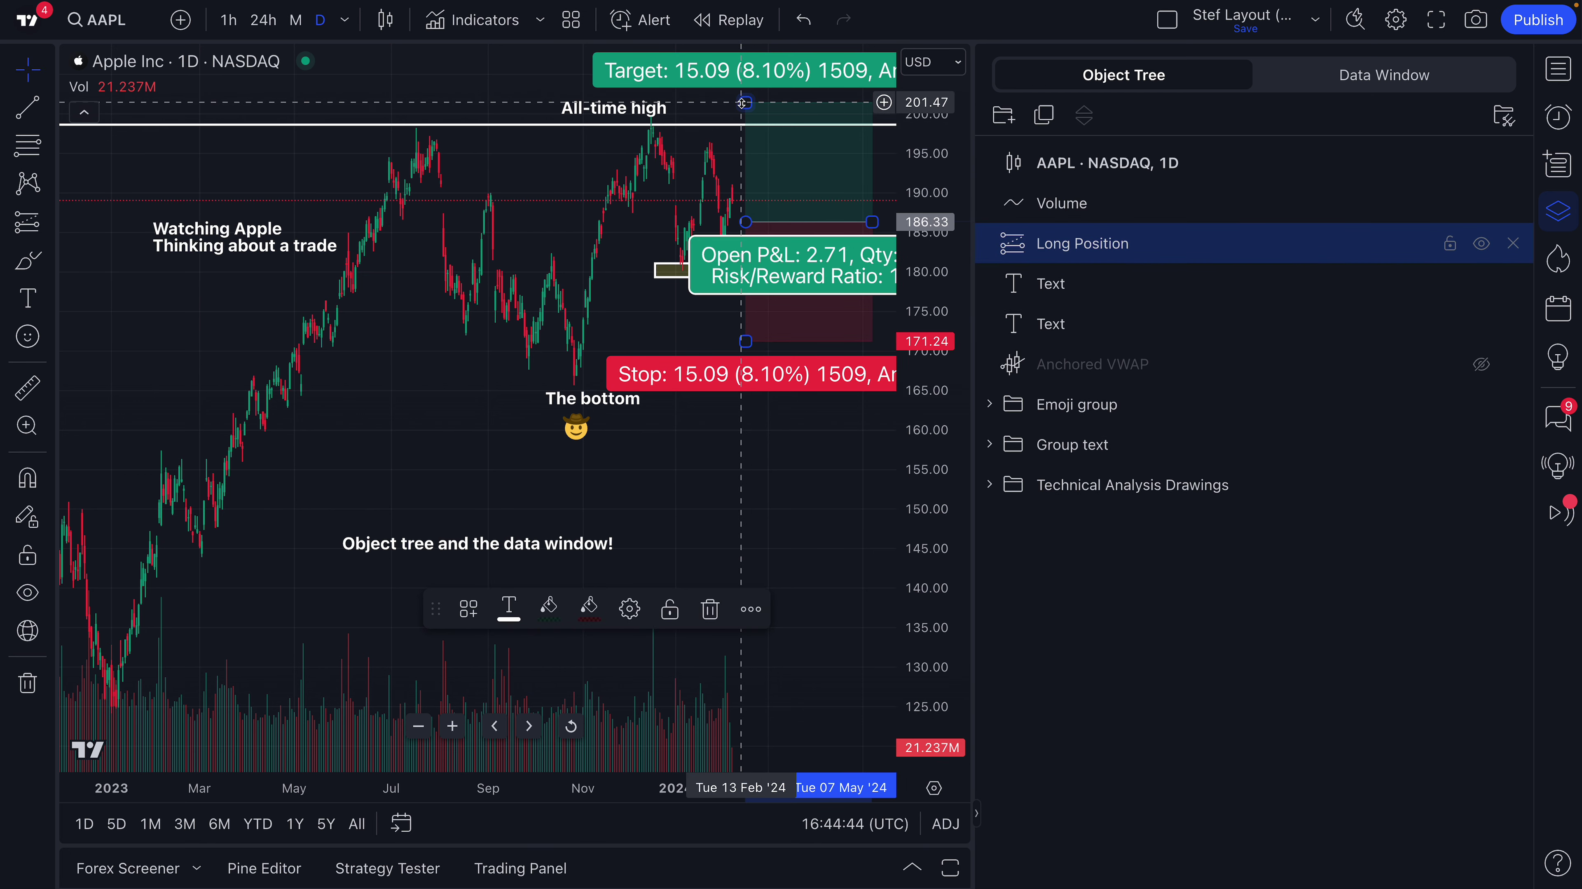
drag(746, 103, 746, 123)
drag(746, 339, 749, 278)
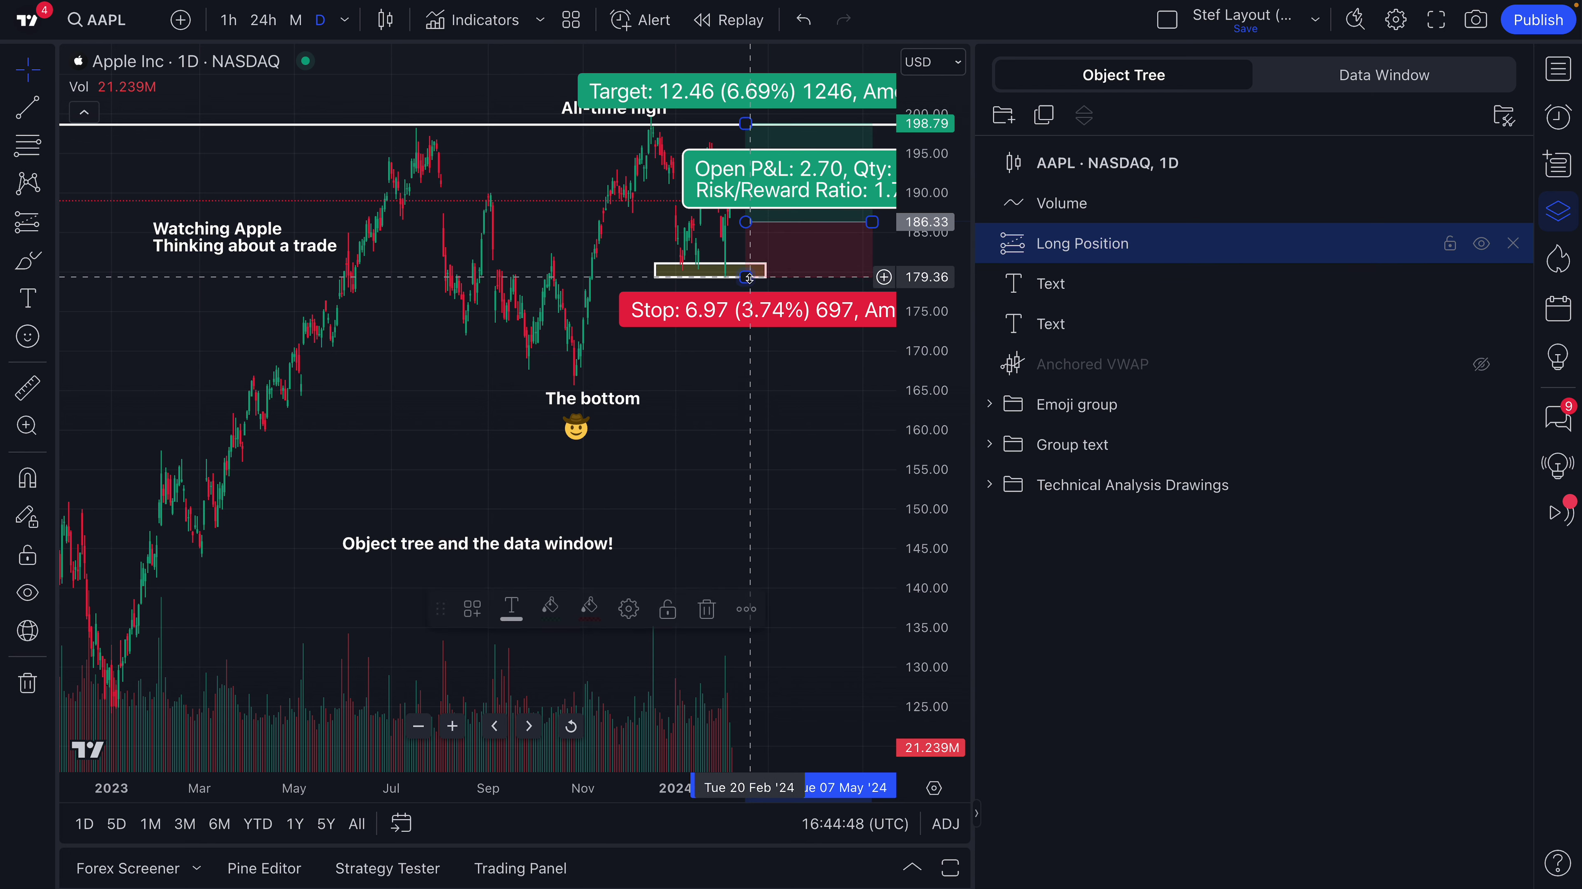
Turn off price labels and turn on compact stats mode in the long position's style settings.
double_click(746, 124)
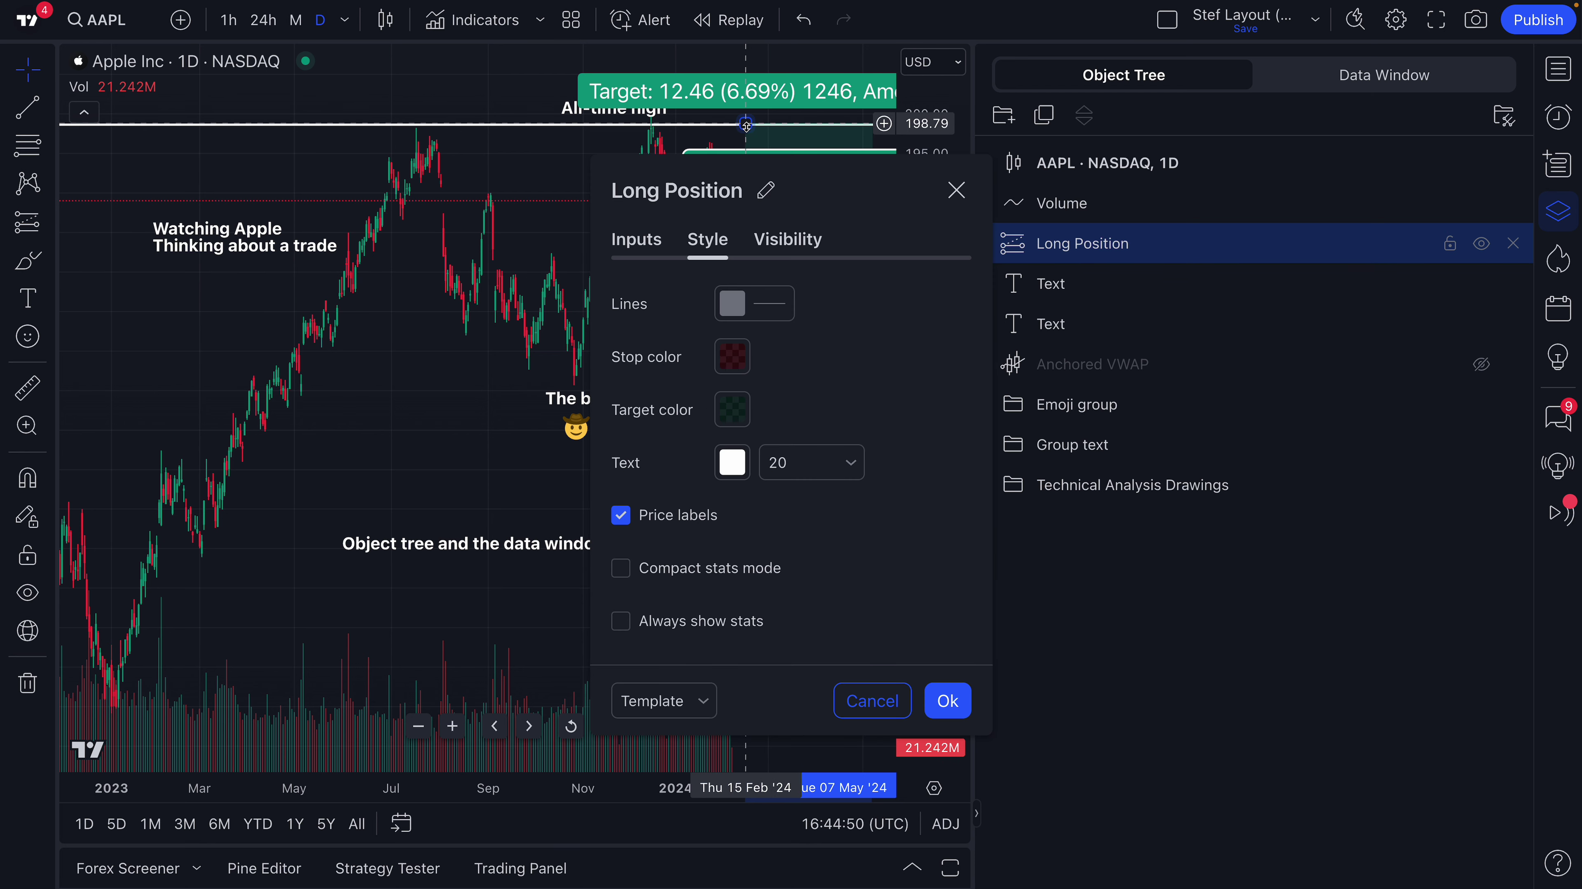
click(687, 513)
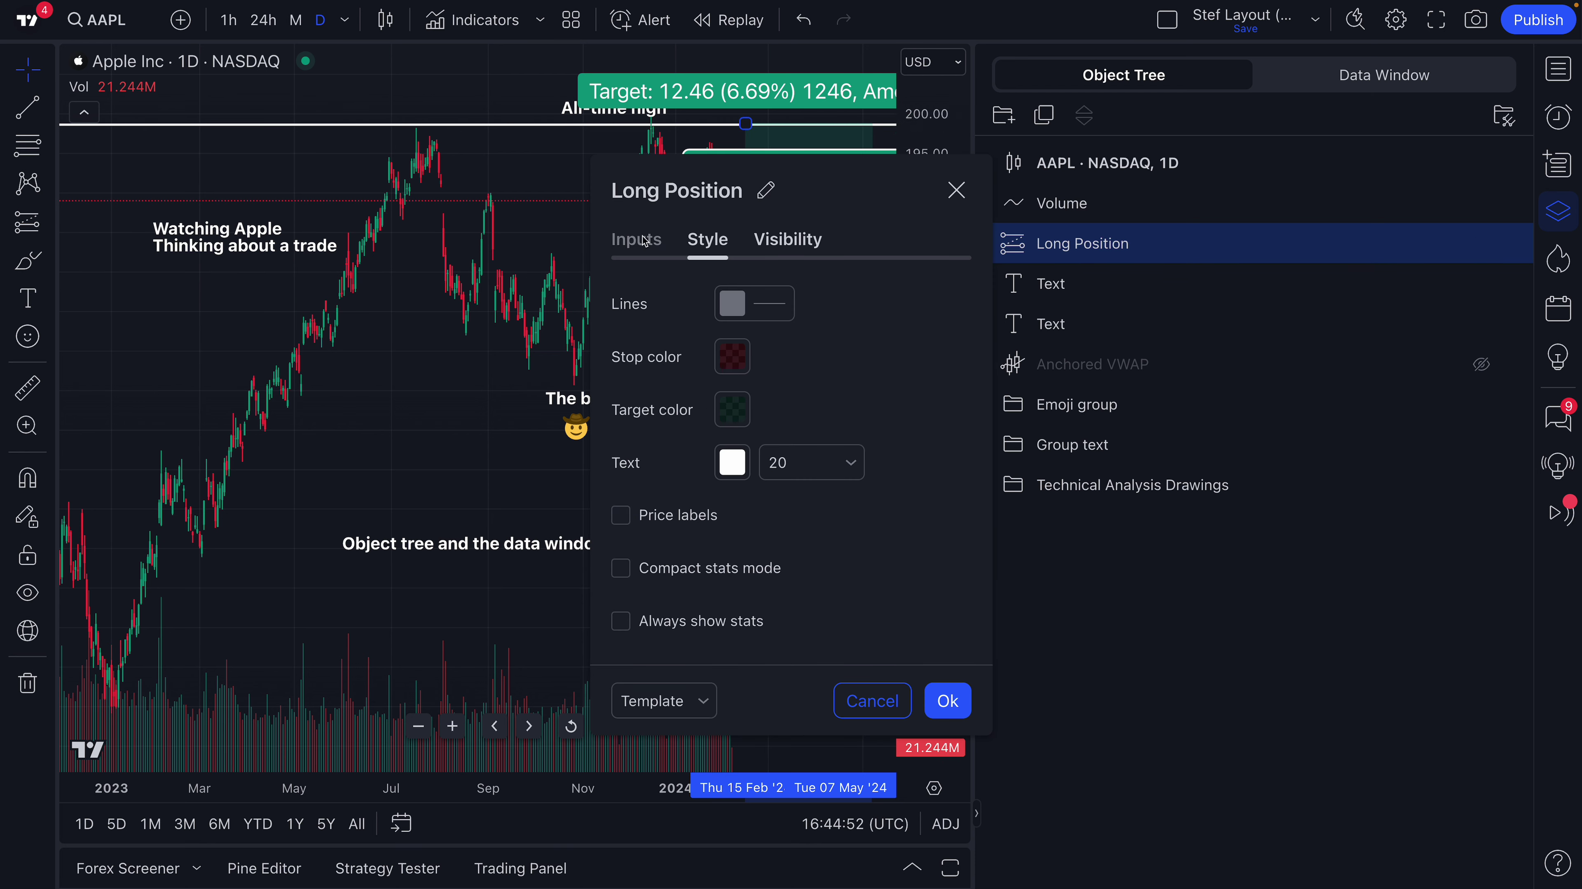
click(685, 577)
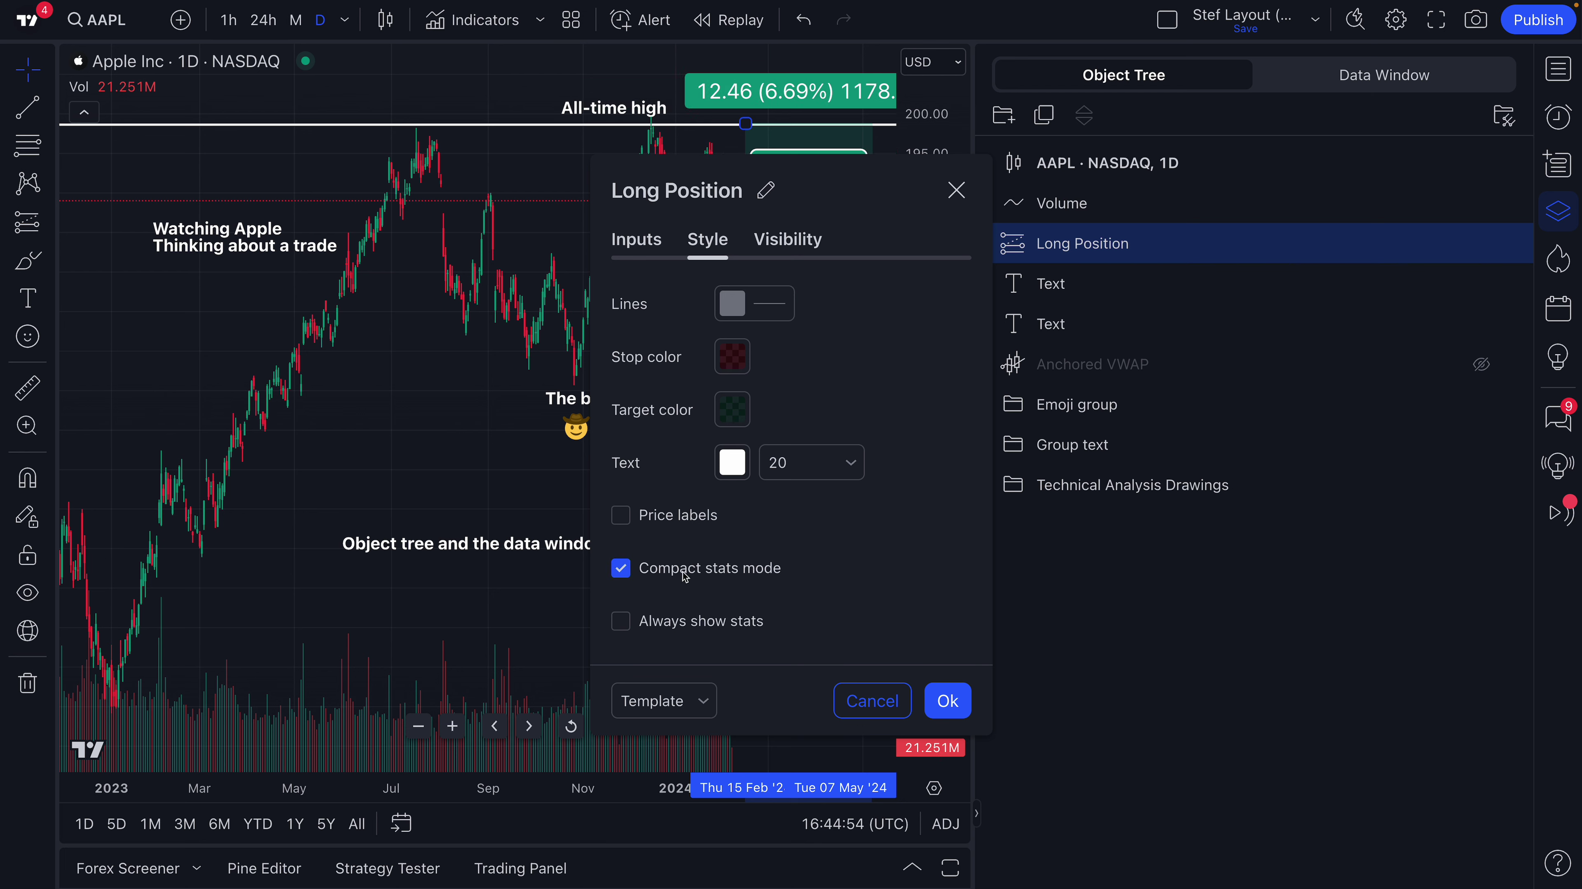
click(947, 700)
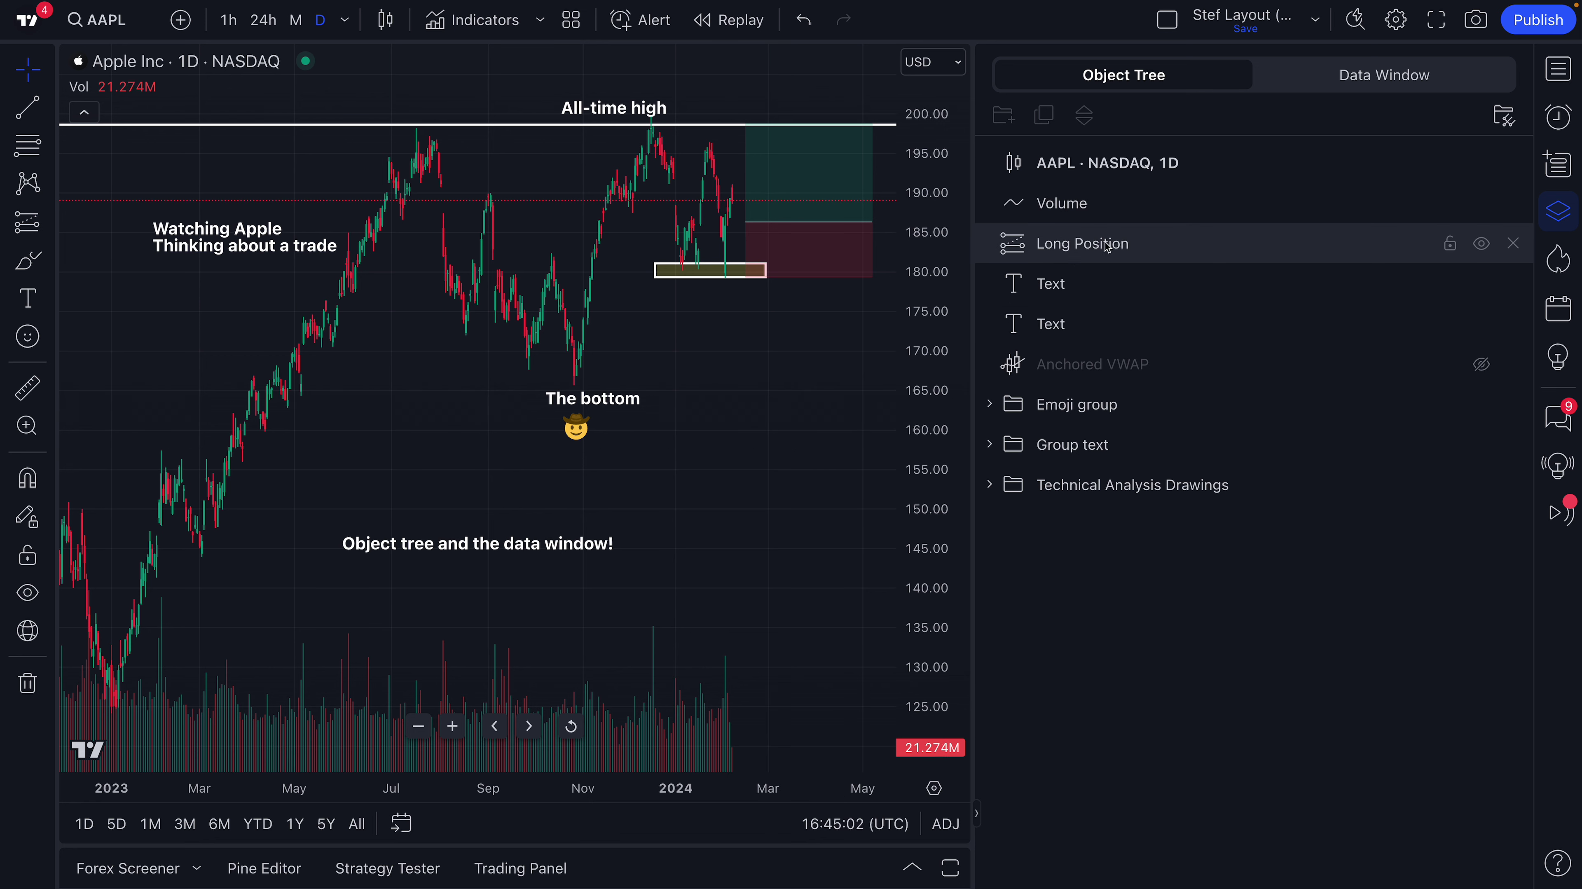
Hide the object tree panel and show it again.
click(1550, 223)
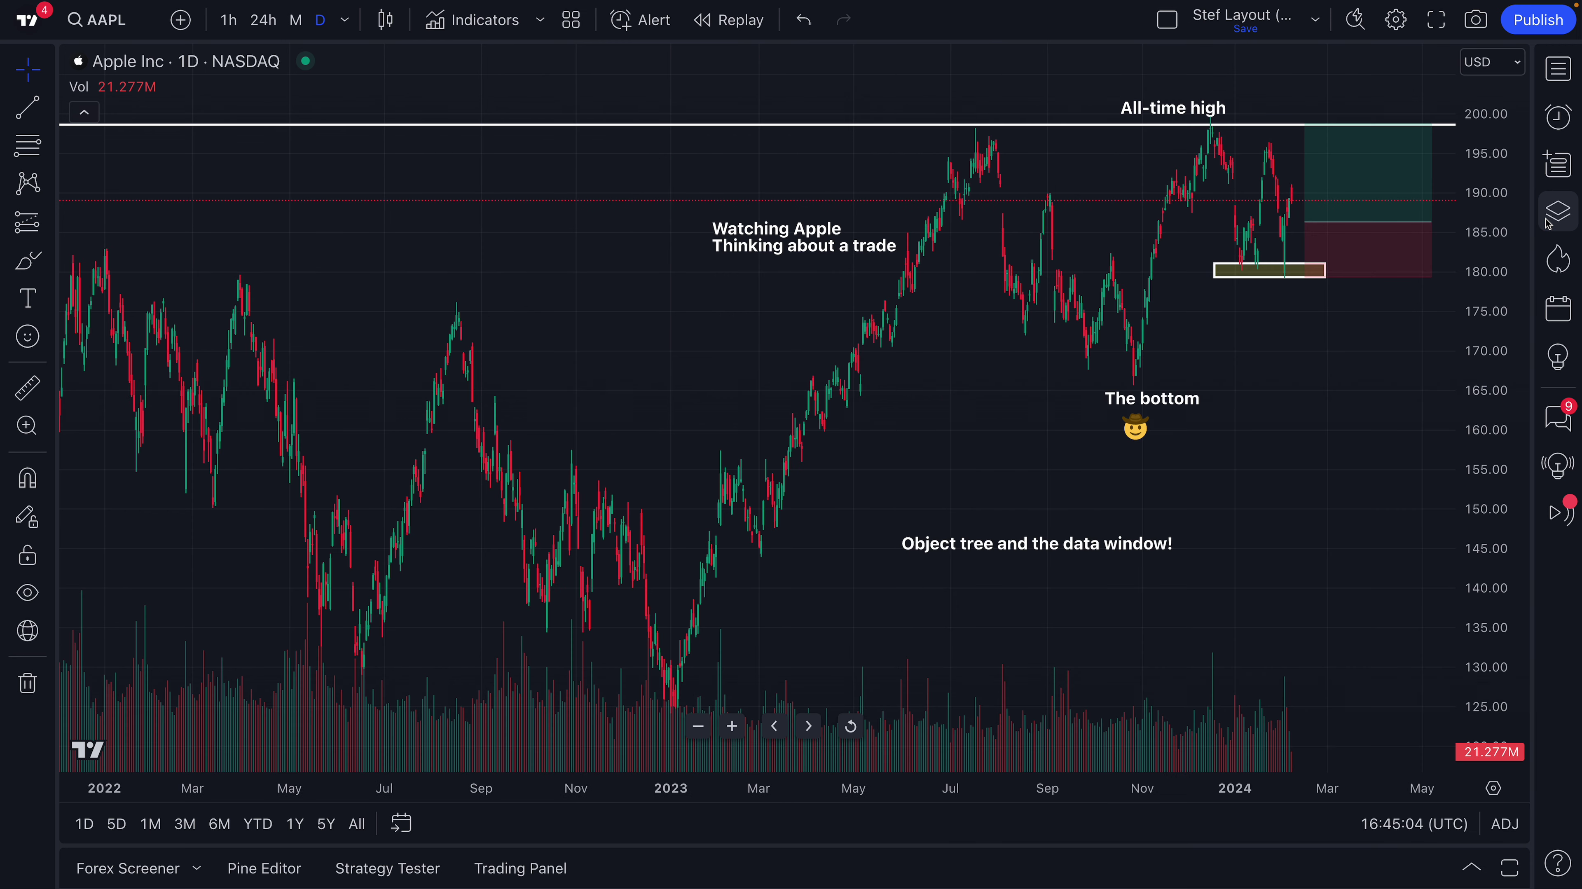
click(1549, 223)
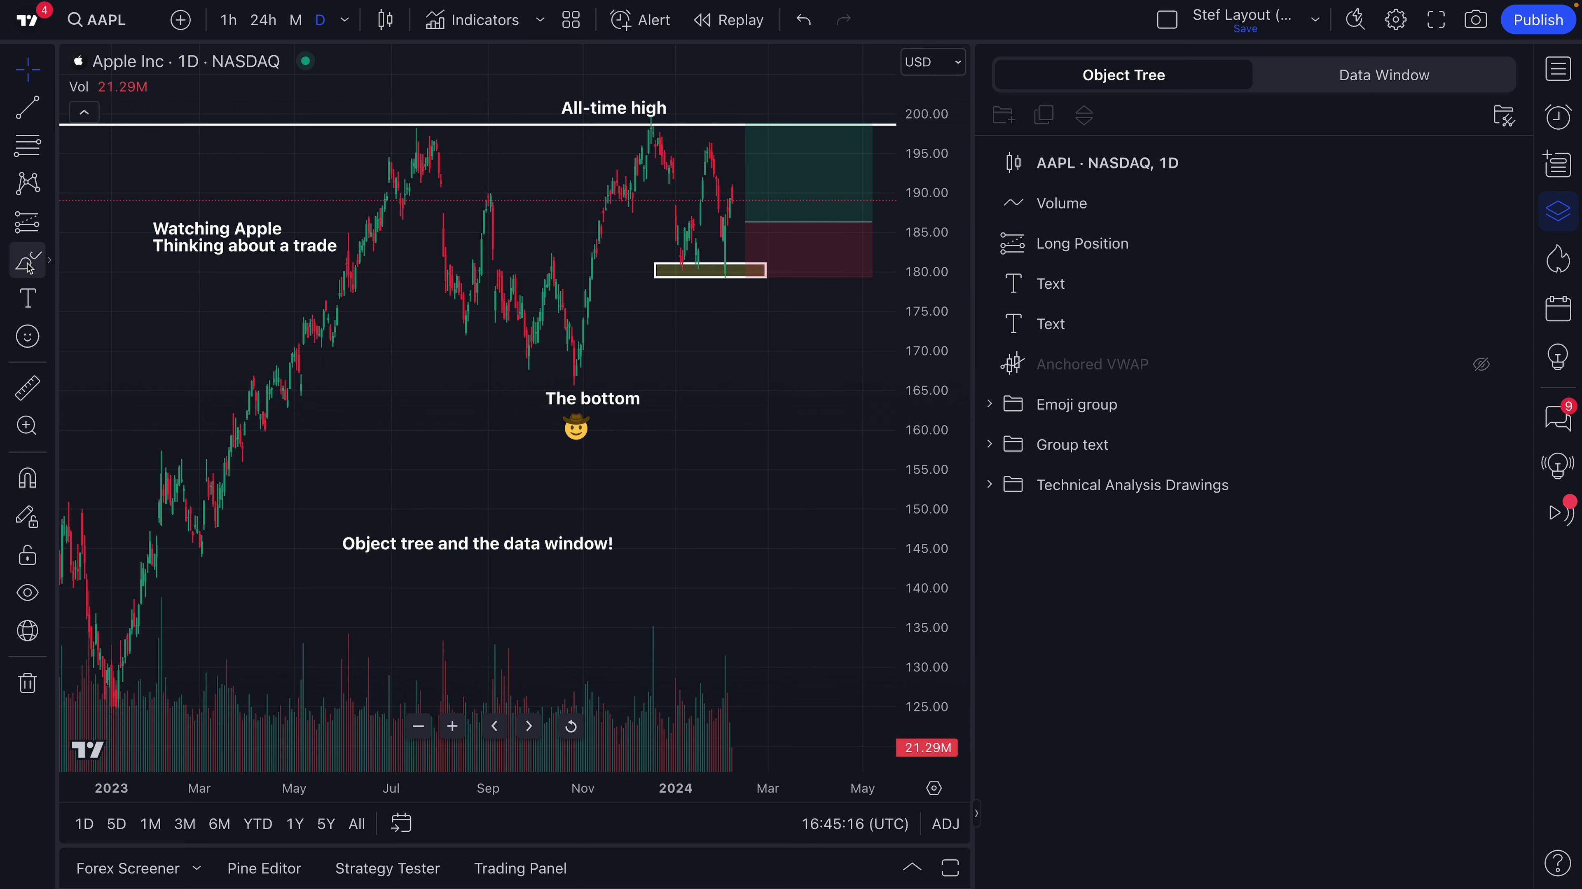
Draw an arrow marker from about 163.96 to about 166.10 pointing at the October 2023 low, and nudge "The bottom" label and its emoji.
click(46, 266)
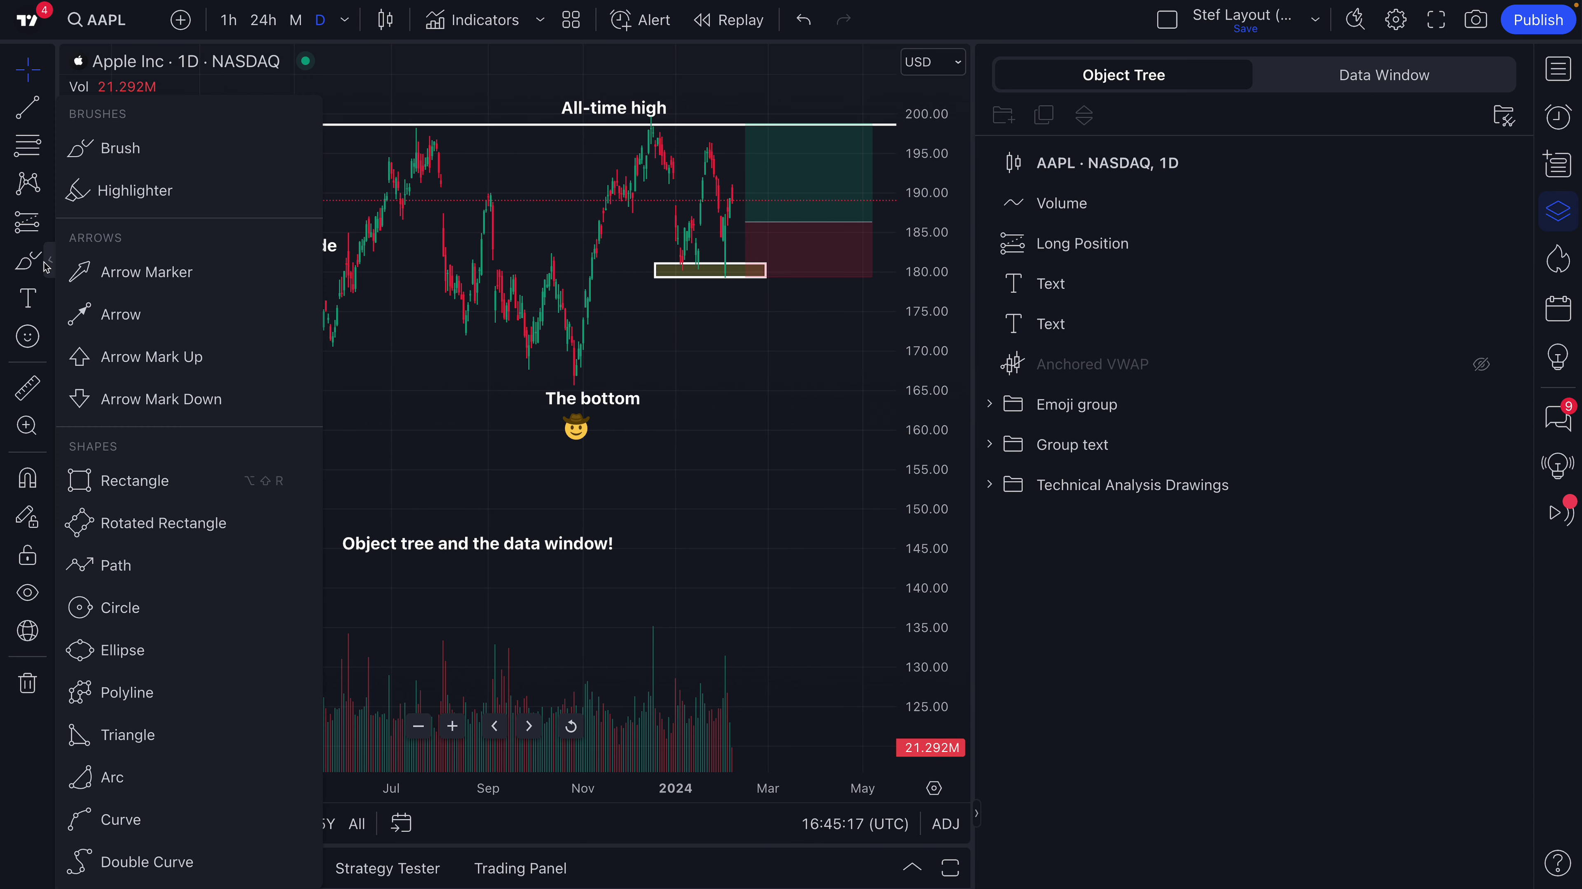
click(167, 274)
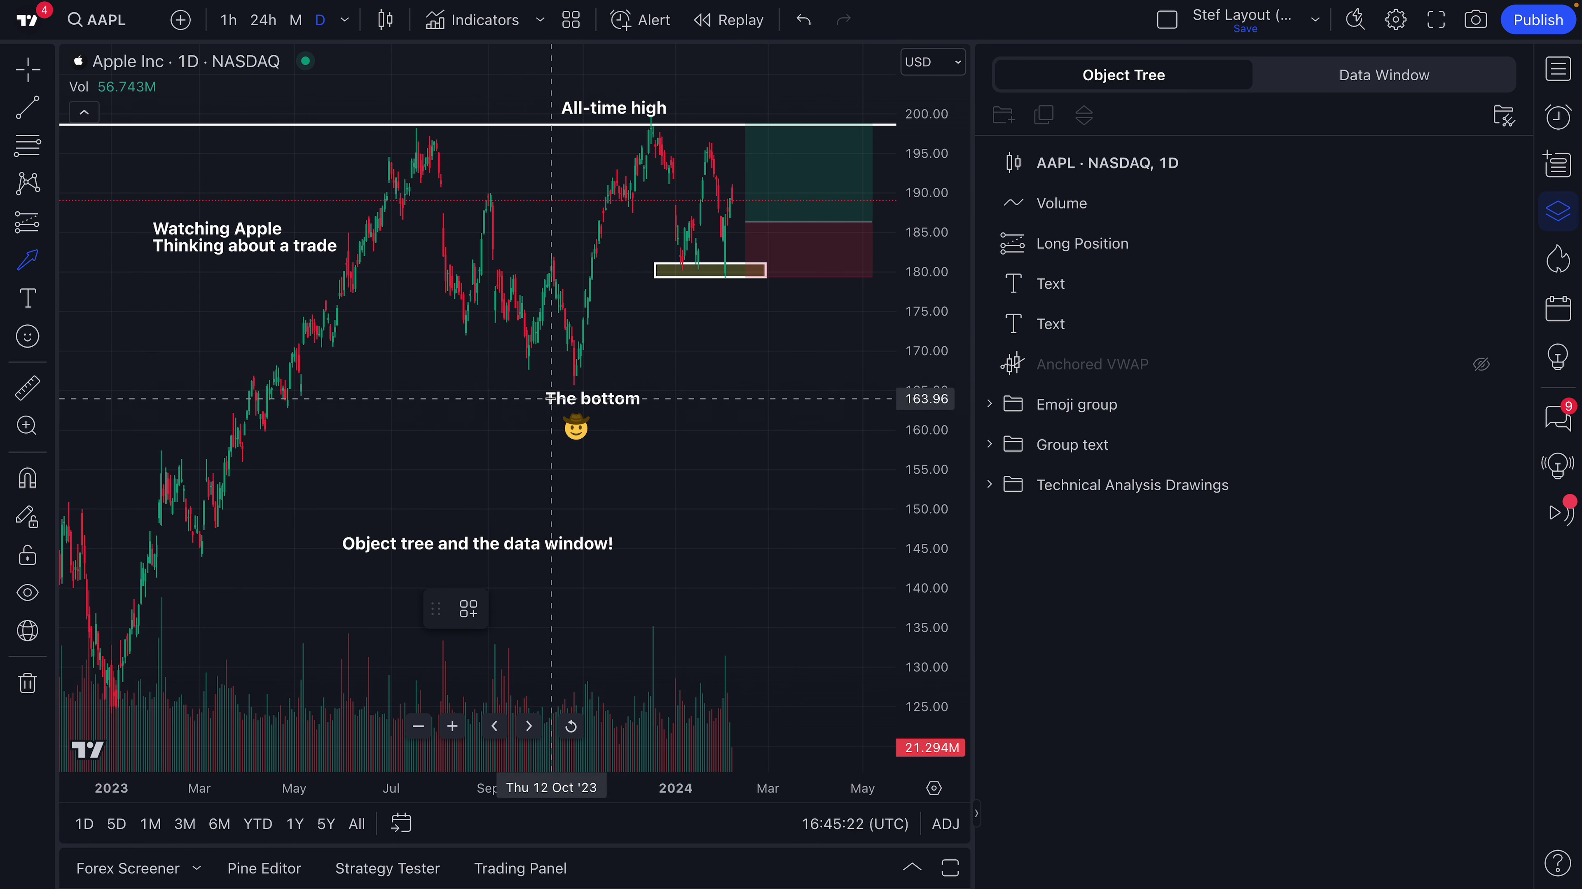
mouse_move(497, 398)
mouse_down()
mouse_move(561, 382)
mouse_move(588, 431)
mouse_up()
click(567, 384)
click(579, 381)
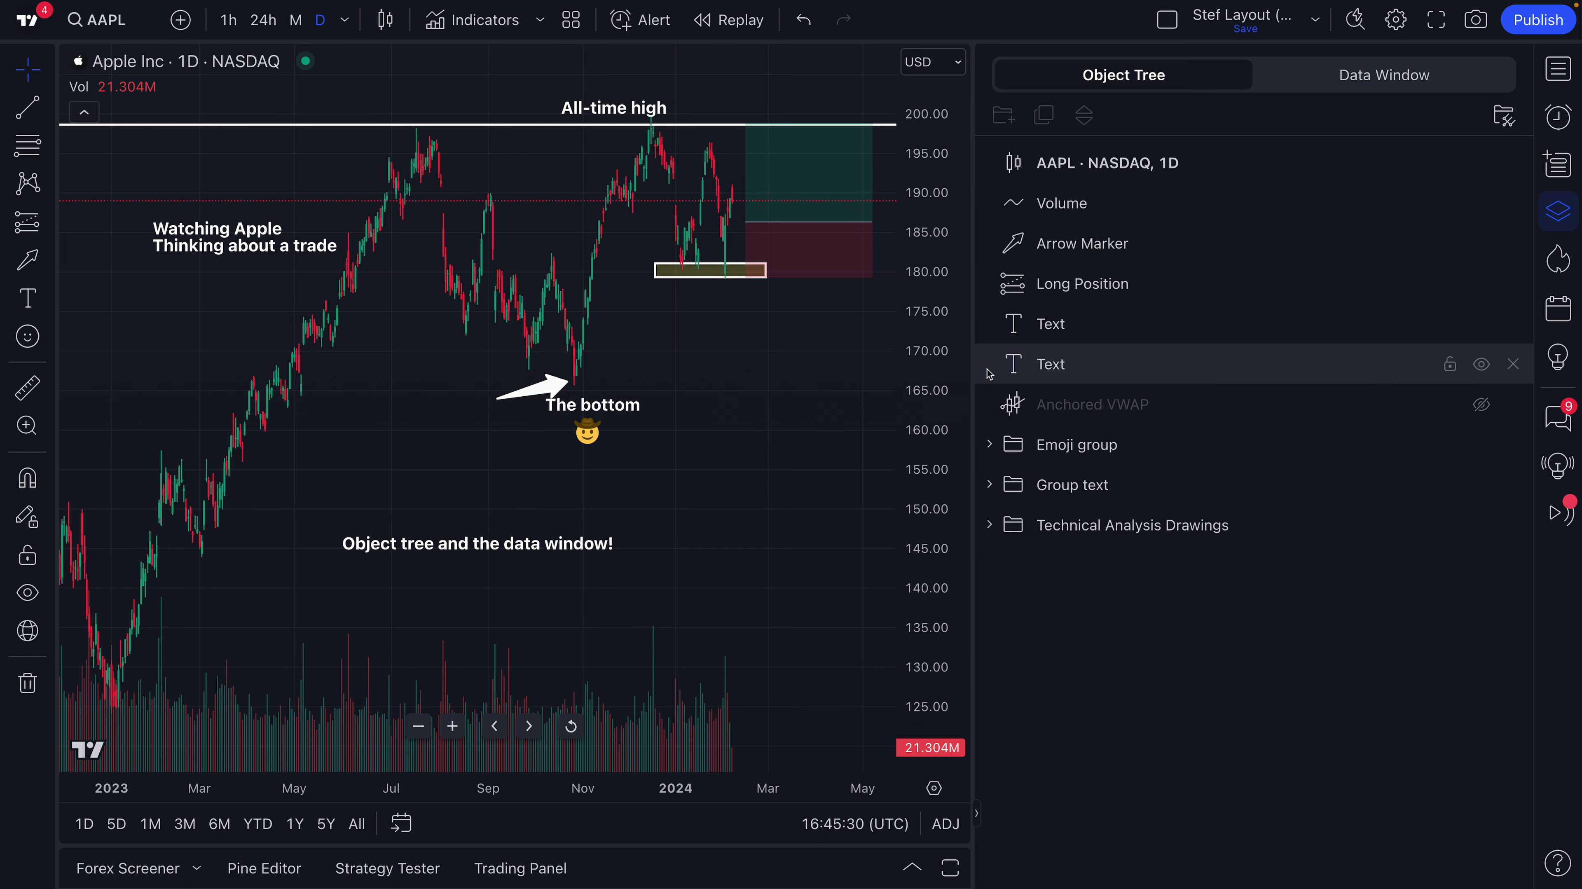
Select the arrow marker, both text items, the long position and the volume indicator in the object tree to locate each on the chart.
click(1075, 252)
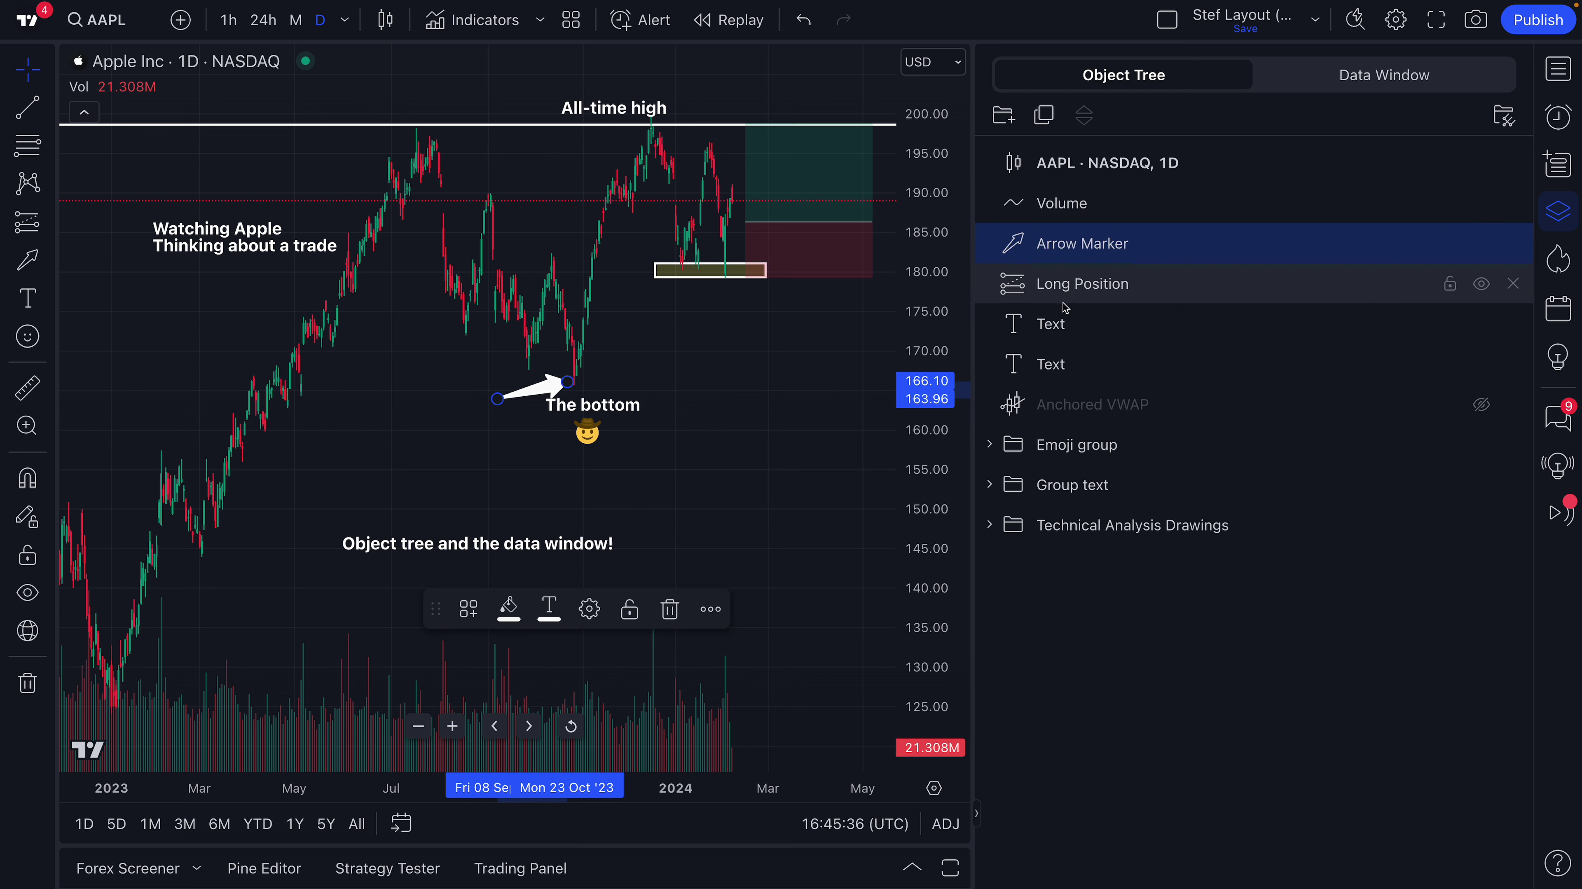
click(1057, 351)
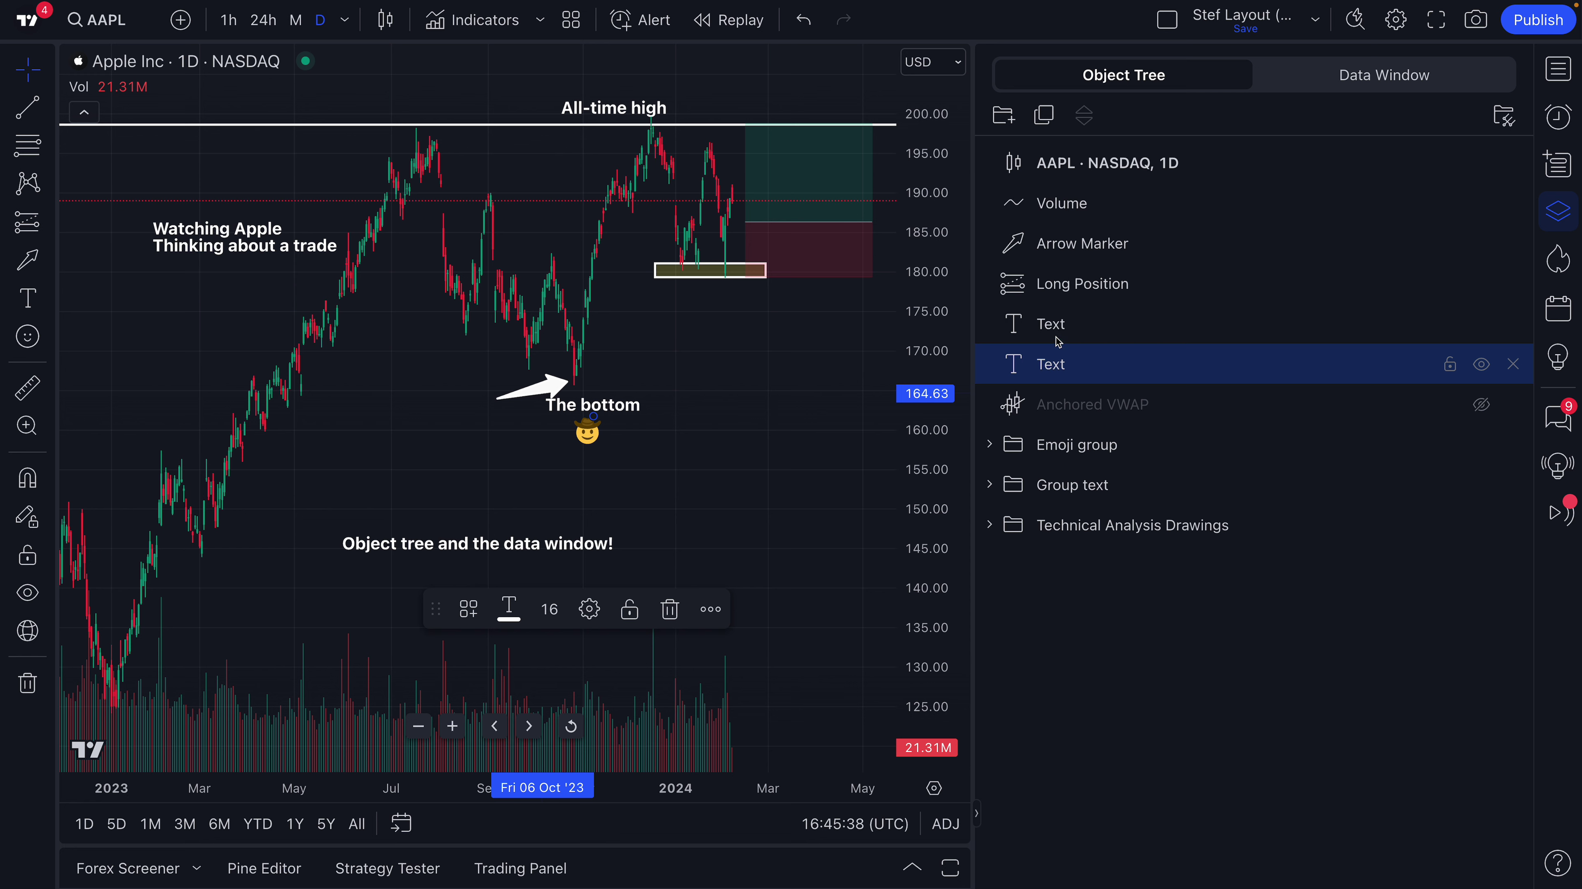
click(1058, 342)
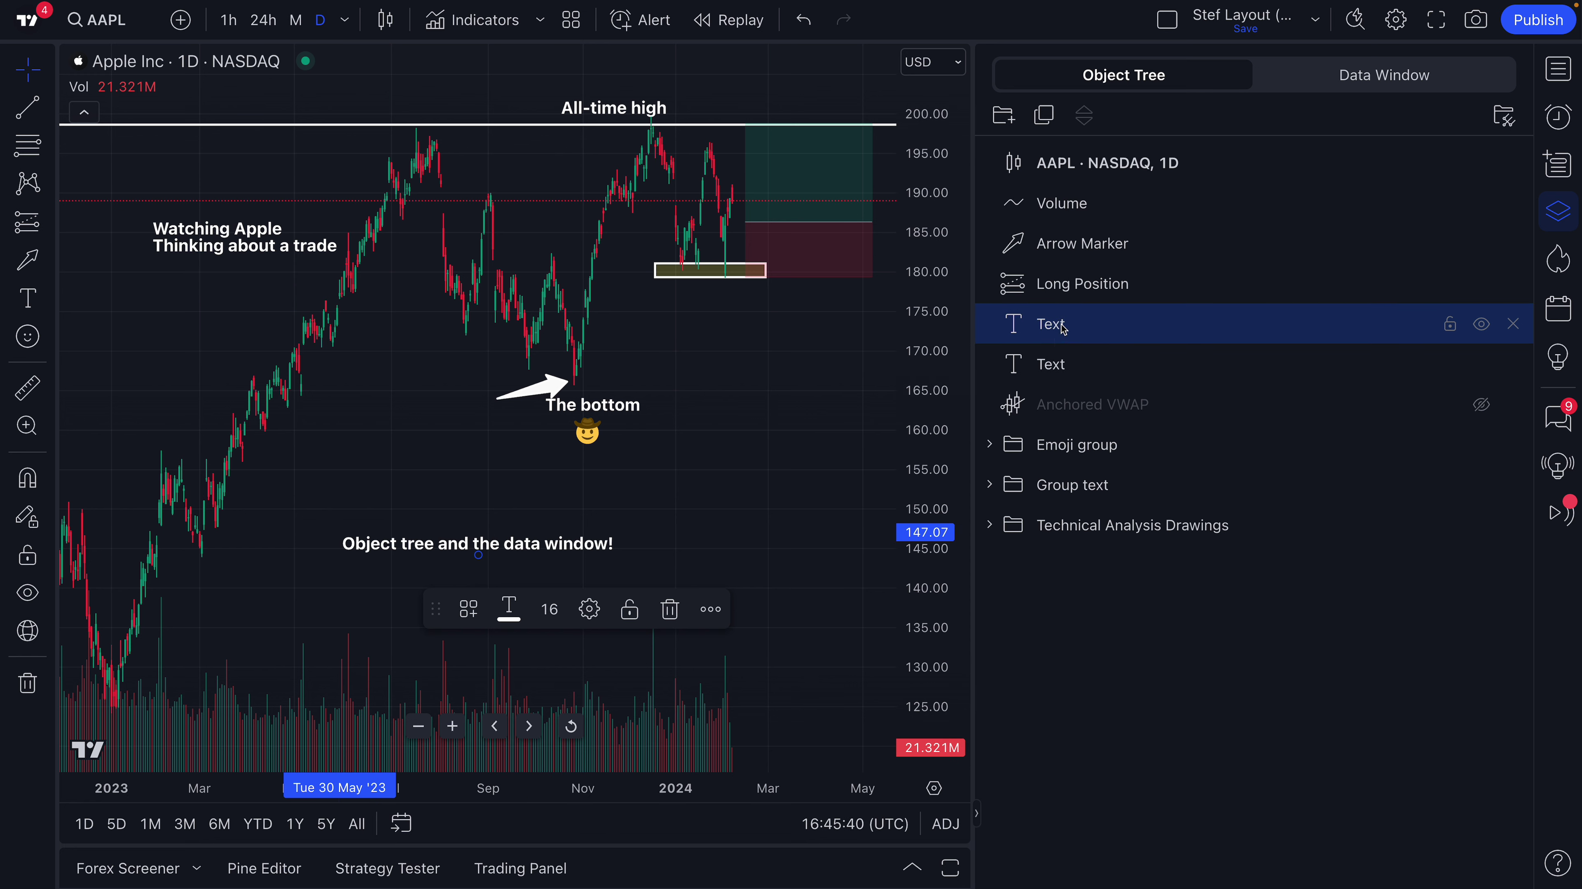
click(1065, 290)
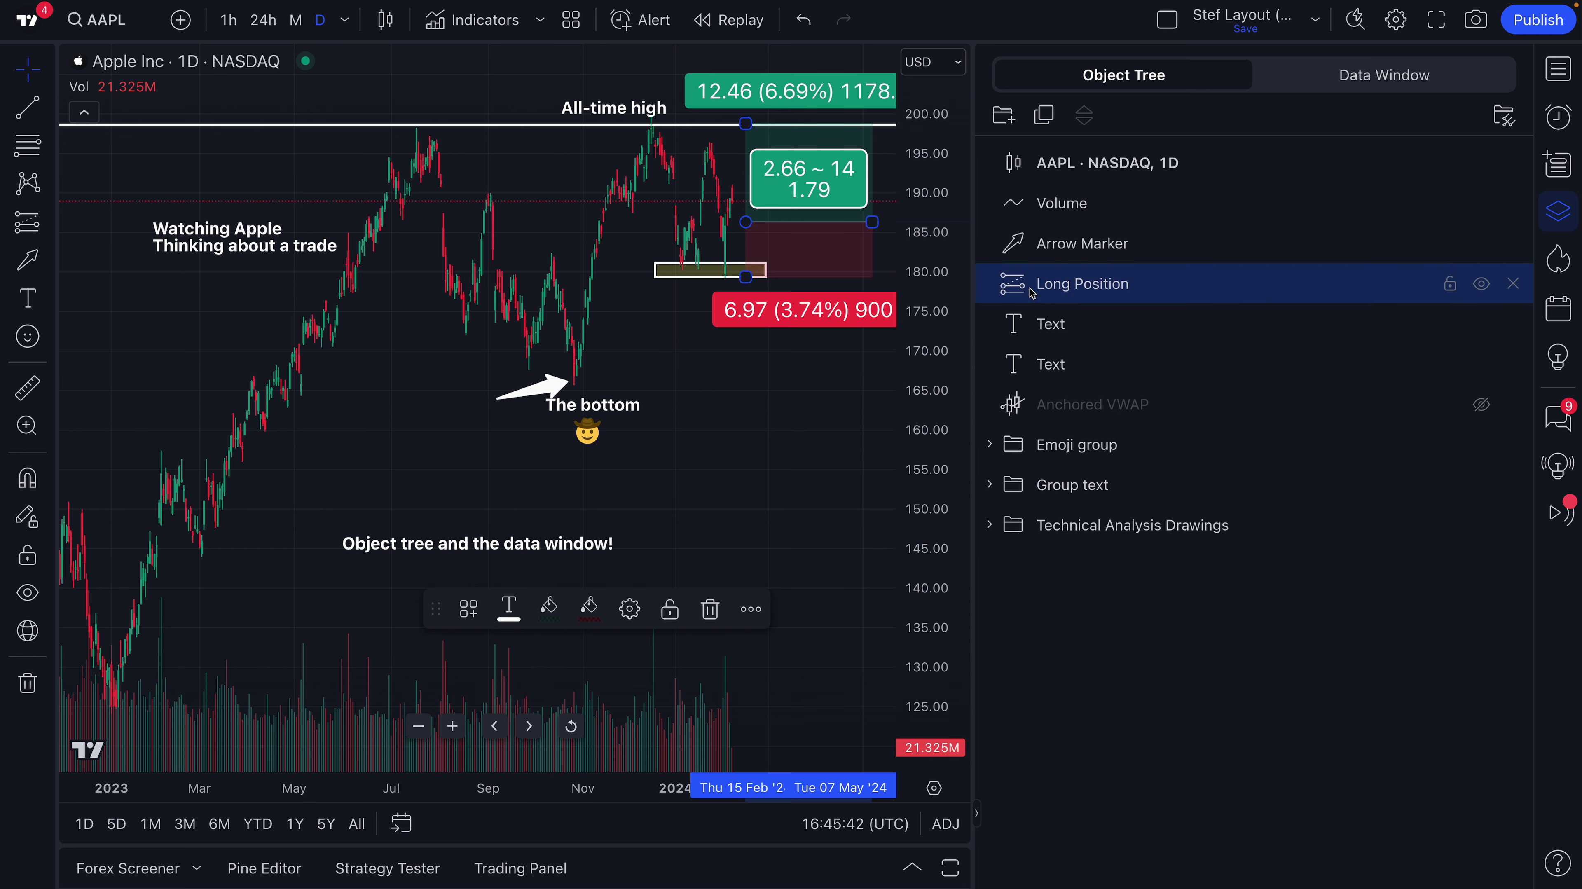
click(1073, 261)
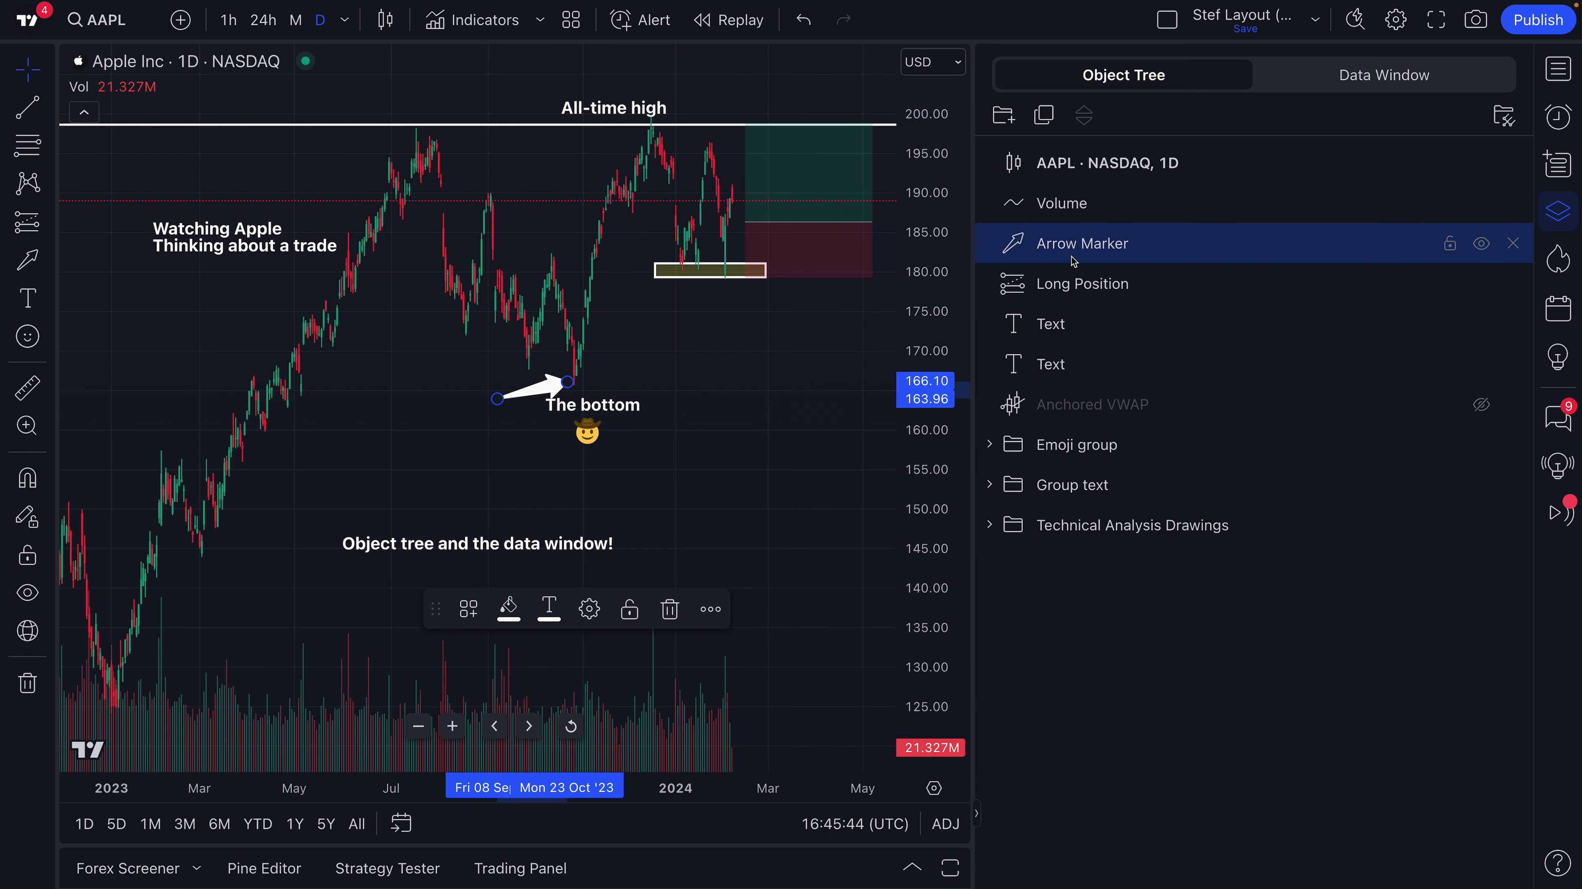
click(1045, 216)
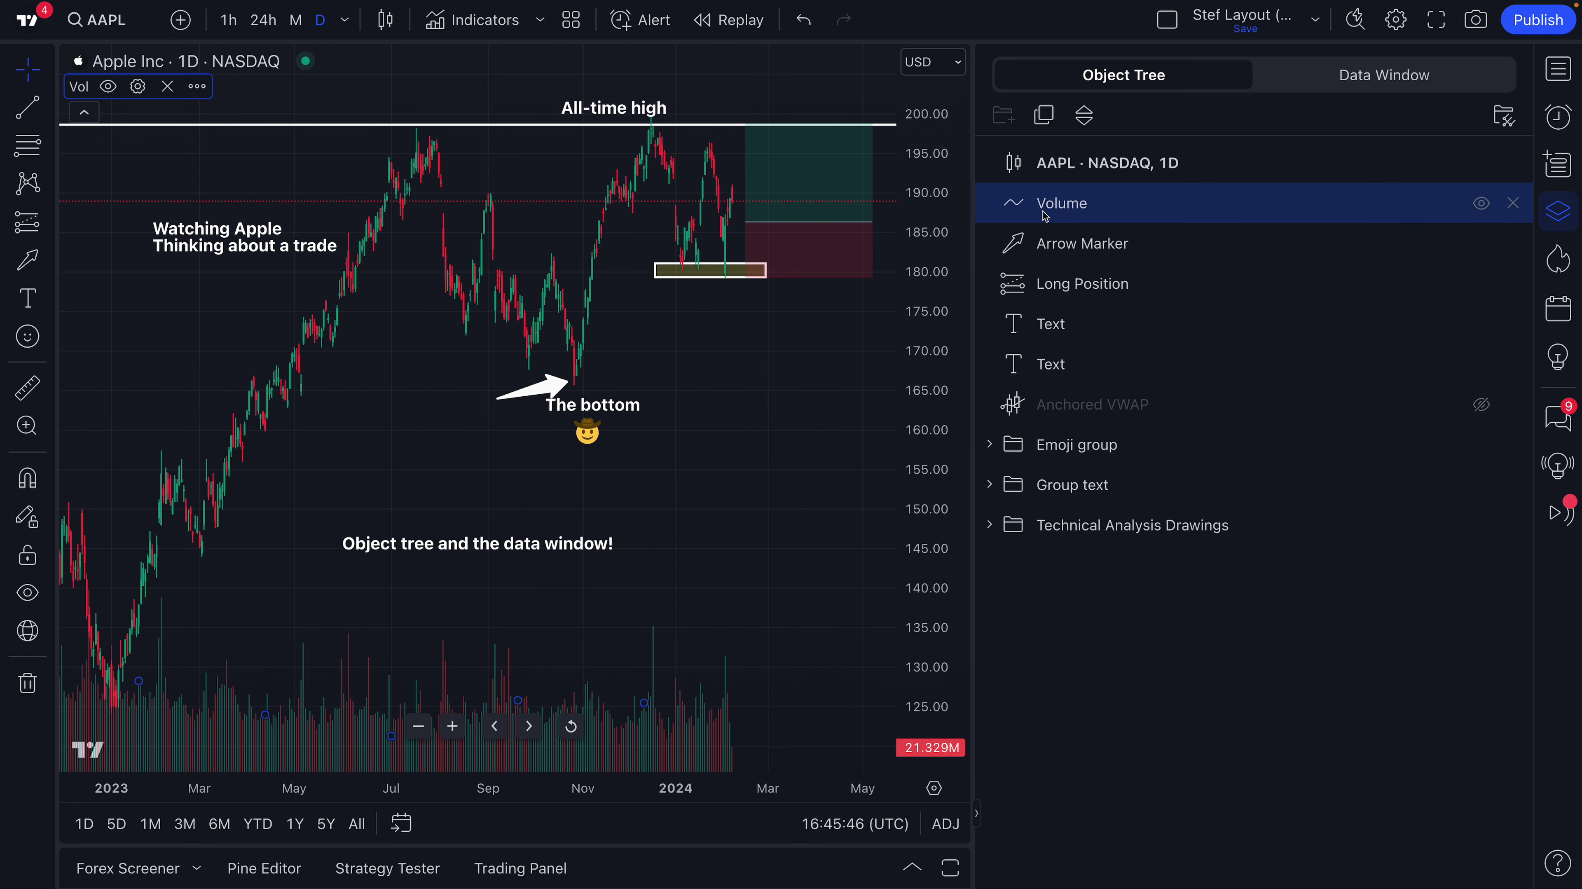
Lock and hide the arrow marker from the object tree, and restore it to shown and unlocked.
click(1075, 255)
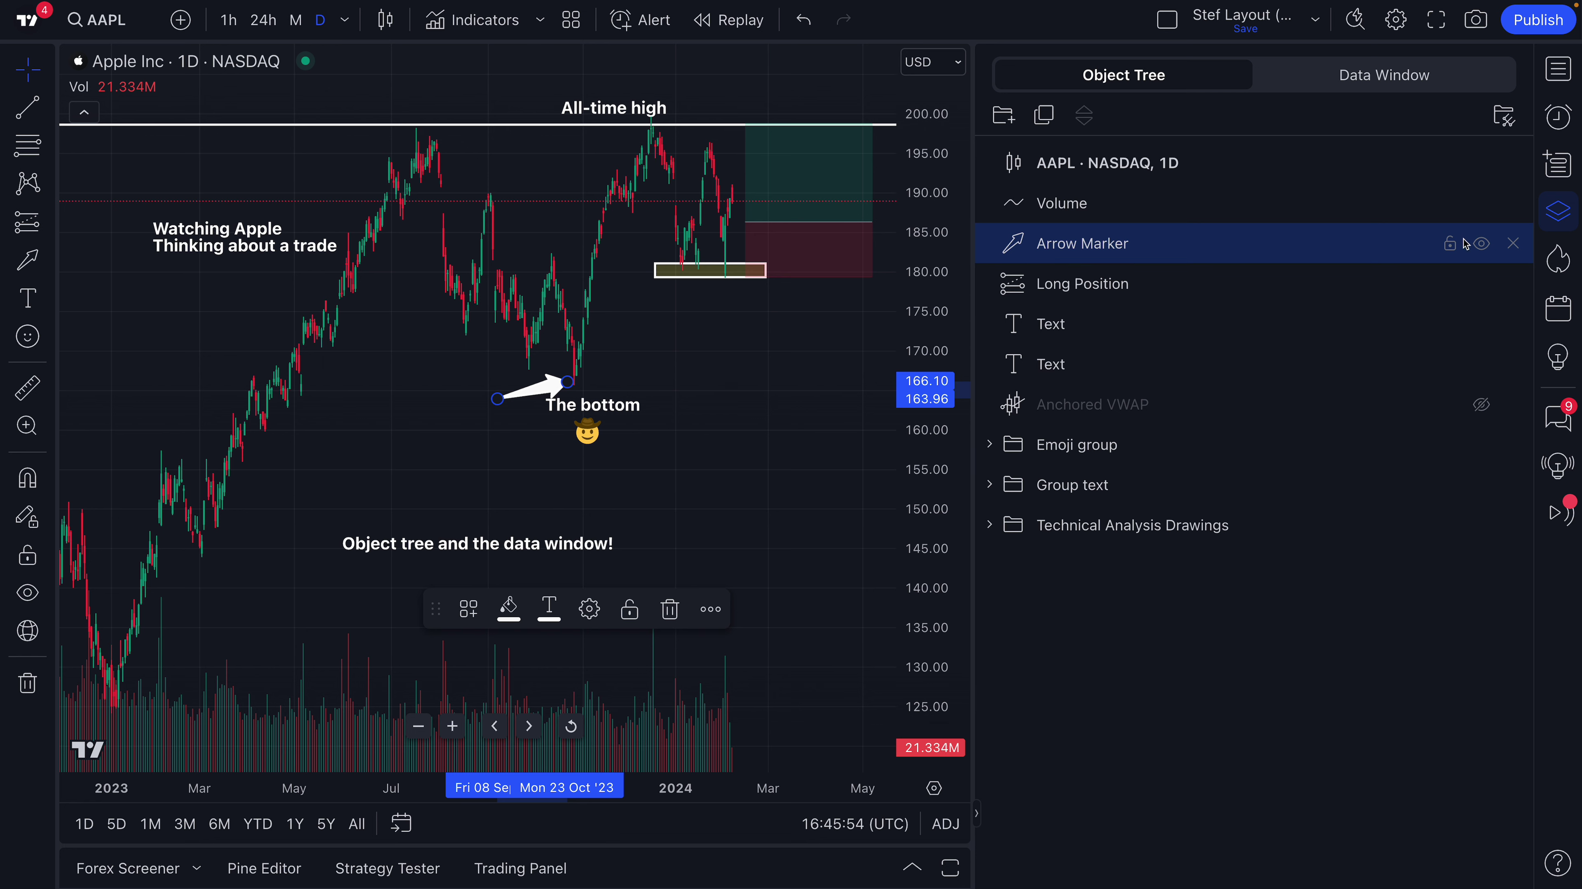
click(1450, 247)
click(1481, 245)
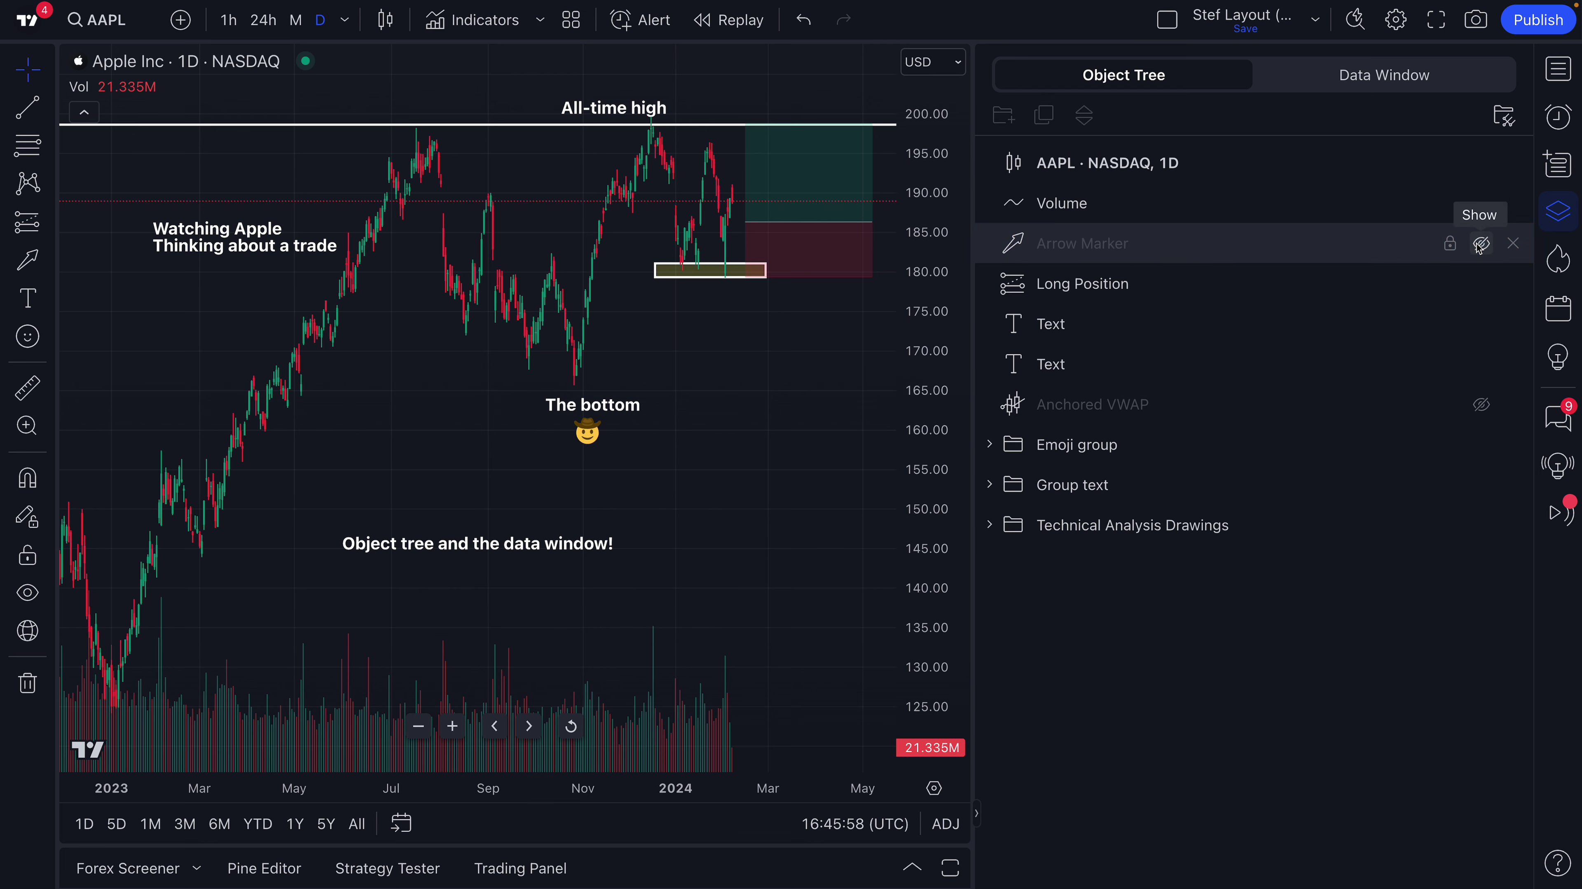
click(1480, 245)
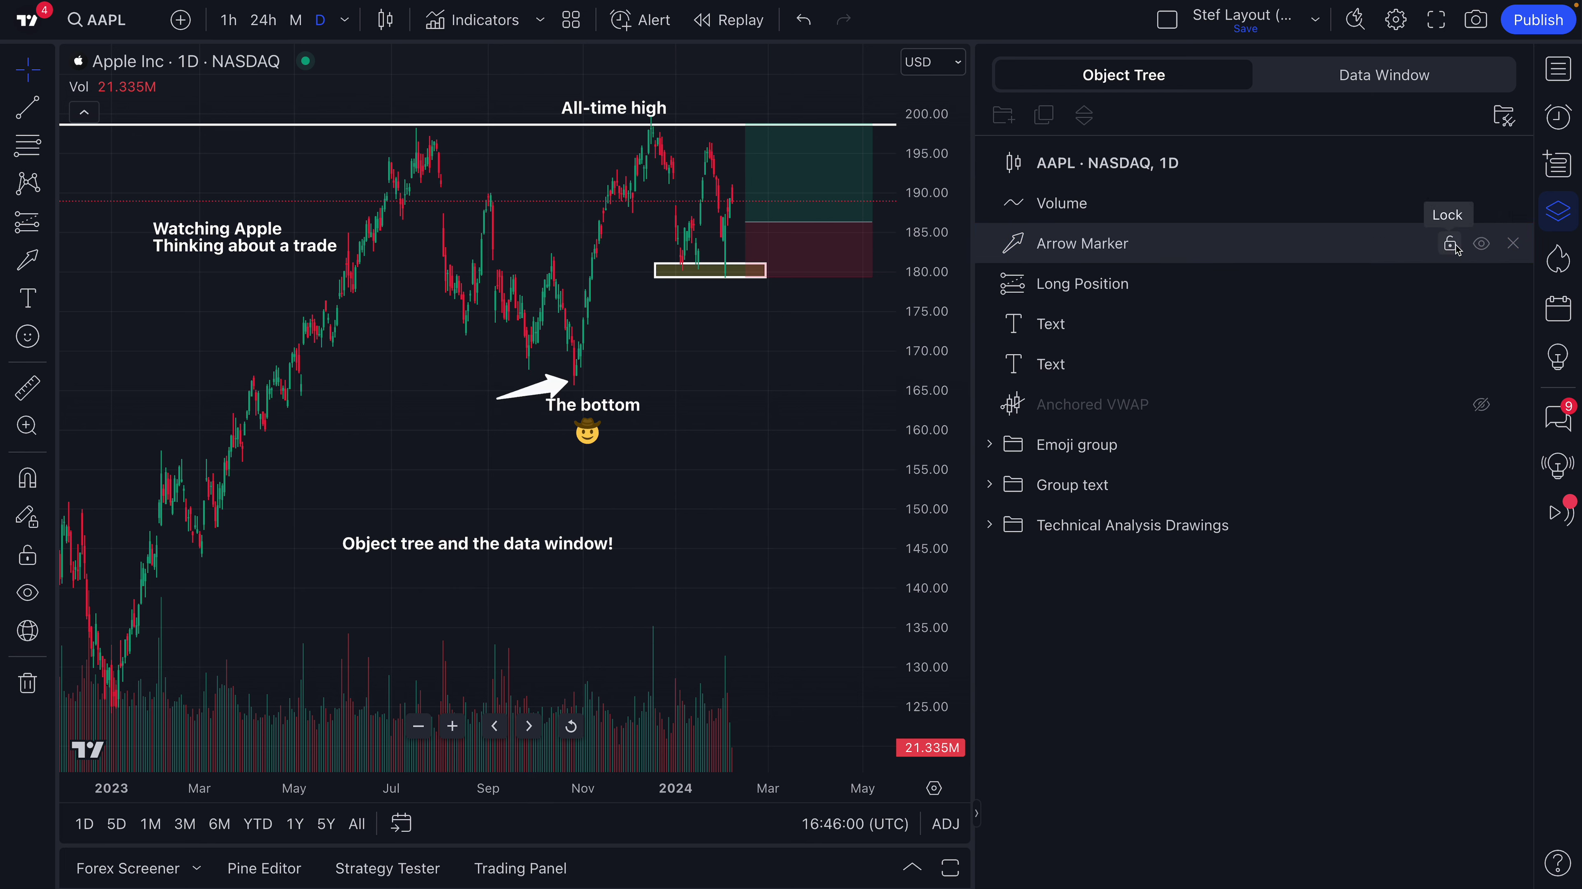
Move the floating drawing toolbar aside and change the arrow marker's fill color to red.
click(1124, 253)
drag(436, 609, 205, 629)
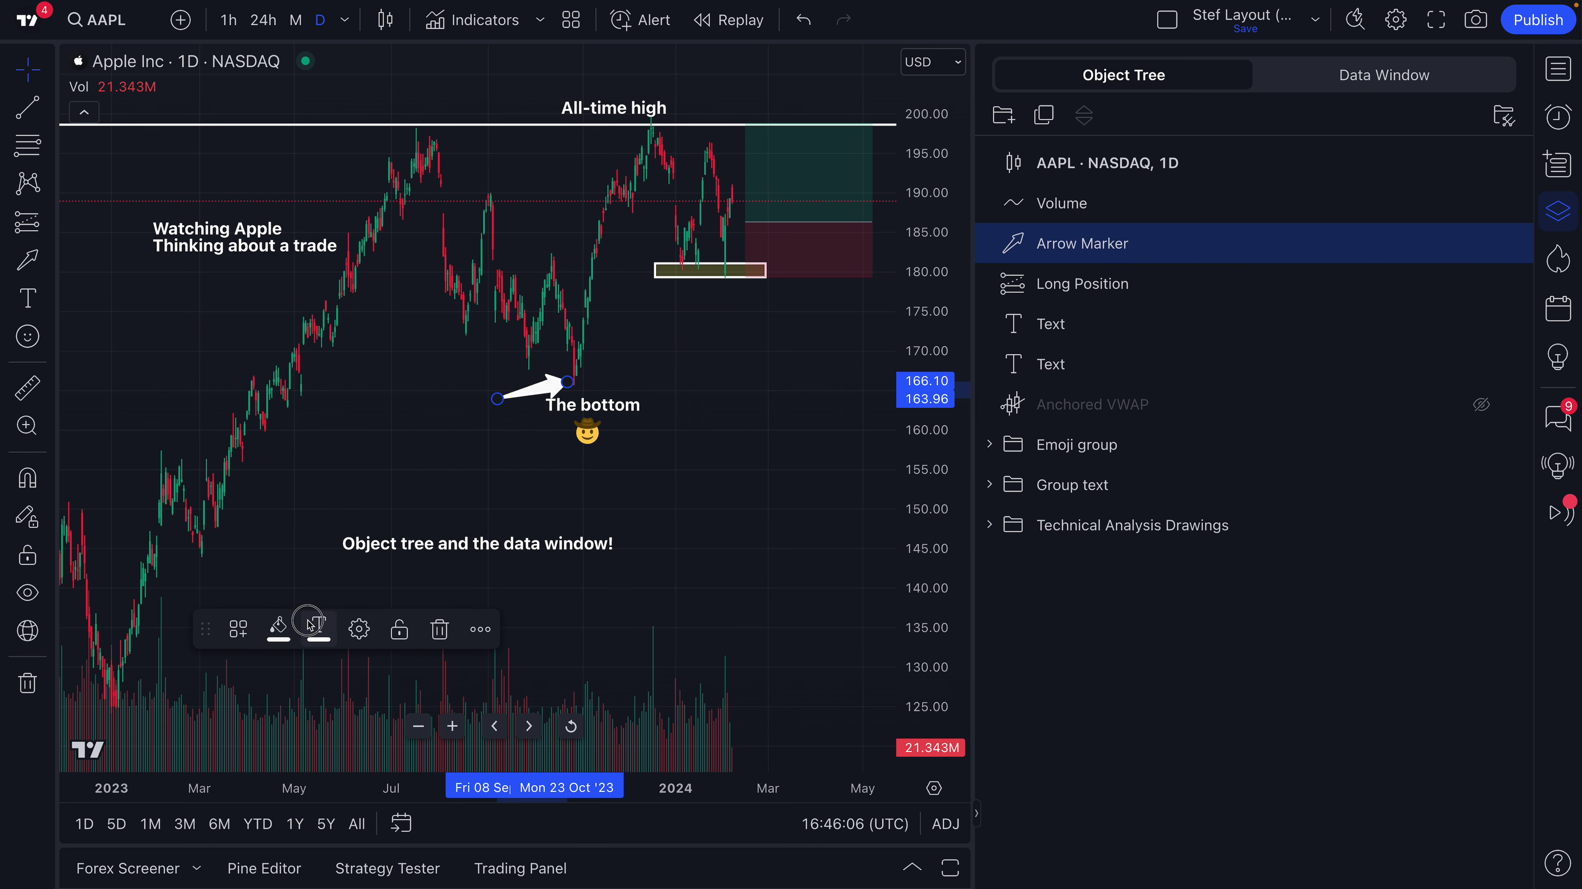
click(278, 627)
click(274, 551)
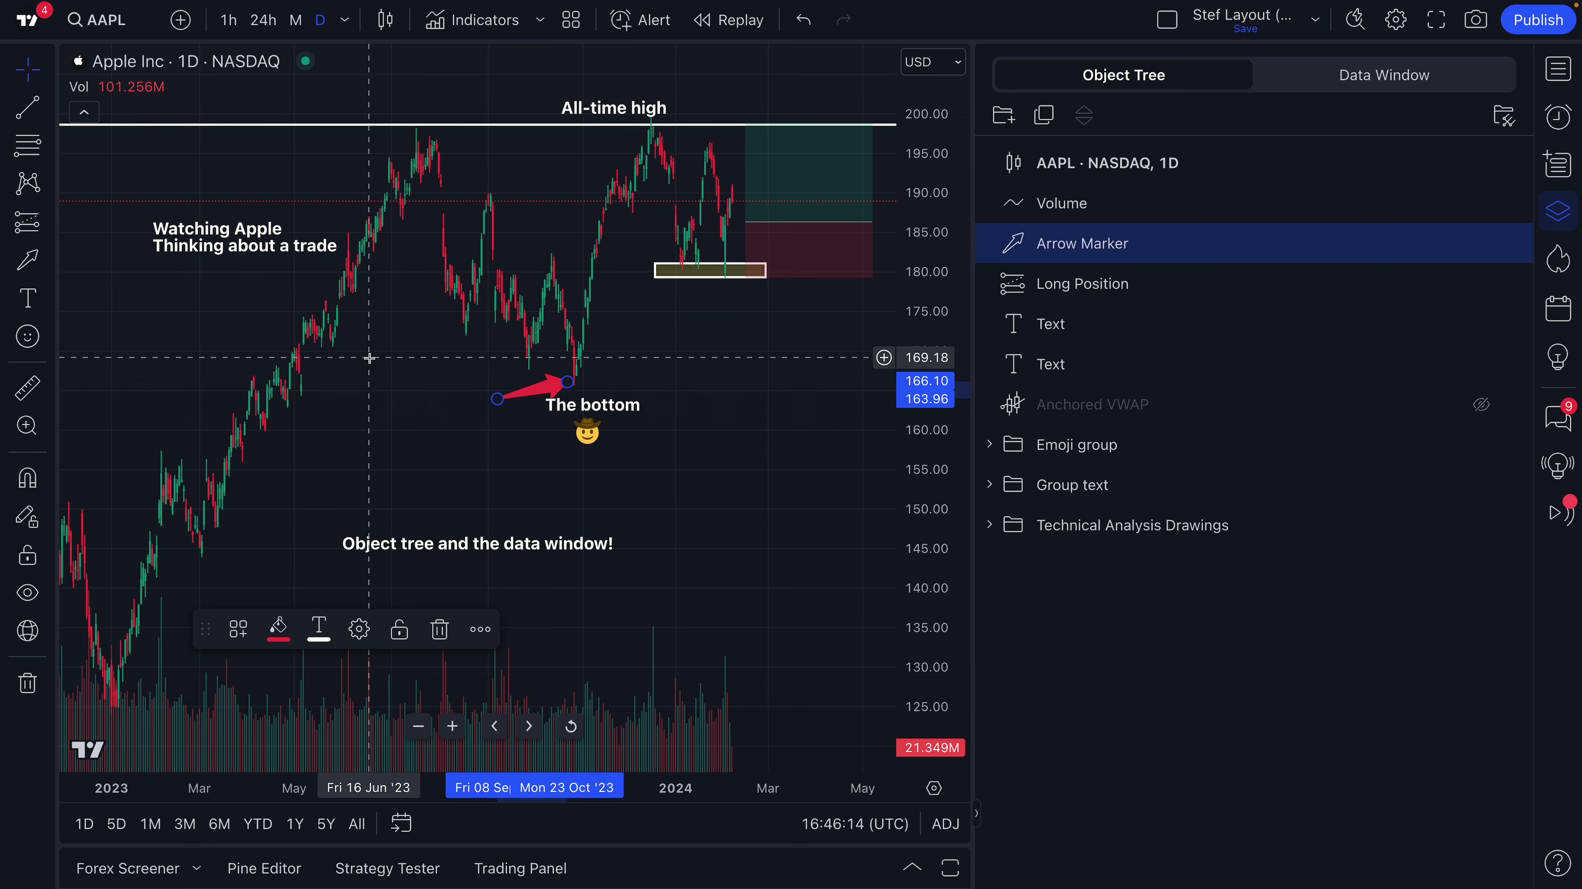
Expand all three groups in the object tree and show the two hidden sunglasses emojis in the Emoji group.
scroll(476, 423, up, 1)
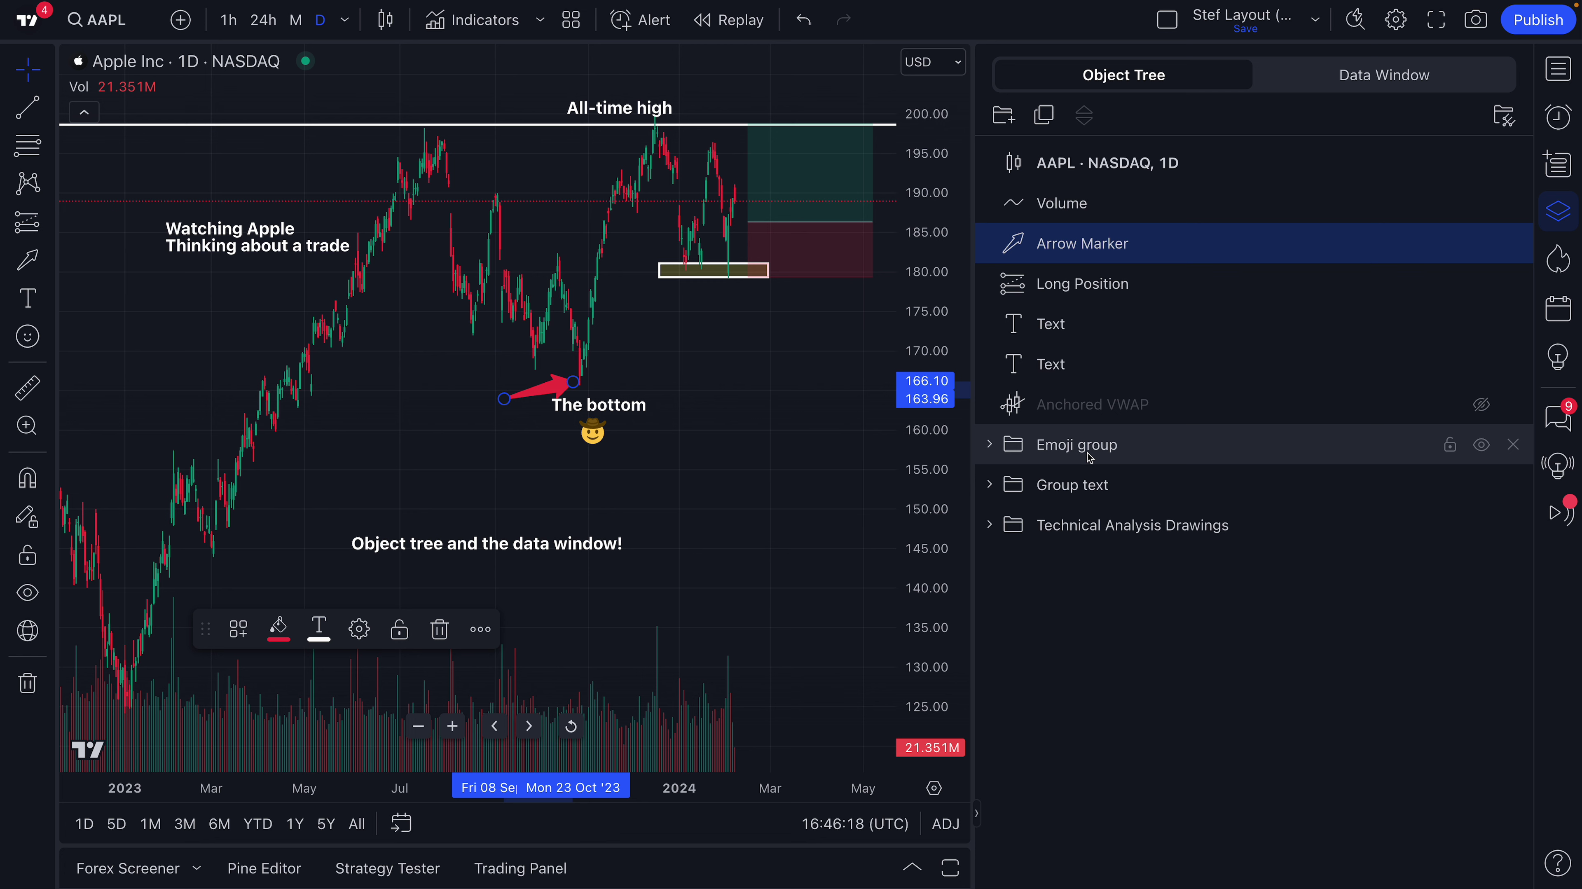
click(992, 445)
click(990, 606)
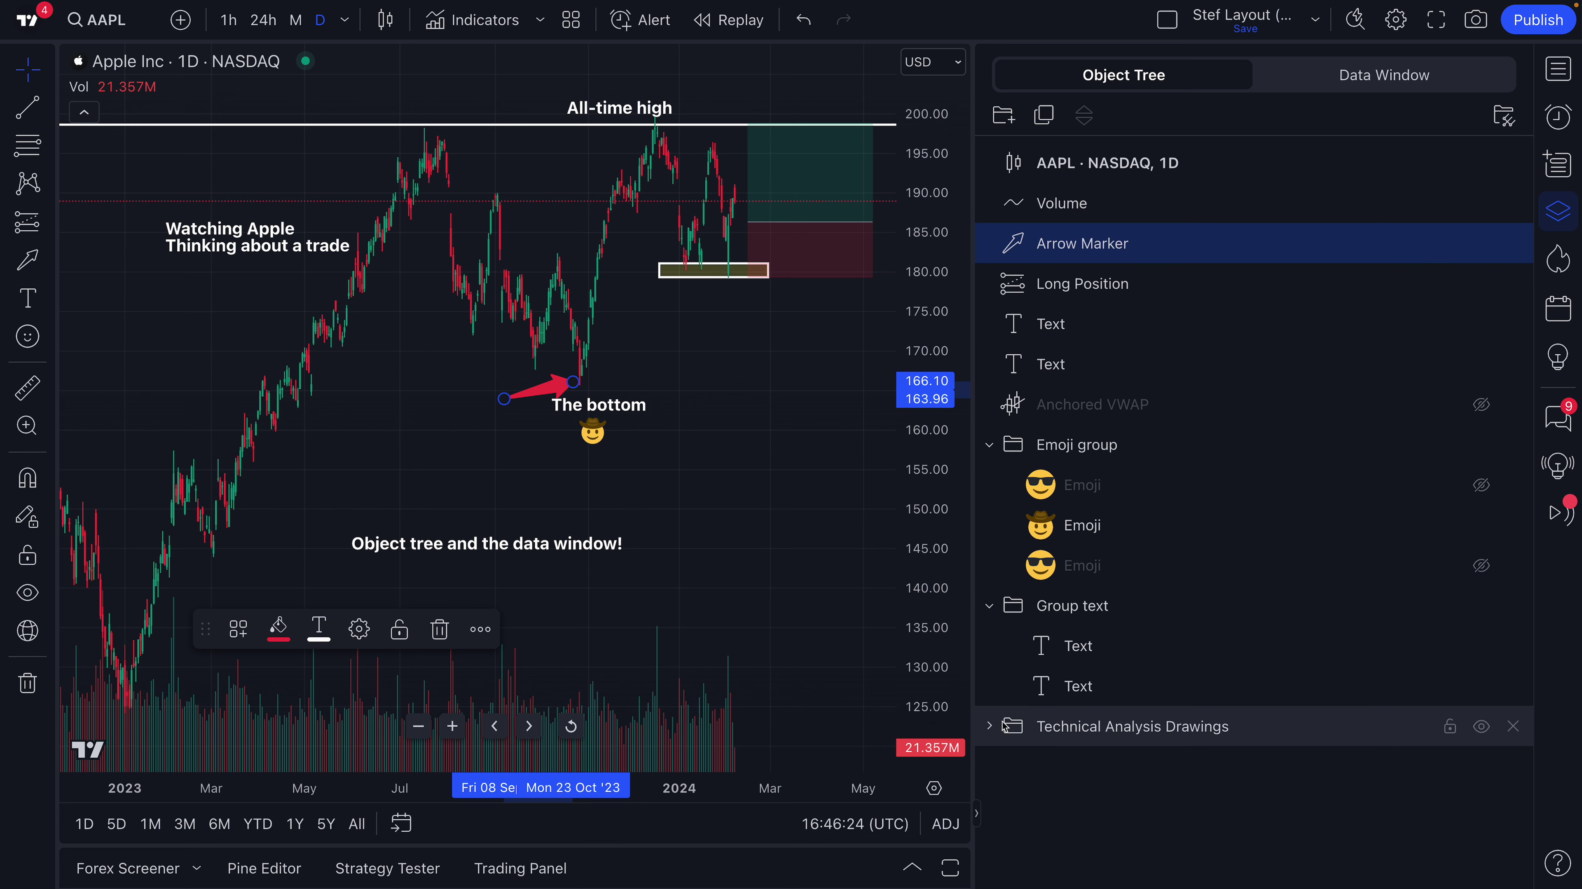
click(990, 728)
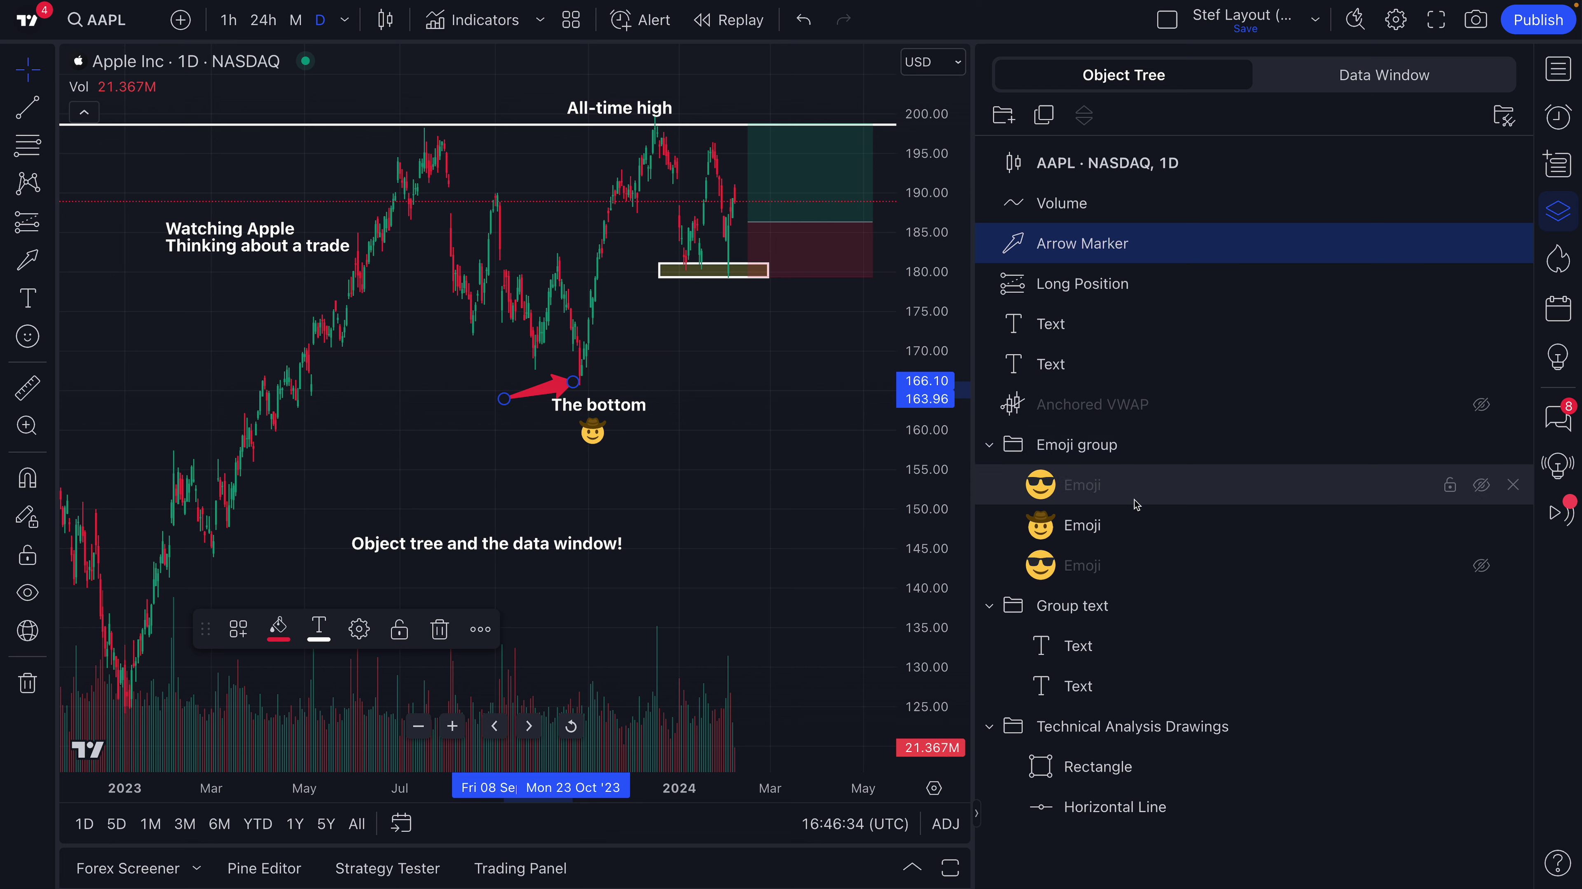
click(1482, 485)
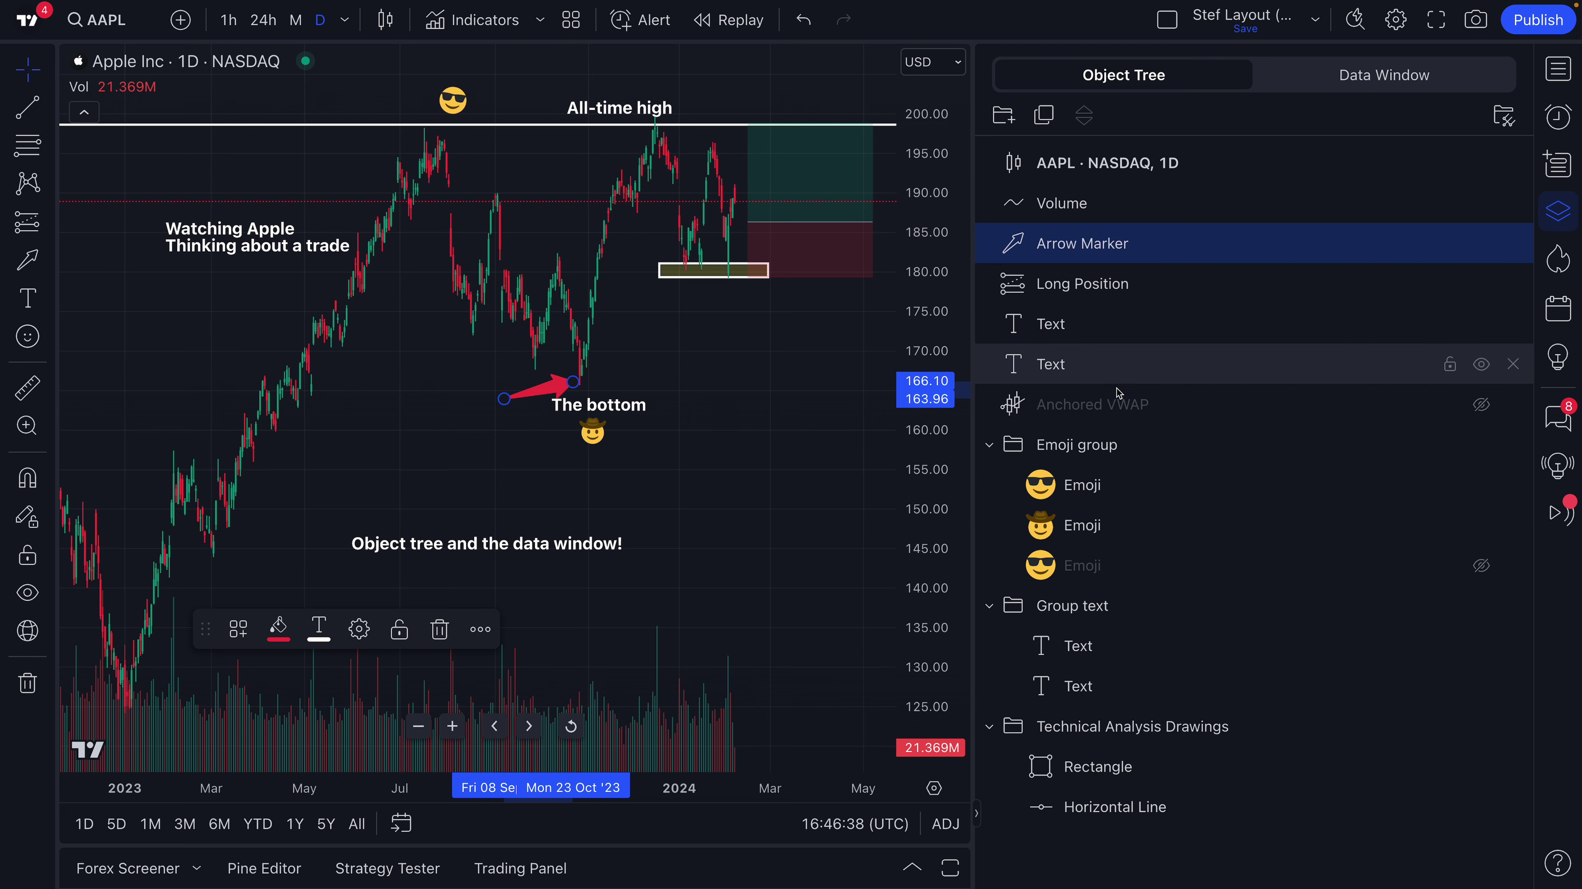
click(1482, 565)
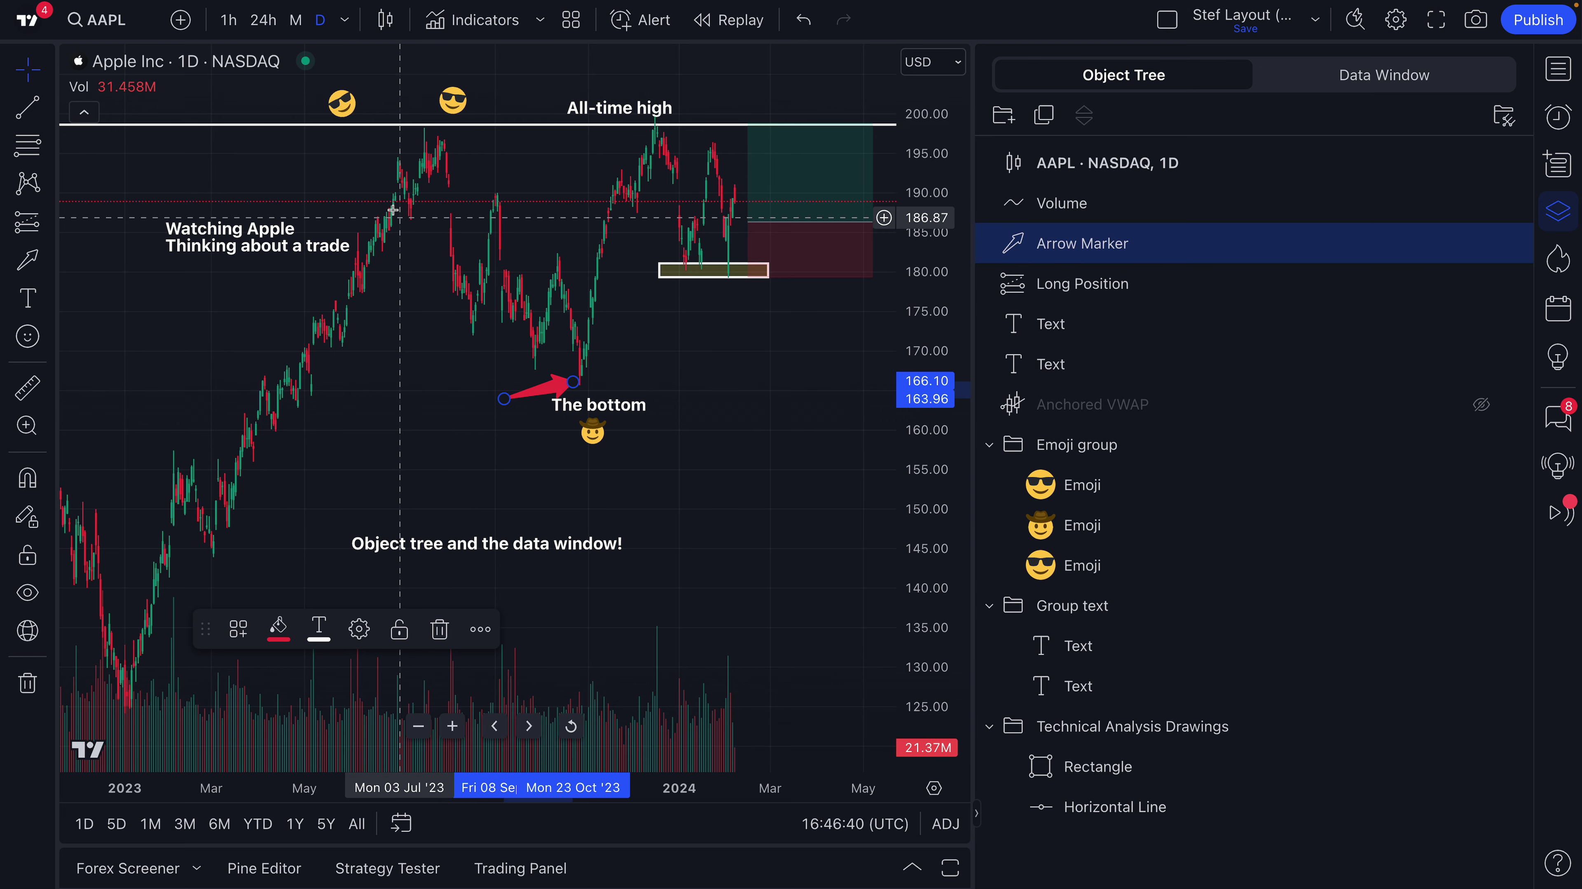
Position the sunglasses emojis above the July and December 2023 highs, and move the "All-time high" label between them.
drag(344, 109, 691, 106)
drag(452, 101, 420, 110)
drag(594, 109, 516, 97)
drag(690, 104, 654, 105)
drag(422, 110, 427, 105)
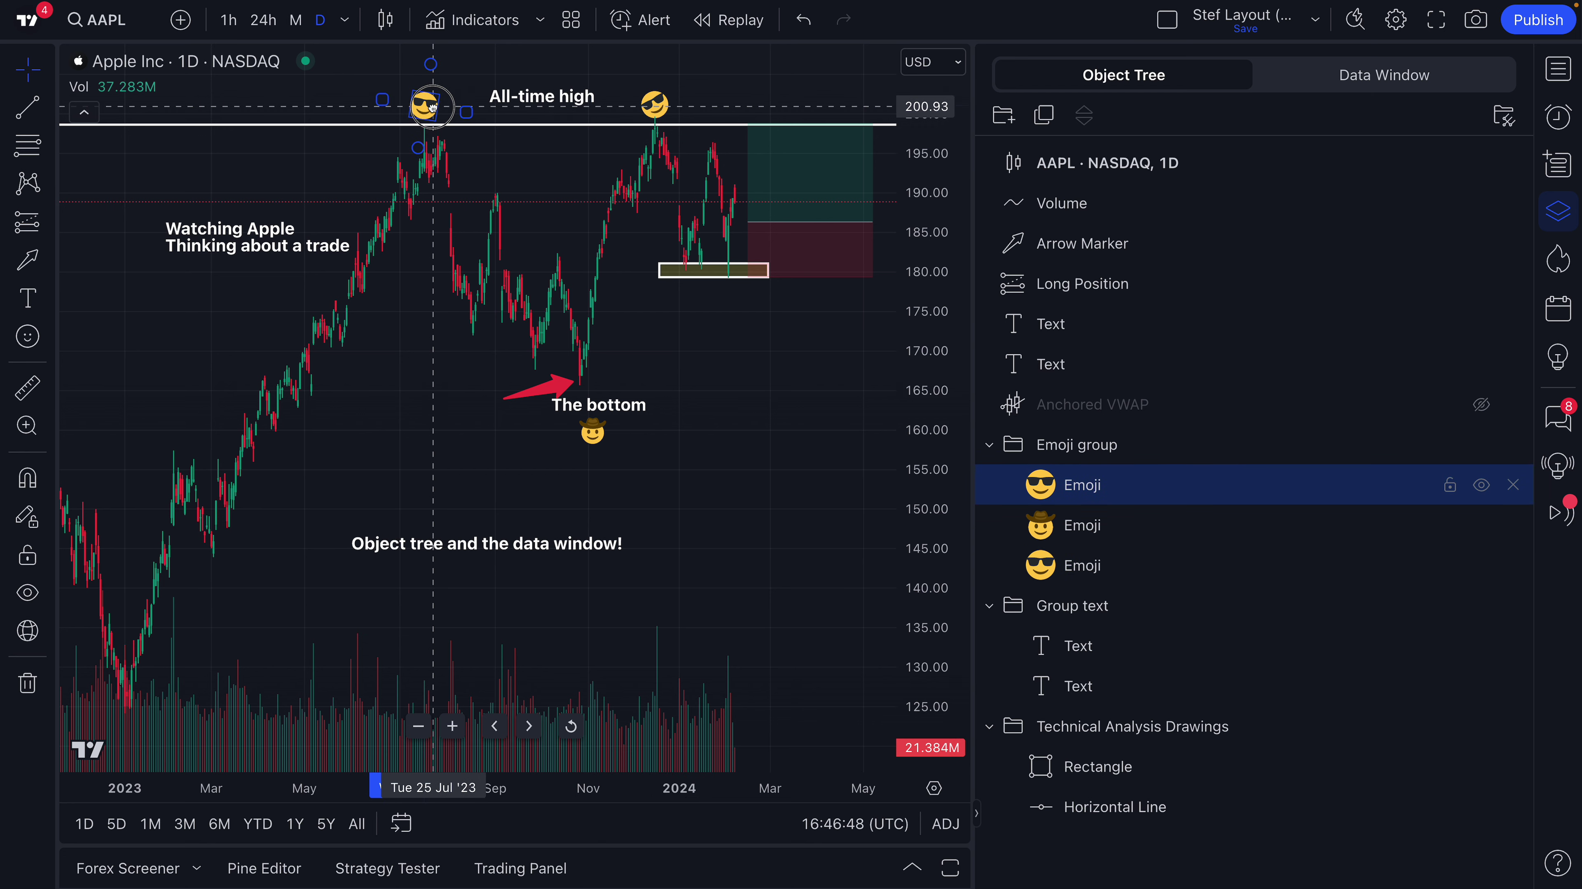
Circle the July and December 2023 highs on the chart with the red Brush tool.
click(458, 148)
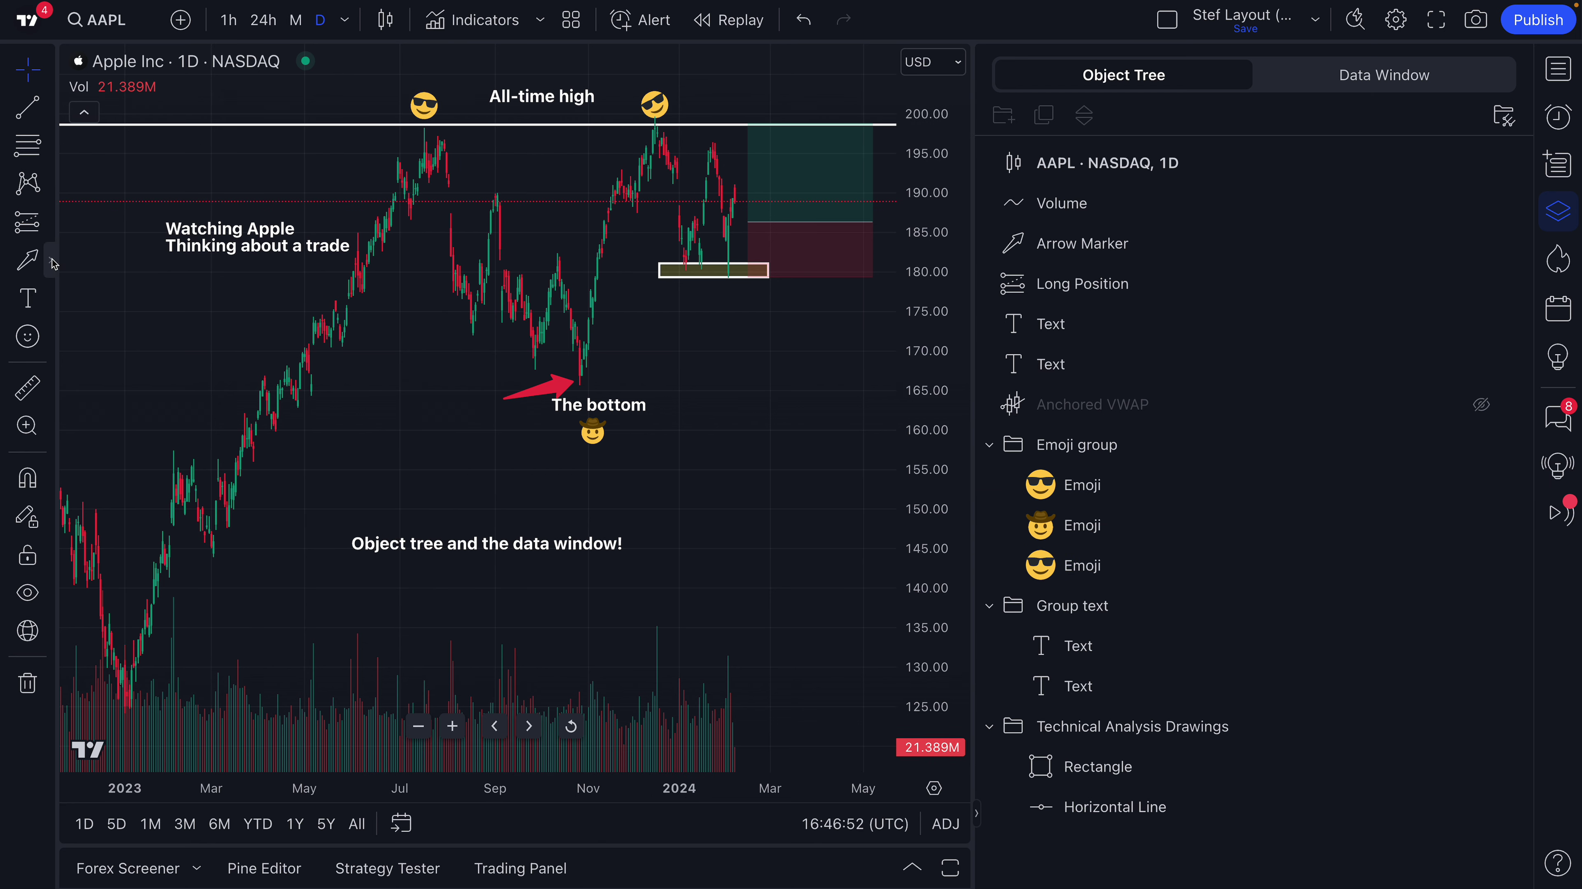
click(53, 264)
drag(428, 118, 435, 121)
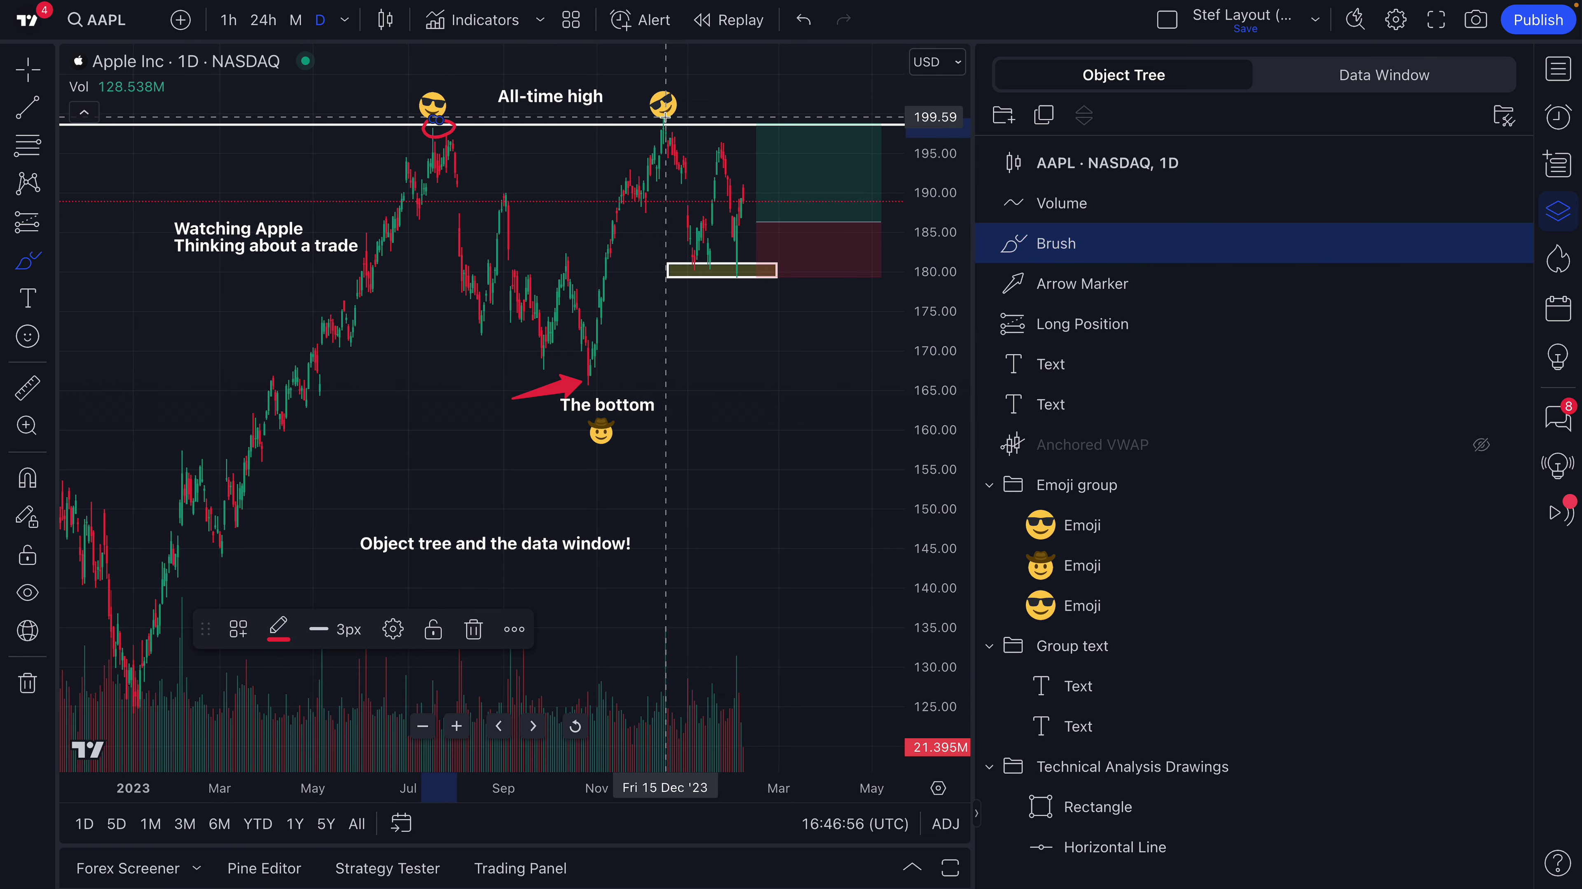
drag(659, 126, 660, 124)
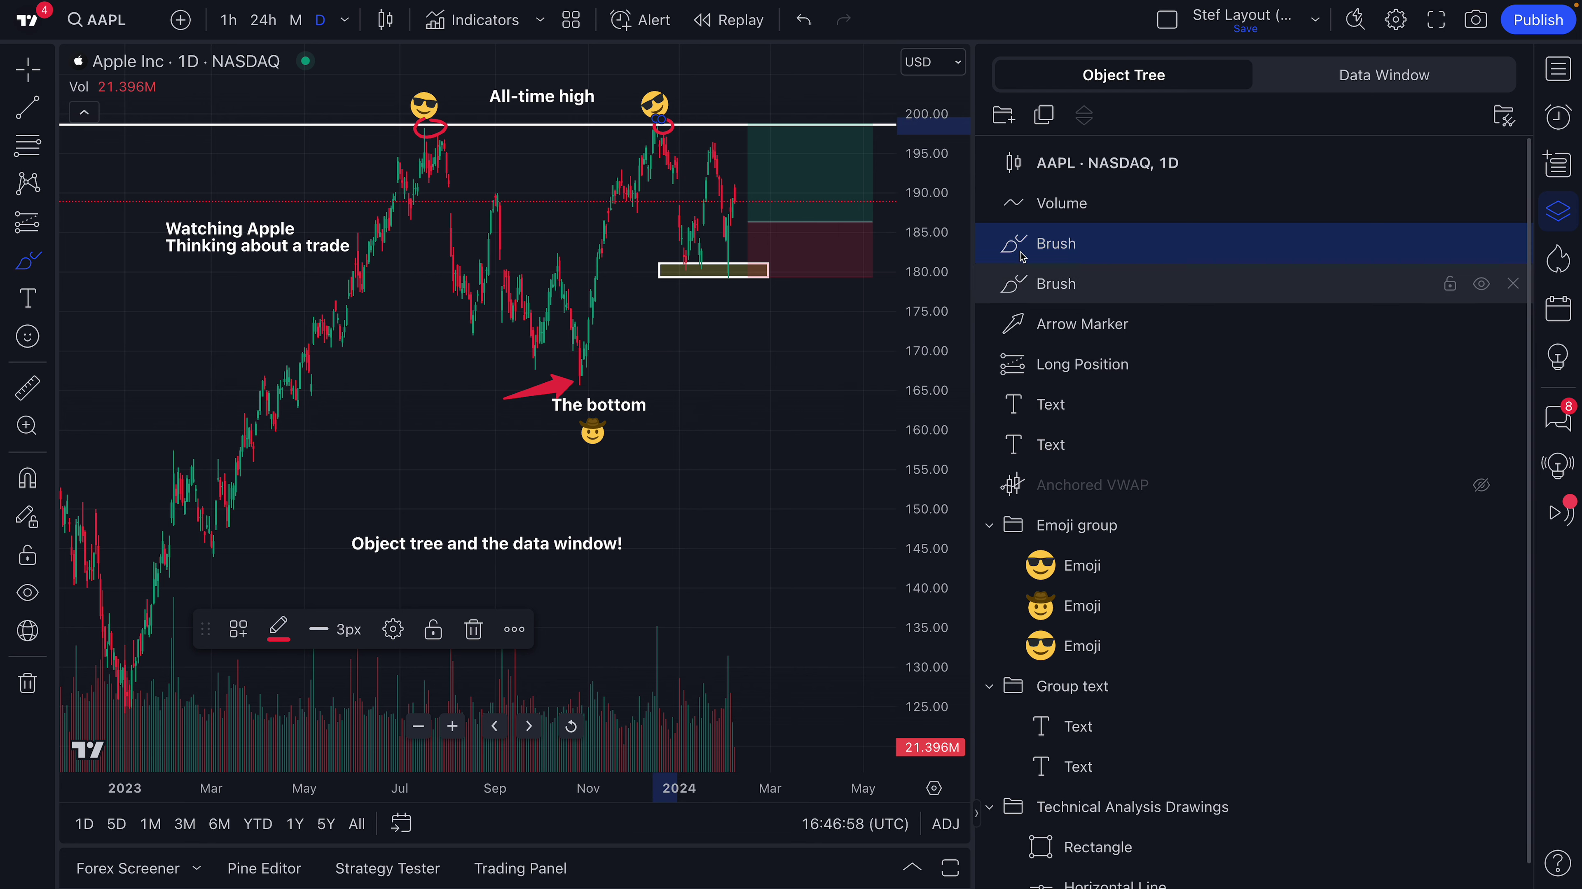
key(Escape)
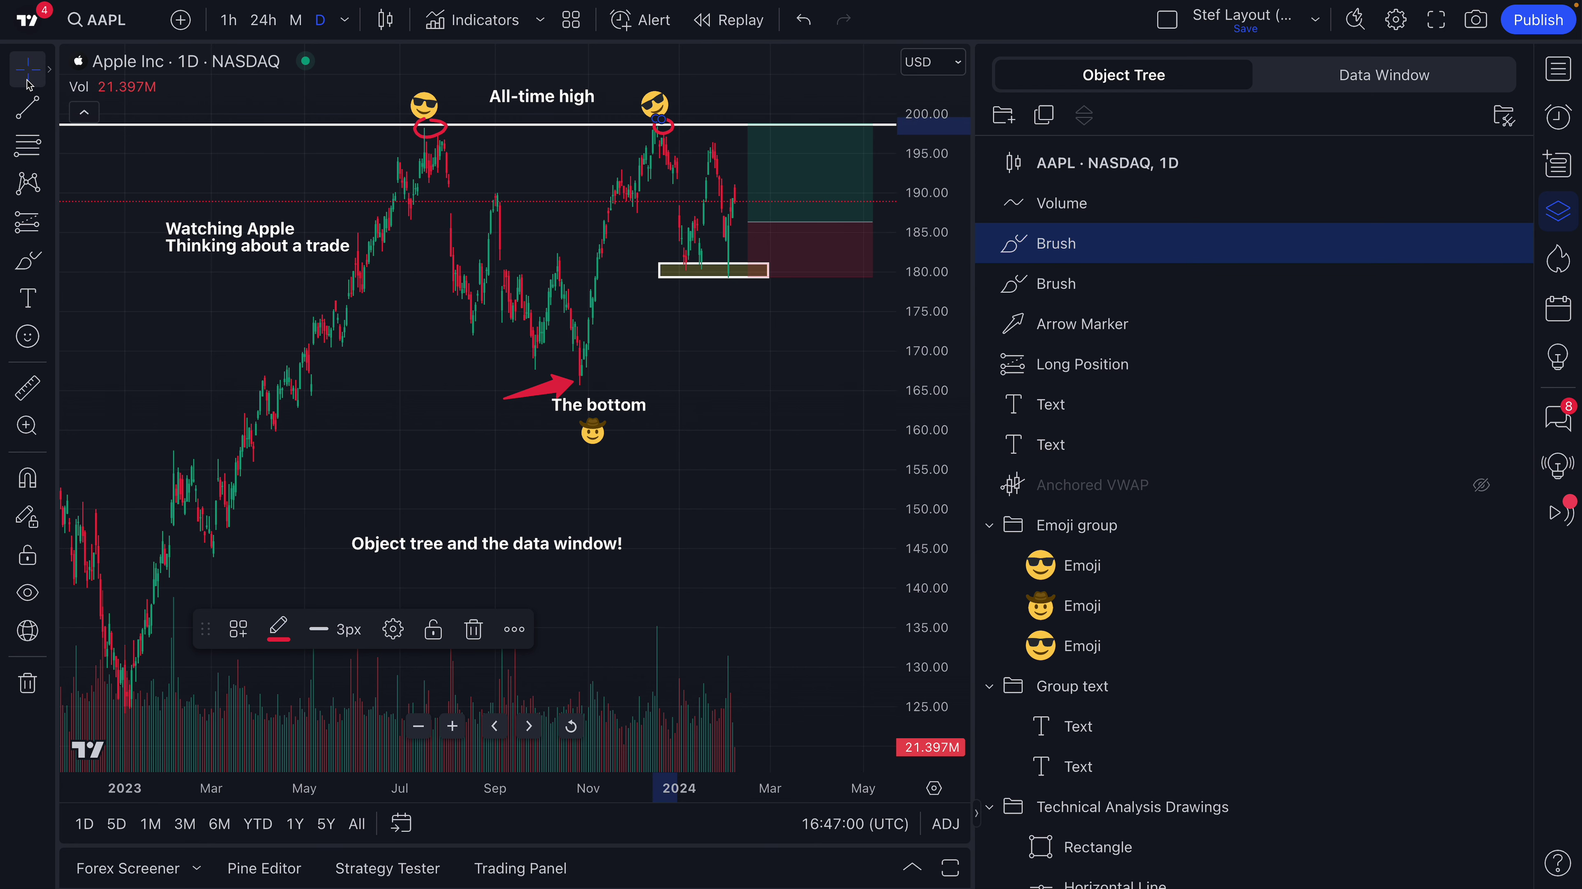
Collapse the Emoji group, Group text and Technical Analysis Drawings groups in the object tree.
mouse_move(1043, 494)
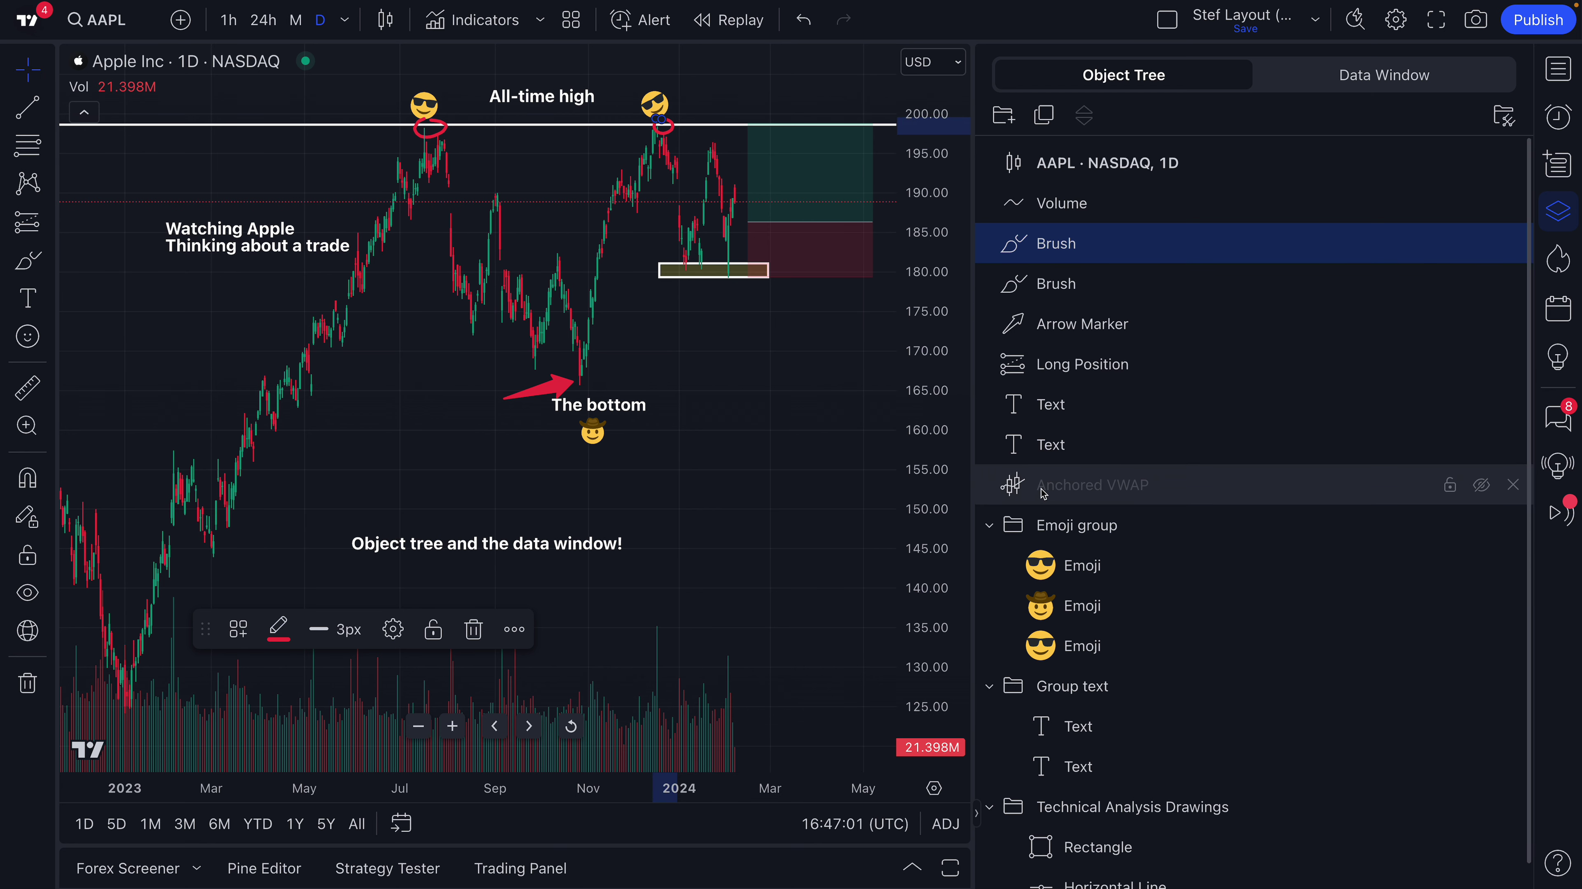
click(989, 524)
click(989, 566)
click(989, 605)
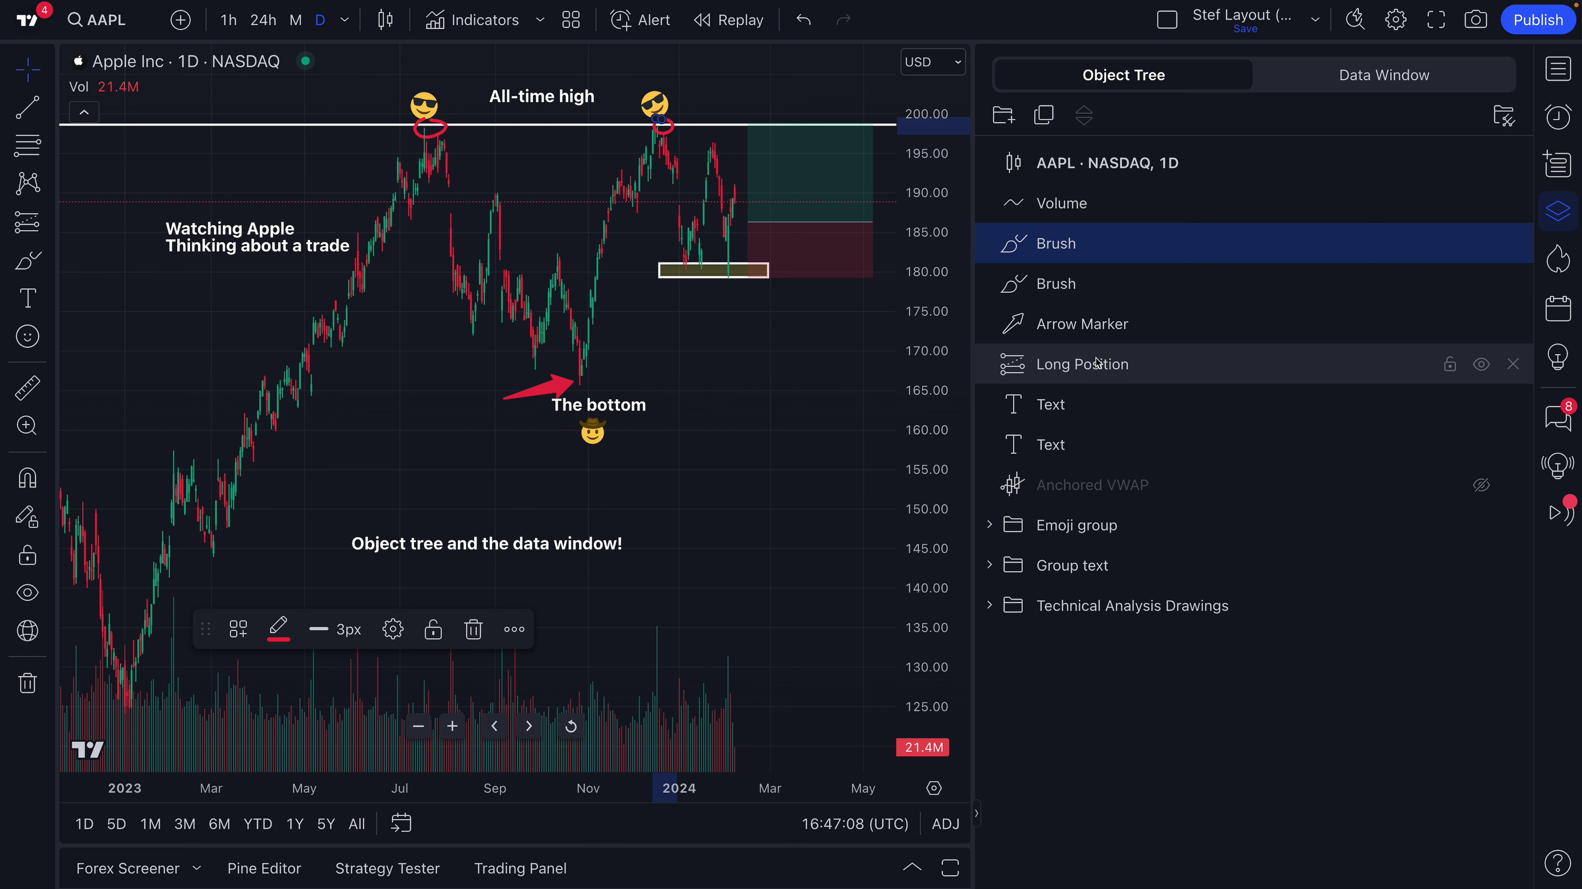
Create a group of drawings from the Long Position and rename it "Trading drawings".
click(1078, 380)
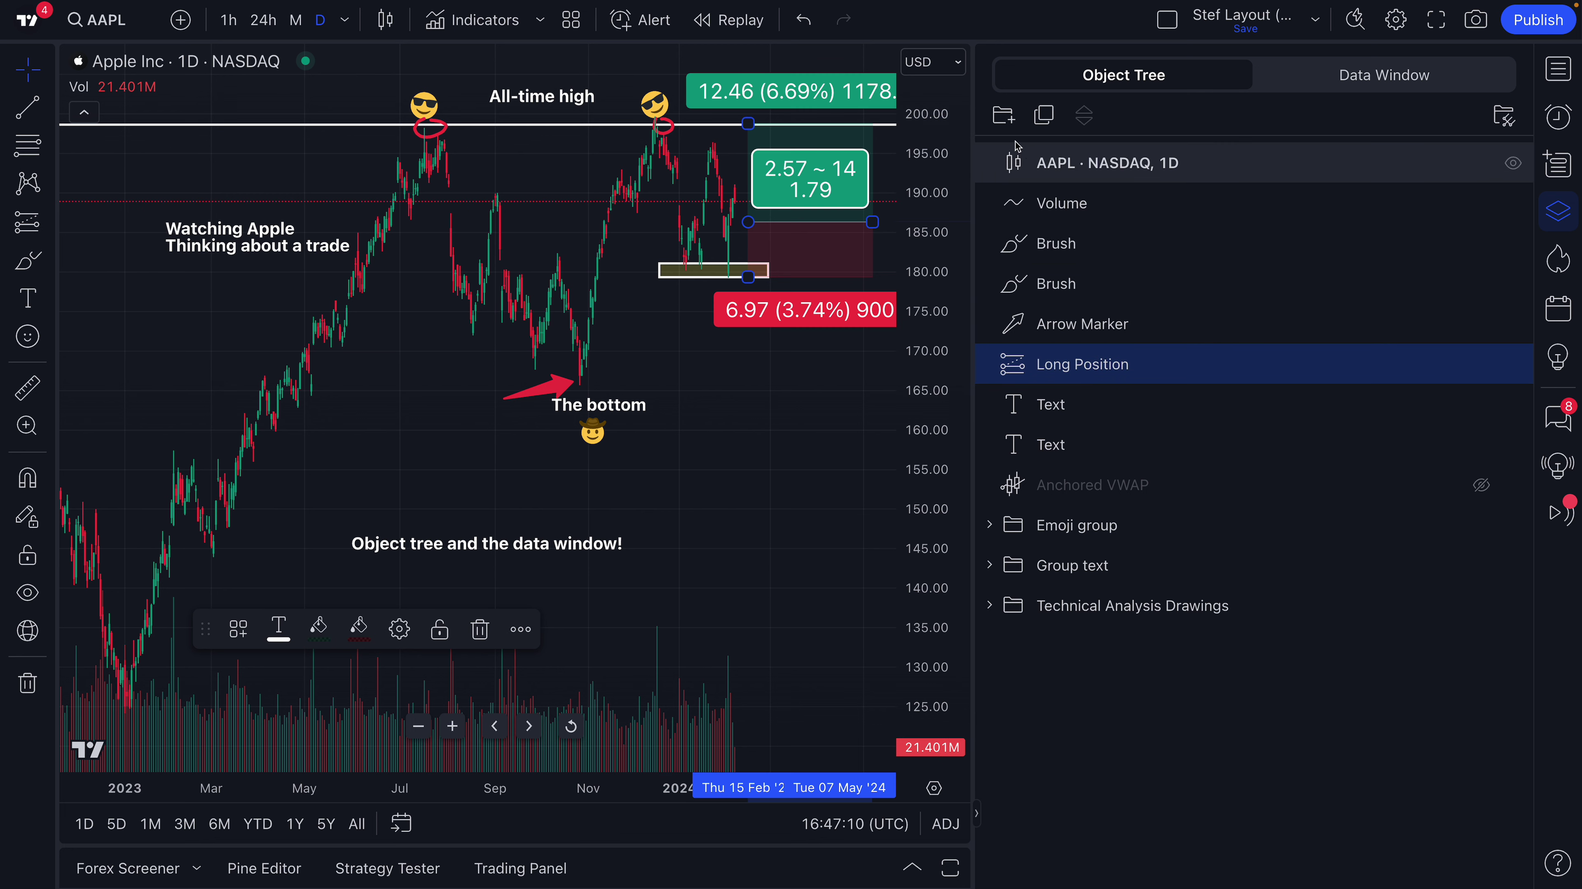
click(1008, 116)
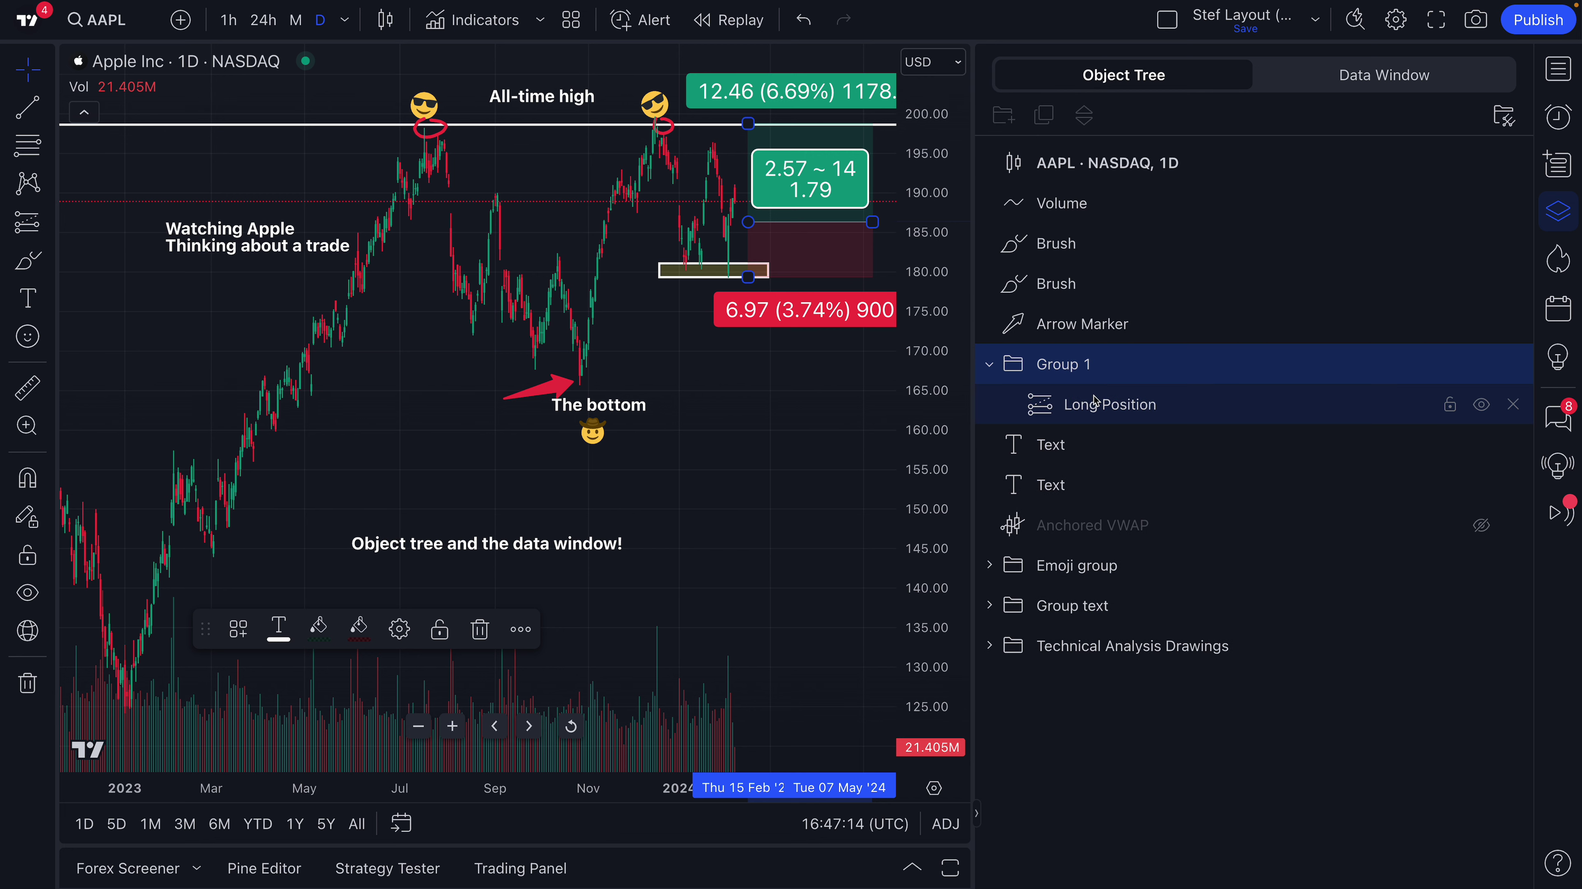
right_click(1066, 373)
click(1134, 492)
text(Trading)
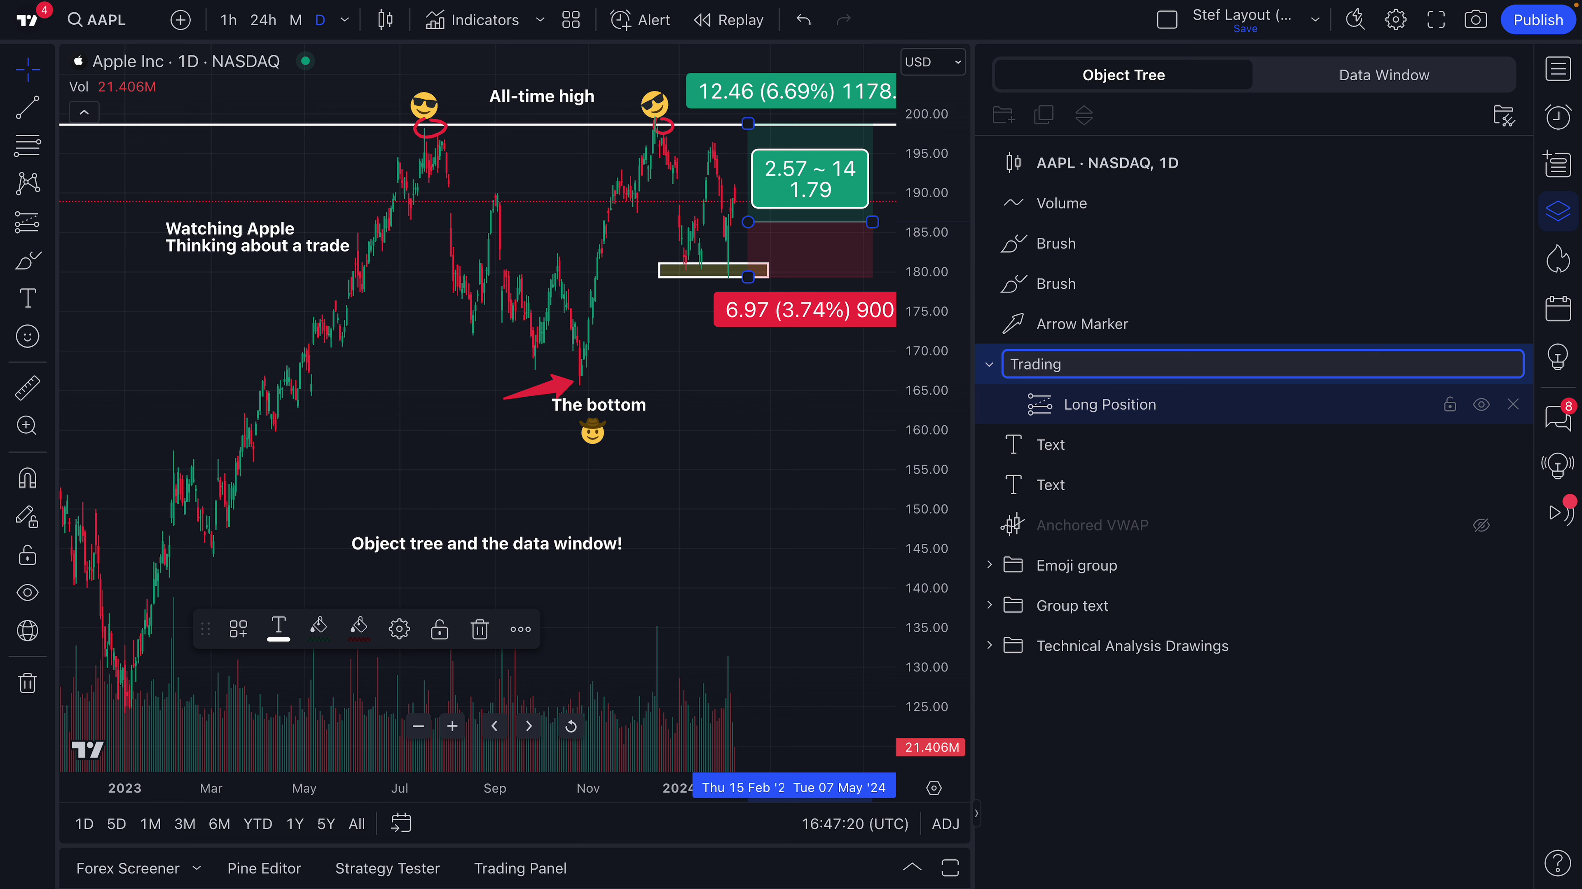
key(Return)
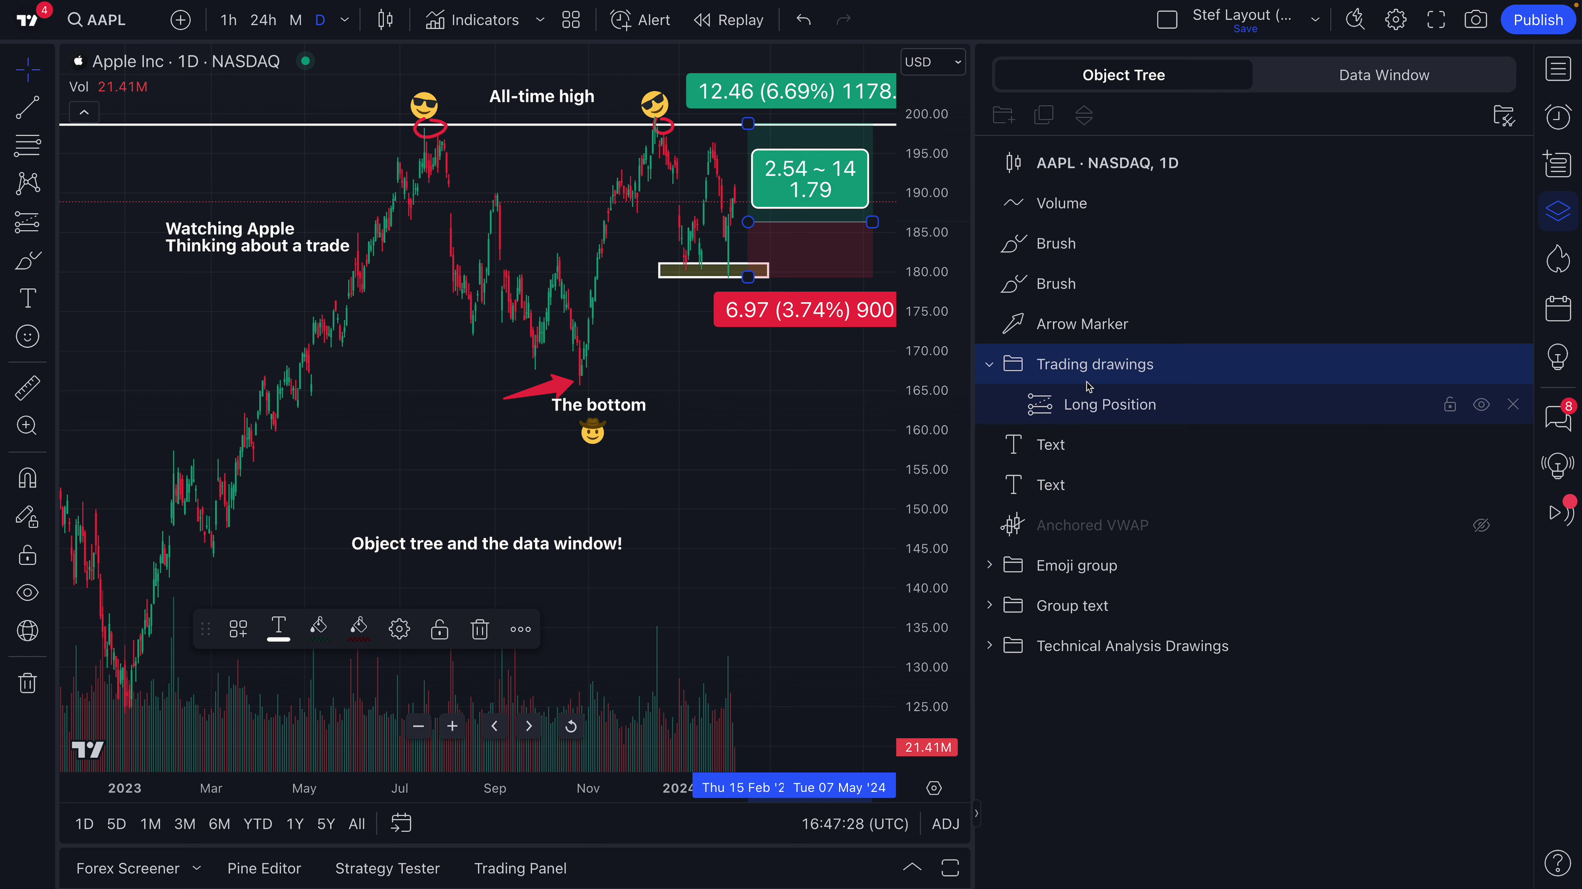
Select the upper ungrouped text object and inspect the contents of Group text.
click(1075, 449)
click(990, 607)
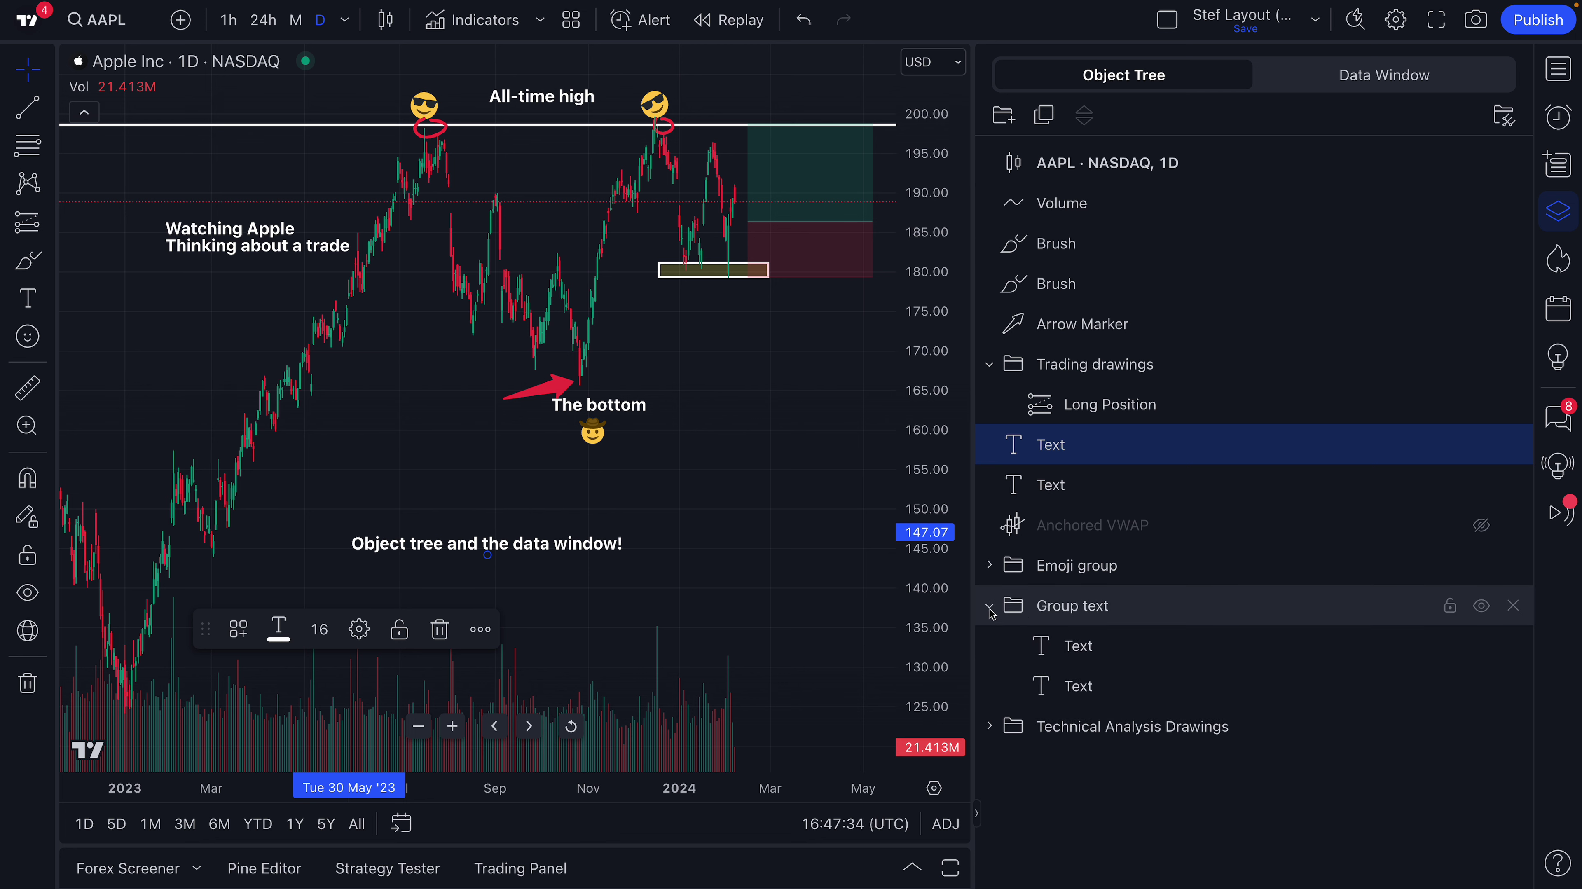
click(989, 607)
right_click(1065, 450)
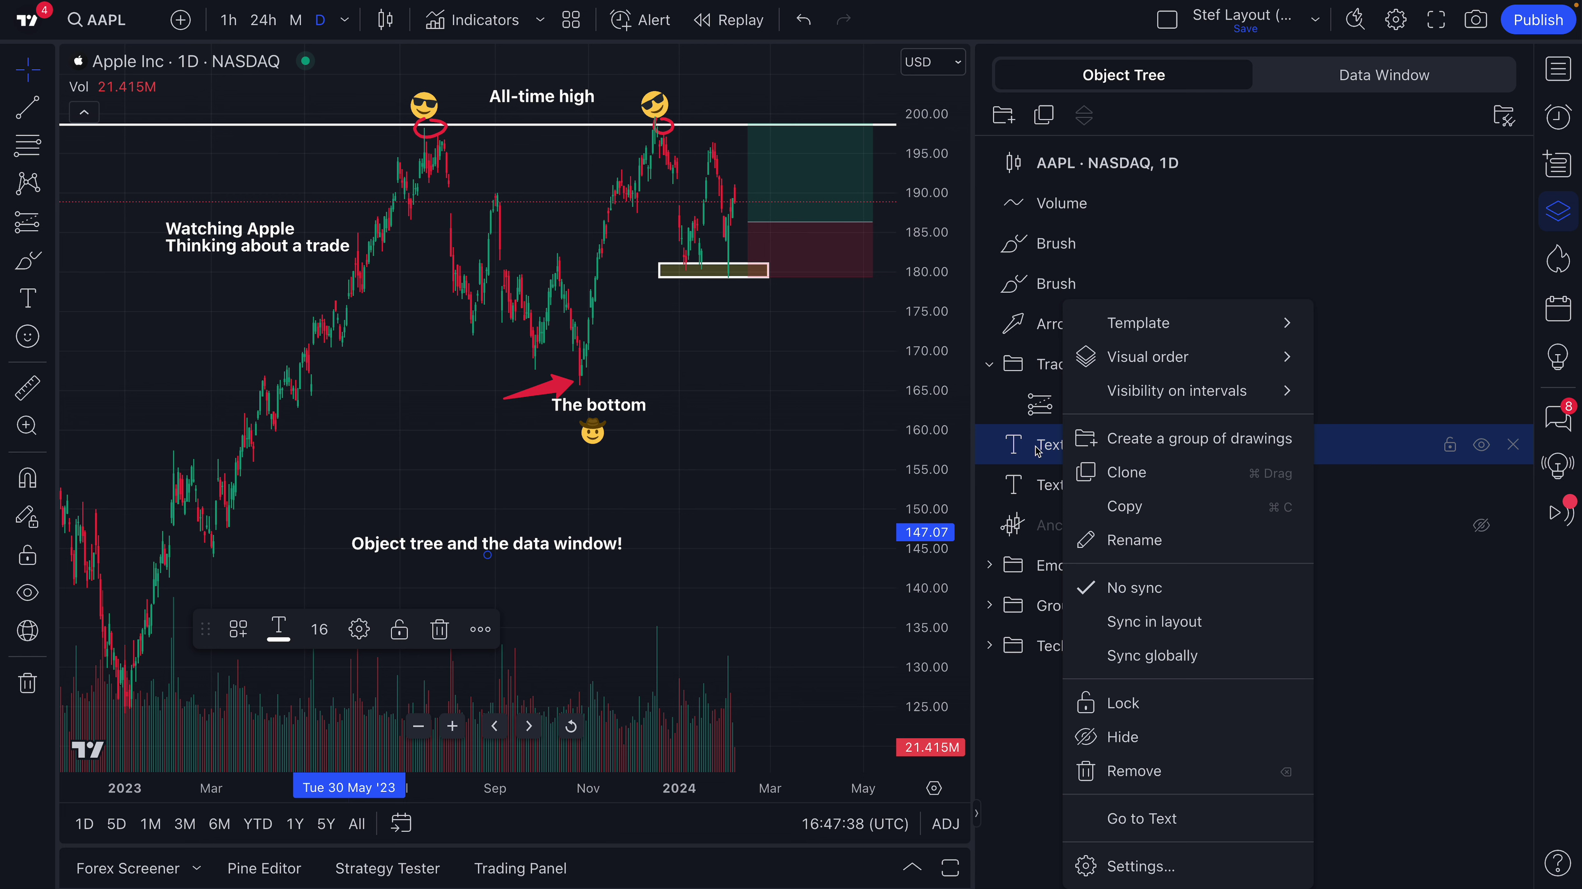
click(1134, 540)
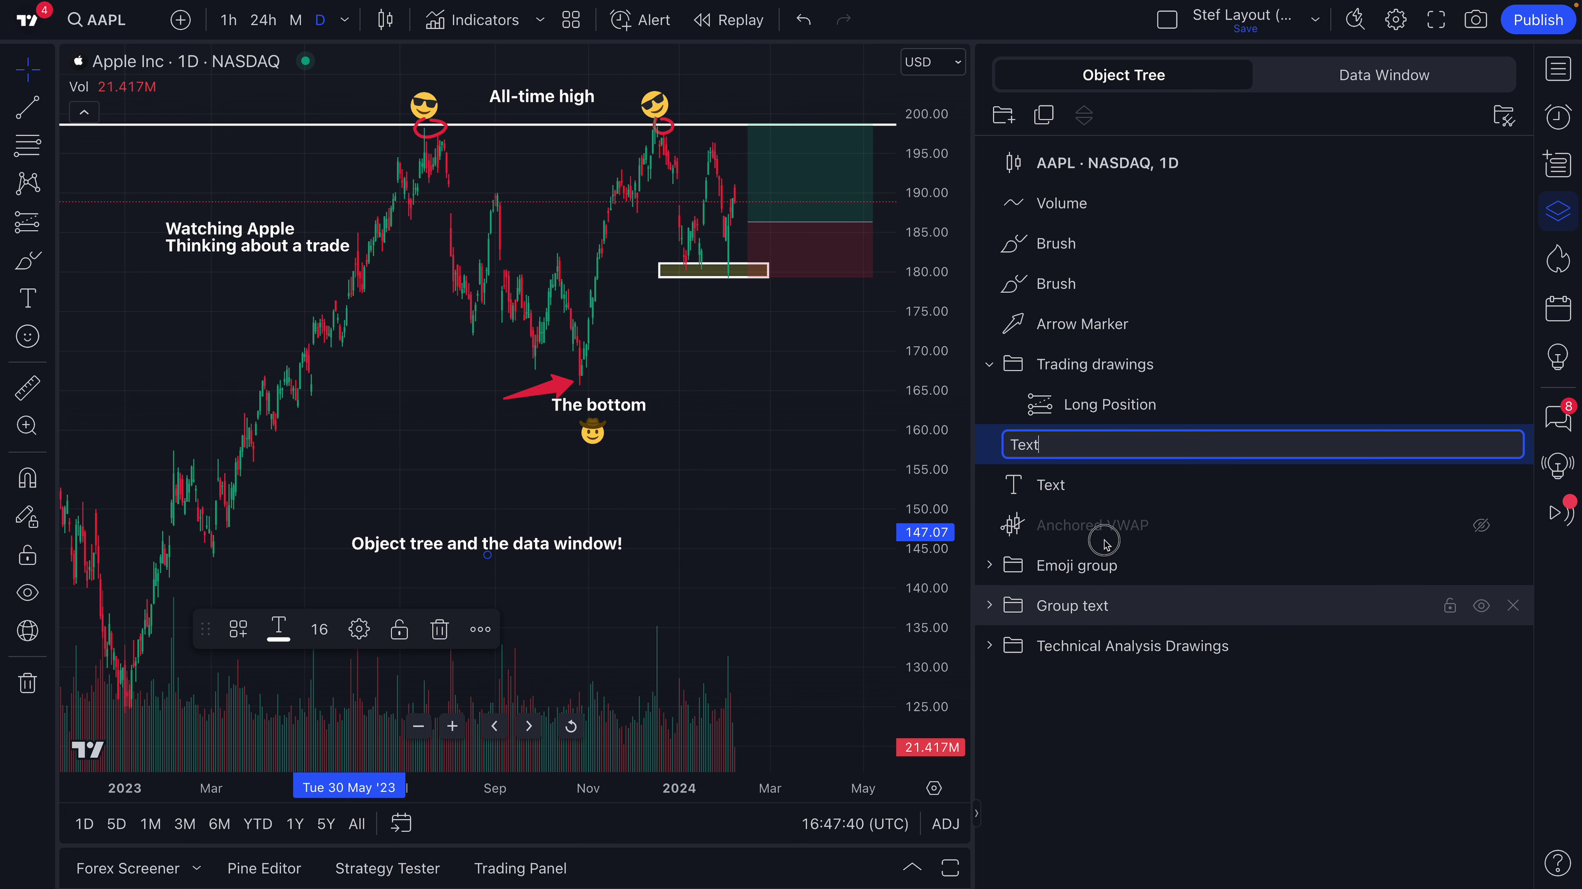
click(1102, 368)
Move the two ungrouped text objects into Group text in the object tree.
drag(1061, 459, 1078, 605)
click(1052, 446)
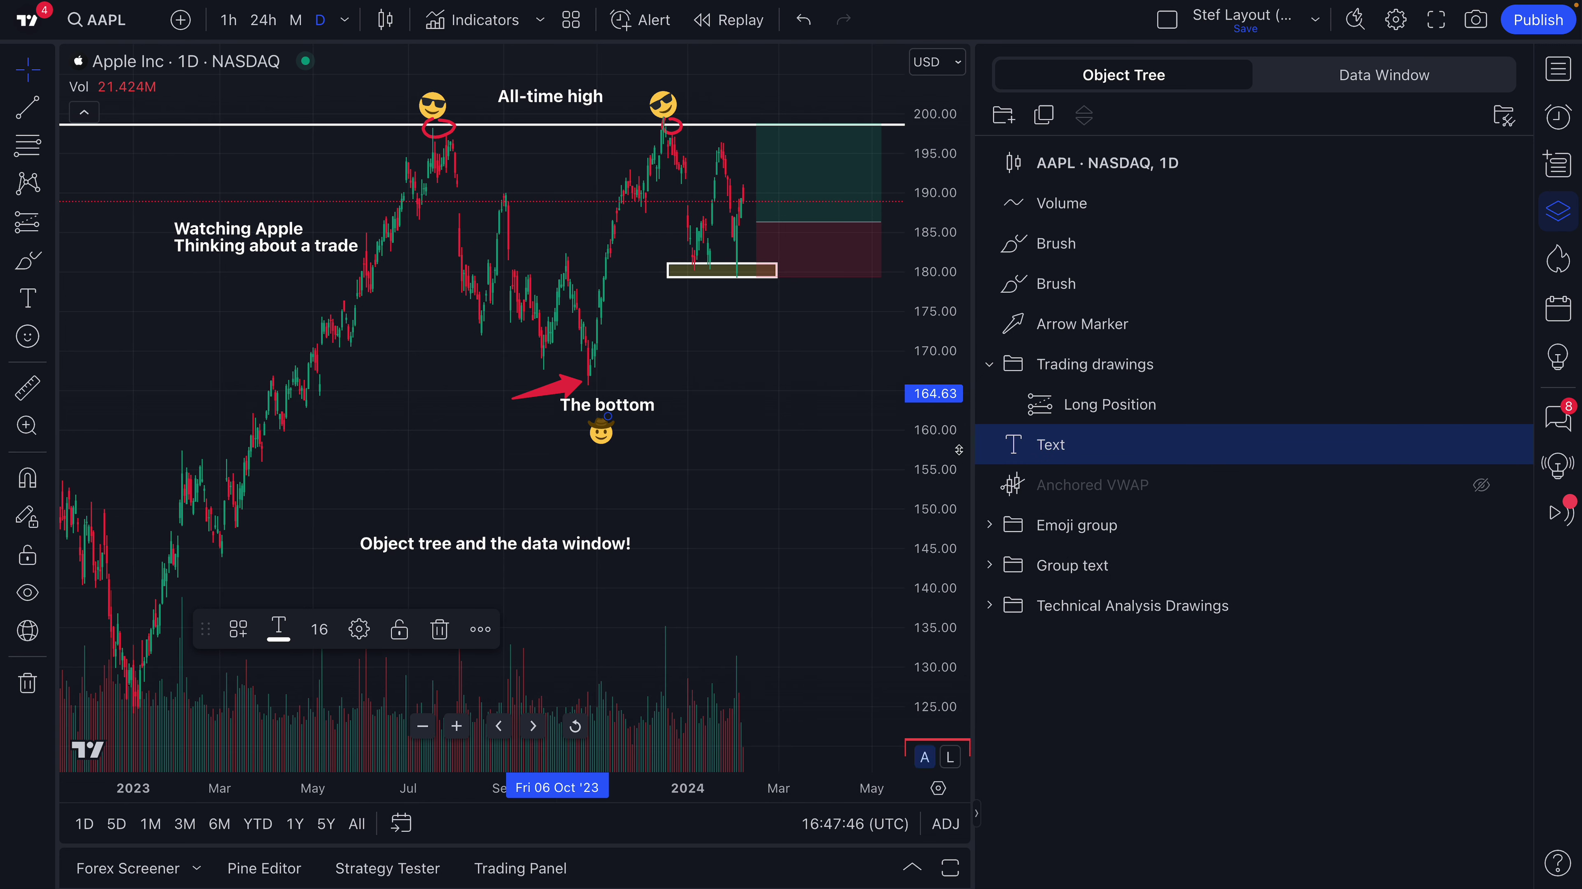
drag(1068, 447, 1081, 508)
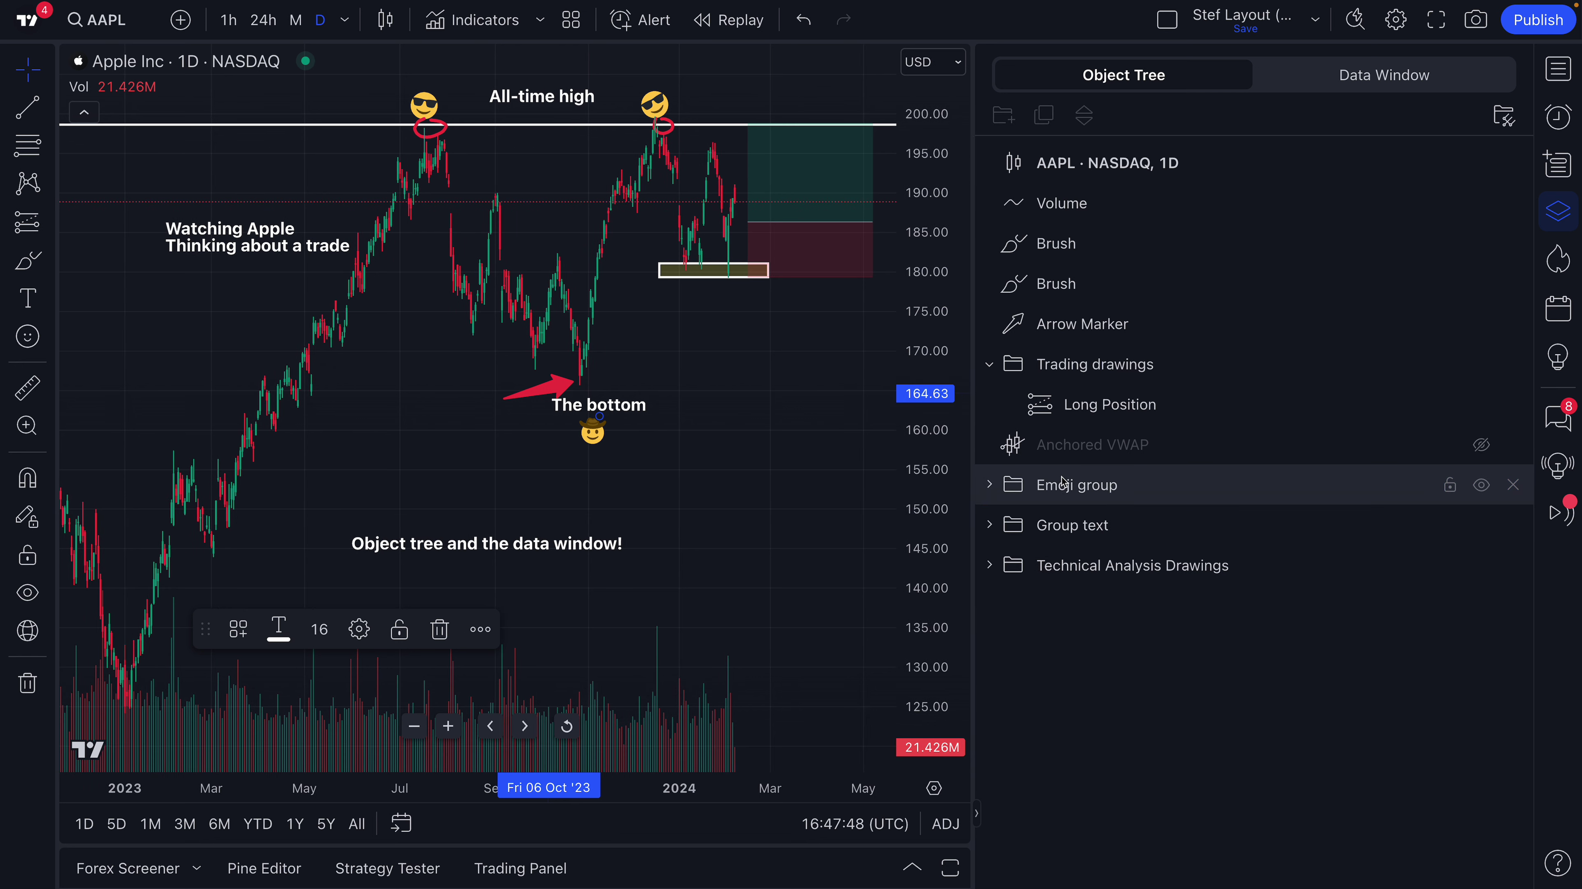
Check the Technical Analysis Drawings group and move the arrow marker into it.
click(1069, 328)
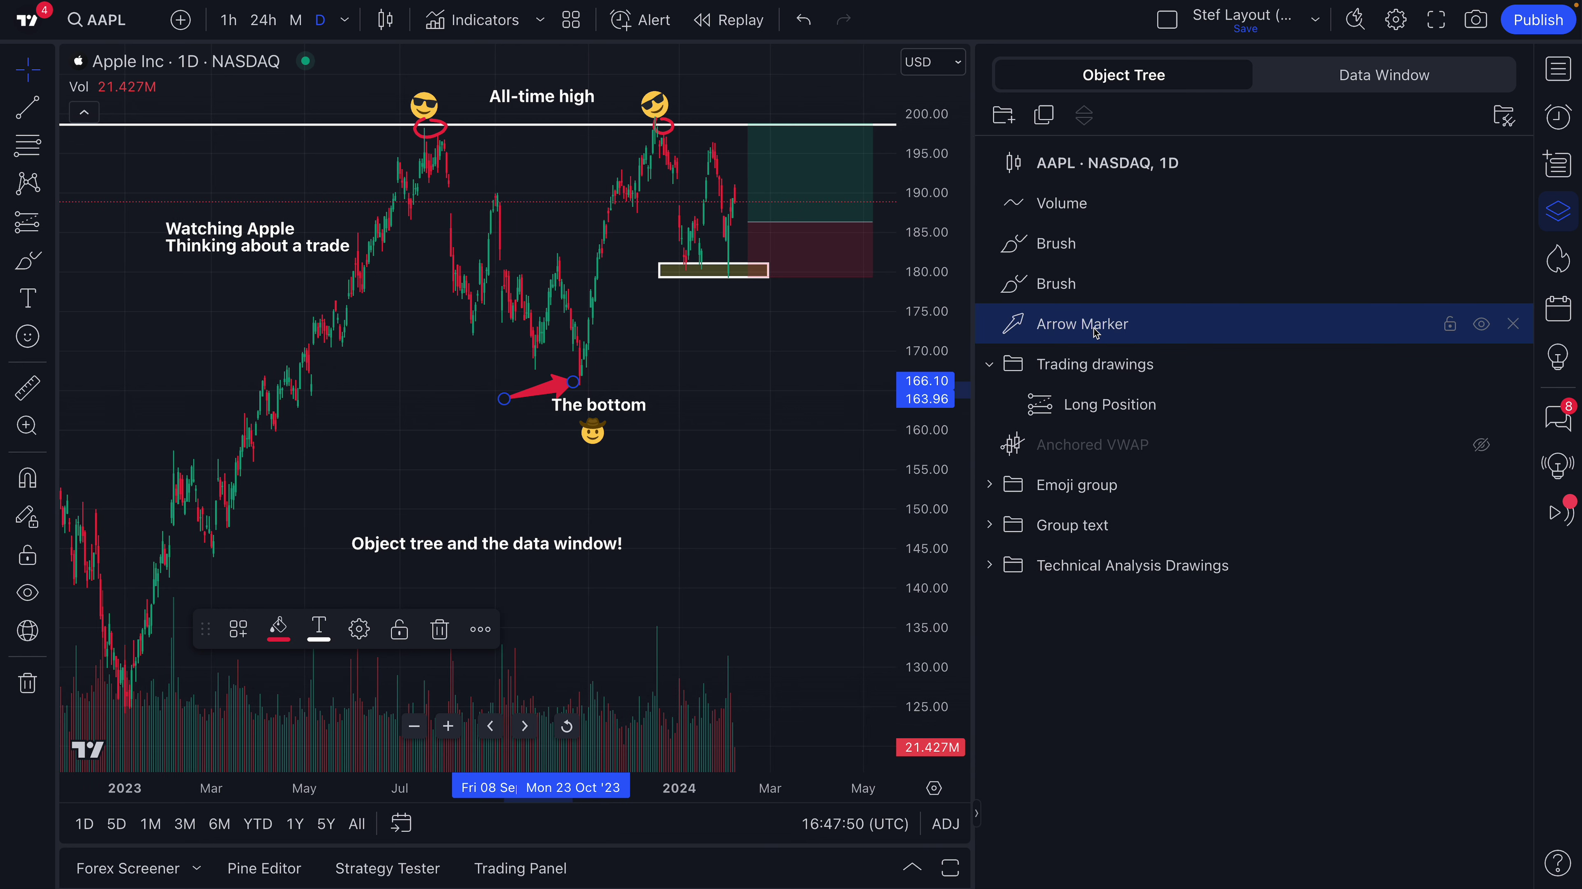
click(1089, 571)
click(989, 566)
click(989, 567)
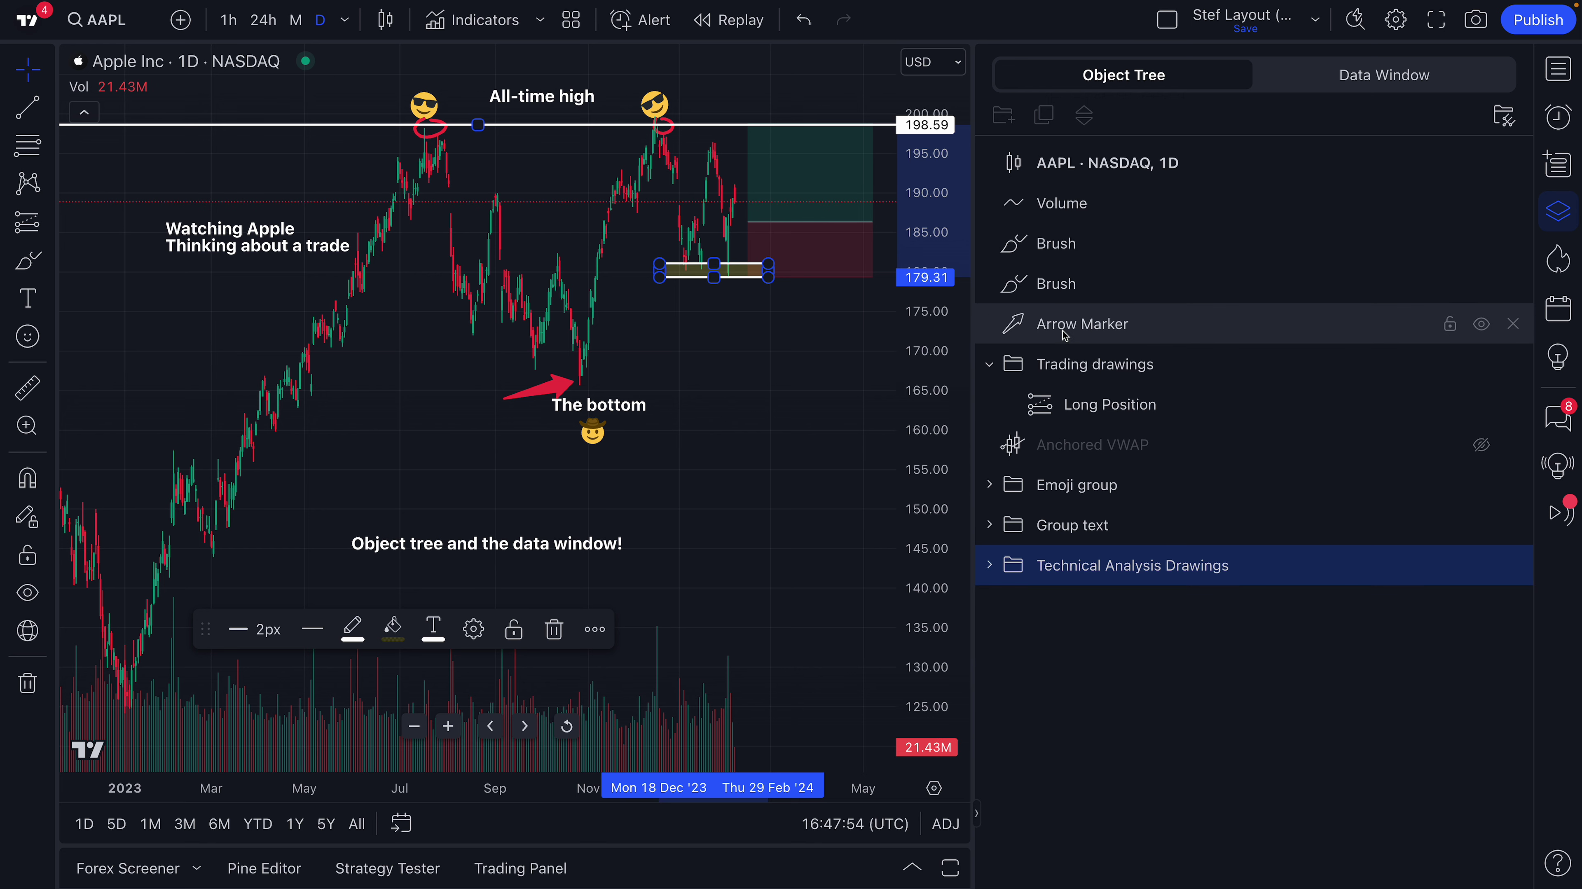
mouse_move(1062, 333)
mouse_down()
mouse_move(1170, 523)
mouse_move(1138, 570)
mouse_up()
Move both brush drawings into the Trading drawings group, above the Long Position.
click(1058, 281)
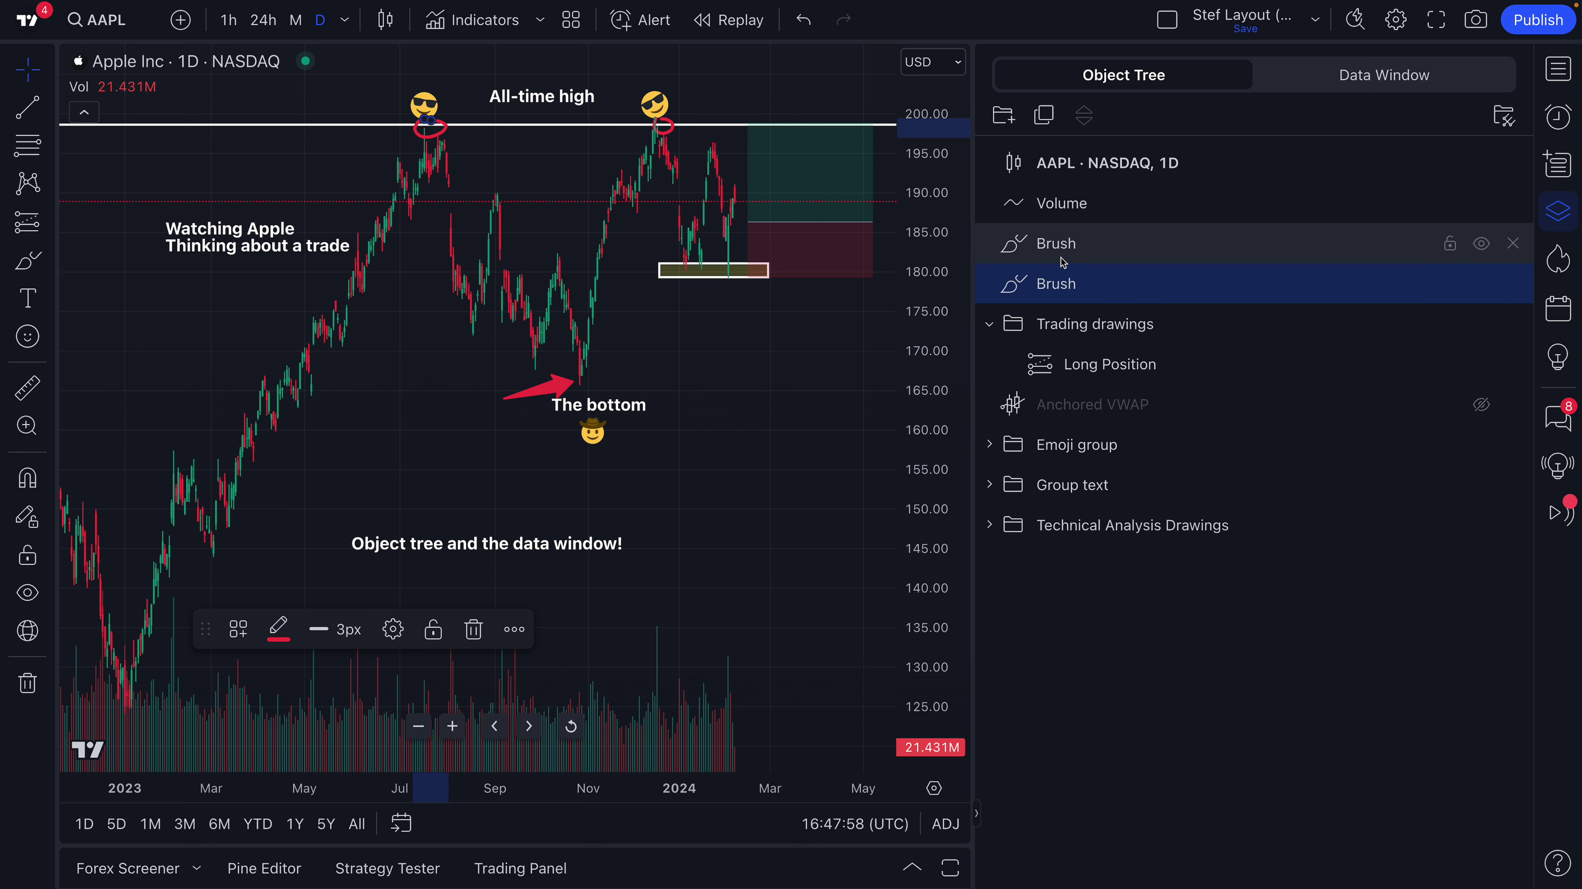
click(1056, 243)
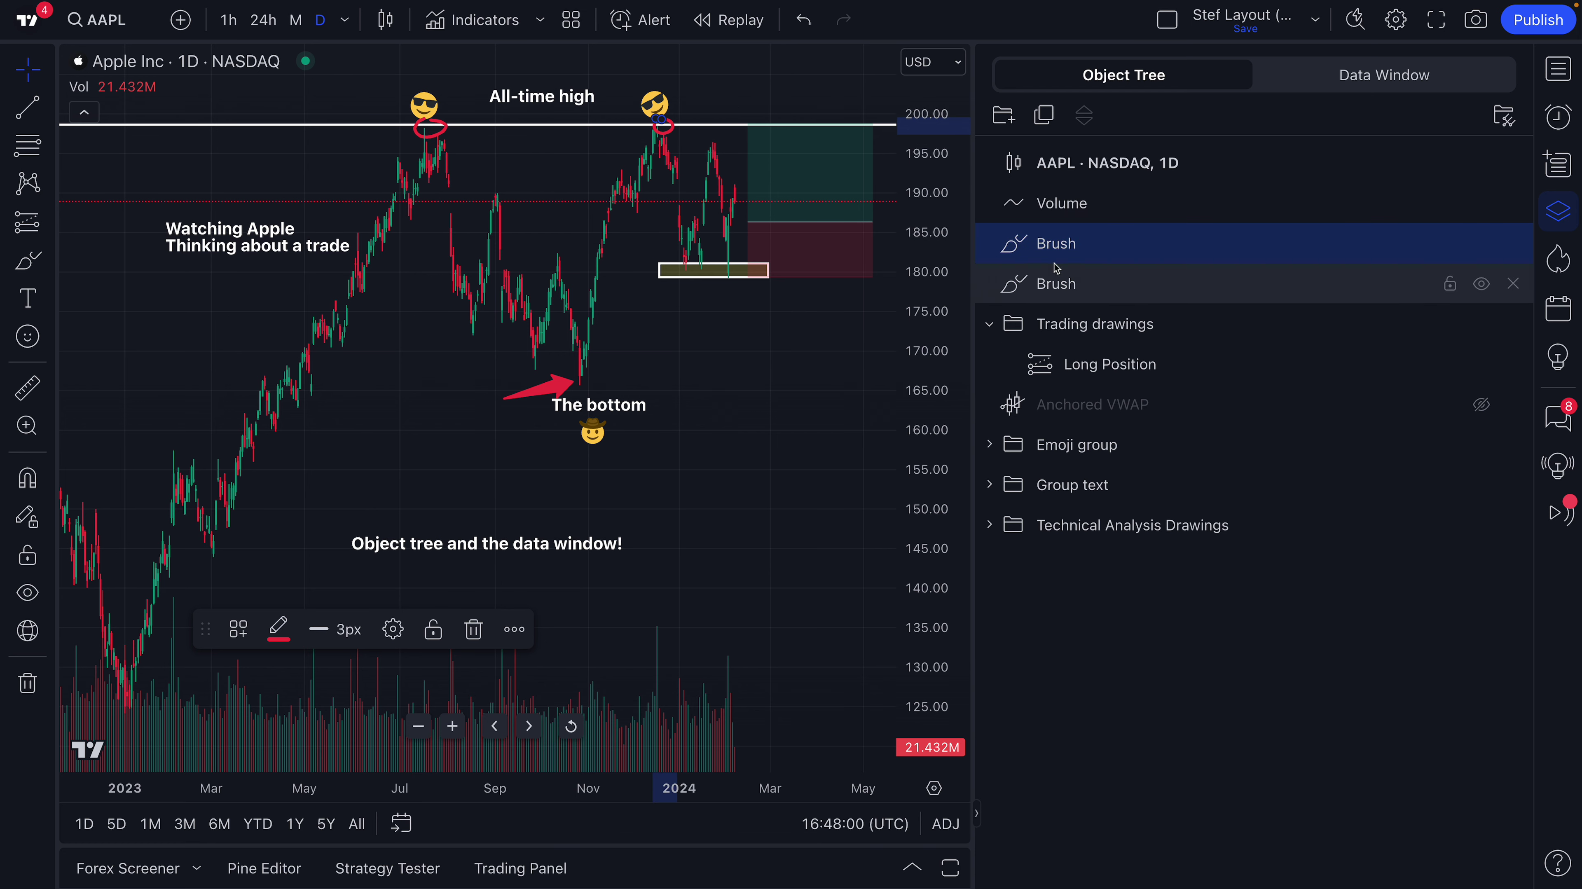
mouse_move(1069, 244)
mouse_down()
mouse_move(1162, 318)
mouse_move(1108, 330)
mouse_up()
mouse_move(1057, 252)
mouse_down()
mouse_move(1133, 268)
mouse_move(1122, 294)
mouse_up()
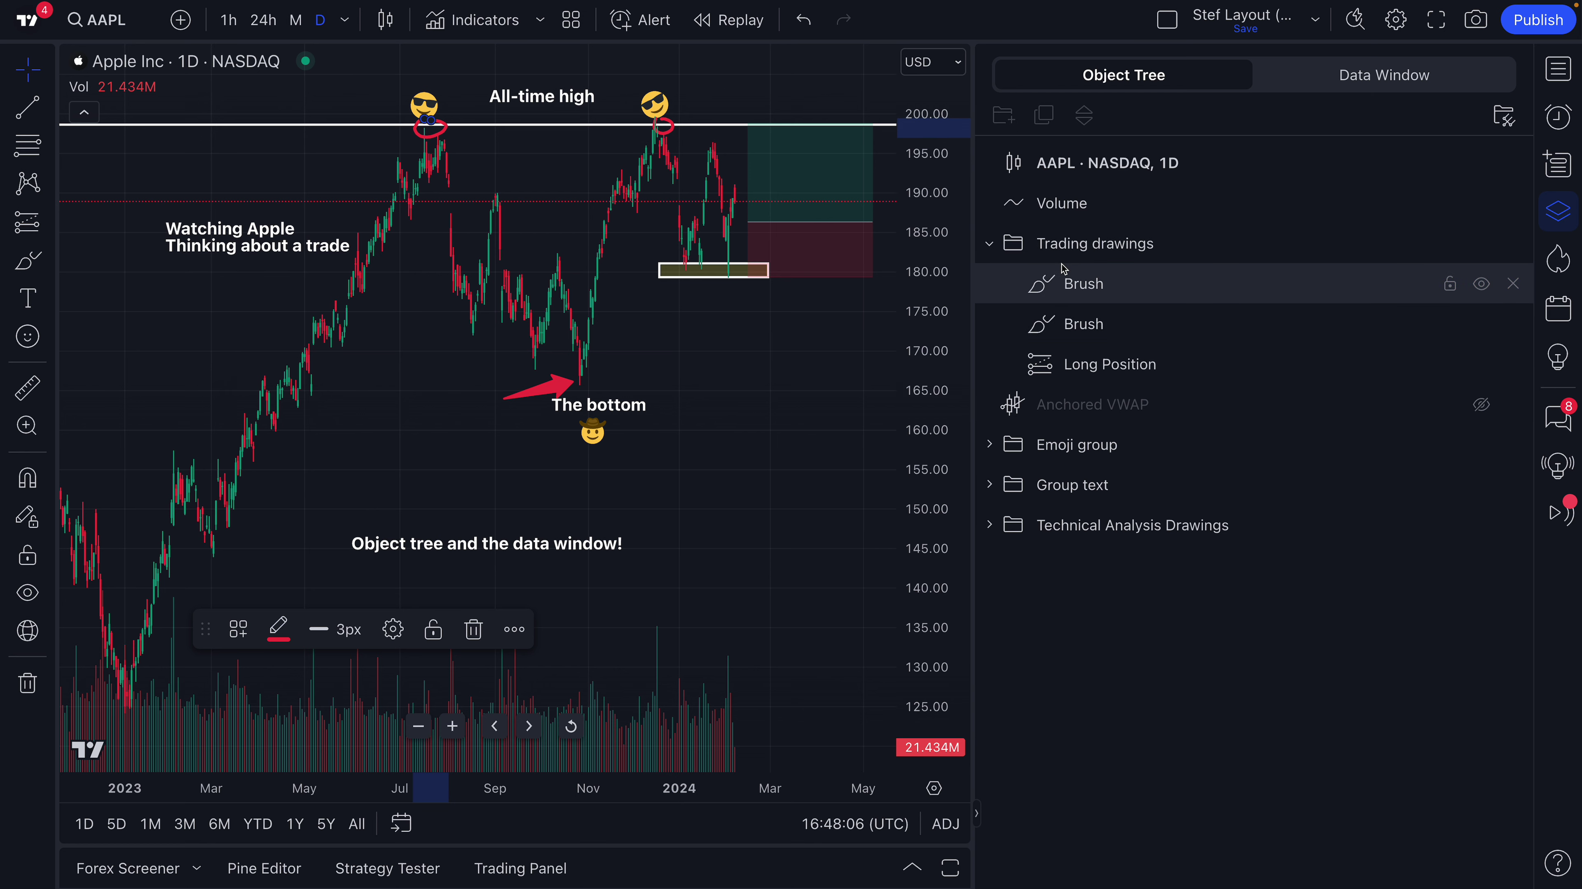
Reorder Volume and Anchored VWAP below all groups in the object tree, and collapse Trading drawings.
drag(1112, 402, 1238, 548)
drag(1080, 203, 1166, 505)
click(990, 203)
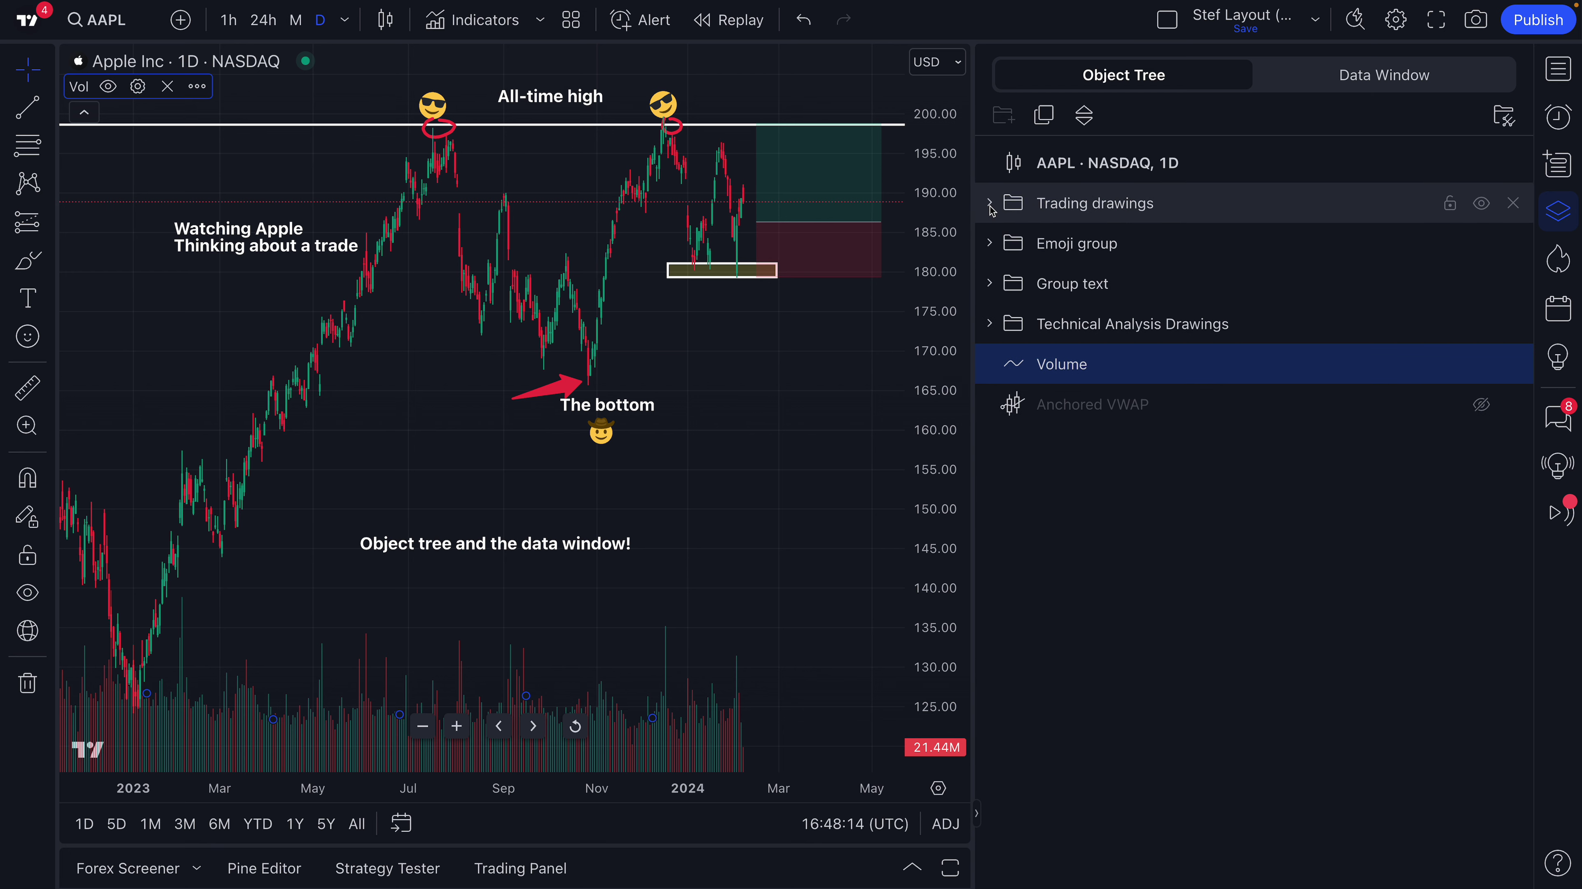
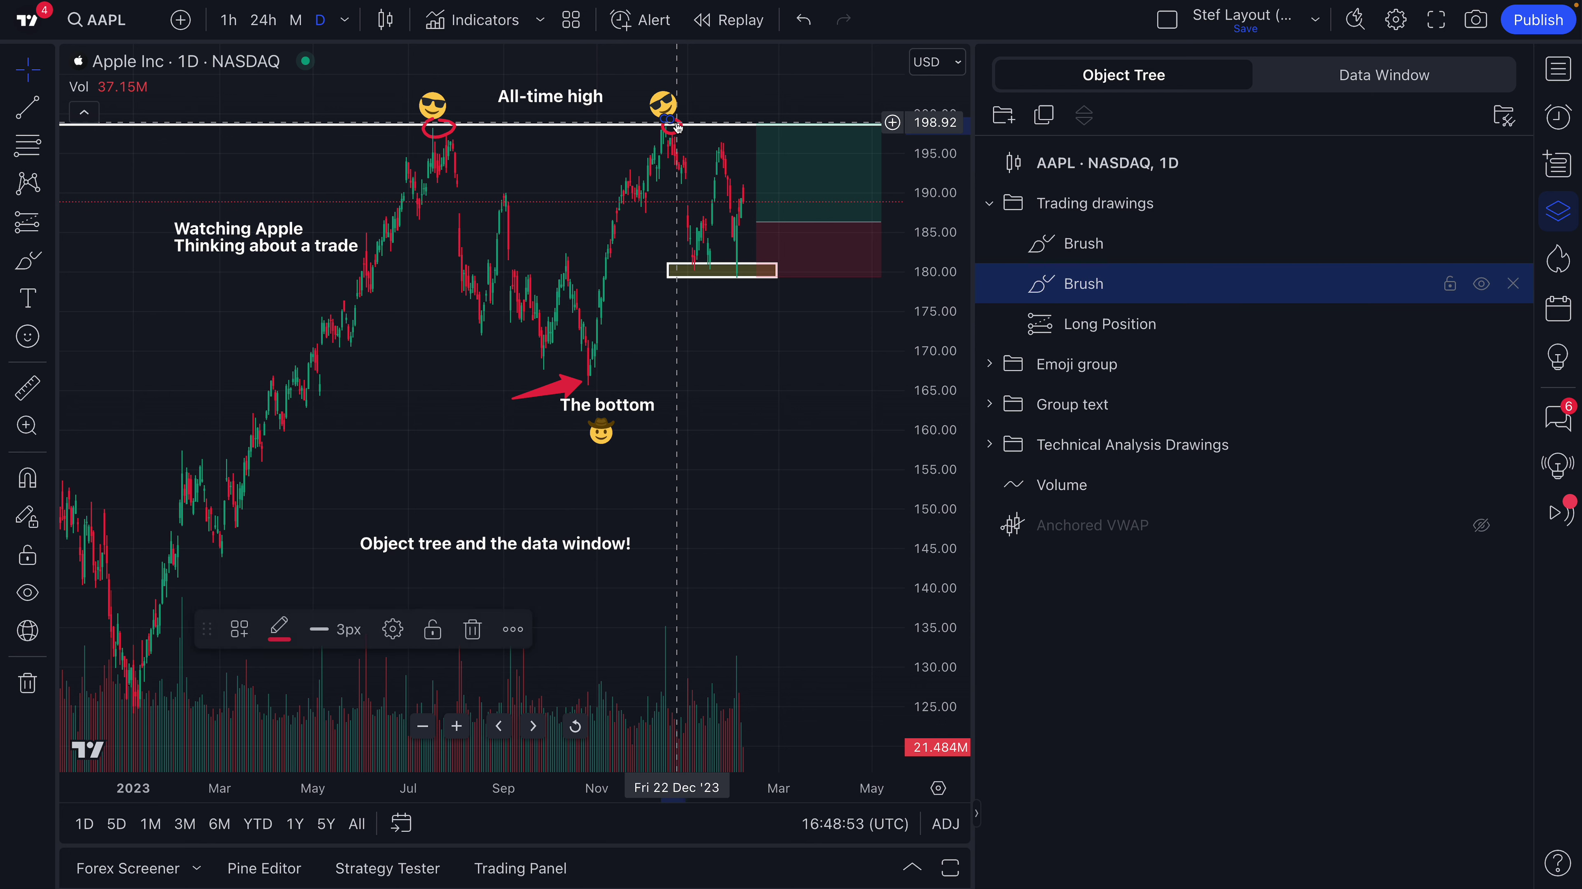
Change the line color of each brush circle to blue, one drawing at a time.
click(278, 628)
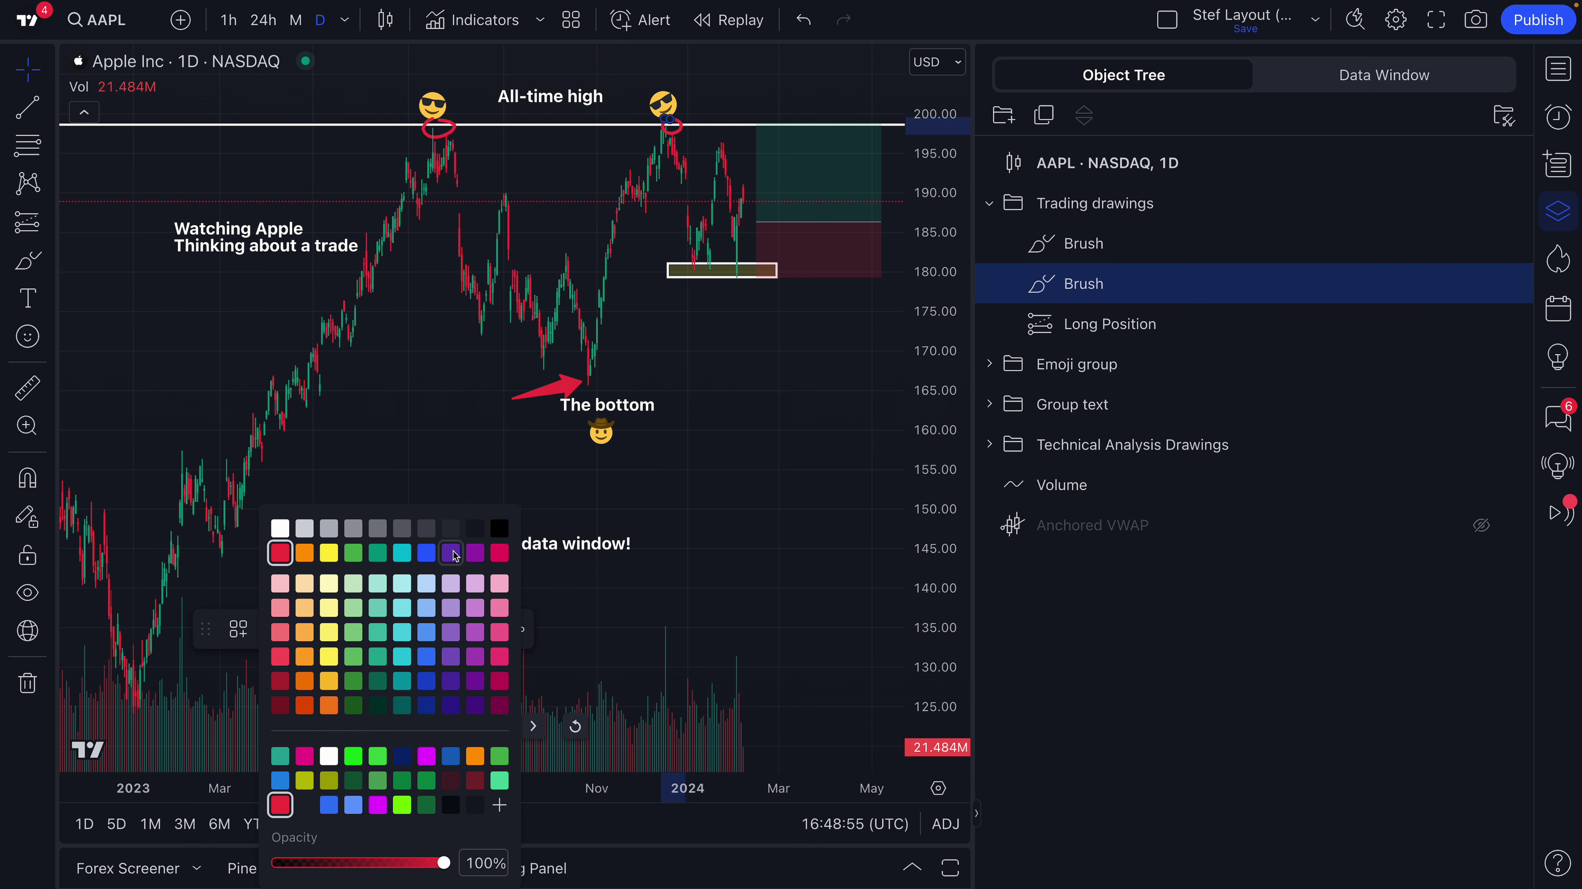
click(425, 555)
click(1084, 243)
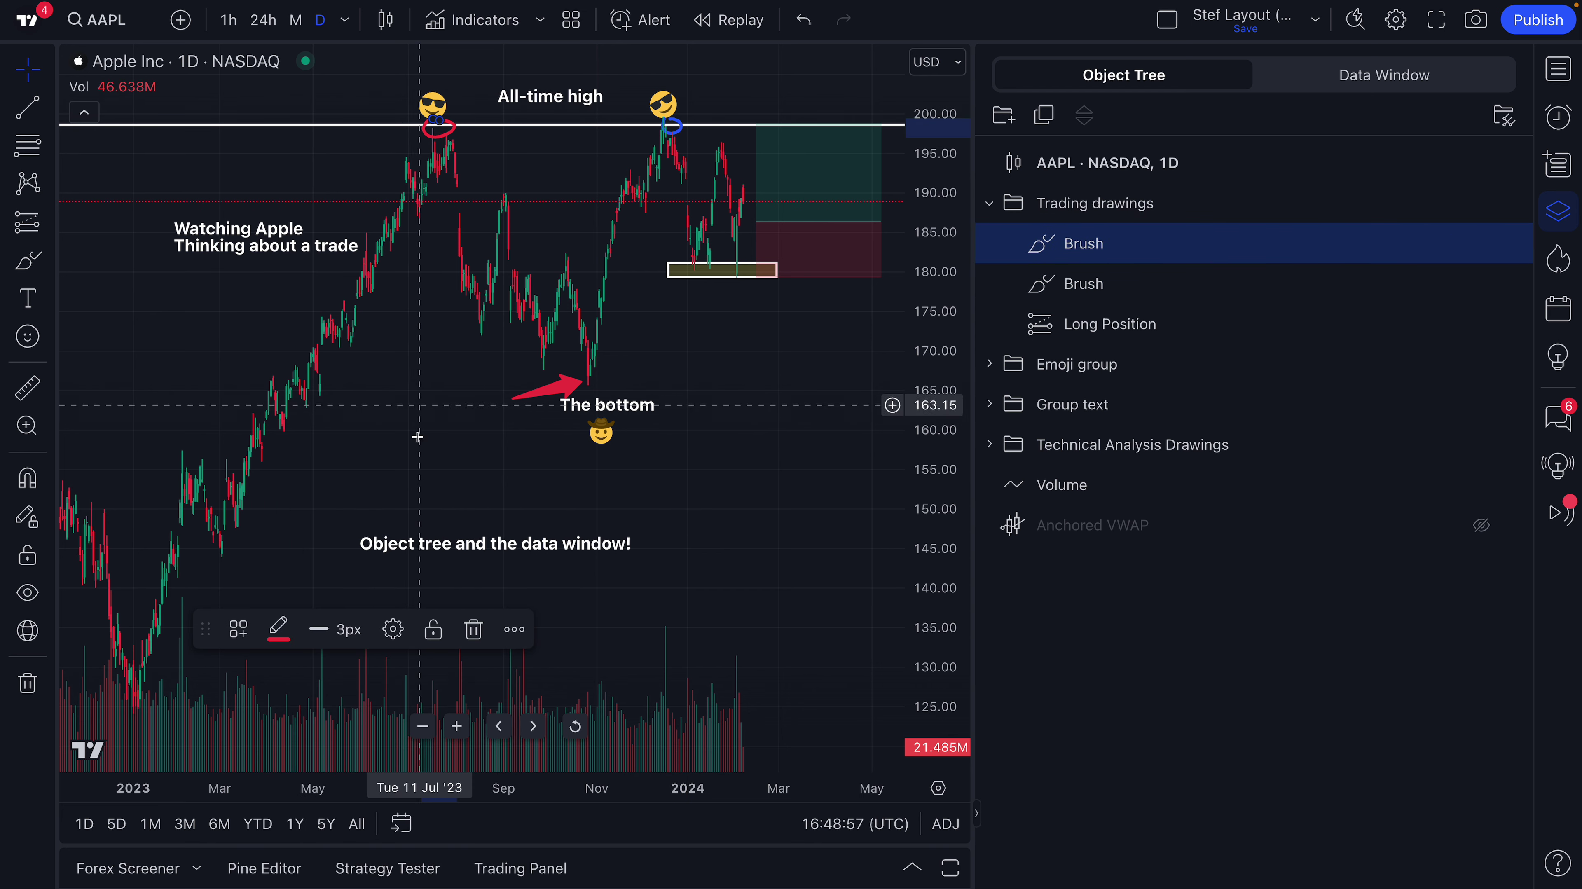
click(279, 630)
click(427, 554)
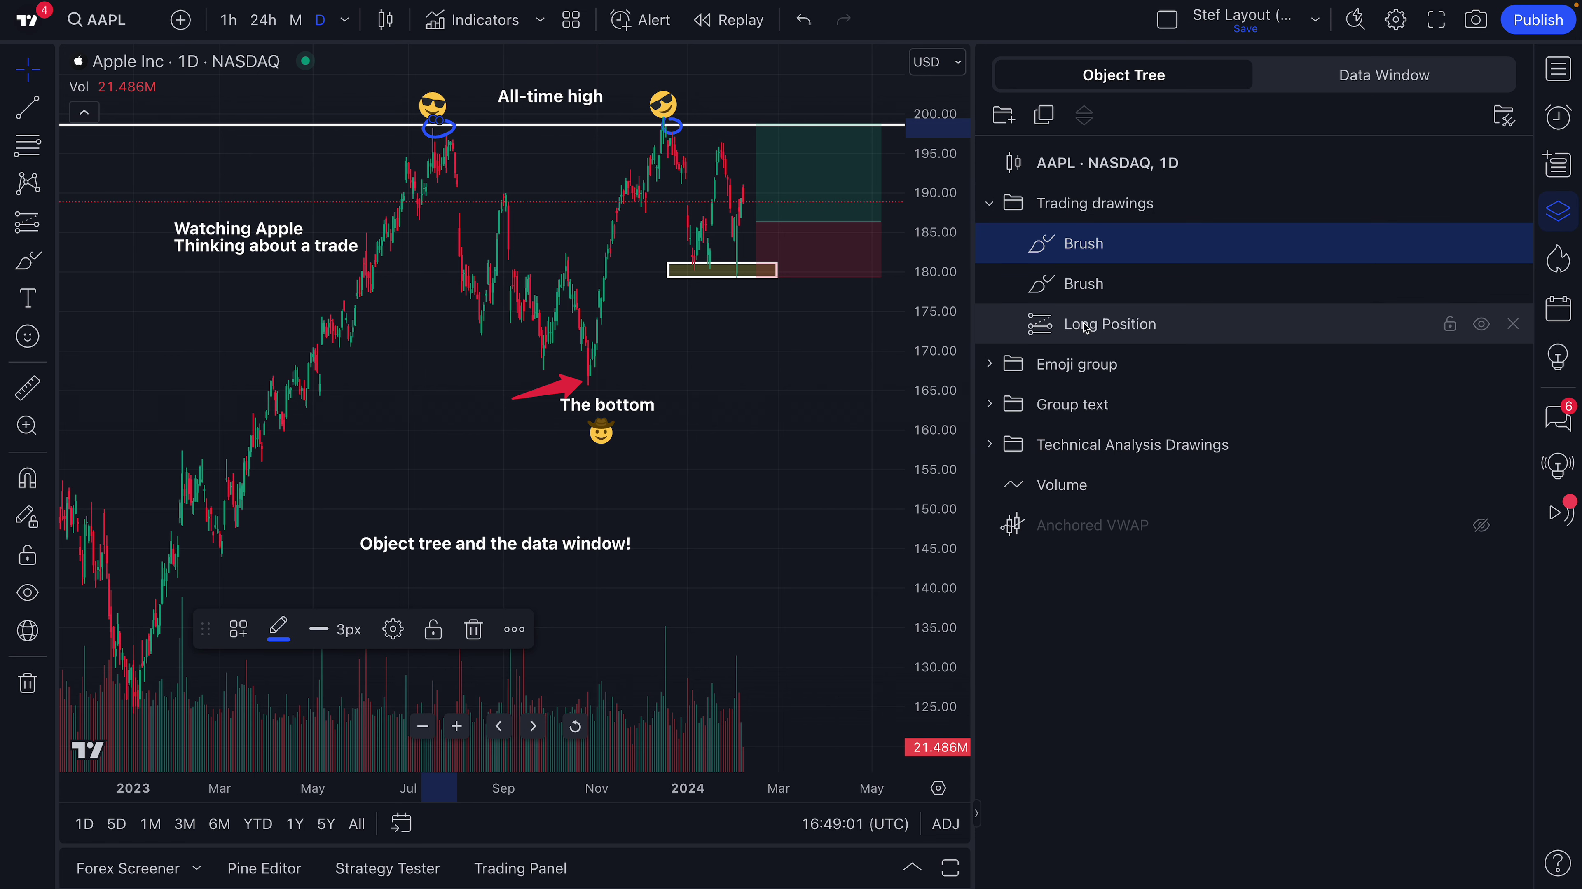
Select the whole Trading drawings group, move the floating toolbar aside, and recolor the group's lines dark purple and finally orange.
click(1070, 214)
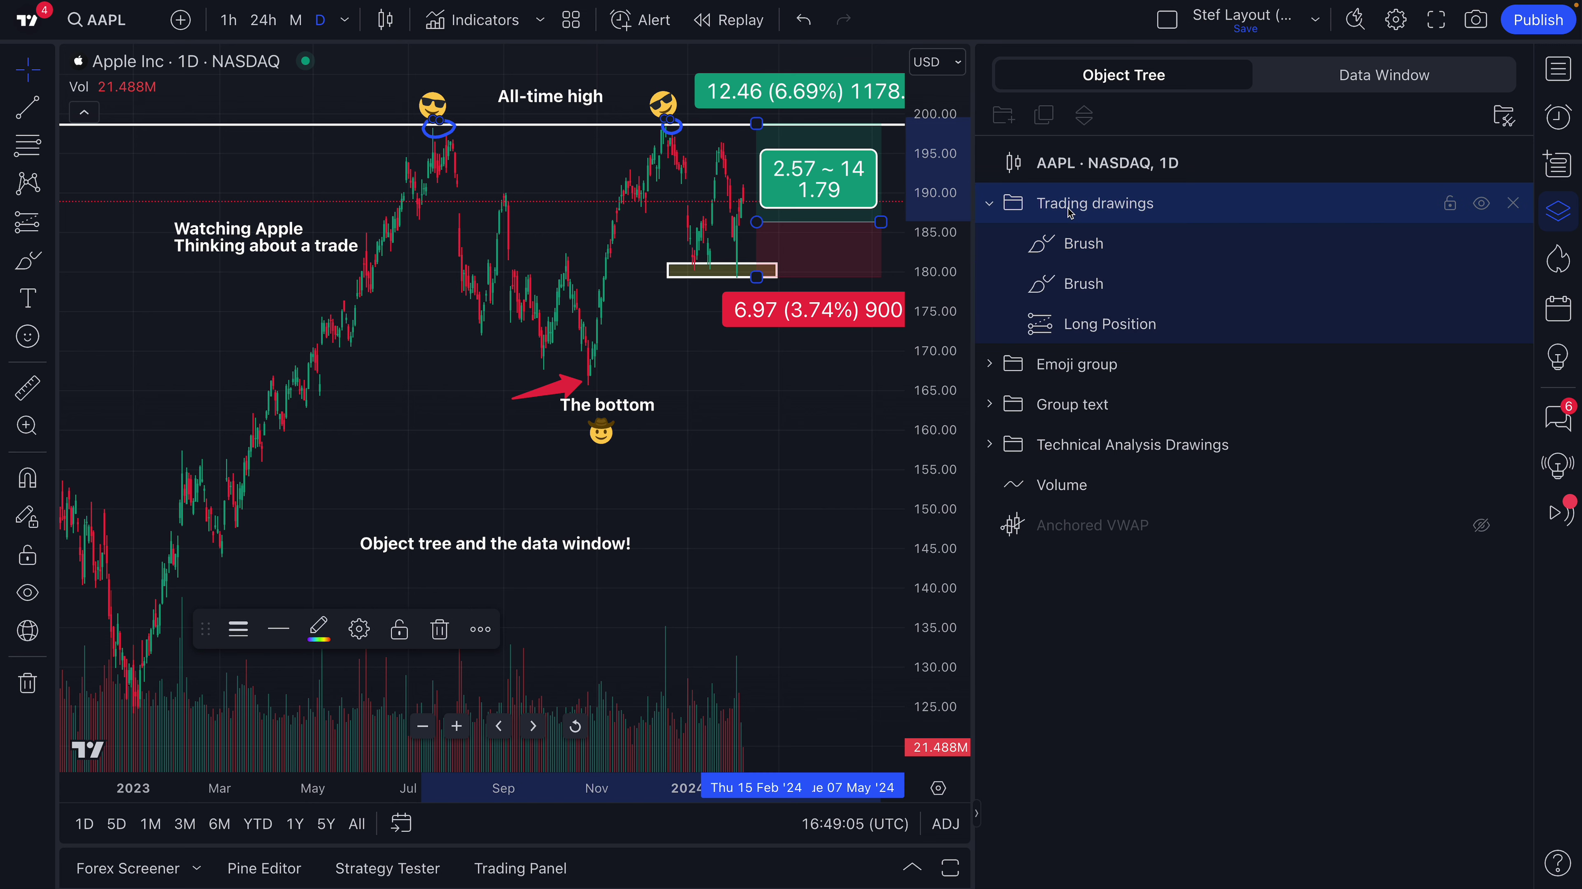
drag(202, 626, 241, 635)
click(354, 635)
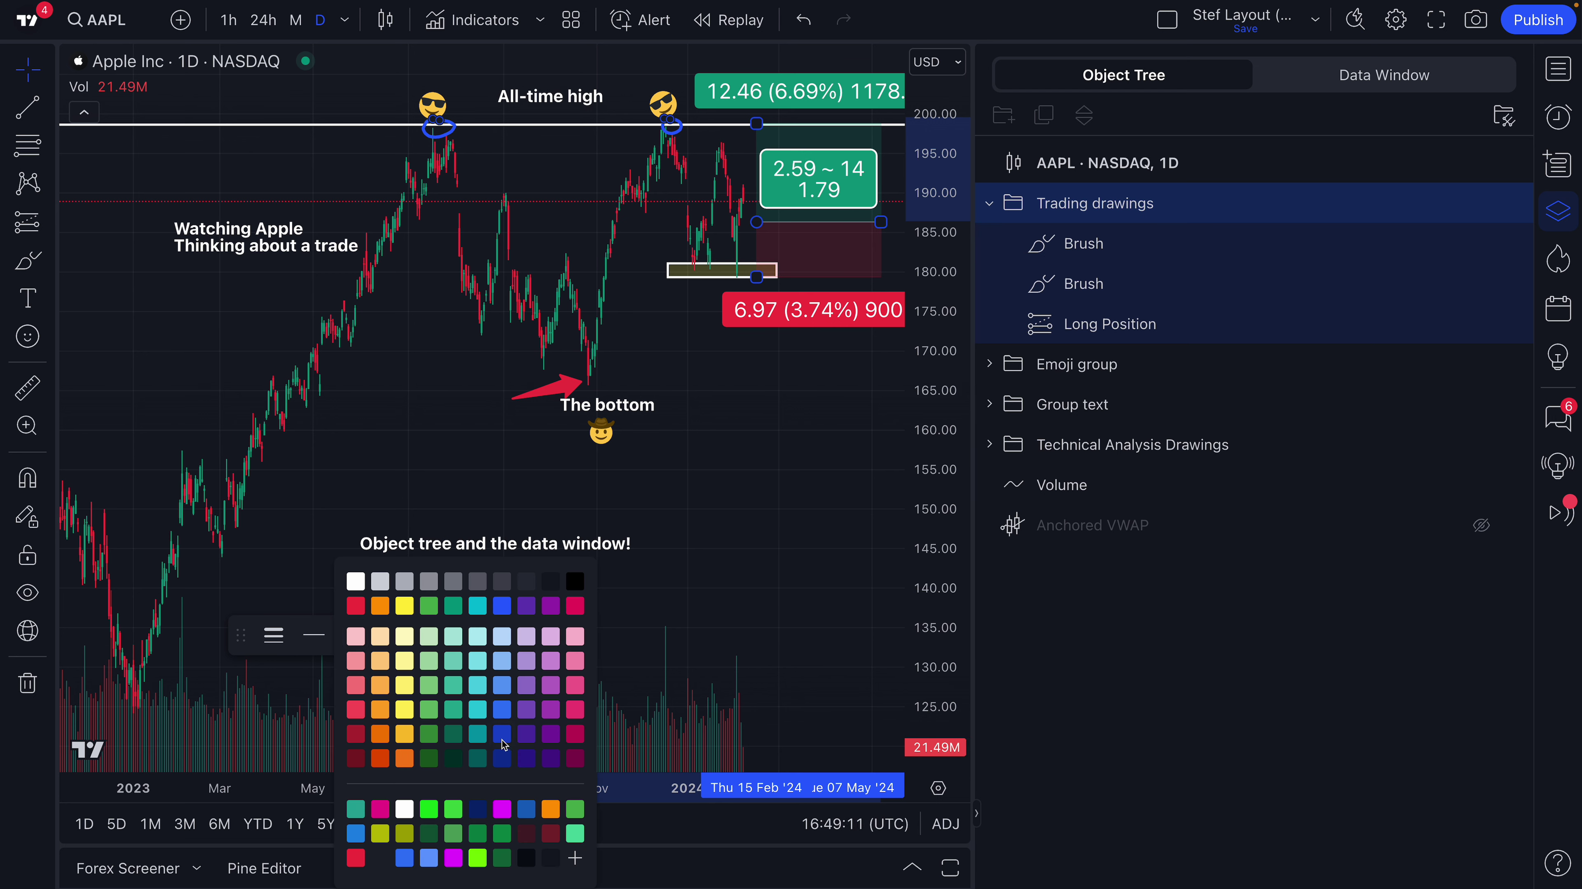
click(551, 760)
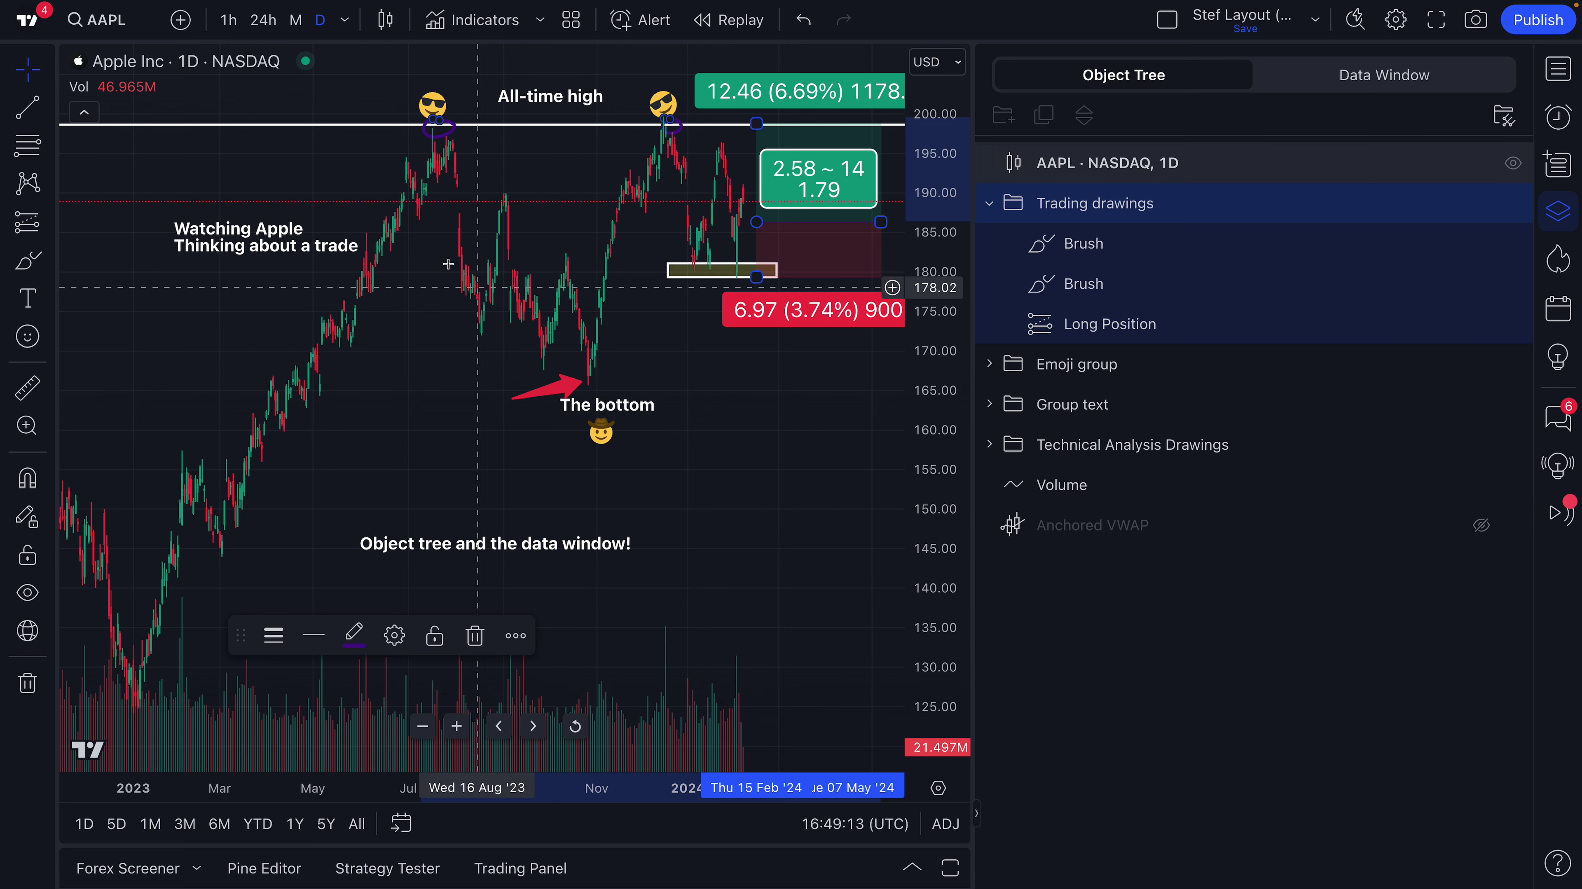
click(354, 635)
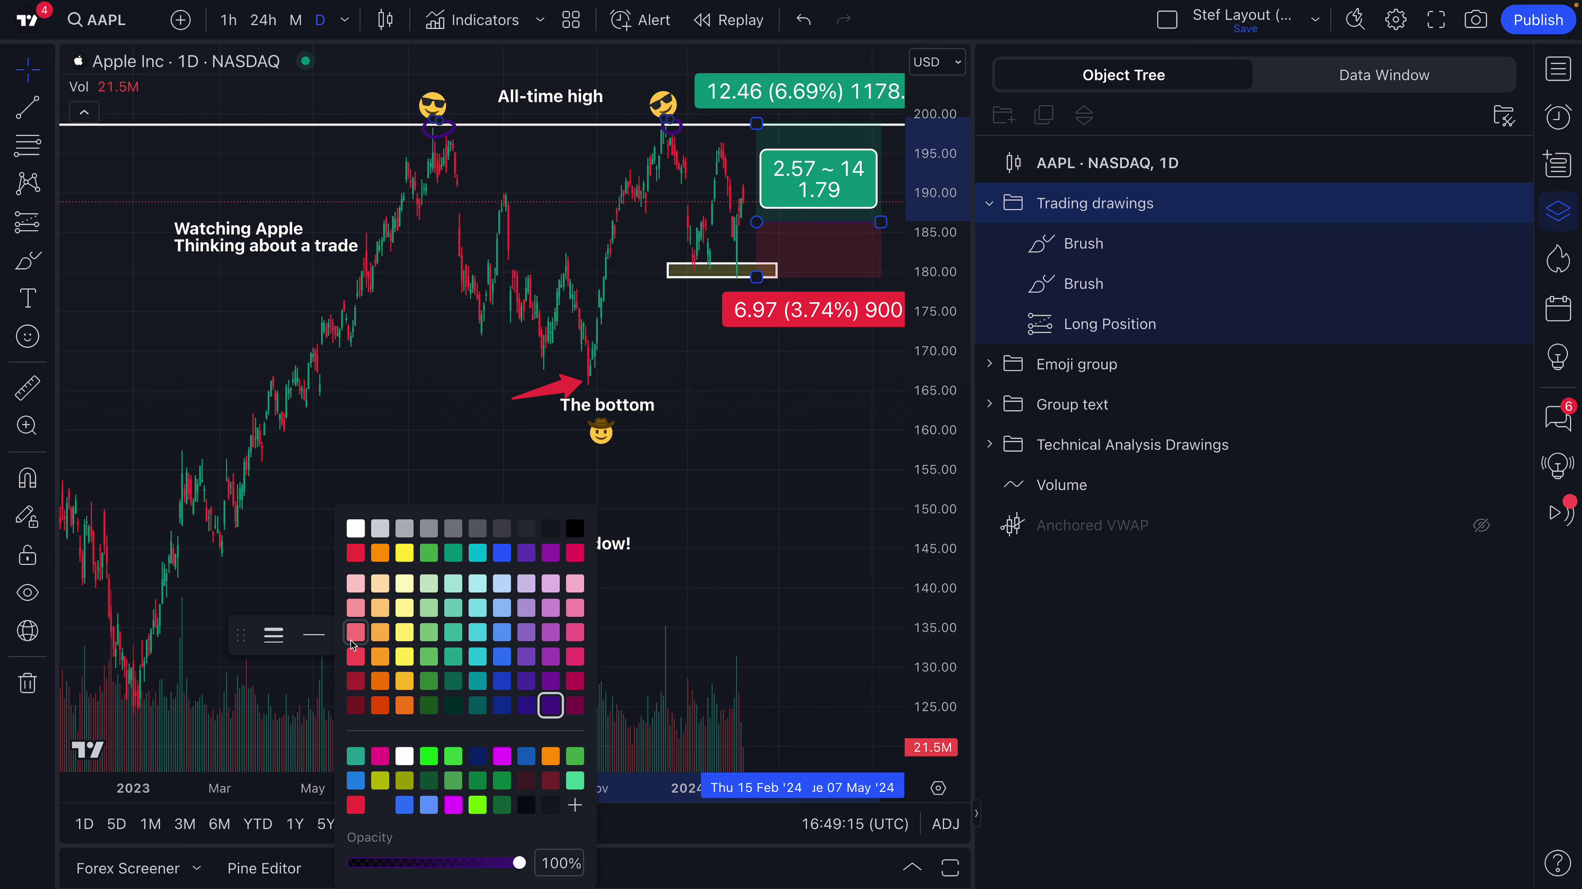
click(401, 708)
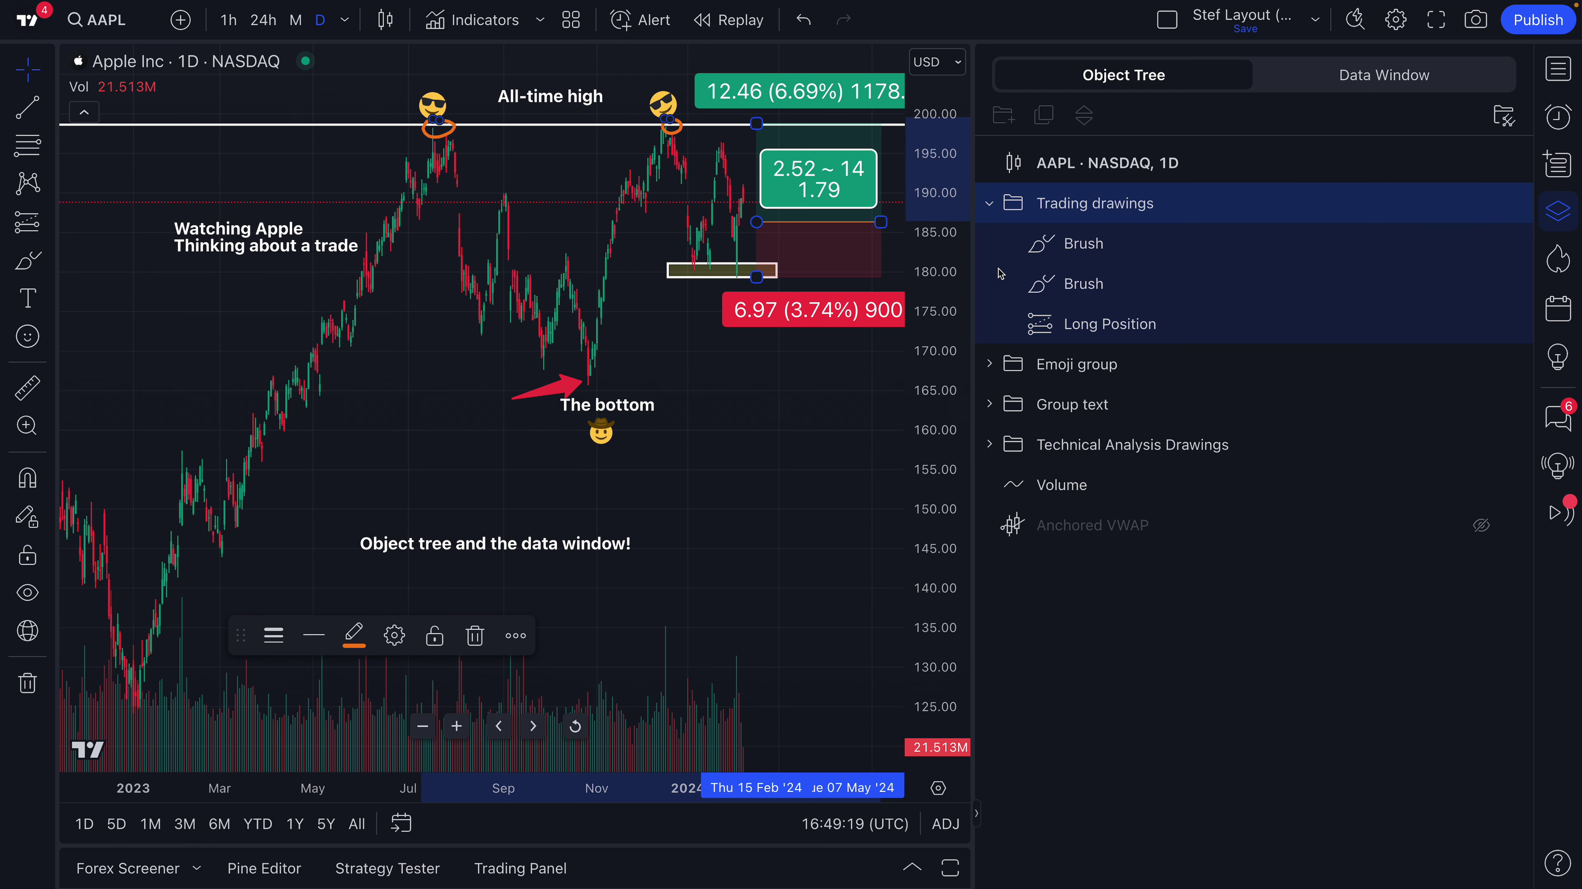
Step through the object tree by selecting each group and the Volume indicator in turn, ending with Trading drawings selected and expanded.
click(990, 204)
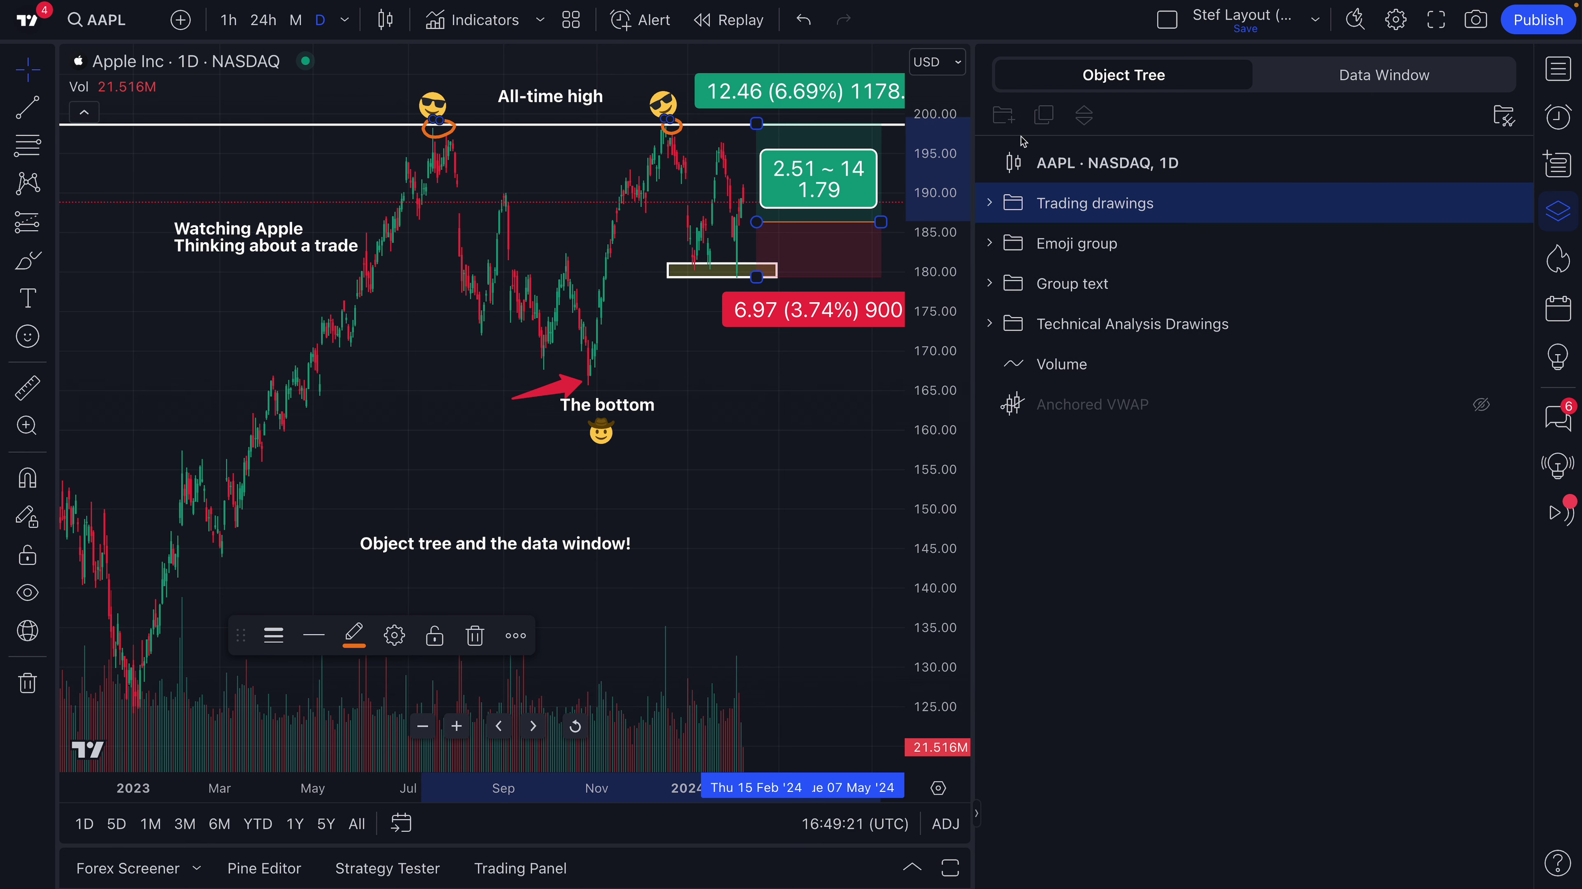
click(1018, 248)
click(1079, 286)
click(1096, 324)
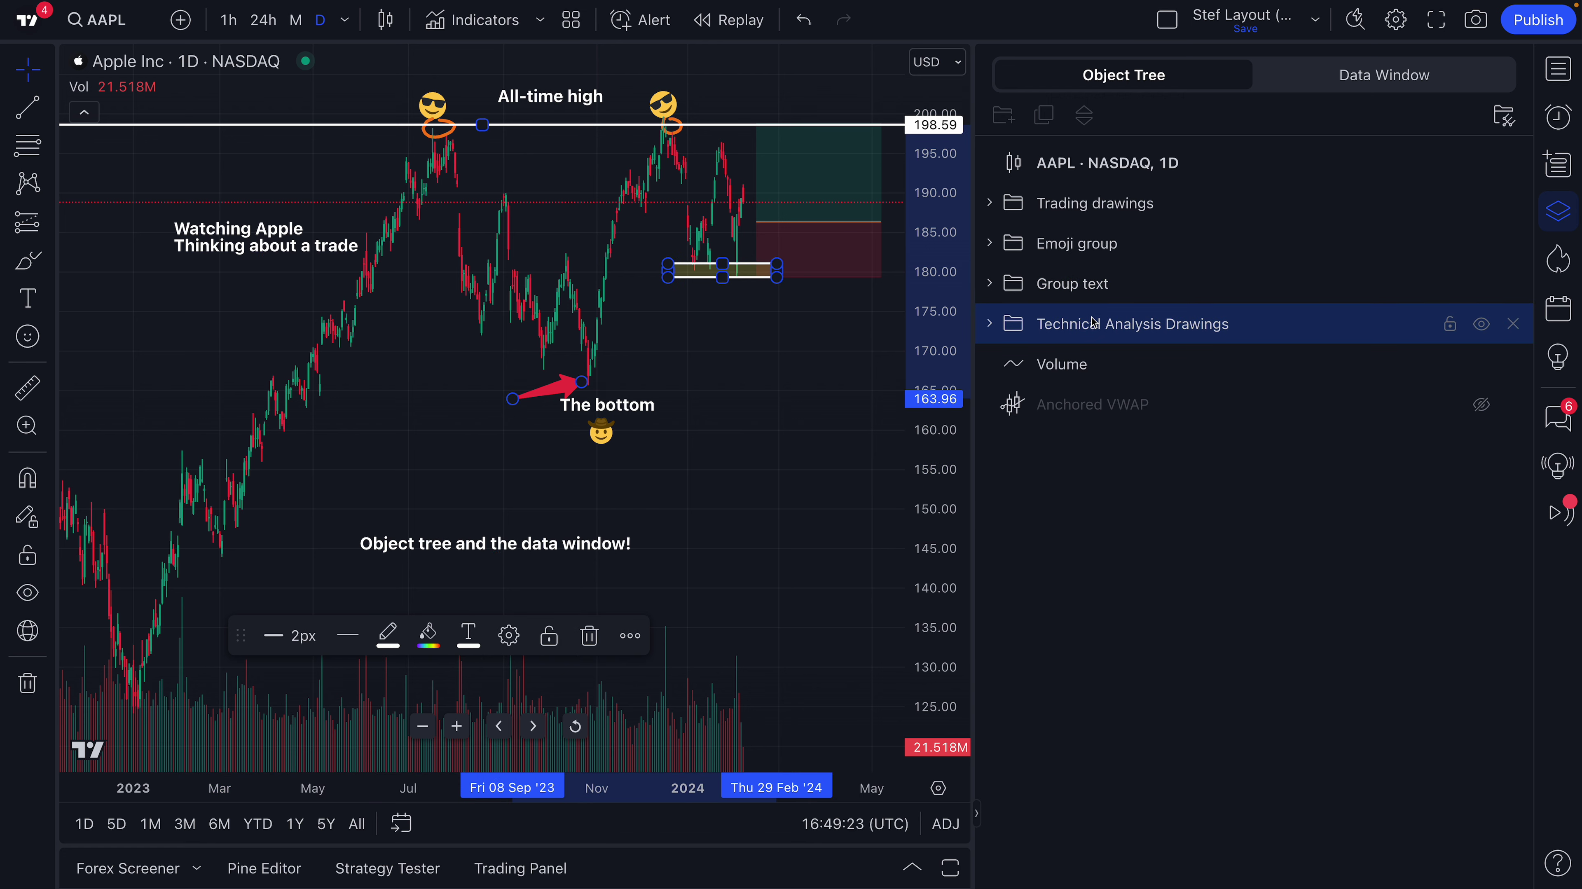
click(1074, 369)
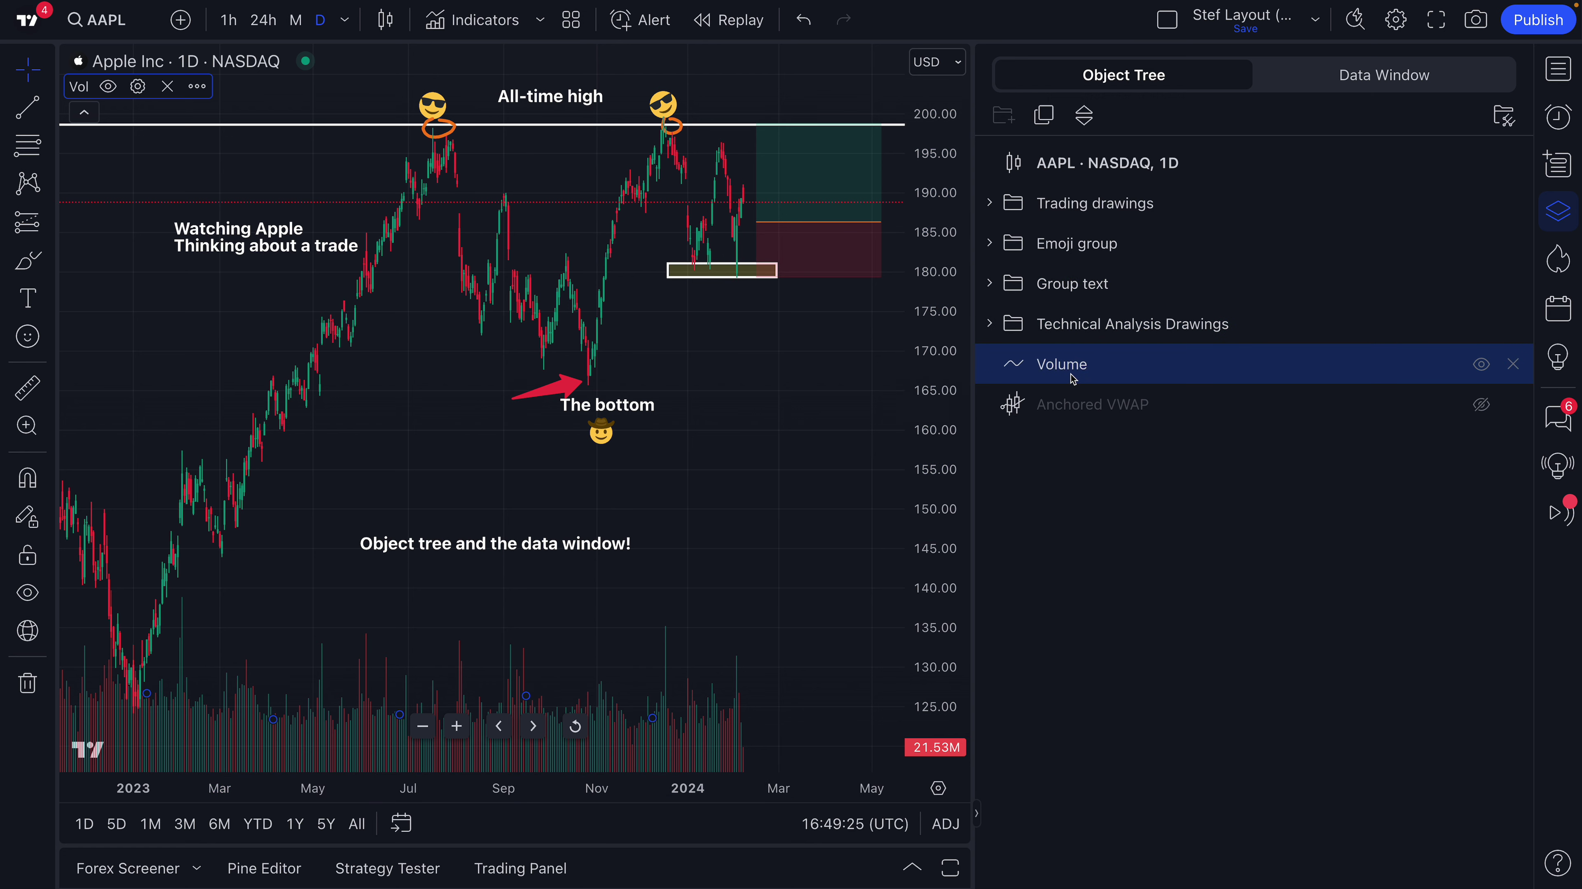
click(1036, 205)
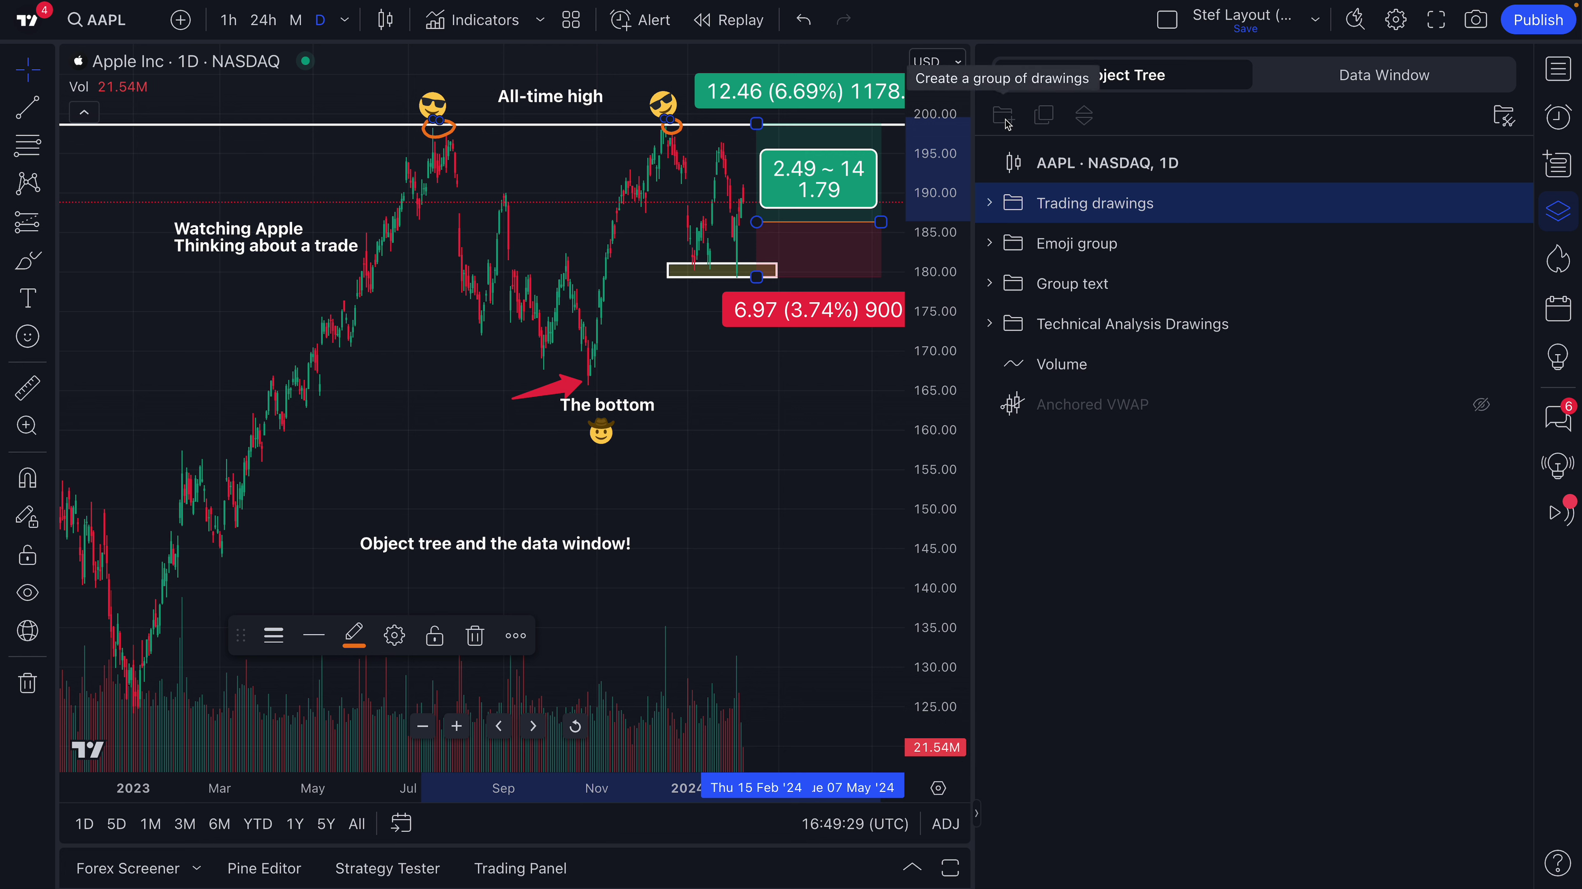
click(993, 206)
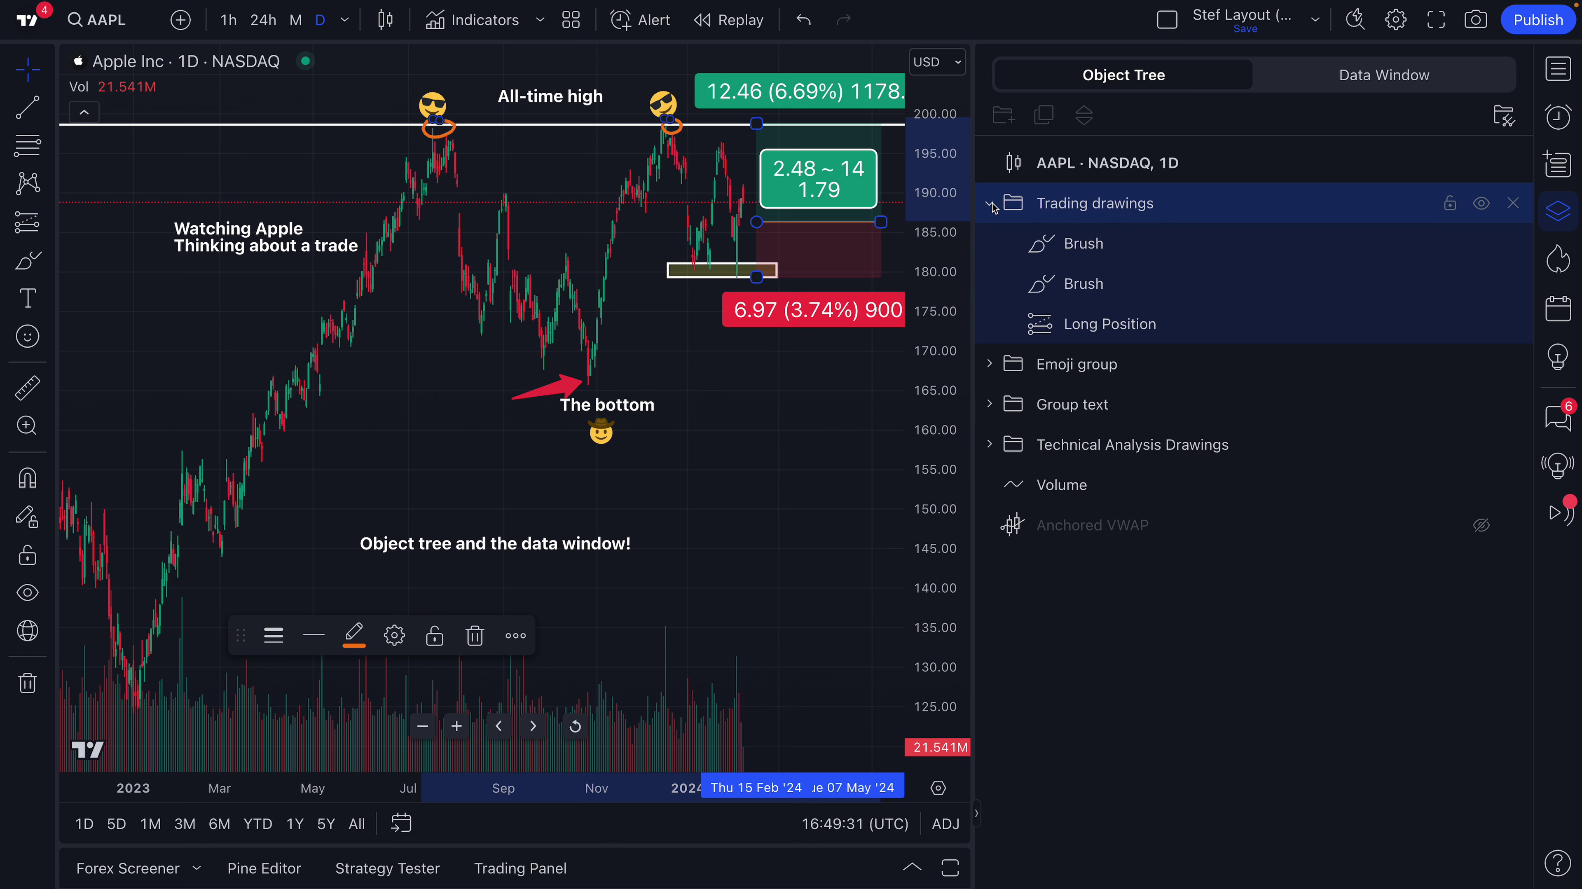
Compare the two brush drawings in Trading drawings by selecting each in turn, and check the second one's settings.
click(1108, 253)
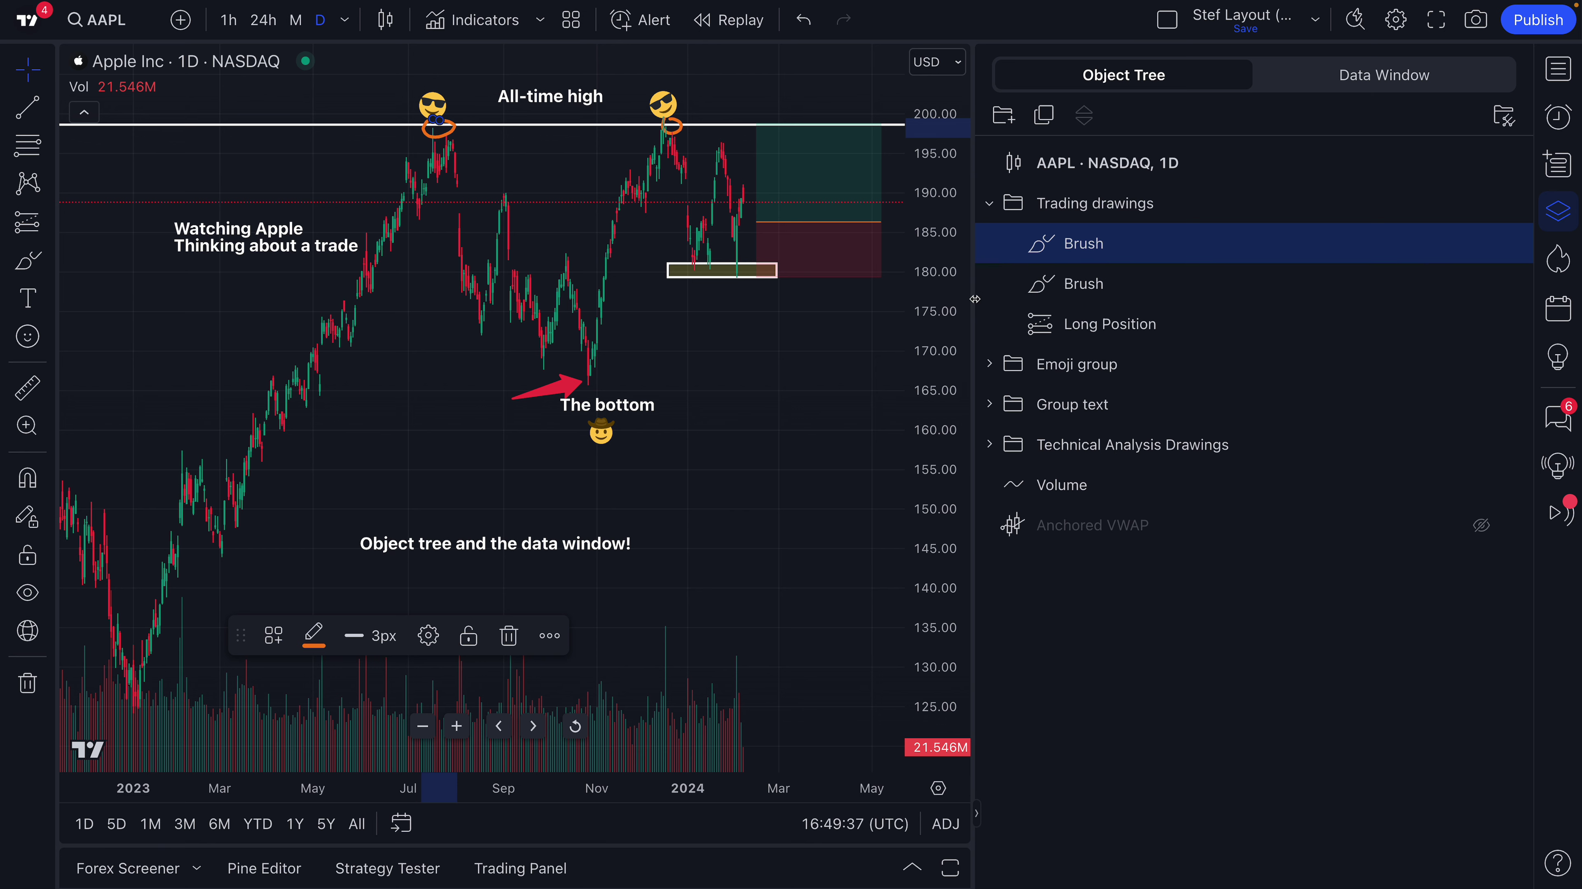
drag(974, 297, 971, 297)
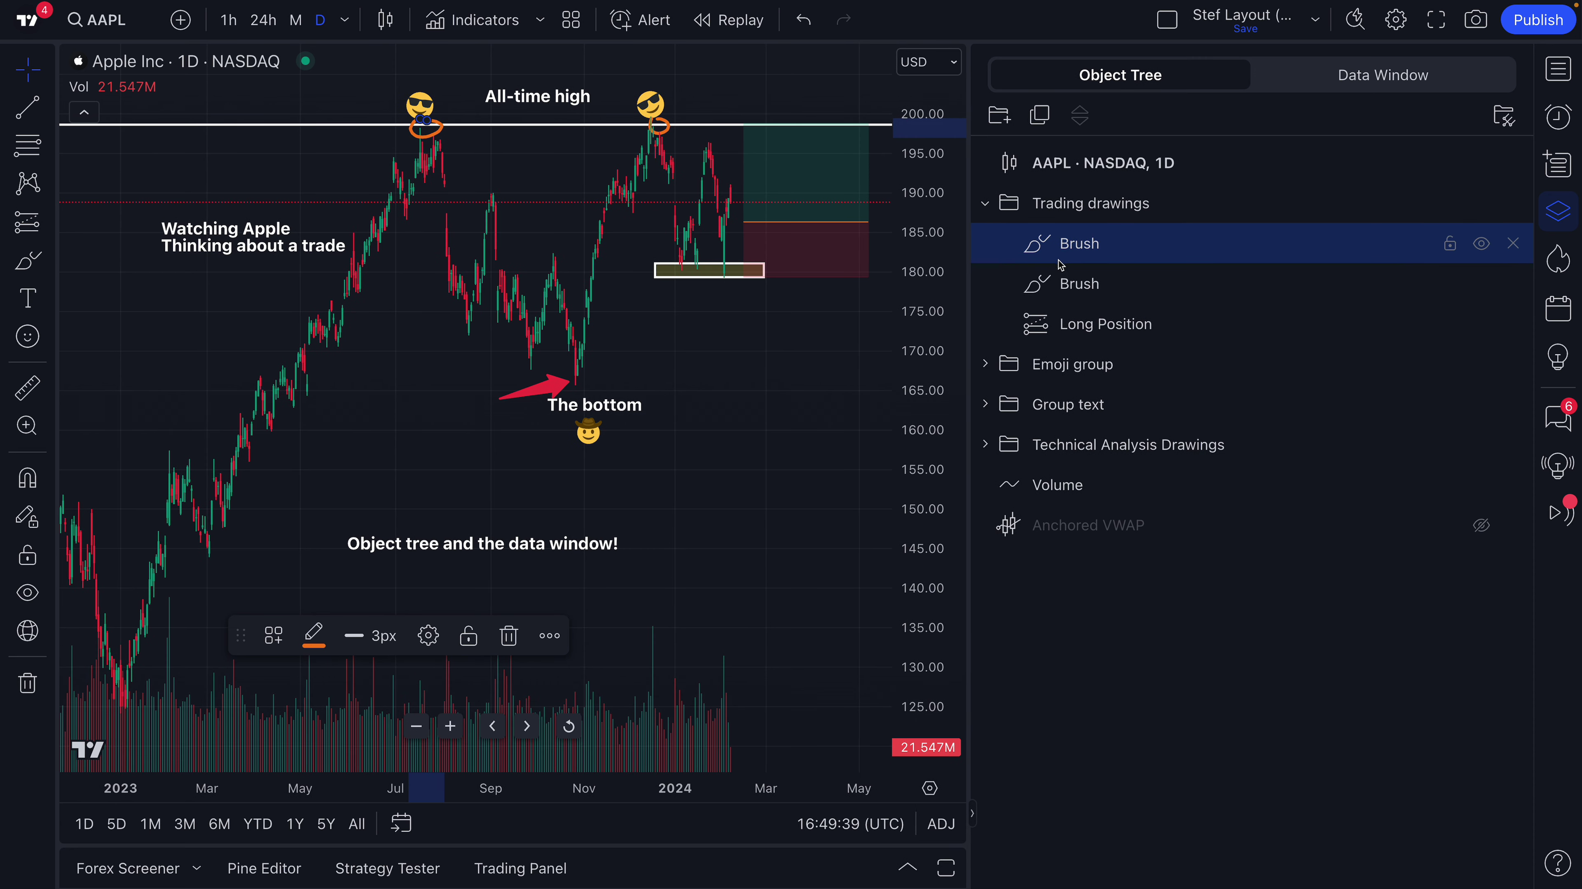
click(1070, 285)
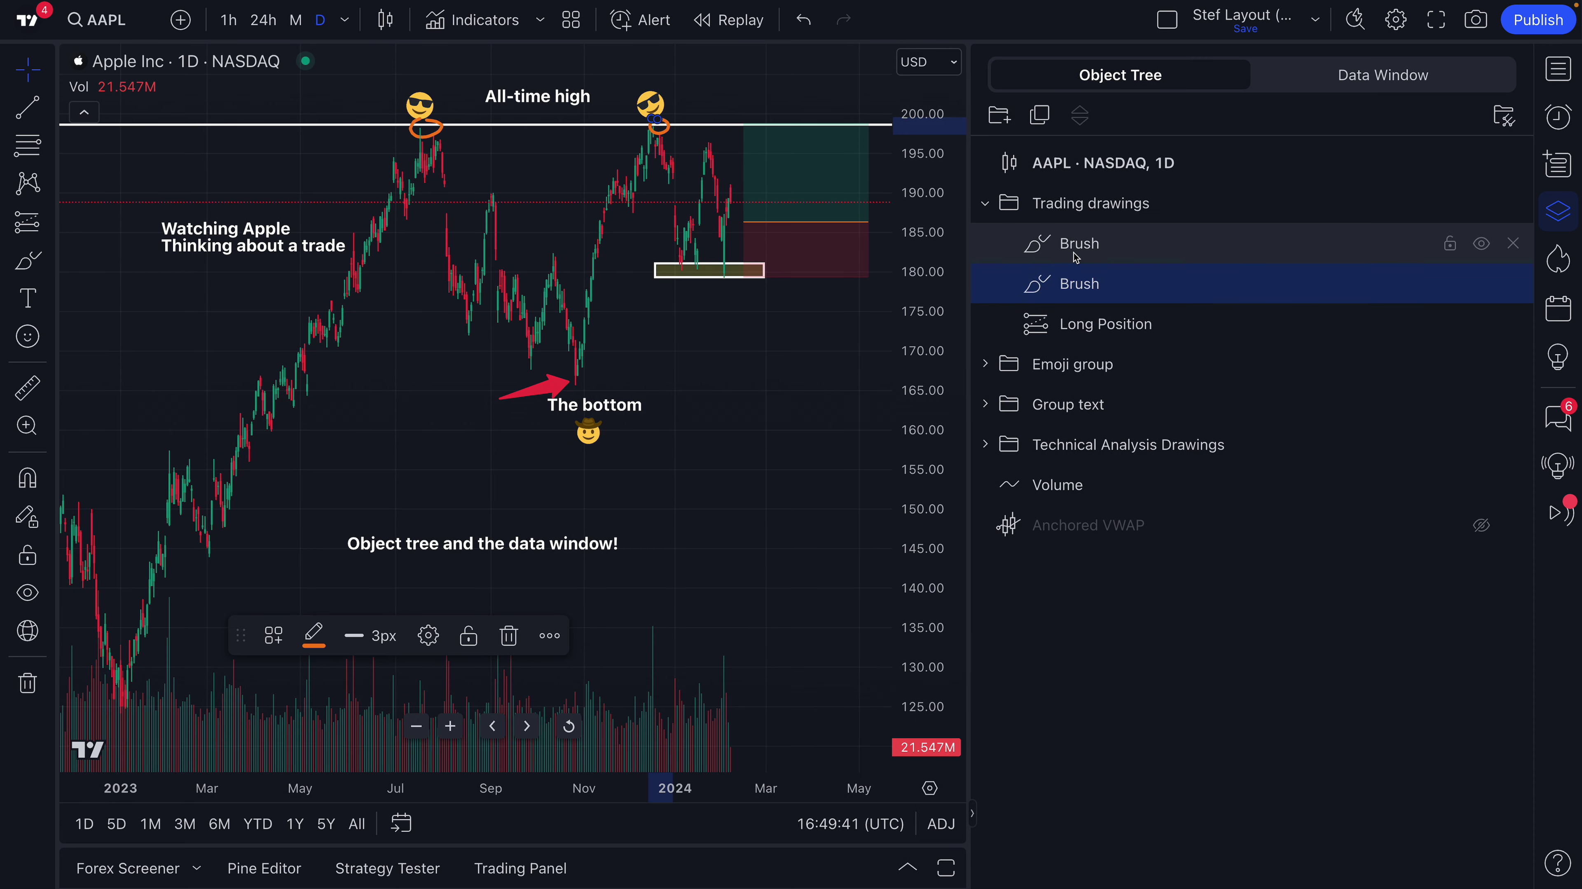
click(1076, 249)
click(1075, 286)
double_click(1078, 272)
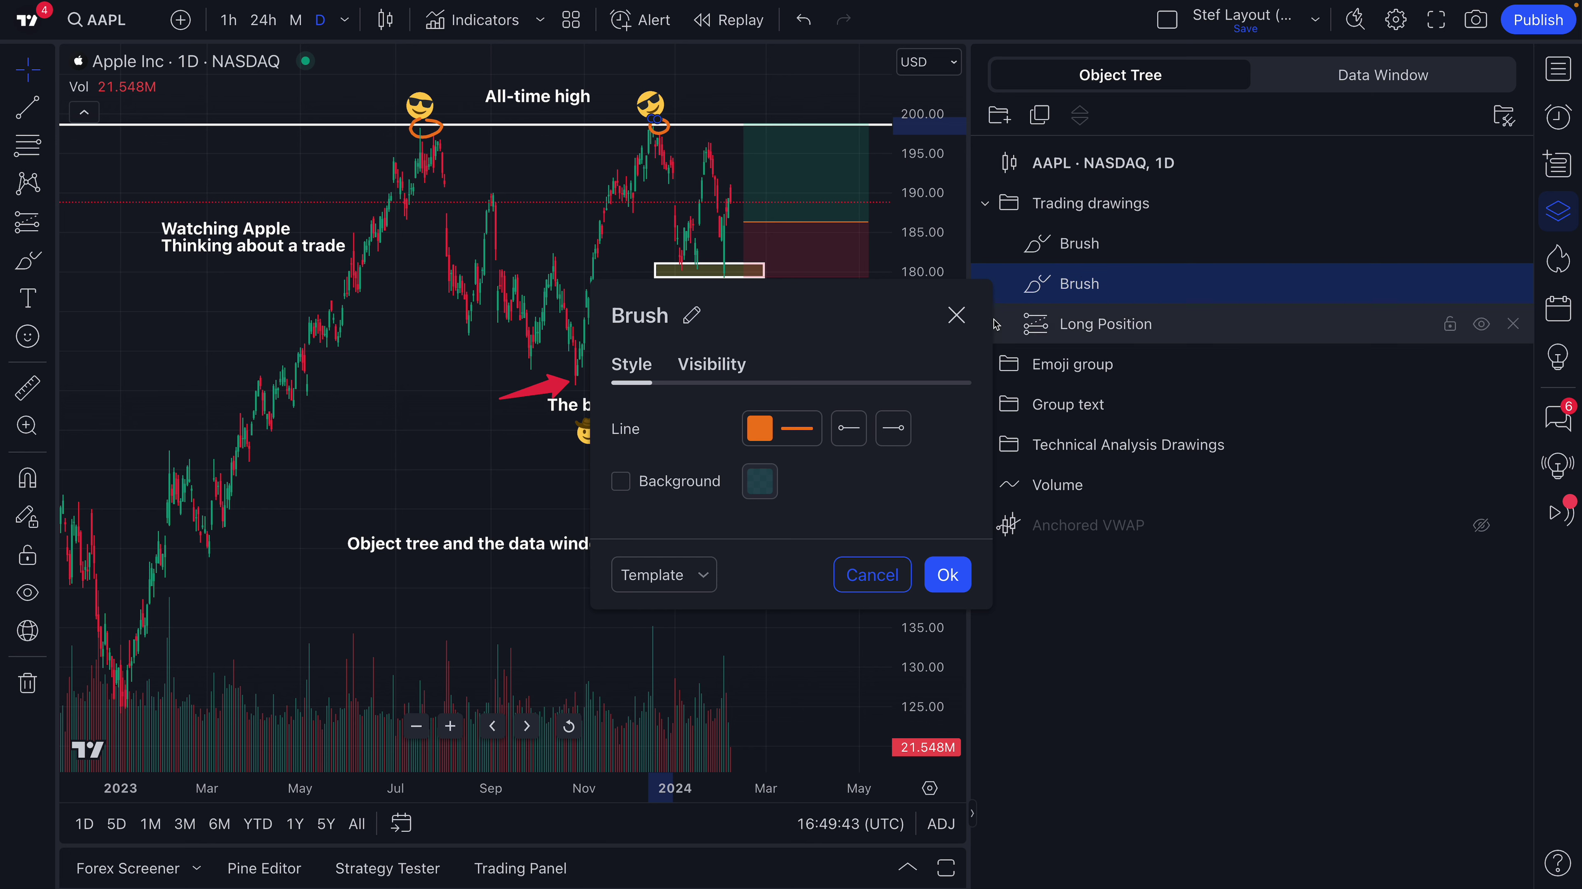
click(1086, 249)
click(1088, 252)
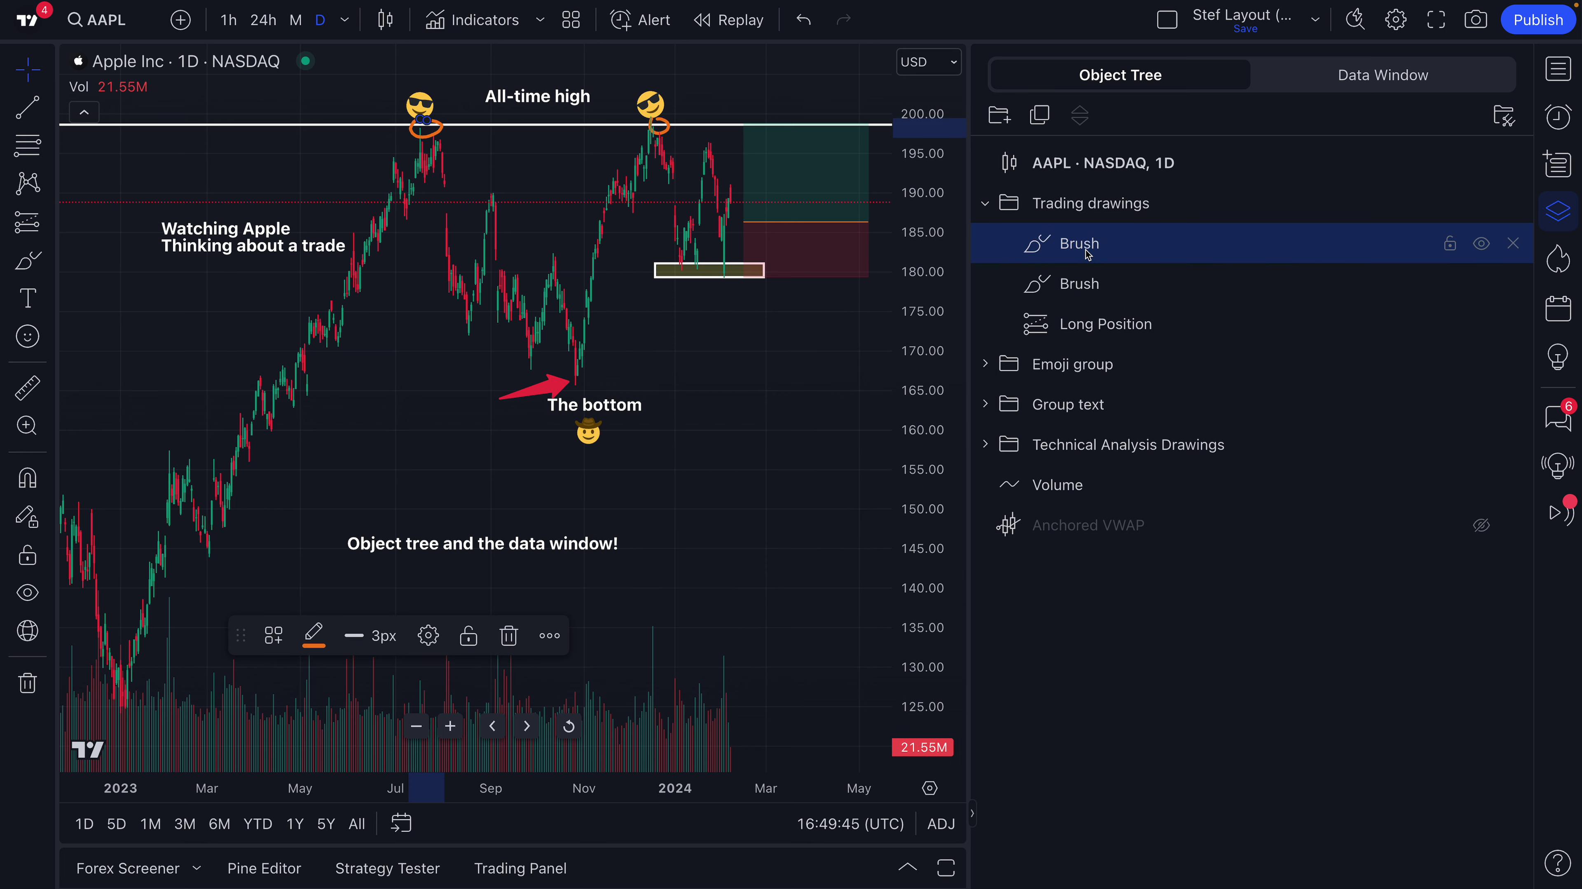
click(1084, 291)
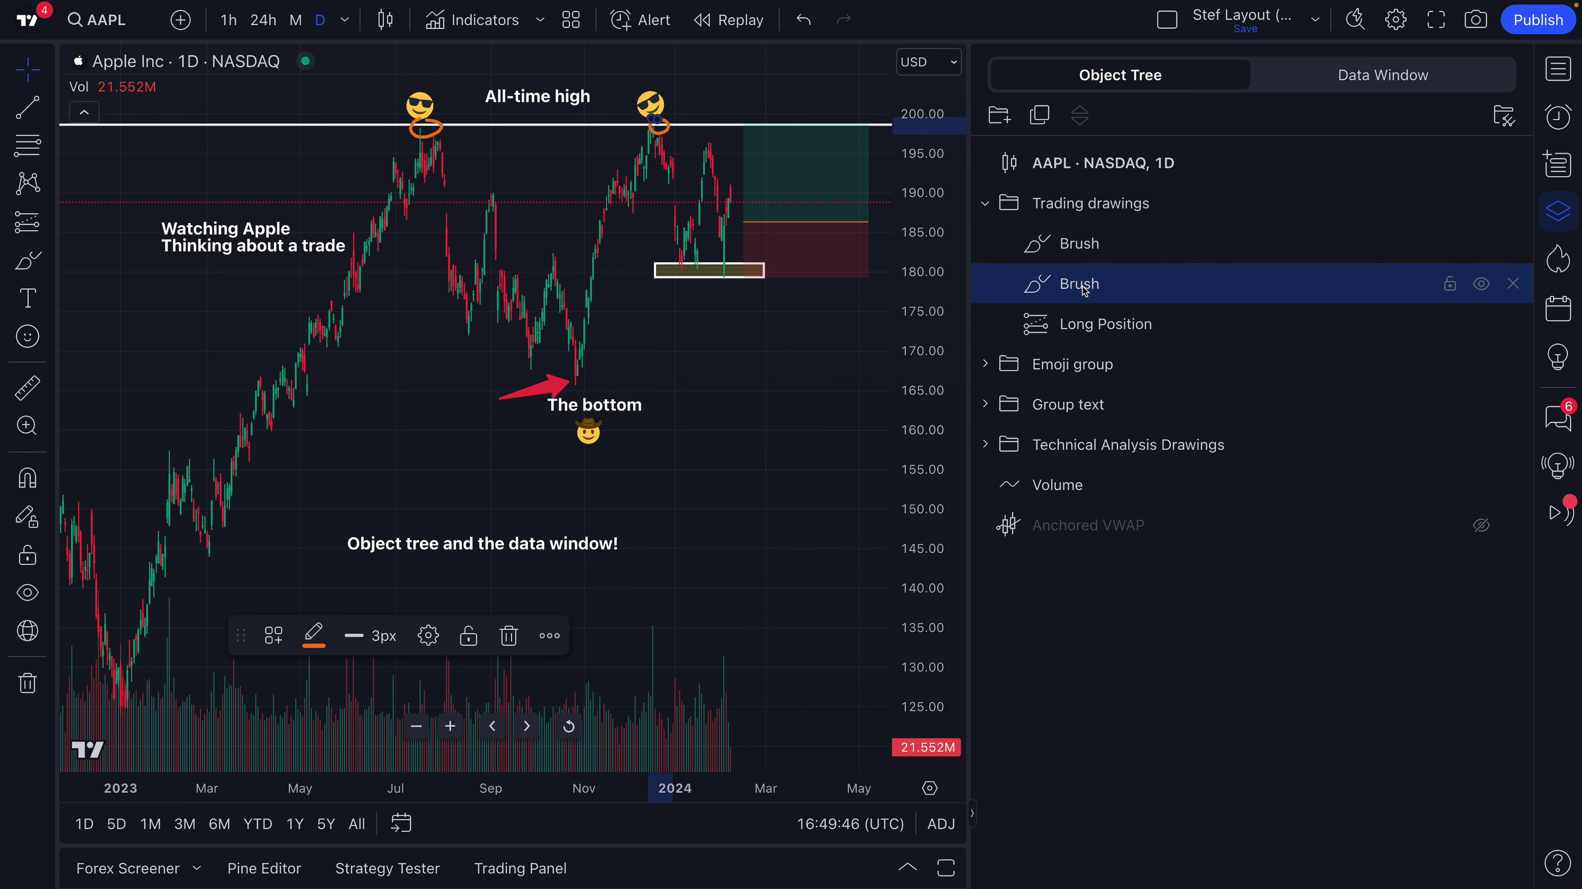
Rename the first brush drawing in Trading drawings "Double tip circle #1".
click(1086, 256)
right_click(1086, 254)
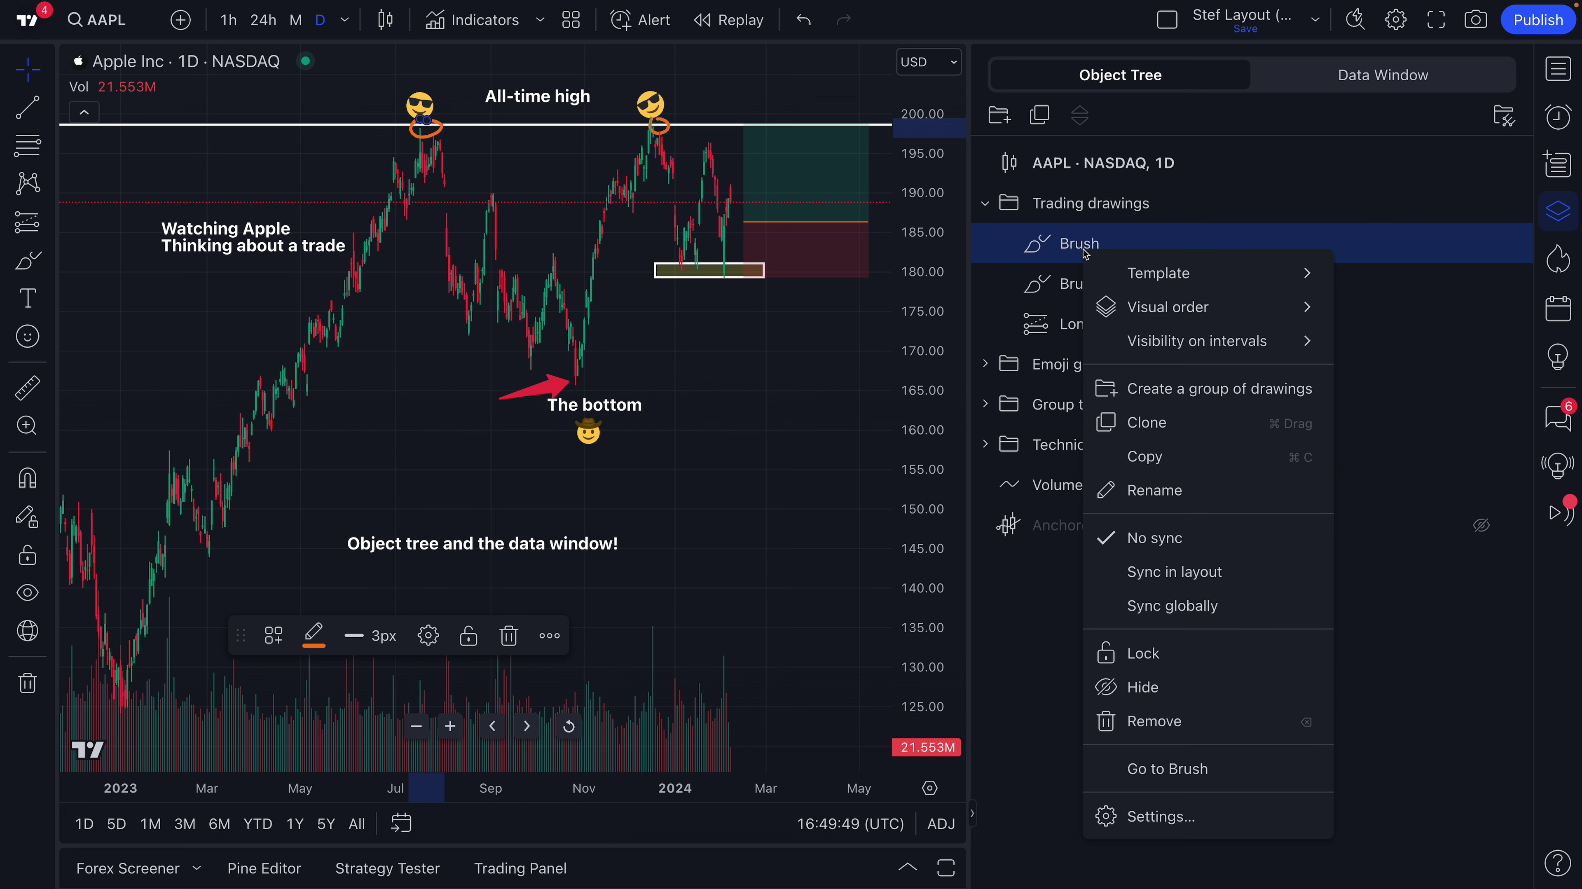
click(1138, 490)
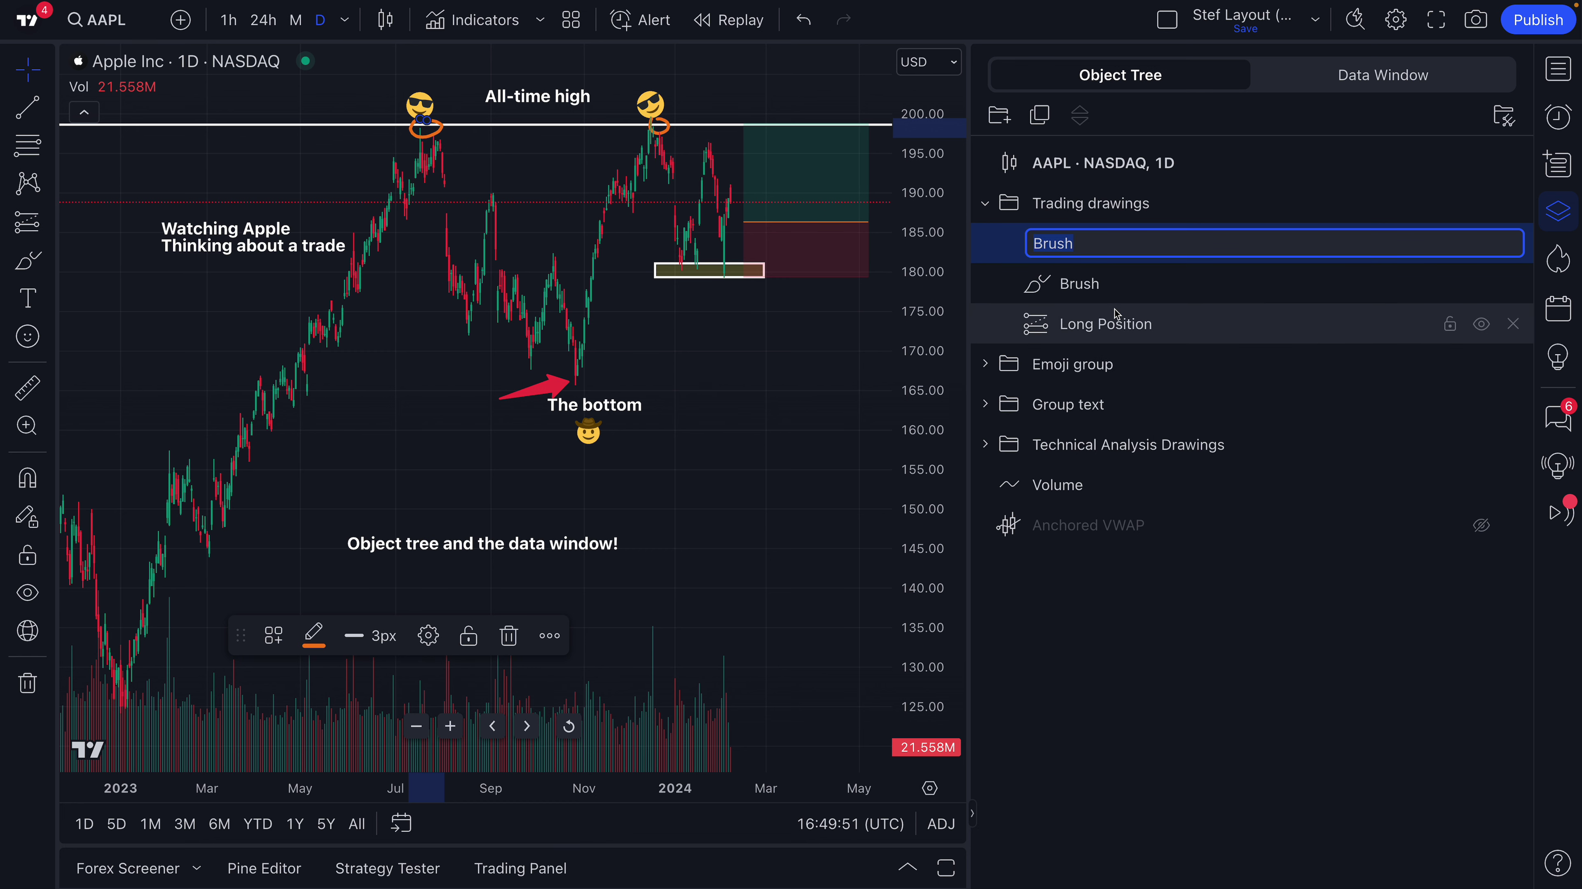
text(Double tip circle #1)
key(Return)
Rename the second brush drawing in Trading drawings "Double top circle #2".
right_click(1080, 284)
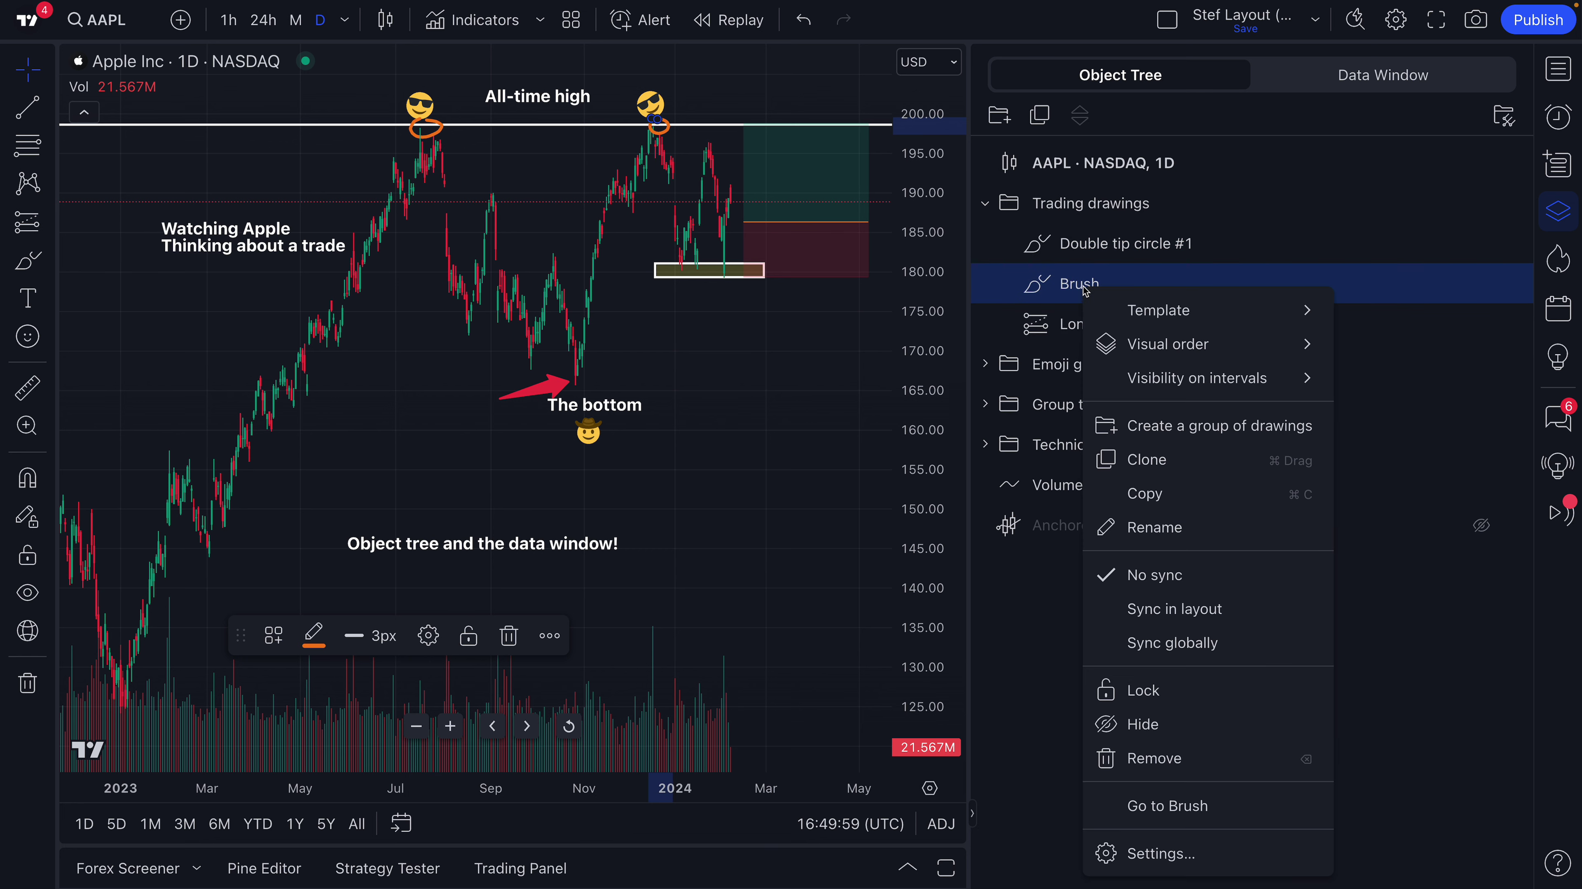
click(1155, 529)
text(Double top)
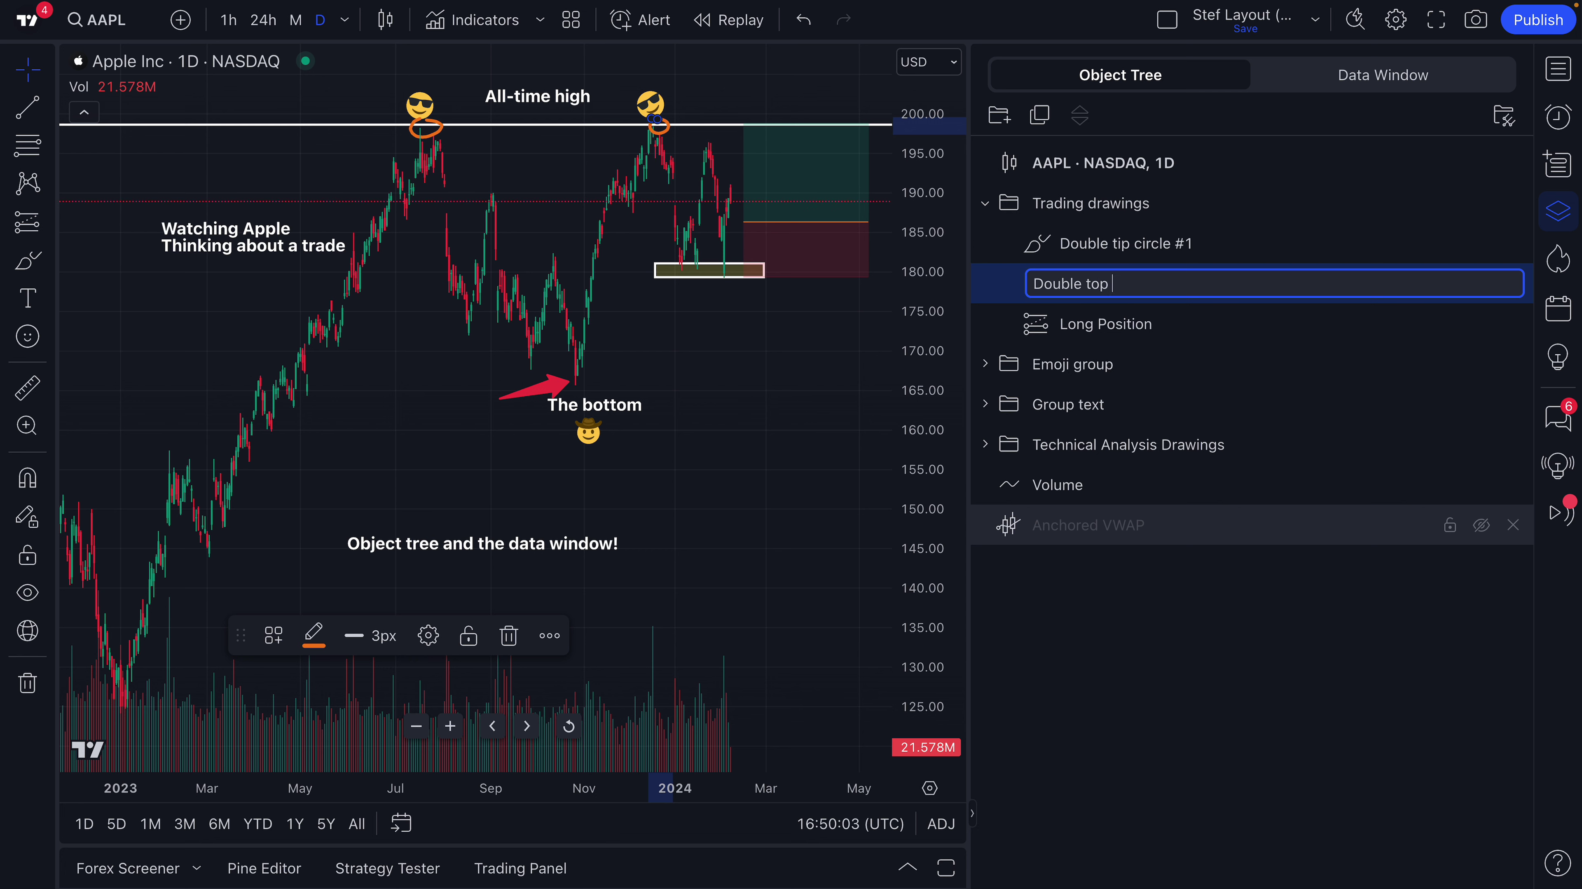
text( circle $)
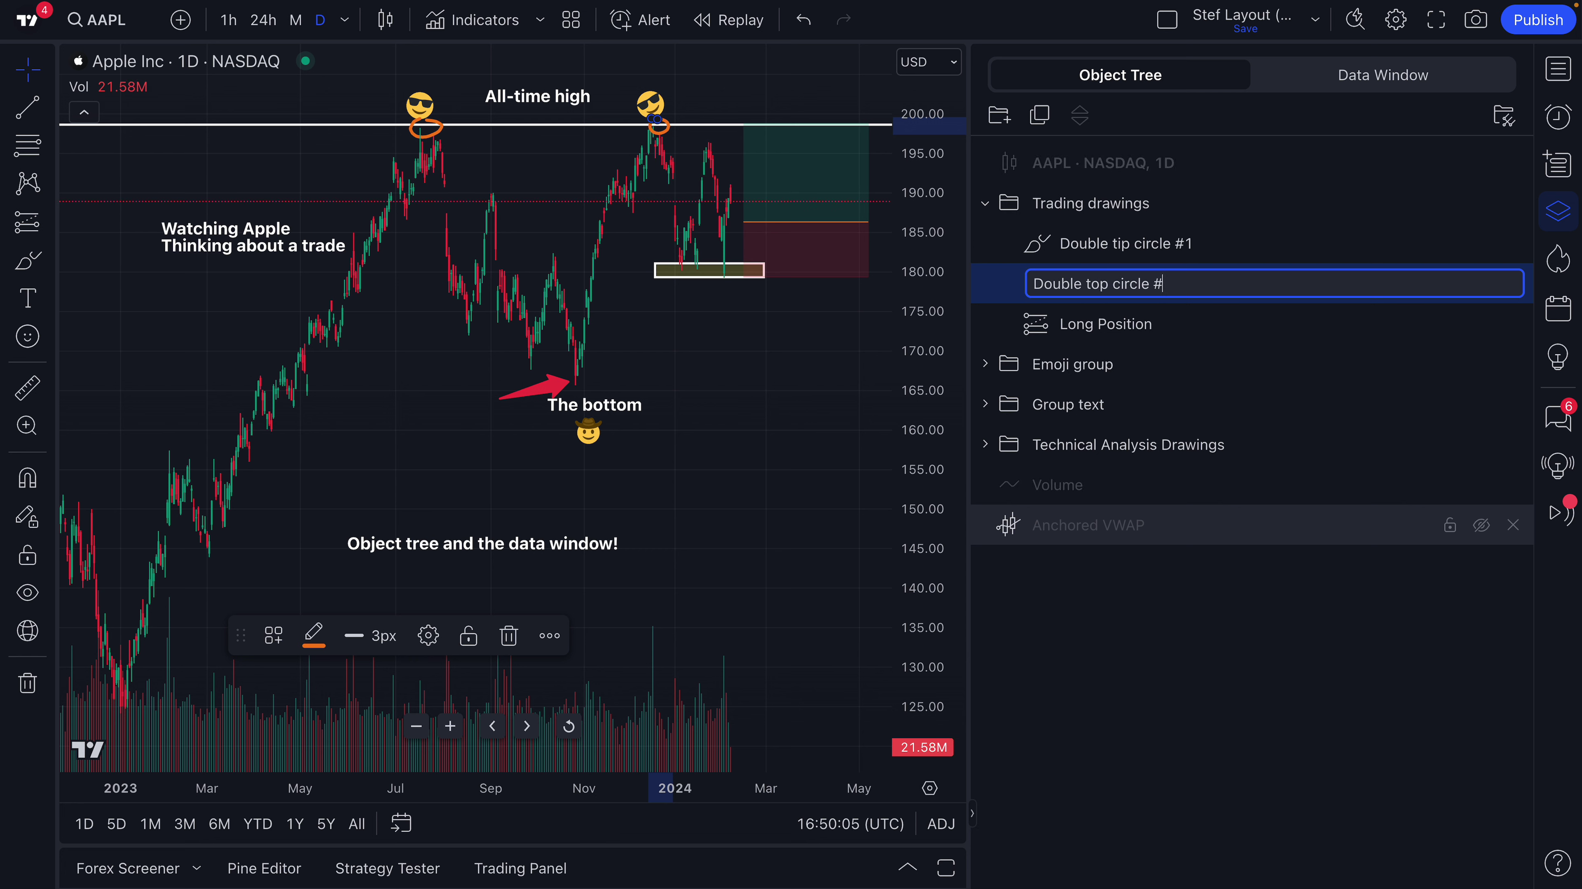
text(2)
key(Return)
Correct the typo in the first circle's name so it reads "Double top circle #1".
click(1131, 256)
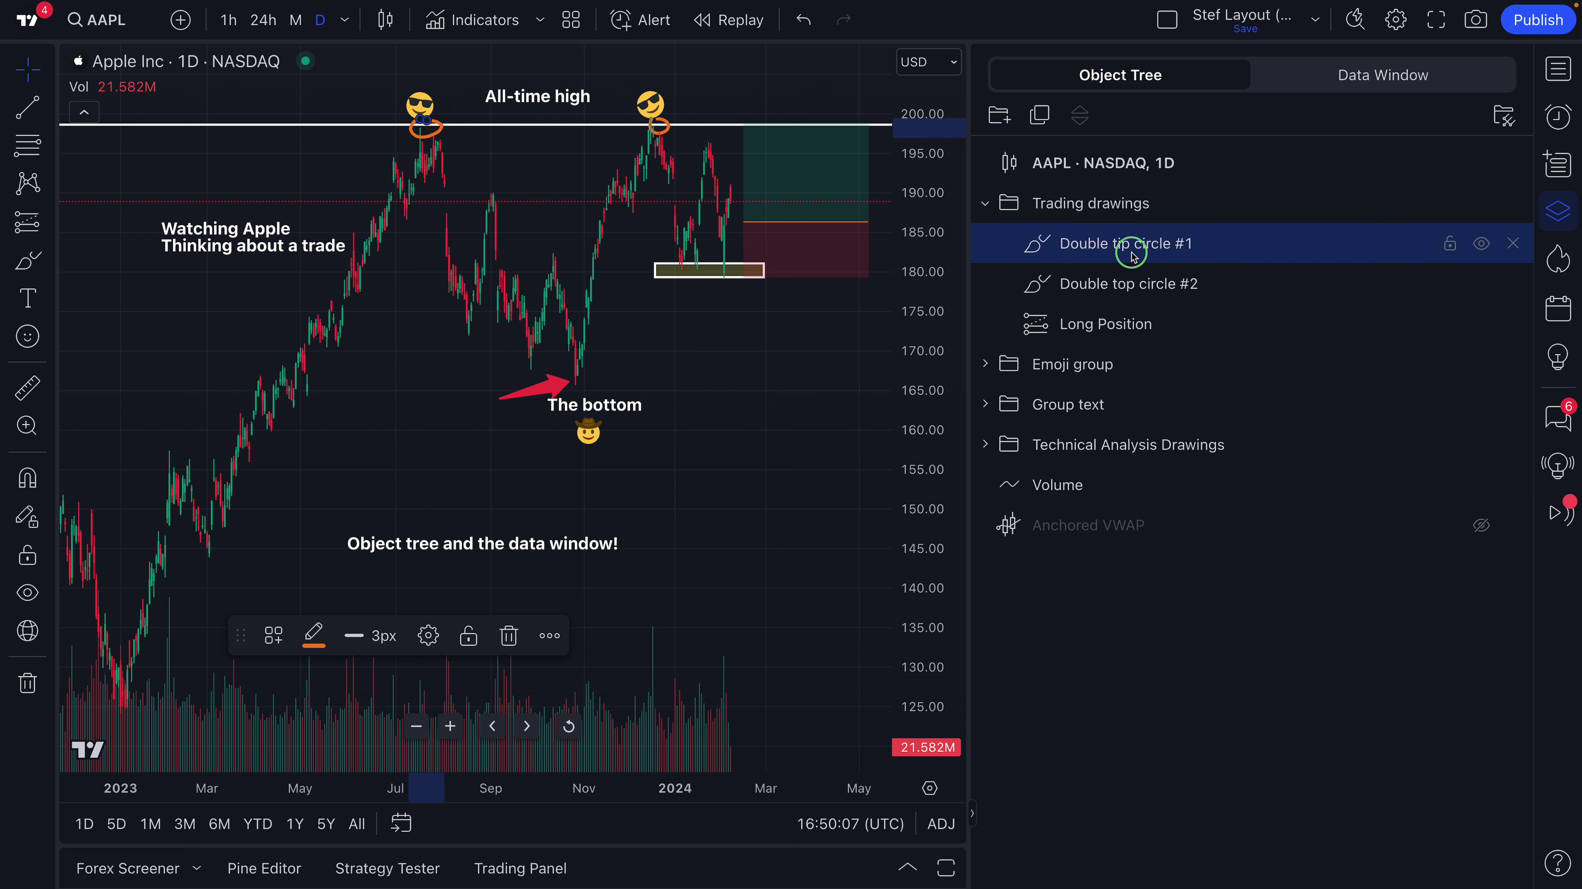
right_click(1131, 256)
click(1183, 491)
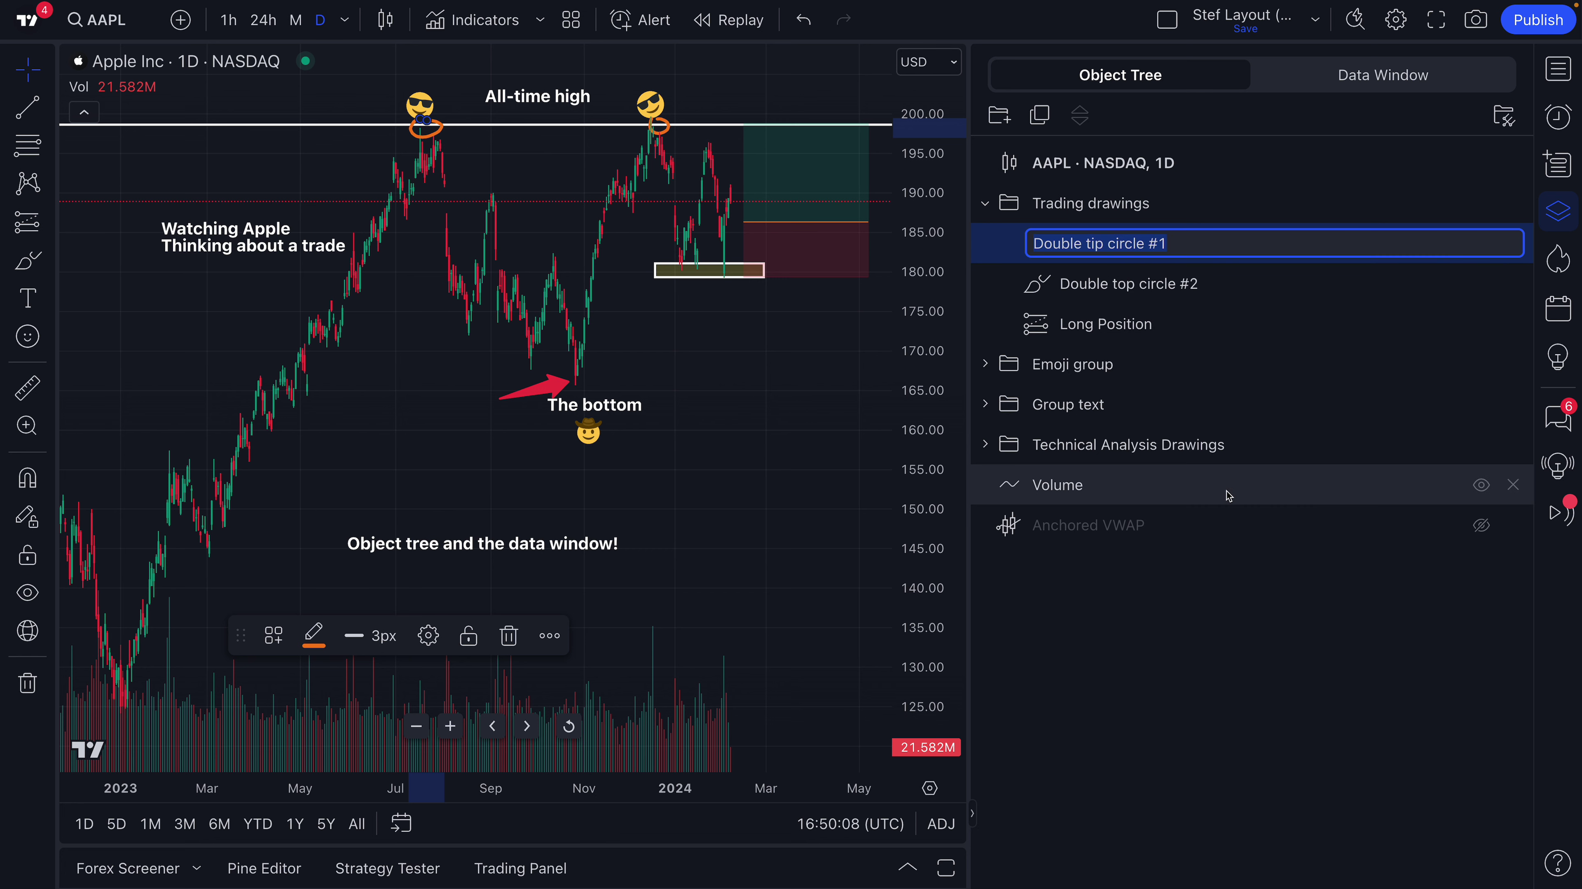
click(1095, 243)
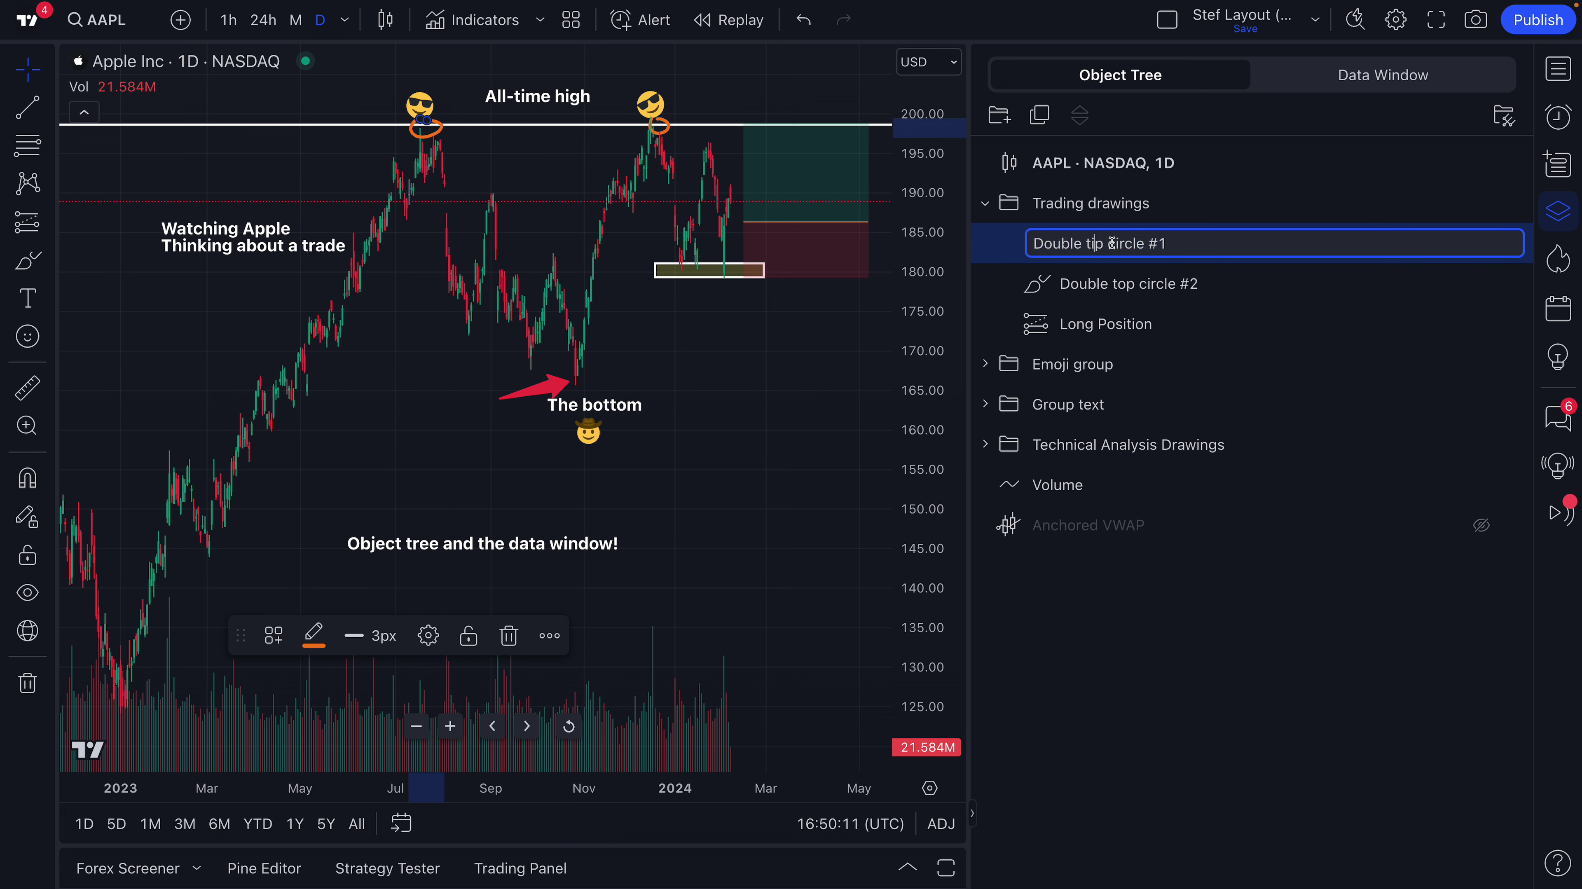
text(o)
key(Return)
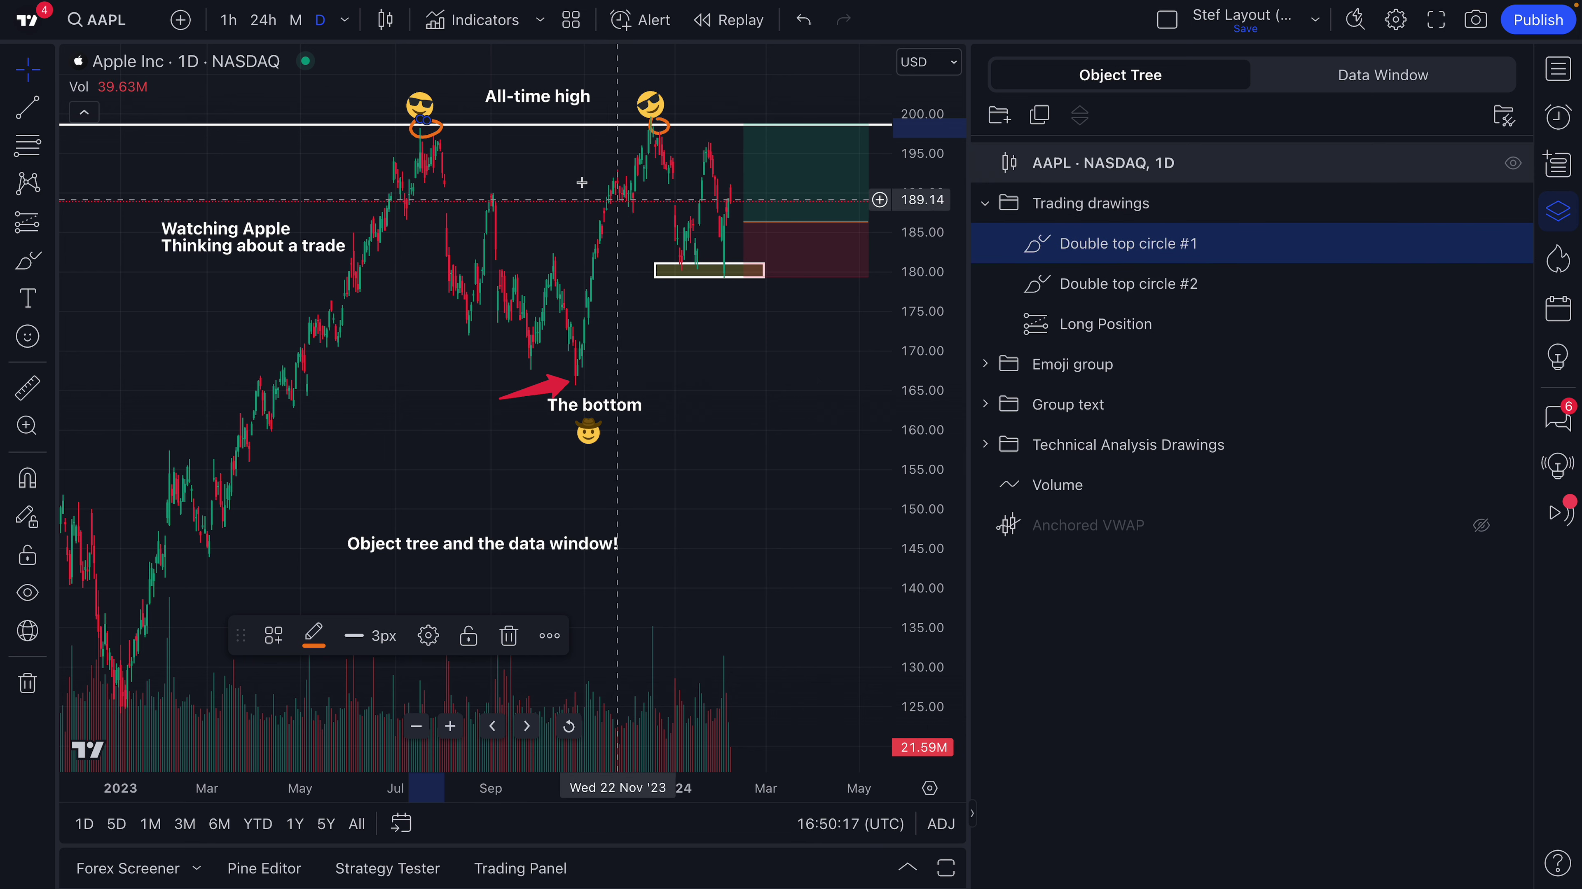
Select each renamed circle in turn, collapse Trading drawings and expand Emoji group.
click(1112, 285)
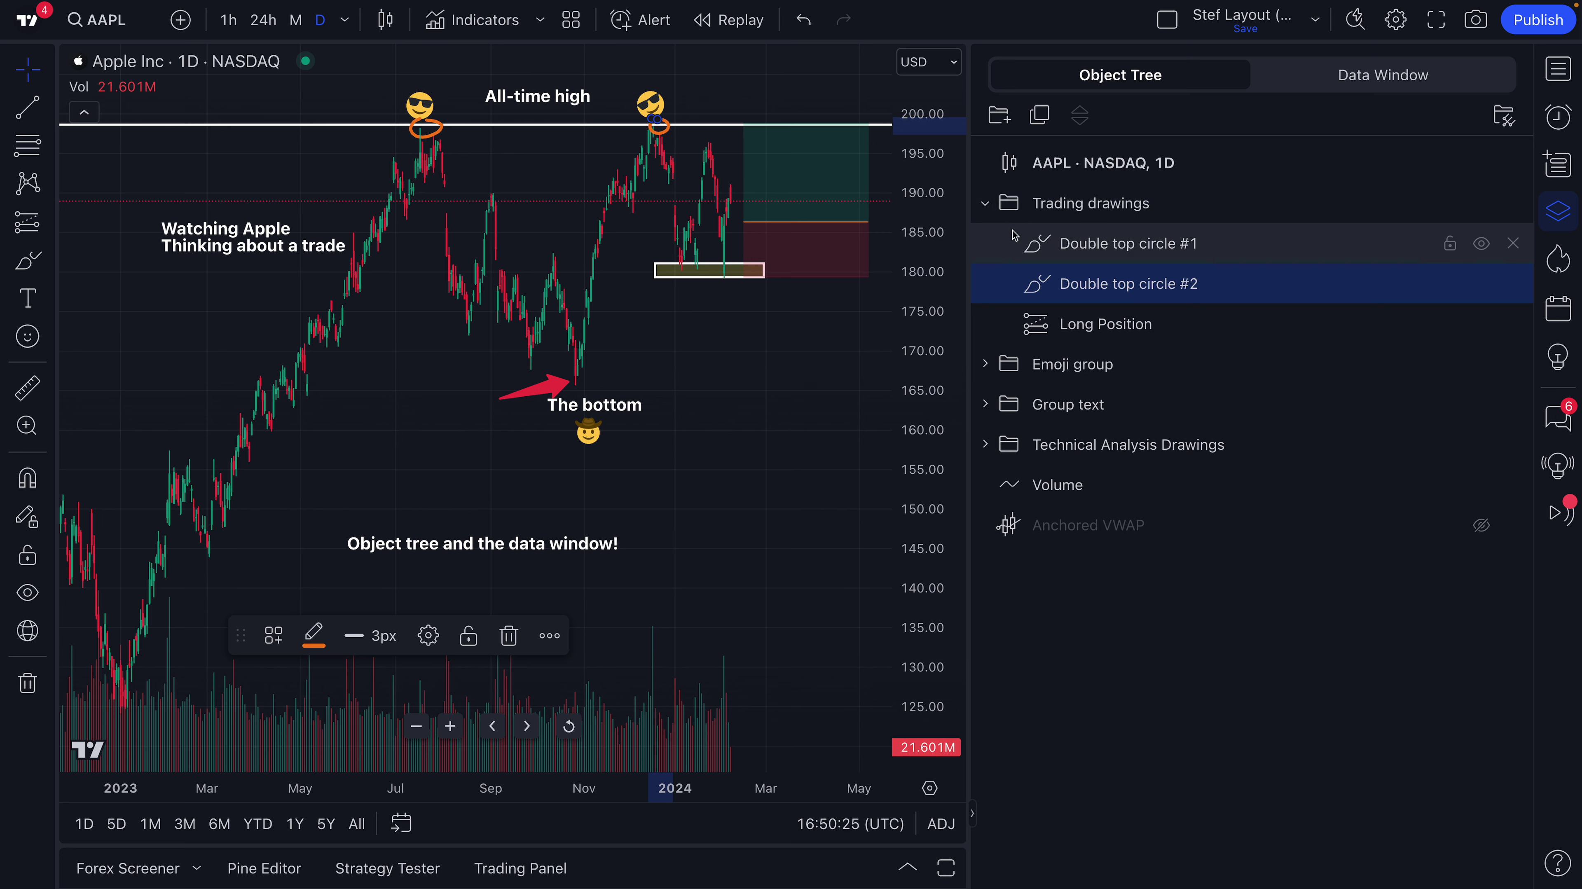
click(1111, 242)
click(984, 204)
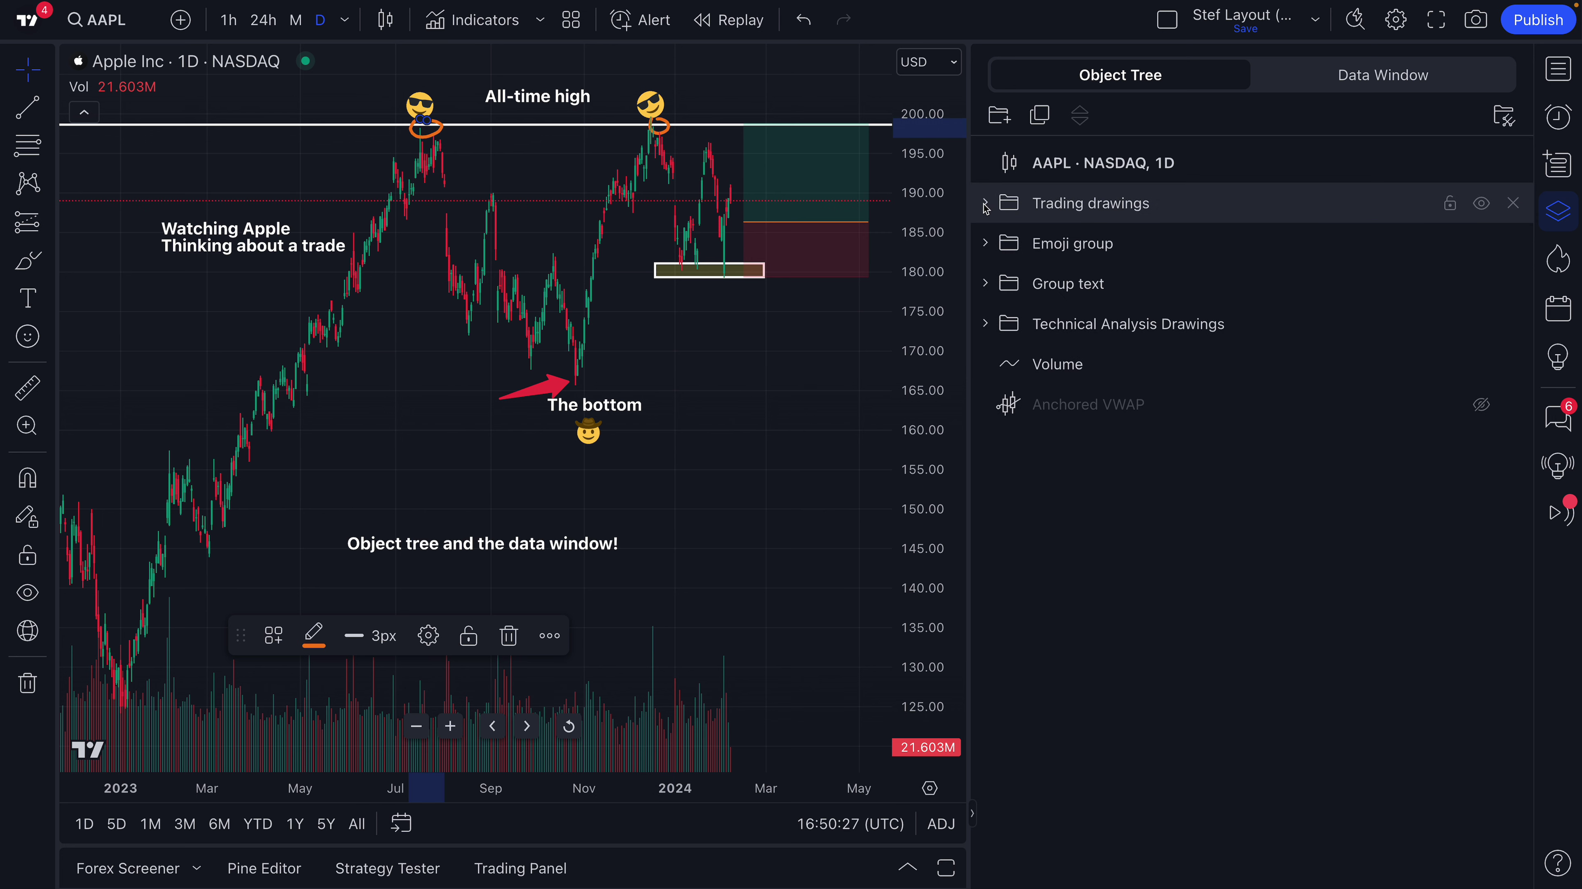
click(984, 243)
Nudge the sunglasses emoji above the July 2023 peak and rename it "Double top emoji #1".
click(1099, 281)
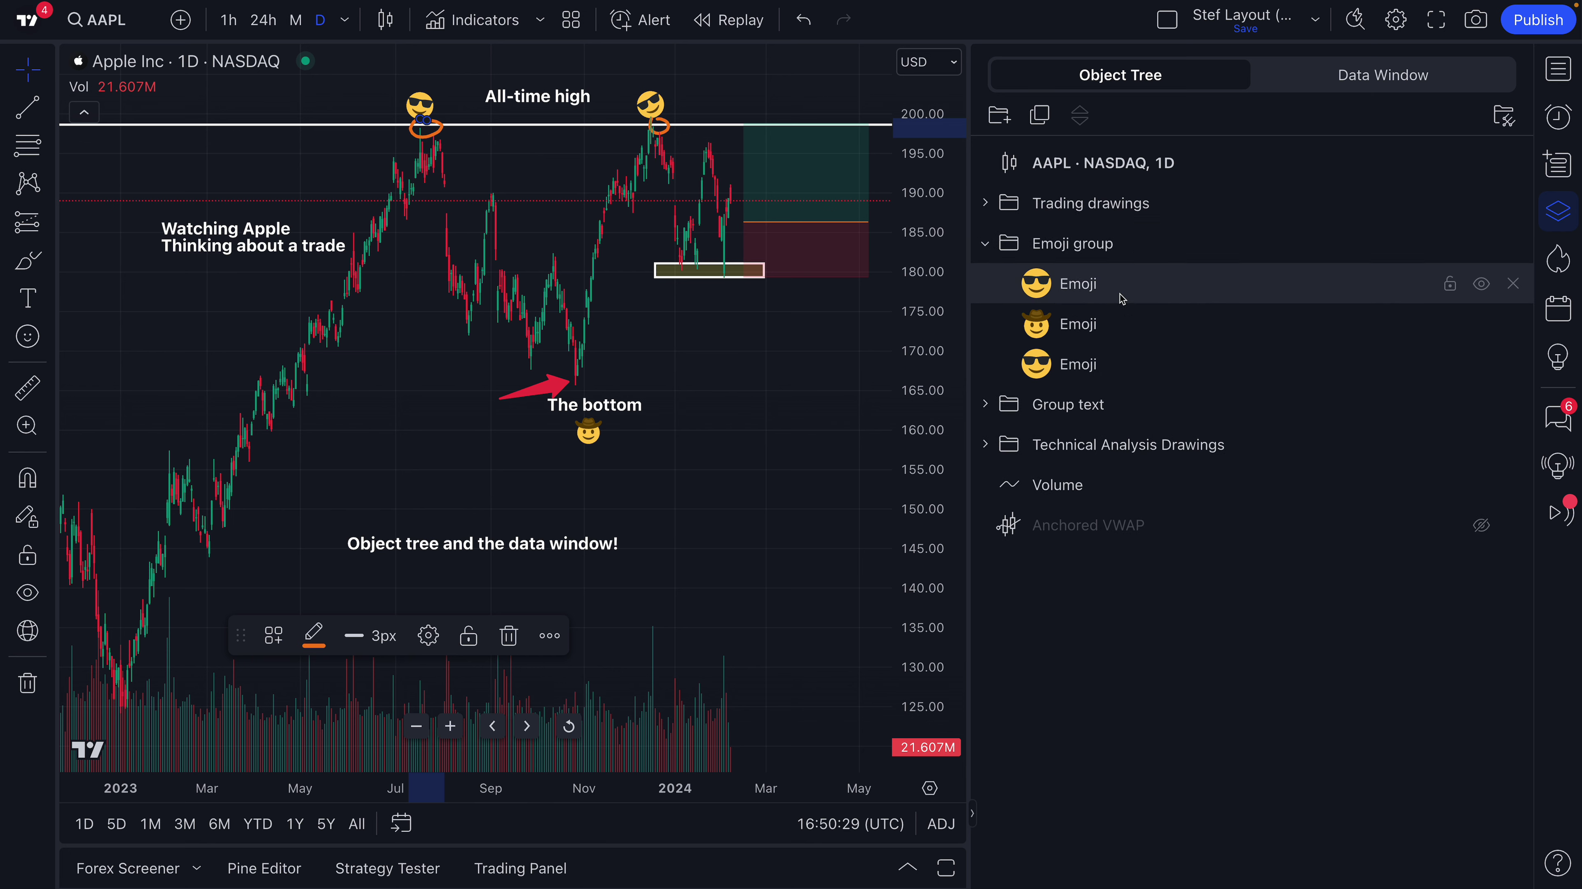
drag(426, 112, 433, 107)
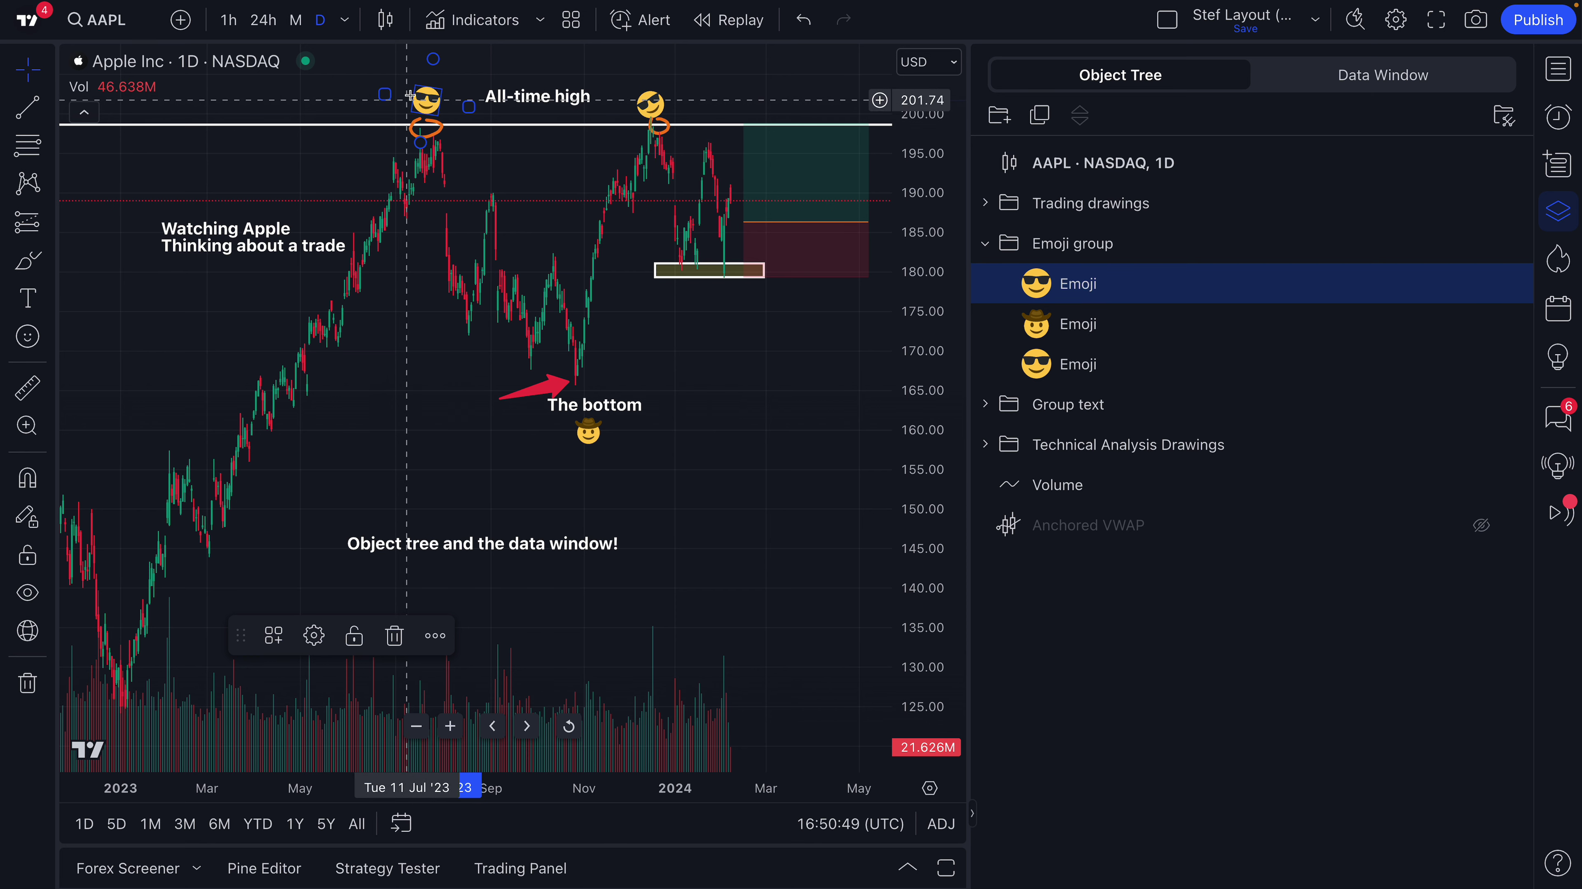
right_click(1066, 284)
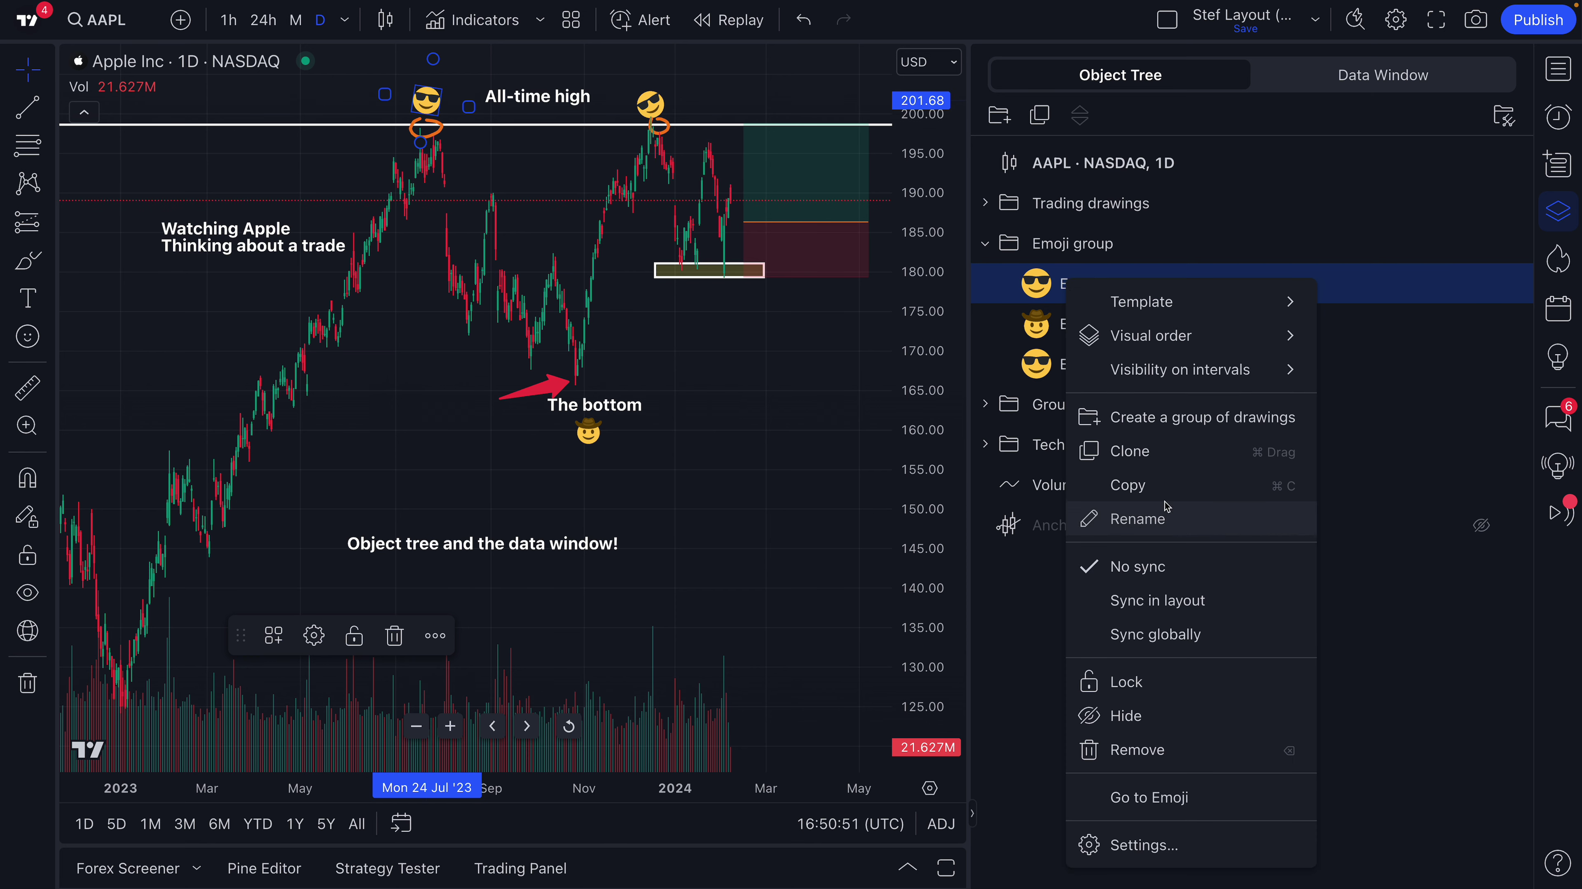
click(1150, 518)
text(Doub)
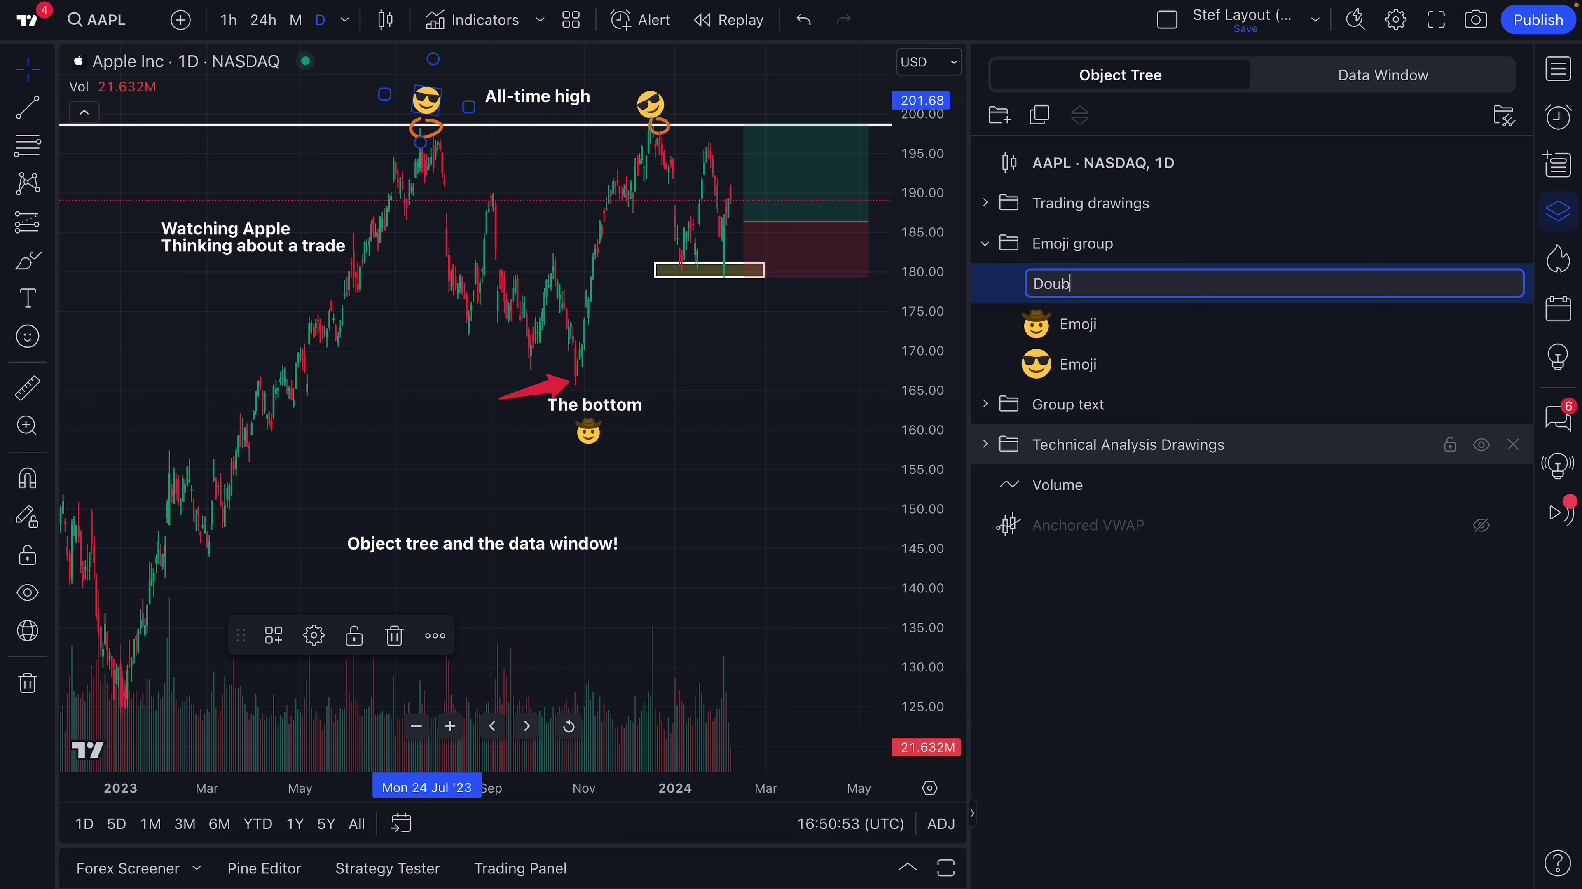
text(le top )
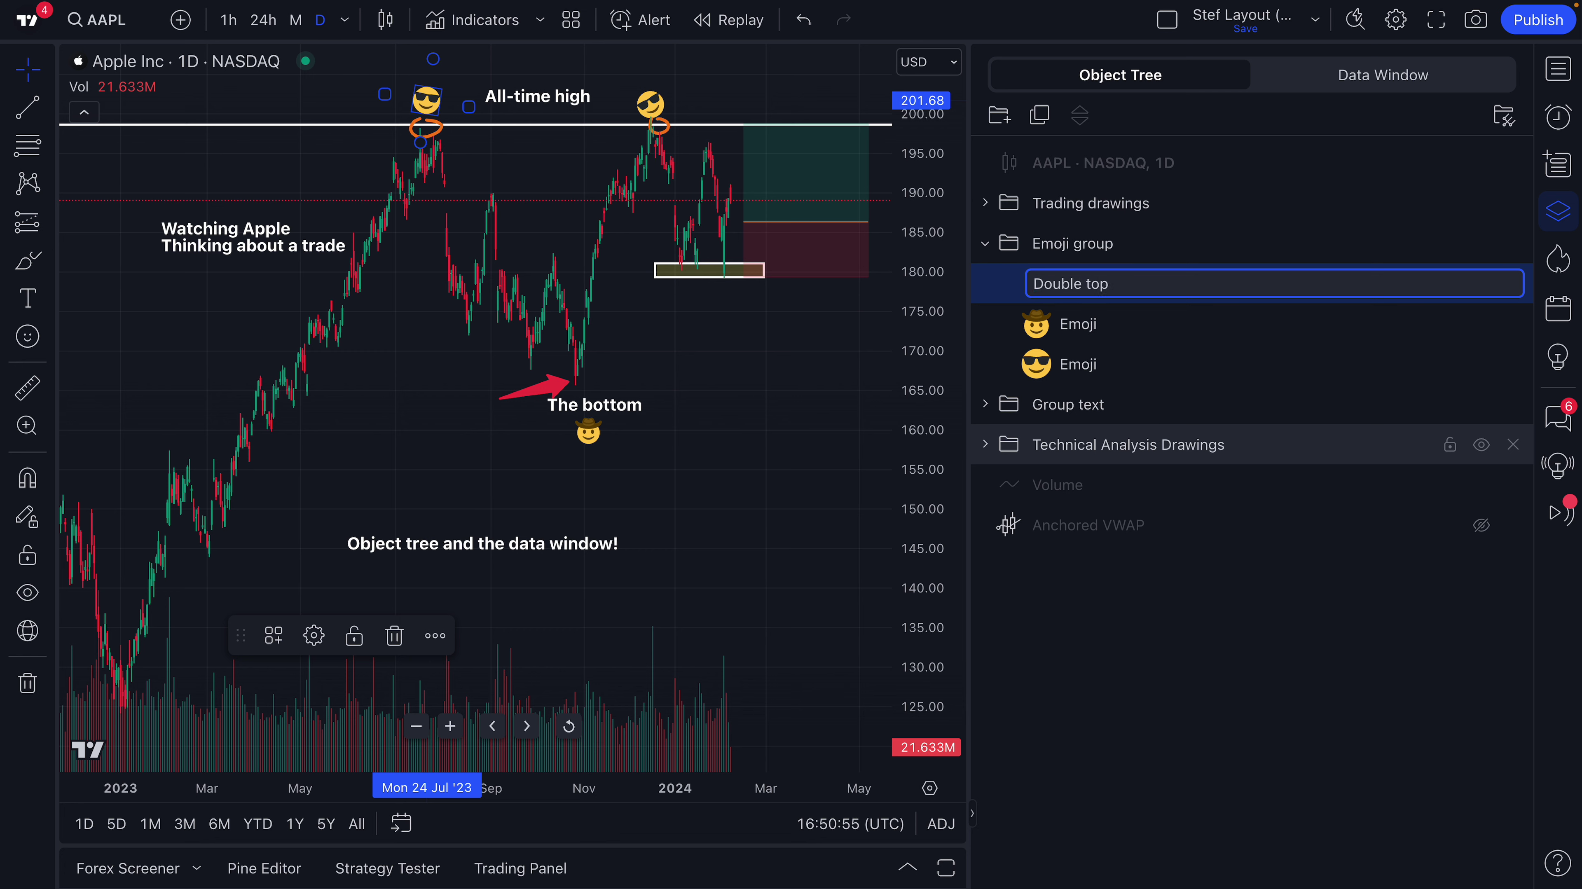
text(emoji #1)
key(Return)
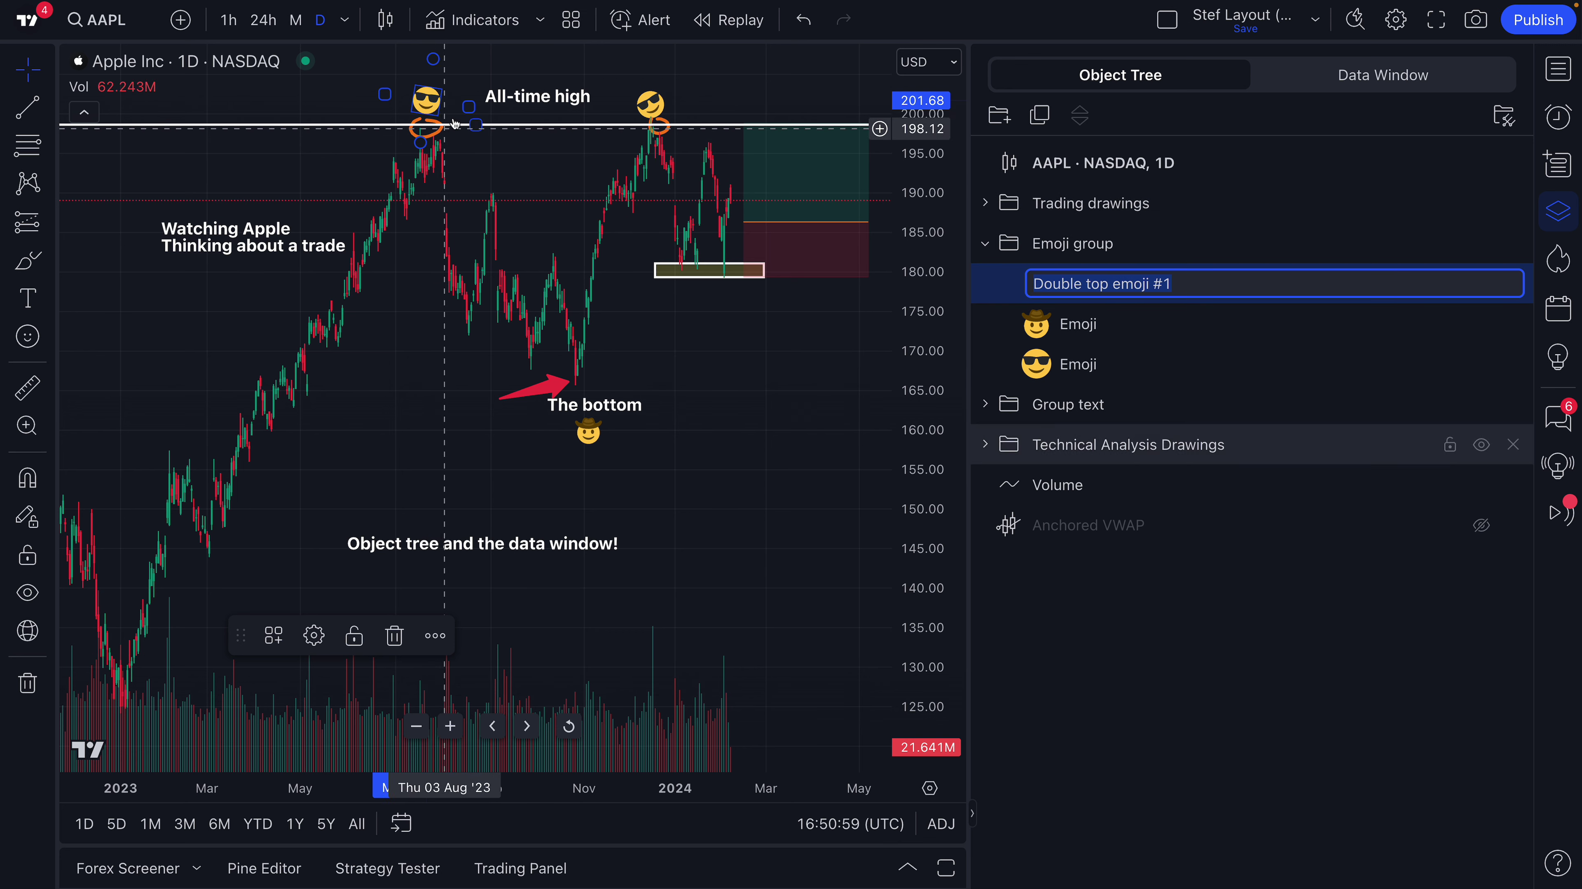
Hide Double top emoji #1 on the chart from the object tree.
click(1083, 325)
click(1093, 288)
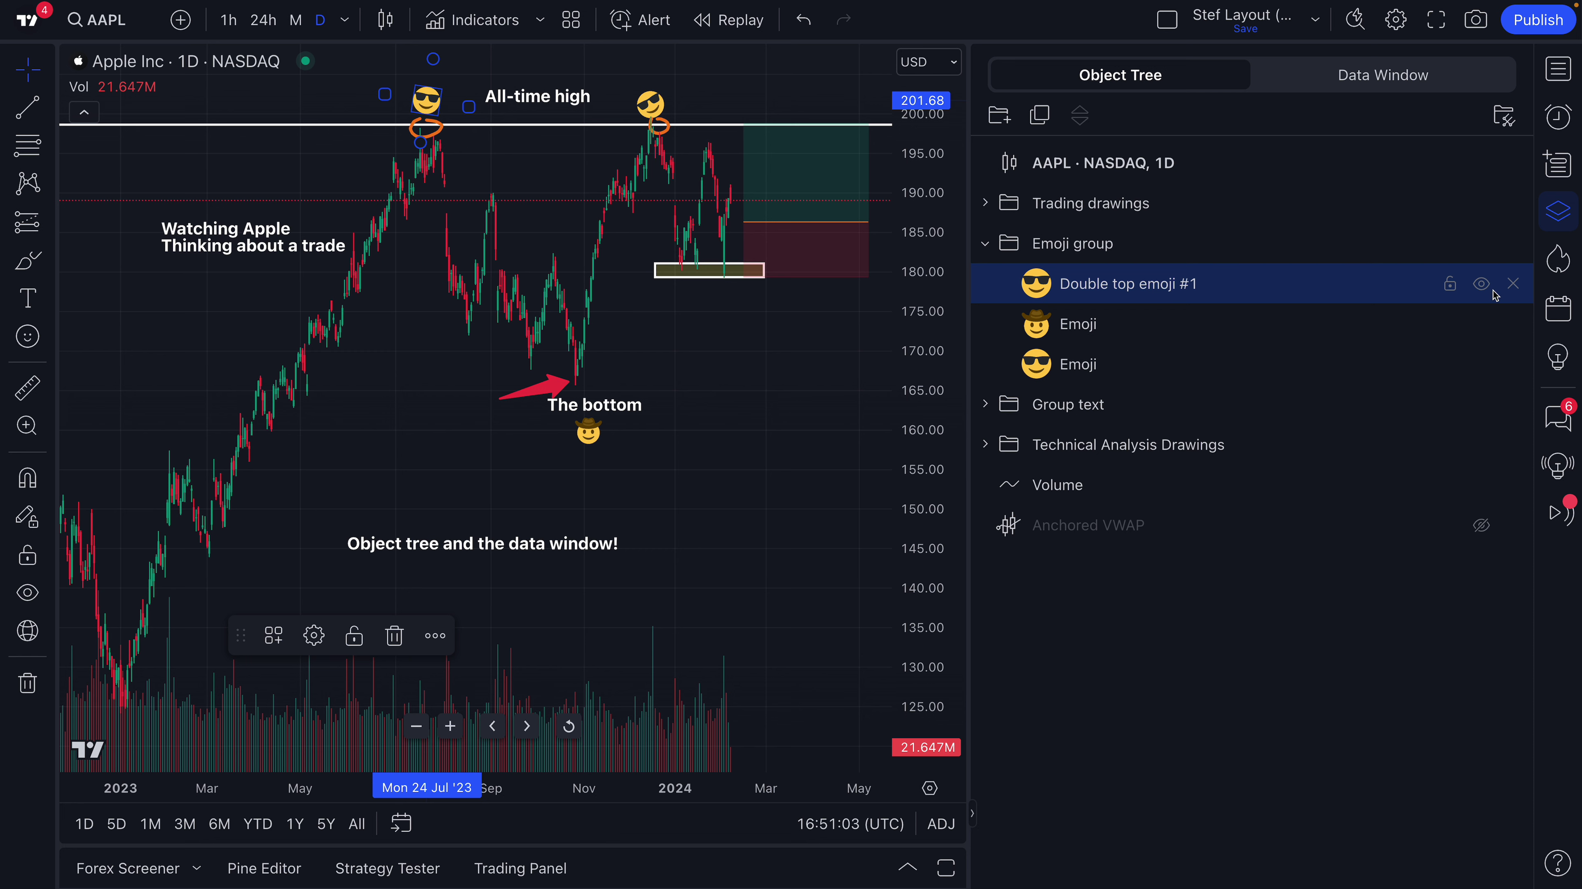
click(1481, 284)
Rename the other sunglasses emoji in Emoji group "Double top emoji #2" and hide it on the chart.
click(1116, 365)
right_click(1117, 365)
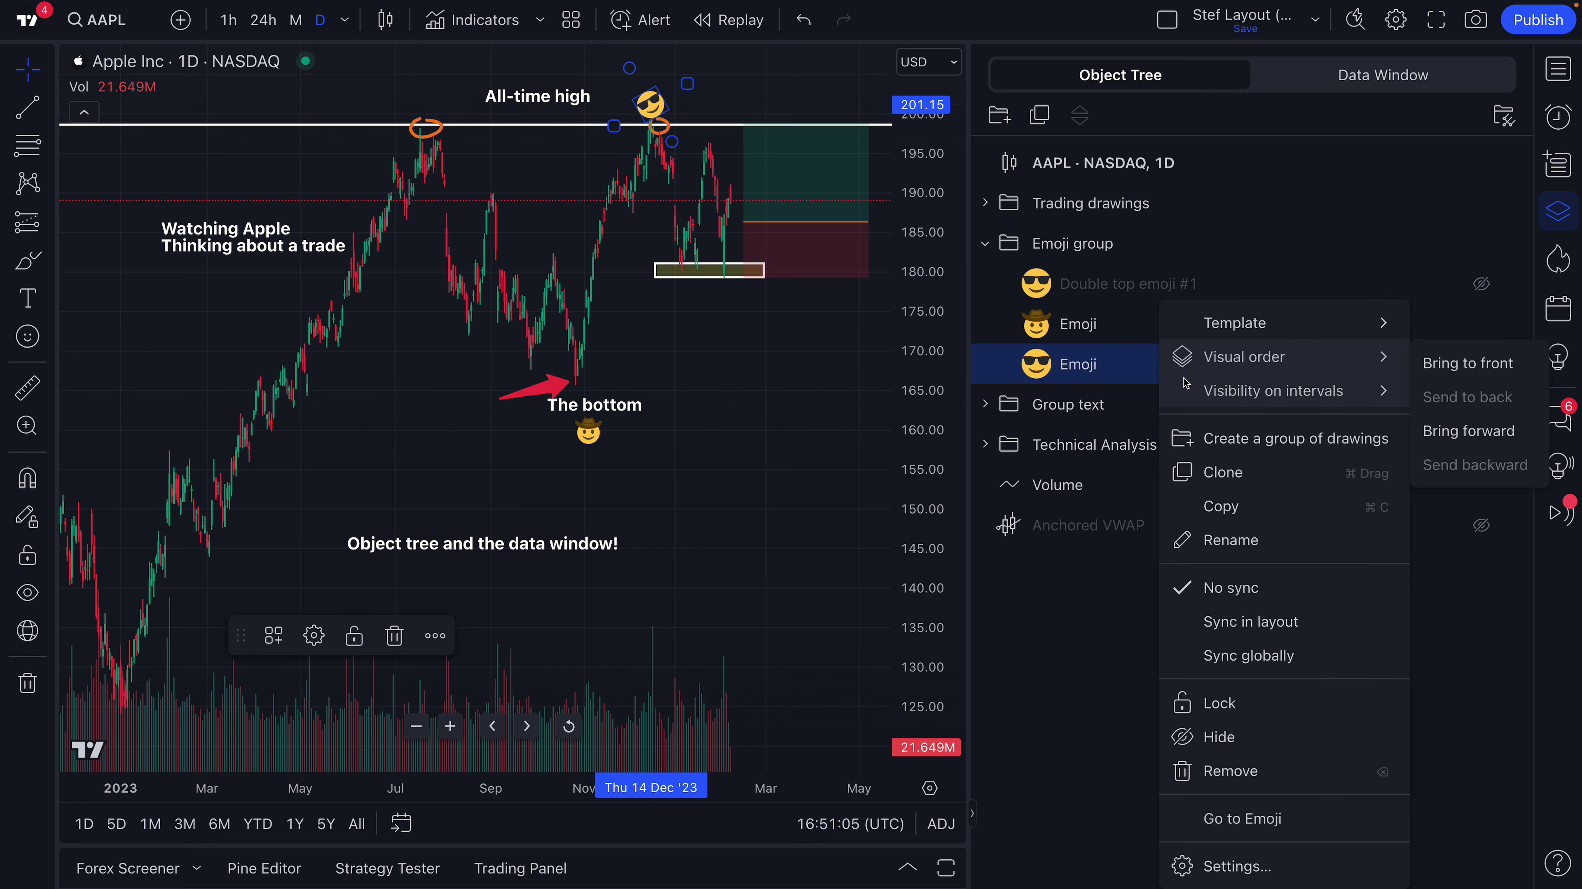
click(1251, 537)
text(Do)
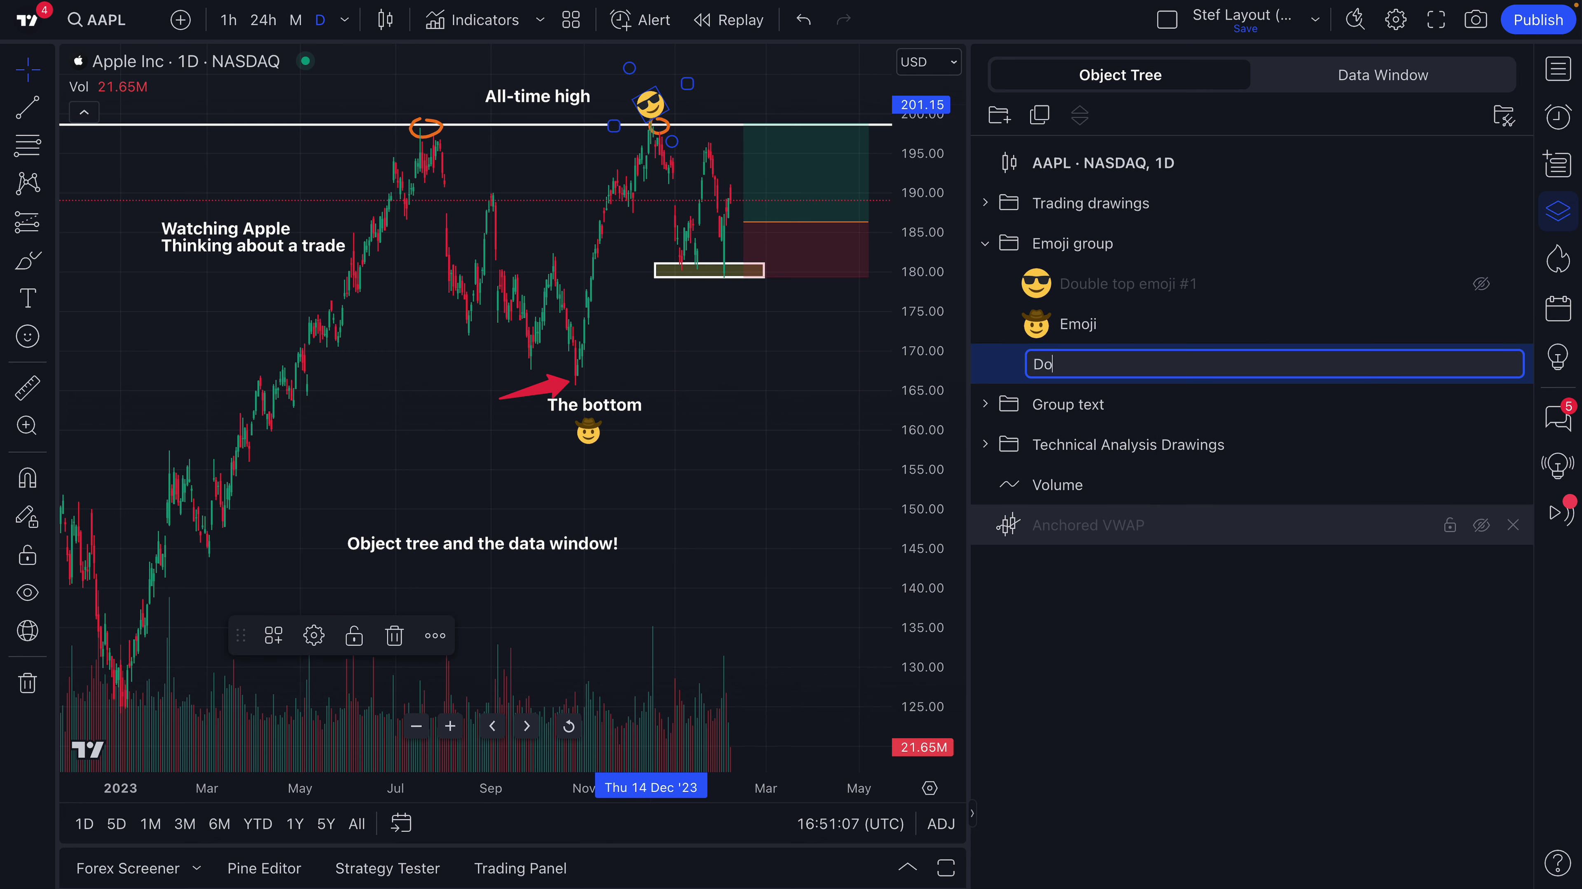
text(uble top emoji )
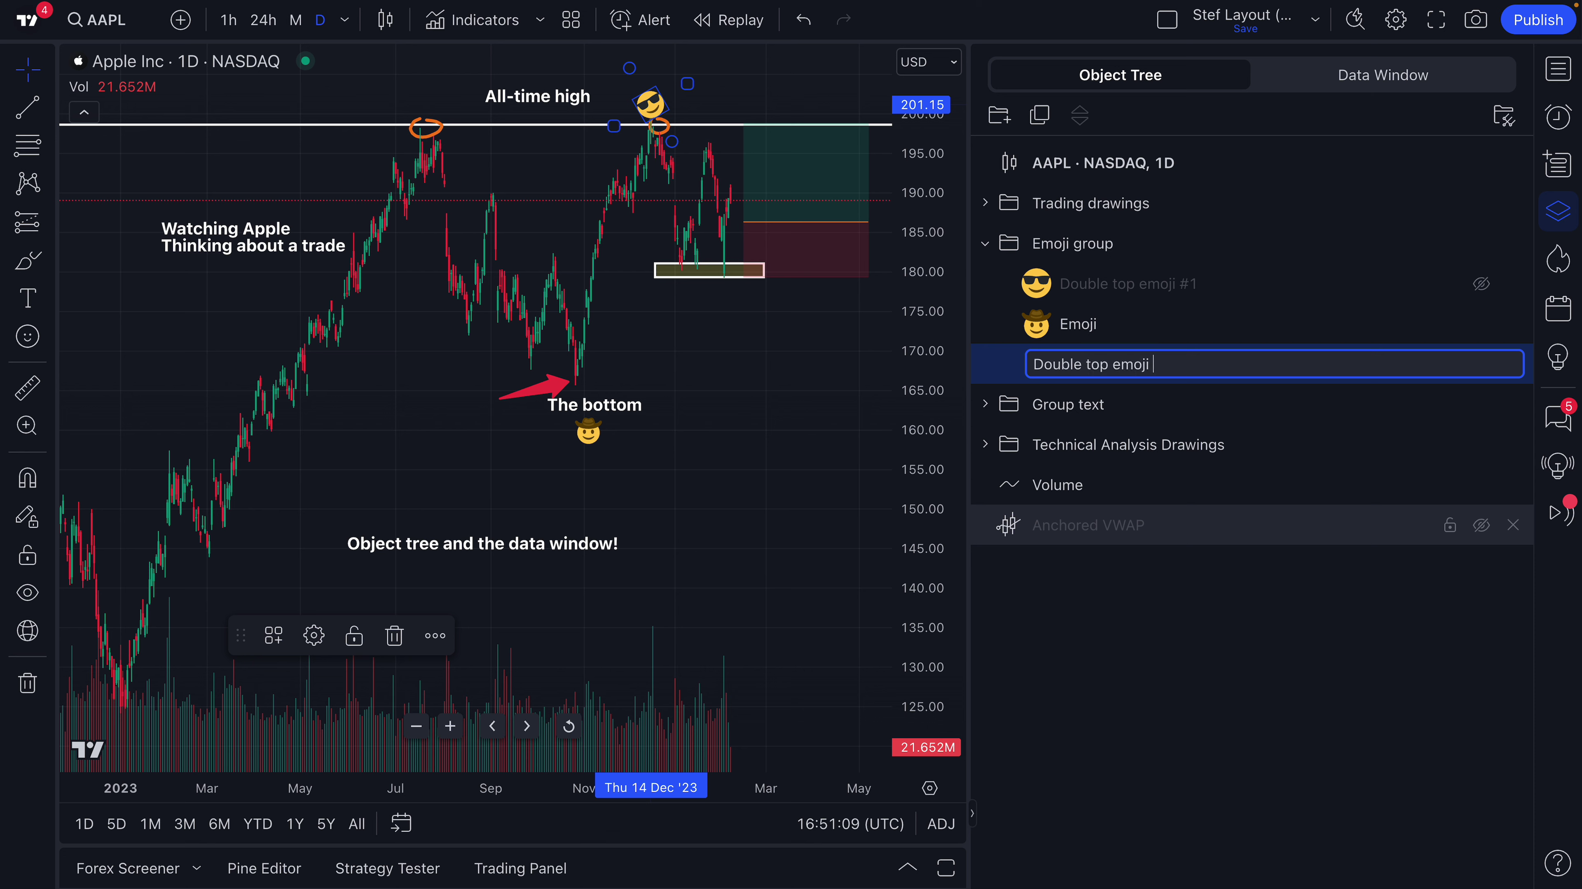
text(#2)
click(1306, 400)
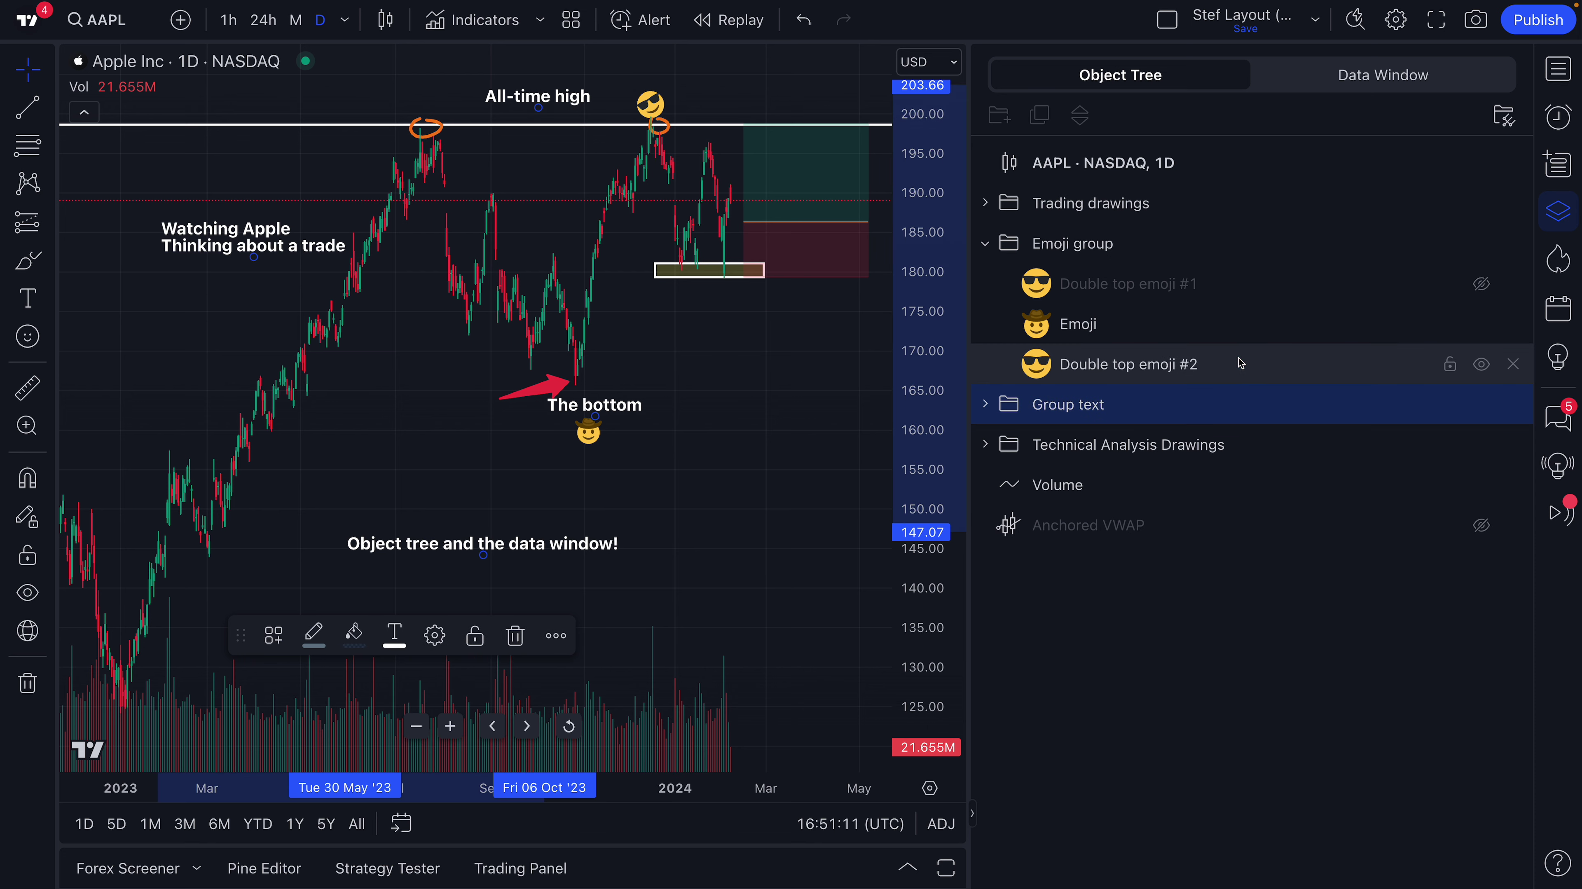
click(1241, 363)
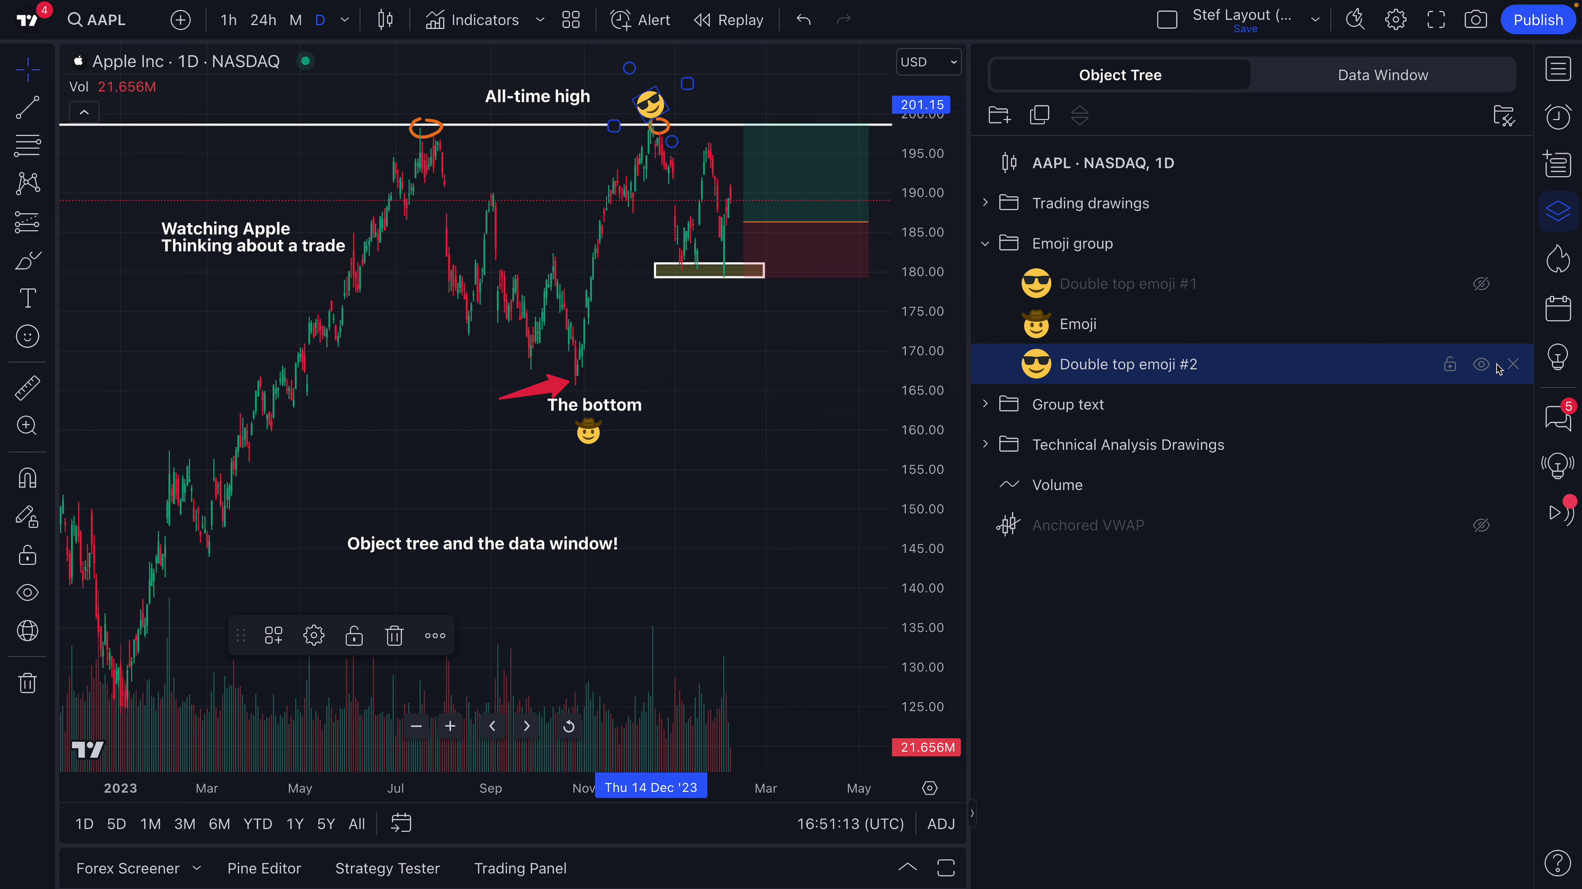
click(1482, 364)
Rename the cowboy hat emoji in Emoji group "Catching the bottom emoji".
click(1086, 321)
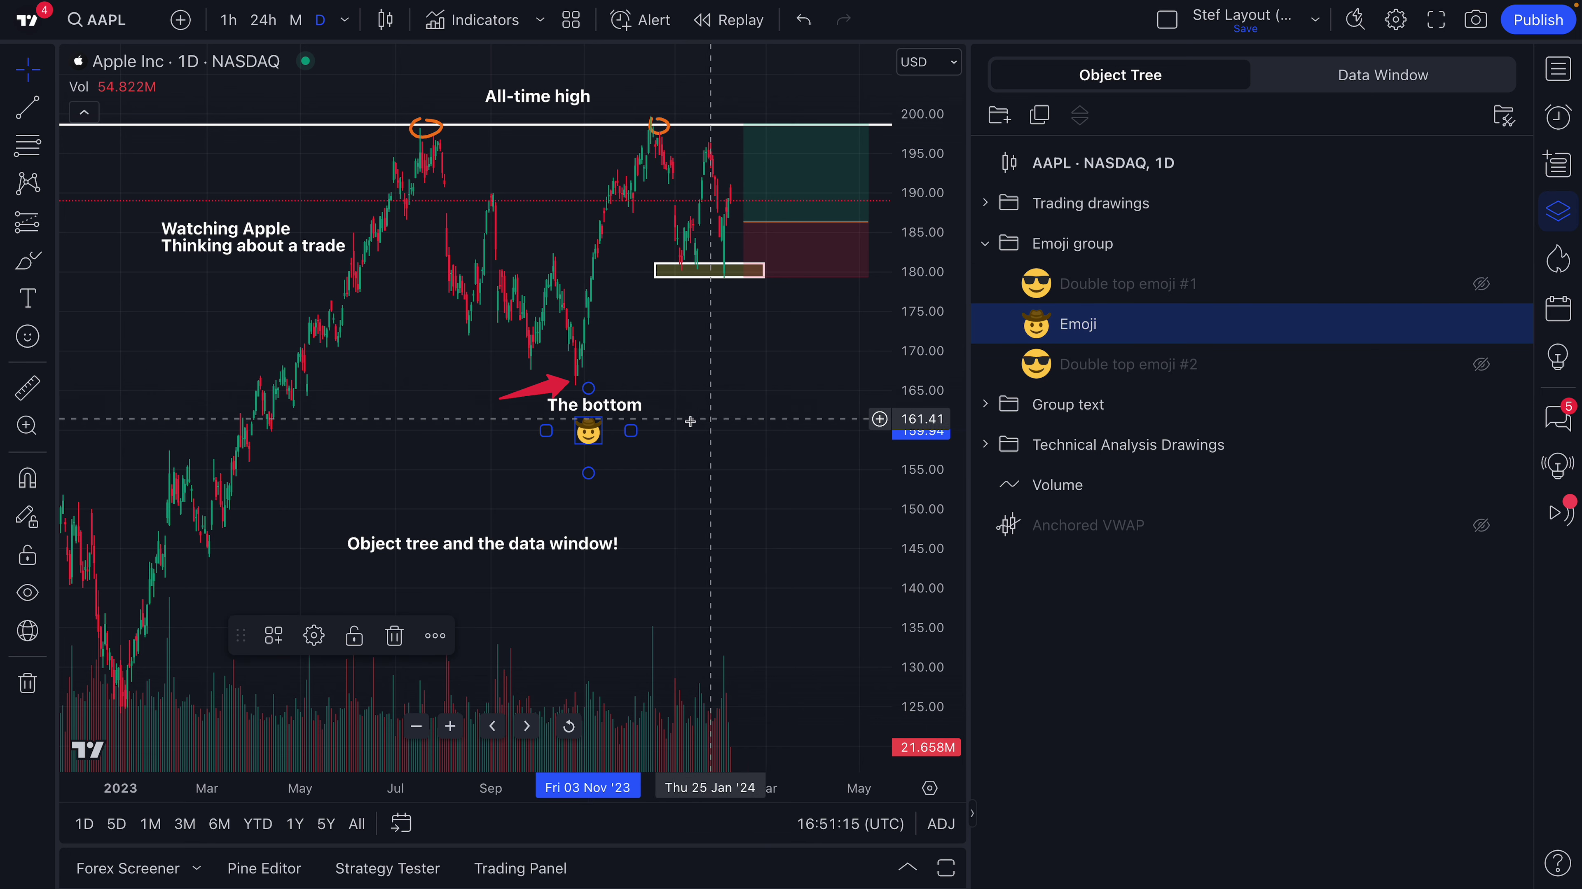
right_click(1091, 331)
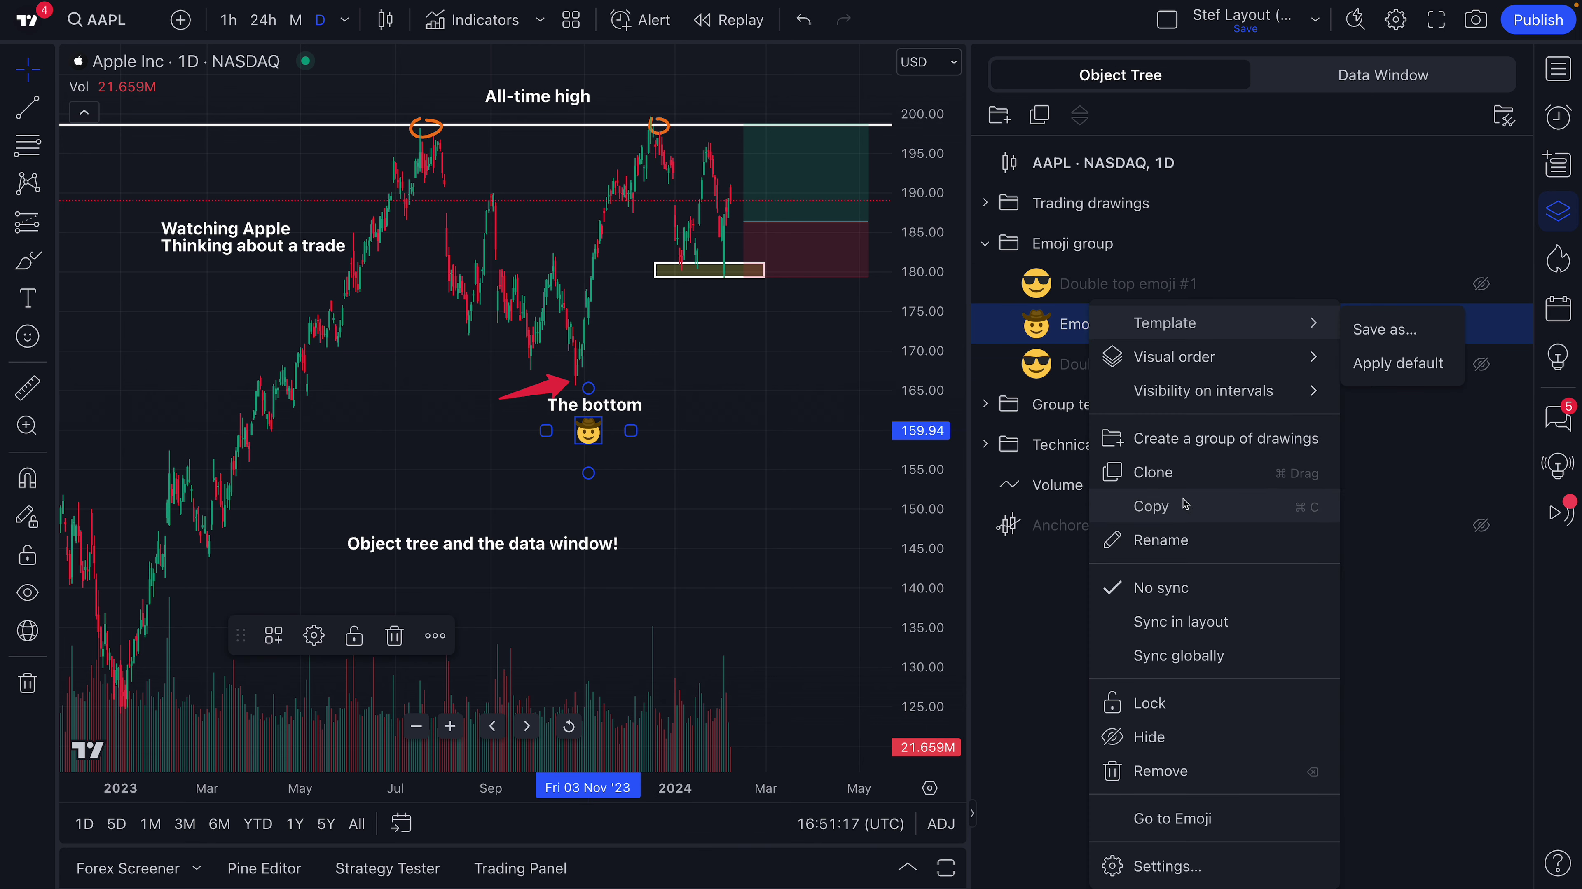
click(1187, 534)
text(Ca)
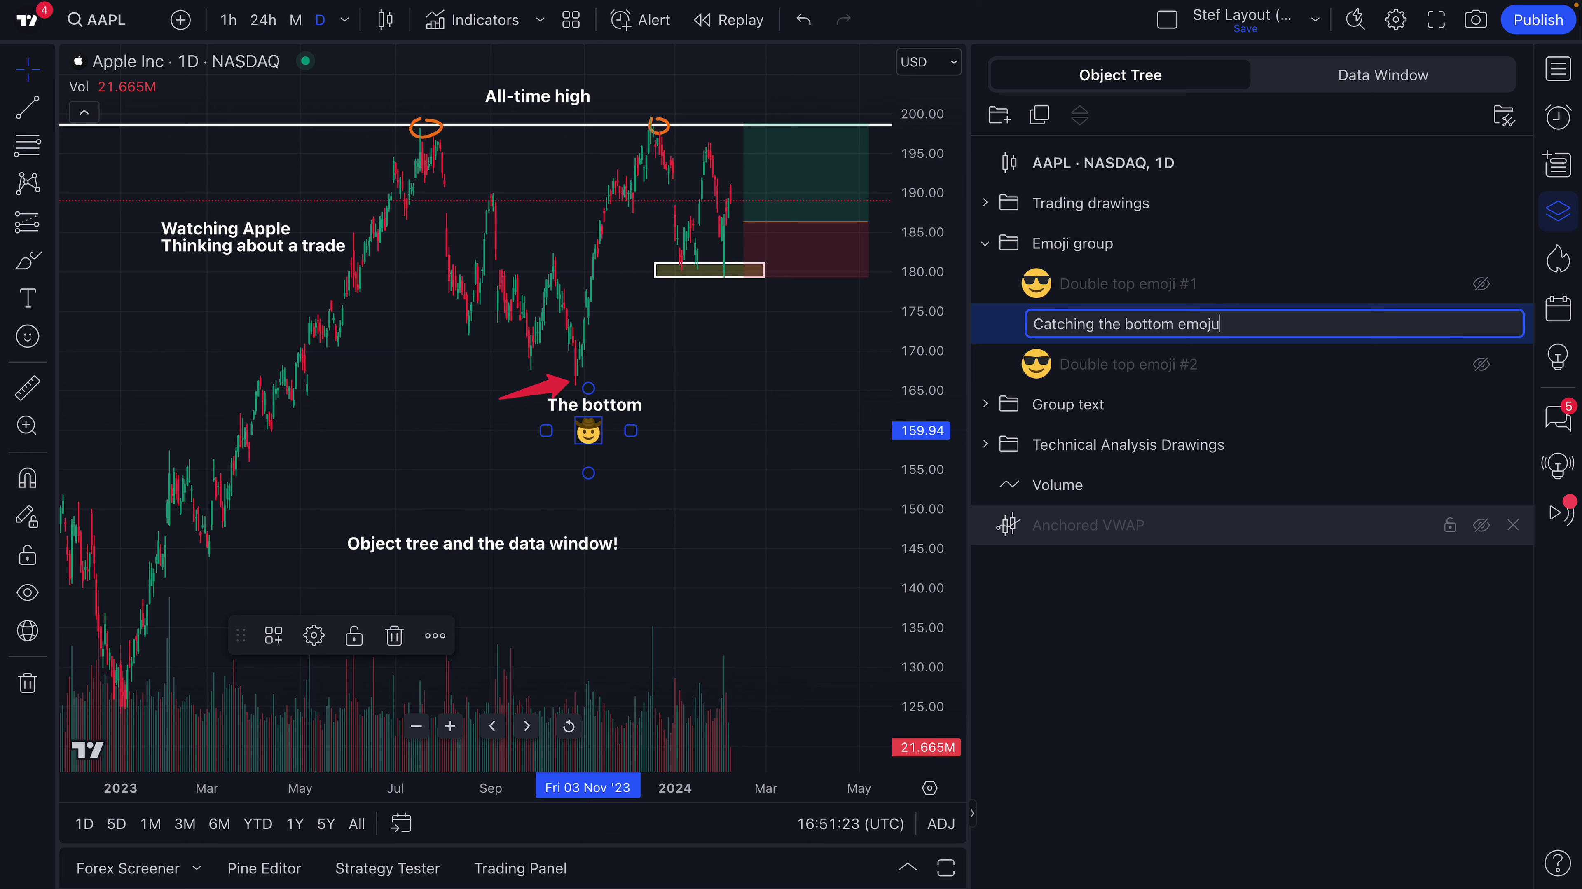
text(tching the bottom emoji)
key(Return)
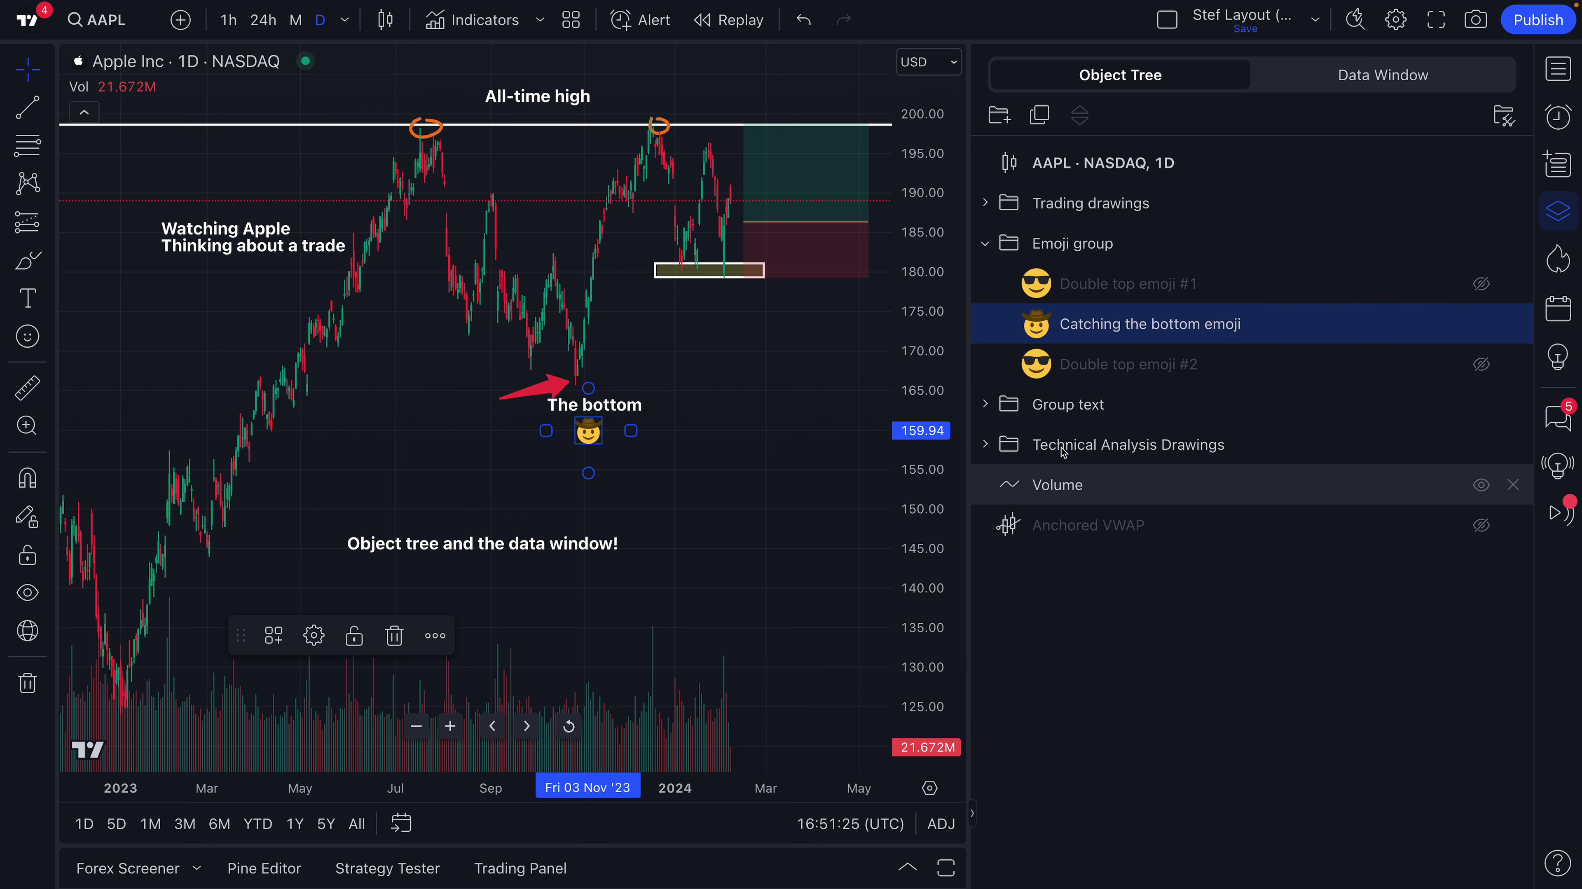
Move the cowboy emoji slightly lower and shift "The bottom" text to the right of the October low.
click(692, 434)
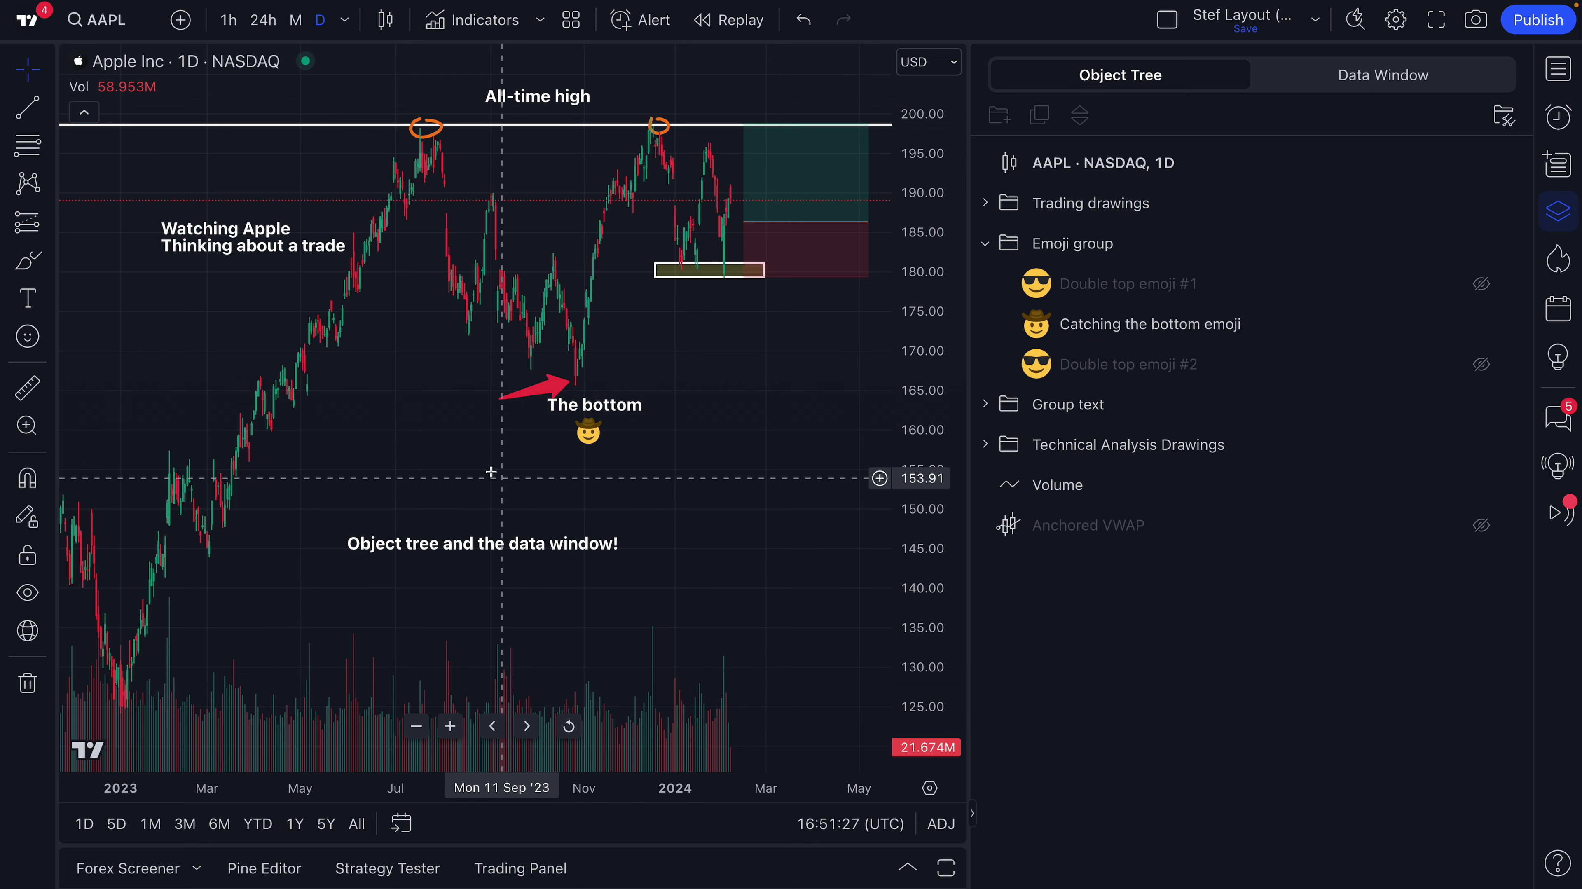
click(579, 412)
drag(579, 412, 606, 400)
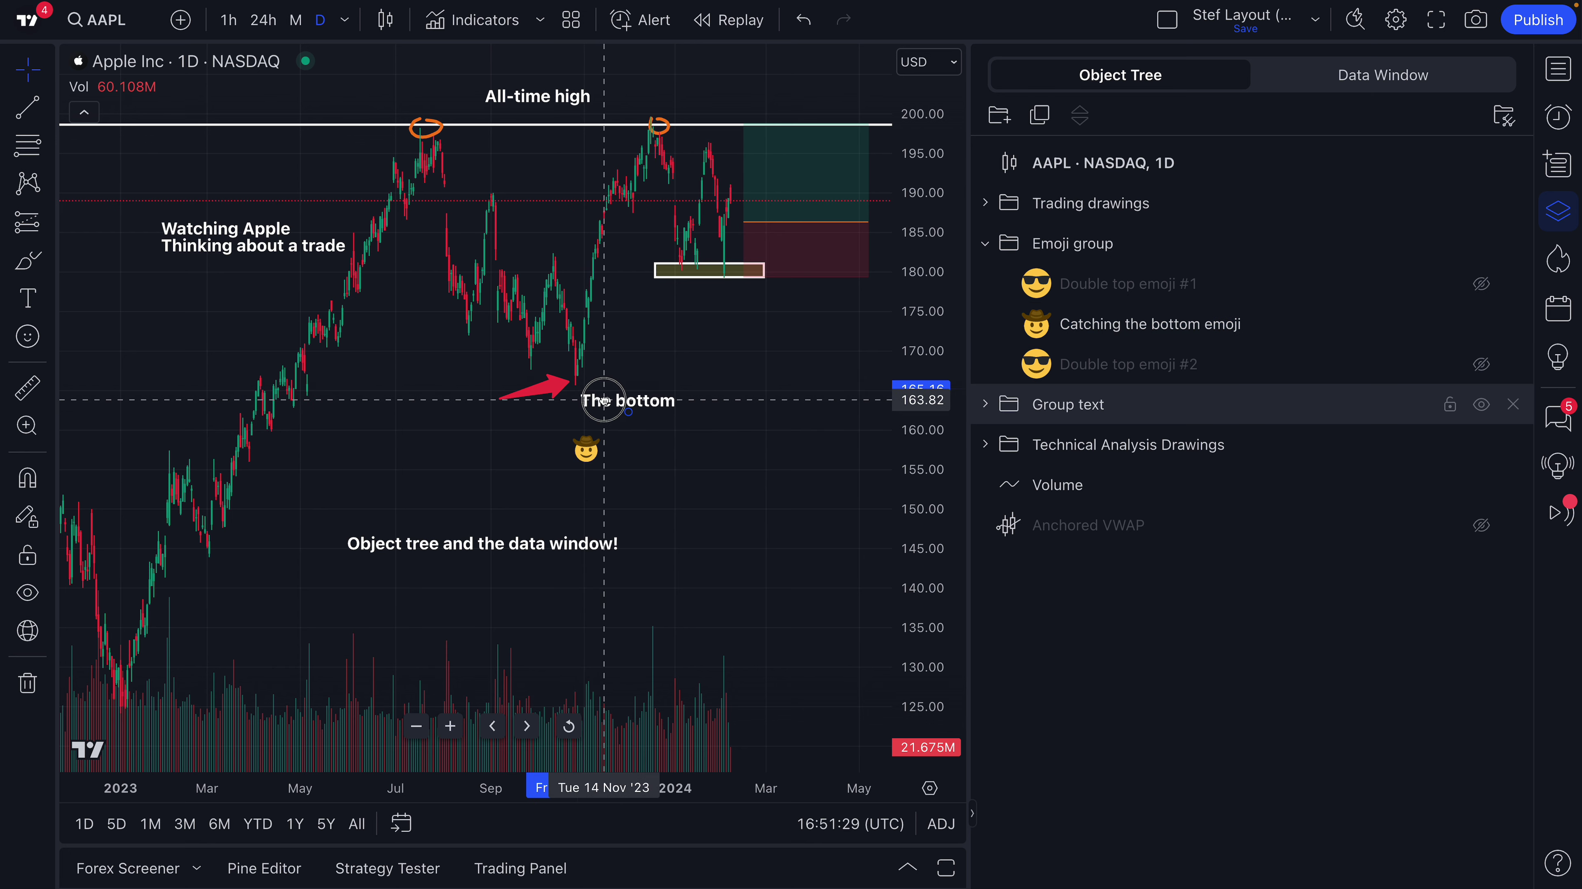
Place the cowboy emoji just beneath "The bottom" text, nudge the text slightly higher, and angle the red arrow more steeply toward the low.
click(587, 453)
drag(588, 453, 629, 445)
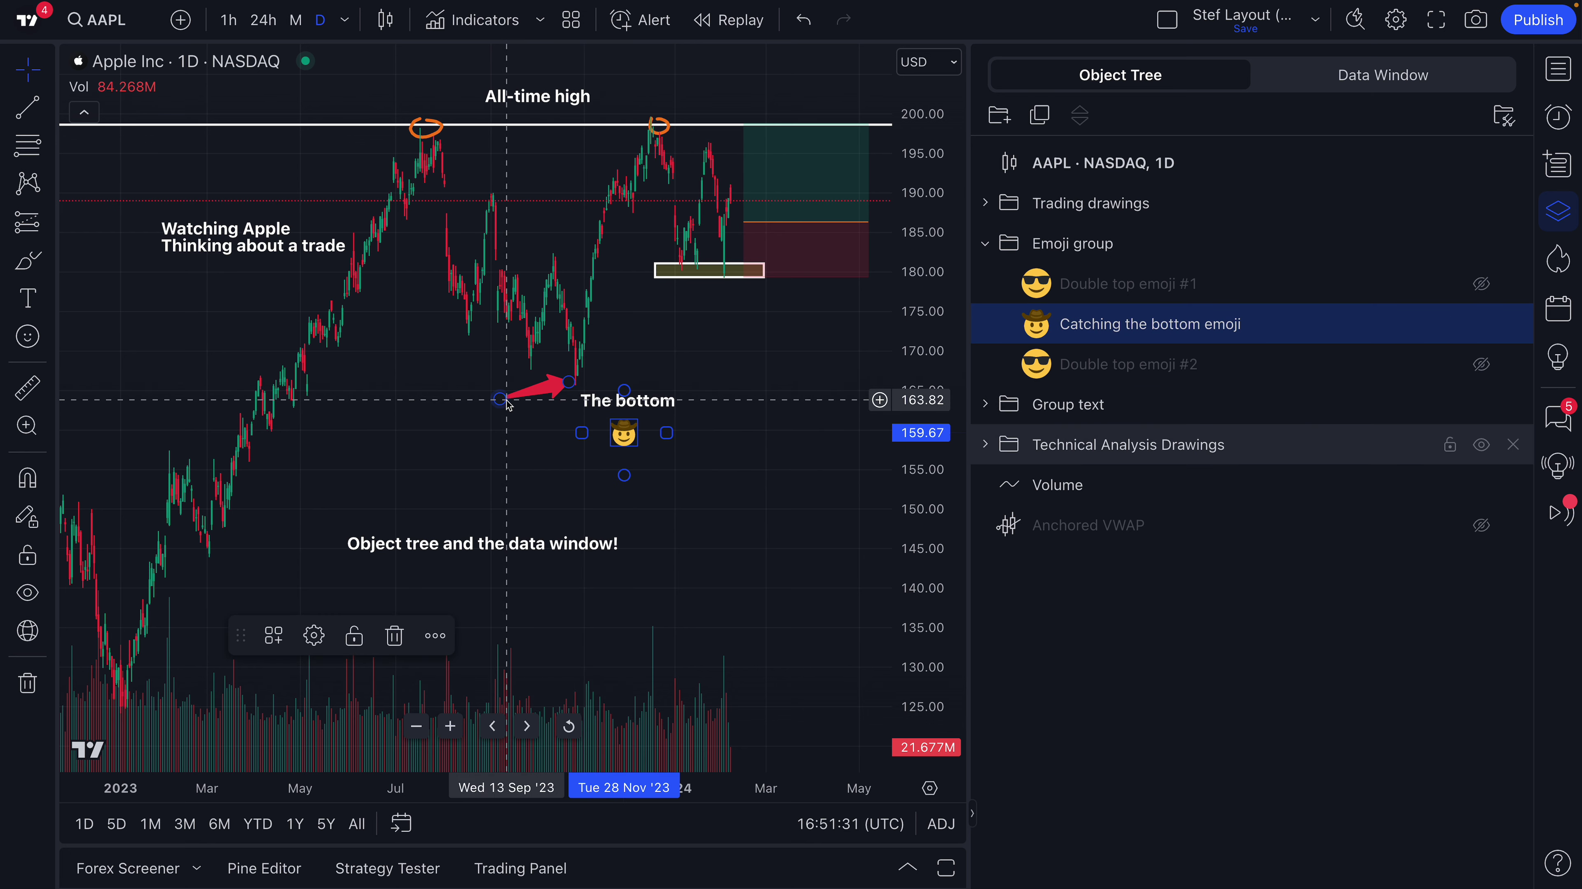
drag(501, 398, 533, 416)
click(626, 402)
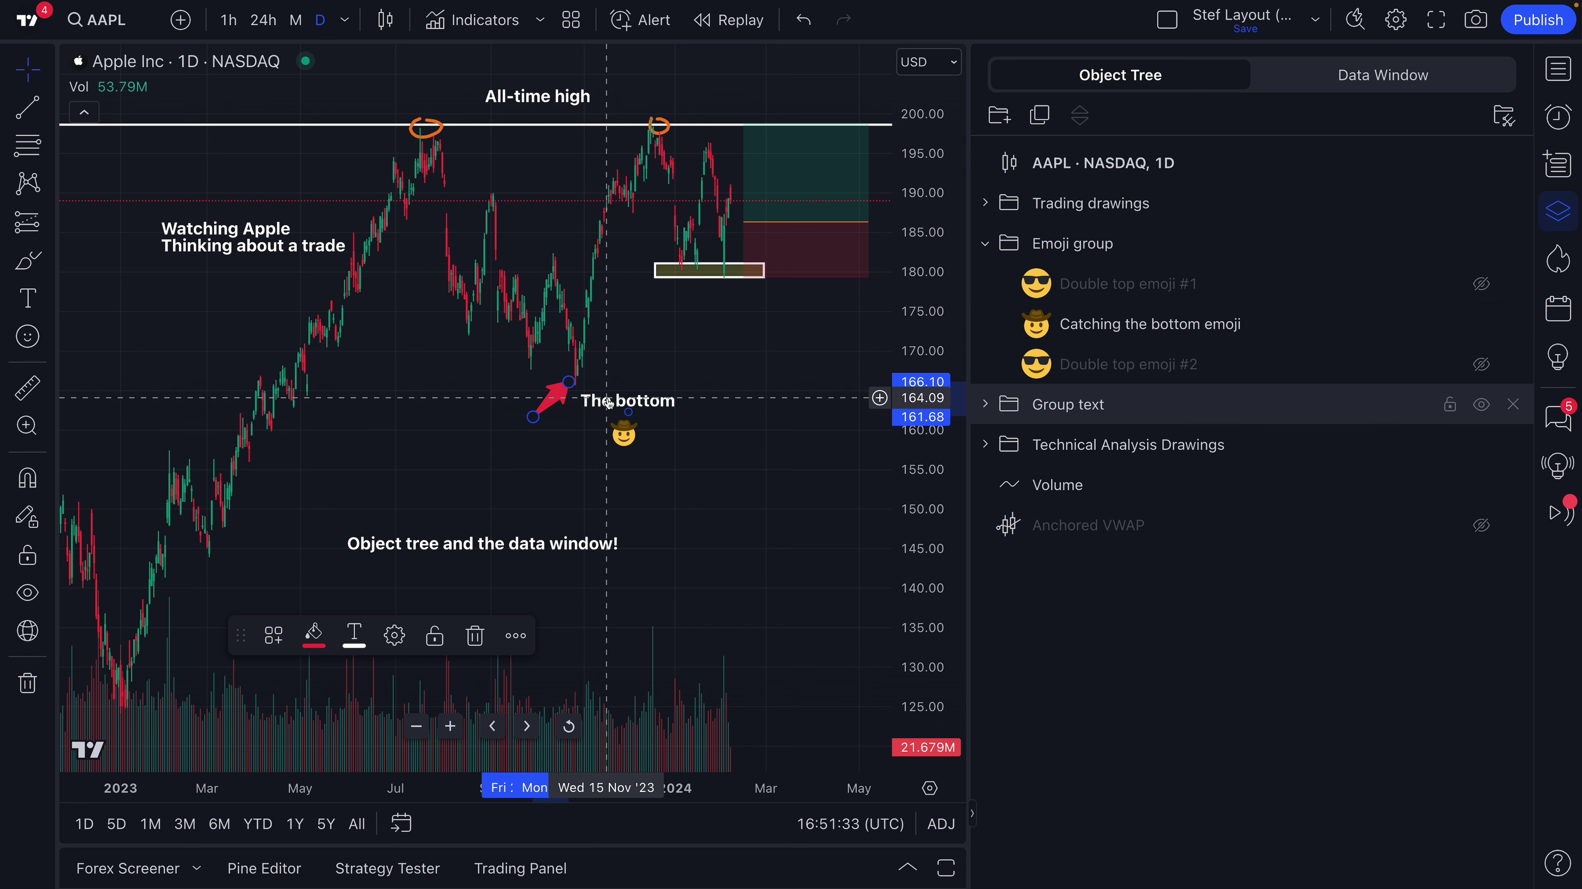
drag(626, 401, 633, 422)
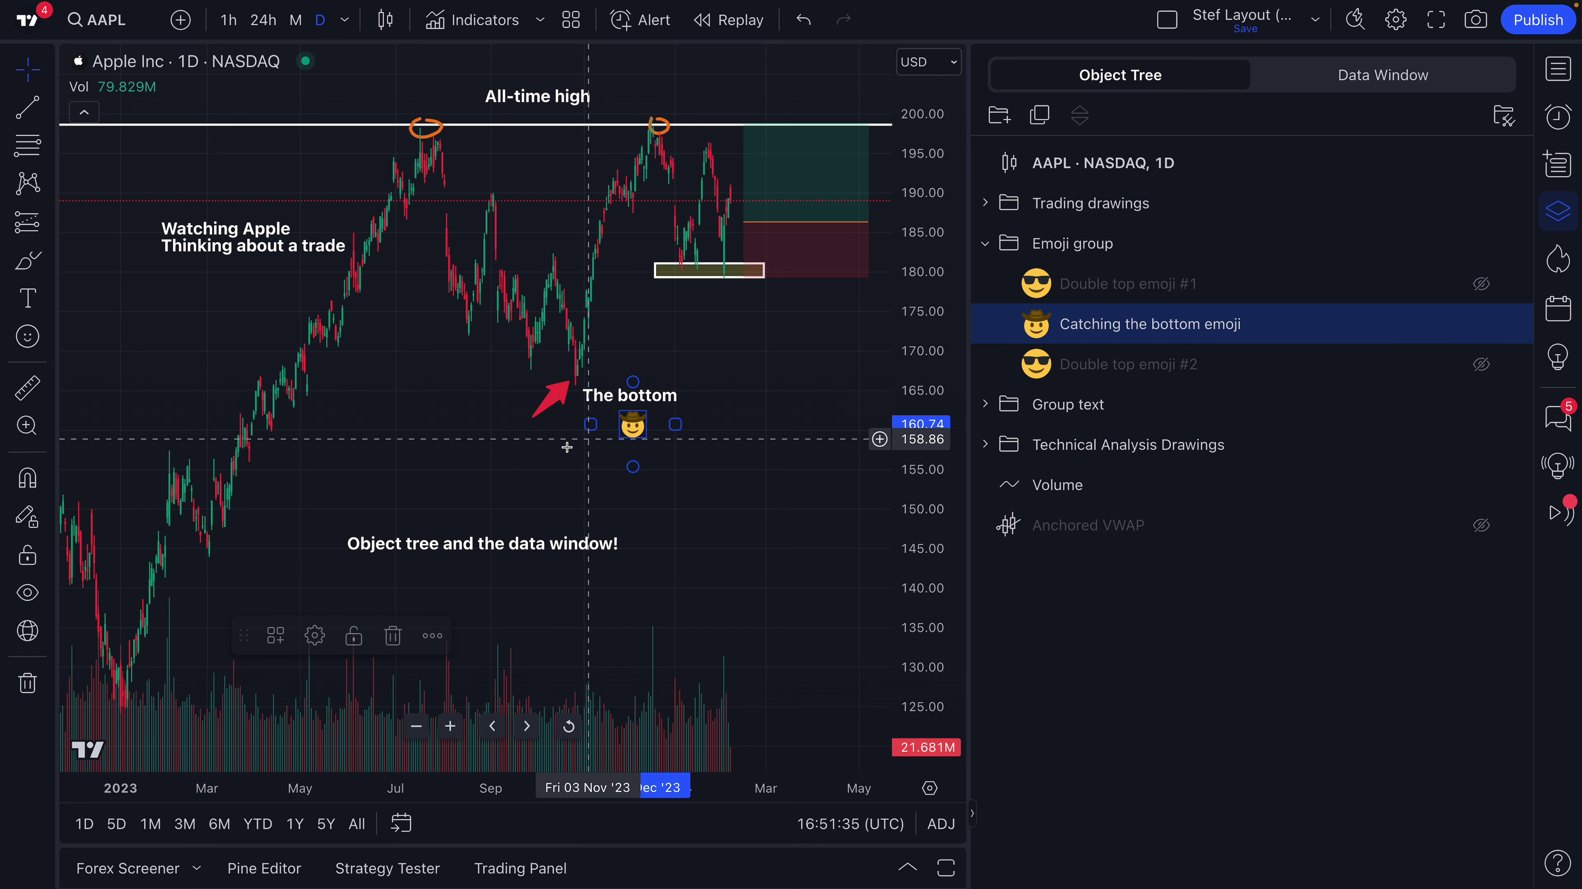
click(564, 444)
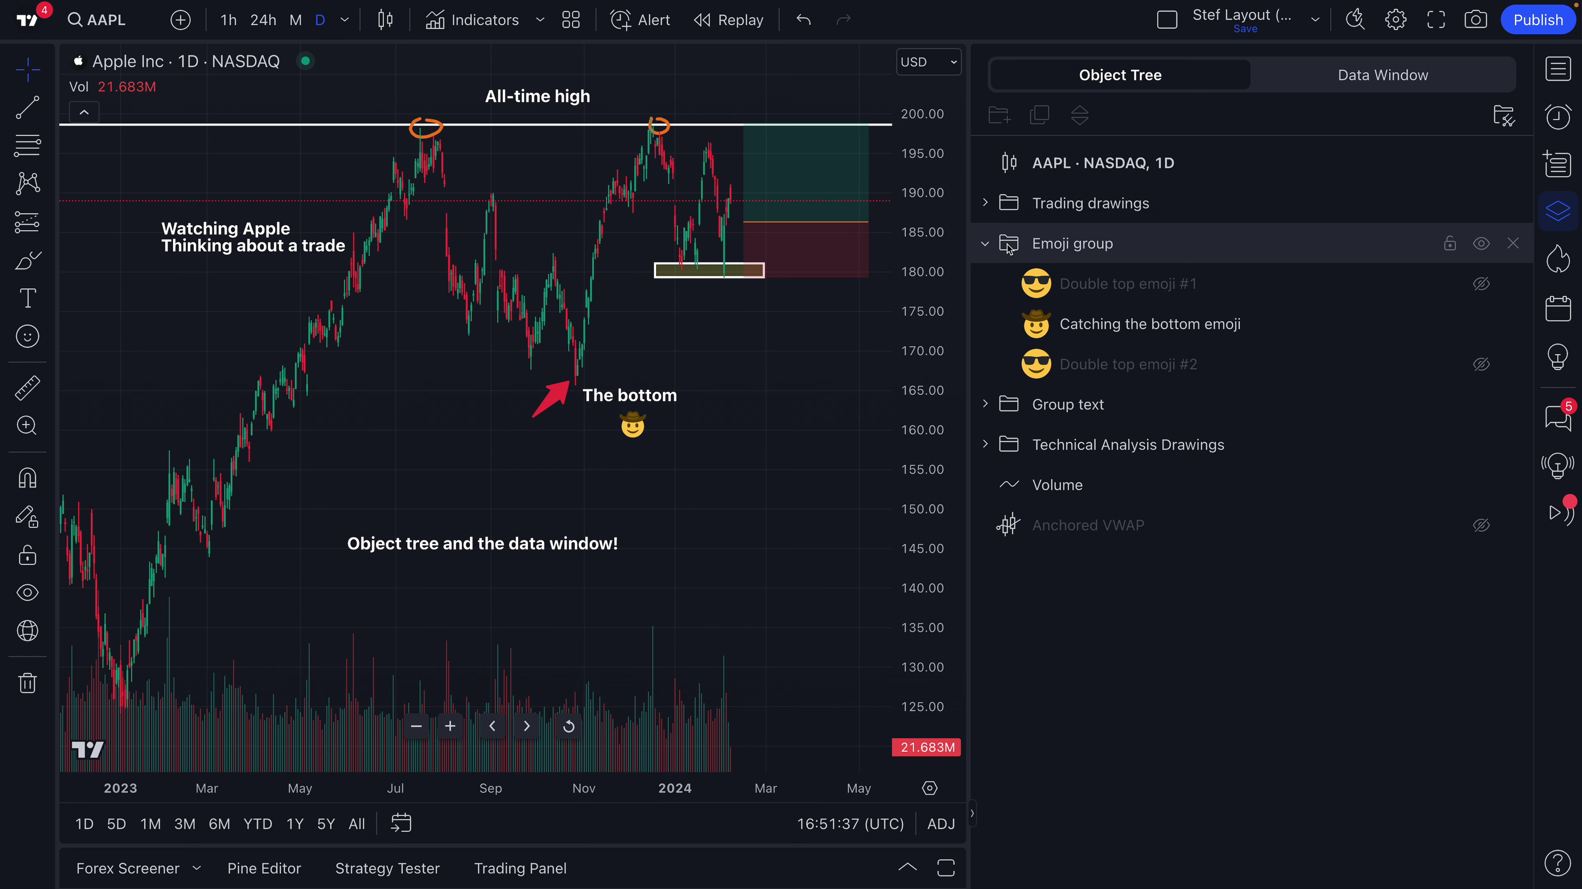
Collapse Emoji group, expand Group text, and check which chart label its text entries correspond to.
click(985, 244)
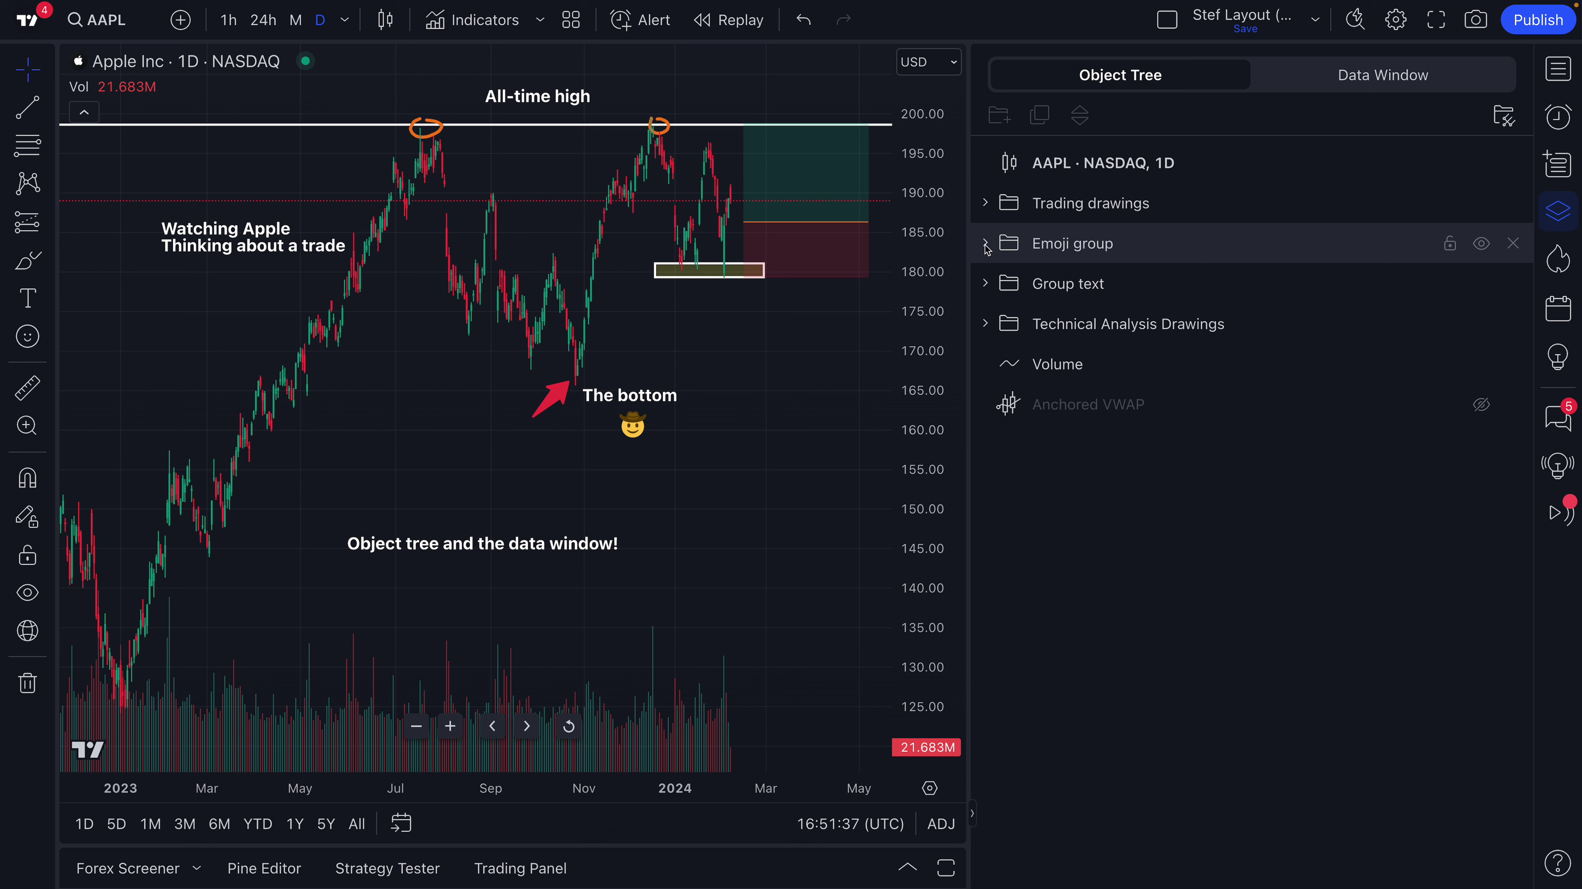
click(1036, 291)
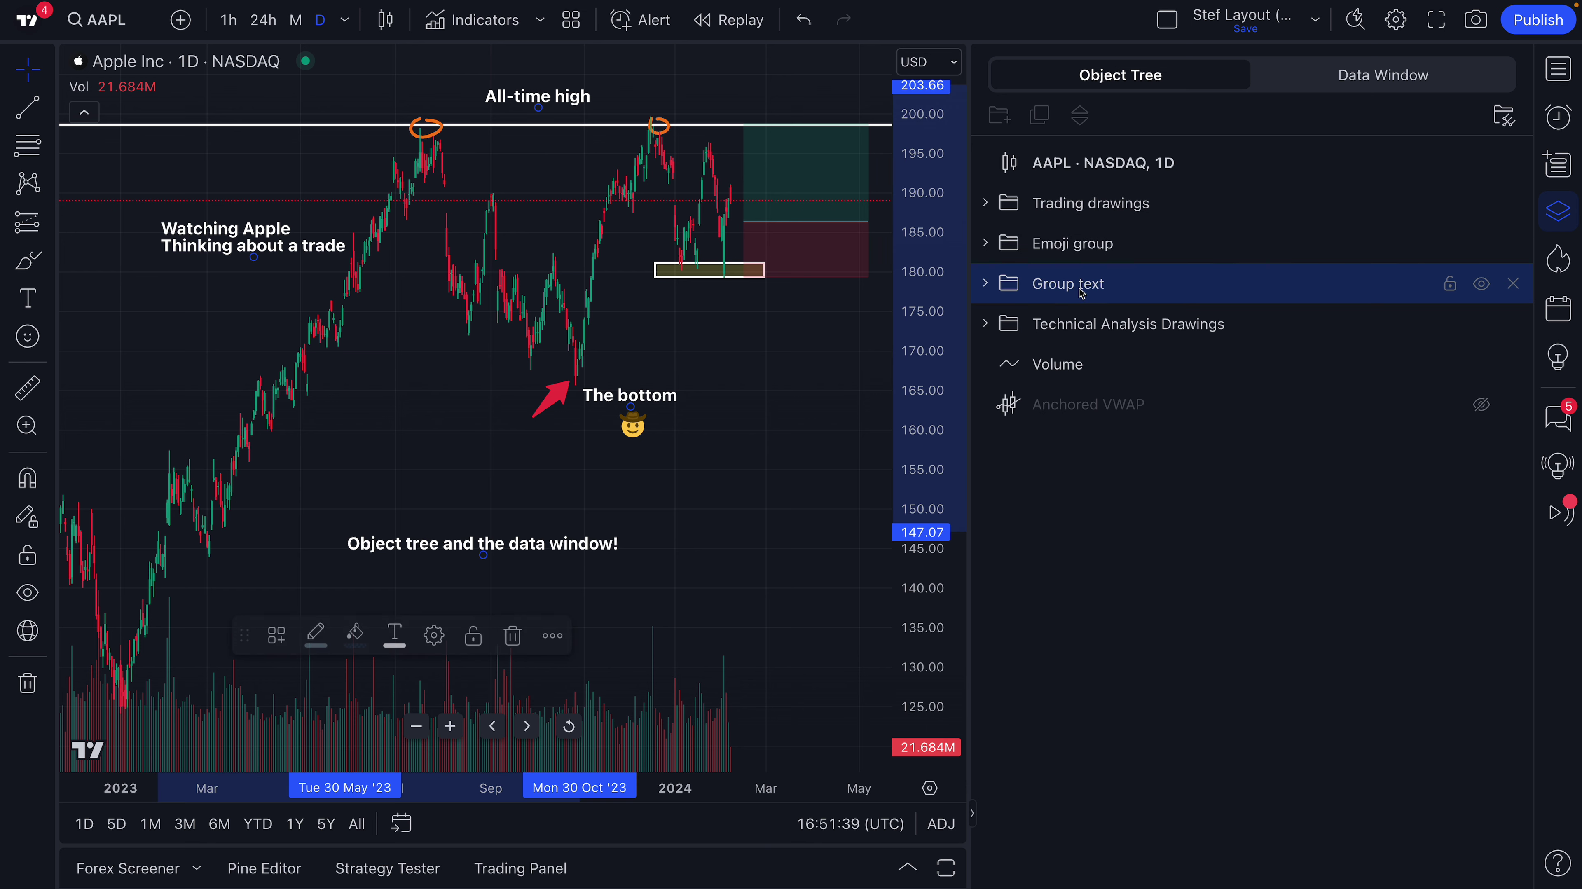
click(985, 283)
click(1102, 323)
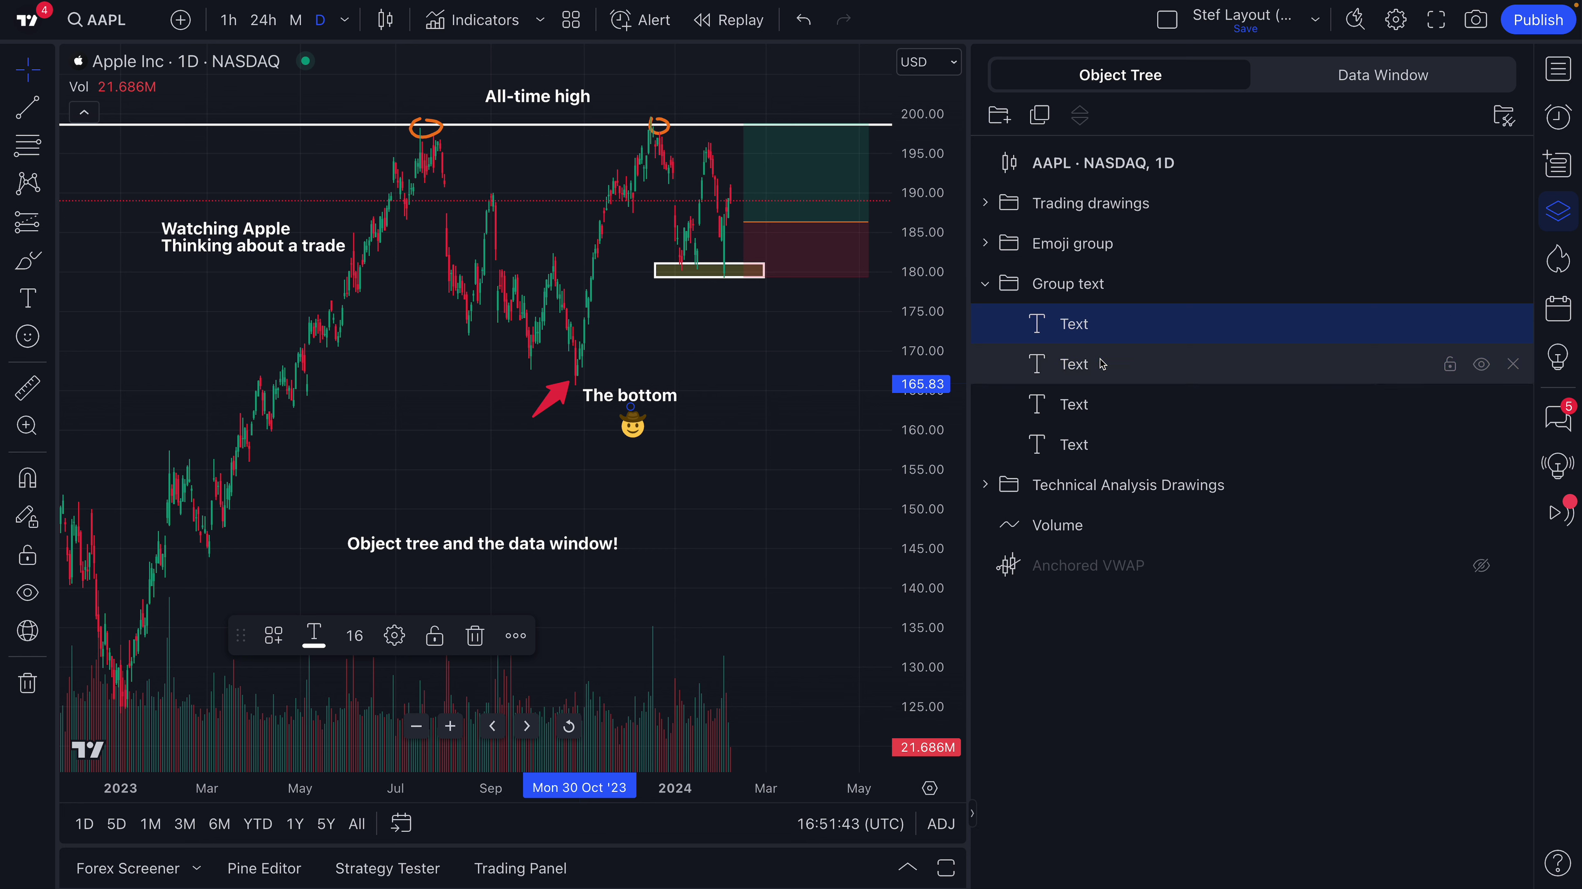
click(1098, 364)
click(1096, 444)
click(1099, 325)
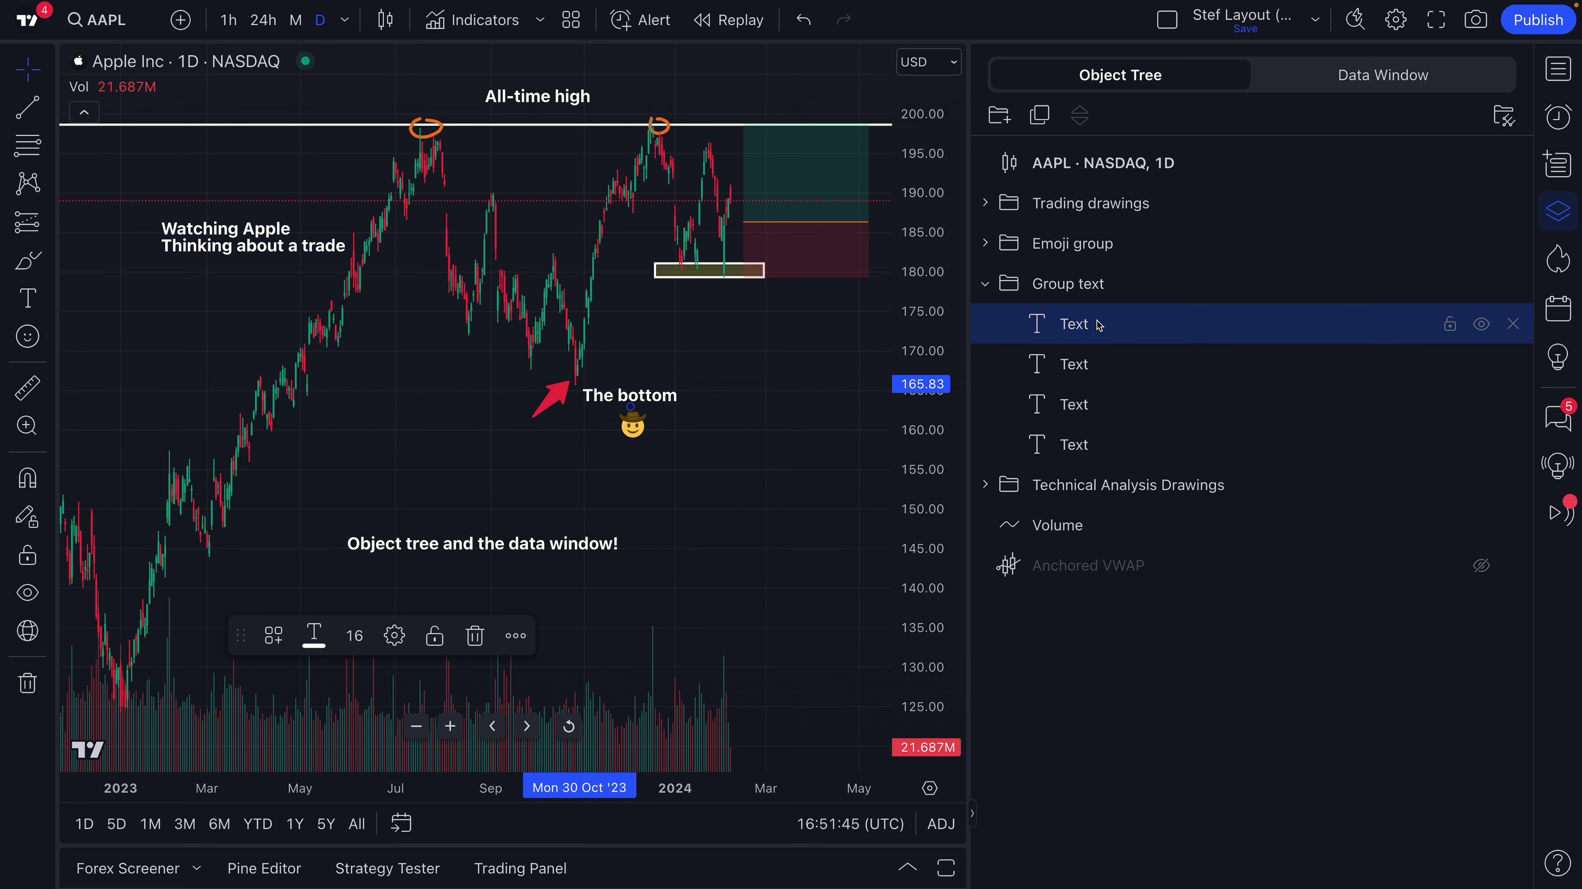
Examine the template, visual order, sync and other options available for the first text entry in Group text.
right_click(1096, 330)
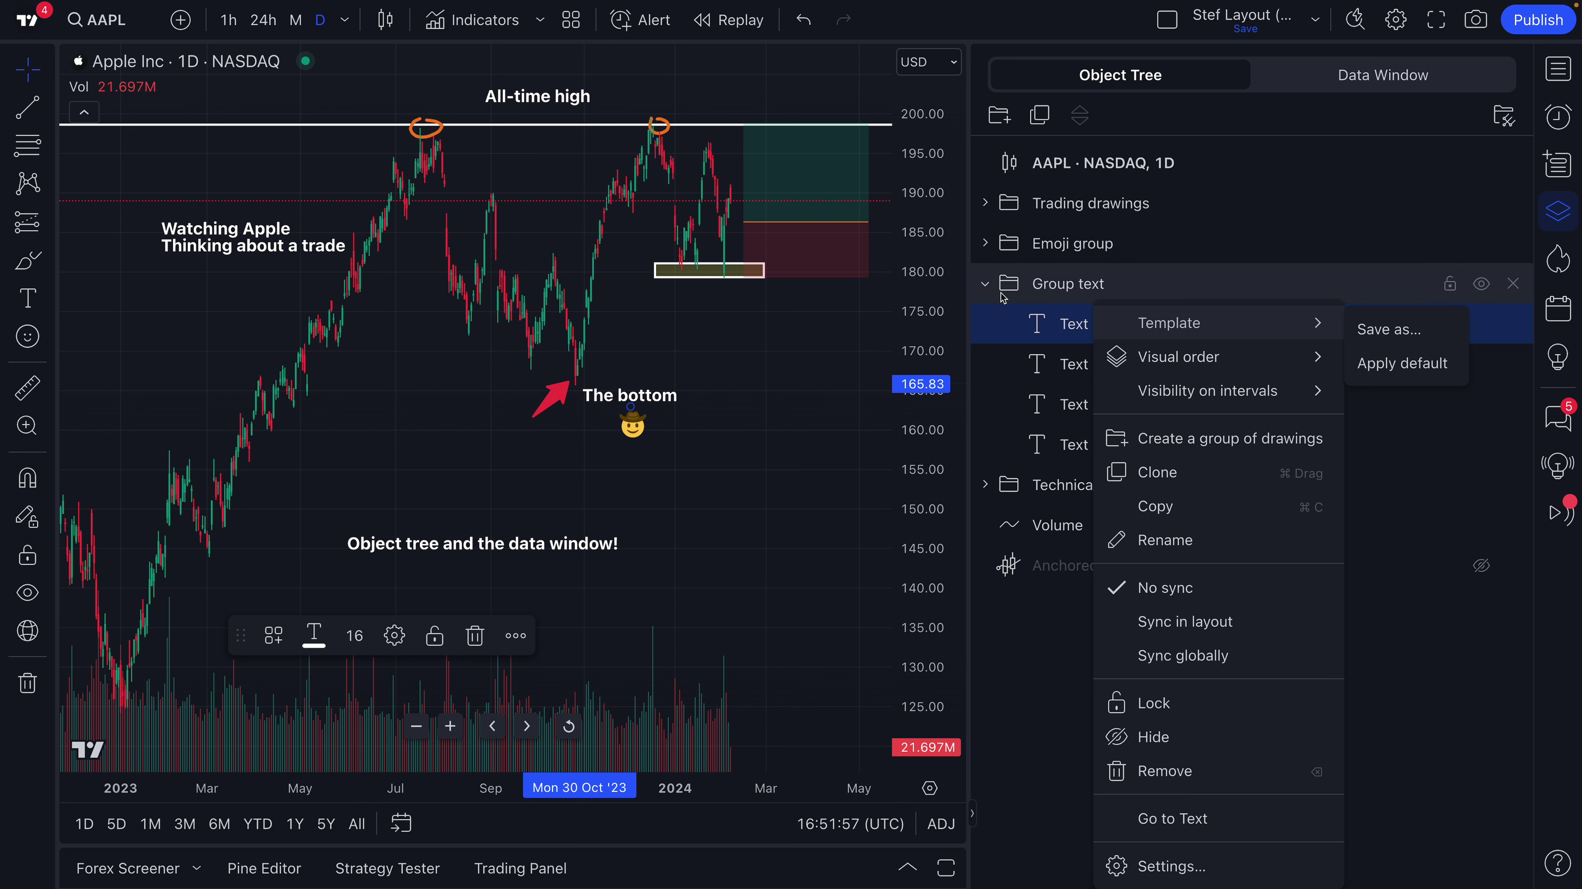
click(985, 284)
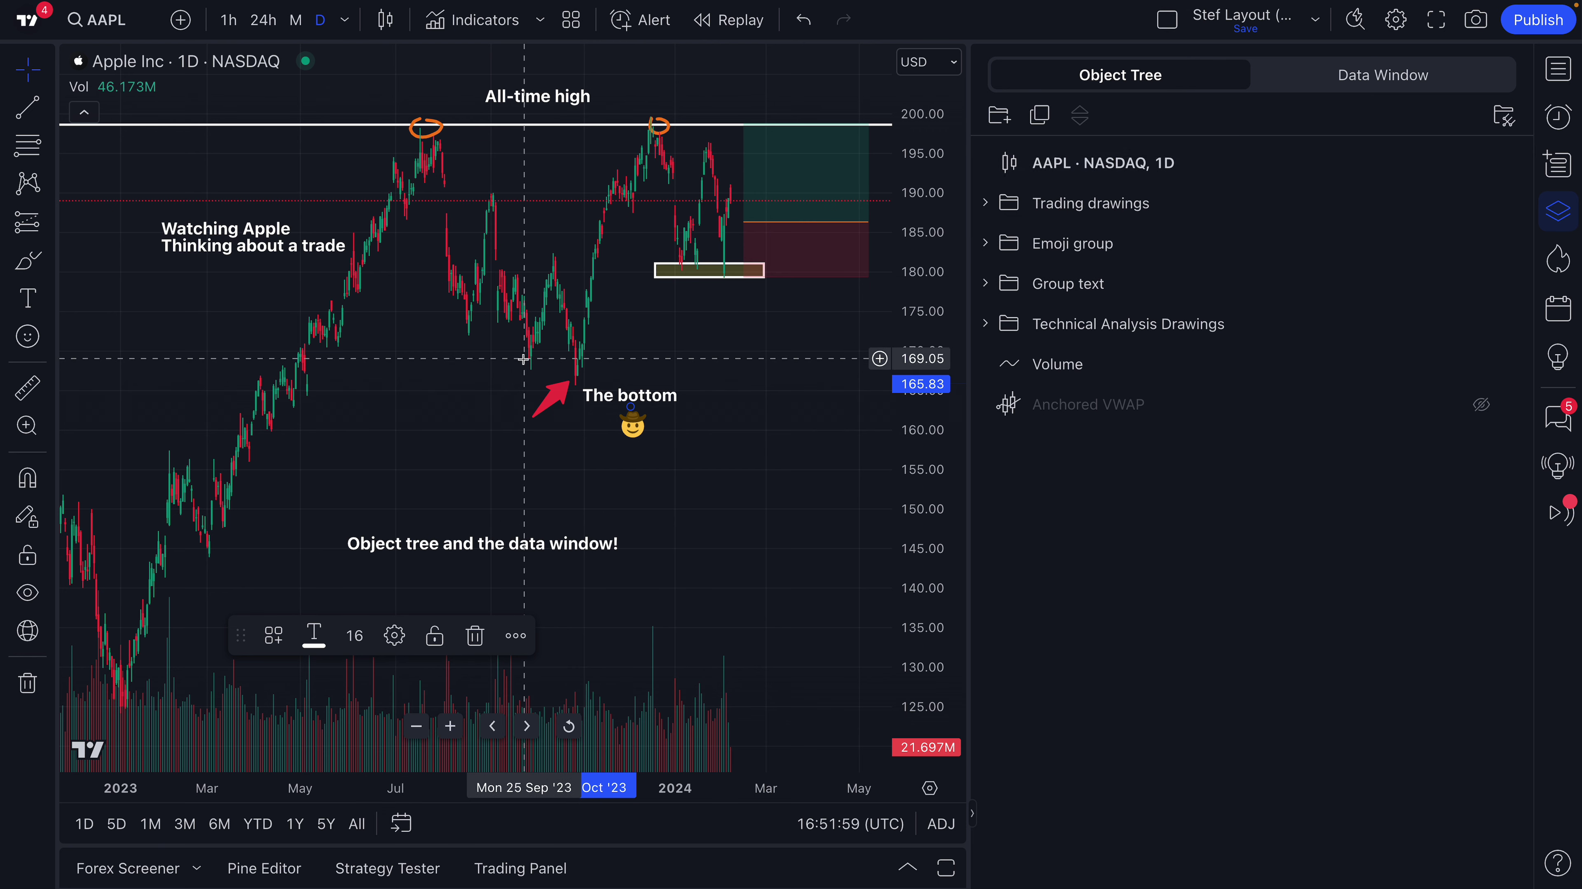
click(987, 284)
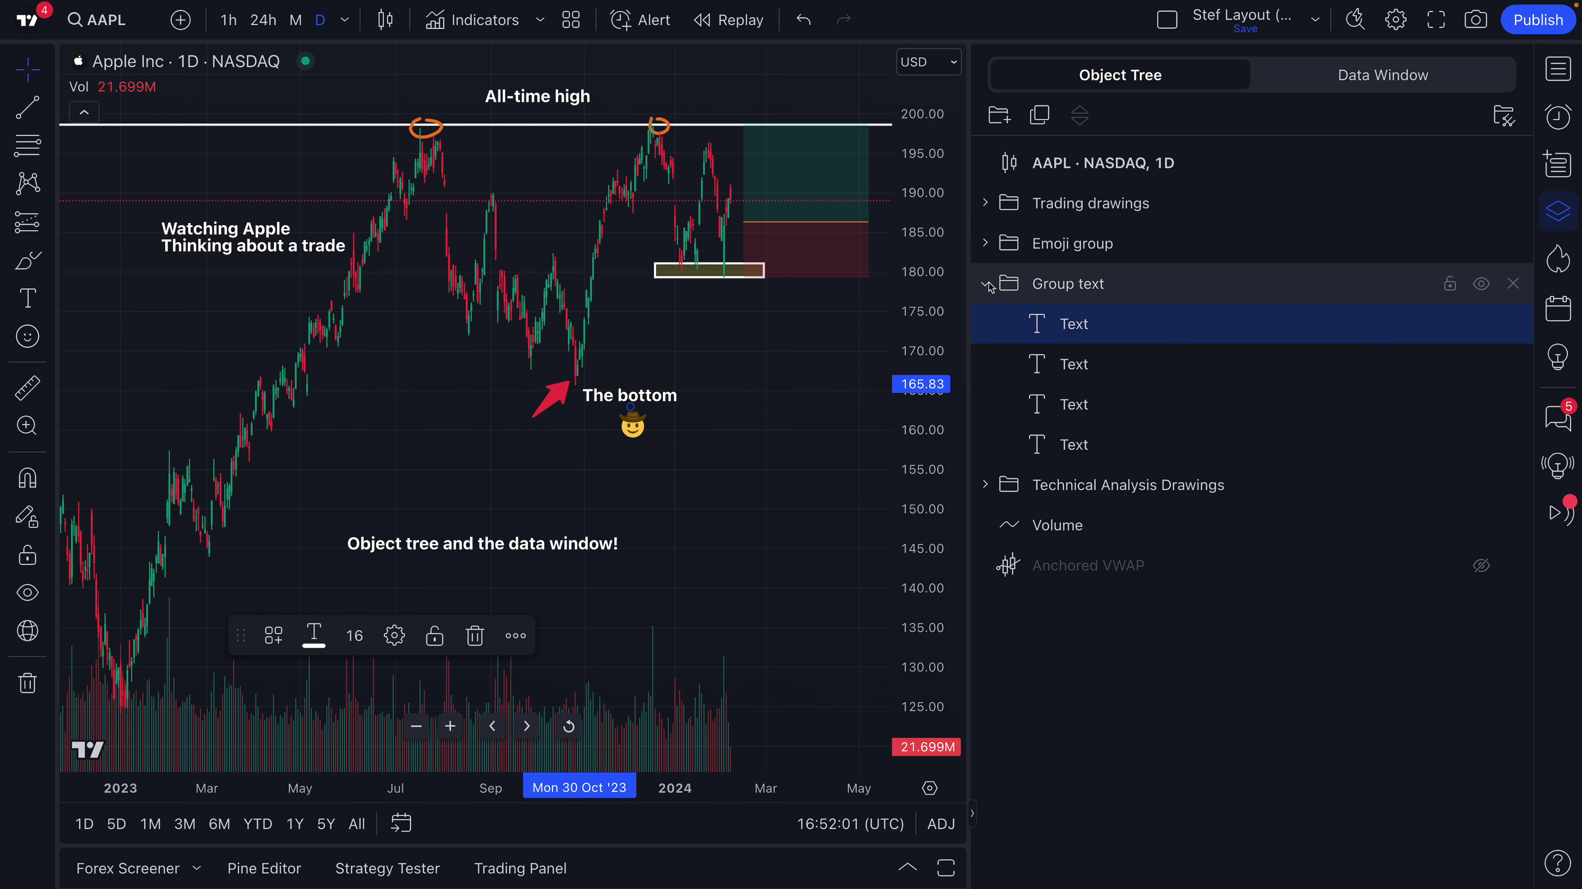
right_click(1081, 328)
mouse_move(1081, 328)
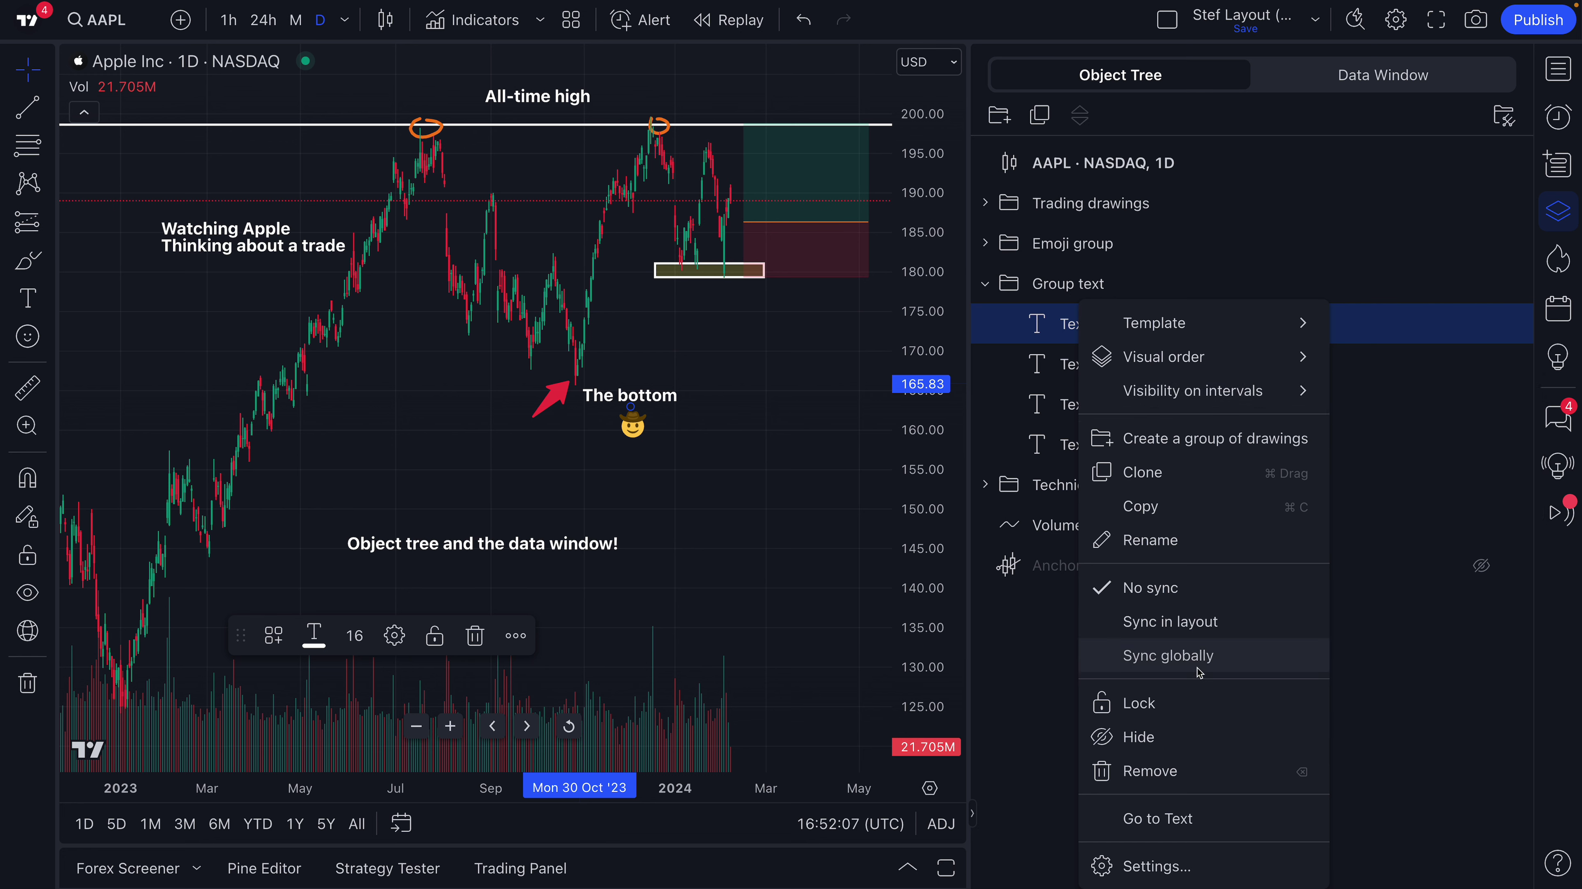
mouse_move(1163, 327)
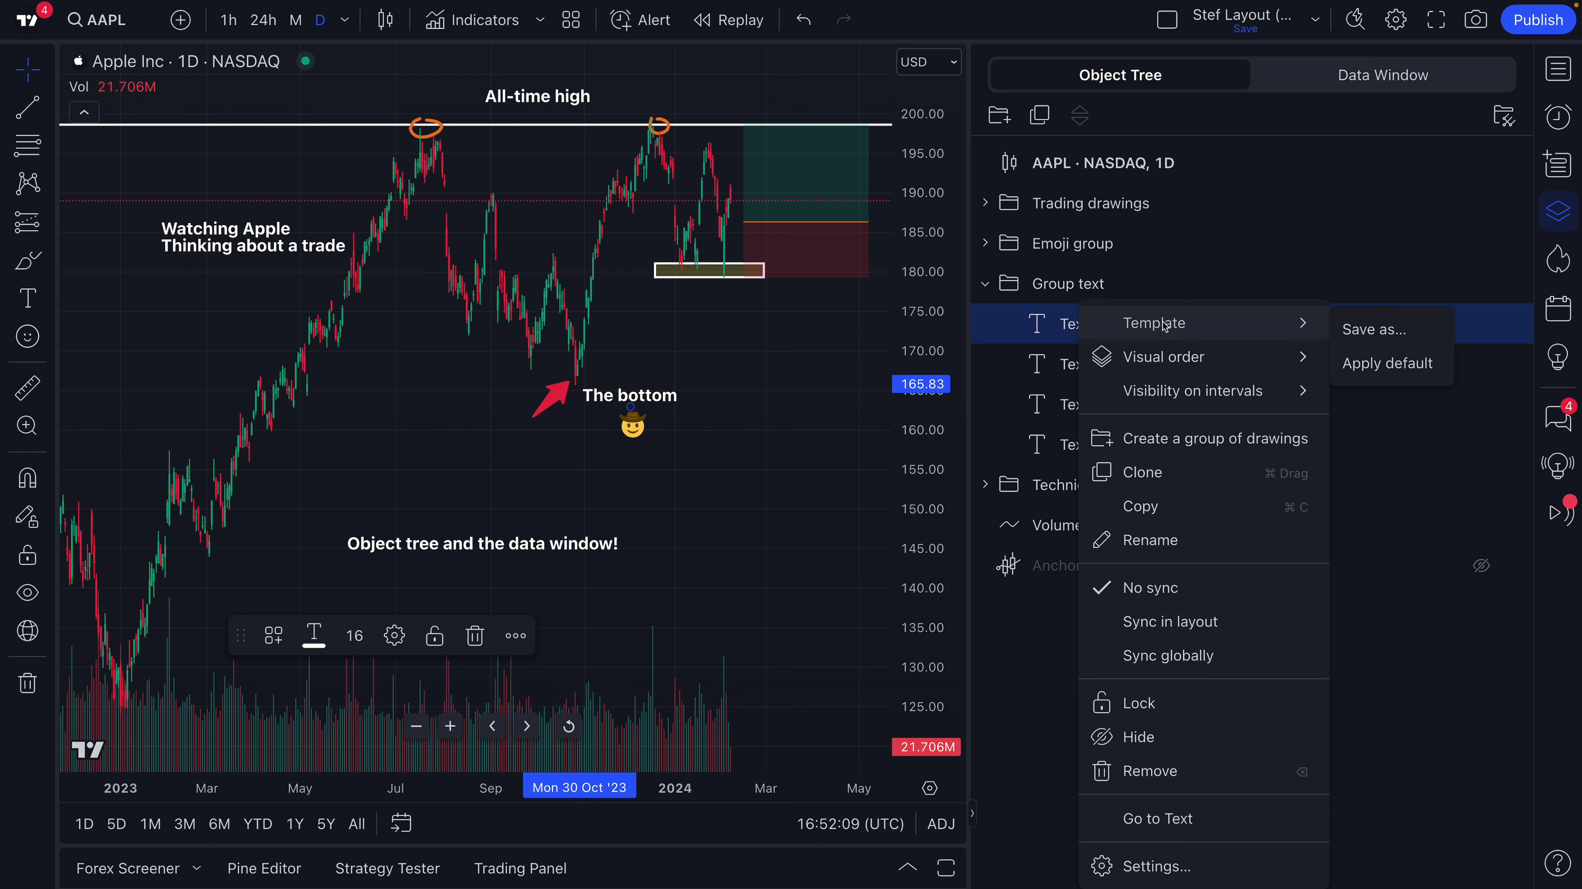
click(709, 441)
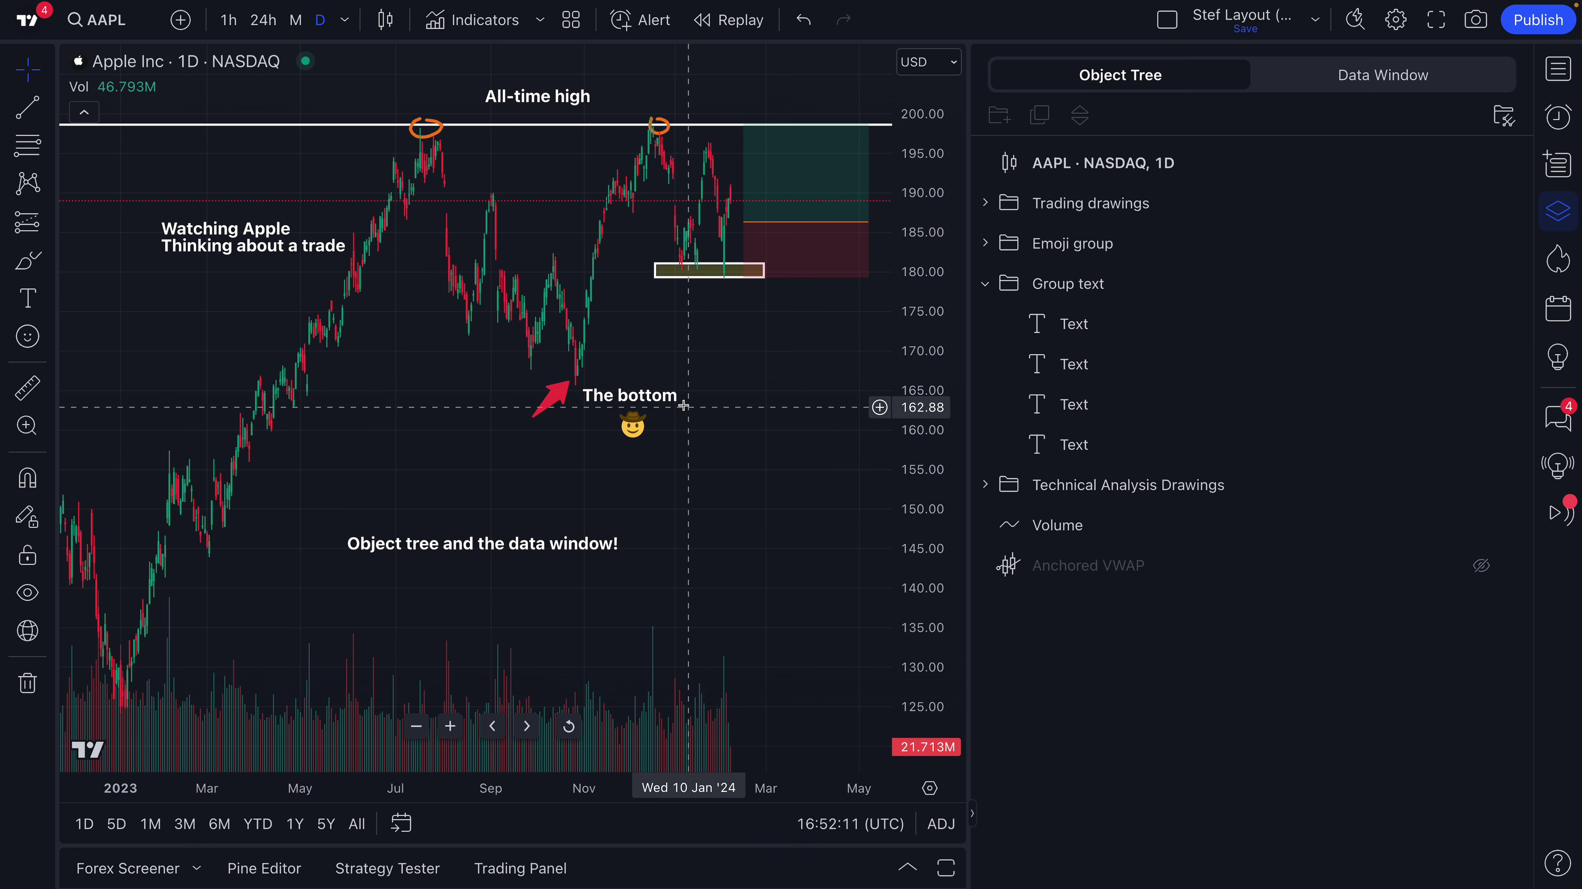
Raise "The bottom" text slightly so it sits beside the red arrow's tip, and view its settings without changing them.
drag(673, 398, 669, 380)
click(664, 384)
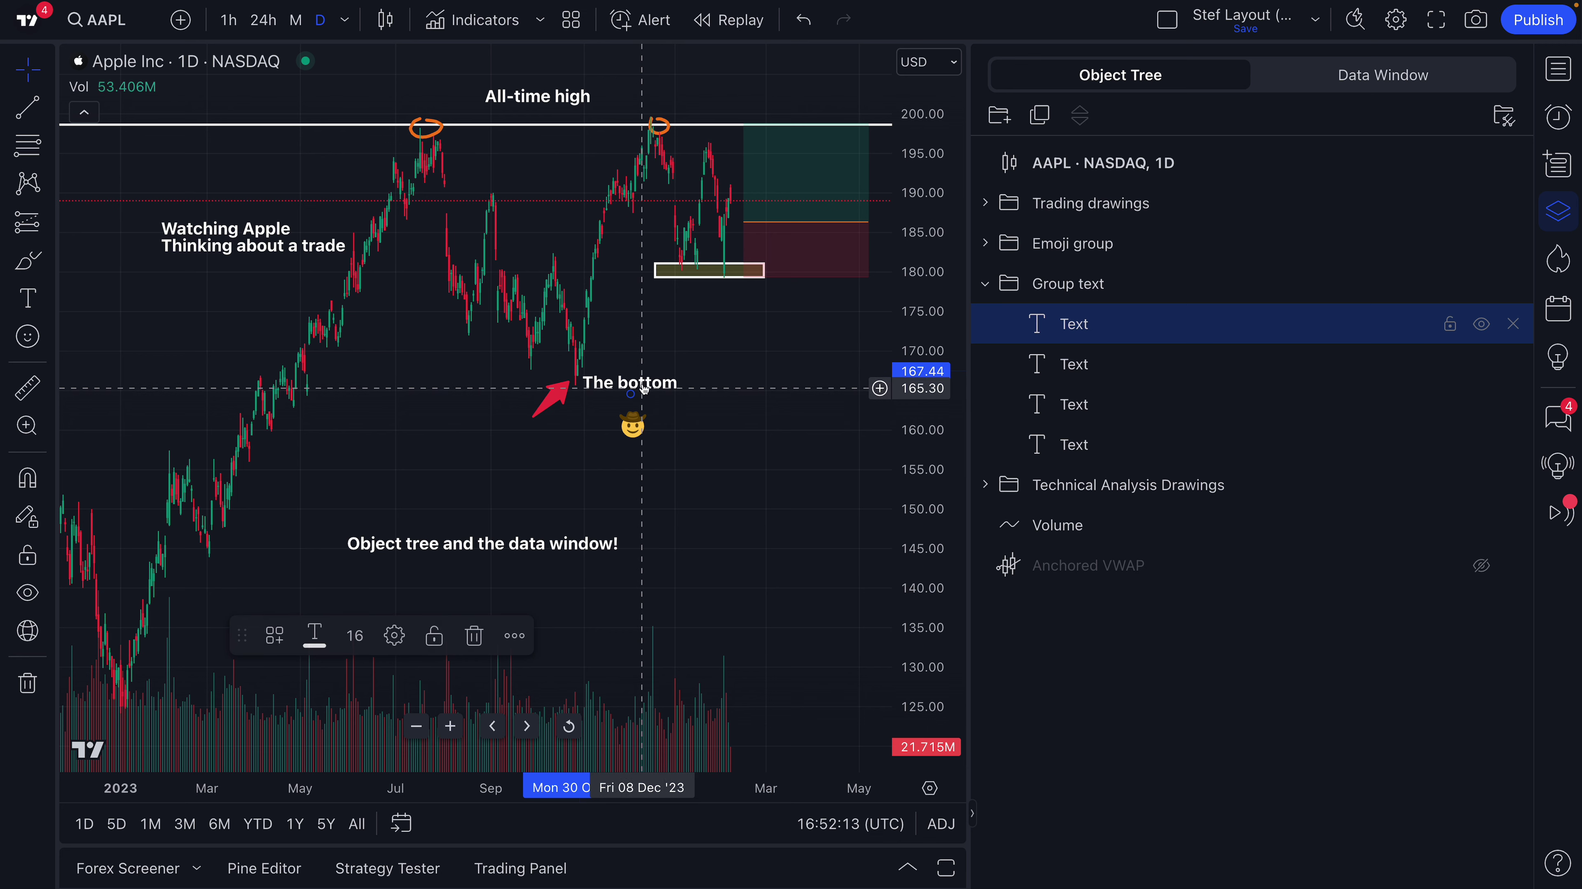
right_click(608, 390)
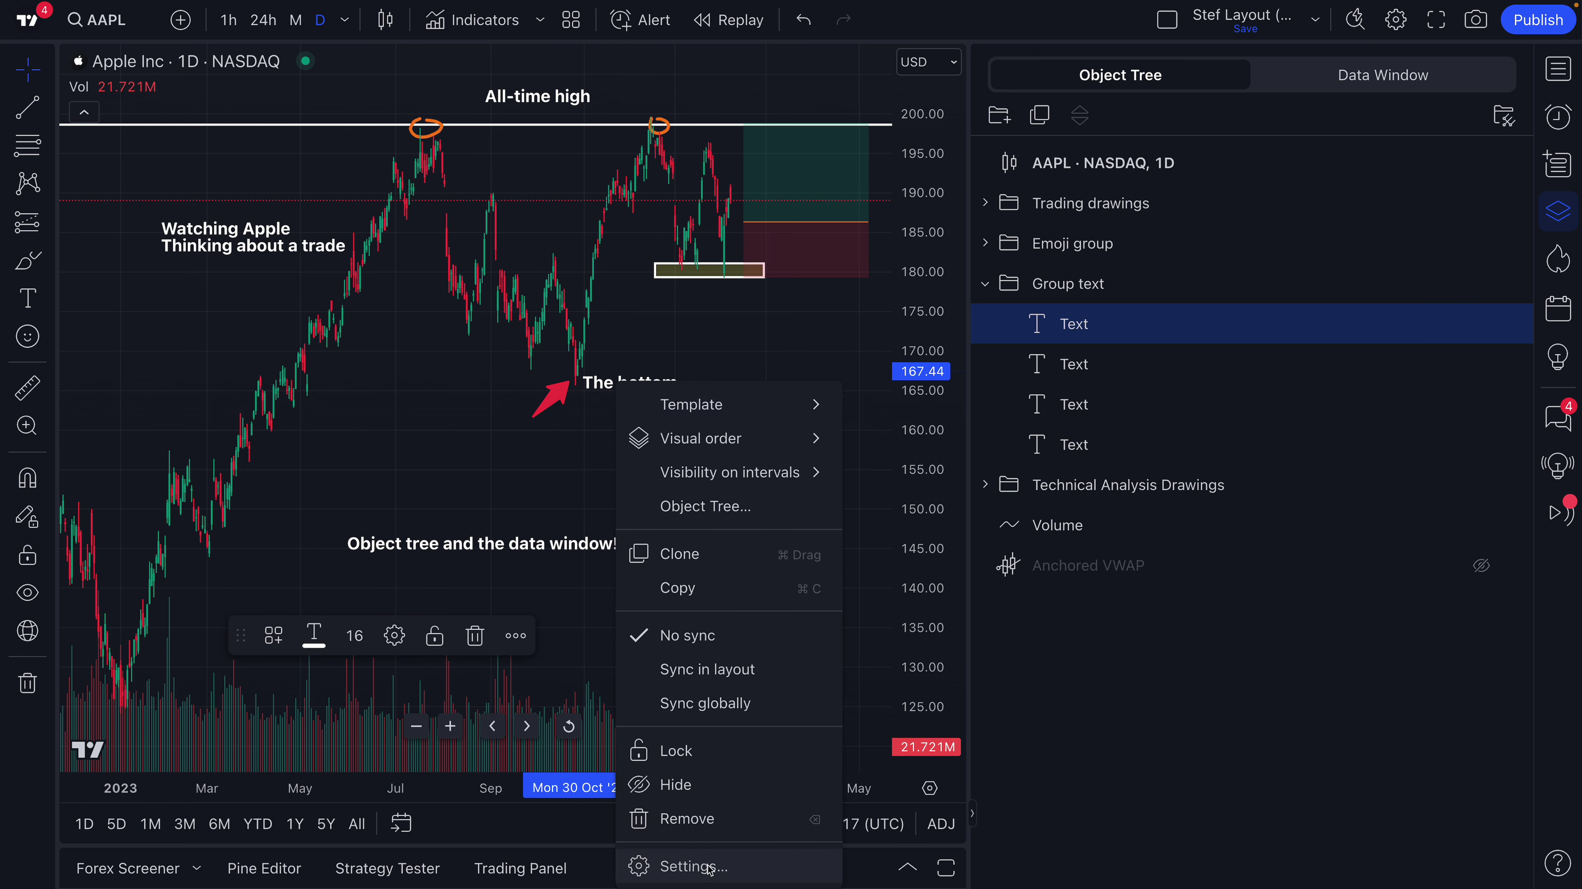
click(693, 866)
click(954, 164)
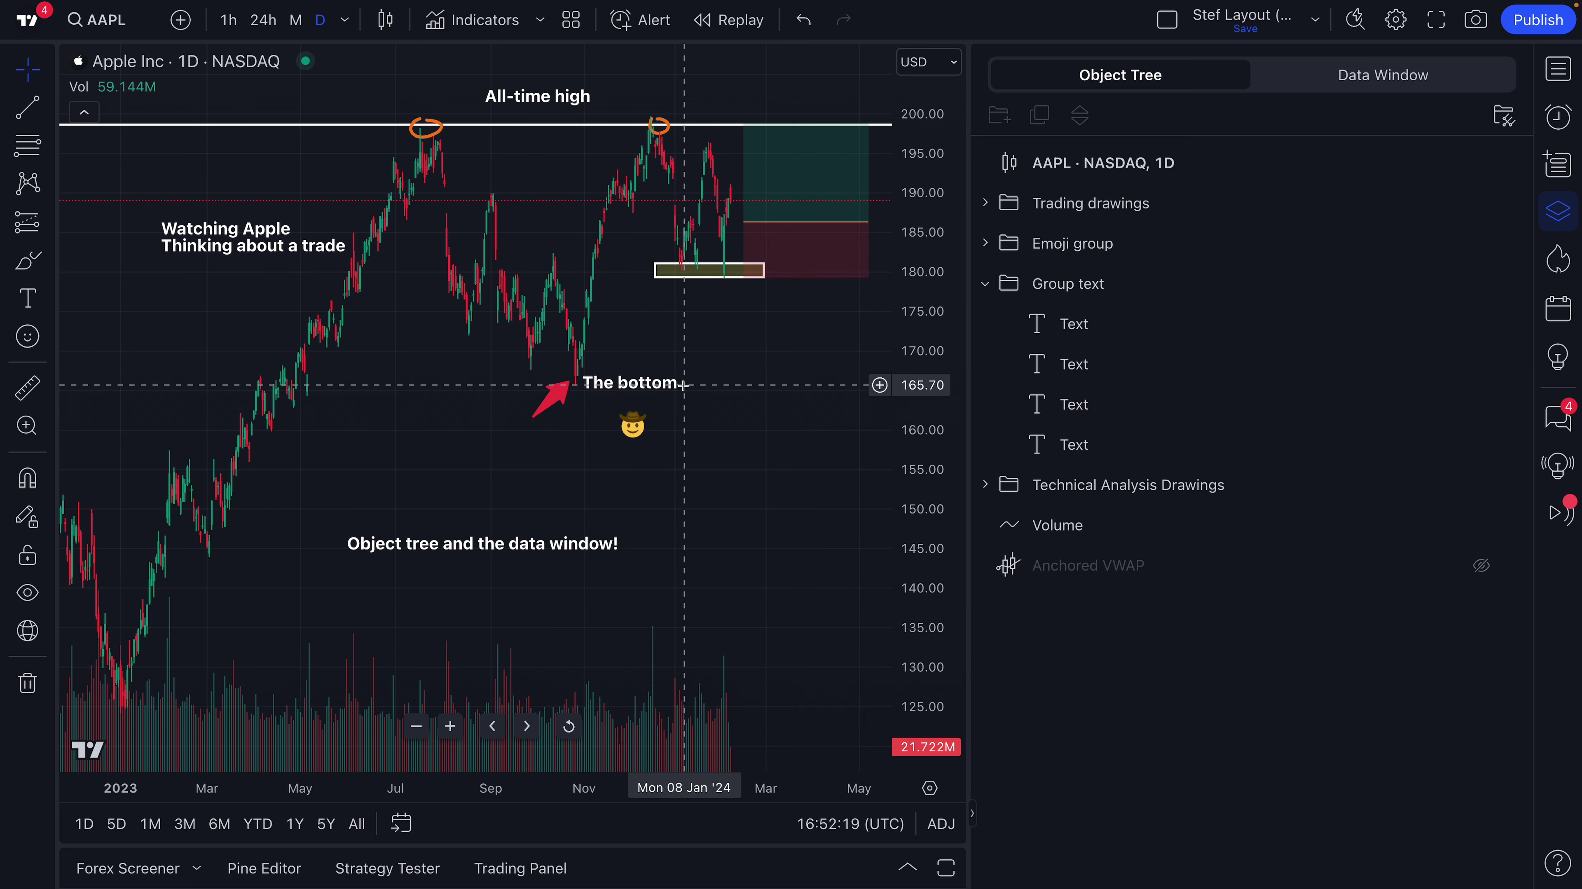
click(987, 285)
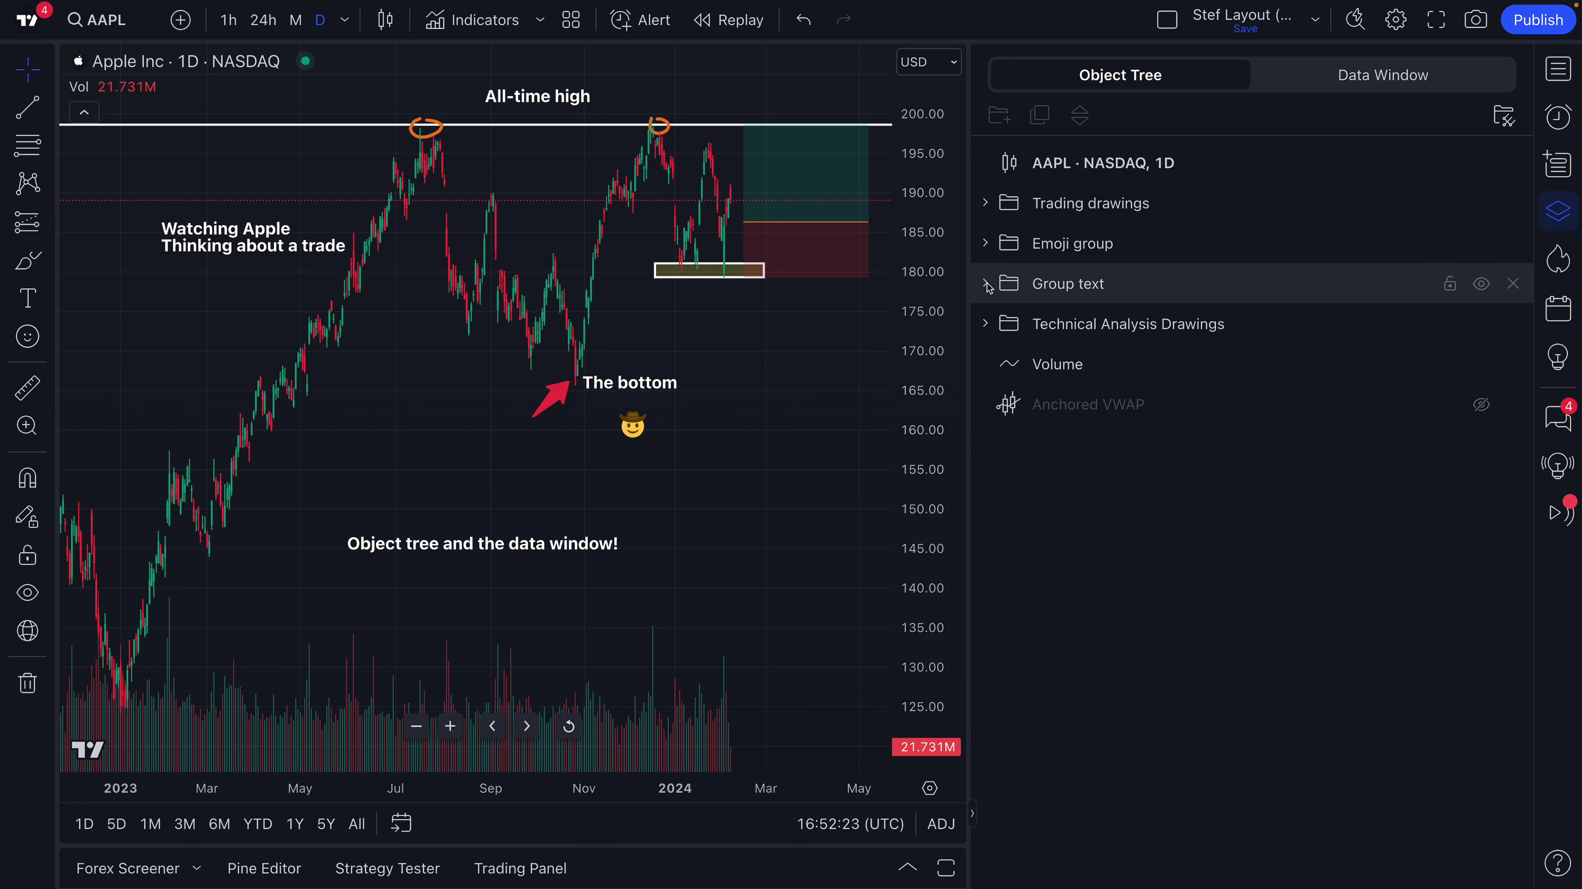
click(986, 284)
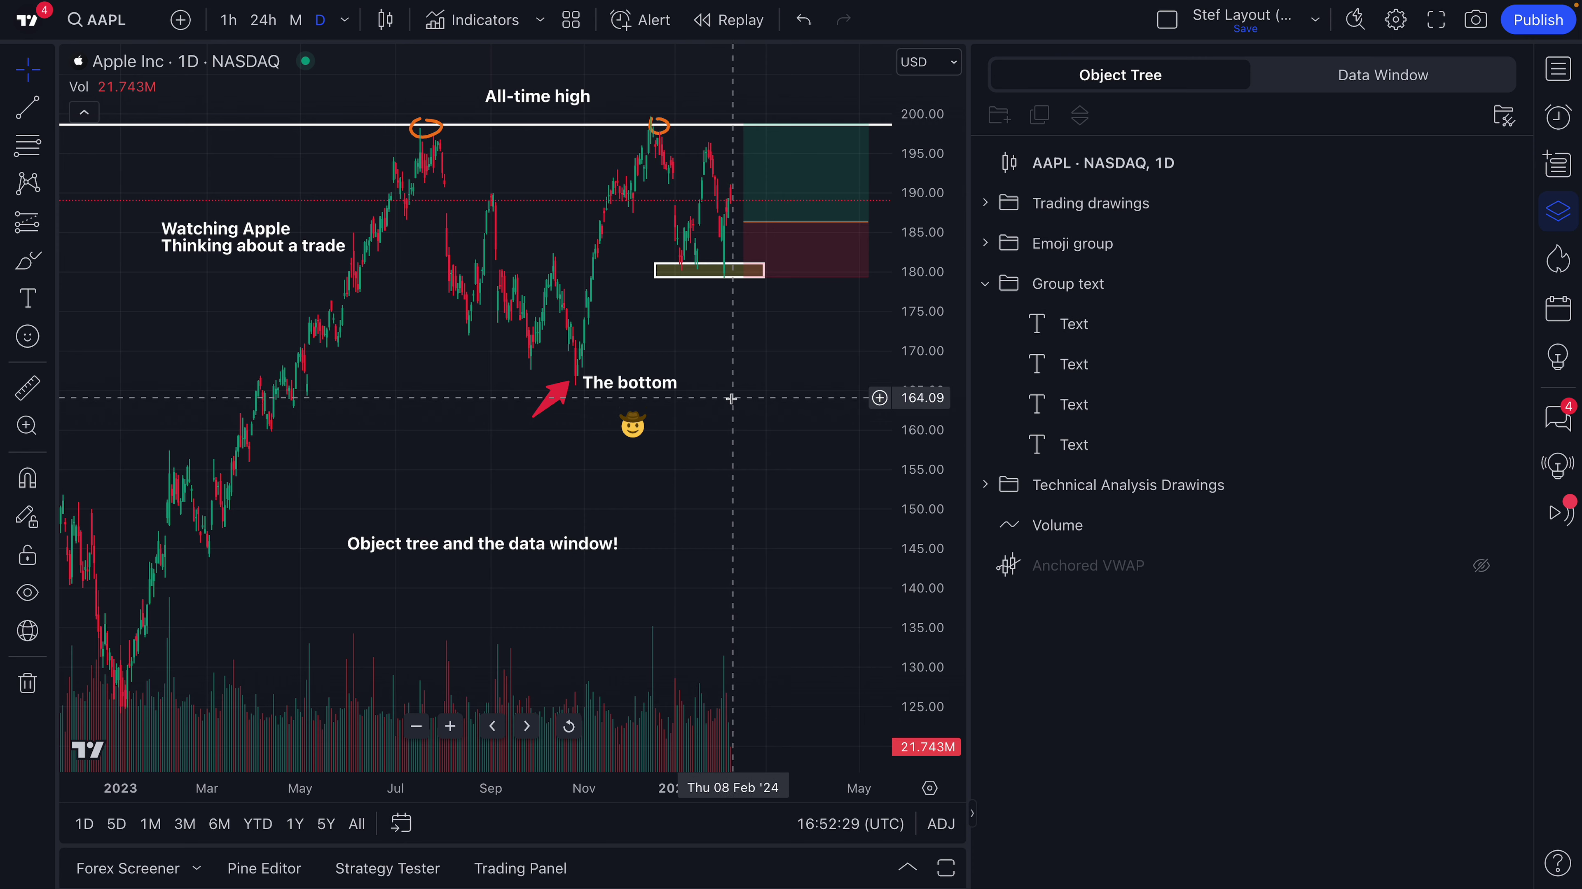
Draw a path with the Path tool along Apple's 2021 swings, from the January high to above the August price action.
scroll(431, 428, down, 3)
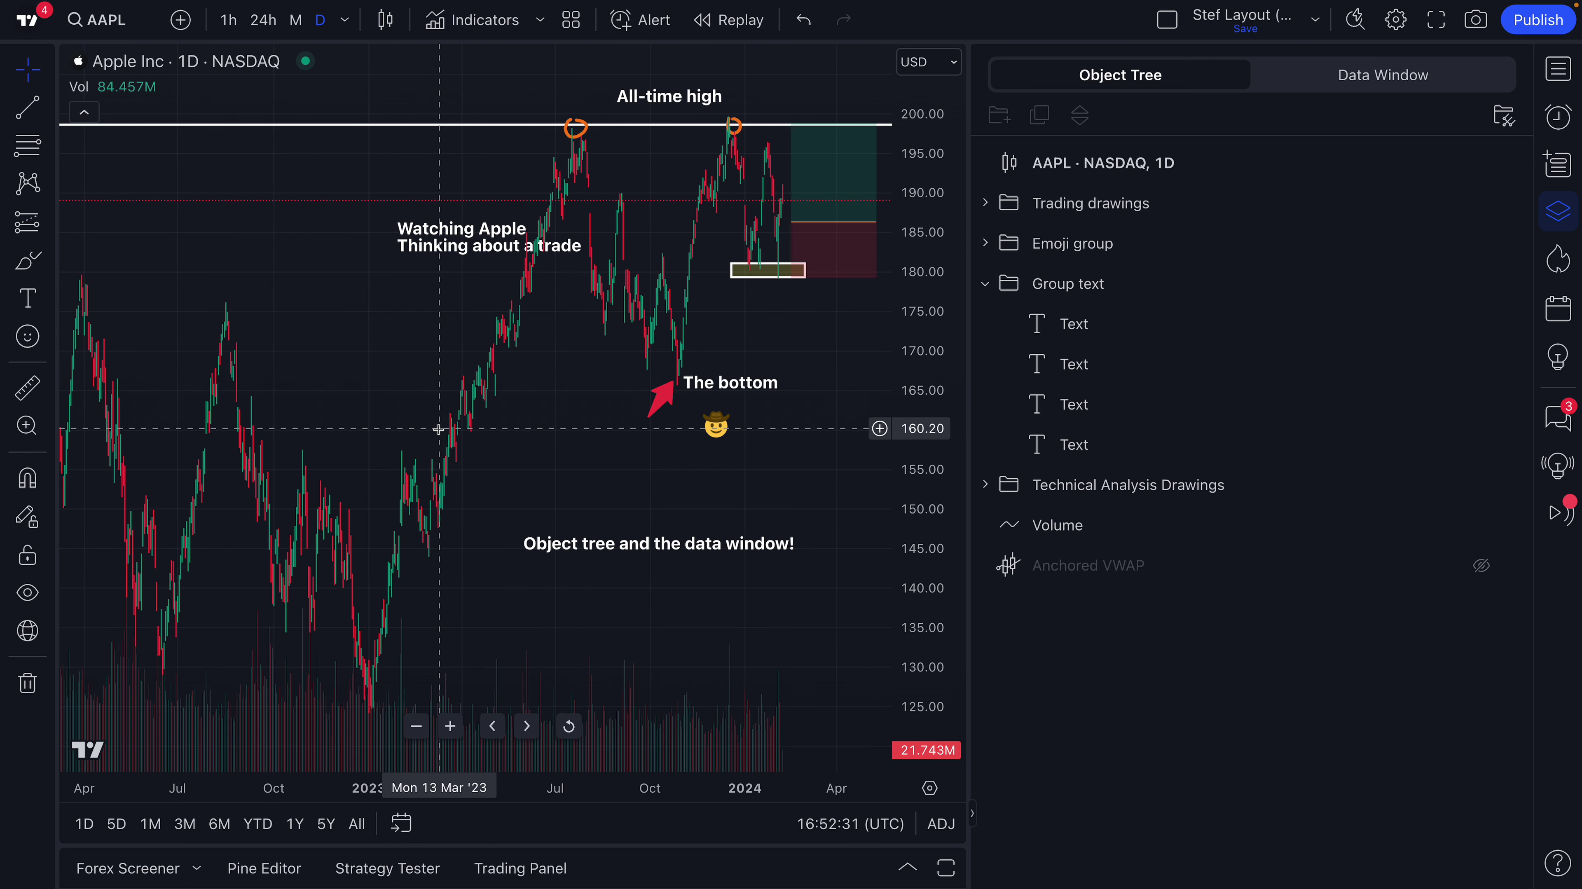
scroll(305, 504, down, 4)
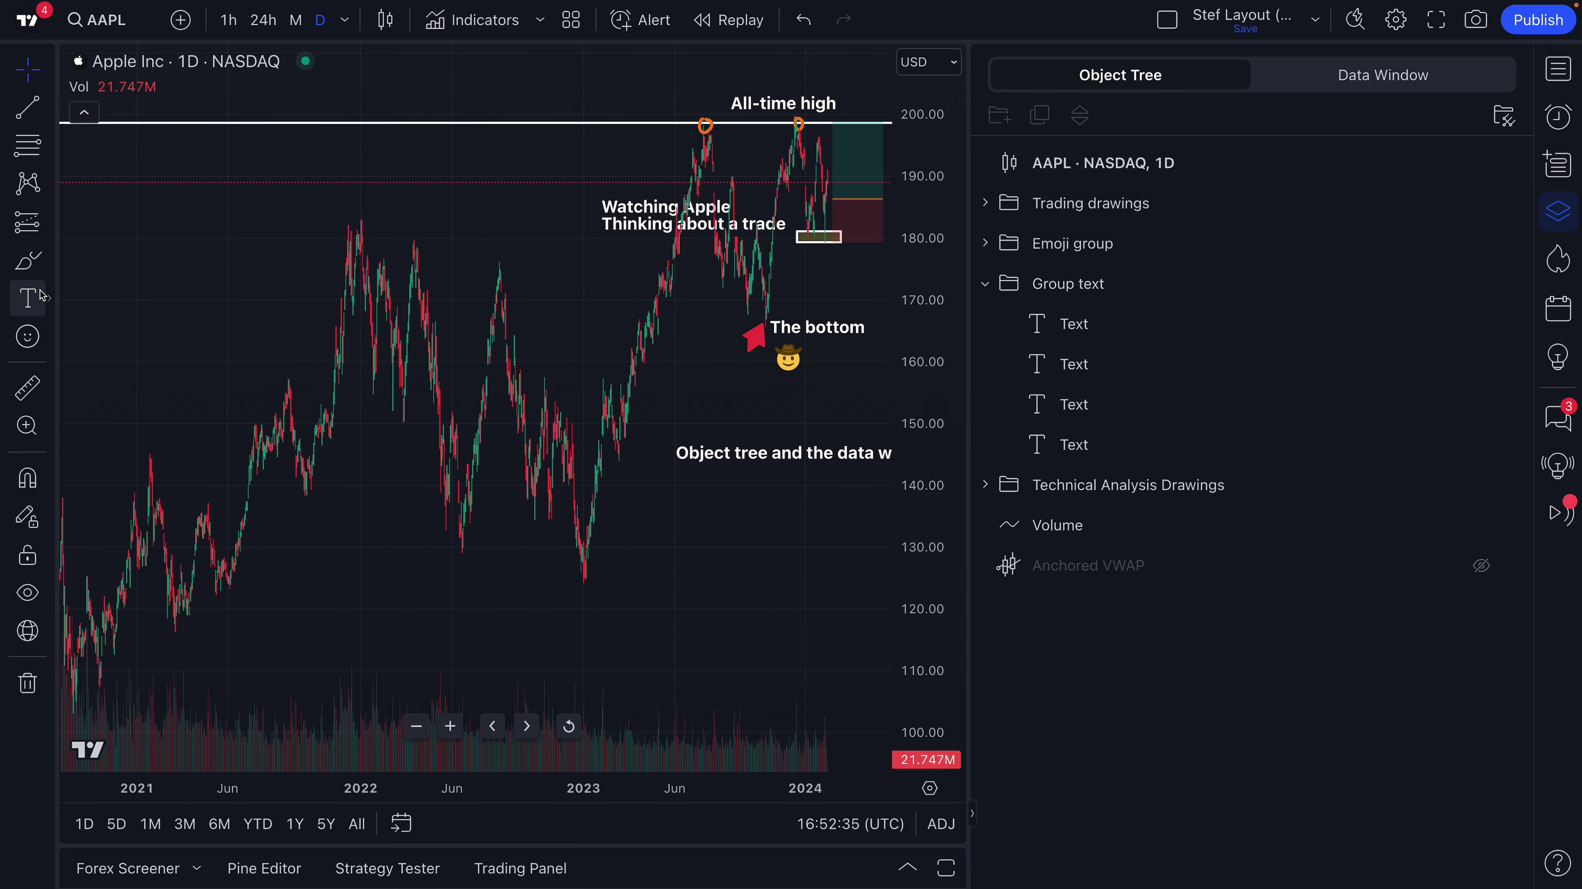
click(49, 261)
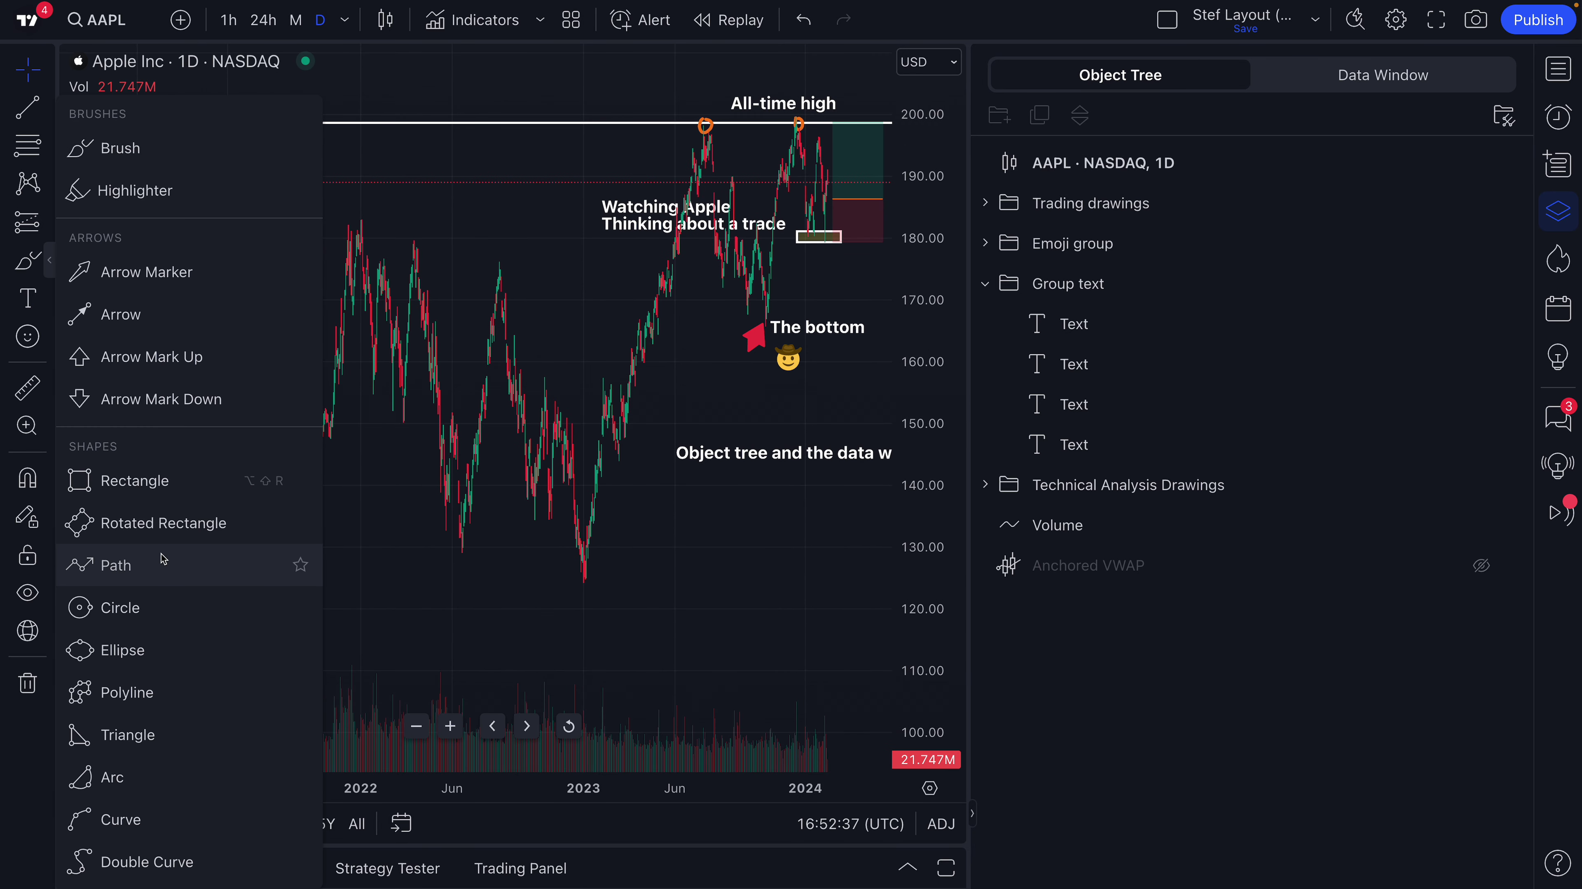
click(144, 577)
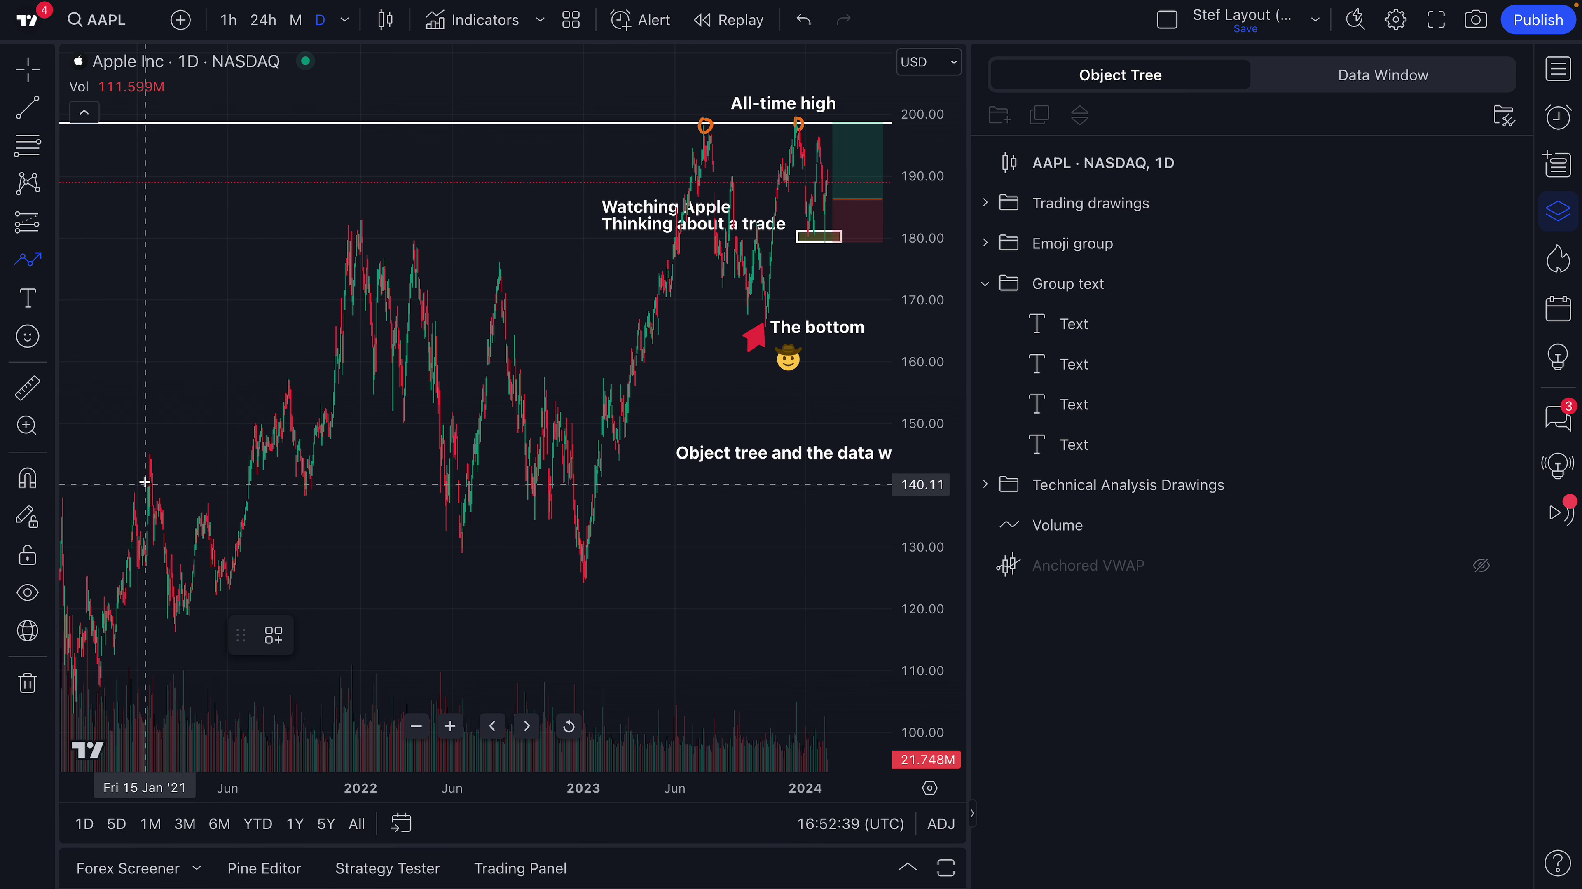
click(147, 457)
double_click(179, 627)
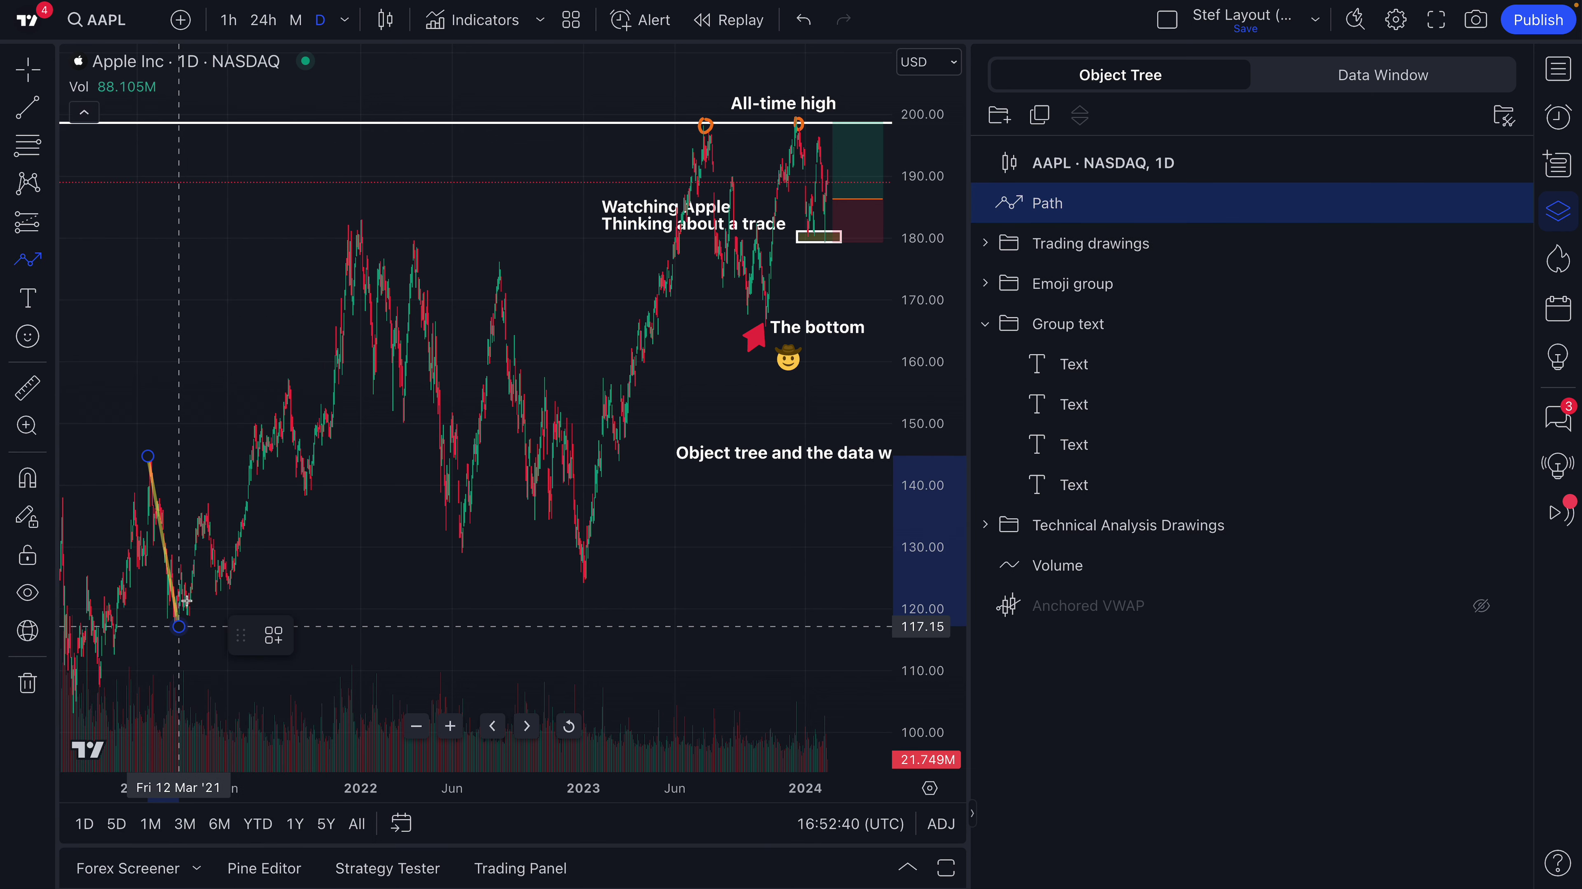
click(198, 516)
click(230, 581)
click(265, 386)
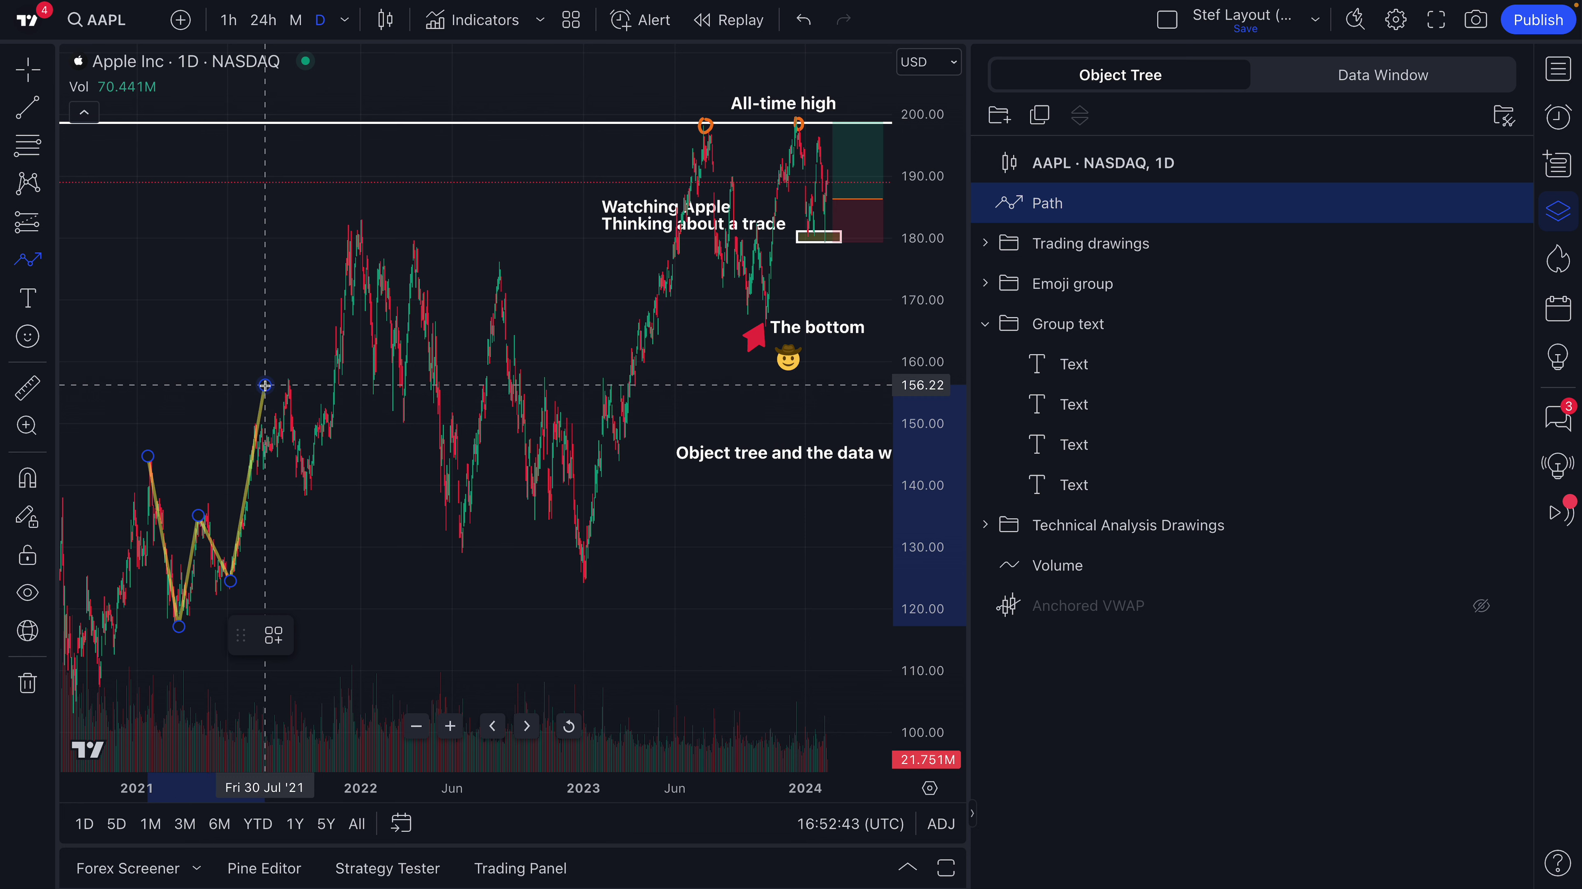
click(224, 393)
double_click(273, 336)
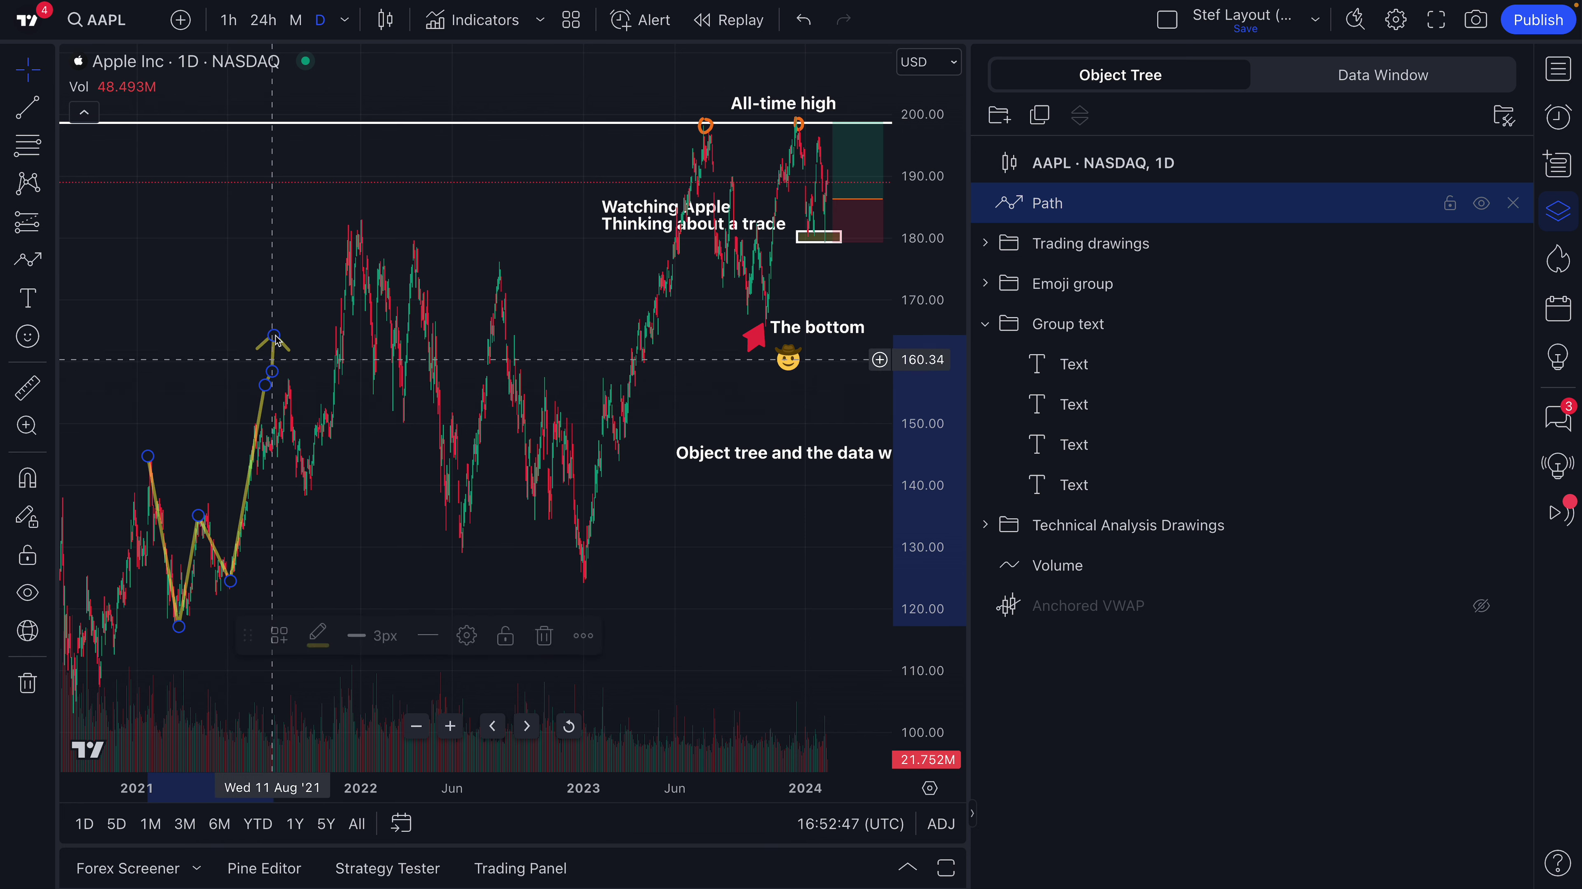
Move the path's arrow end down to about 134 at the start of November 2021.
click(273, 335)
drag(274, 335, 324, 523)
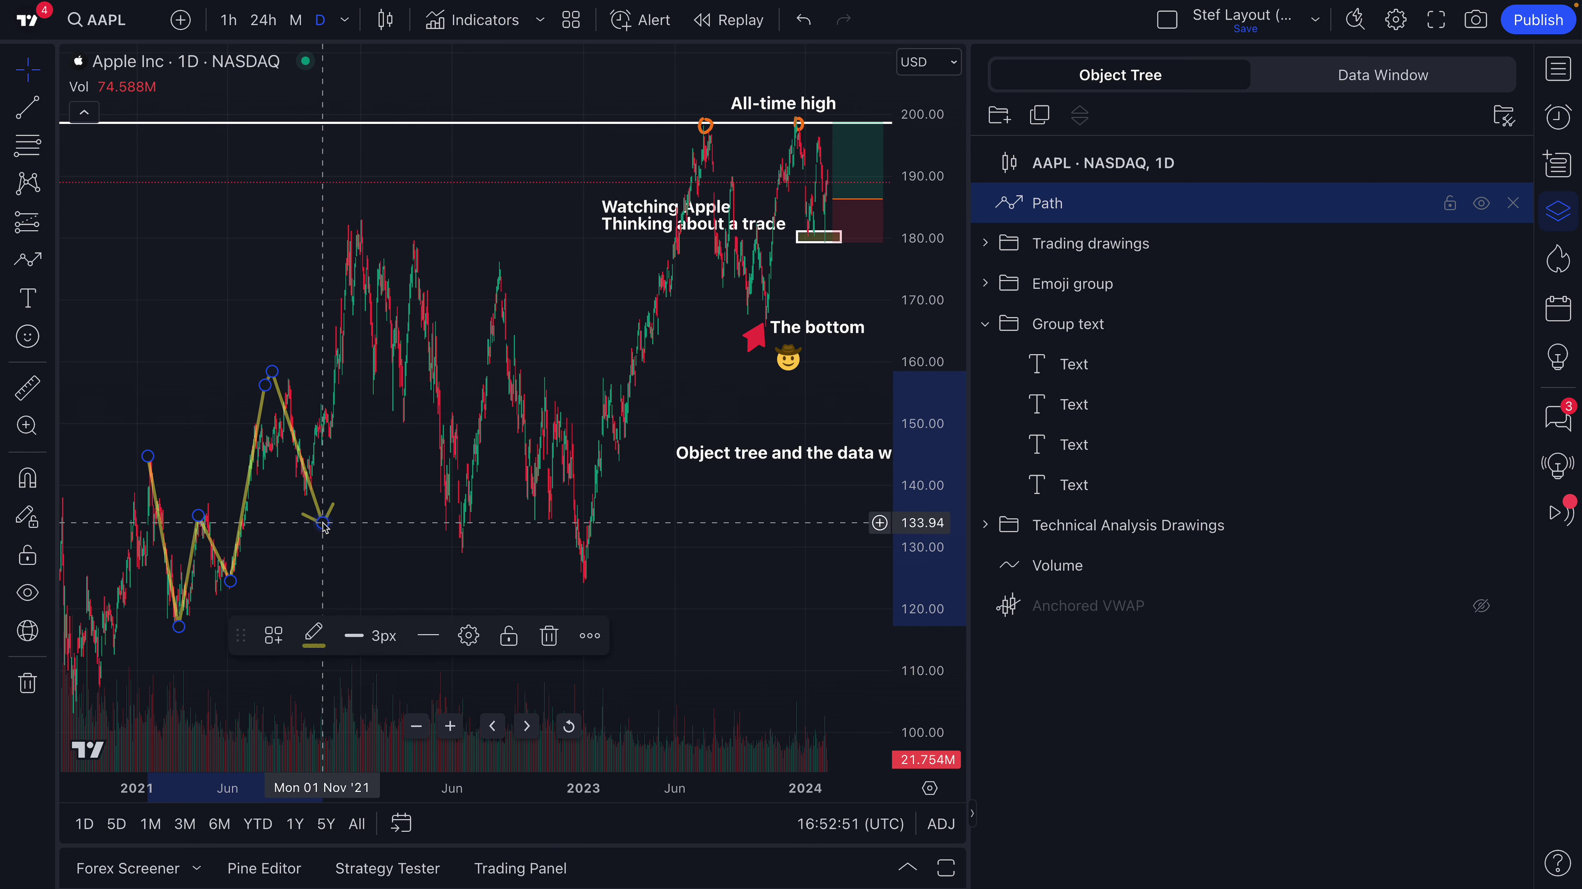
click(339, 399)
Restyle the path's line as white with full opacity and the thickest 4px width.
double_click(273, 374)
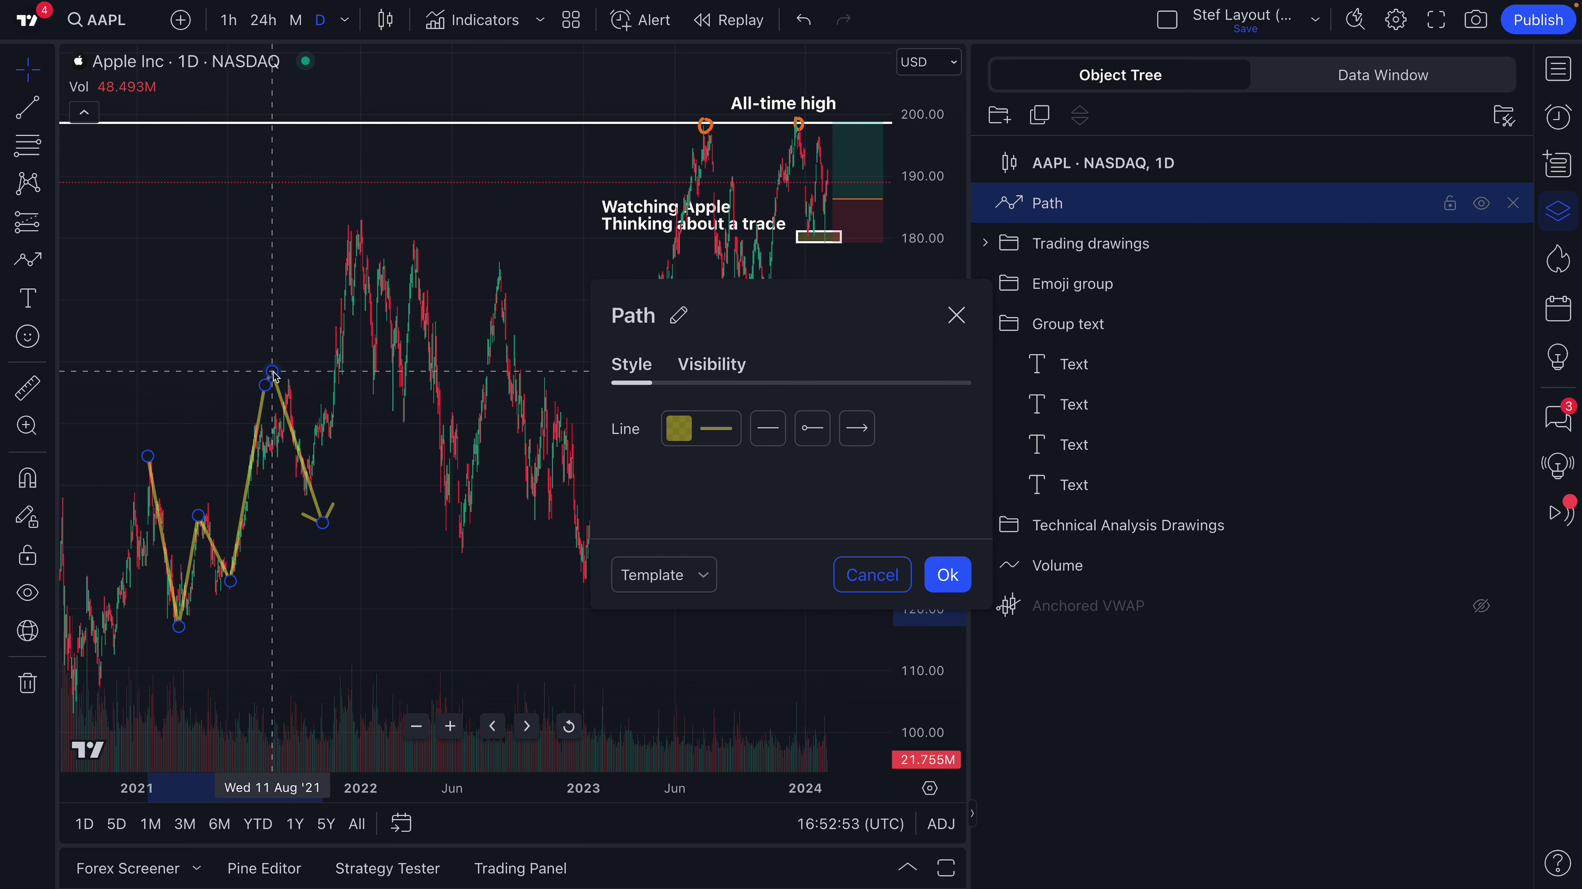
click(716, 430)
click(683, 469)
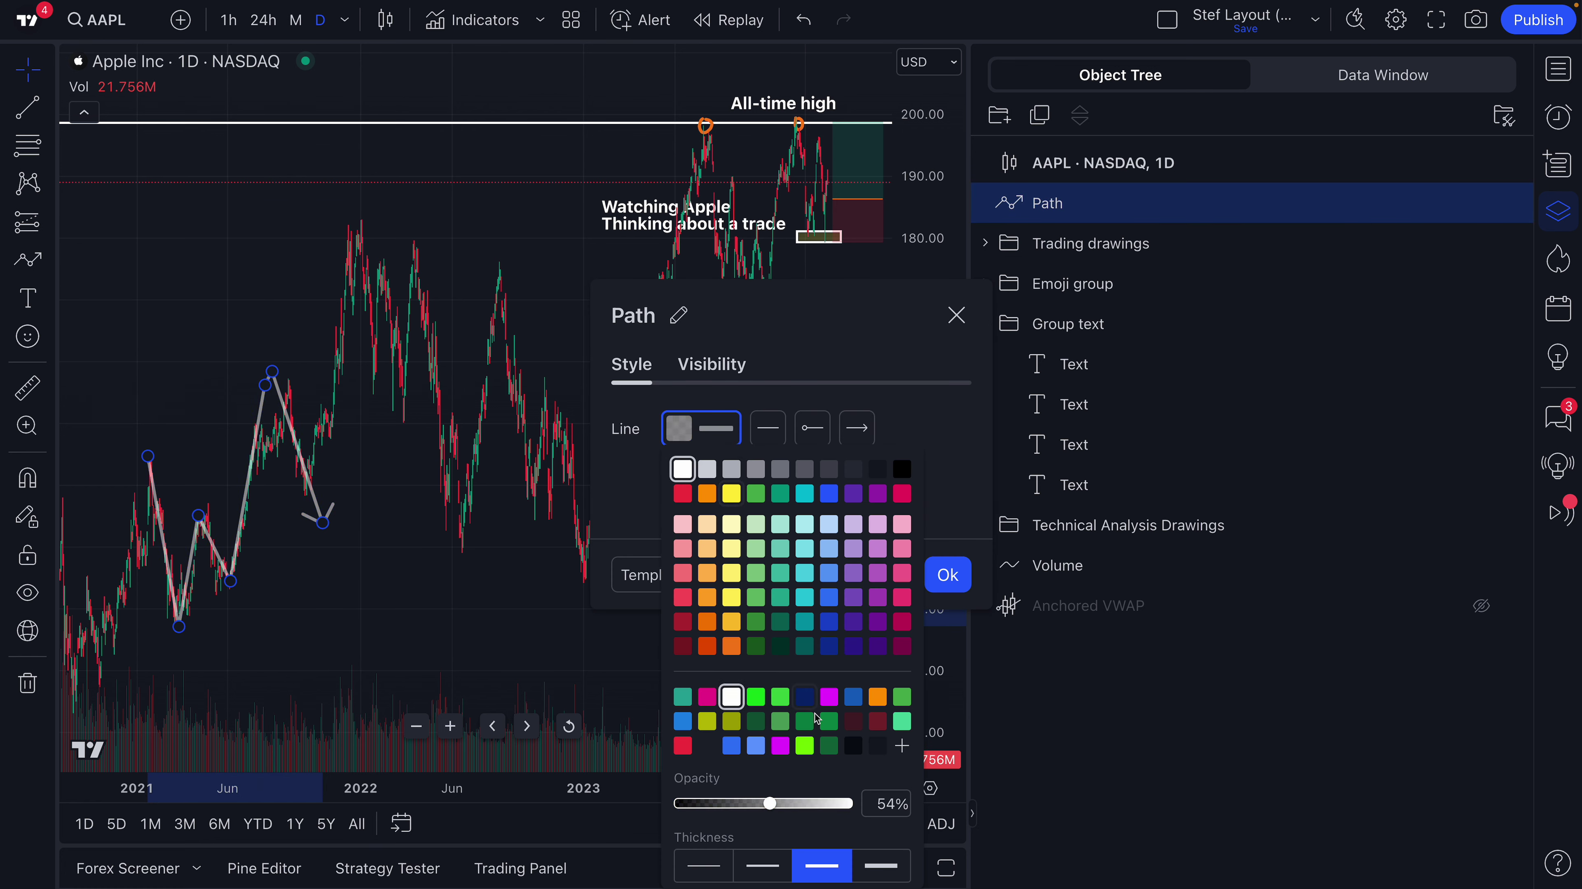
click(882, 866)
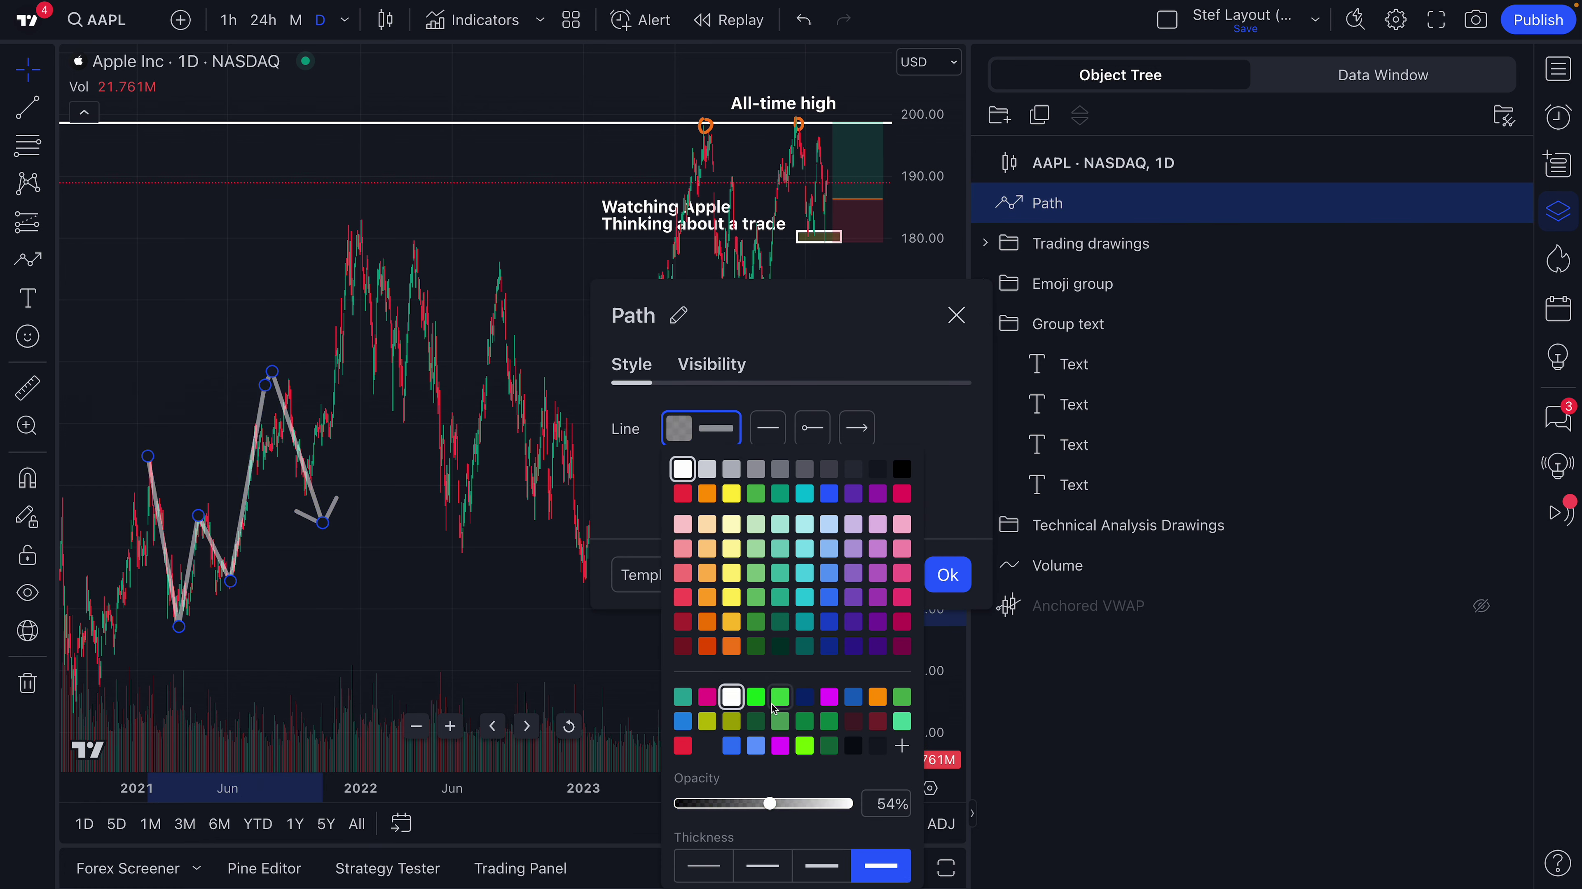
drag(771, 804, 879, 804)
click(957, 315)
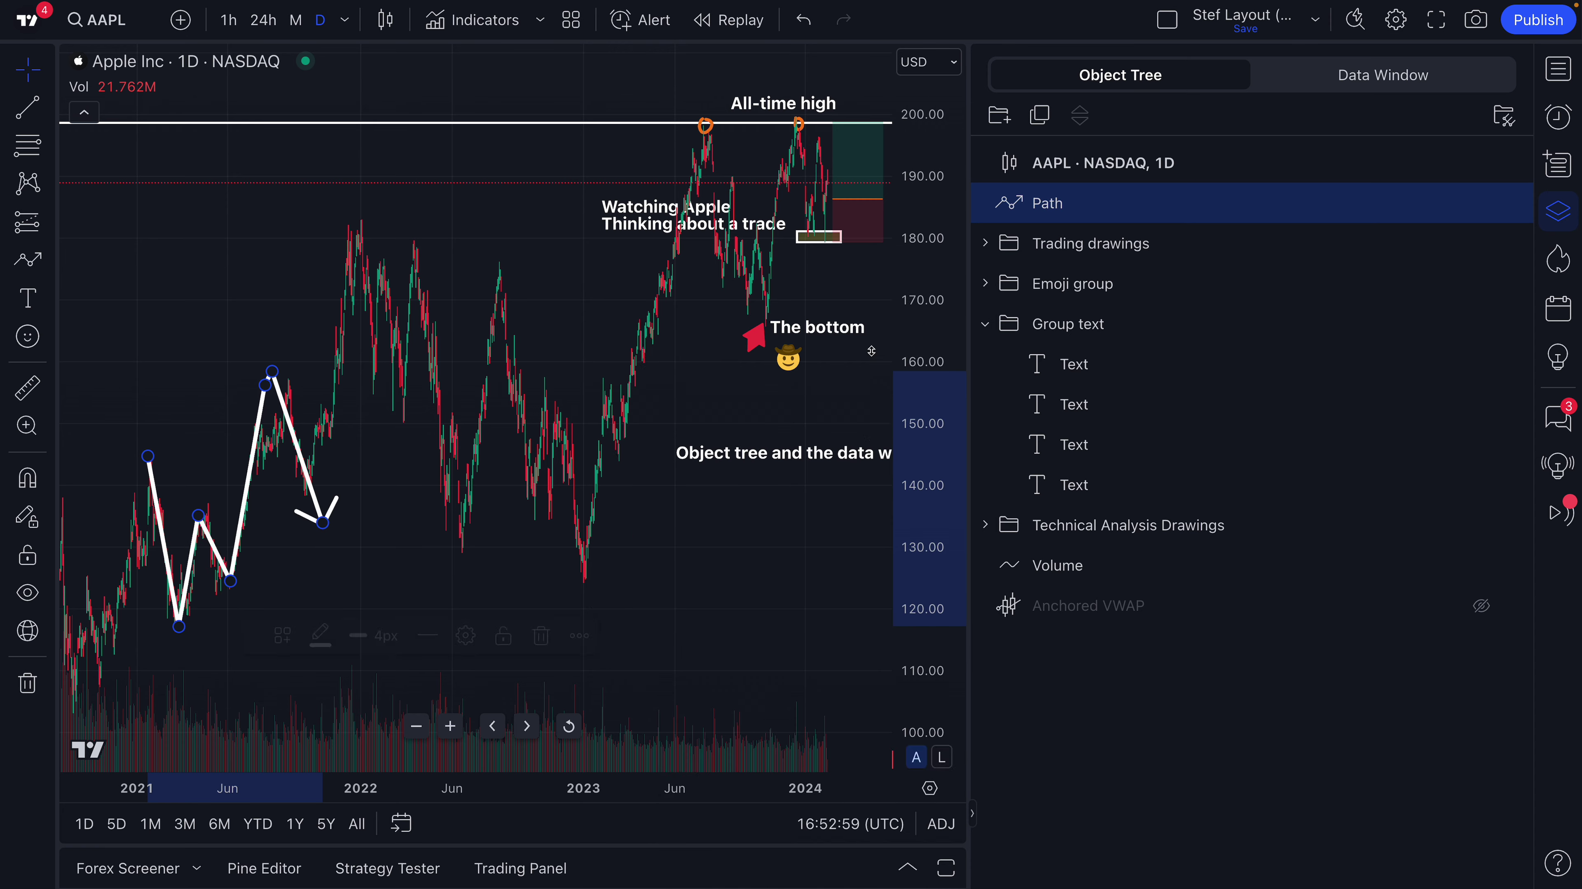
Return the chart to recent prices, reopen the object tree, and use its Path entry to locate the drawing in the 2021 price action.
click(481, 536)
scroll(460, 539, up, 5)
drag(459, 540, 323, 465)
scroll(364, 477, up, 3)
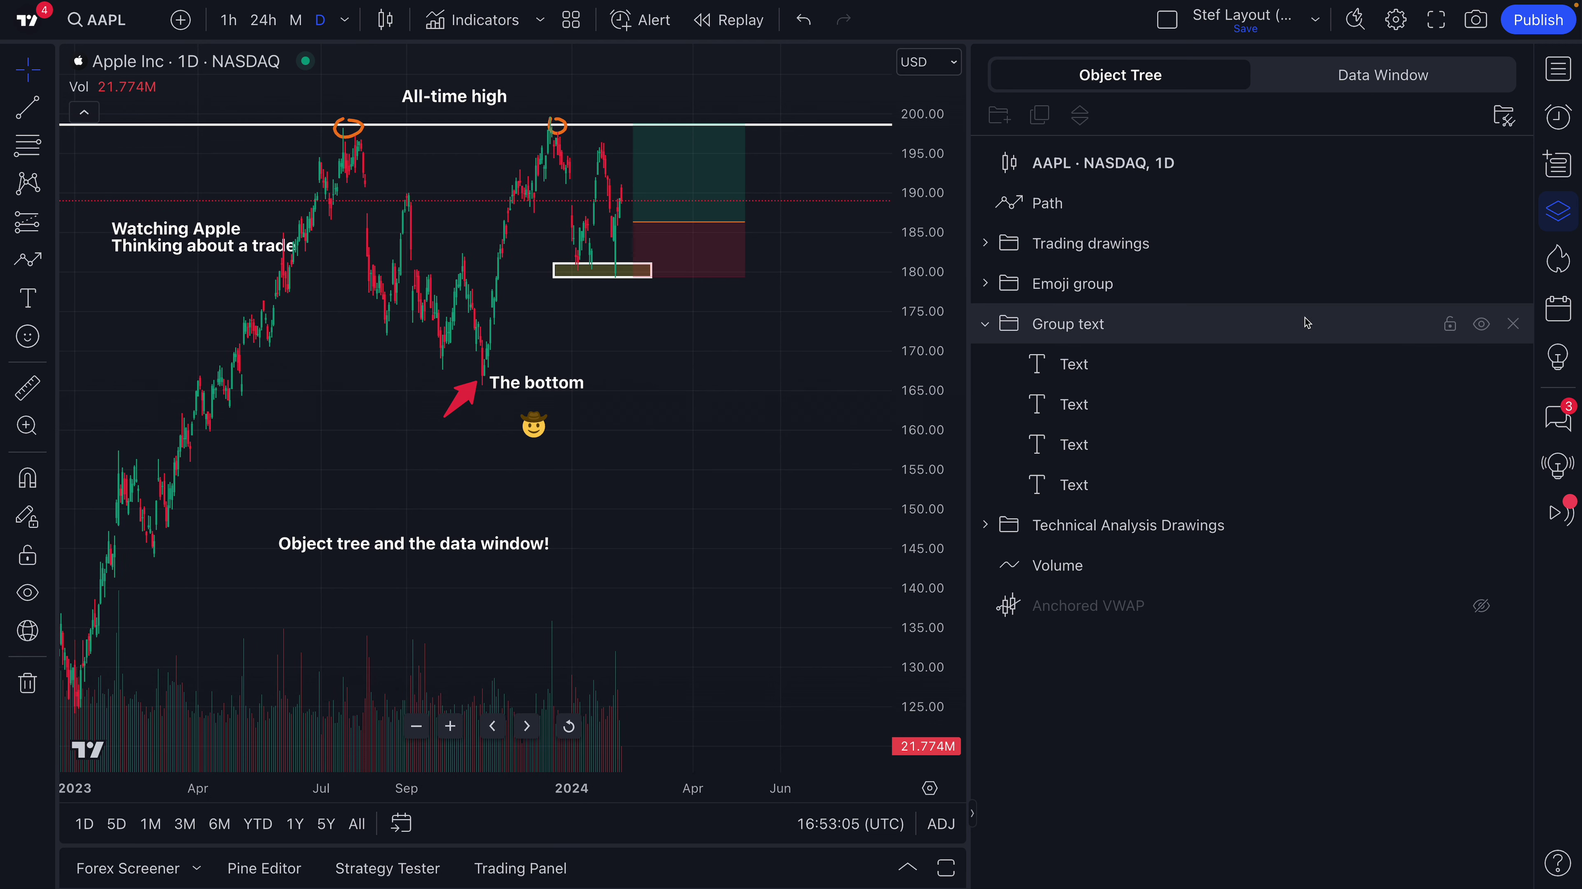
click(1558, 212)
click(1559, 213)
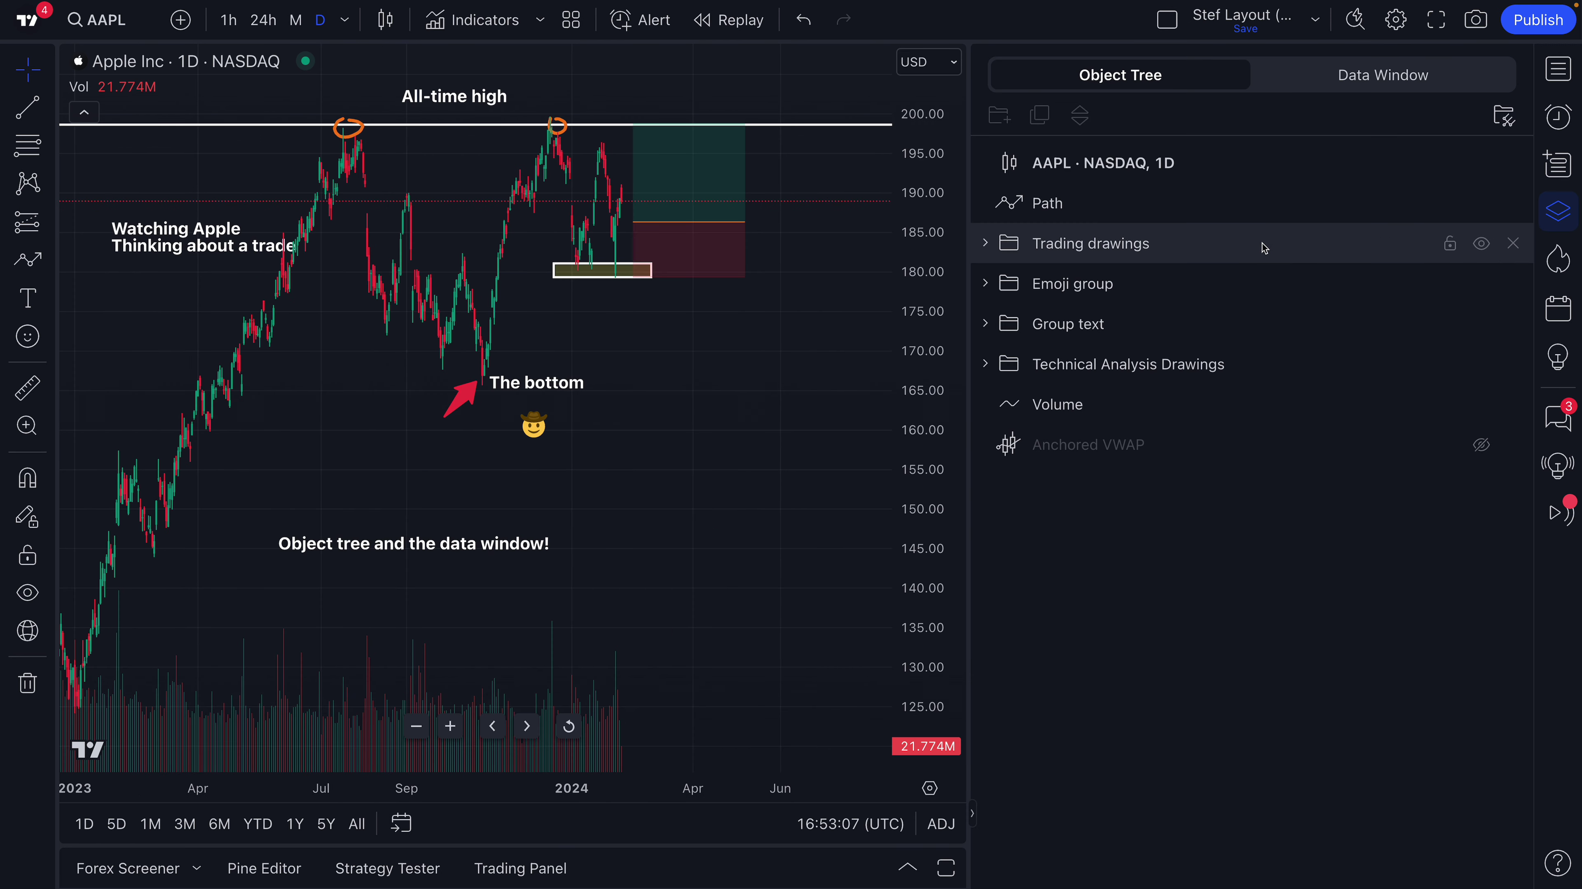
click(1041, 214)
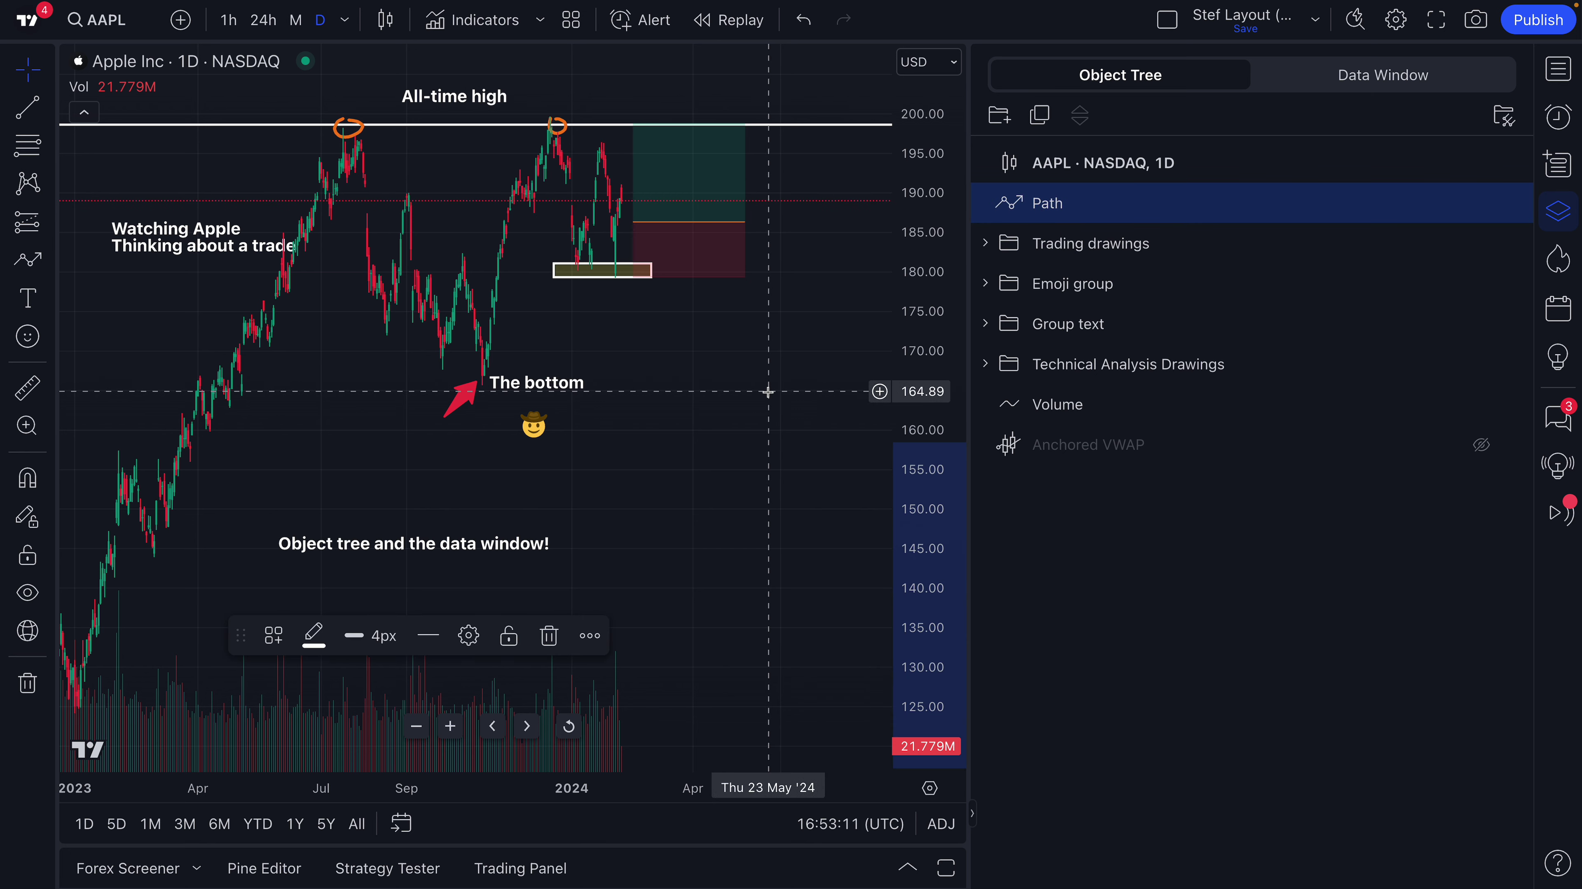
scroll(579, 495, down, 5)
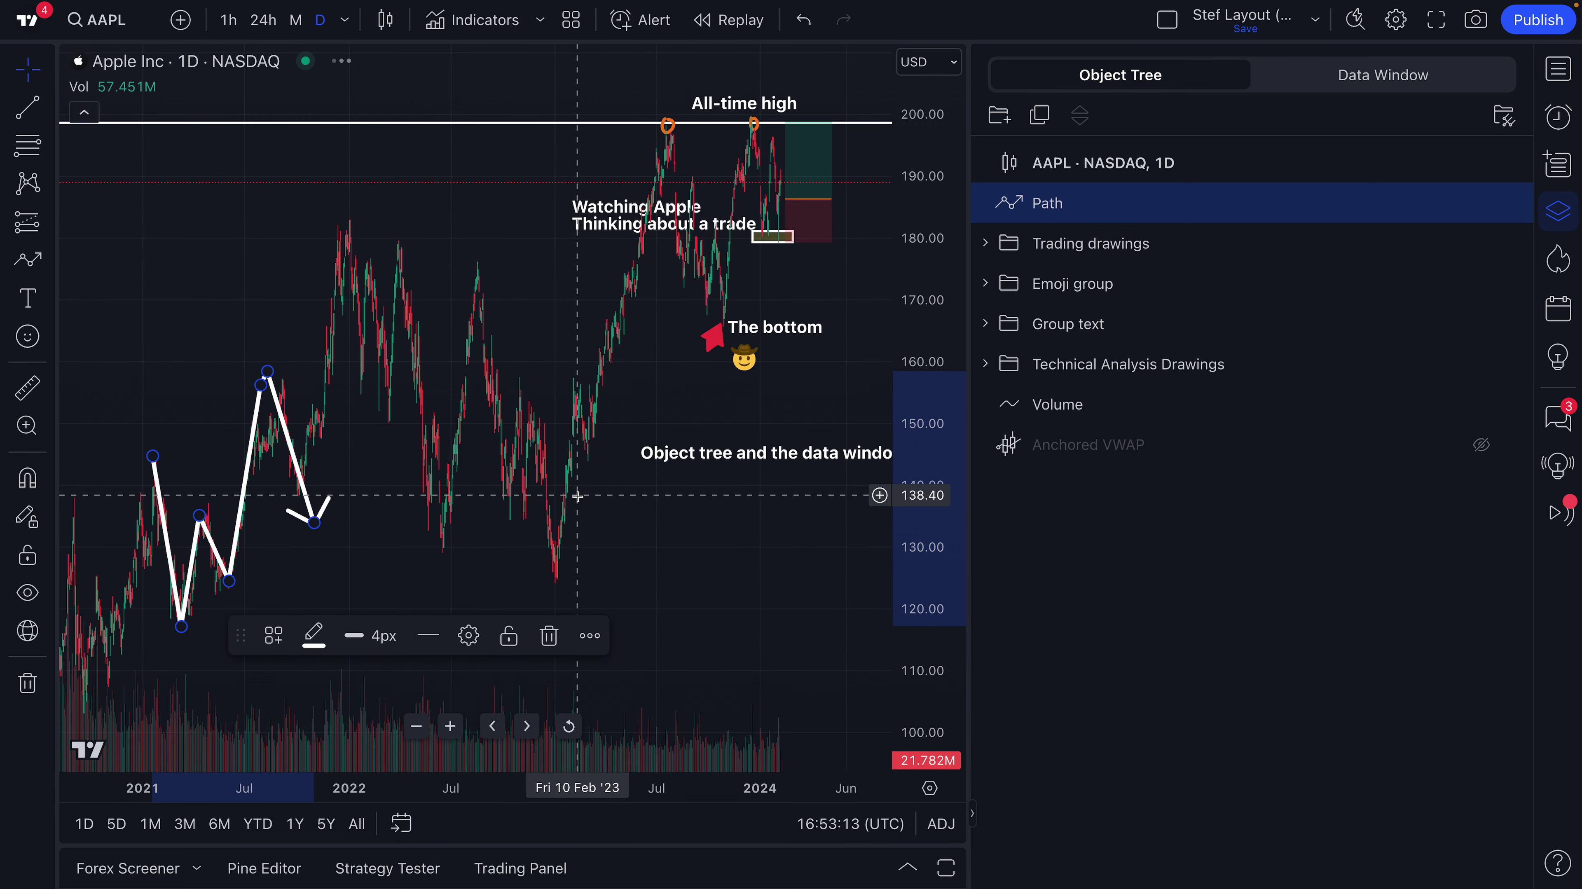
Return the chart to recent prices and move the Path drawing into the Trading drawings group of the object tree.
scroll(214, 517, up, 5)
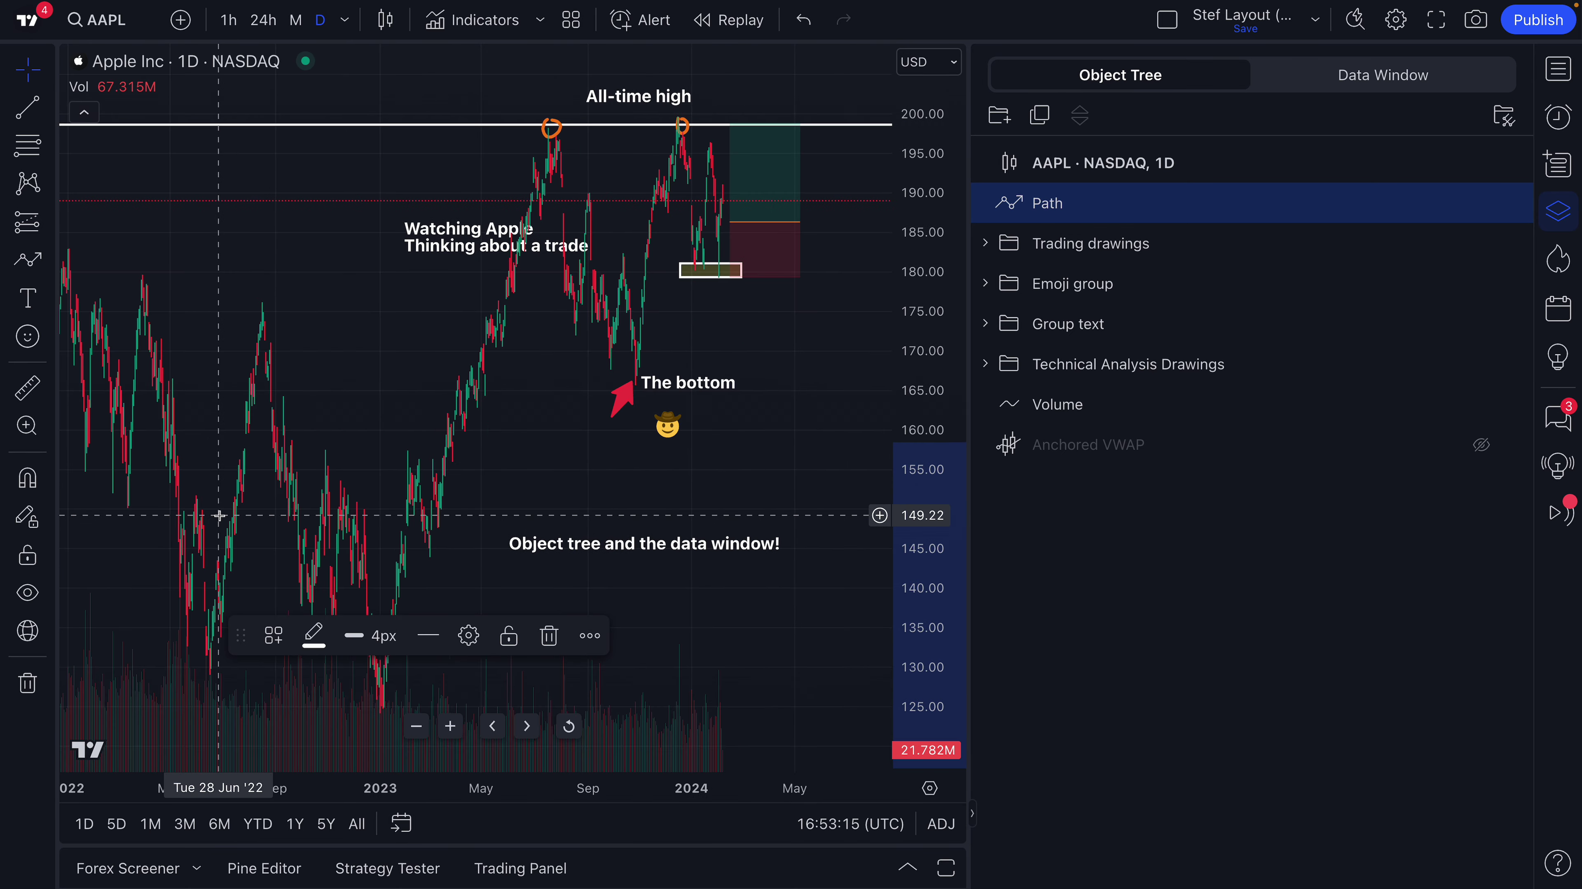
click(271, 492)
scroll(270, 492, up, 2)
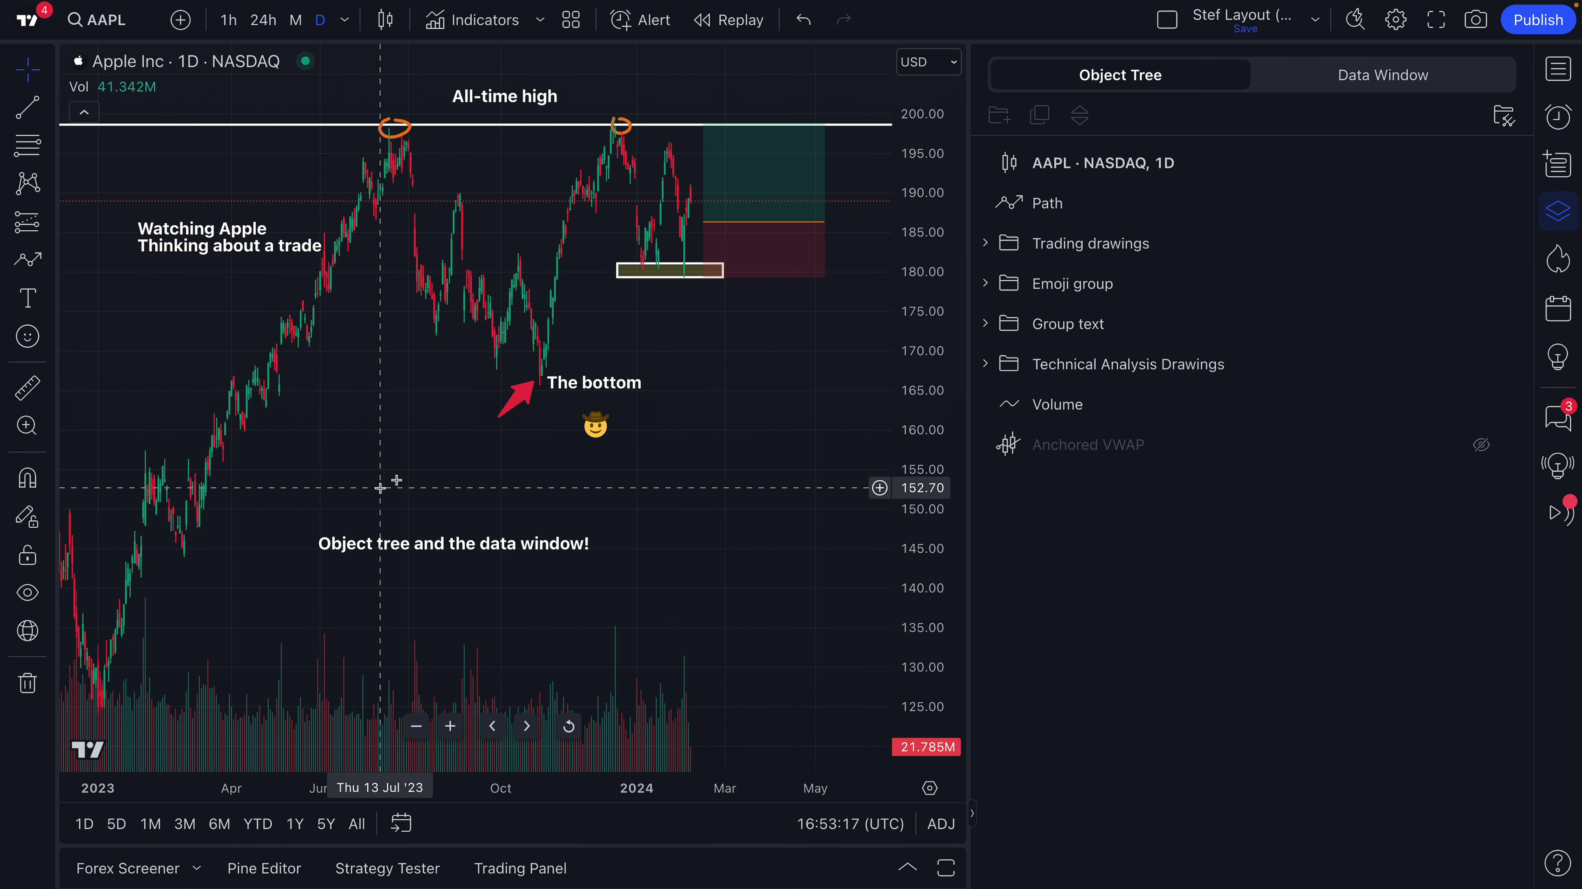
click(1056, 205)
drag(1056, 205, 1044, 241)
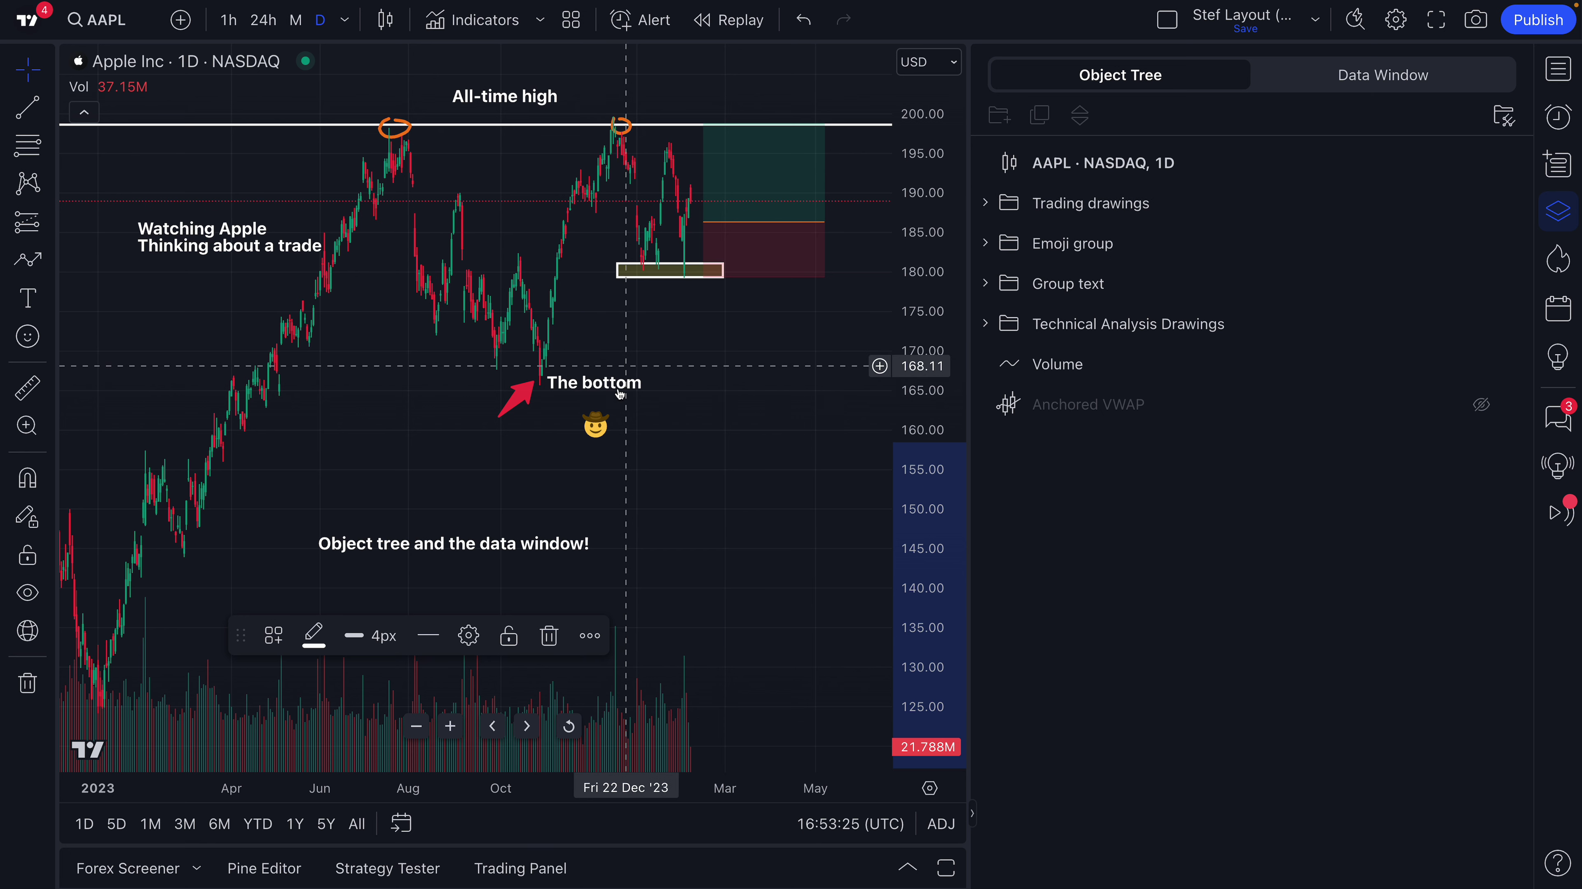
Make the hidden Anchored VWAP indicator visible on the chart from the object tree.
click(1058, 364)
click(1073, 406)
click(1481, 405)
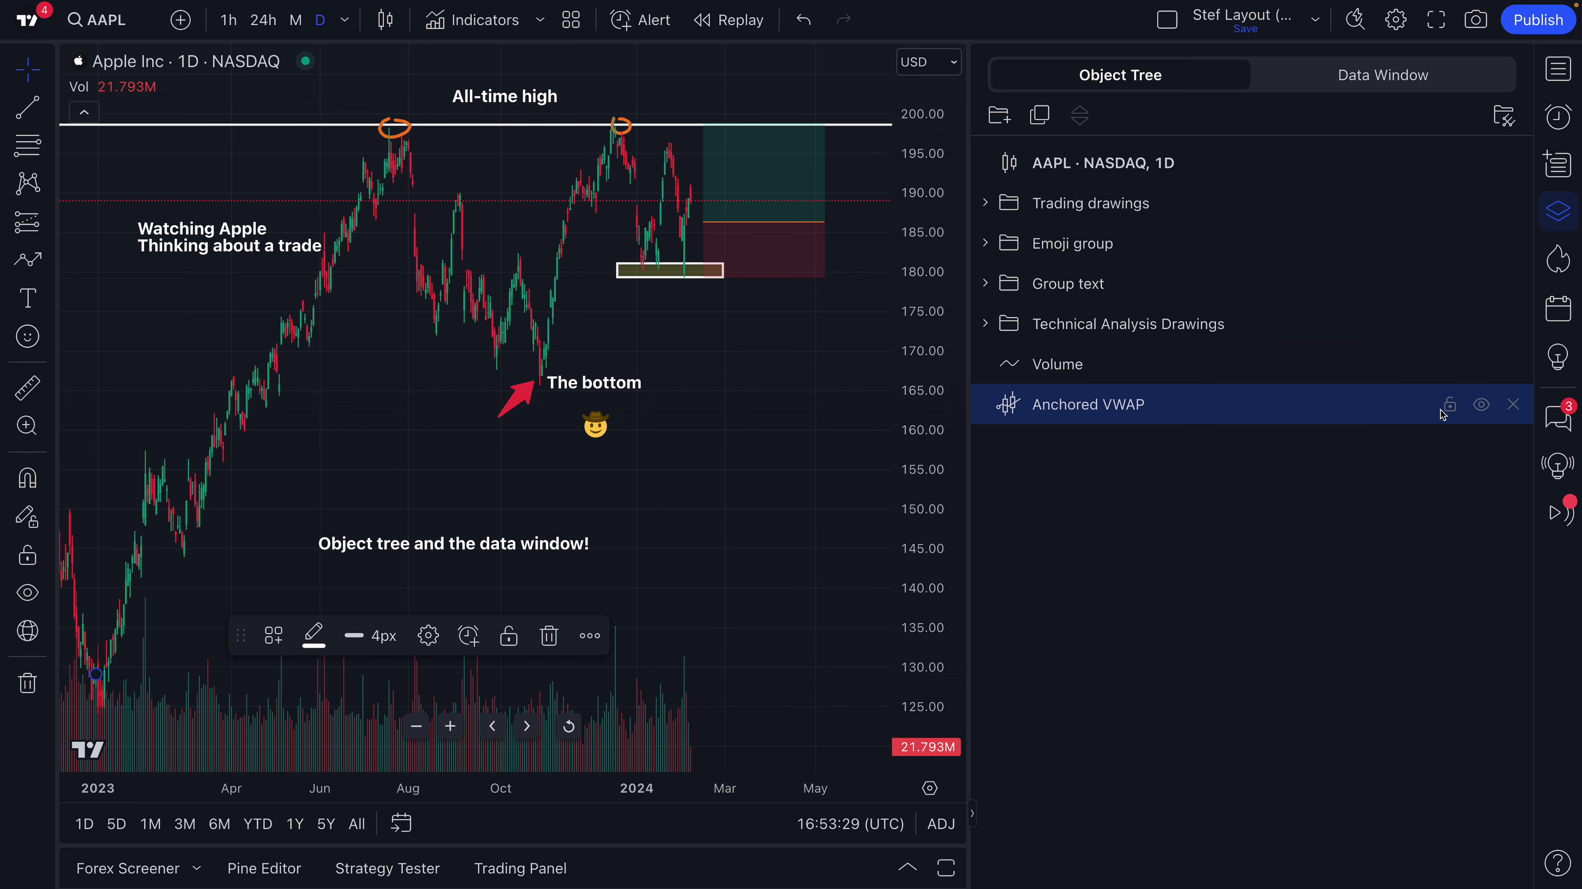
Open the Volume indicator's settings from the object tree, review its input and style options, and close them without changes.
click(1063, 365)
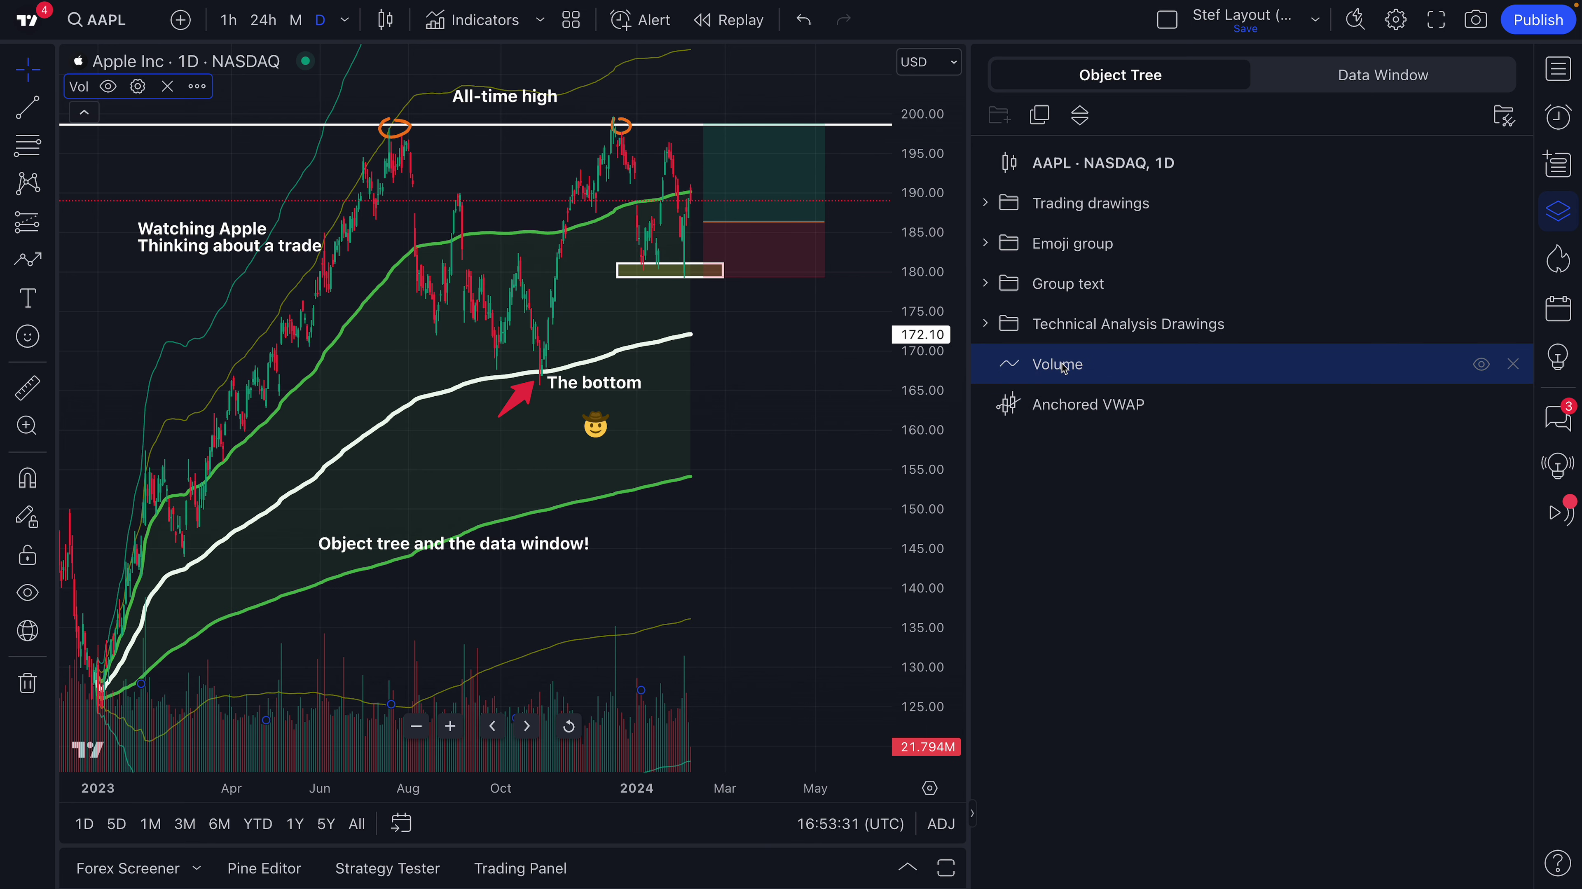
double_click(1064, 368)
click(693, 380)
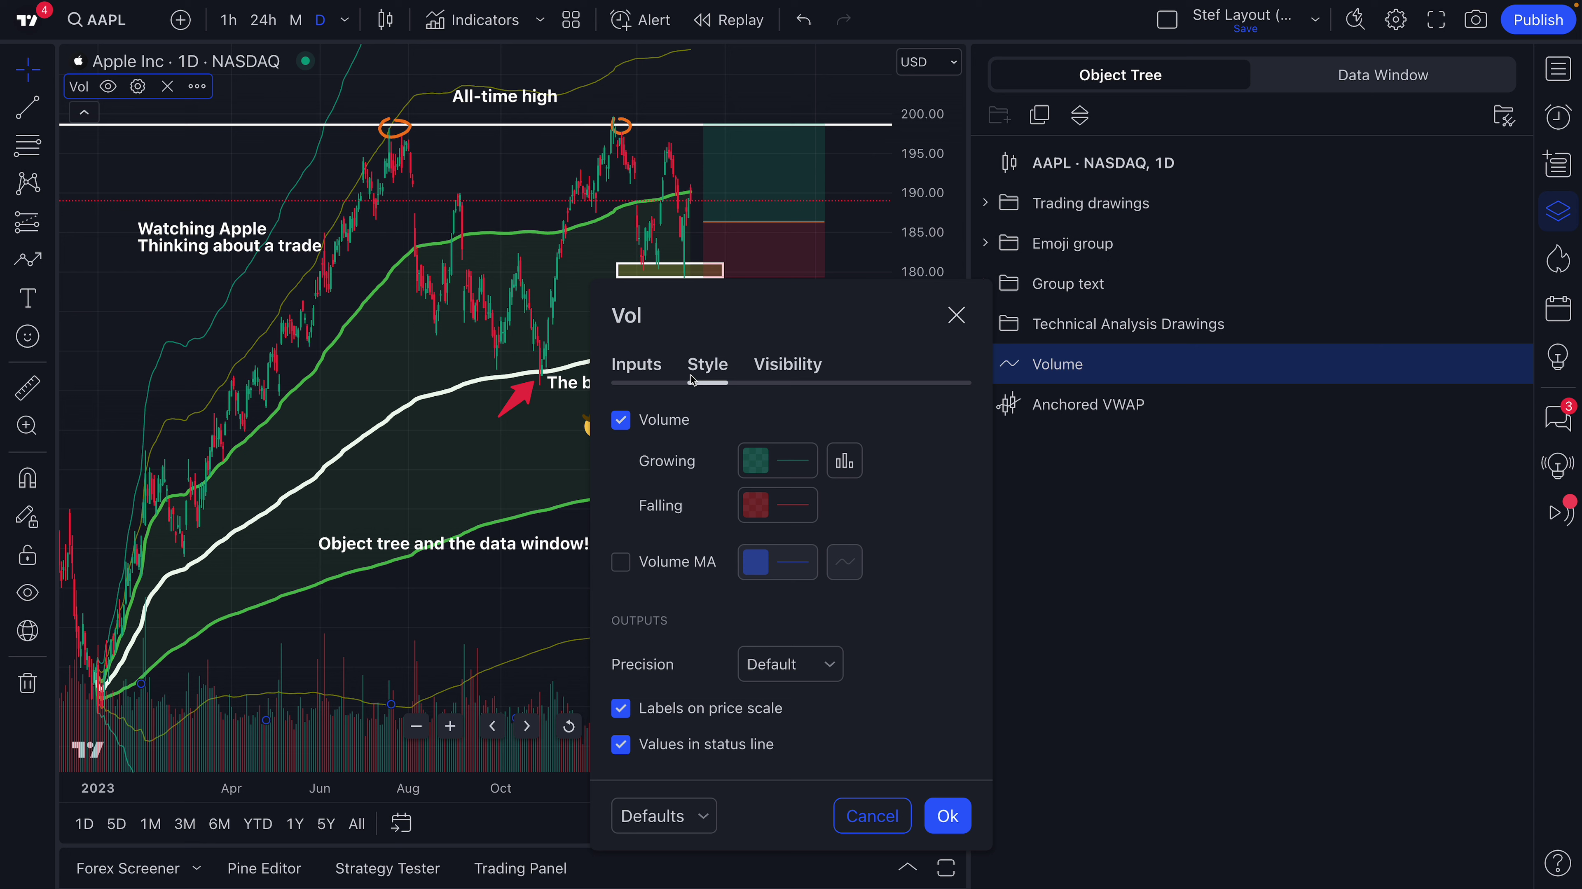
click(648, 373)
click(722, 372)
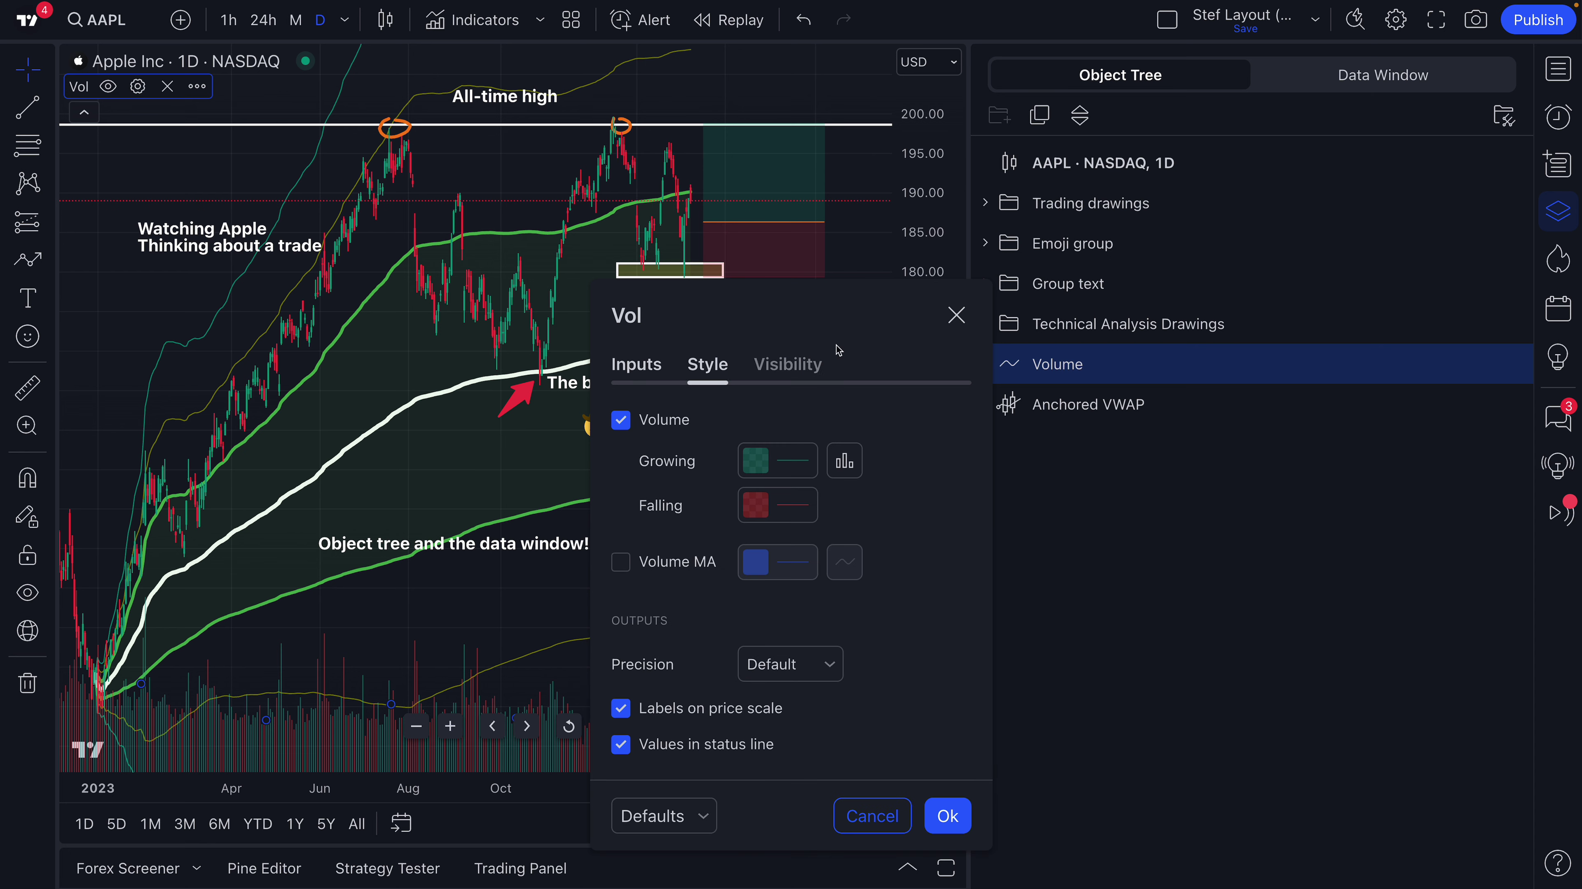
click(957, 316)
Open the Anchored VWAP's settings from the object tree, review its band inputs and styles, and close them without changes.
click(1081, 405)
double_click(1077, 405)
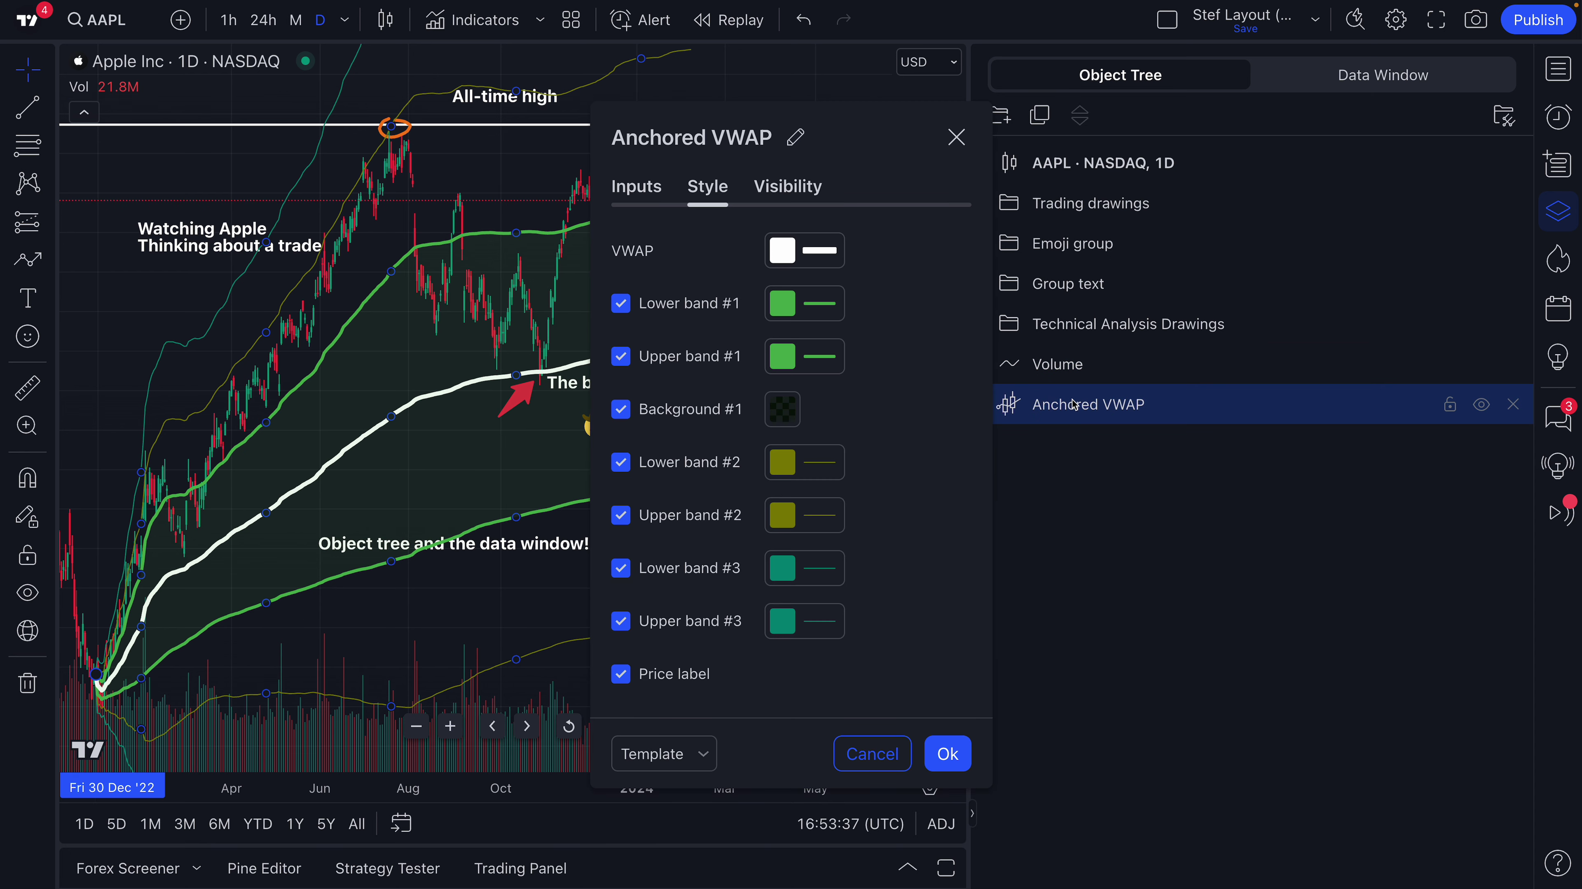
click(635, 198)
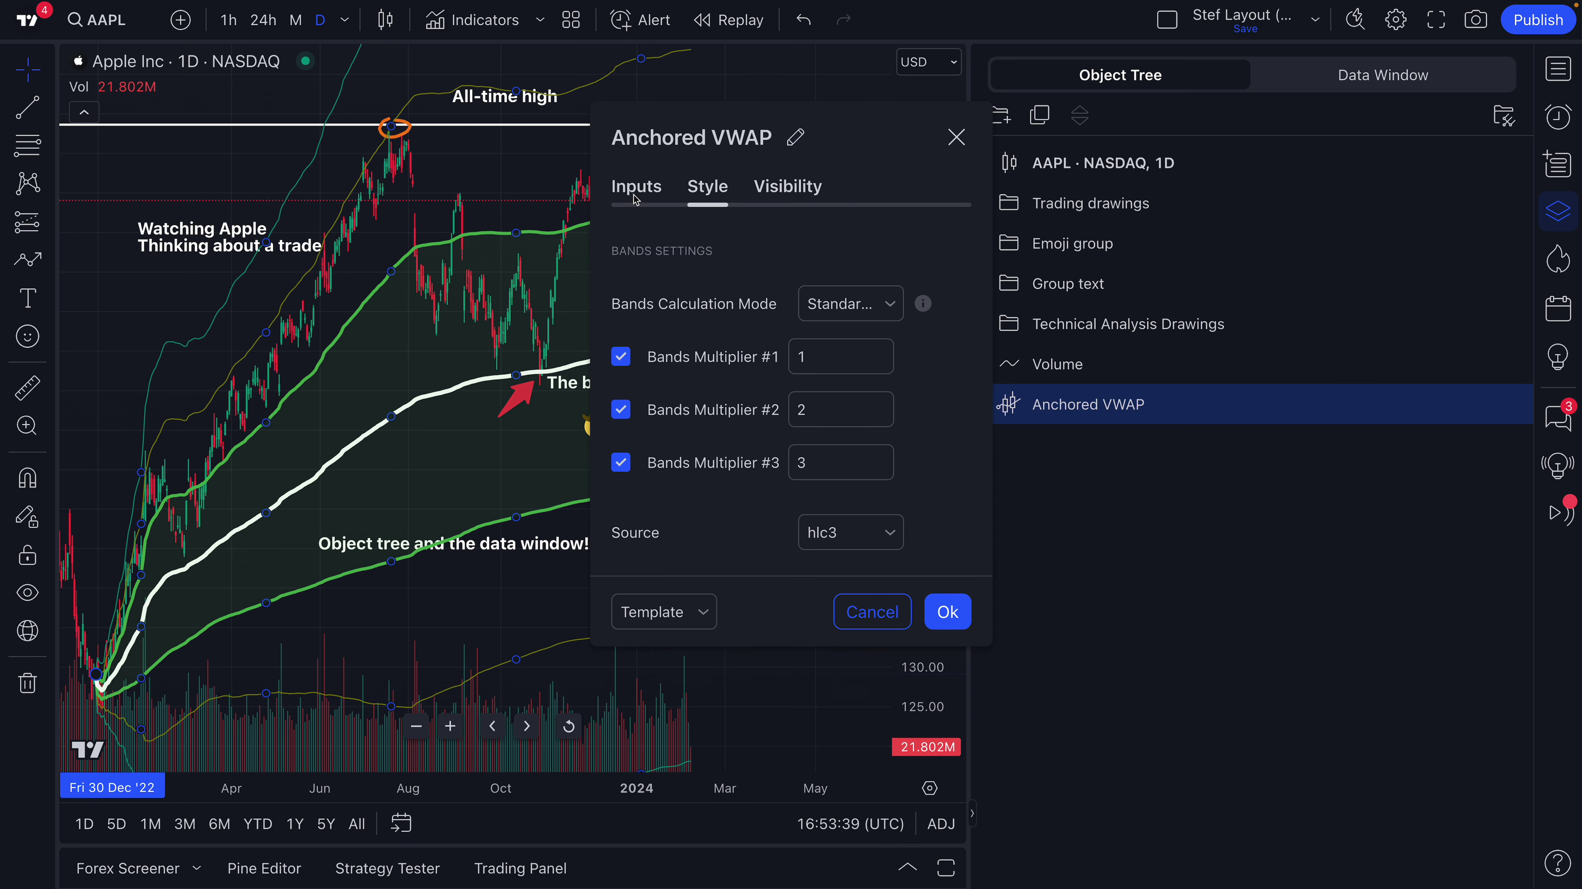
click(698, 187)
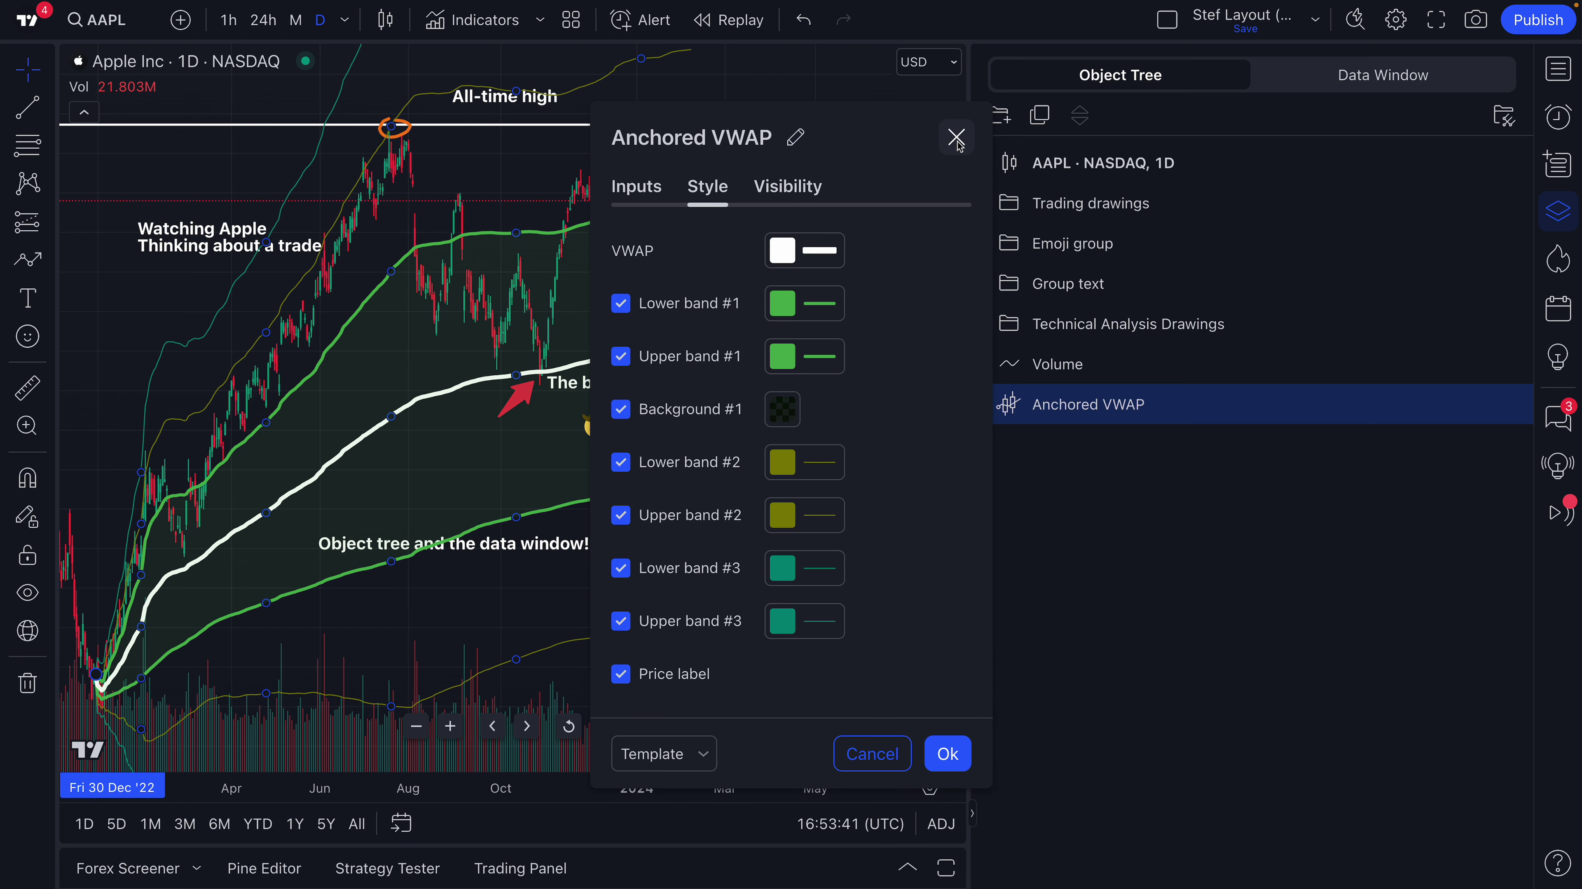
click(957, 137)
Collapse and reopen the object tree, and hide the Anchored VWAP indicator on the chart.
click(1561, 213)
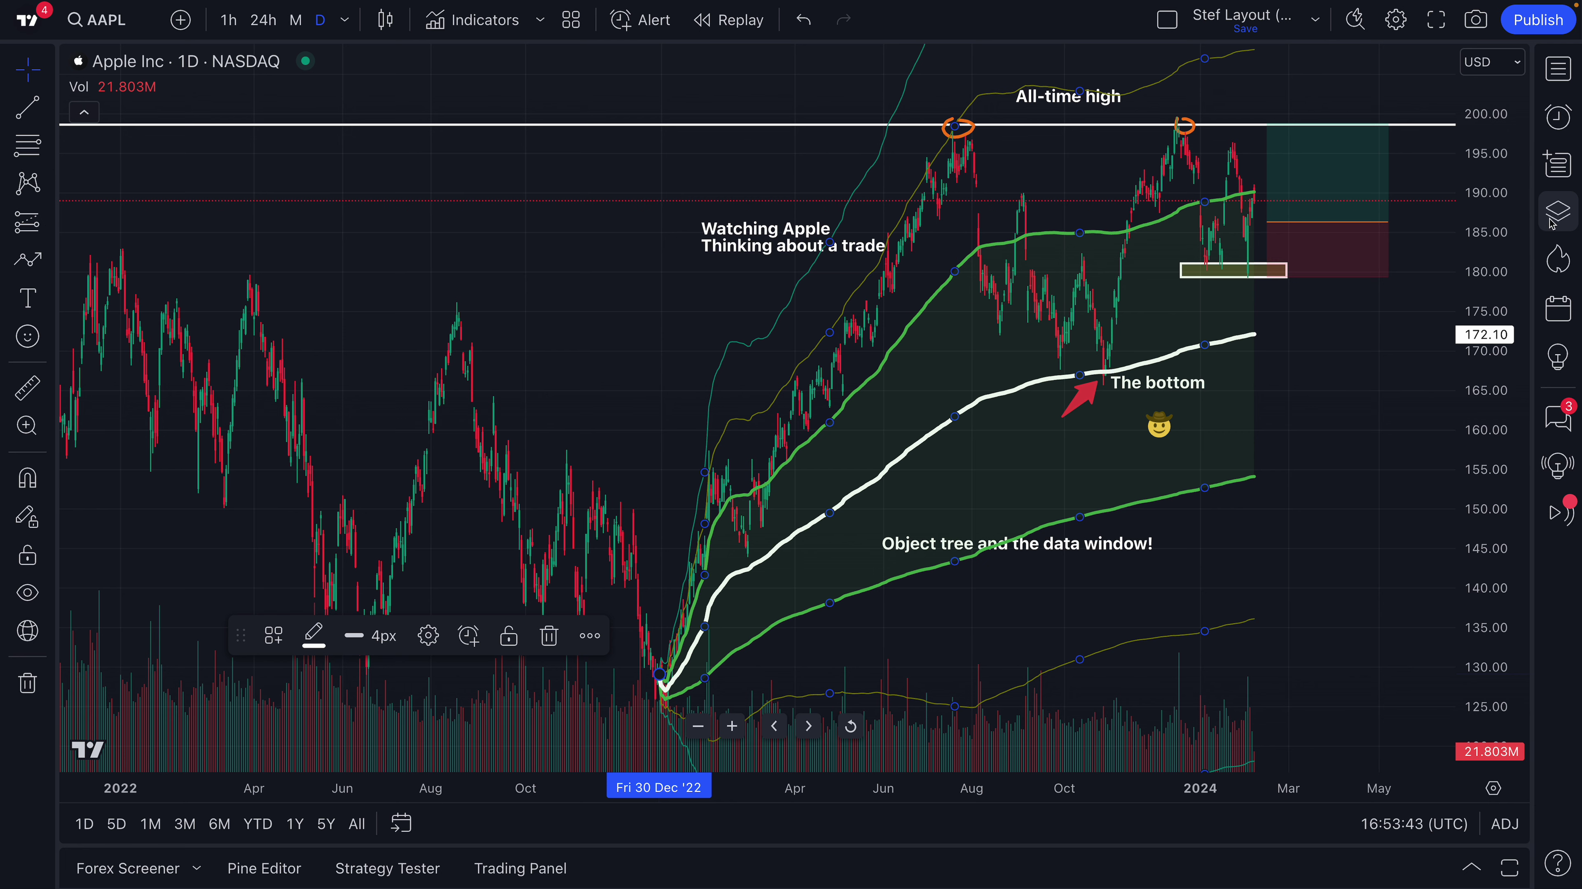
click(1552, 221)
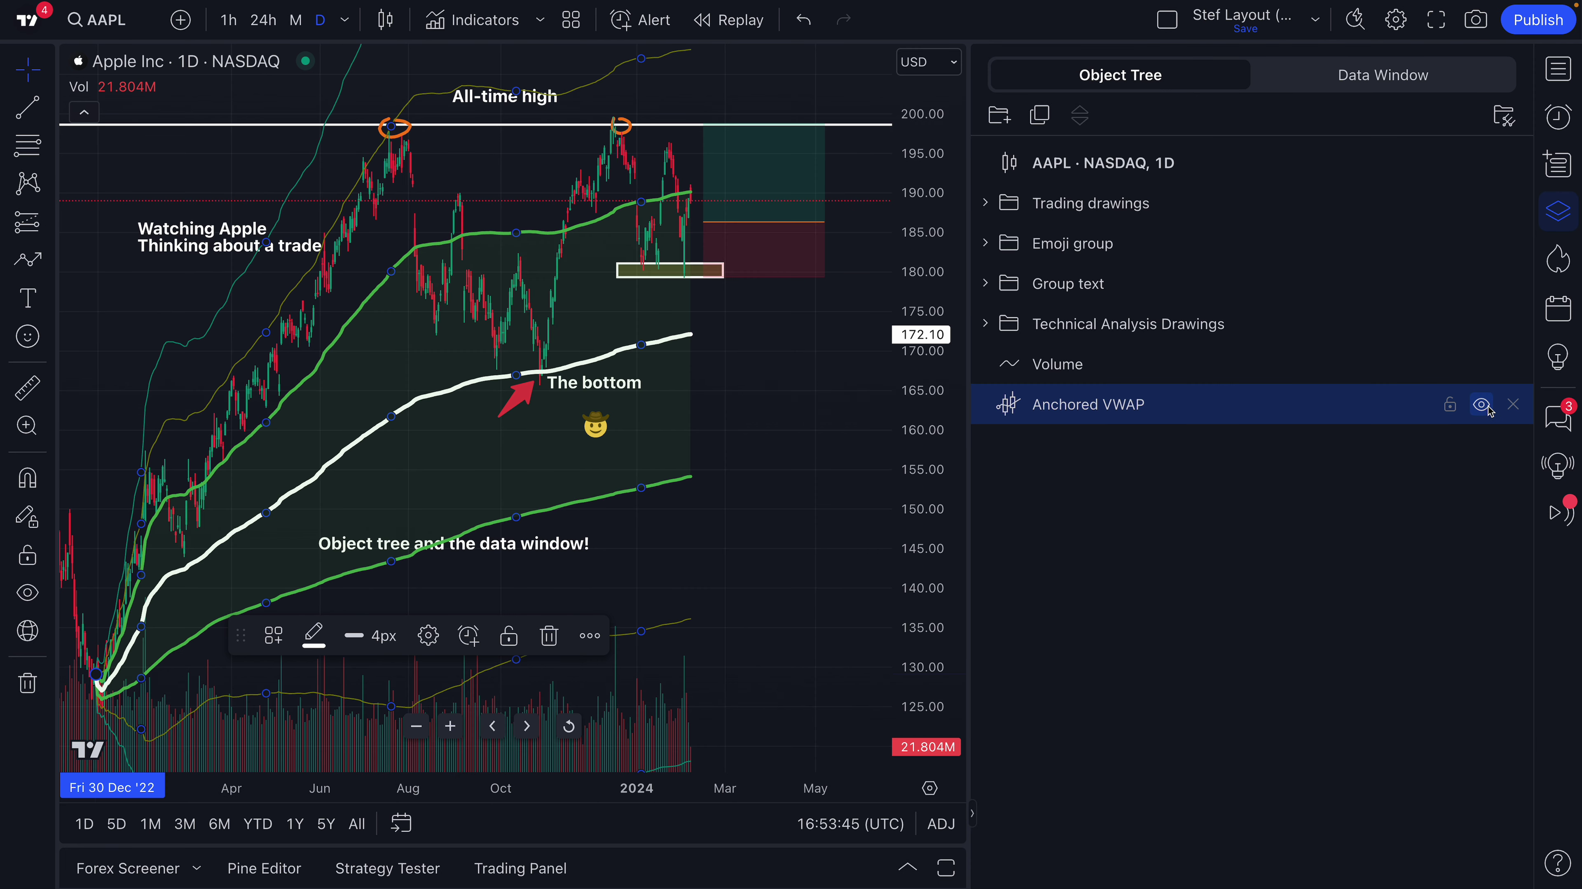
click(1482, 405)
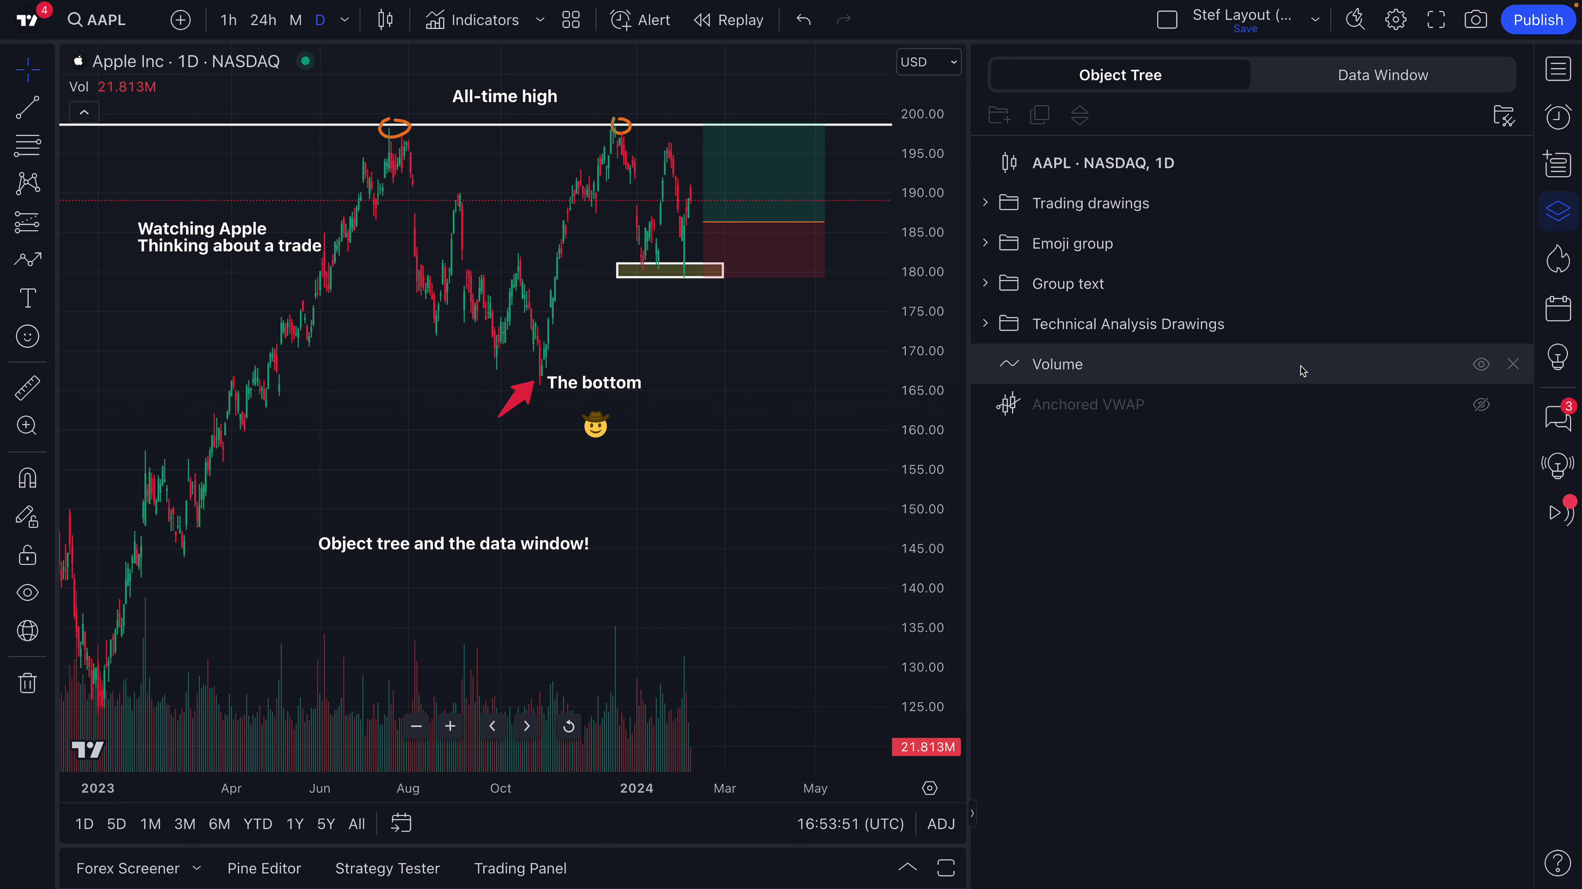
Show the data window and add the quarterly Total revenue financial indicator to the chart.
click(1338, 78)
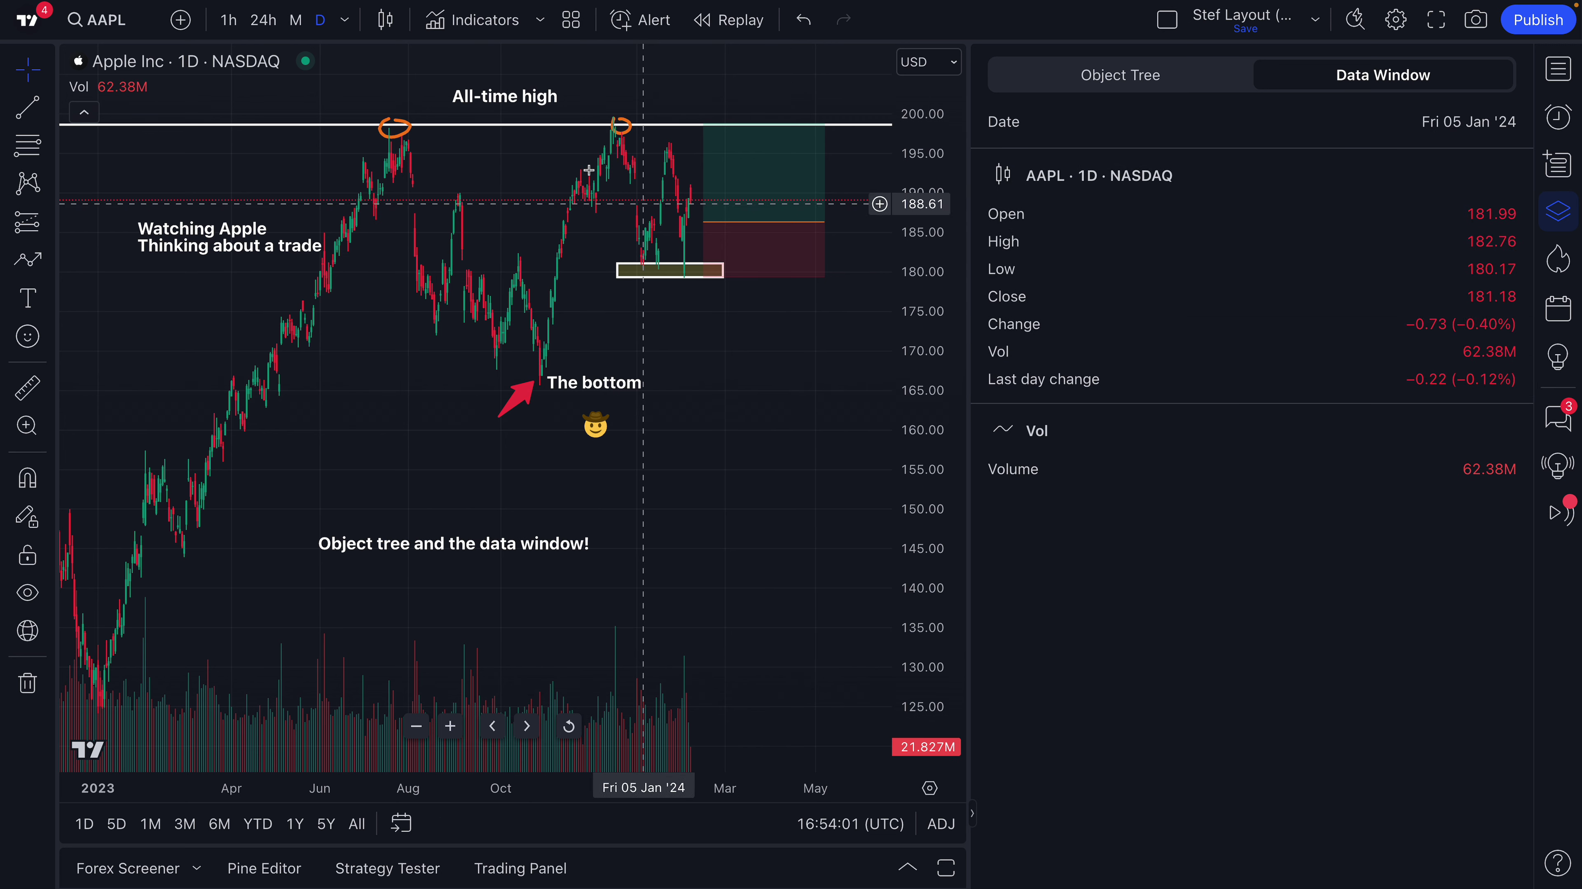
click(473, 20)
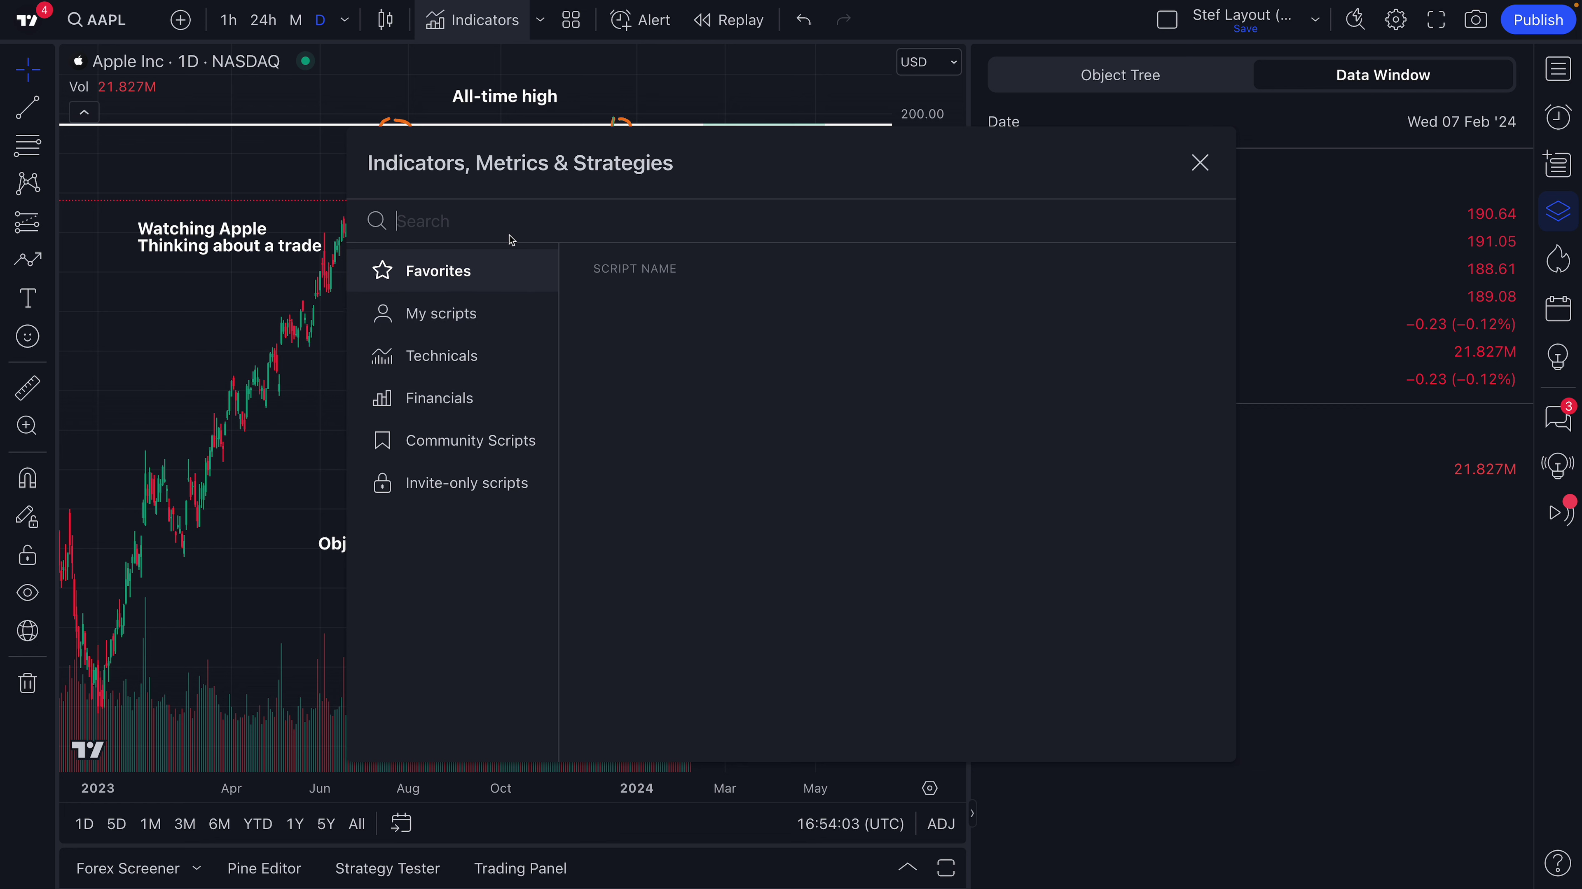
text(reve)
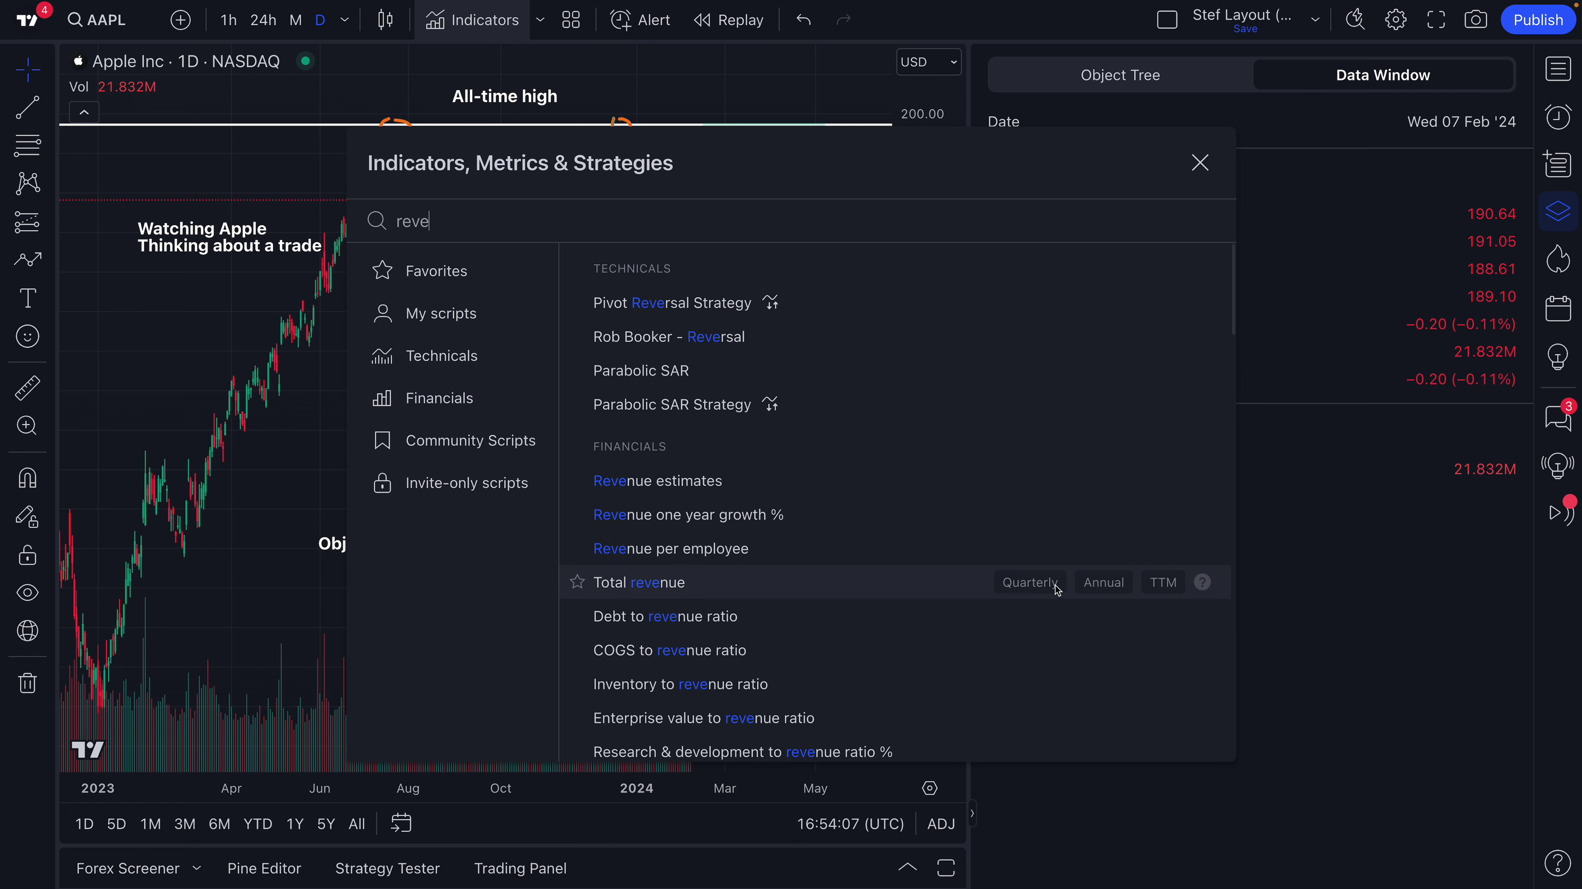
click(1042, 583)
click(1208, 168)
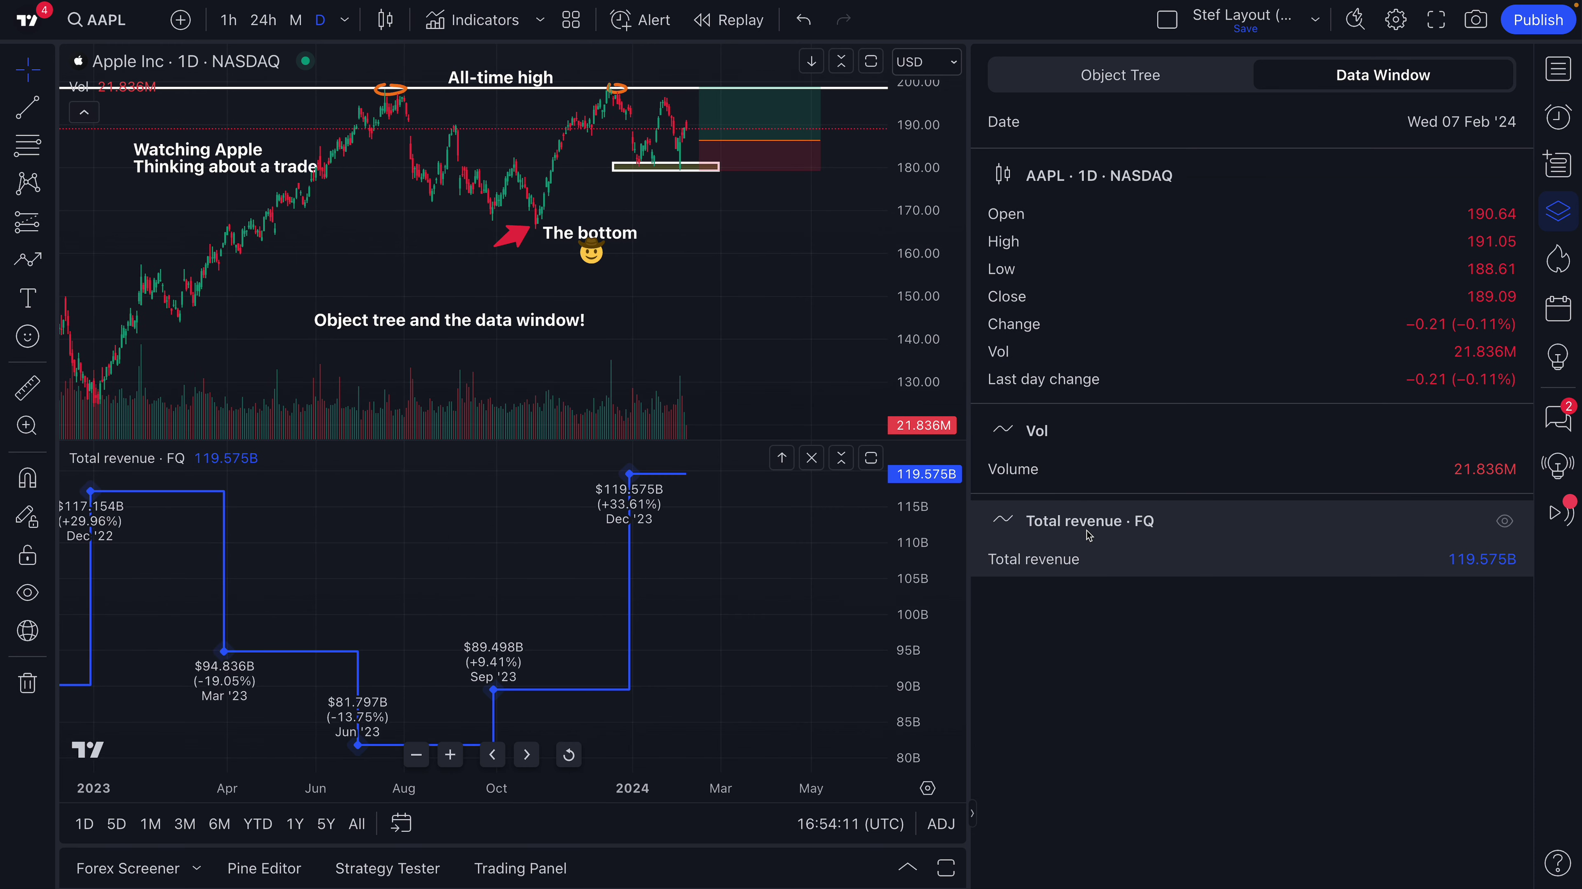
Select Total revenue in the data window, maximize the price pane, and review the indicator's input and style settings.
click(1096, 540)
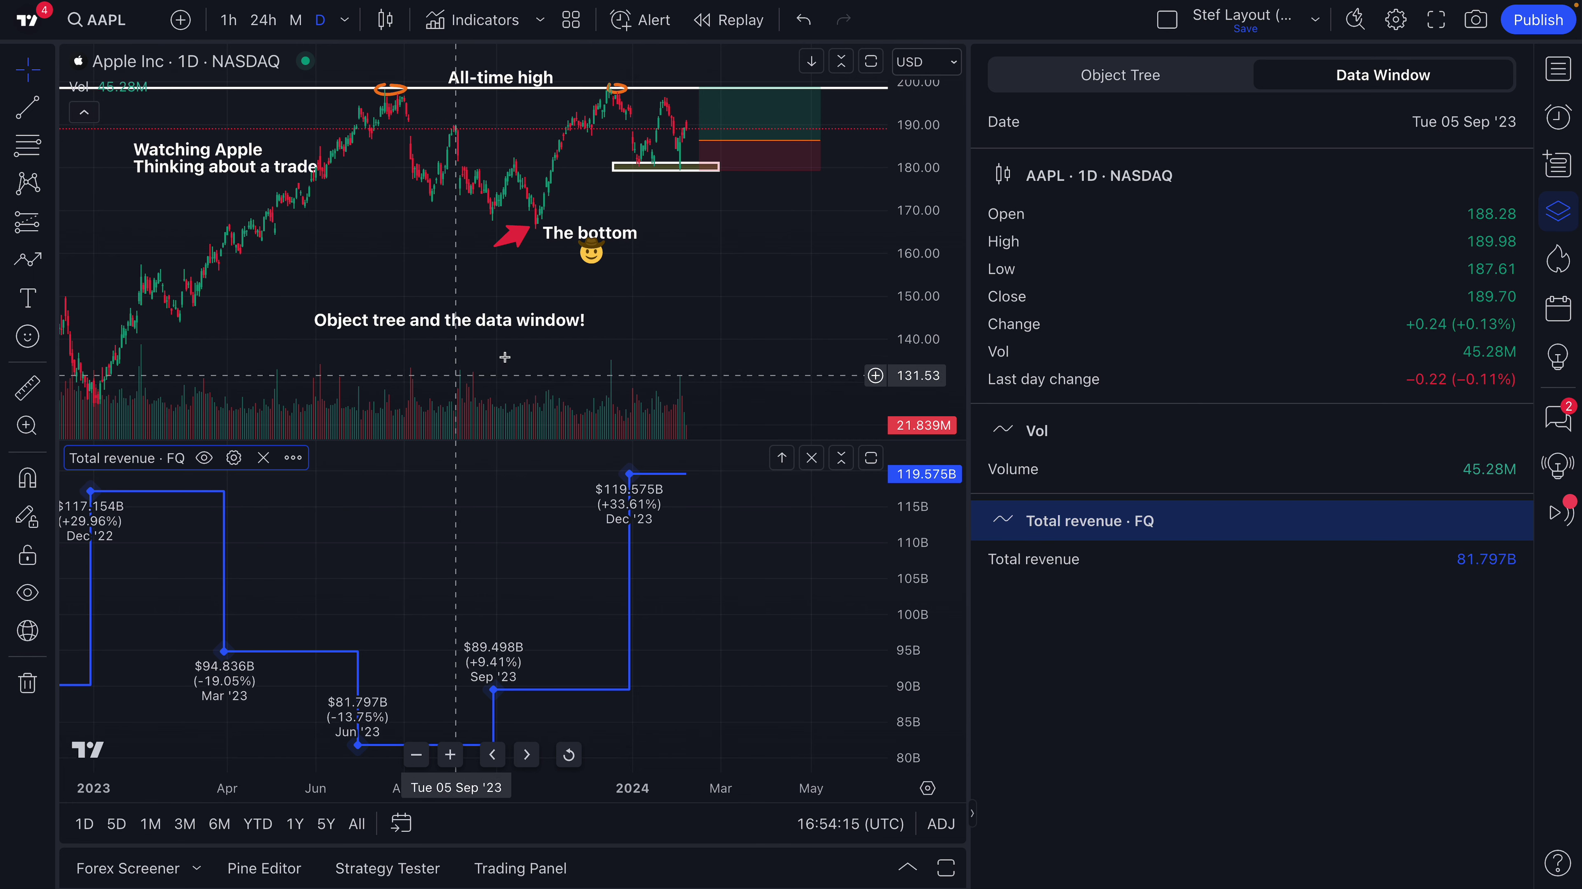
double_click(553, 352)
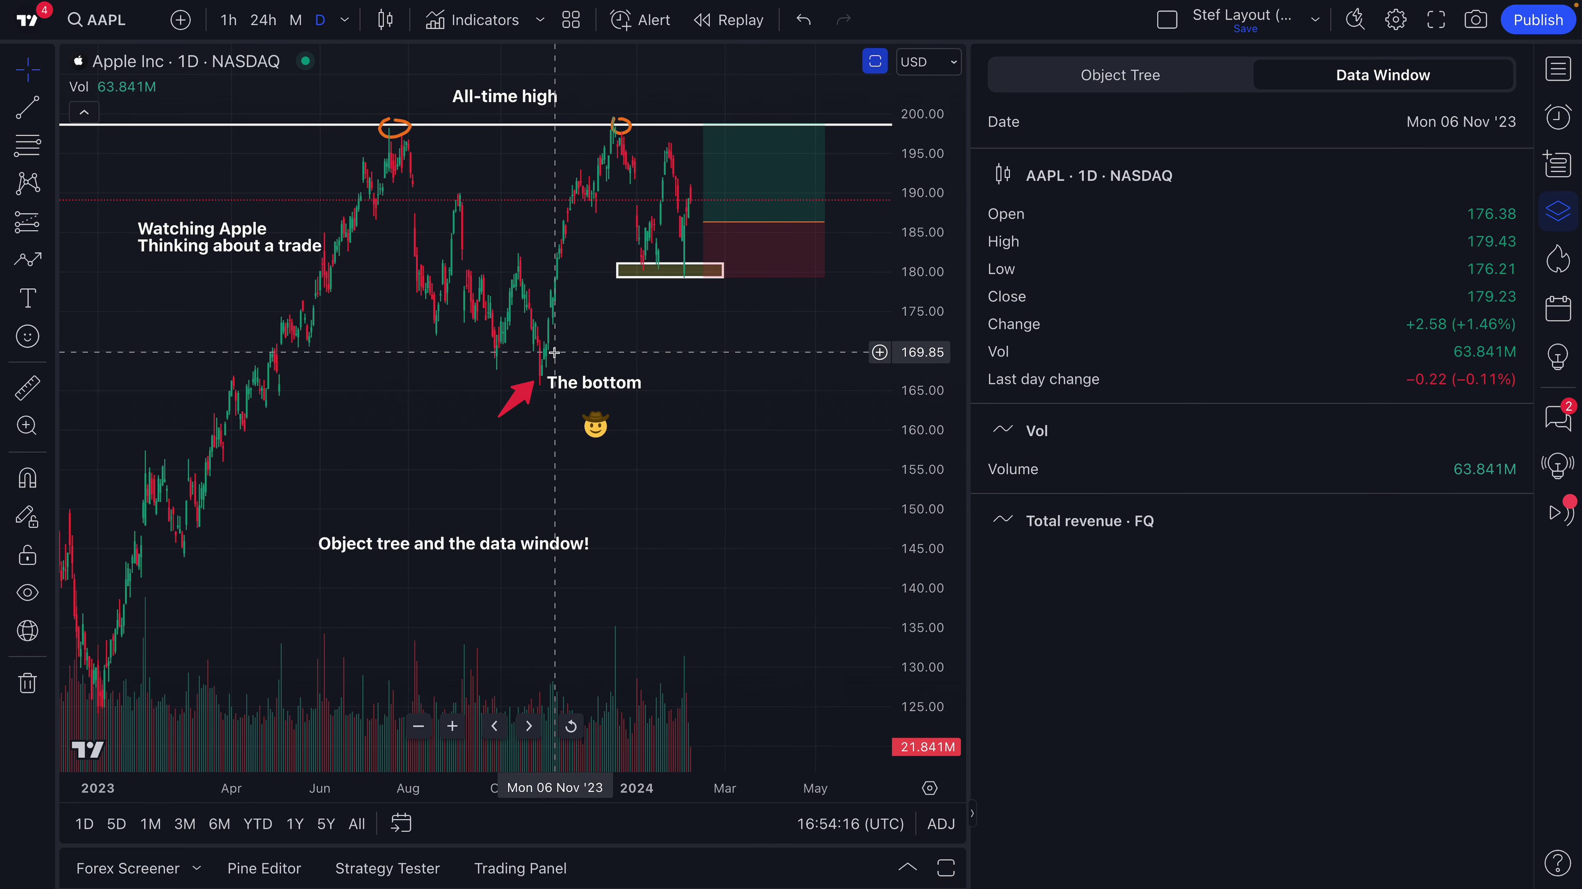
double_click(1112, 522)
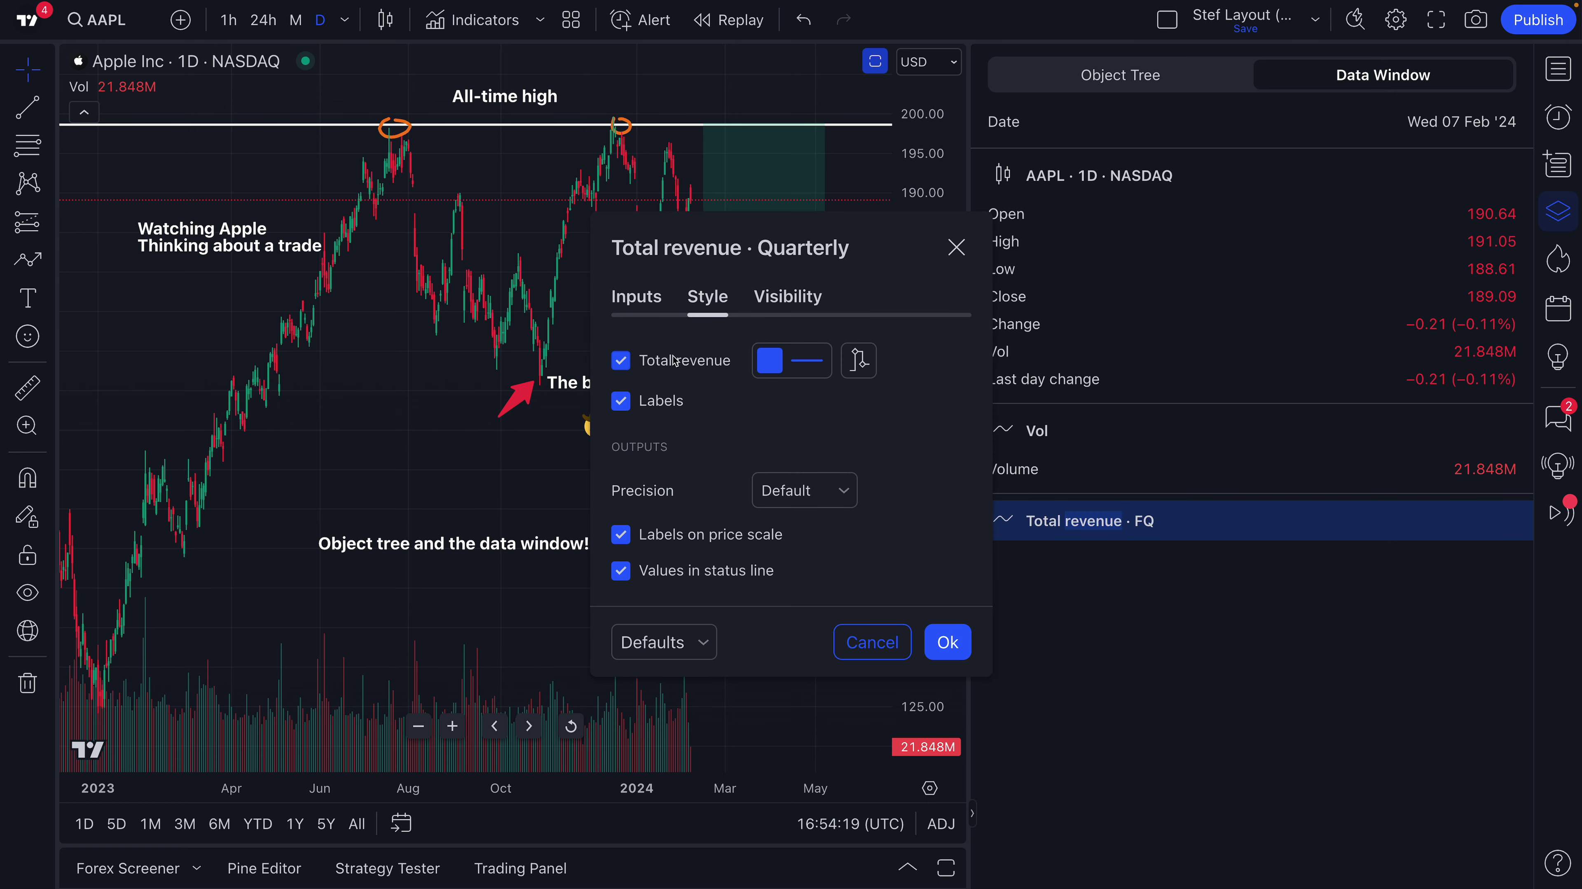
click(636, 297)
click(708, 297)
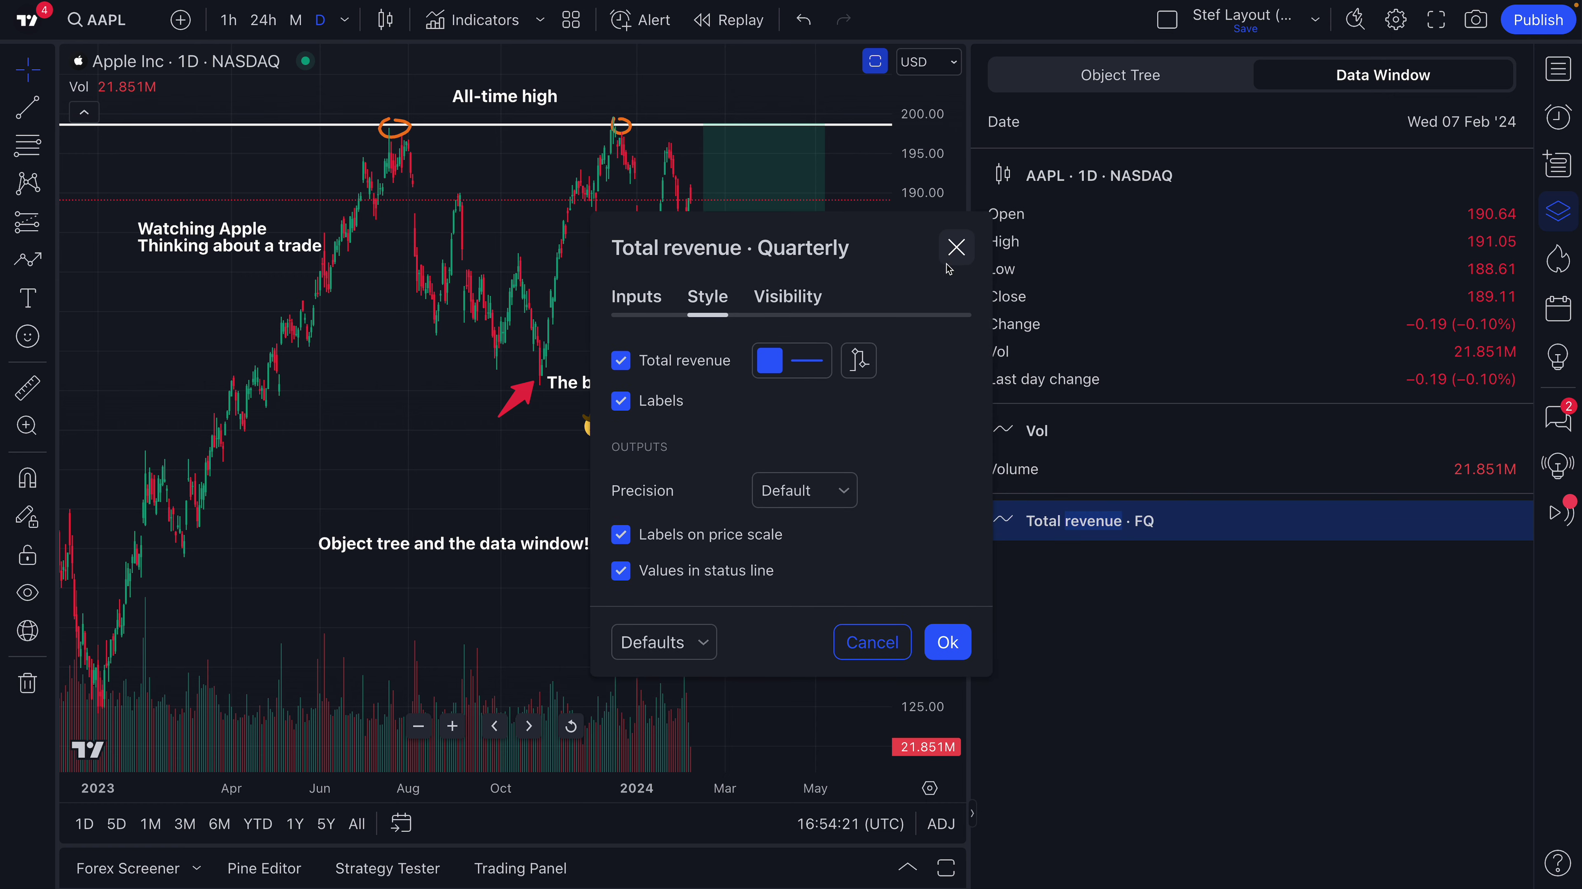
click(954, 250)
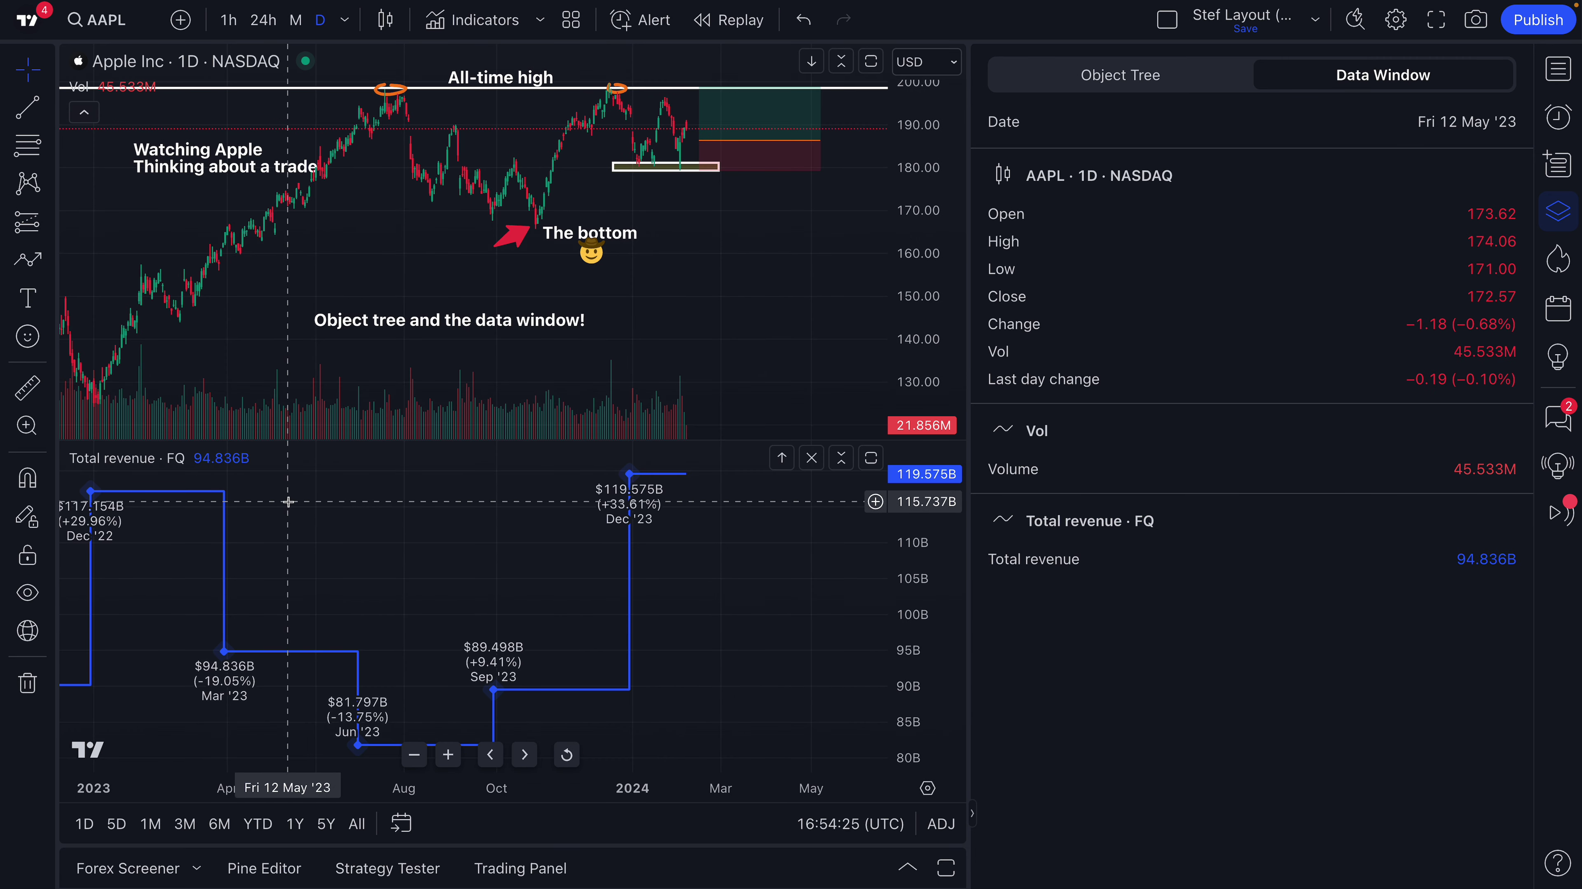
Maximize the price pane again and reopen the Total revenue settings from the data window to examine its symbol, label and style options.
double_click(690, 300)
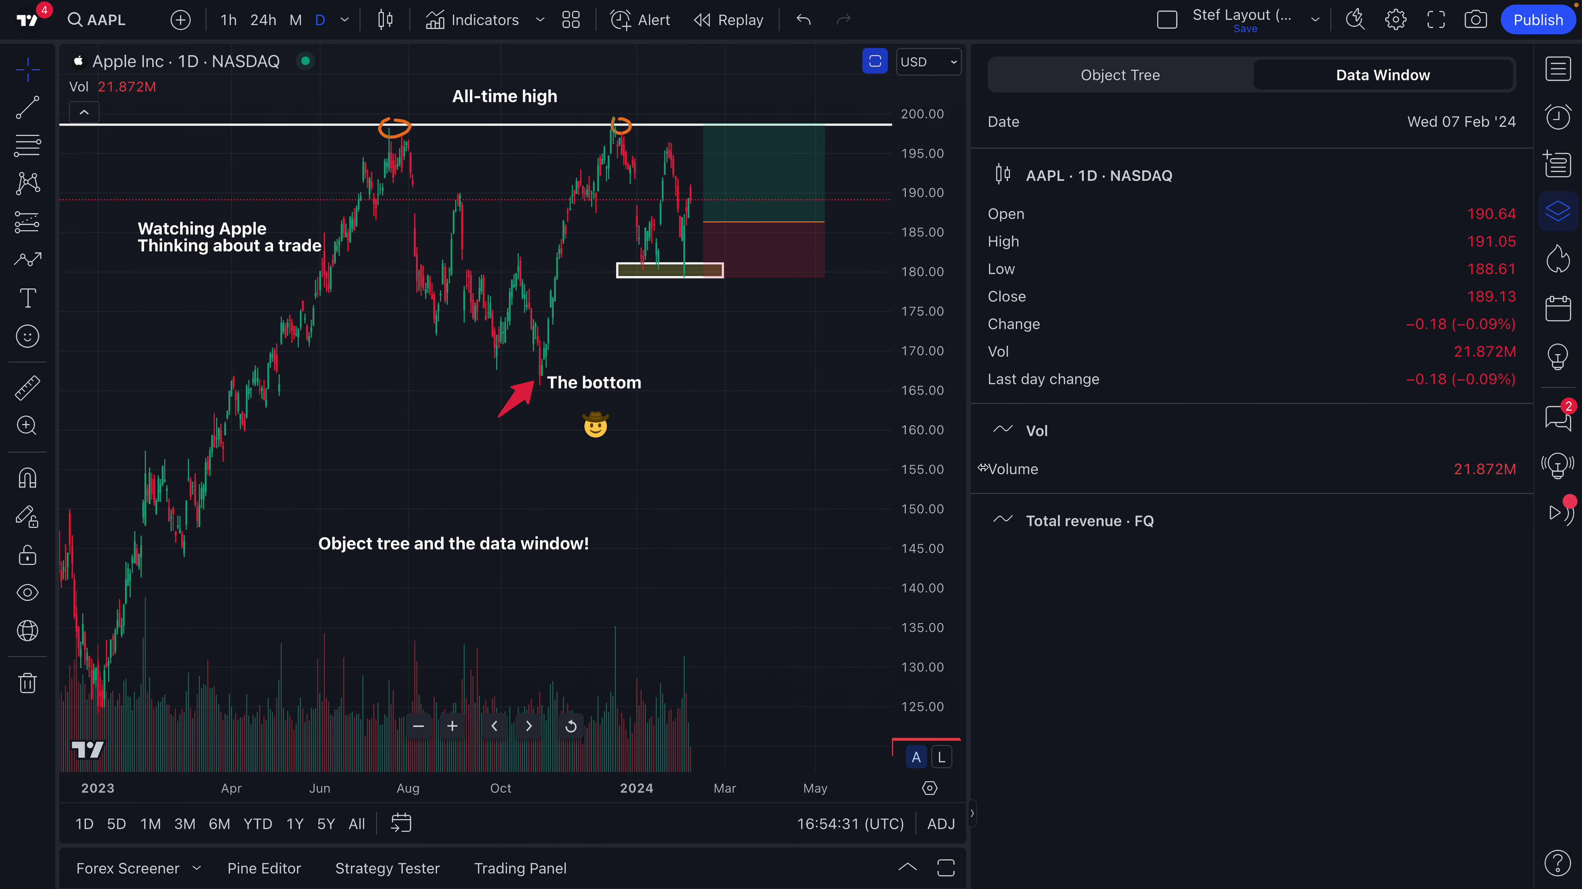
click(1073, 533)
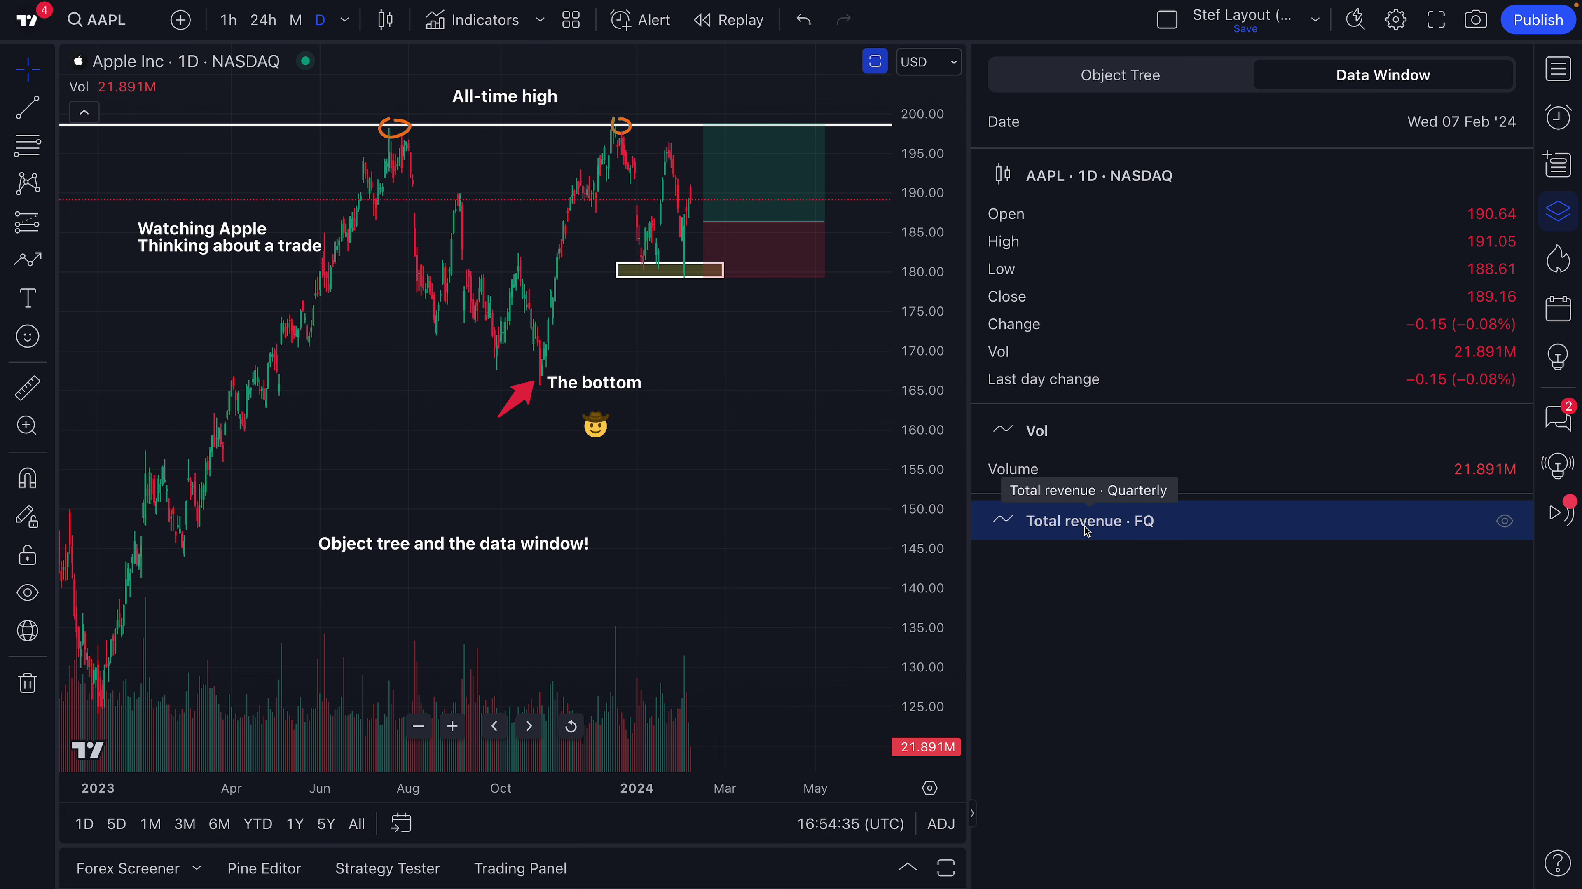
double_click(1087, 530)
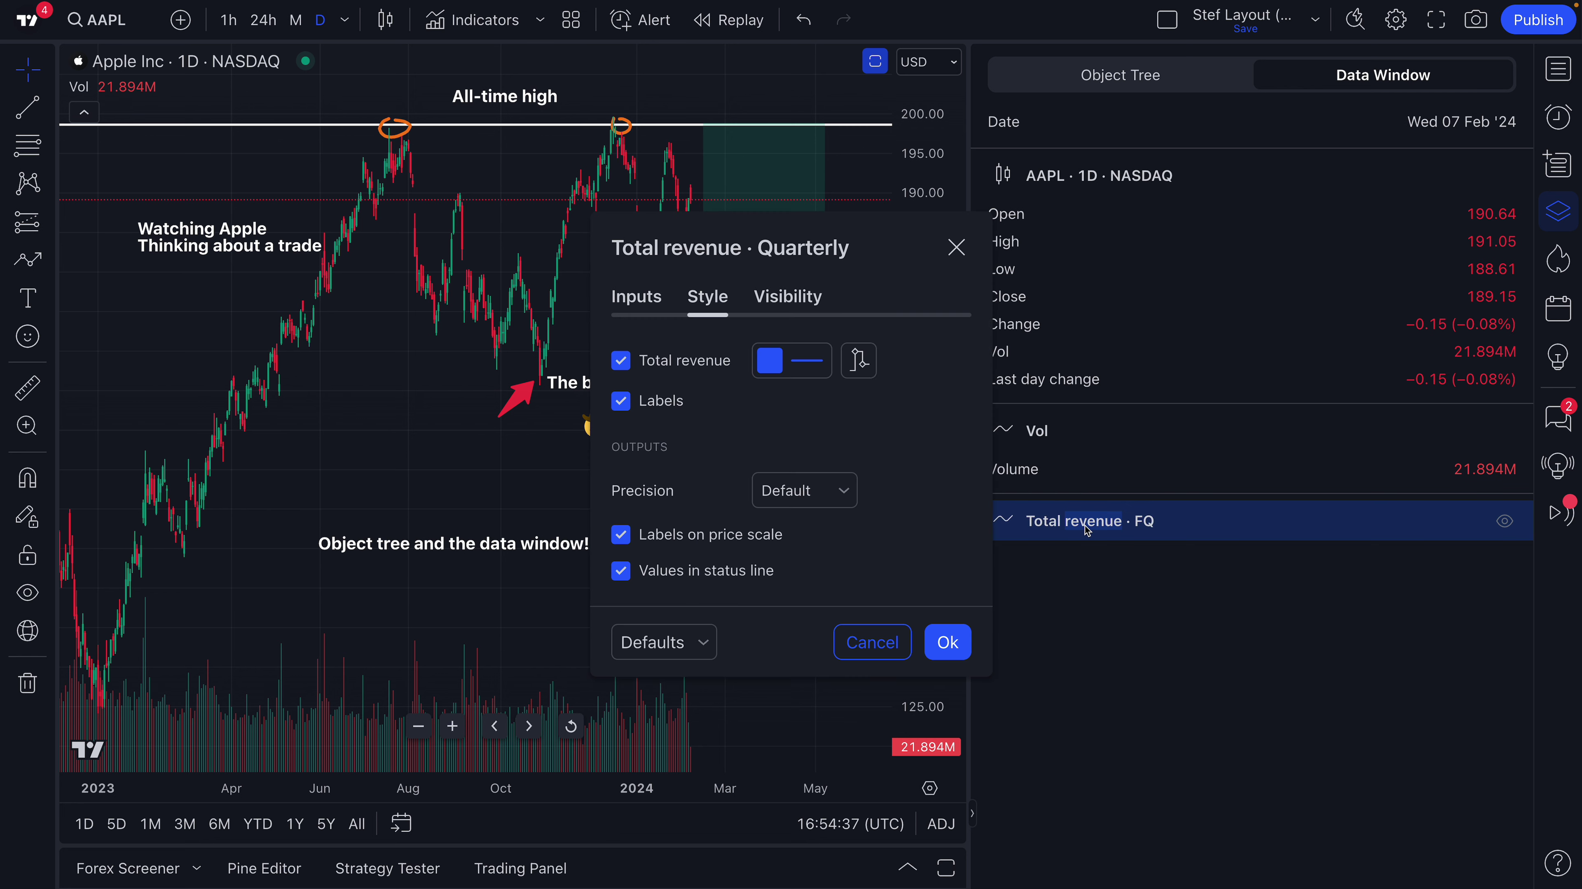
click(636, 297)
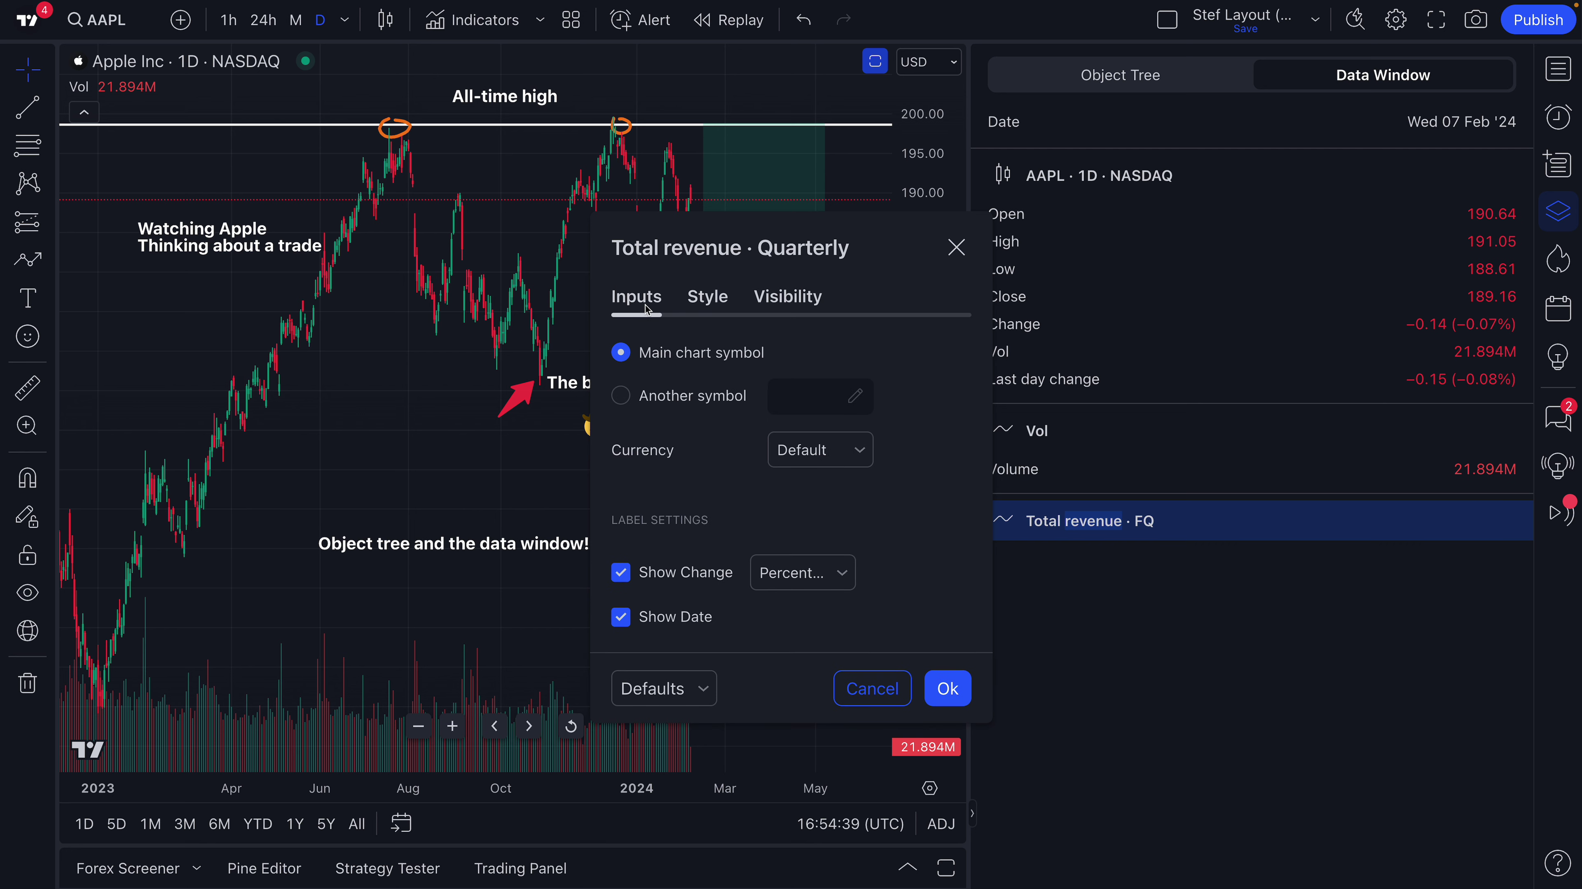
click(707, 295)
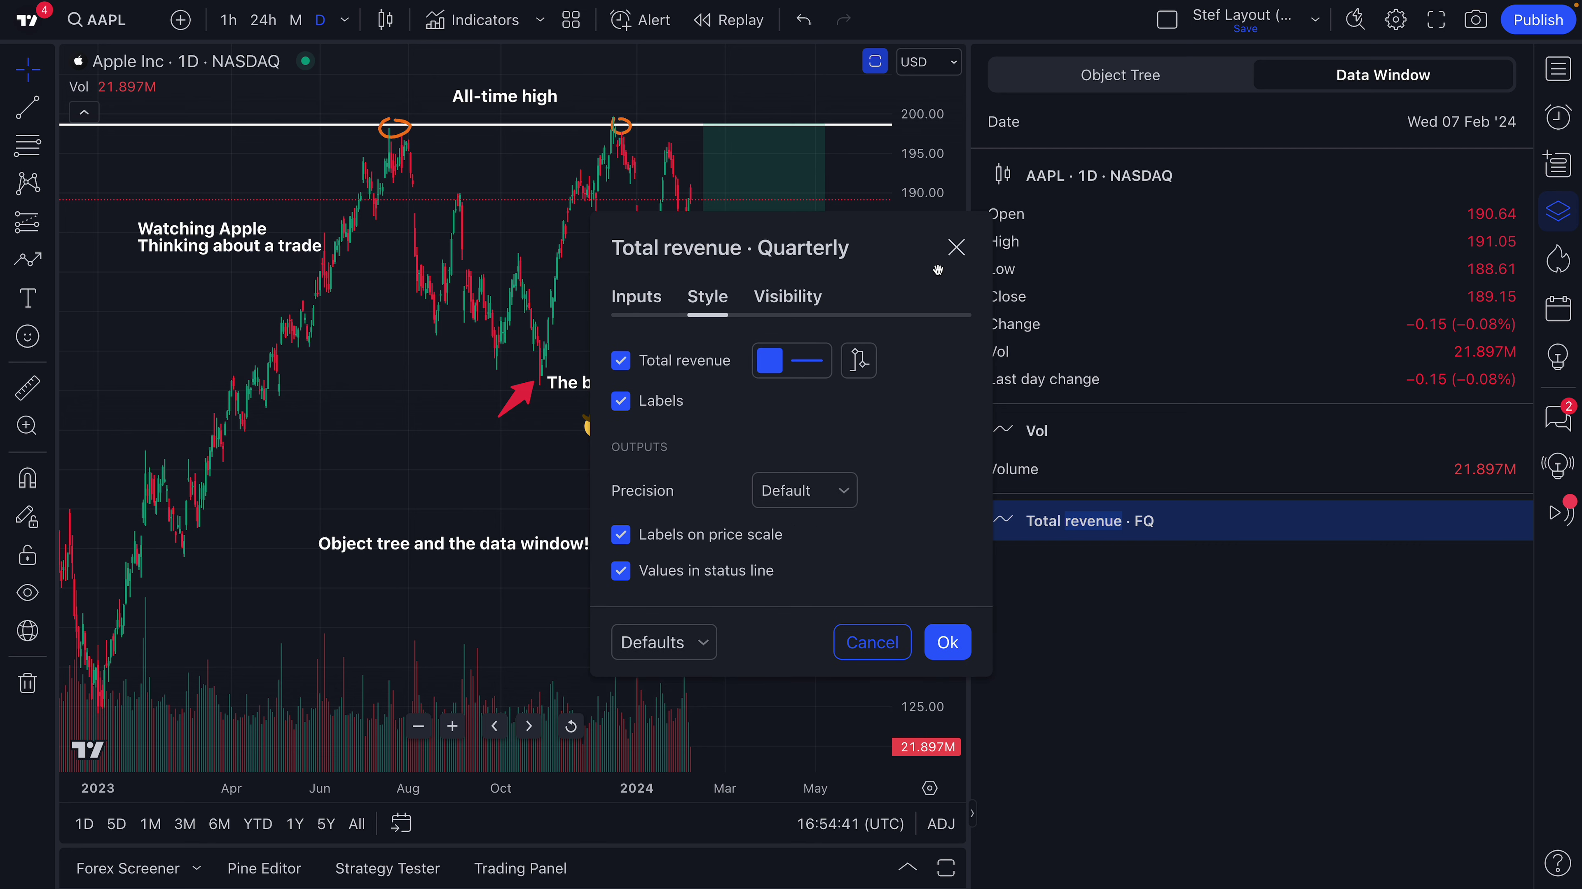
click(955, 247)
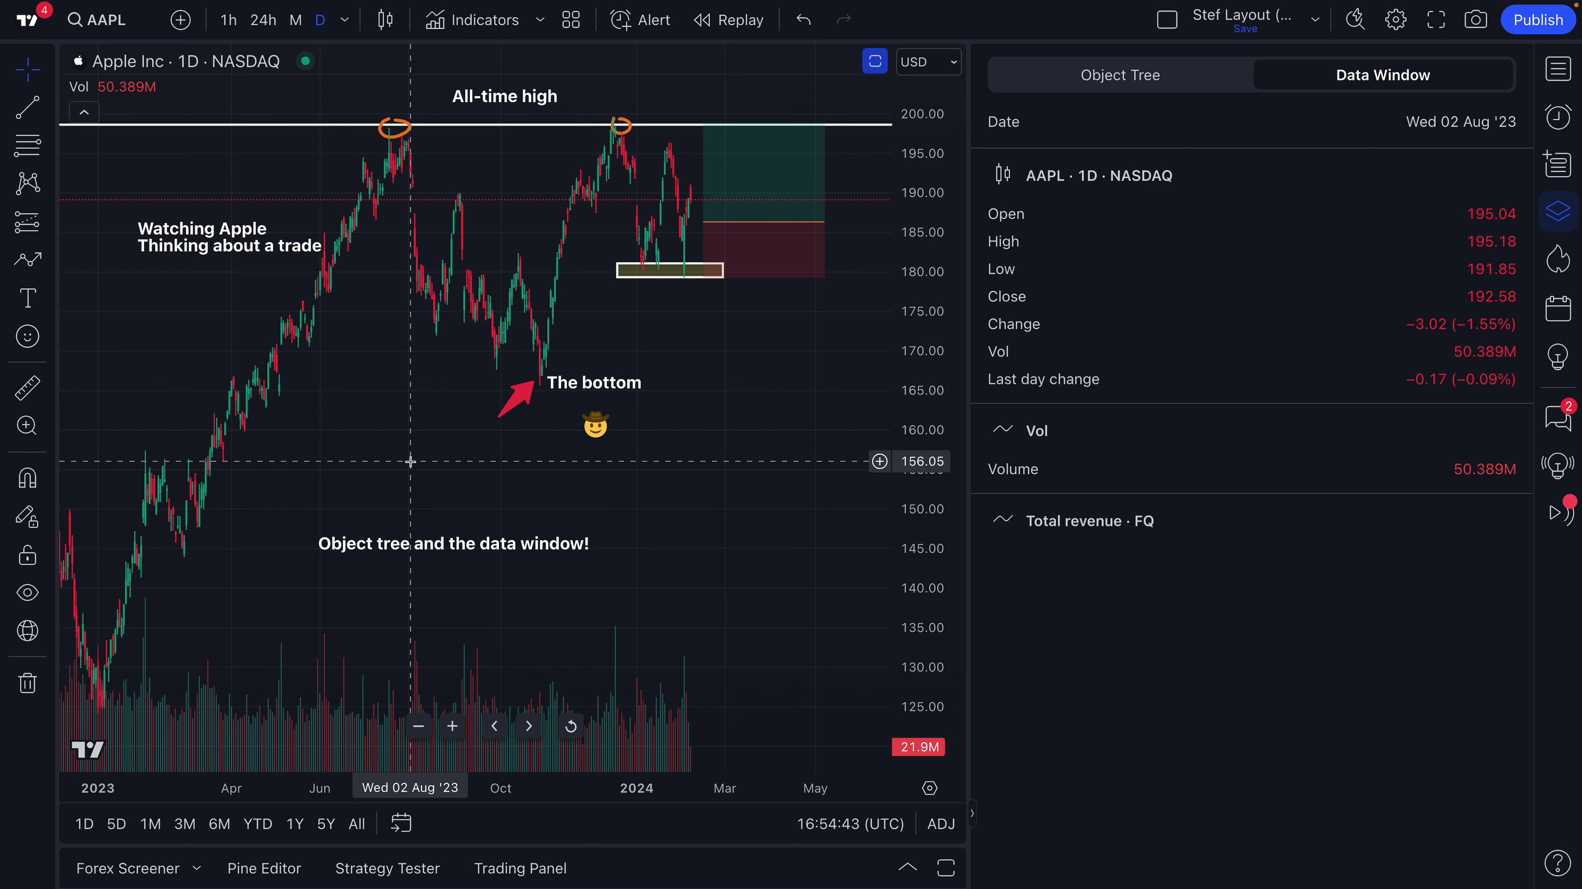
Search the indicators for "bollinger" and add Bollinger Bands to the chart.
key(slash)
text(bollinger)
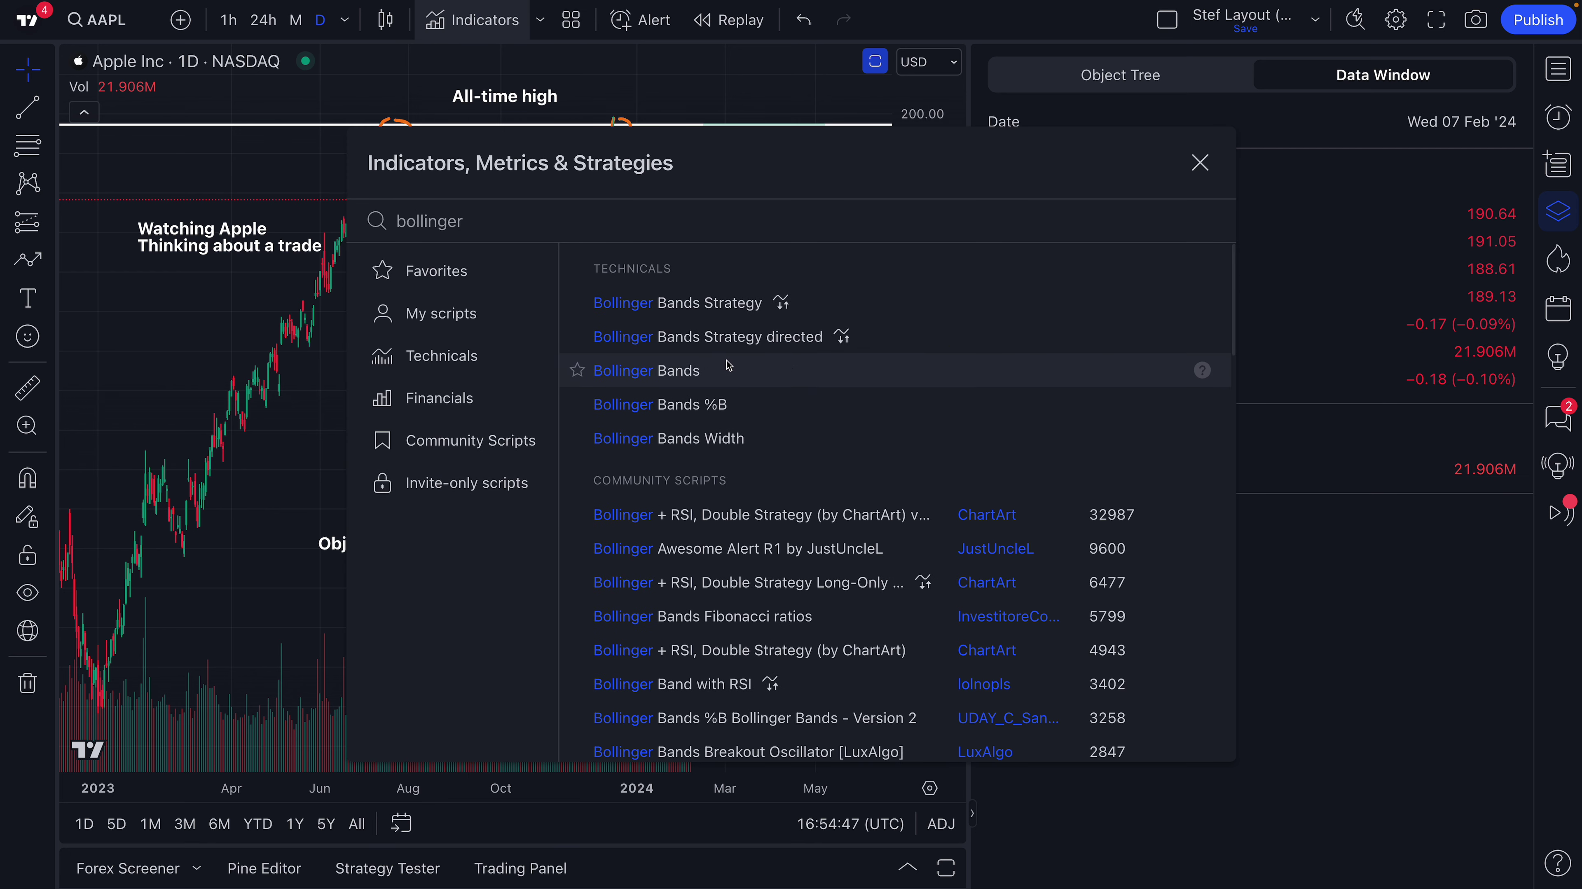
click(728, 370)
click(1198, 163)
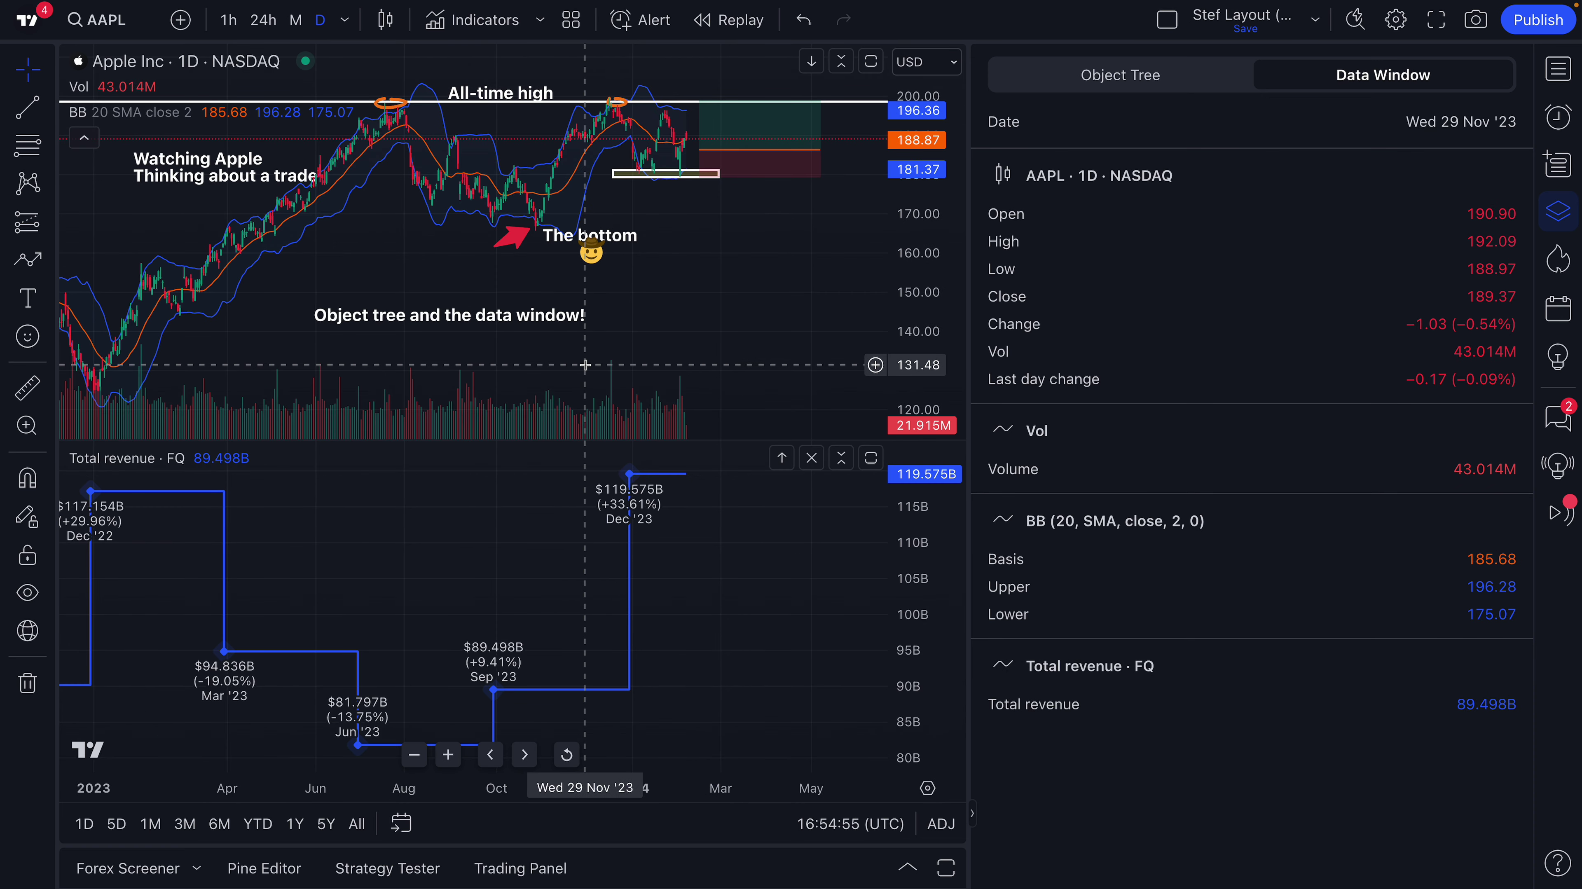
Compare the object tree's list of drawings and indicators with the data window's price, volume, Bollinger Bands and revenue values.
scroll(587, 369, up, 5)
scroll(587, 369, down, 5)
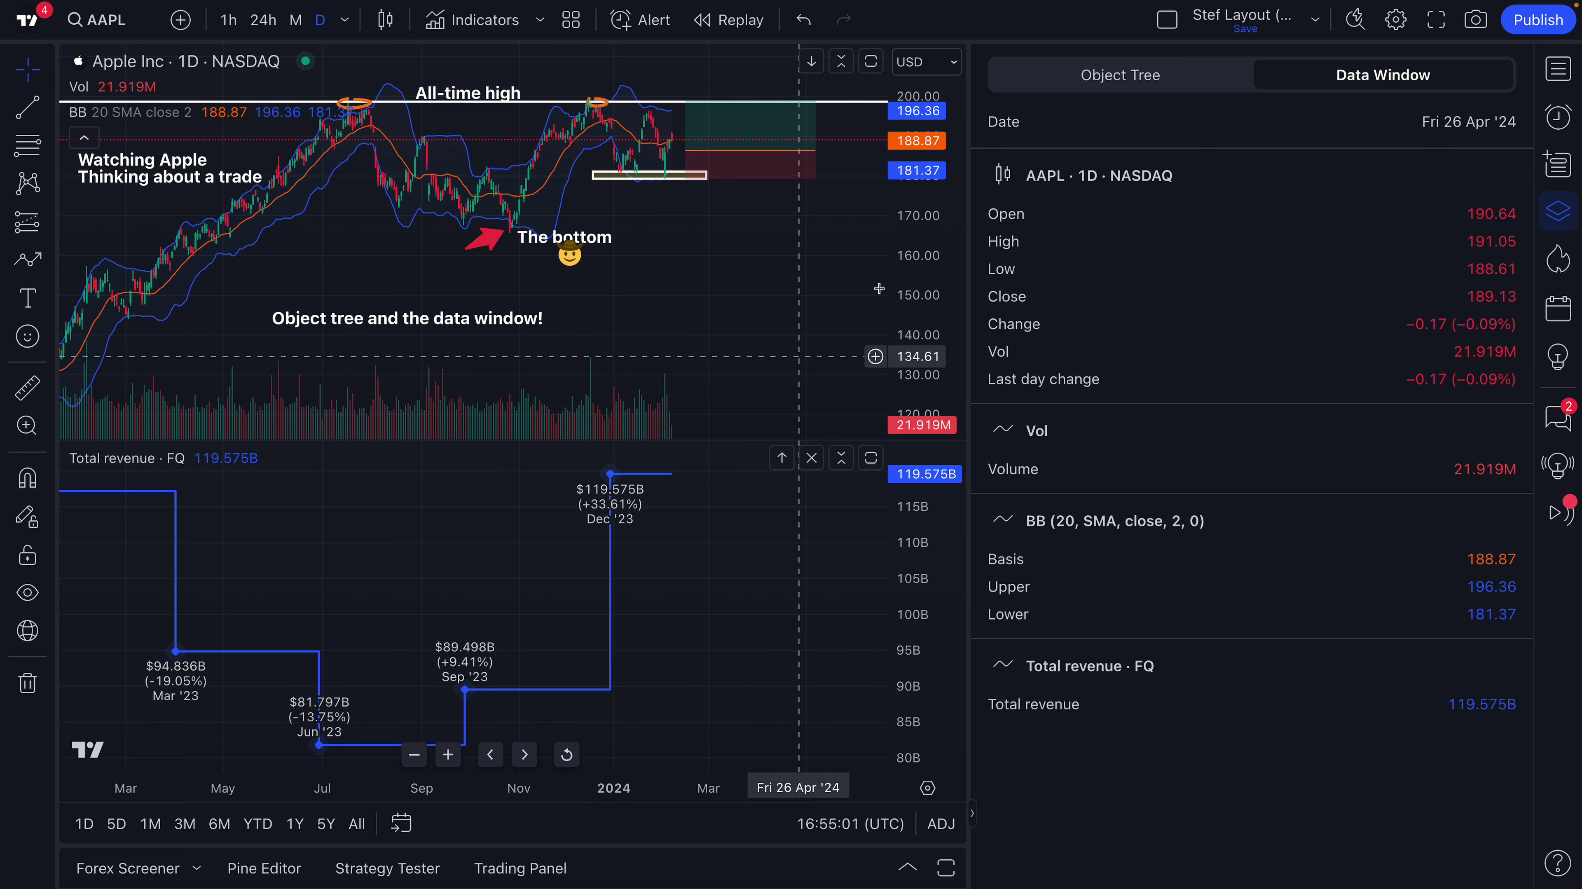
click(1105, 92)
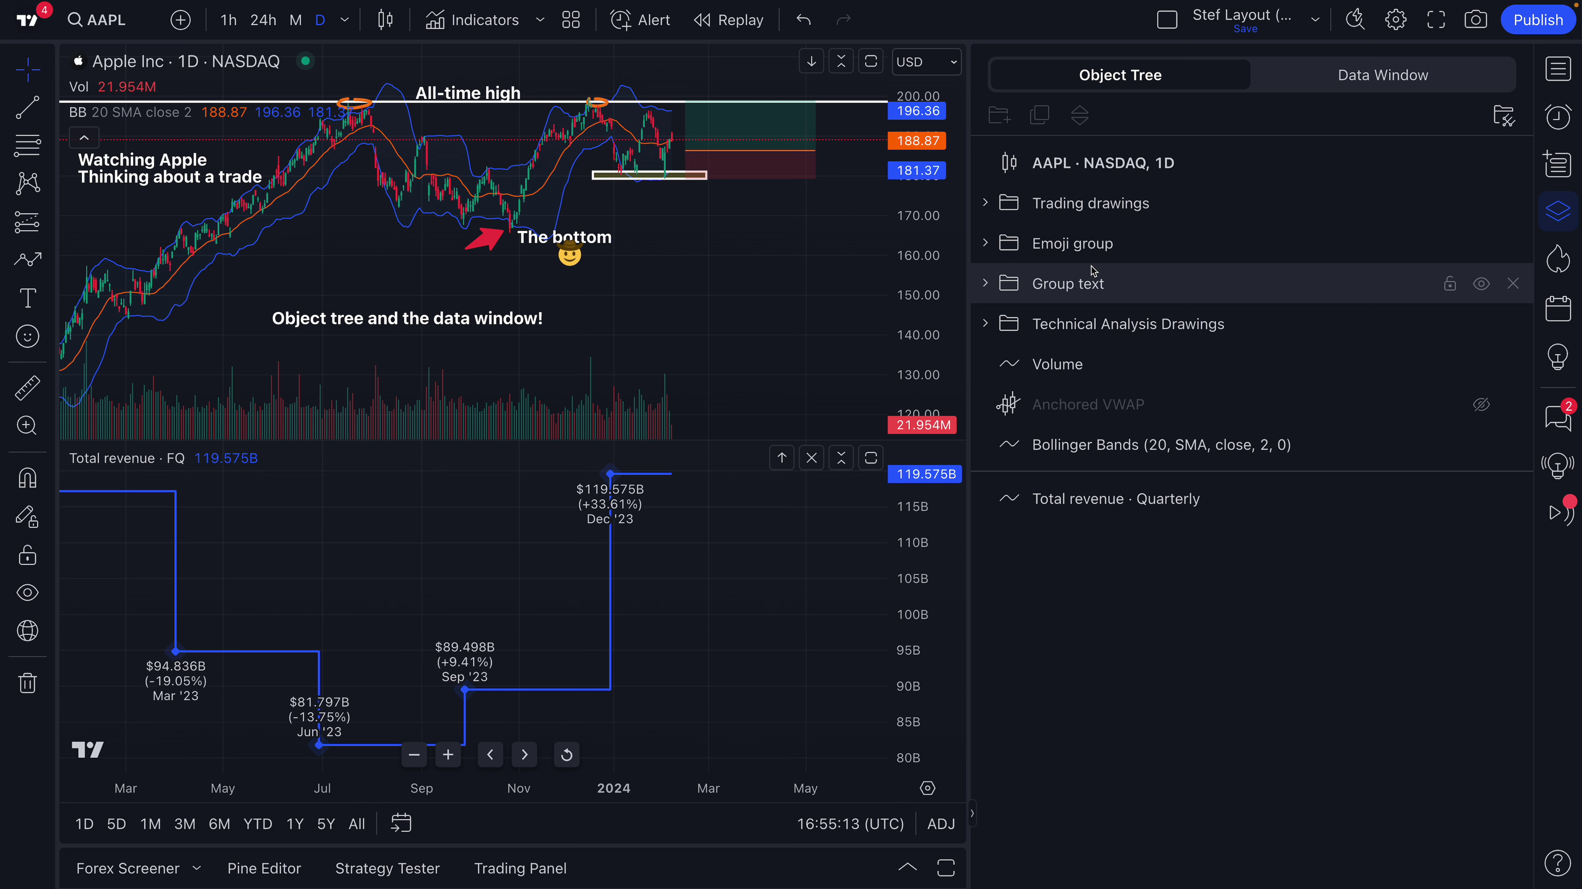
click(1341, 80)
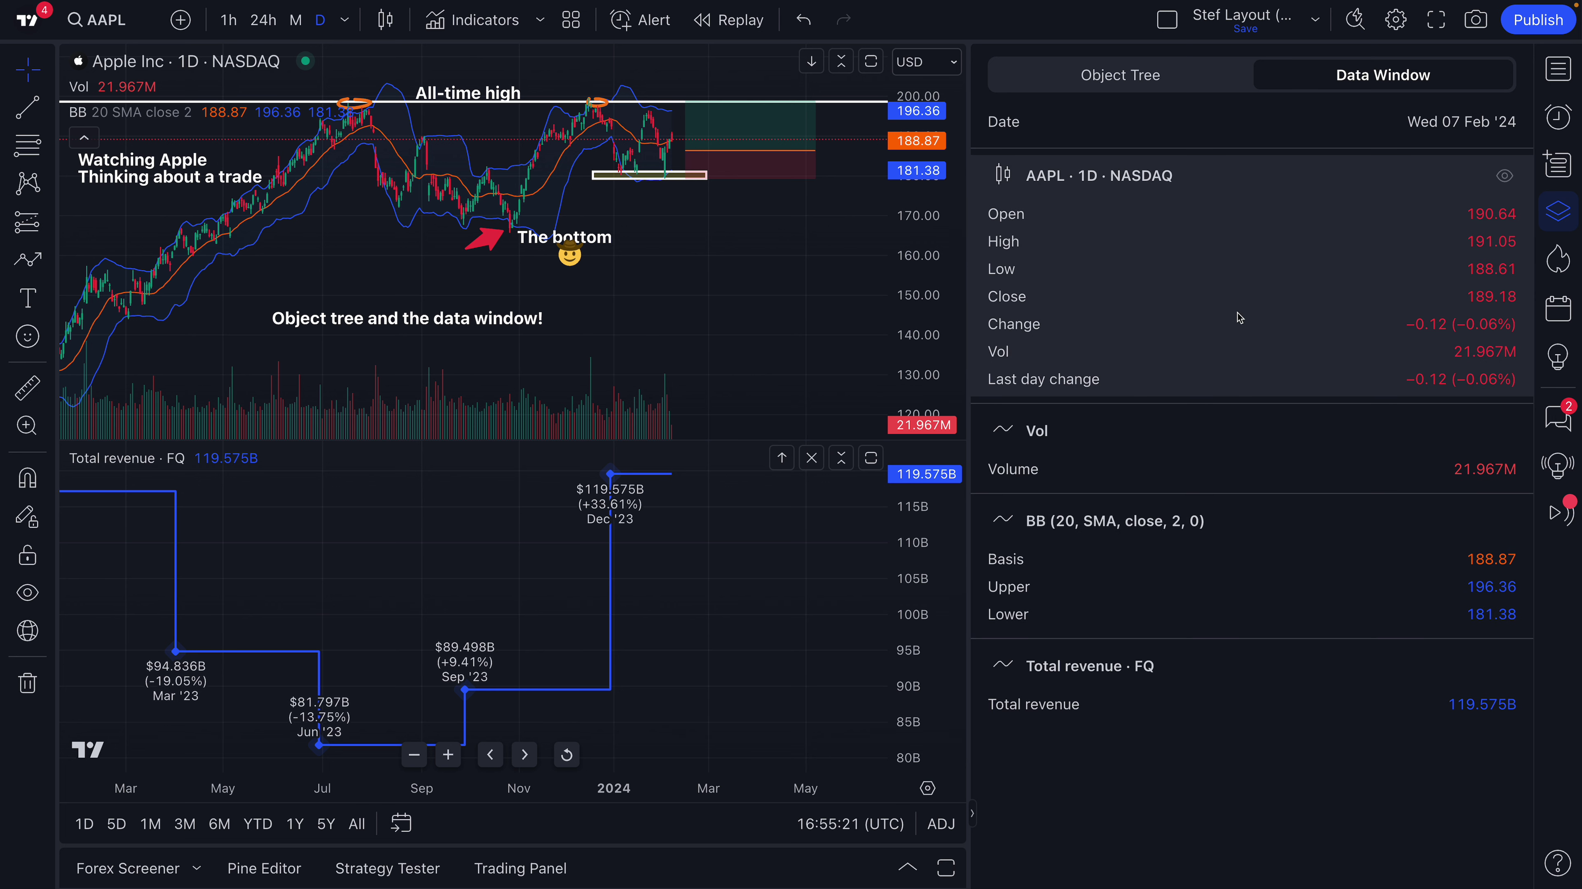
click(1183, 78)
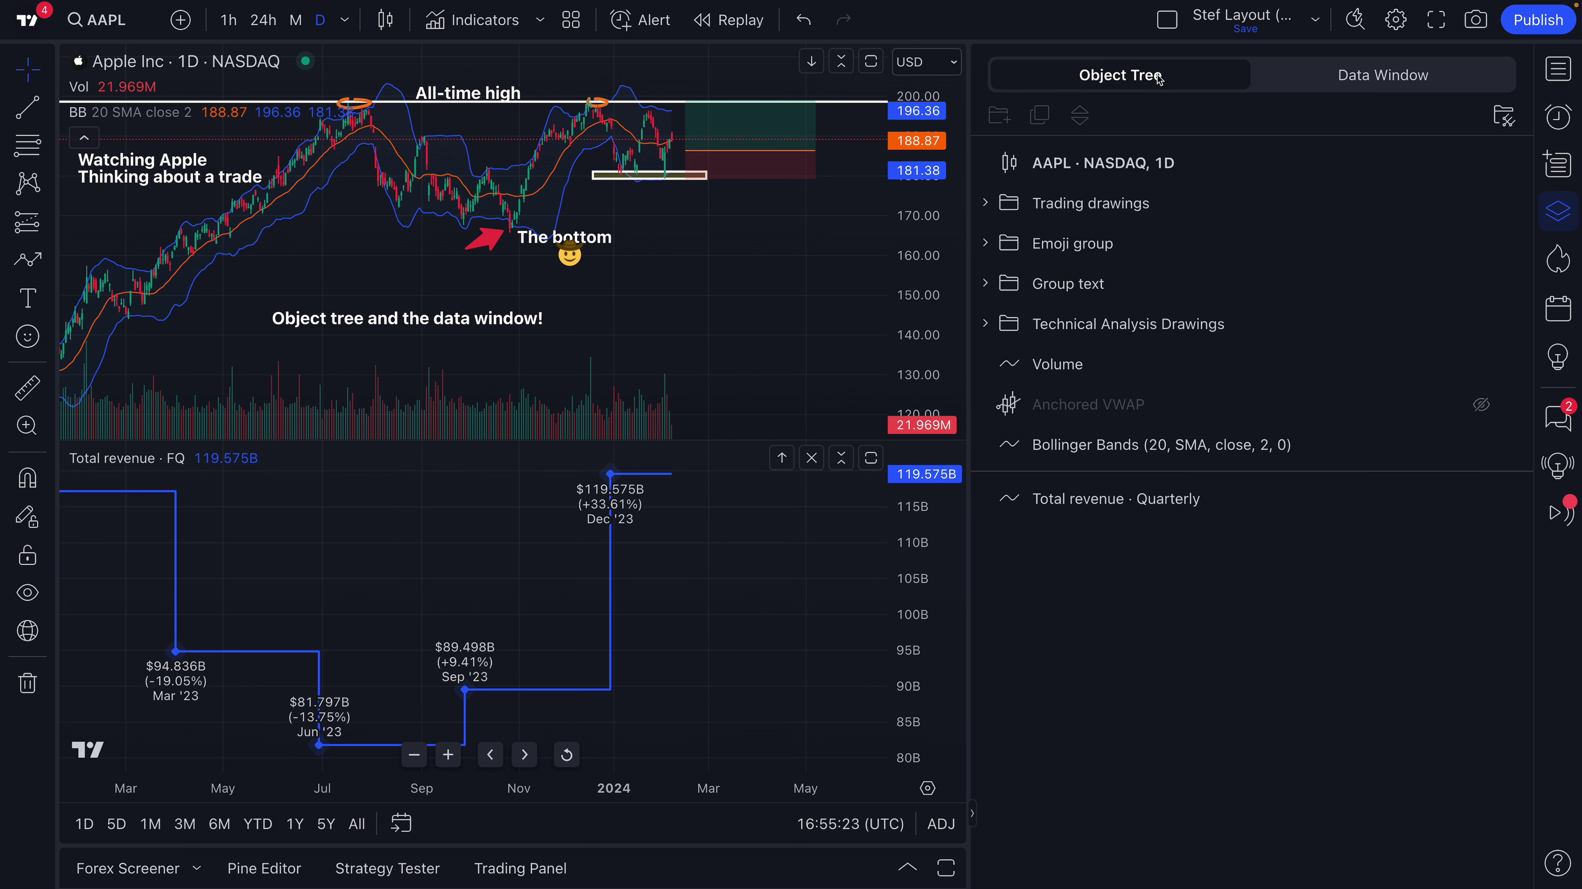
click(1315, 84)
click(1142, 84)
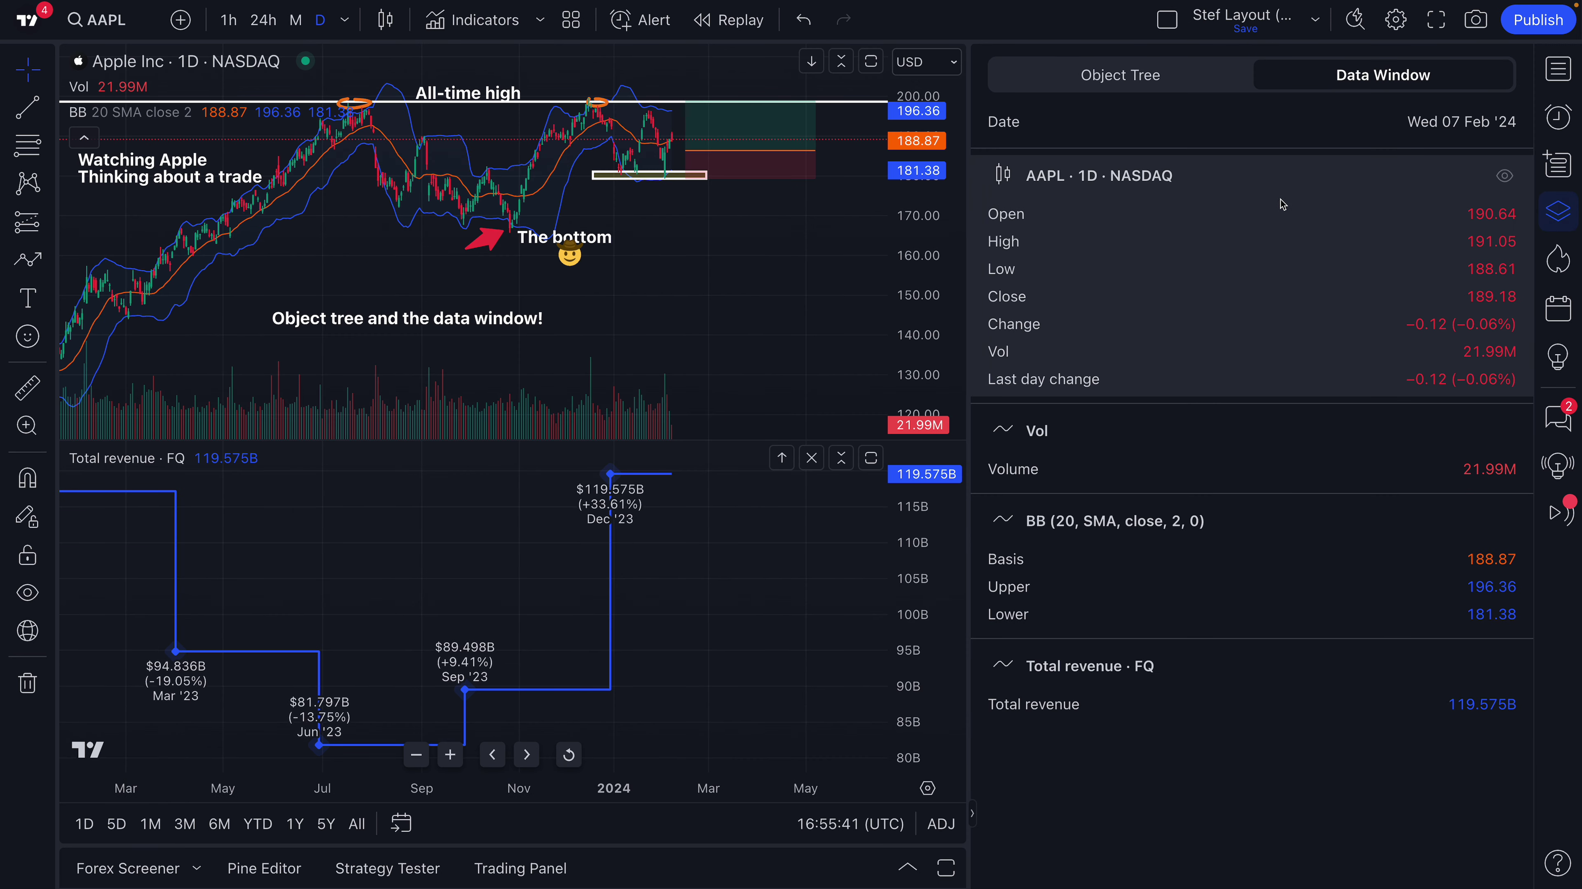
Close the object tree and data window panel and maximize the price pane of the Apple chart.
click(1120, 91)
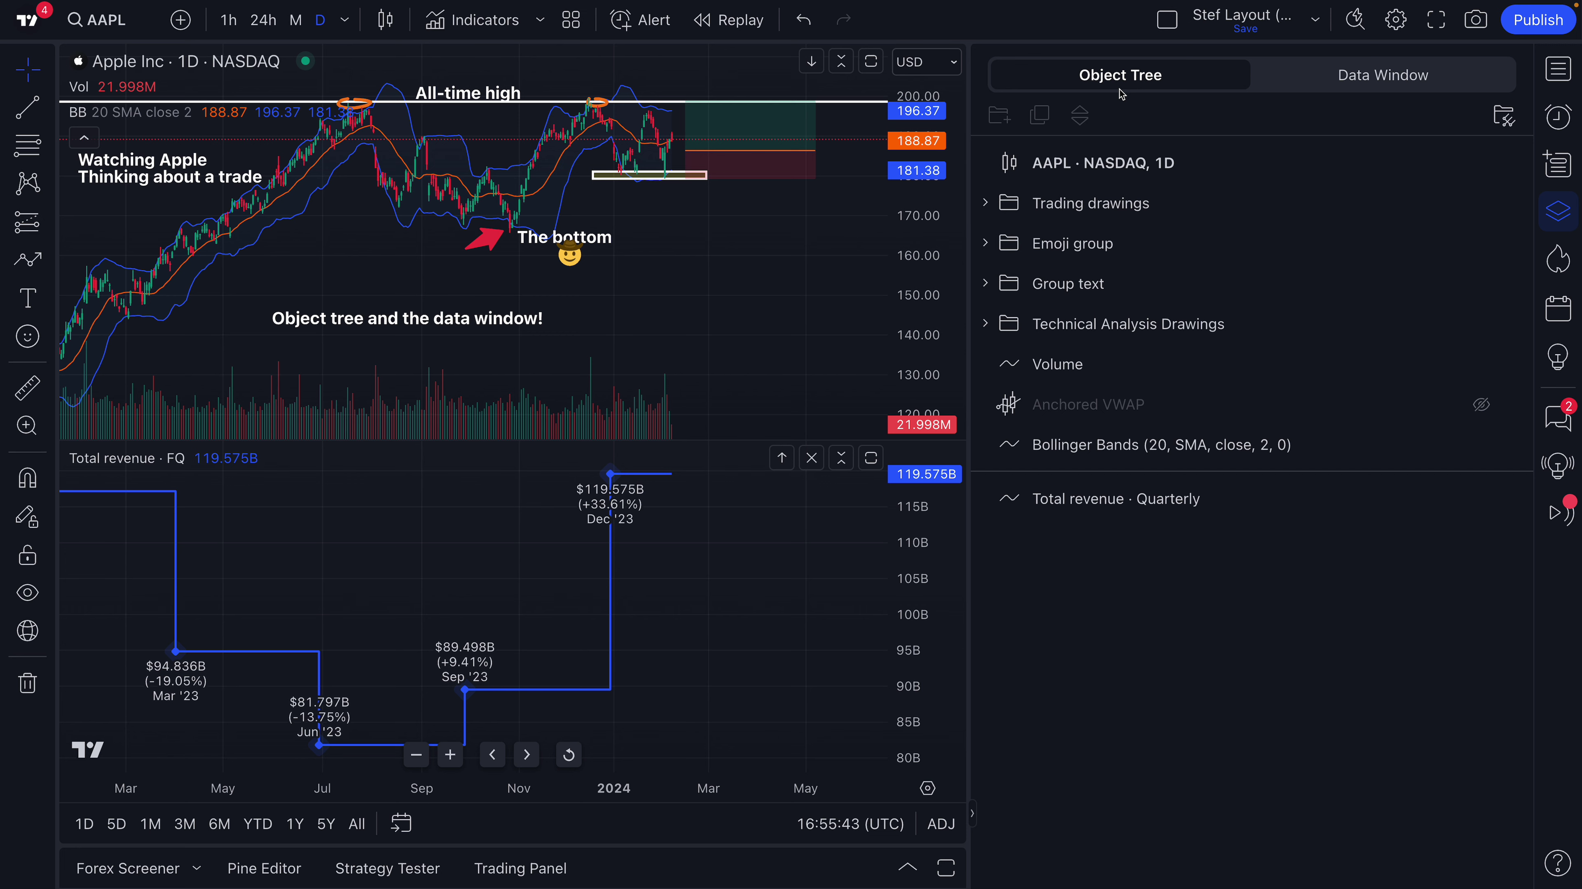
click(1348, 80)
click(1121, 76)
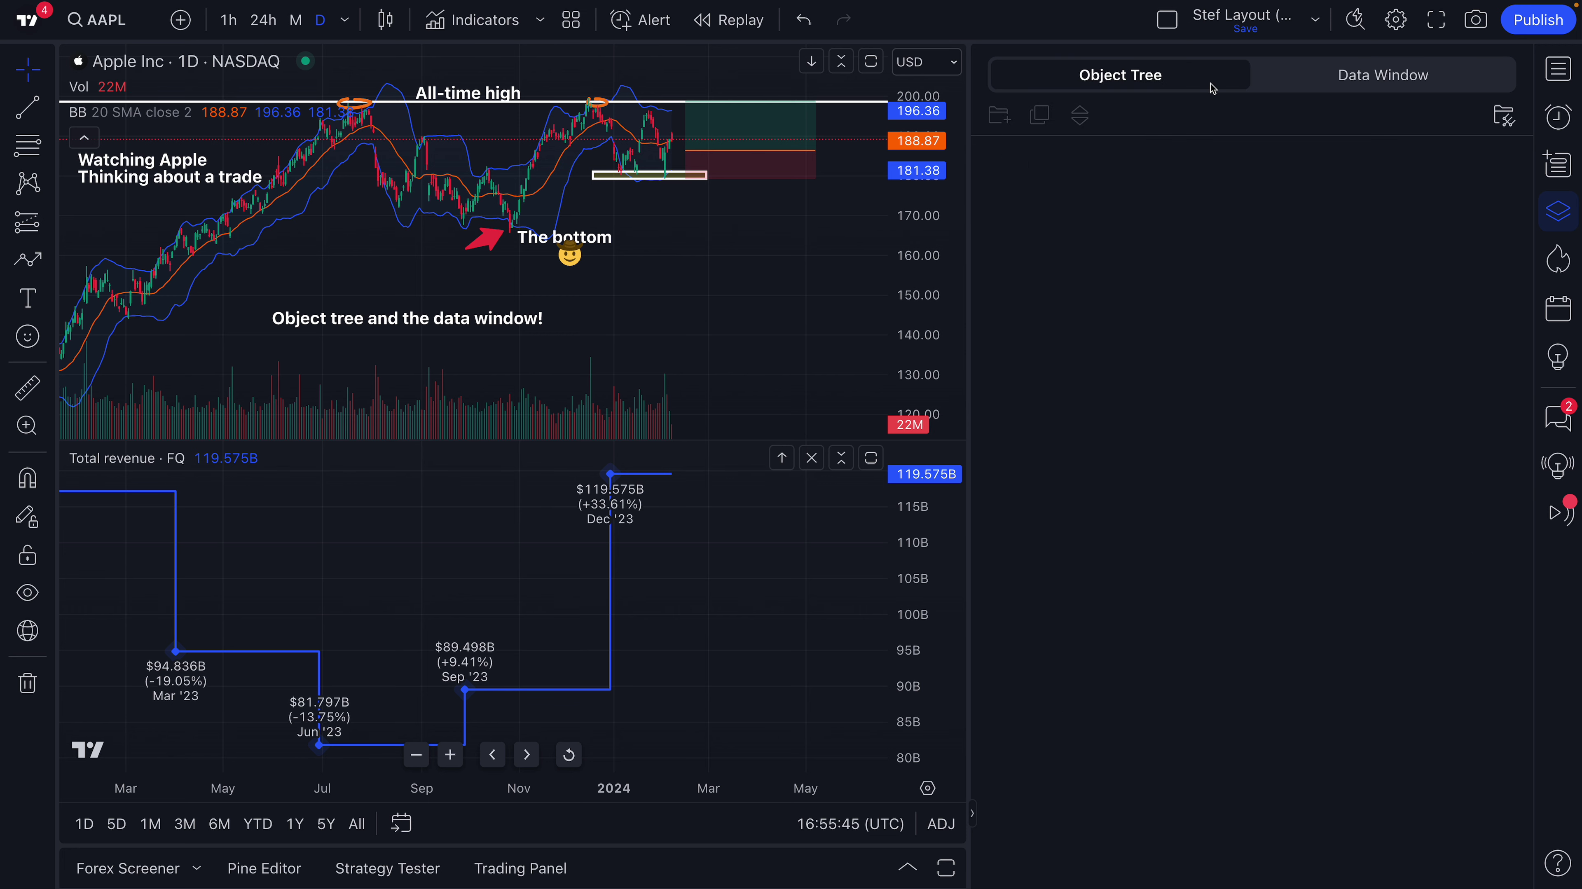
click(1558, 212)
scroll(1244, 360, down, 5)
scroll(1180, 360, up, 3)
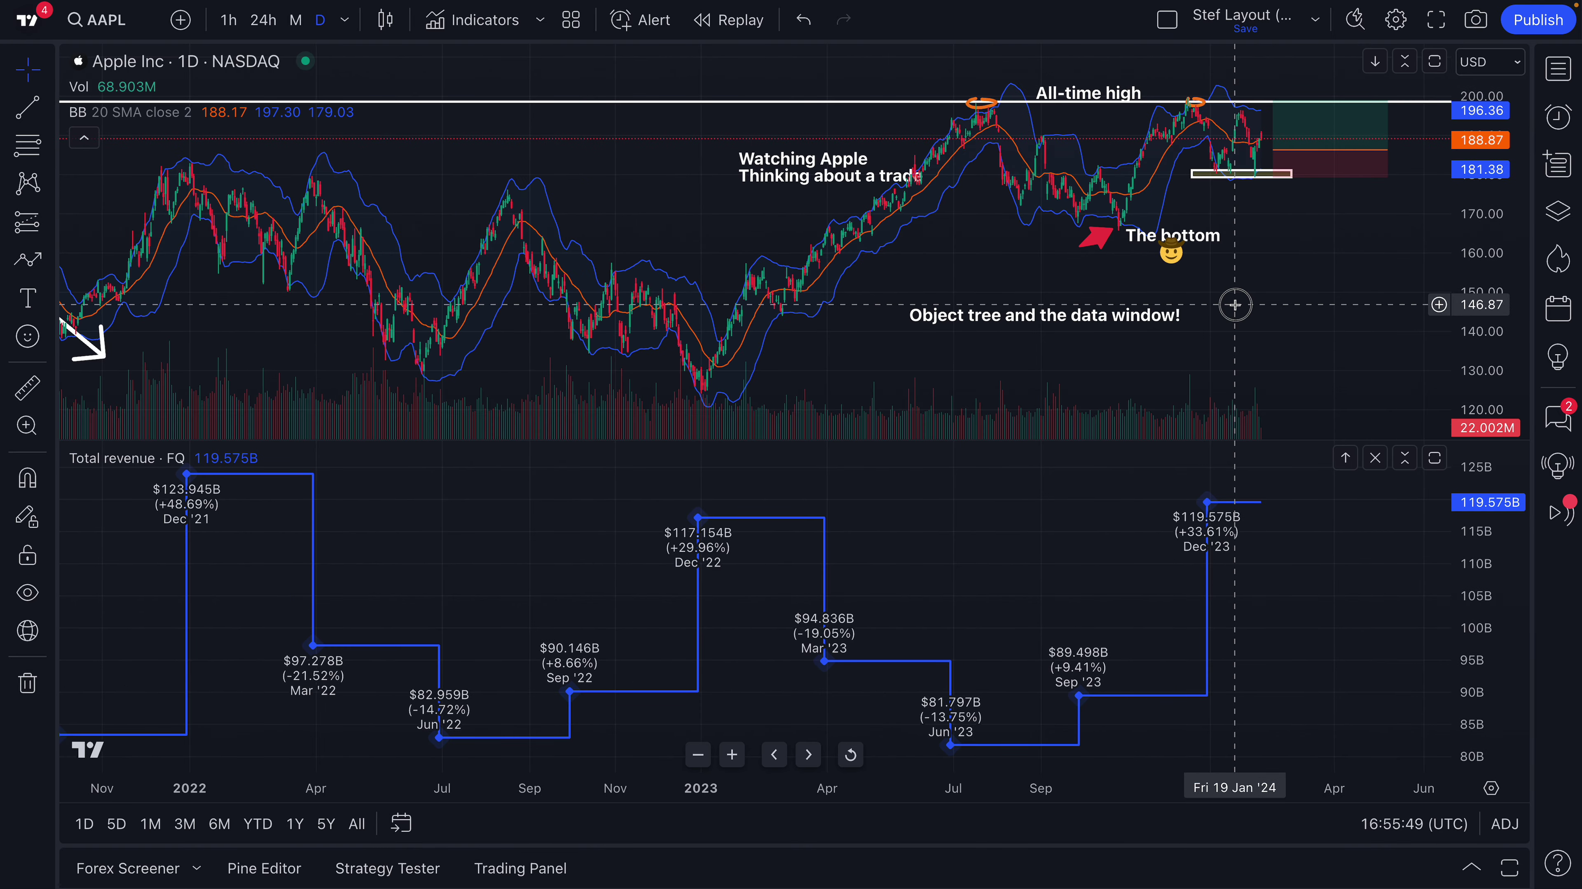
double_click(1232, 304)
scroll(1126, 459, up, 3)
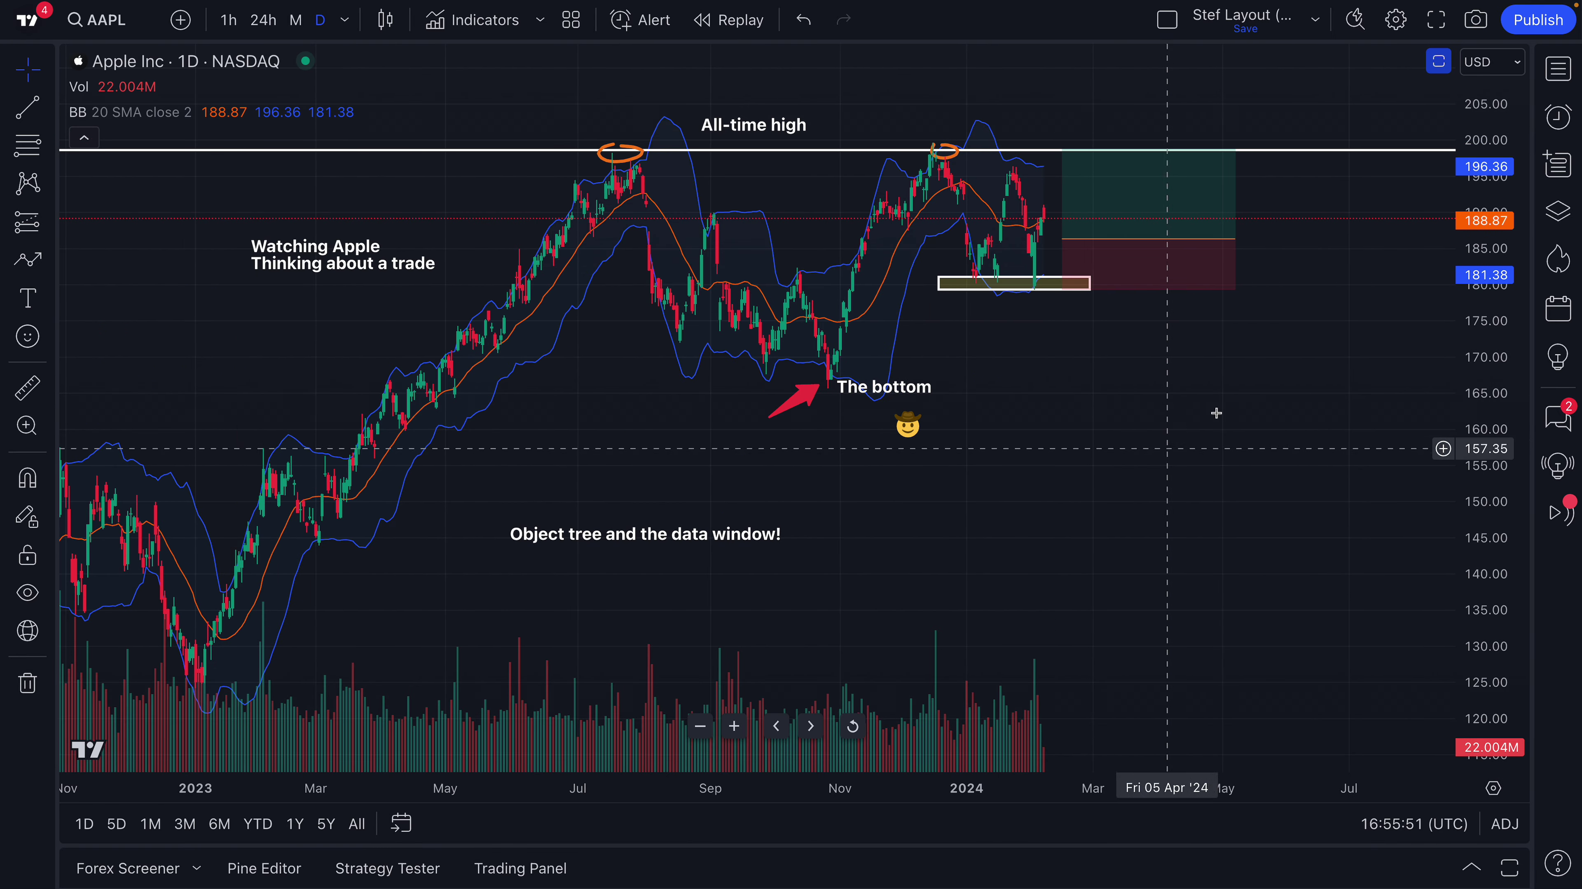
Reopen the object tree and select the "Catching the bottom emoji" drawing in the Emoji group.
click(1549, 222)
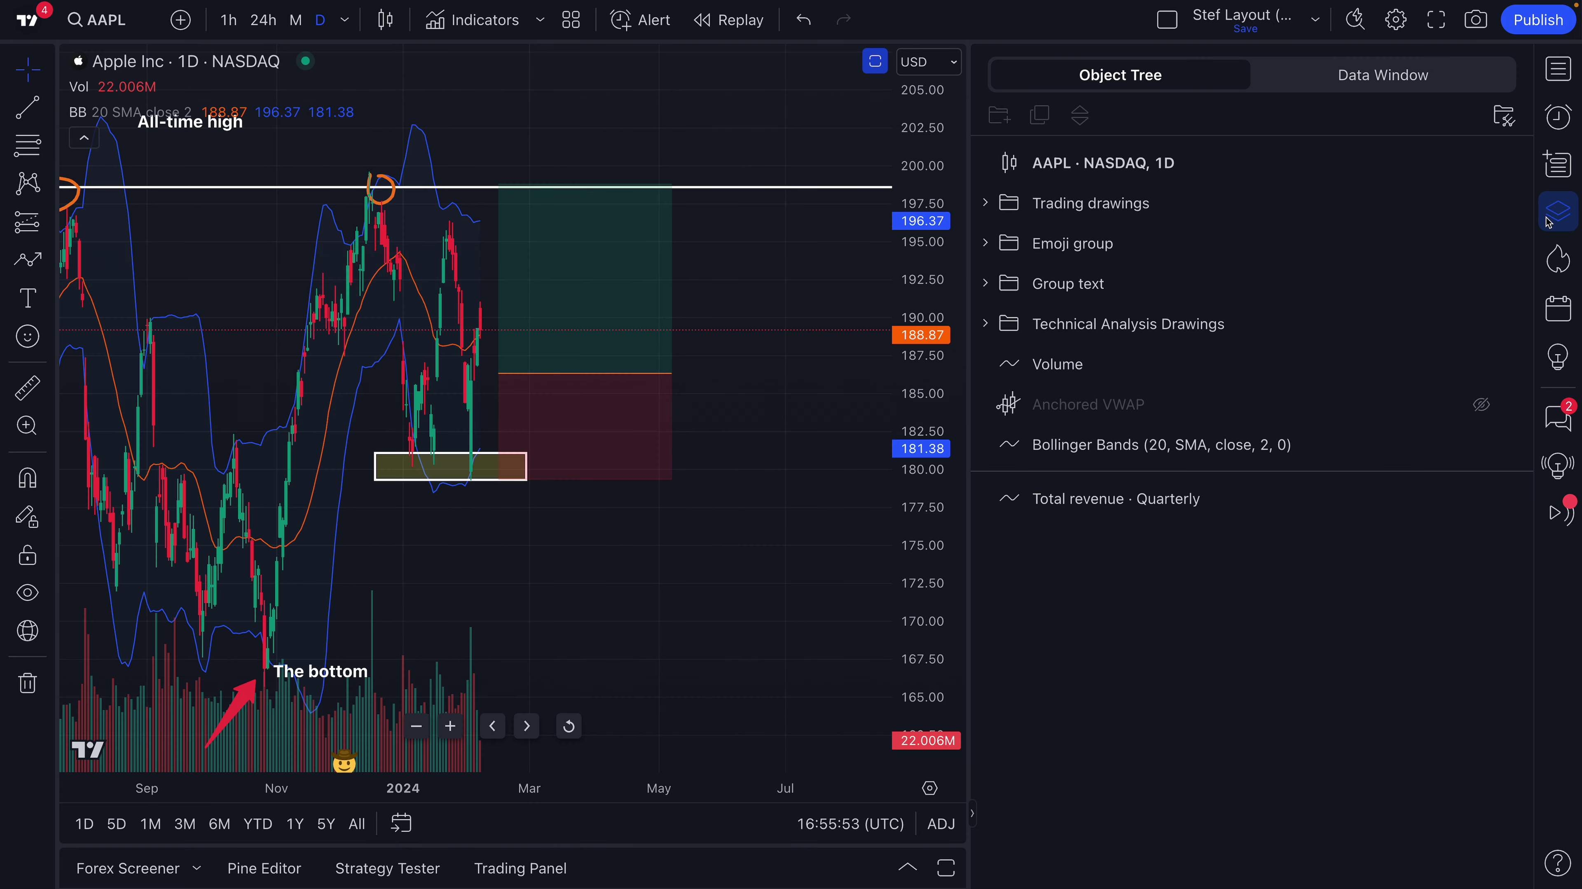
click(1163, 208)
click(976, 249)
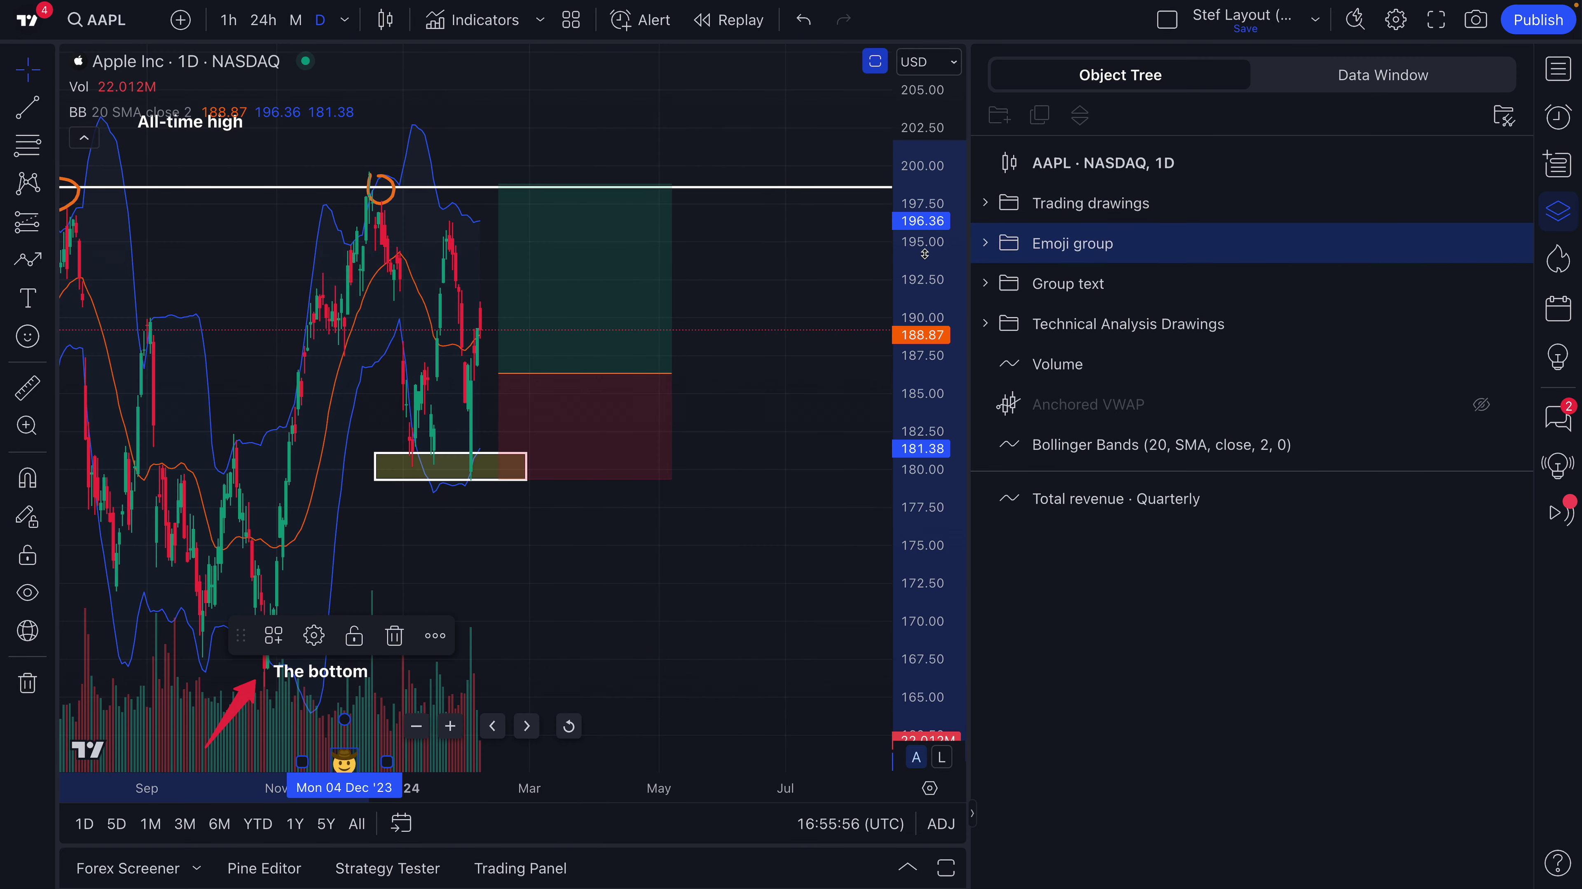
click(983, 243)
click(1118, 330)
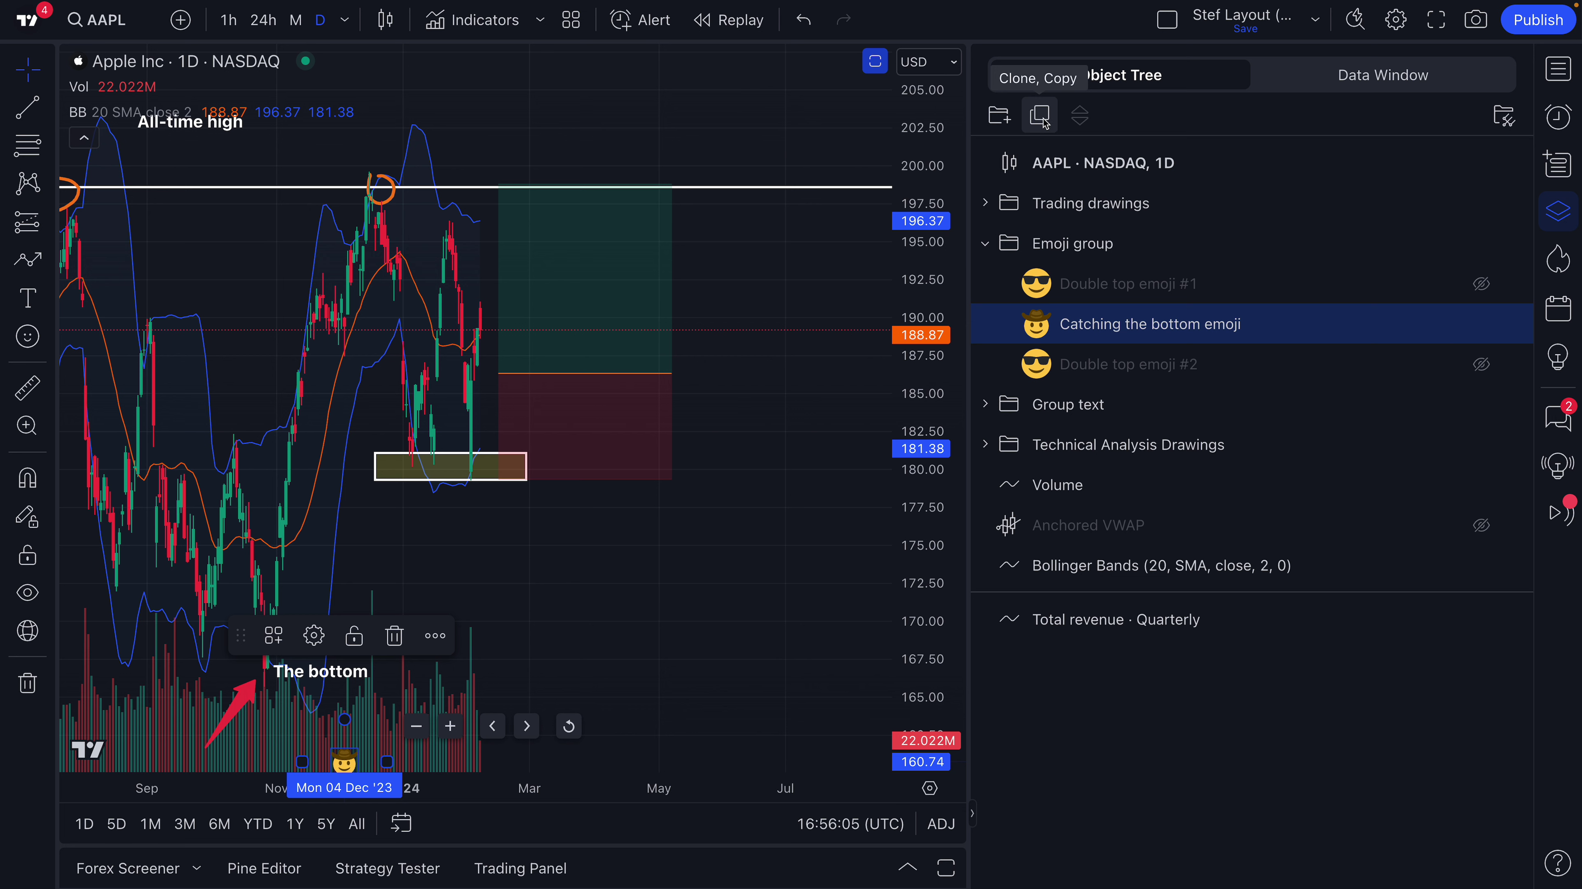
click(986, 246)
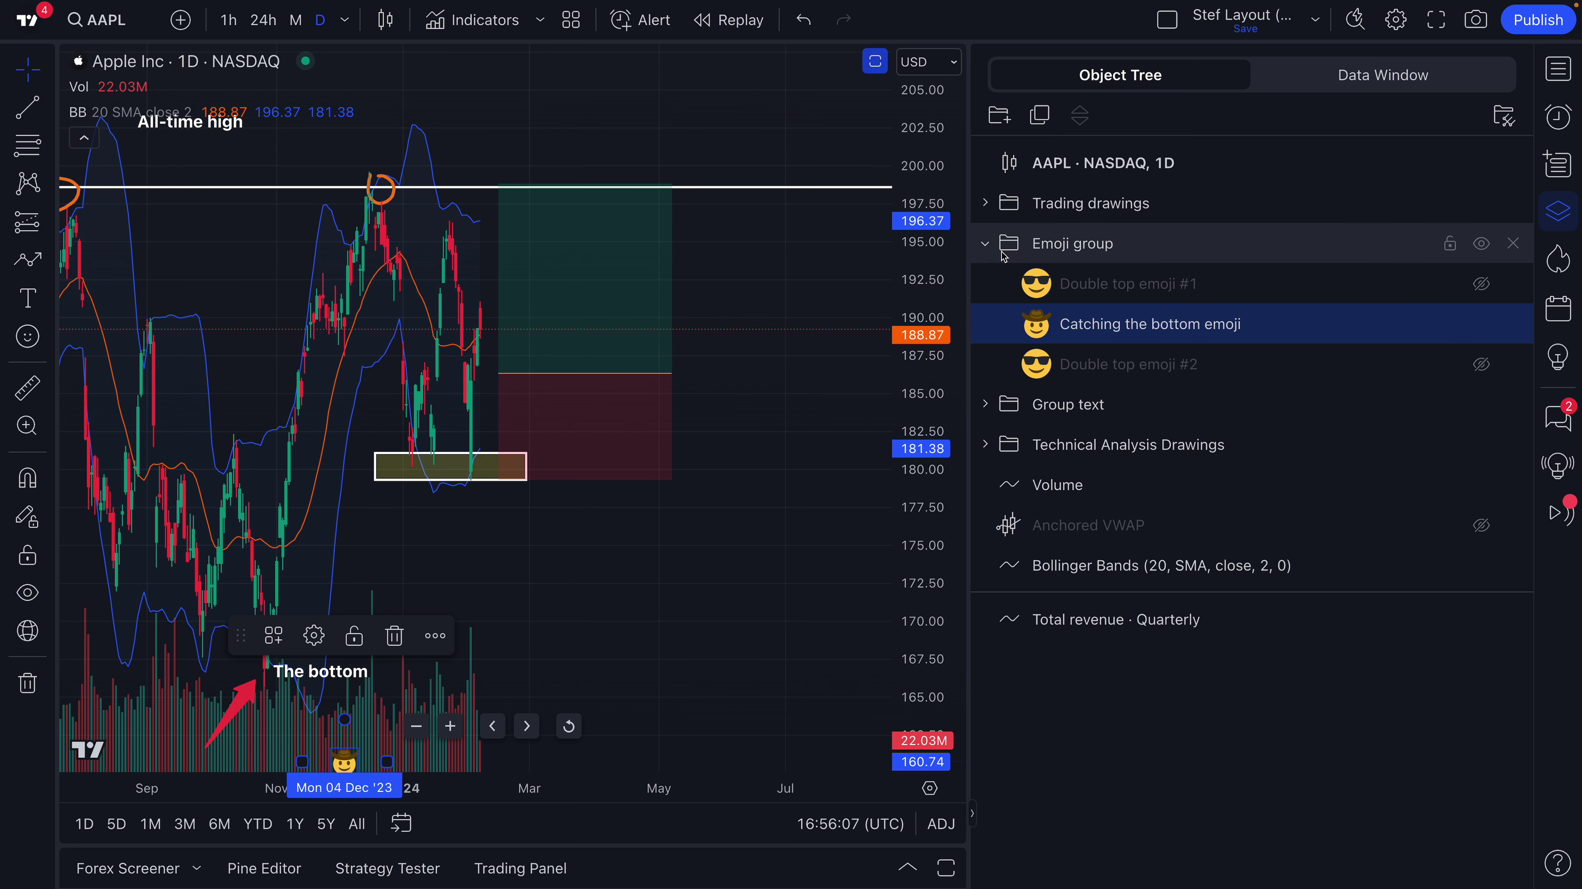
Select the Rectangle in the Technical Analysis Drawings group and hide the Bollinger Bands indicator.
click(986, 329)
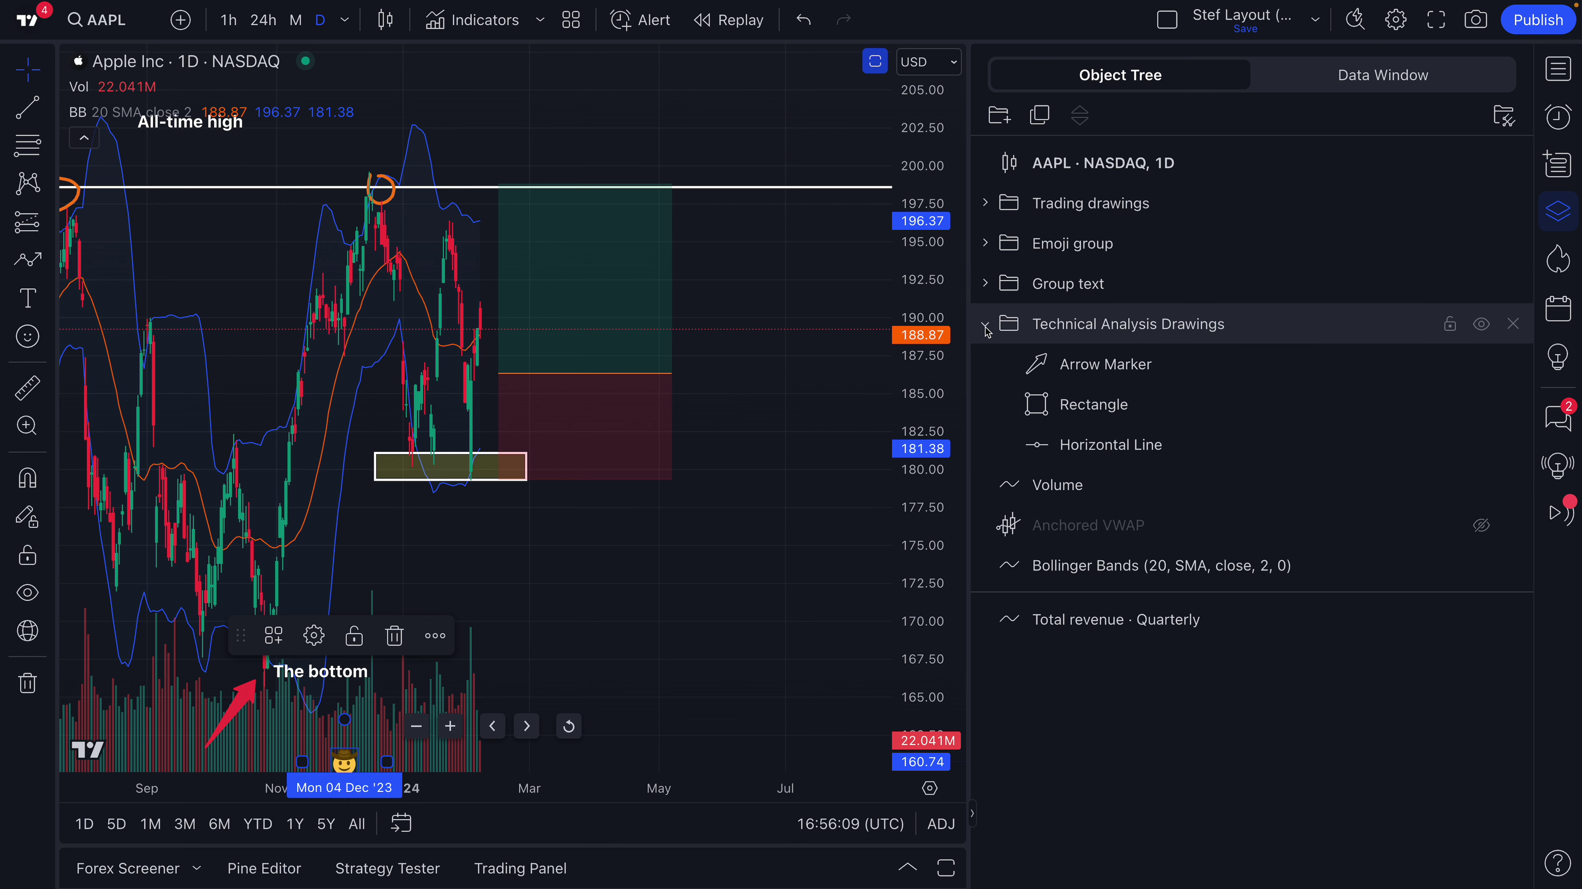
click(1096, 403)
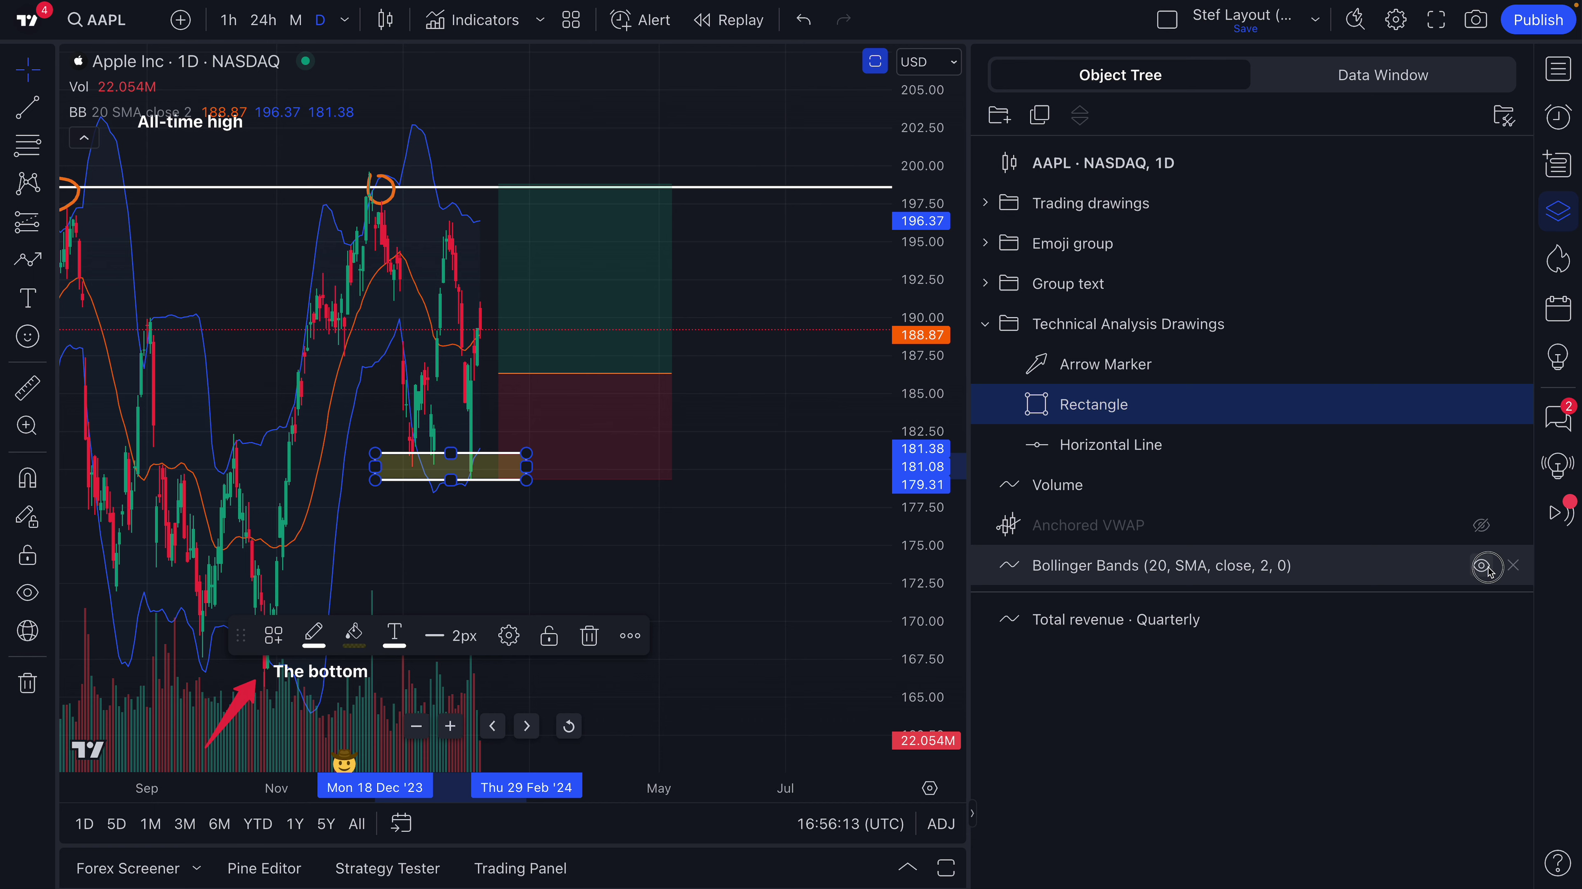
click(1487, 567)
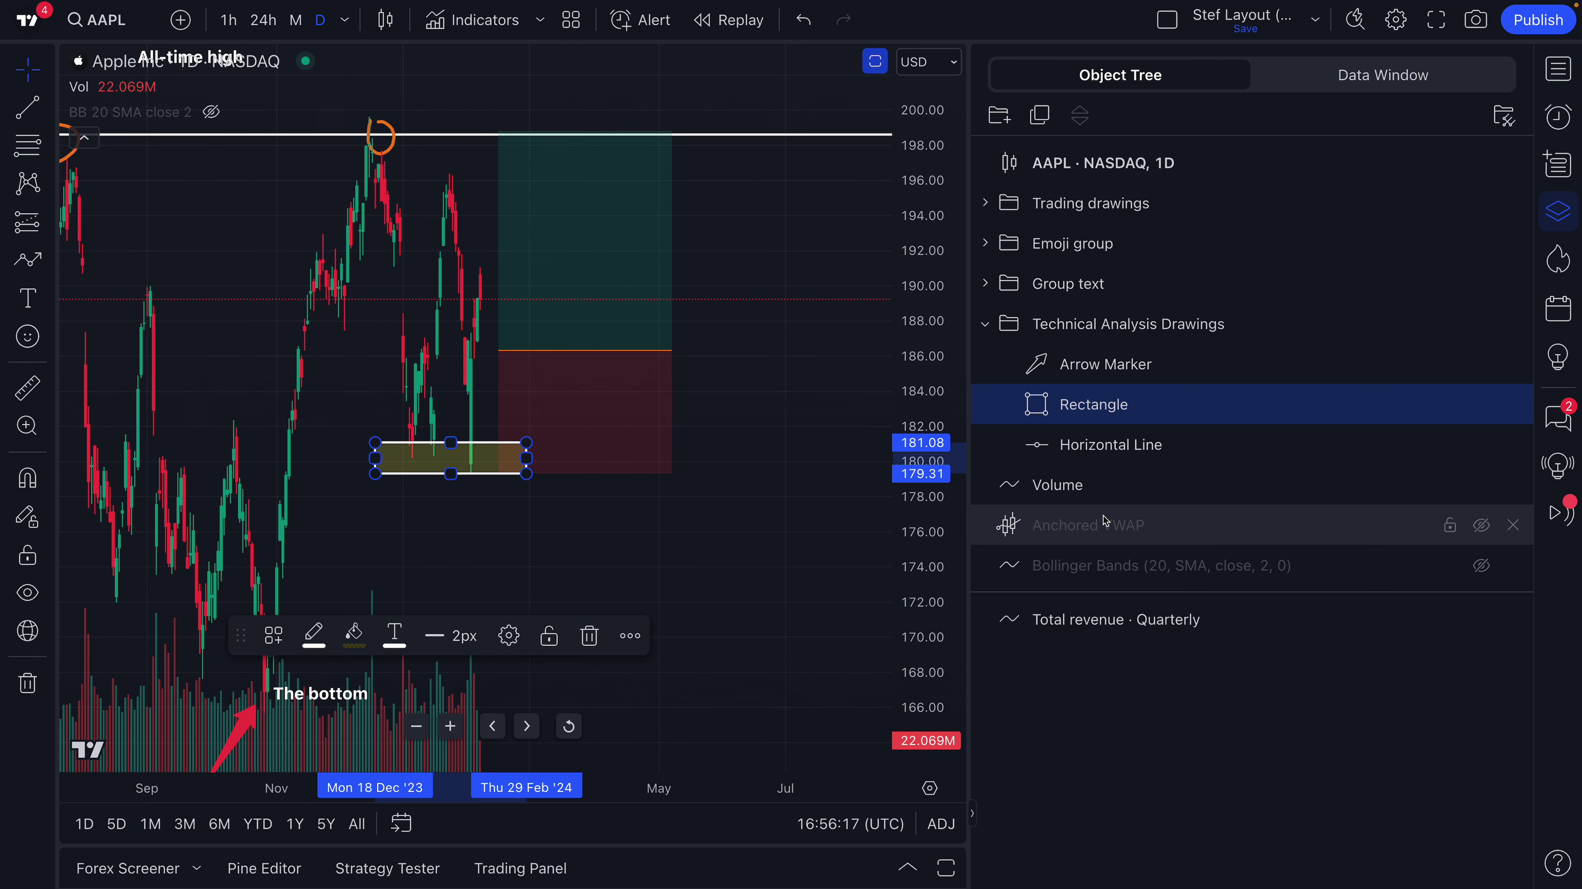
Hide the Long Position drawing in the Trading drawings group.
click(986, 206)
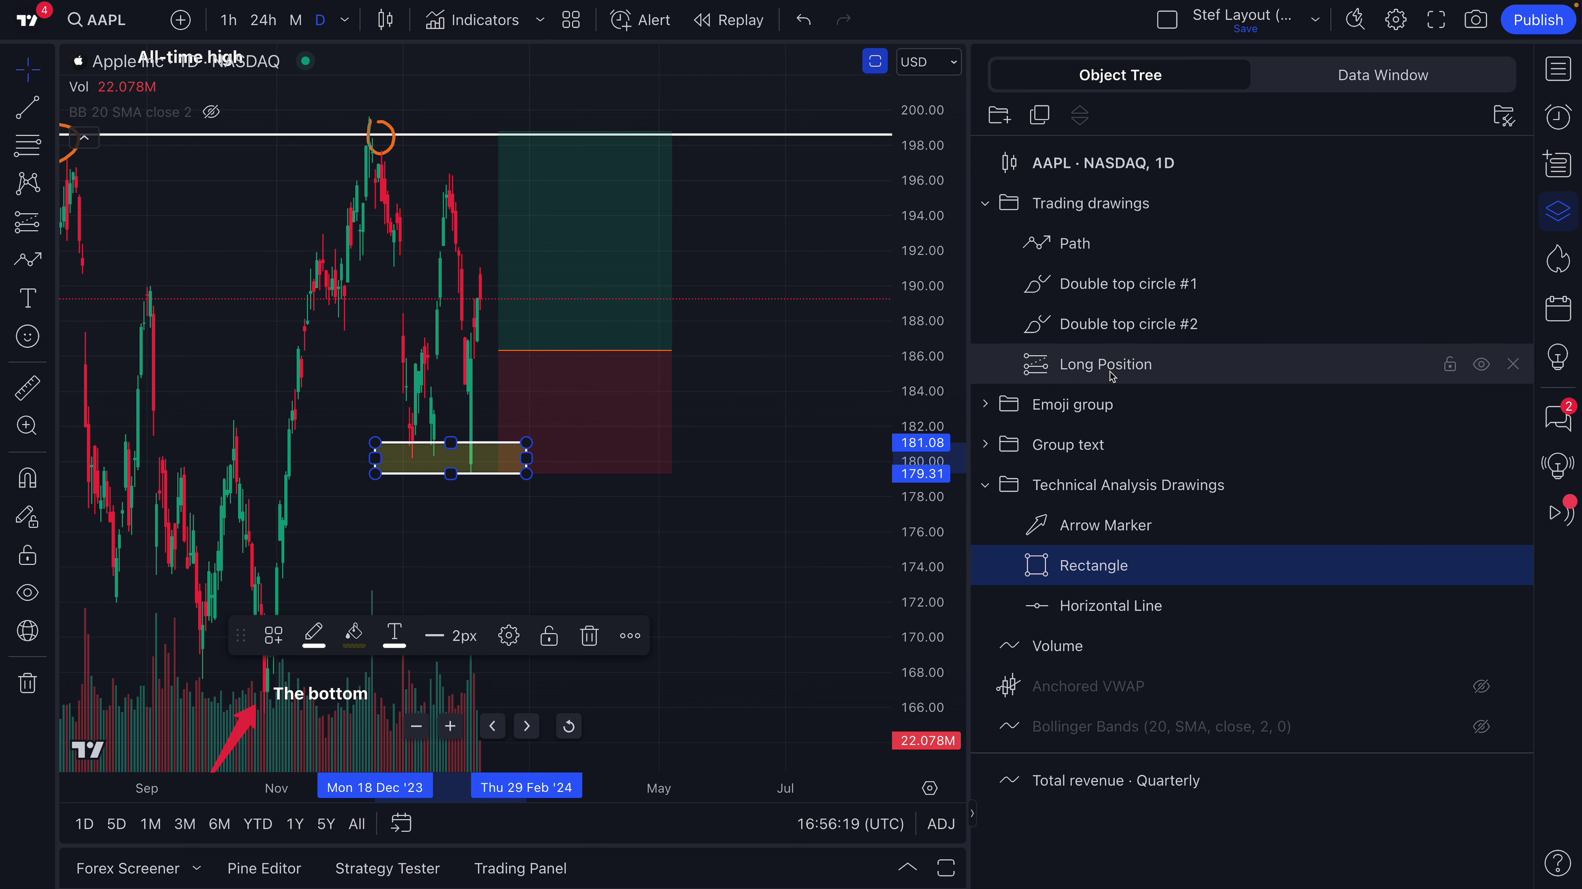
click(1482, 364)
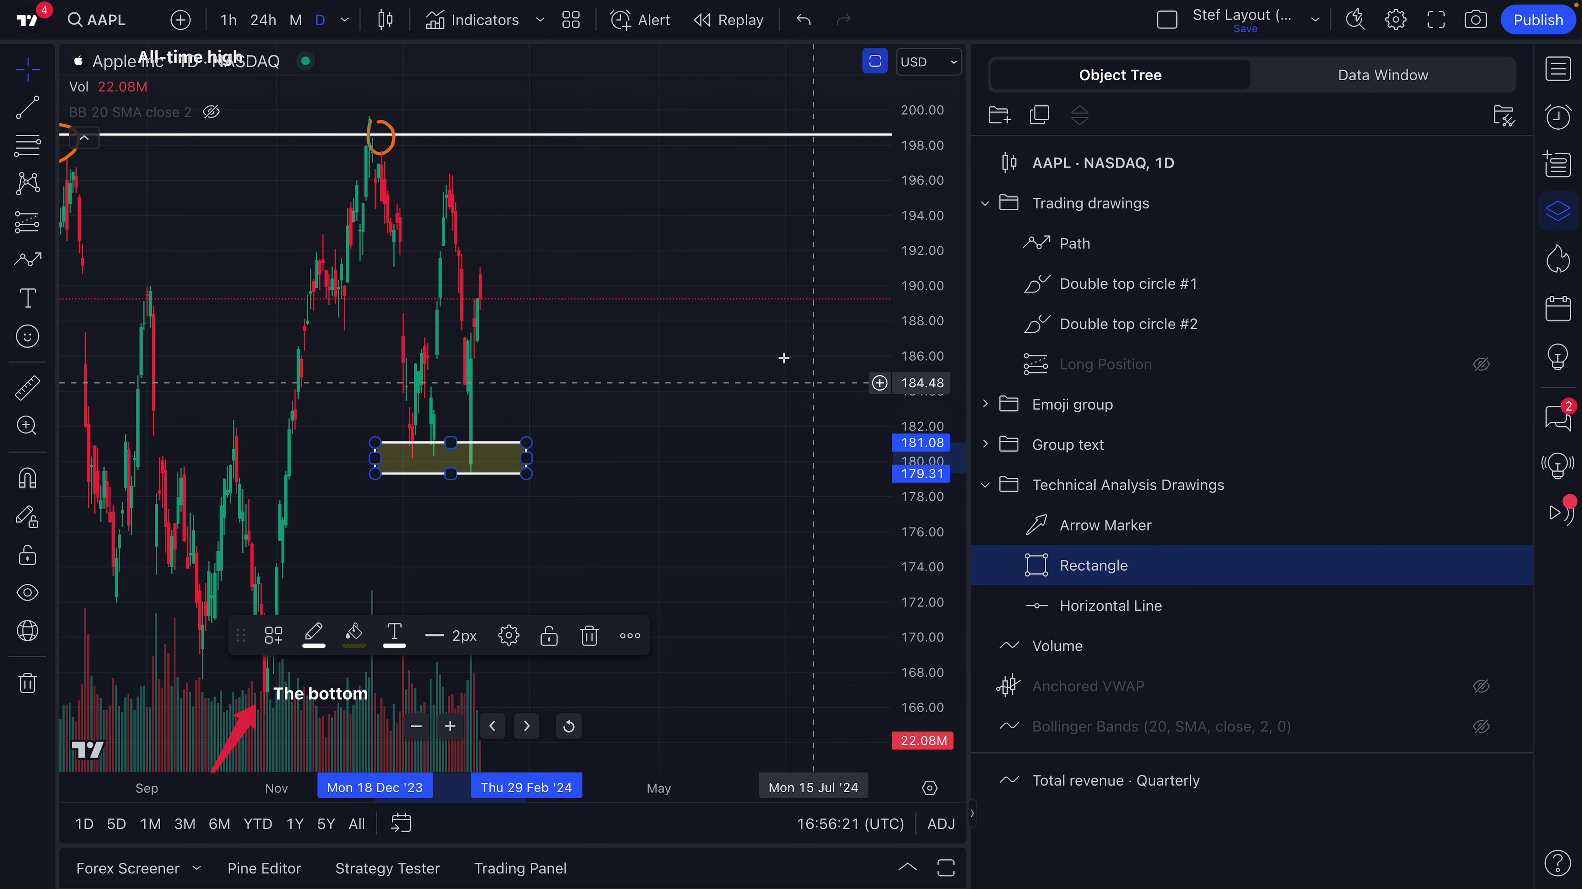
click(984, 204)
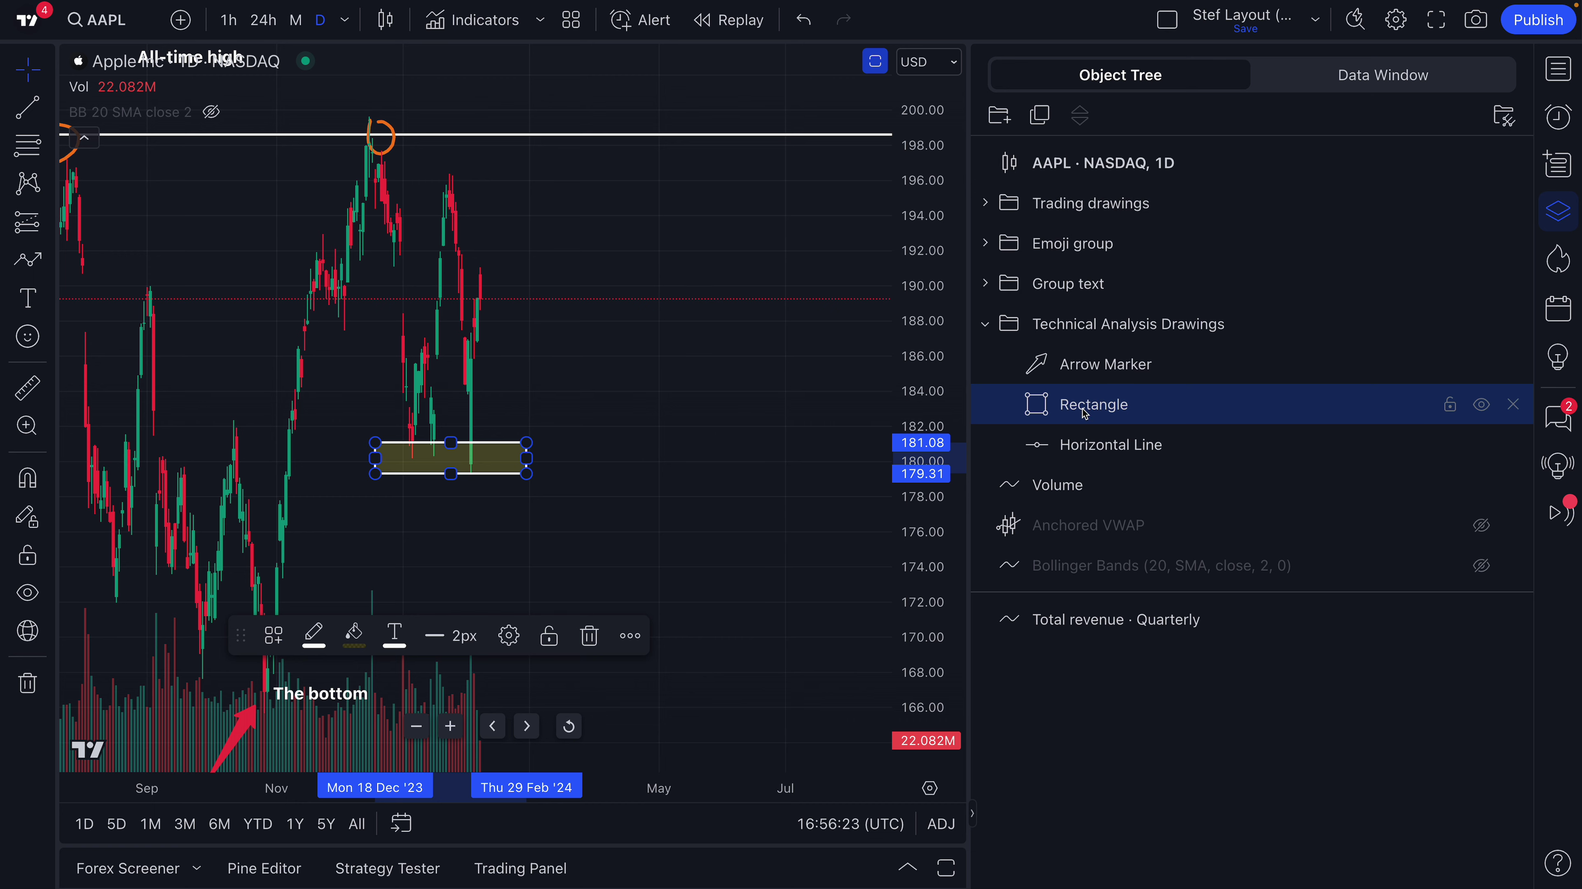
Shorten the rectangle beneath the recent lows at both ends so it spans Thu 04 Jan '24 to Wed 07 Feb '24.
scroll(367, 550, up, 2)
drag(367, 551, 710, 554)
scroll(639, 541, up, 3)
scroll(710, 554, up, 3)
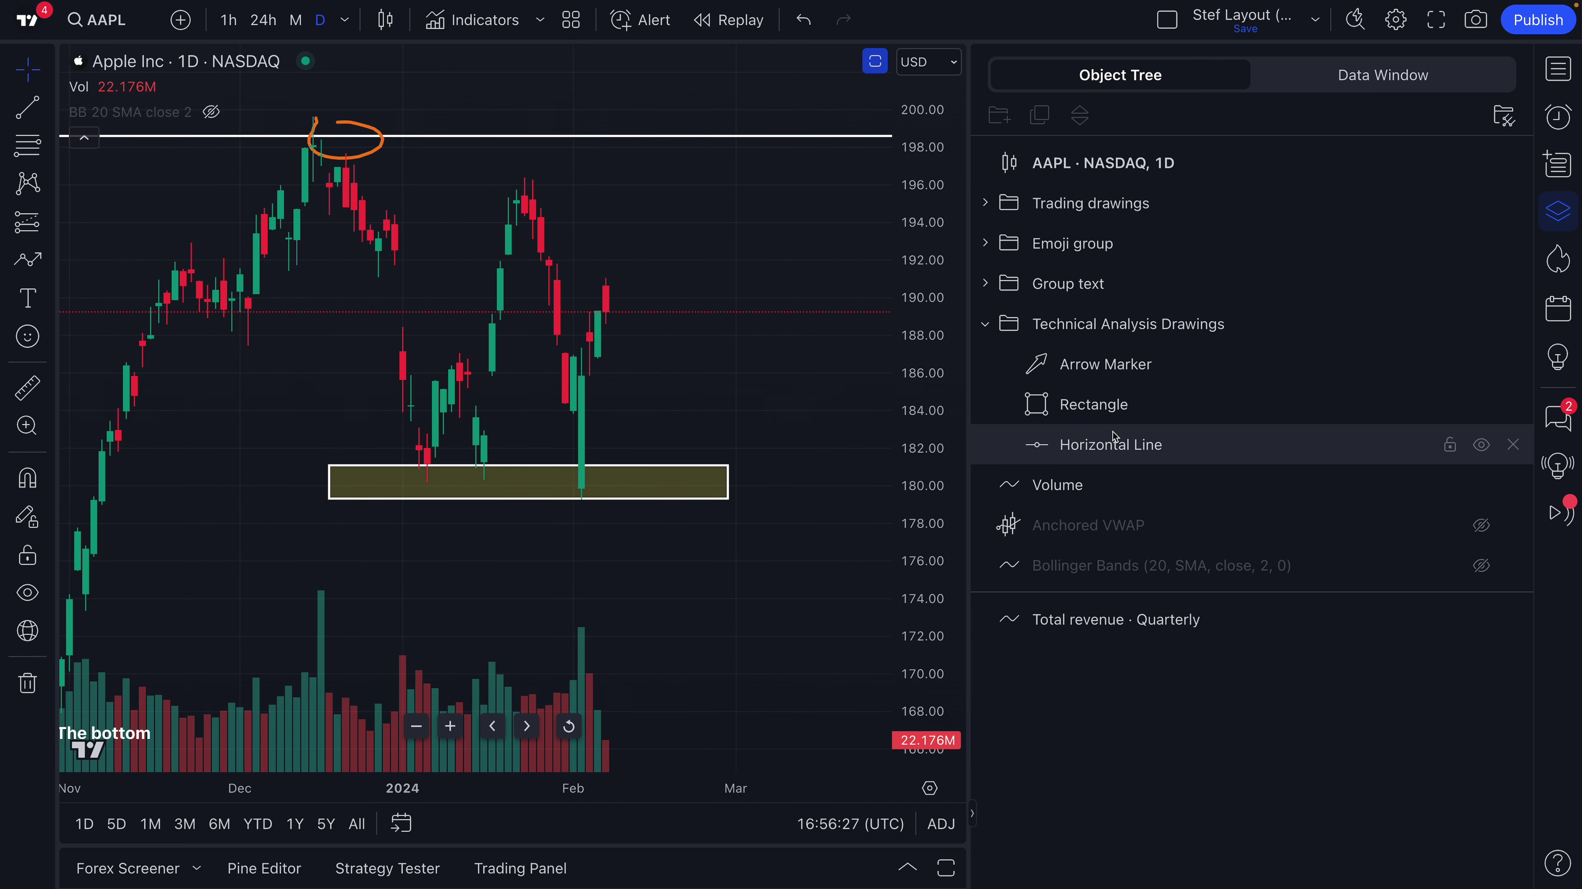
scroll(470, 522, down, 1)
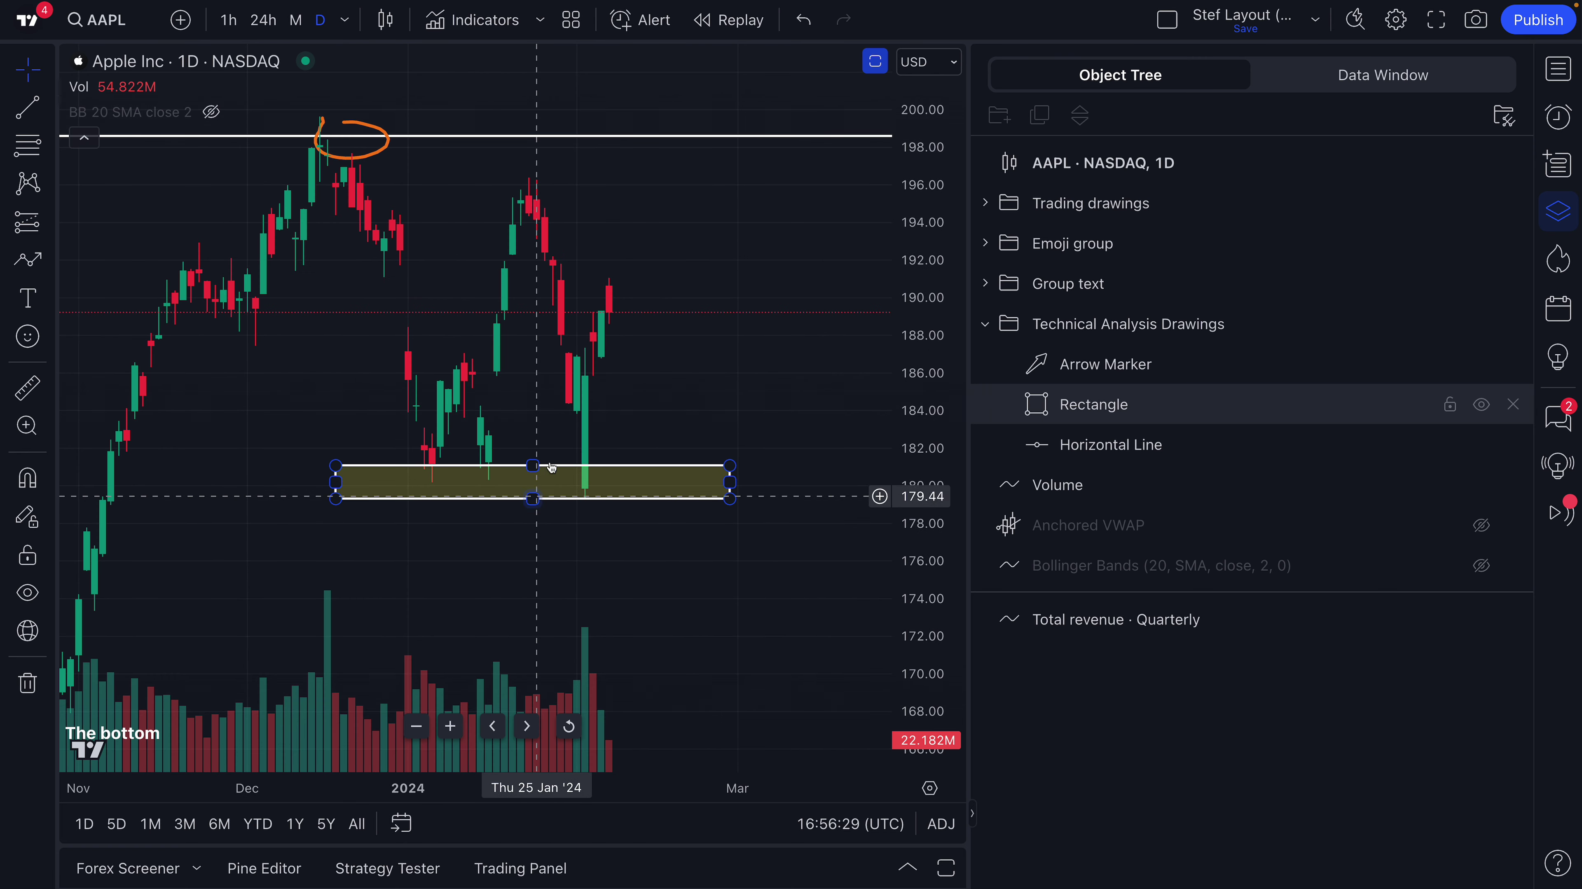
drag(724, 478, 617, 483)
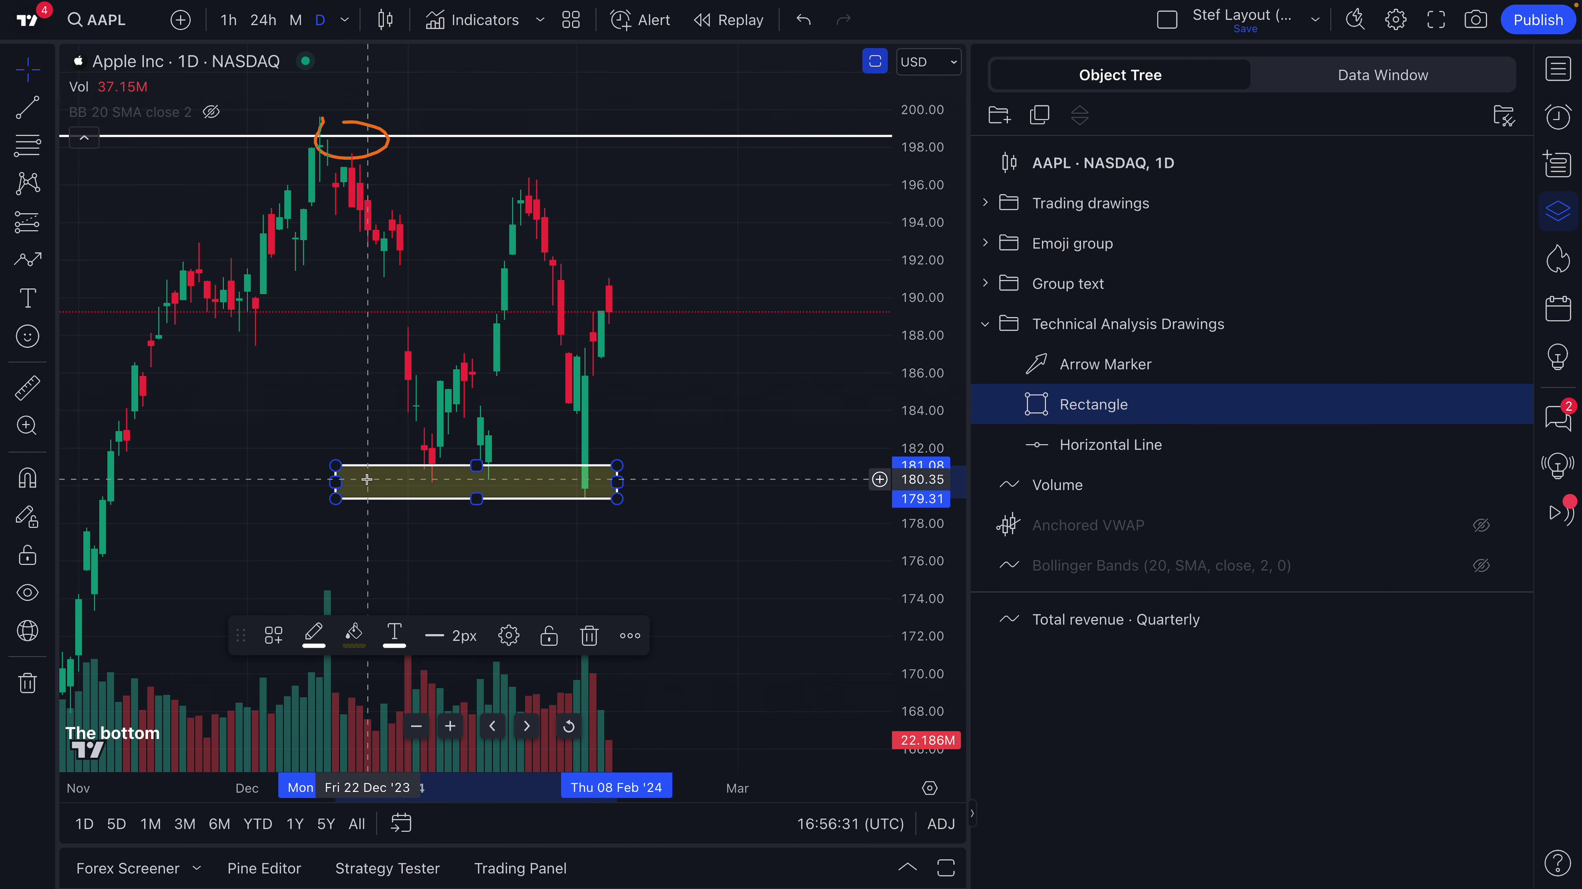
drag(337, 483, 424, 484)
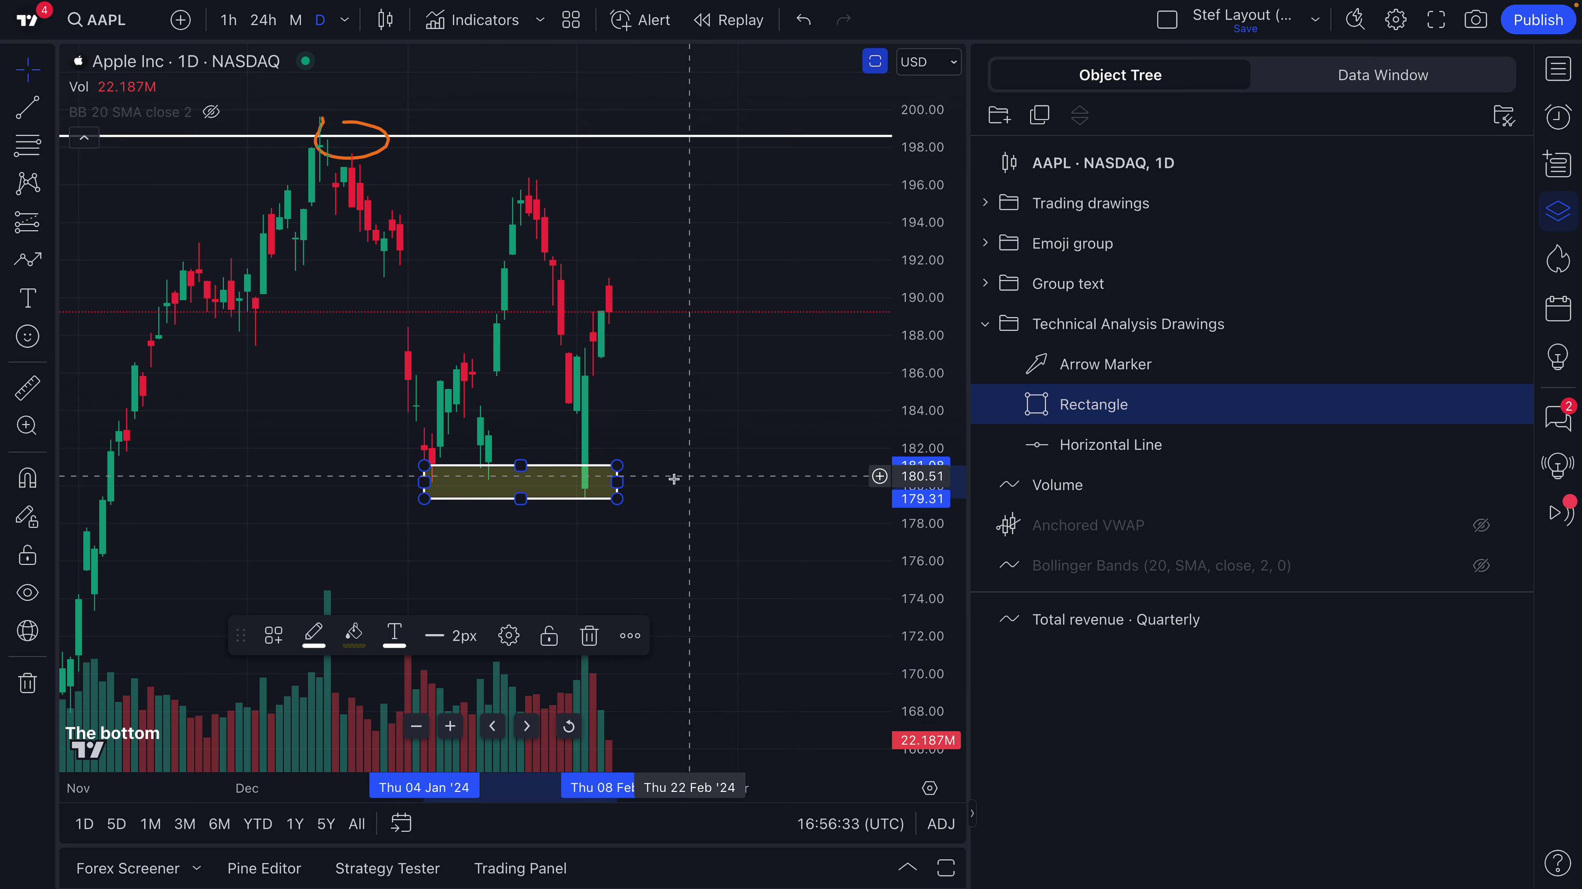
click(513, 520)
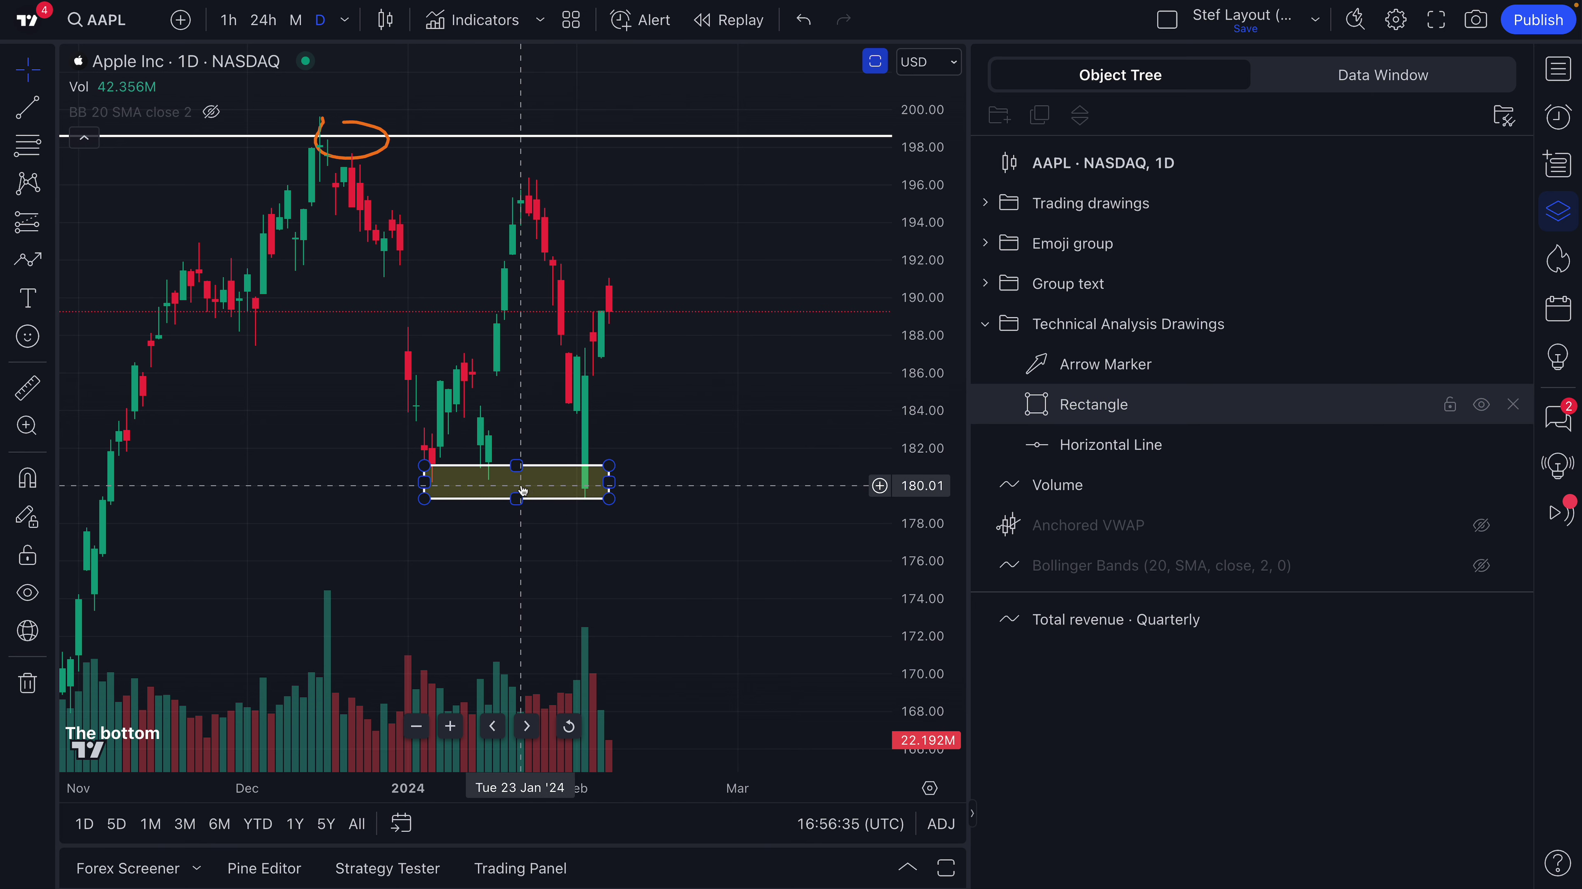
Add the text "Support to watch" to the rectangle.
double_click(530, 470)
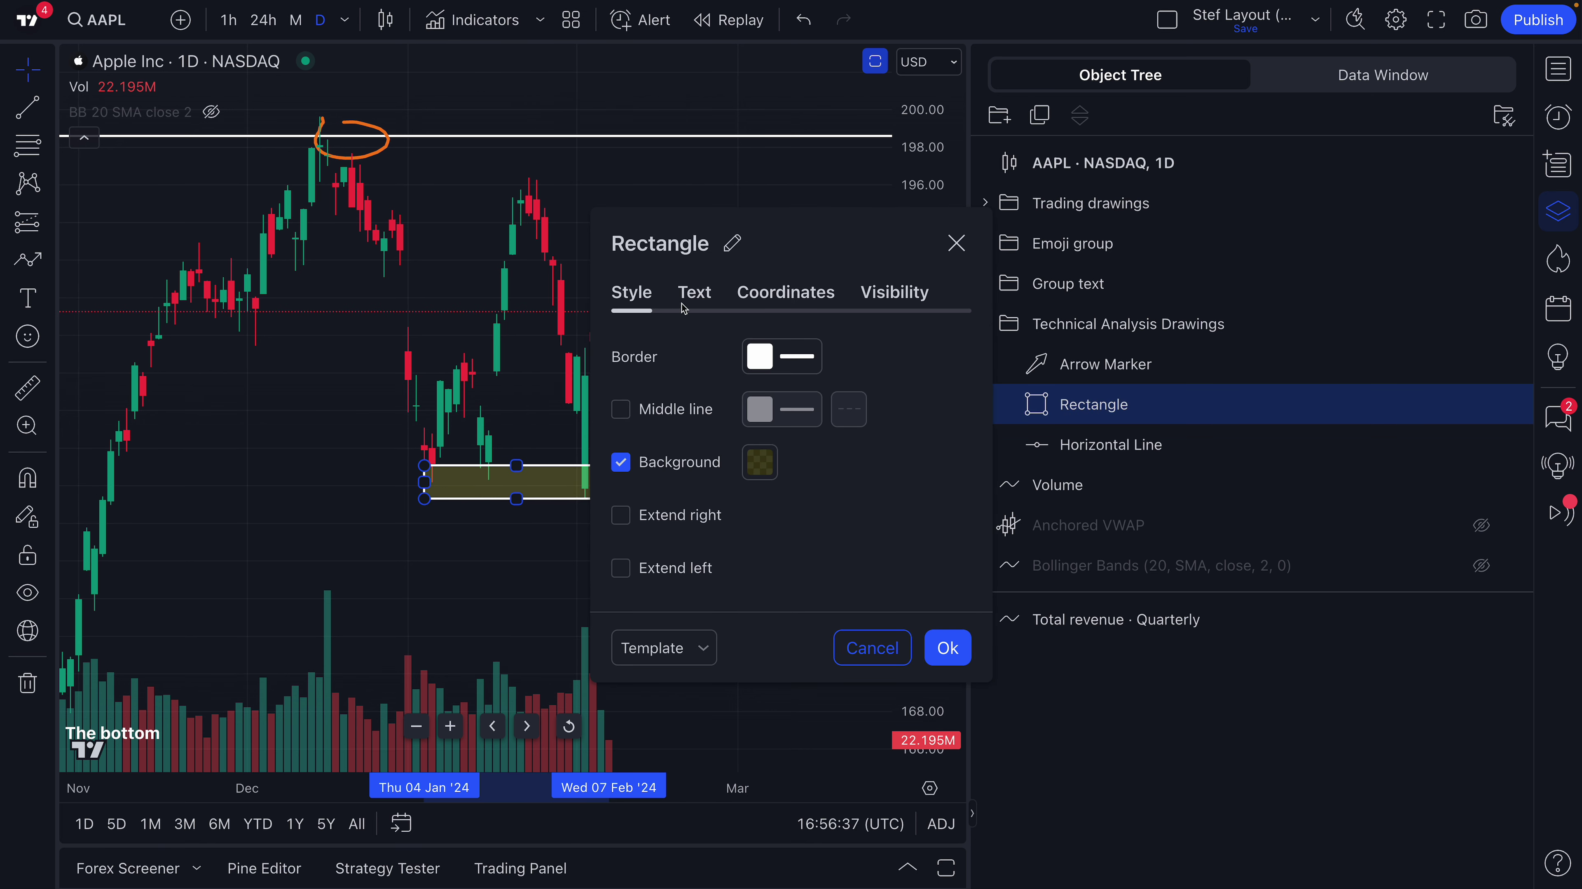
click(685, 305)
text(Suppor)
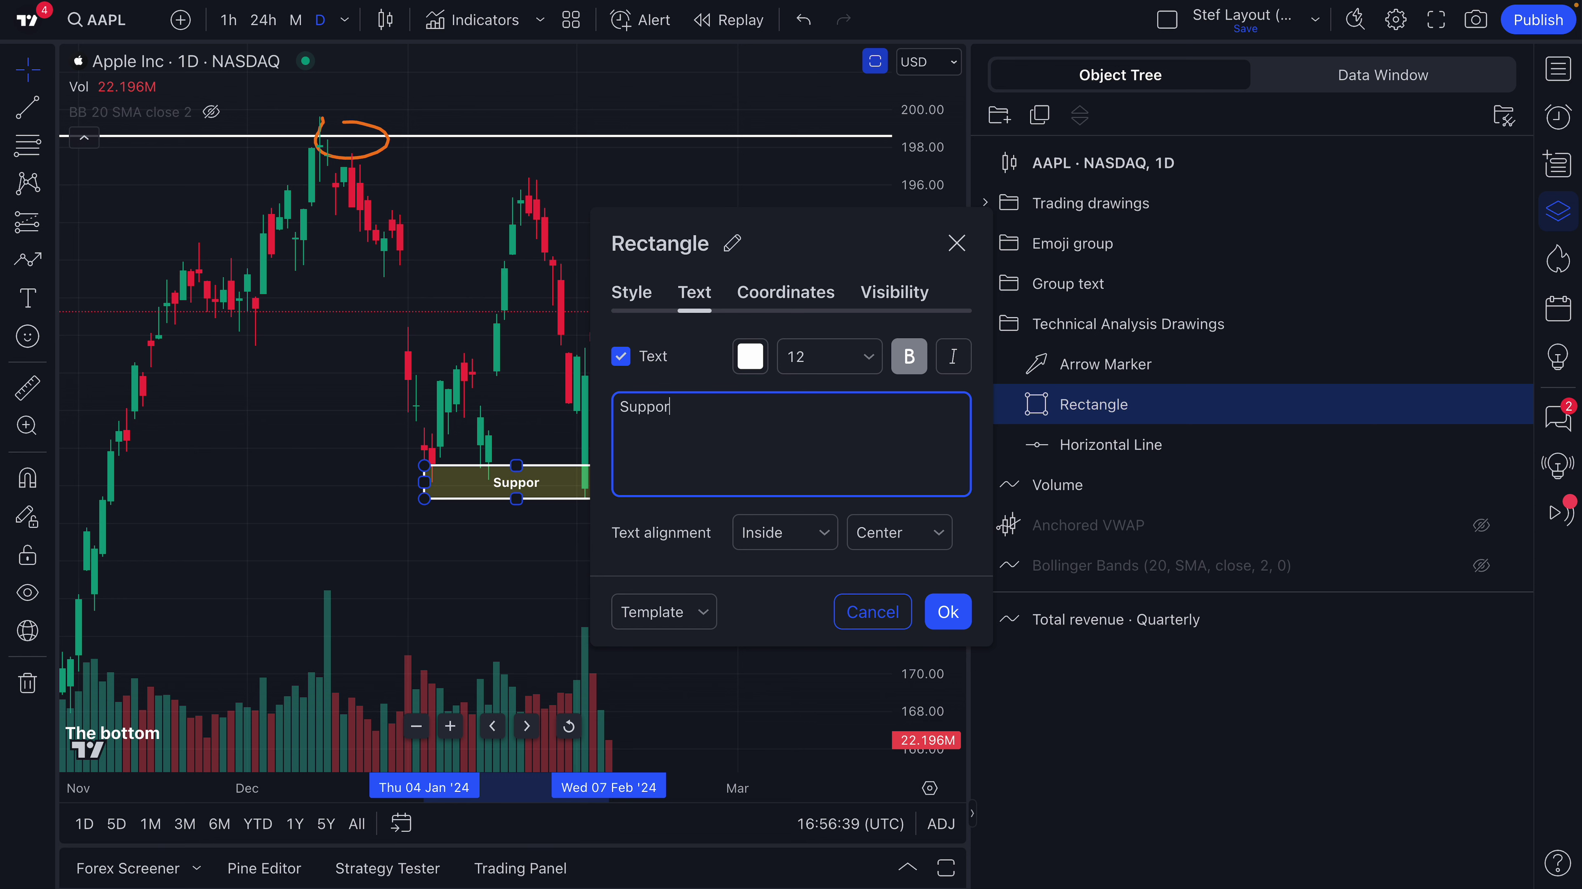
text(t to watch)
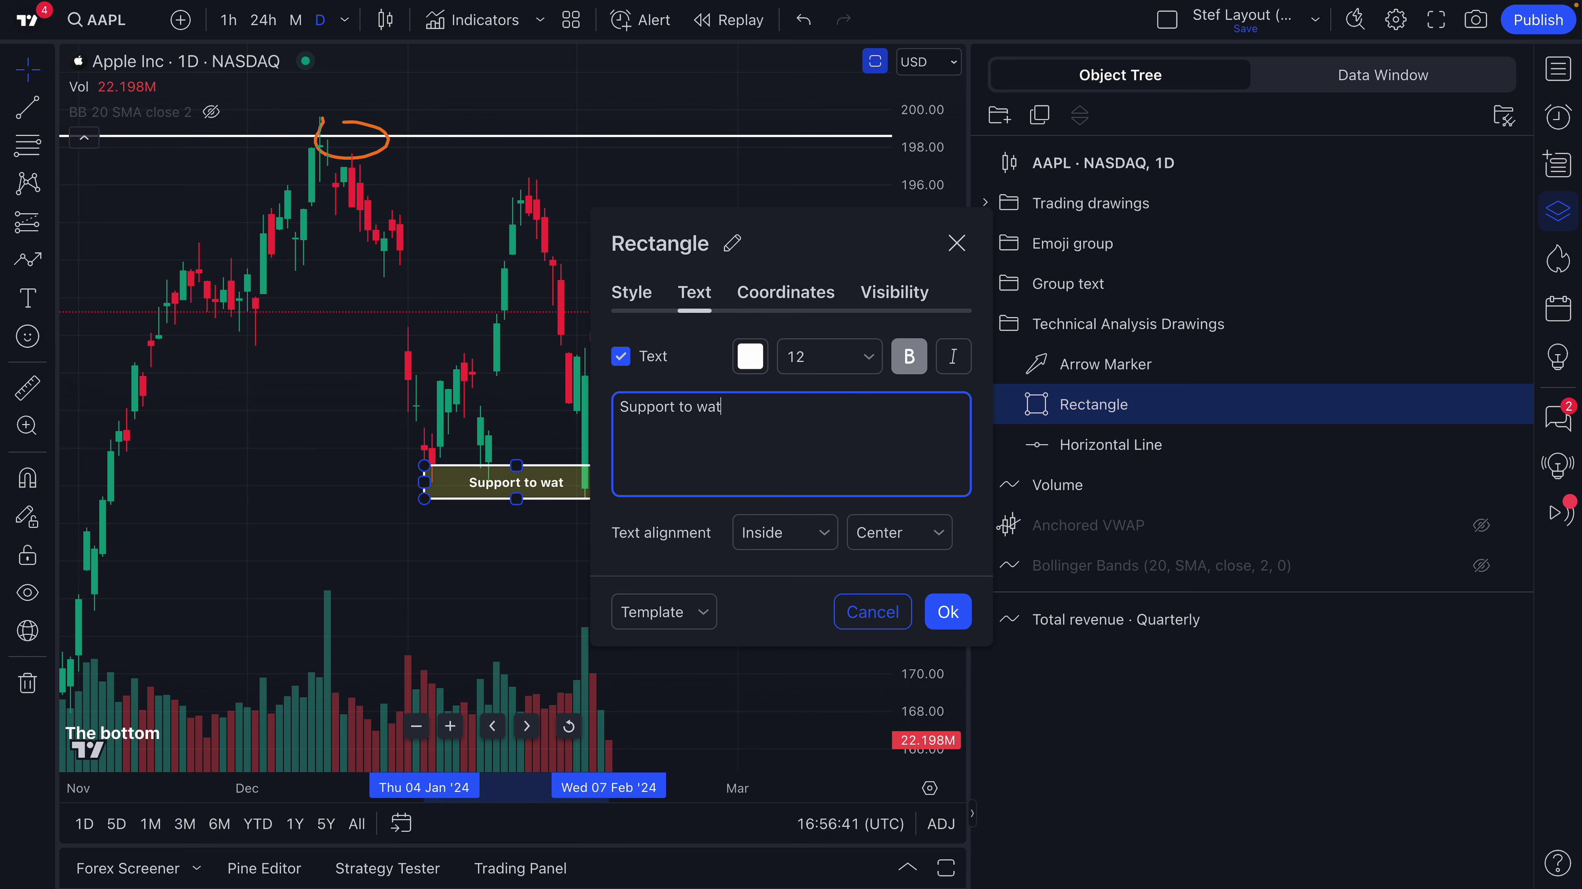
click(948, 612)
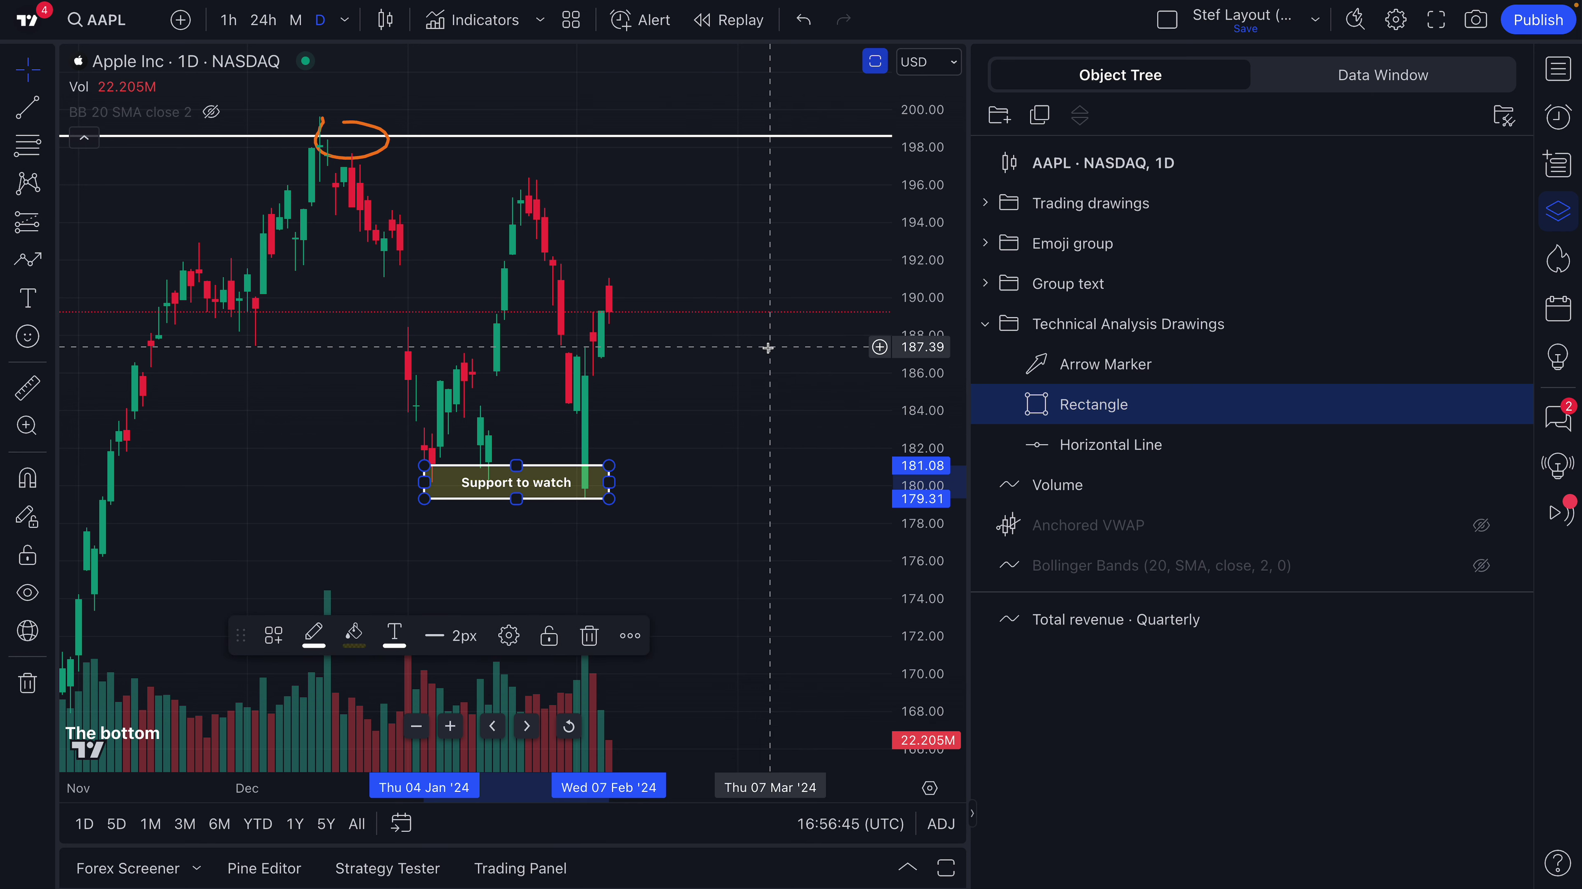
Clone the support rectangle and move the copy up to about 195.14–196.90, spanning Mon 22 Jan to Fri 23 Feb '24.
click(1042, 118)
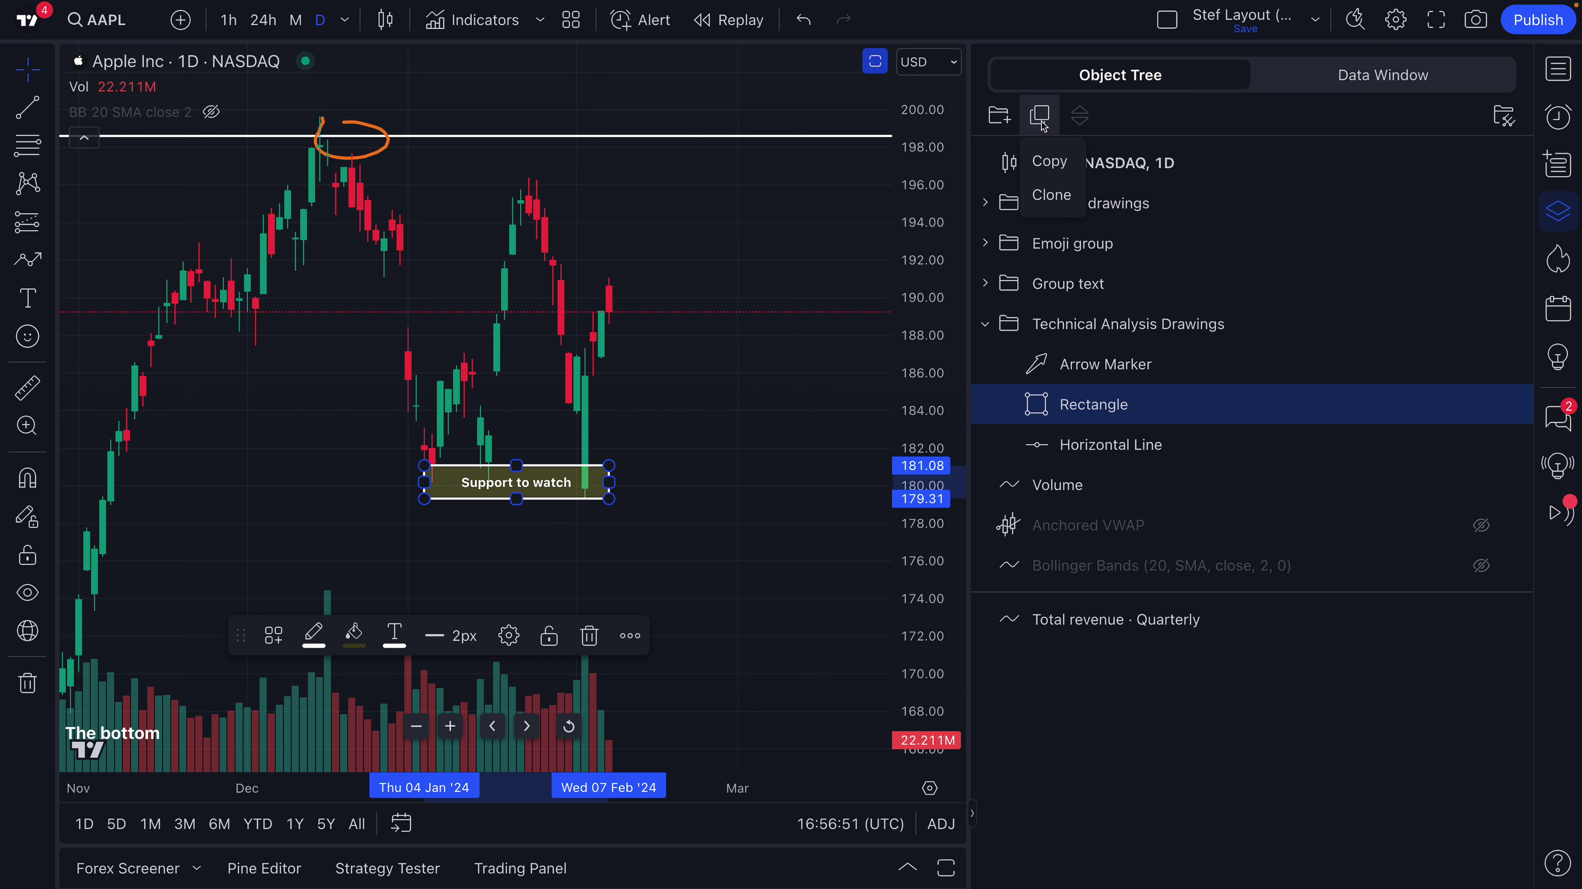
click(1053, 194)
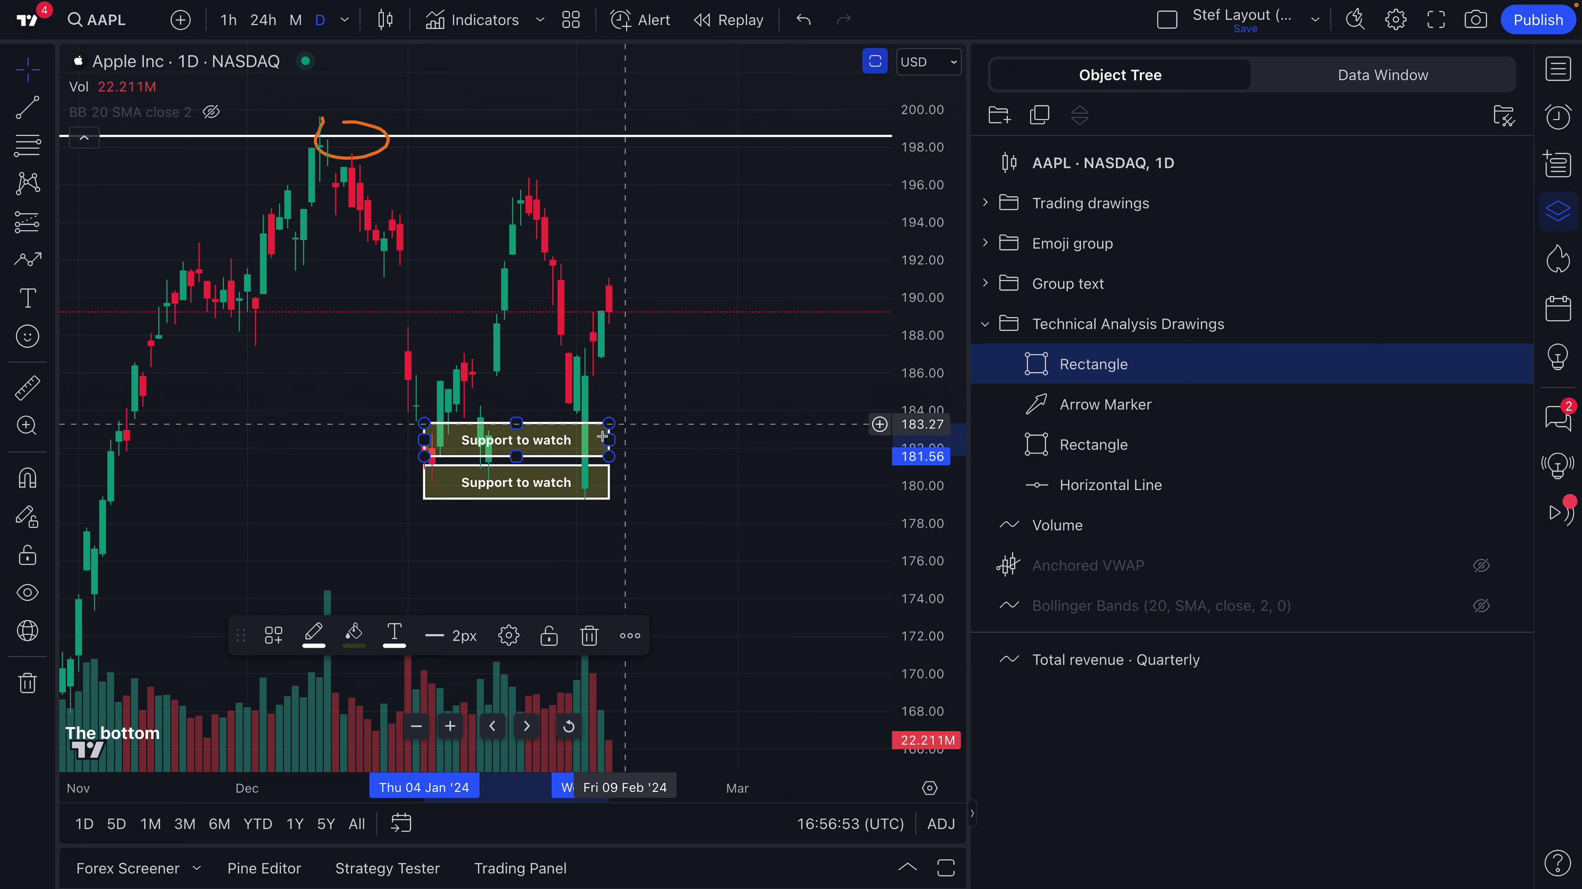
mouse_move(550, 424)
mouse_down()
mouse_move(640, 174)
mouse_move(622, 145)
mouse_move(635, 169)
mouse_up()
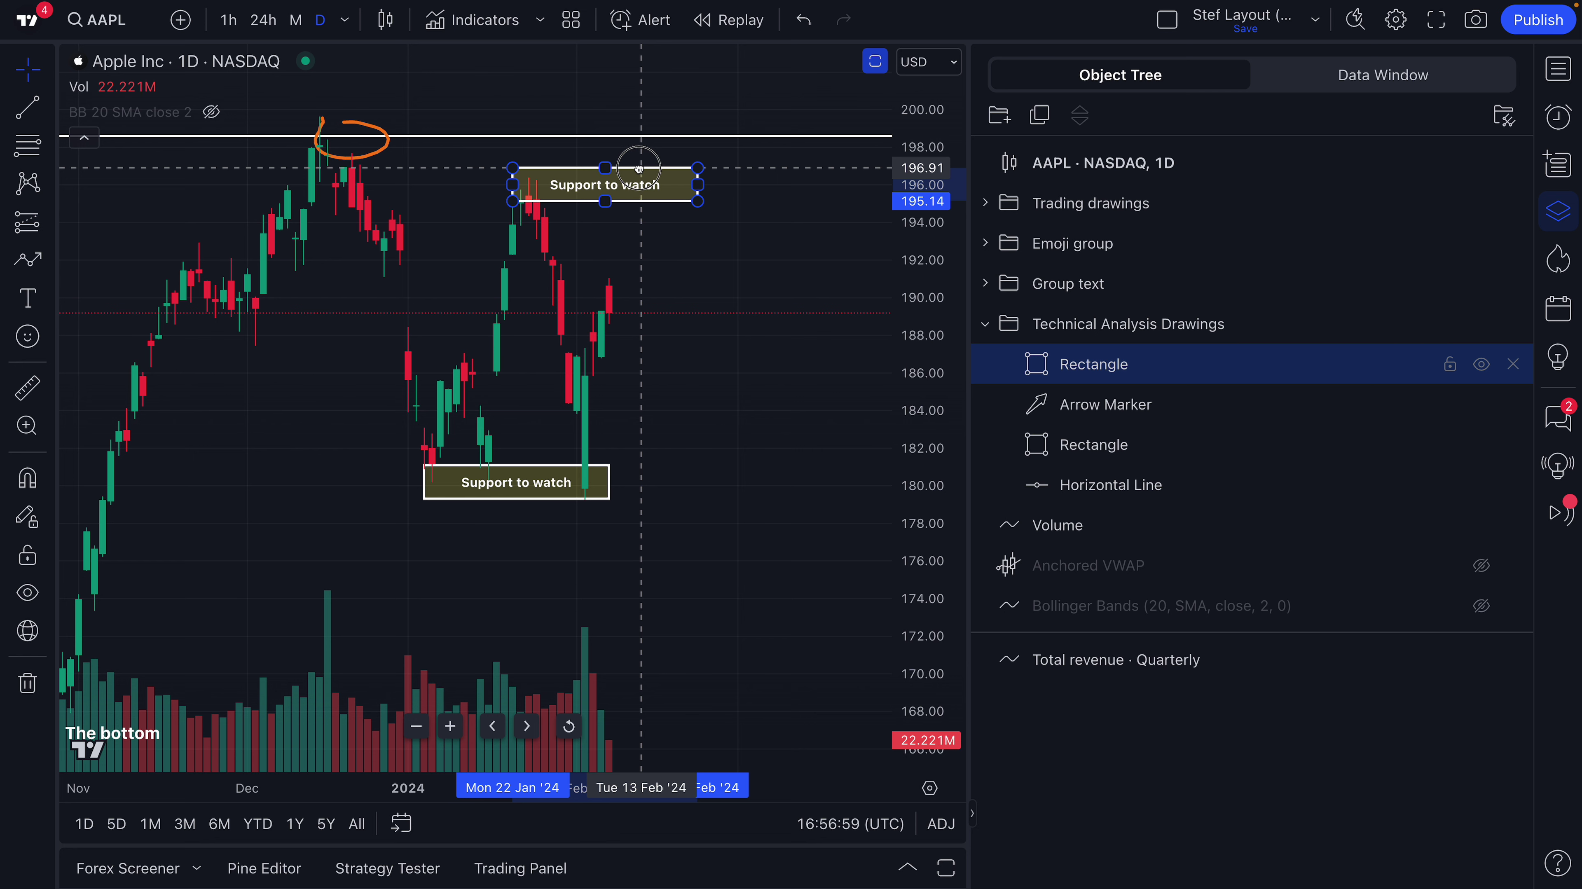
click(650, 260)
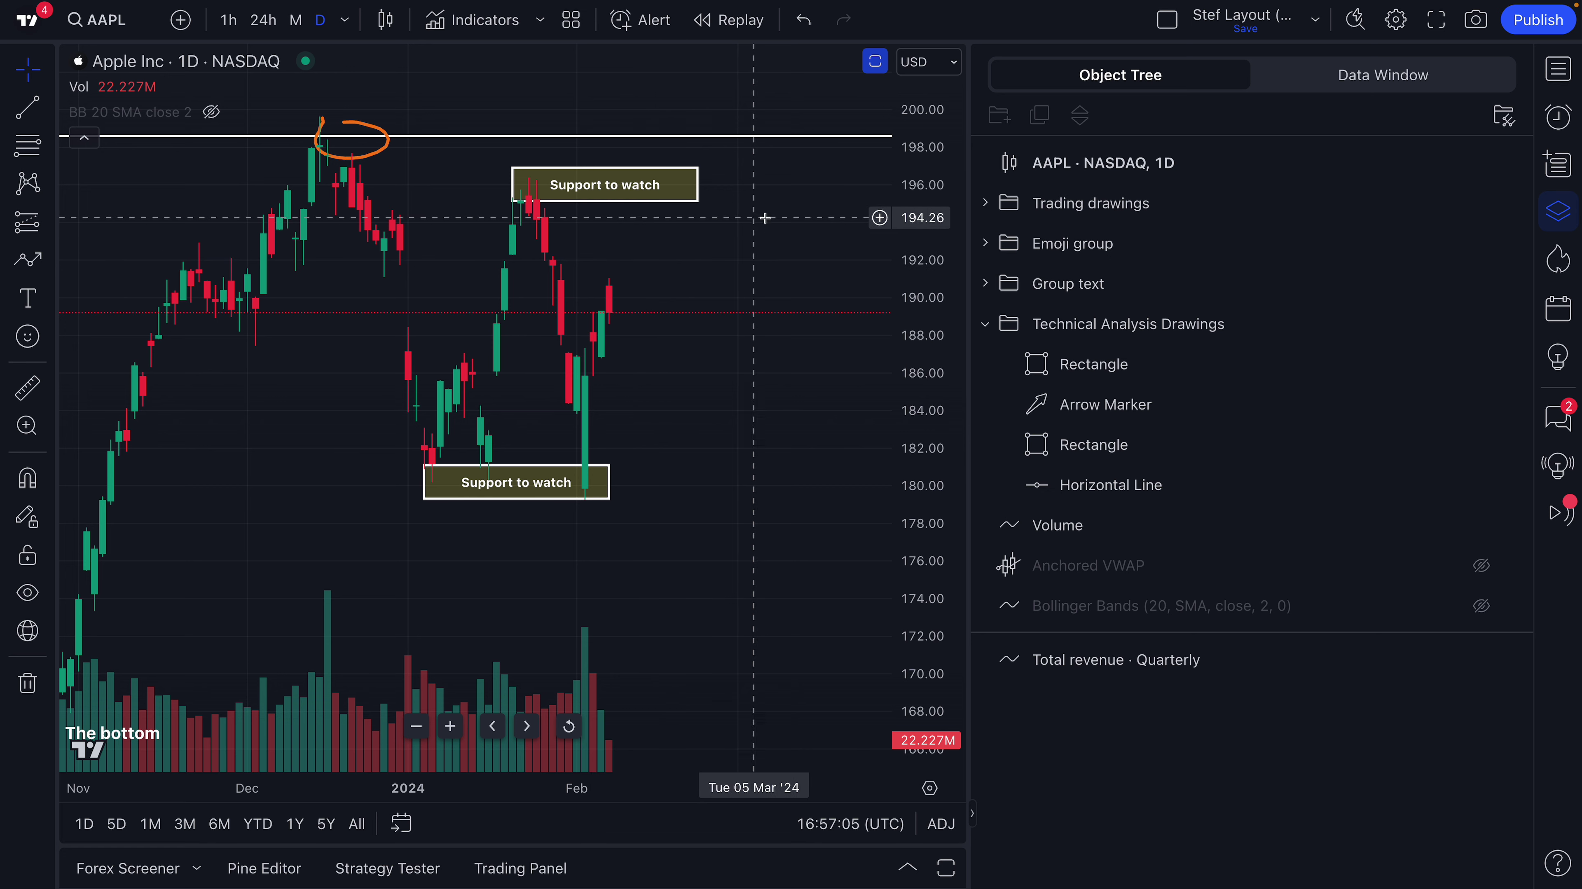
Rename the cloned upper rectangle in the object tree as "Resistance to watch rectangle".
click(1102, 366)
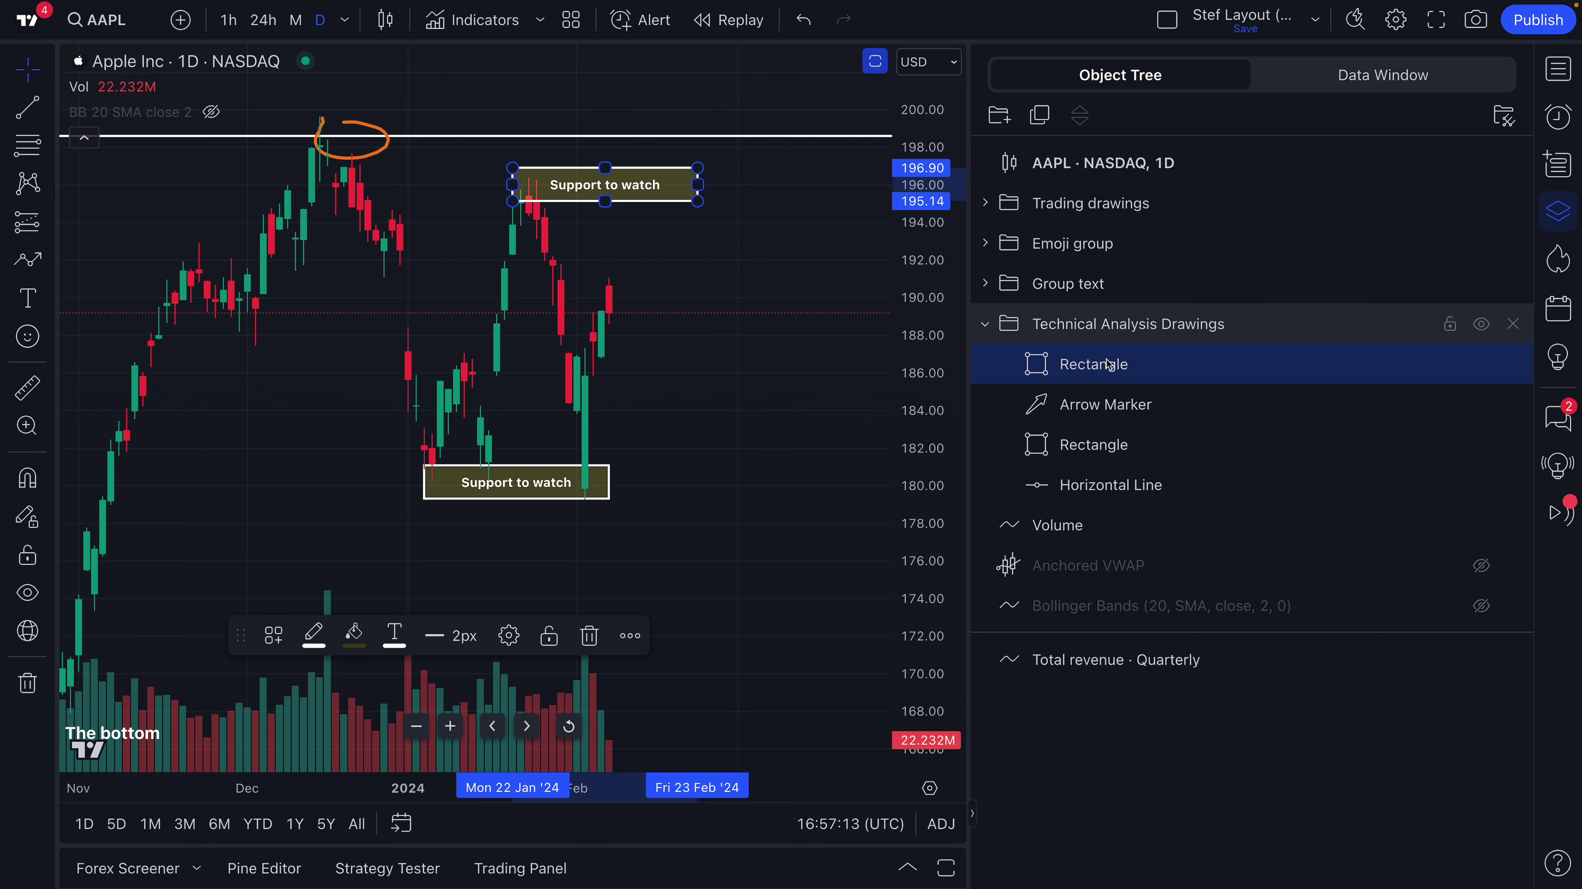
right_click(1127, 360)
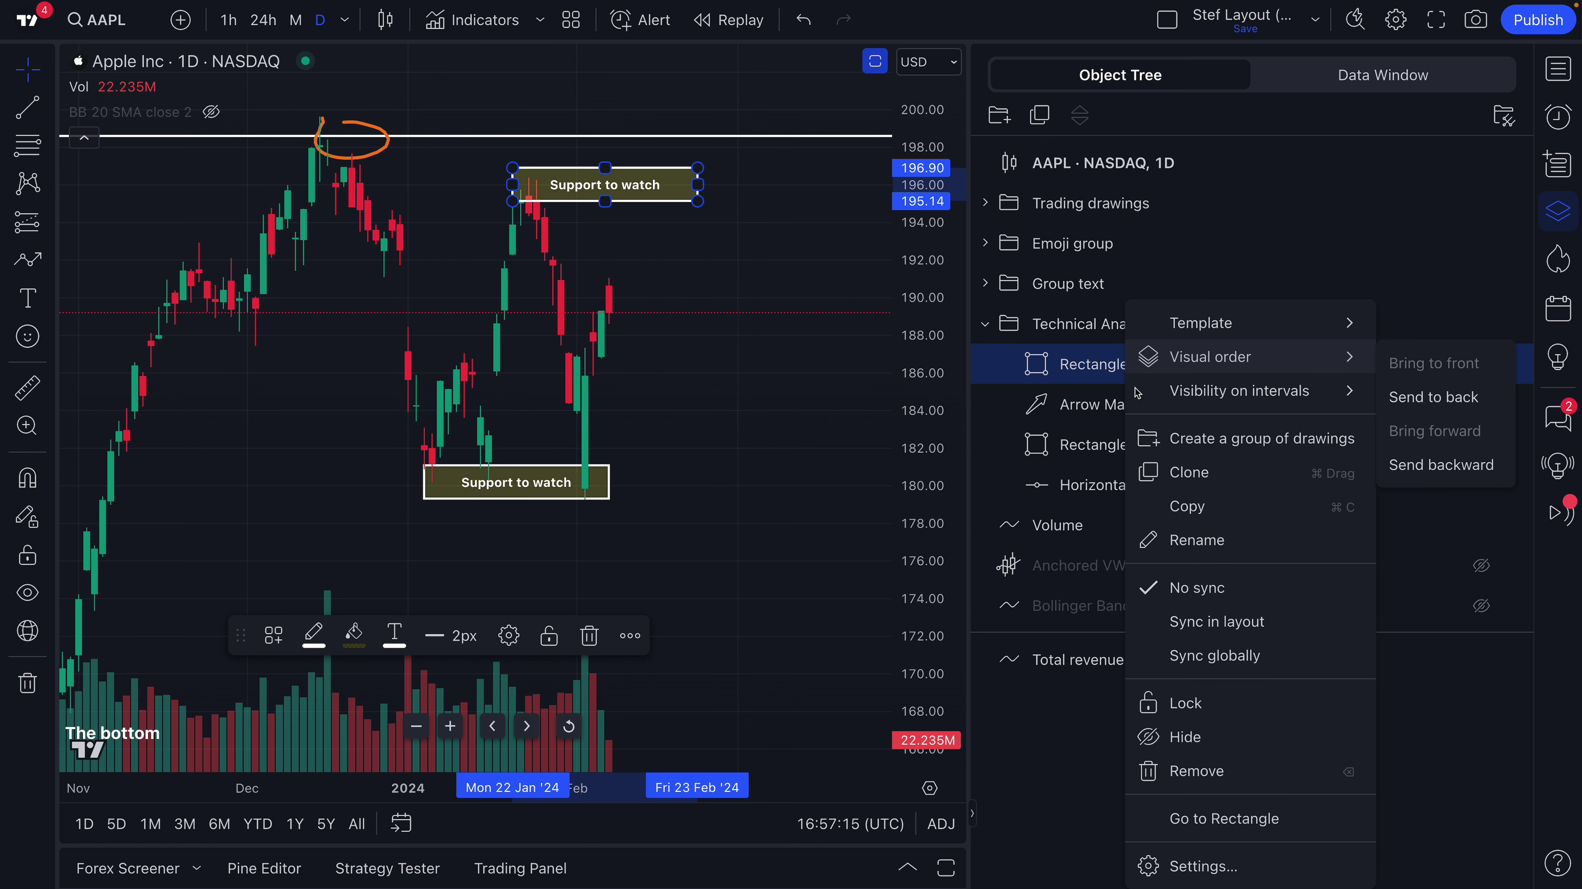
click(1208, 551)
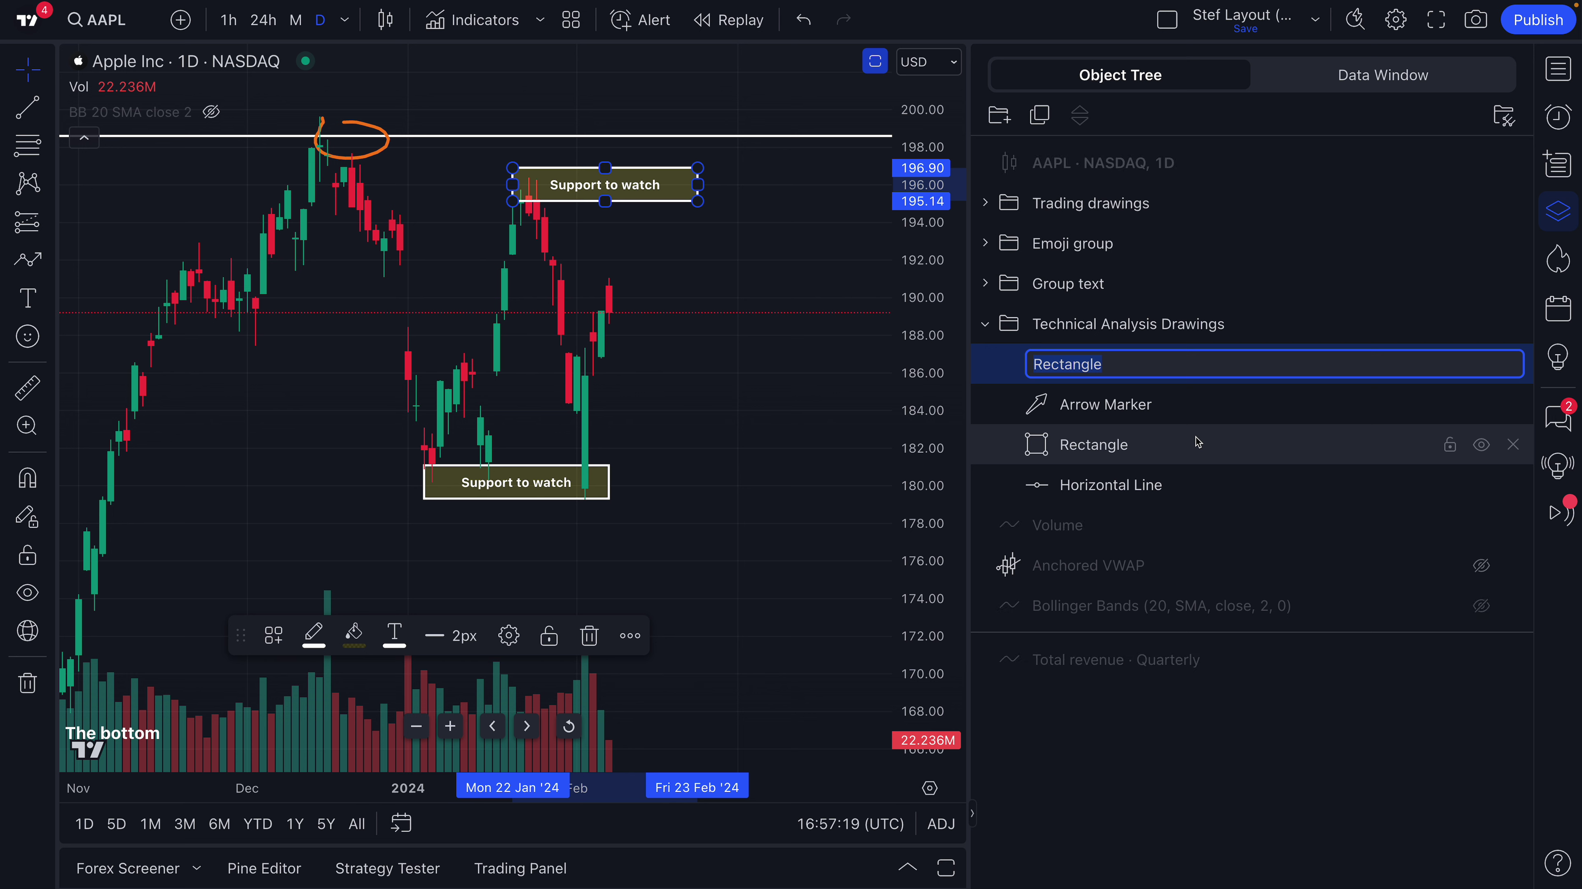
text(Resis)
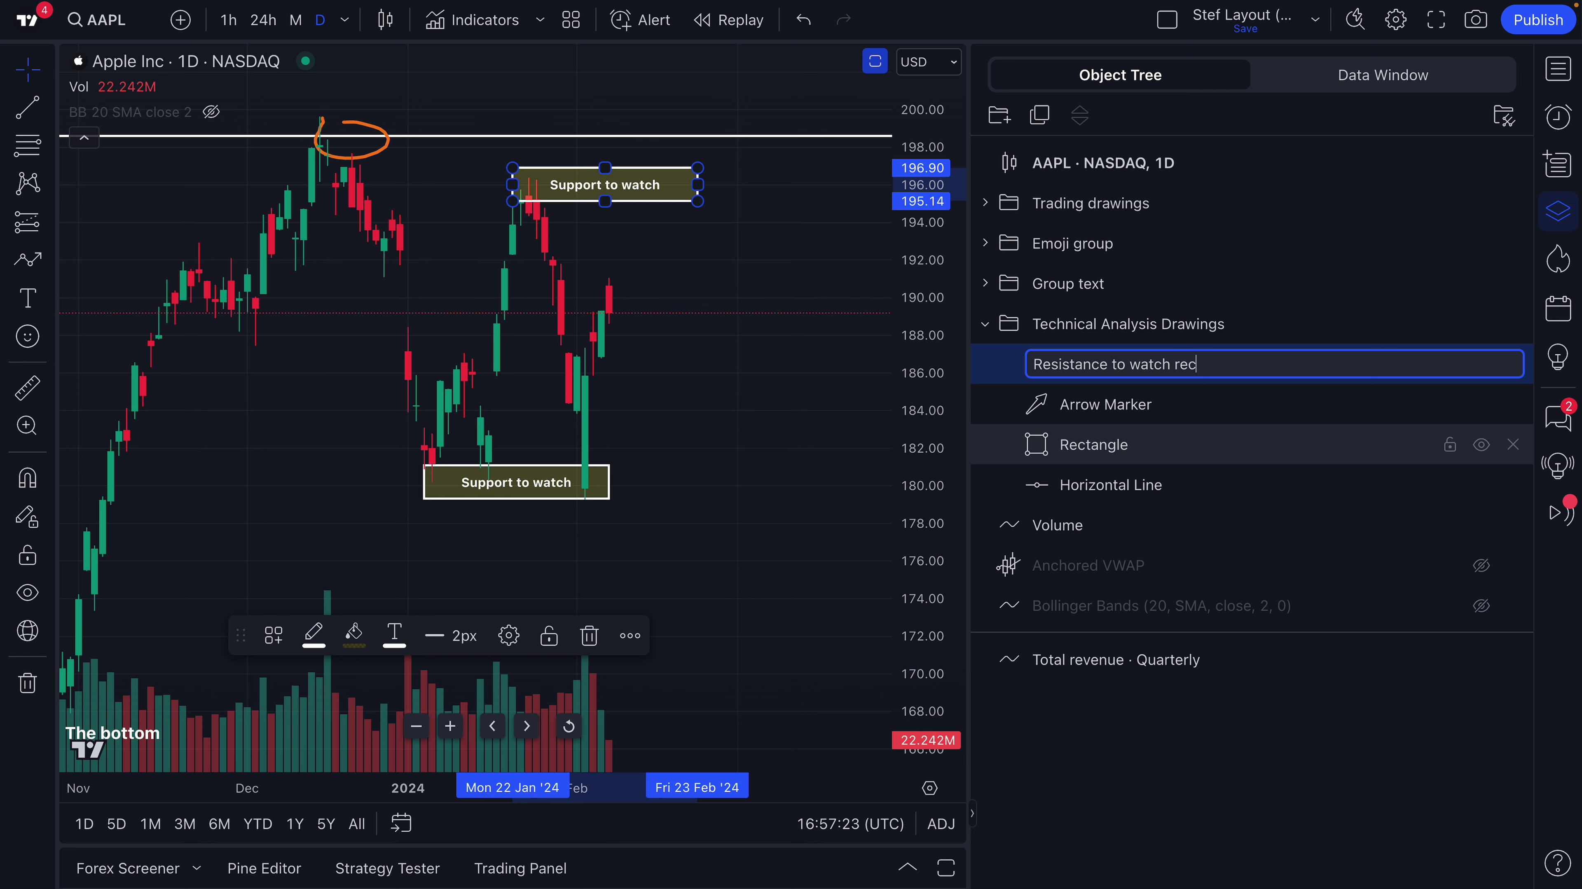
text(tance to watch rectangle)
key(Return)
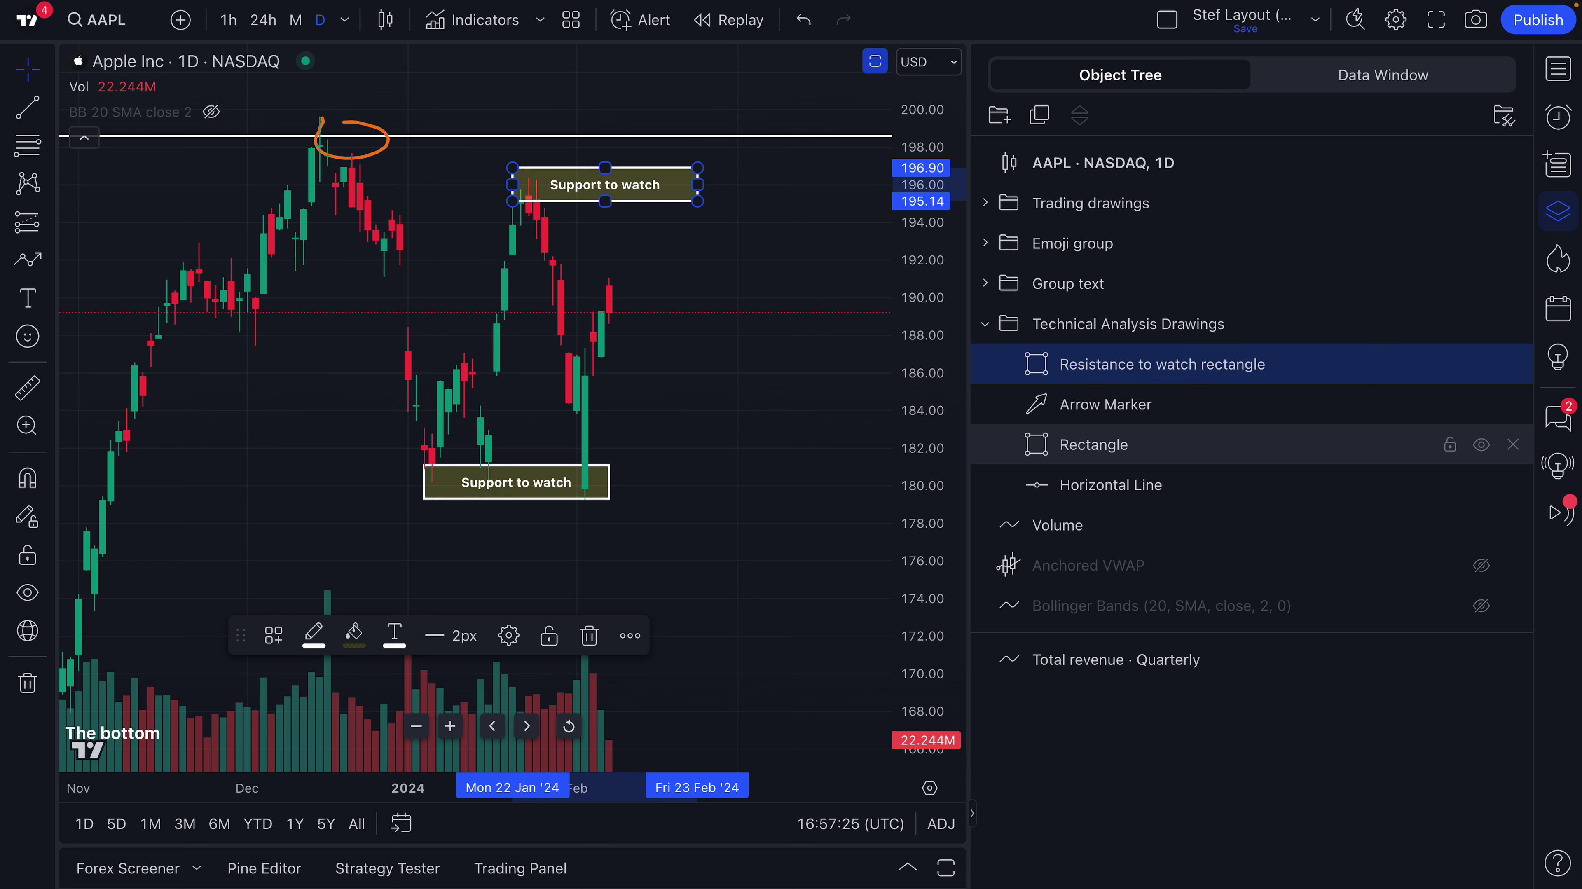
Rename the lower rectangle in the object tree as "Support to watch rectangle".
click(1146, 445)
right_click(1146, 445)
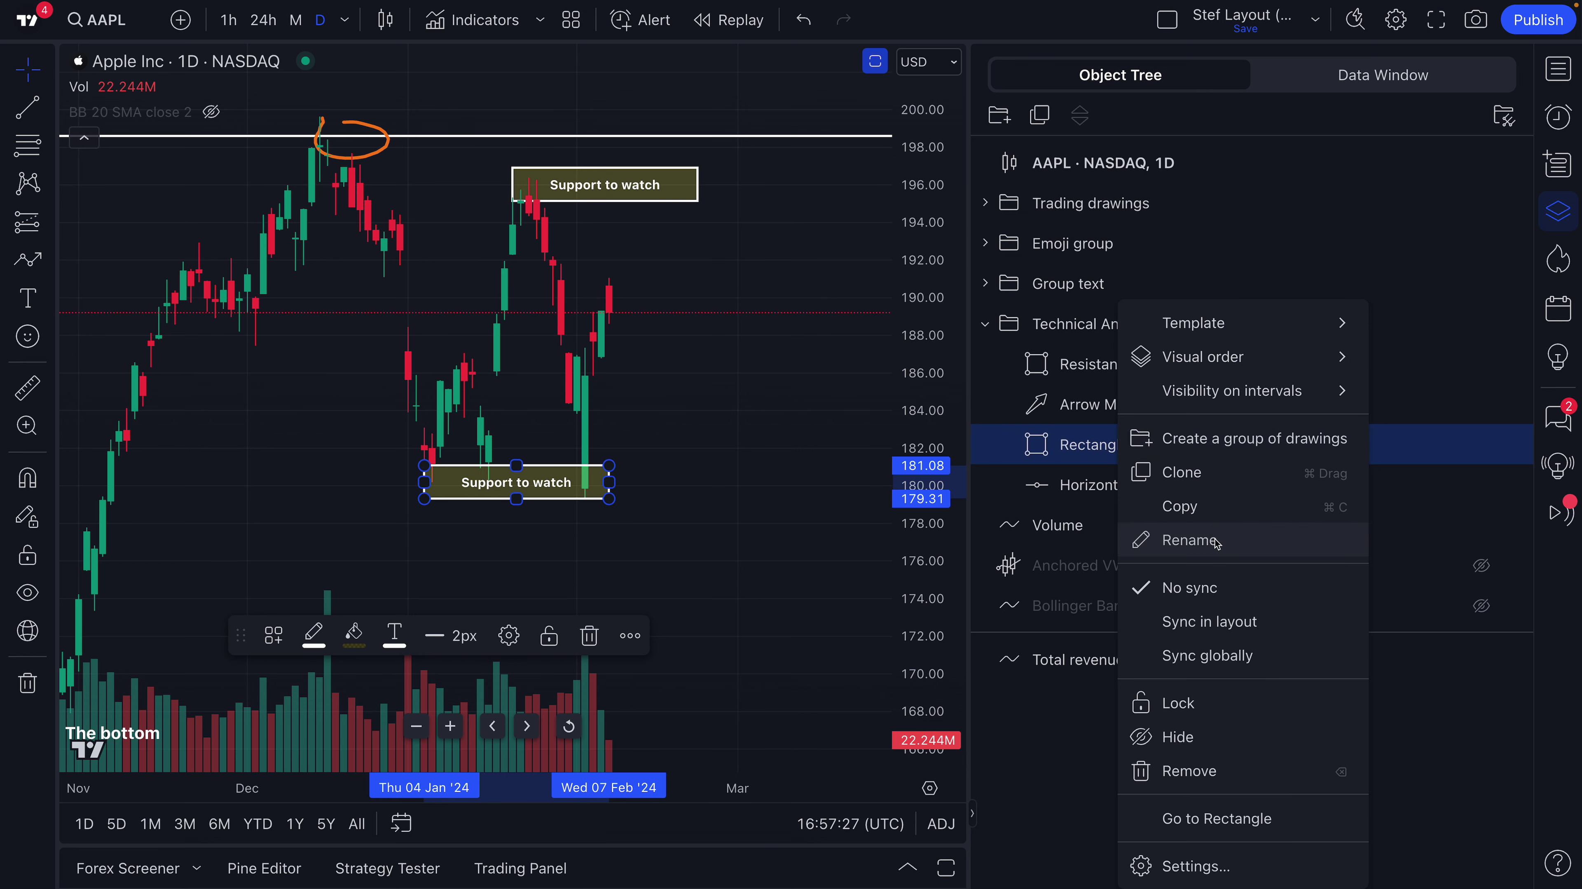
click(1164, 537)
text(Resistance to watch rectangle)
text(Support)
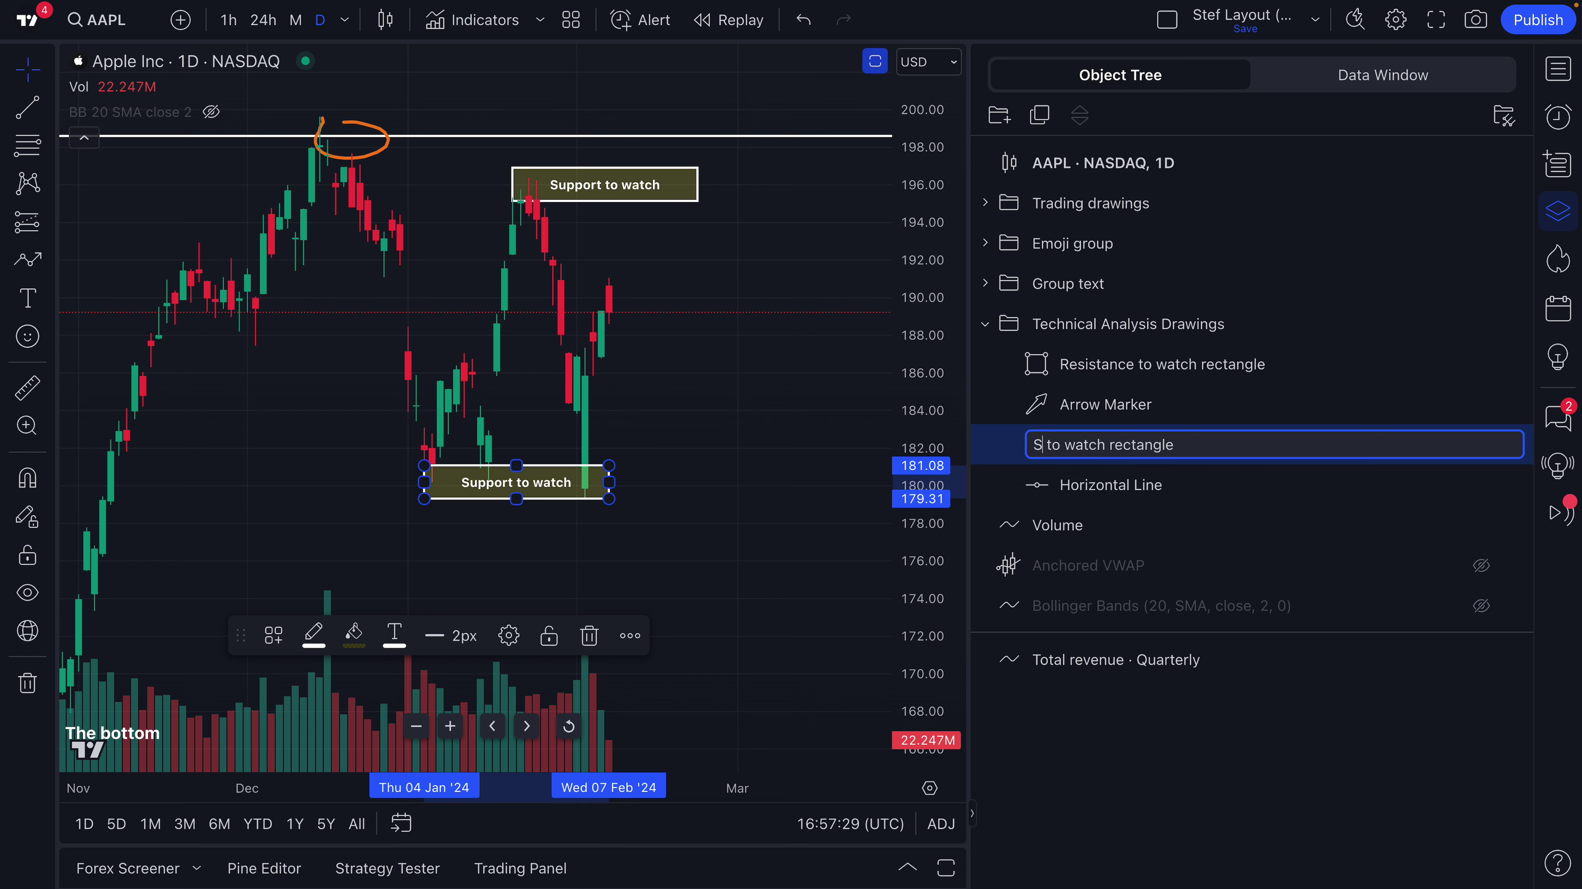
key(Return)
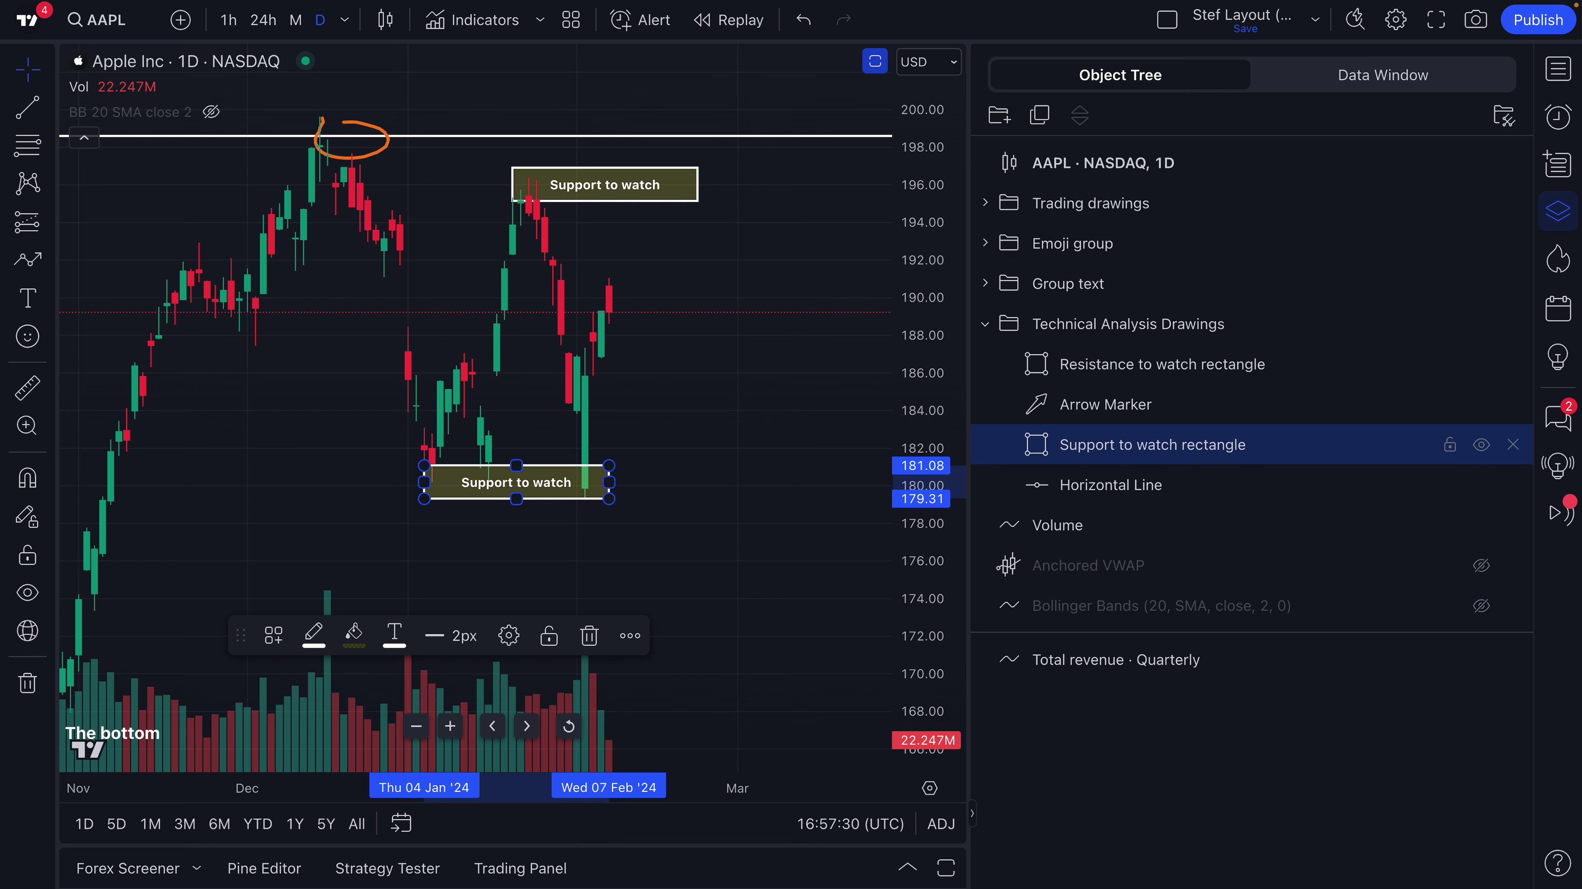
Change the upper rectangle's text to "Resistance to watch" and collapse the Technical Analysis Drawings group in the object tree.
click(748, 395)
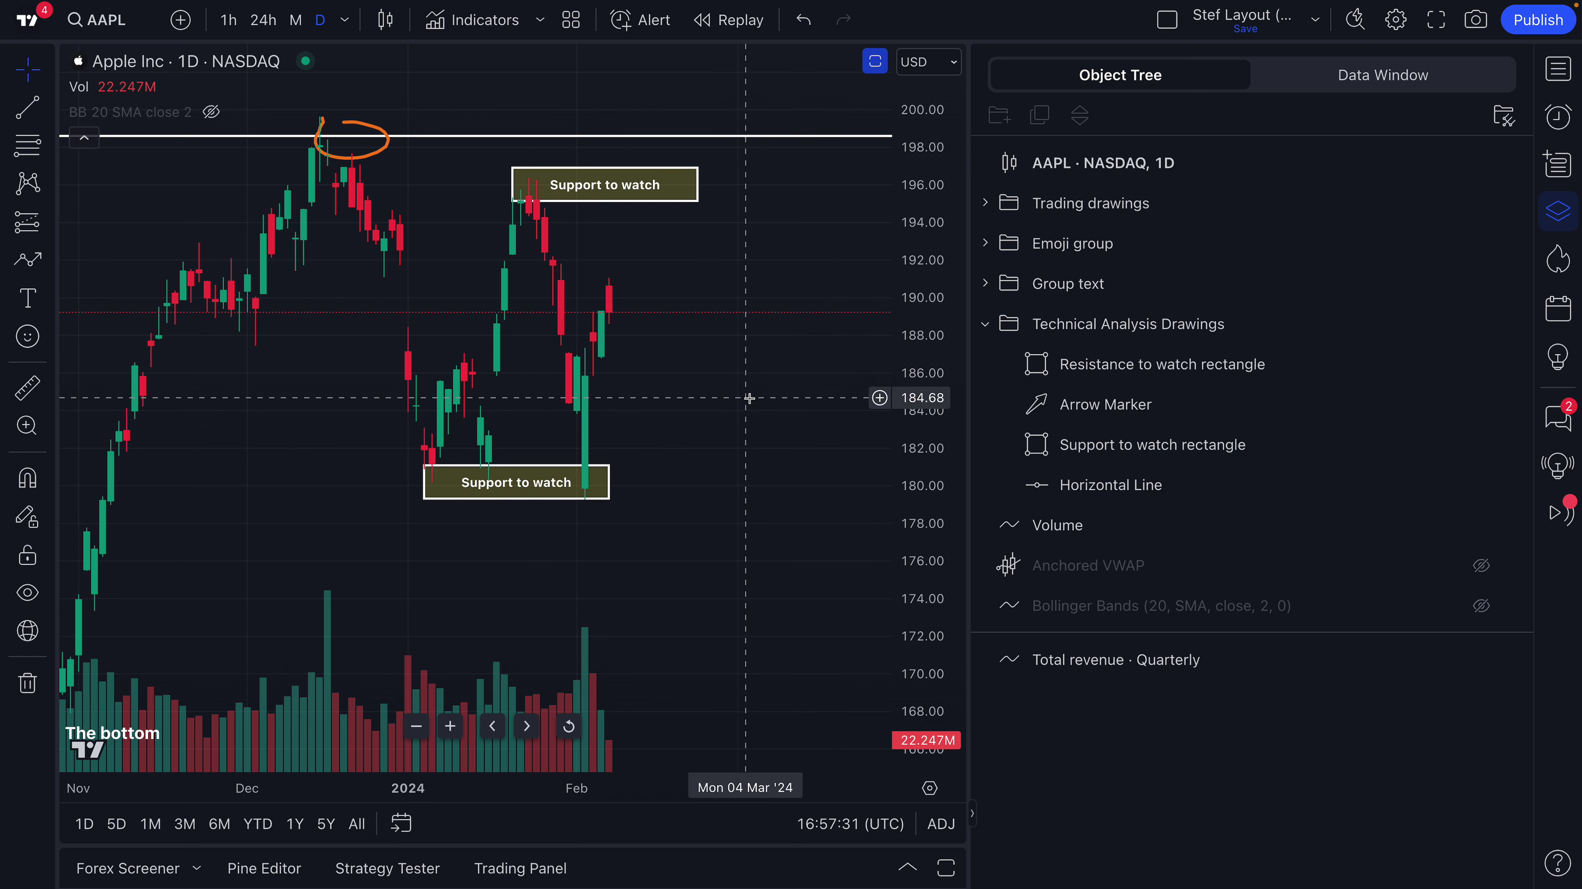
double_click(605, 201)
double_click(646, 415)
text(Resistance to watch)
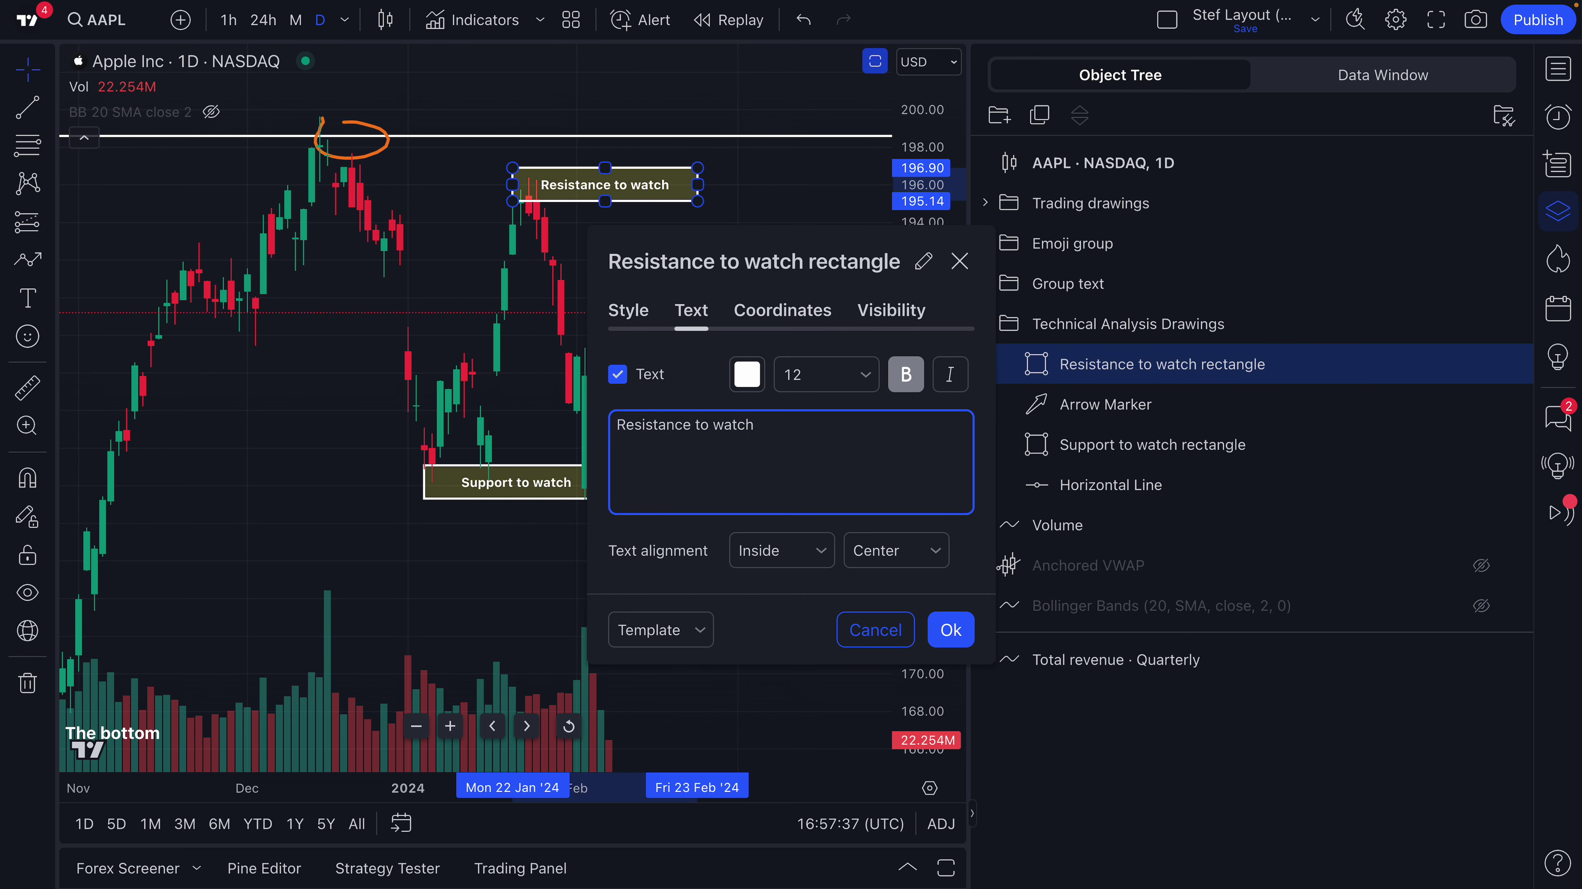
click(951, 630)
click(721, 510)
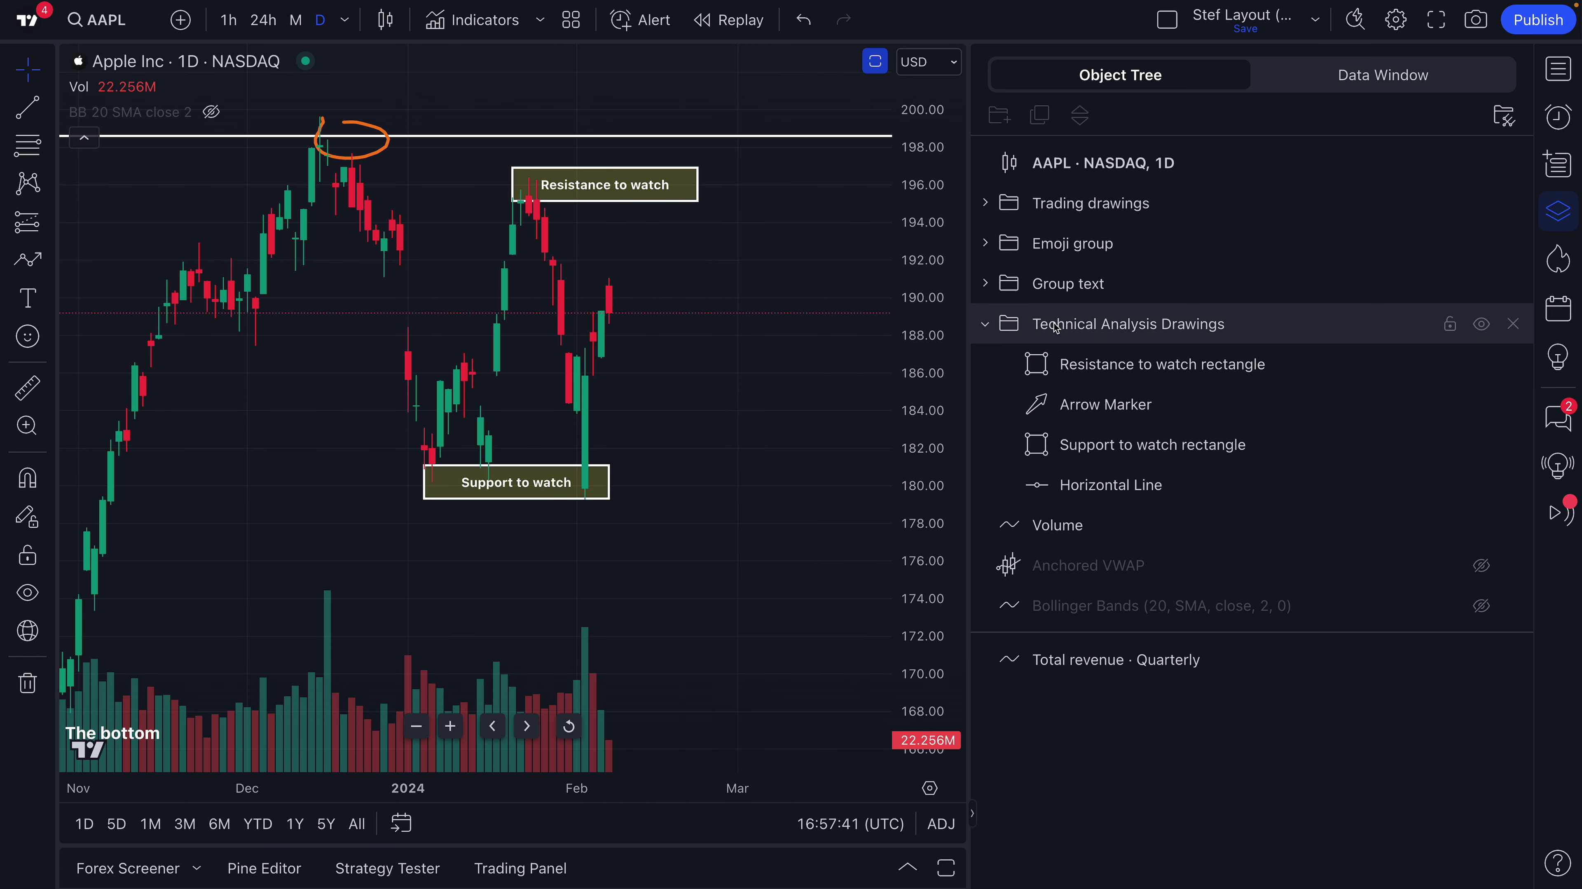
click(987, 326)
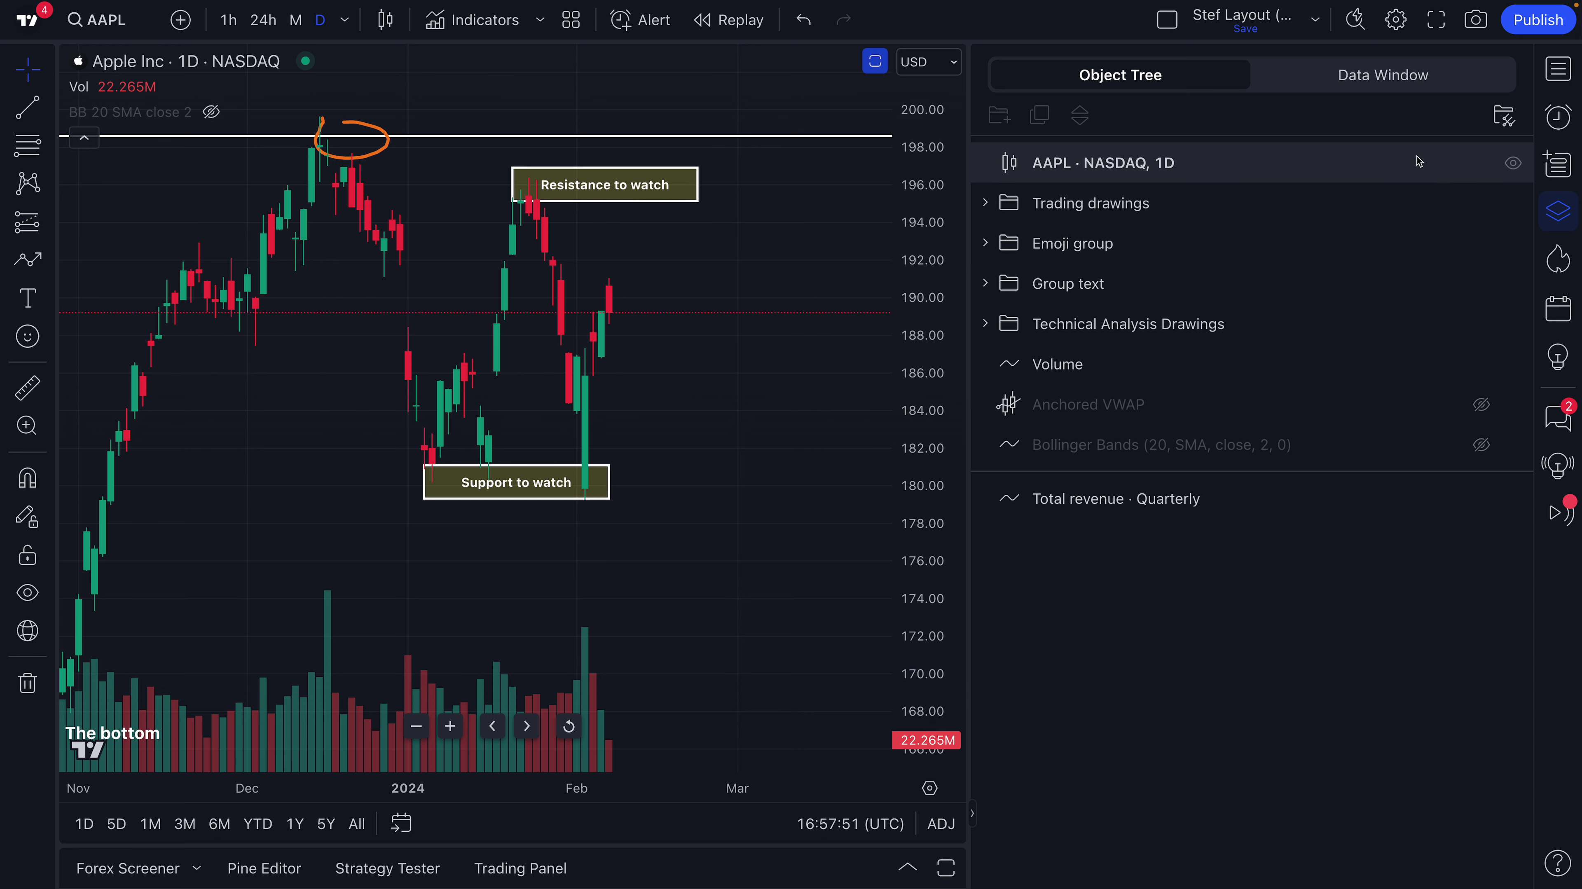
Review the layout's drawings by sync type: local, synced in layout and synced globally.
click(1503, 117)
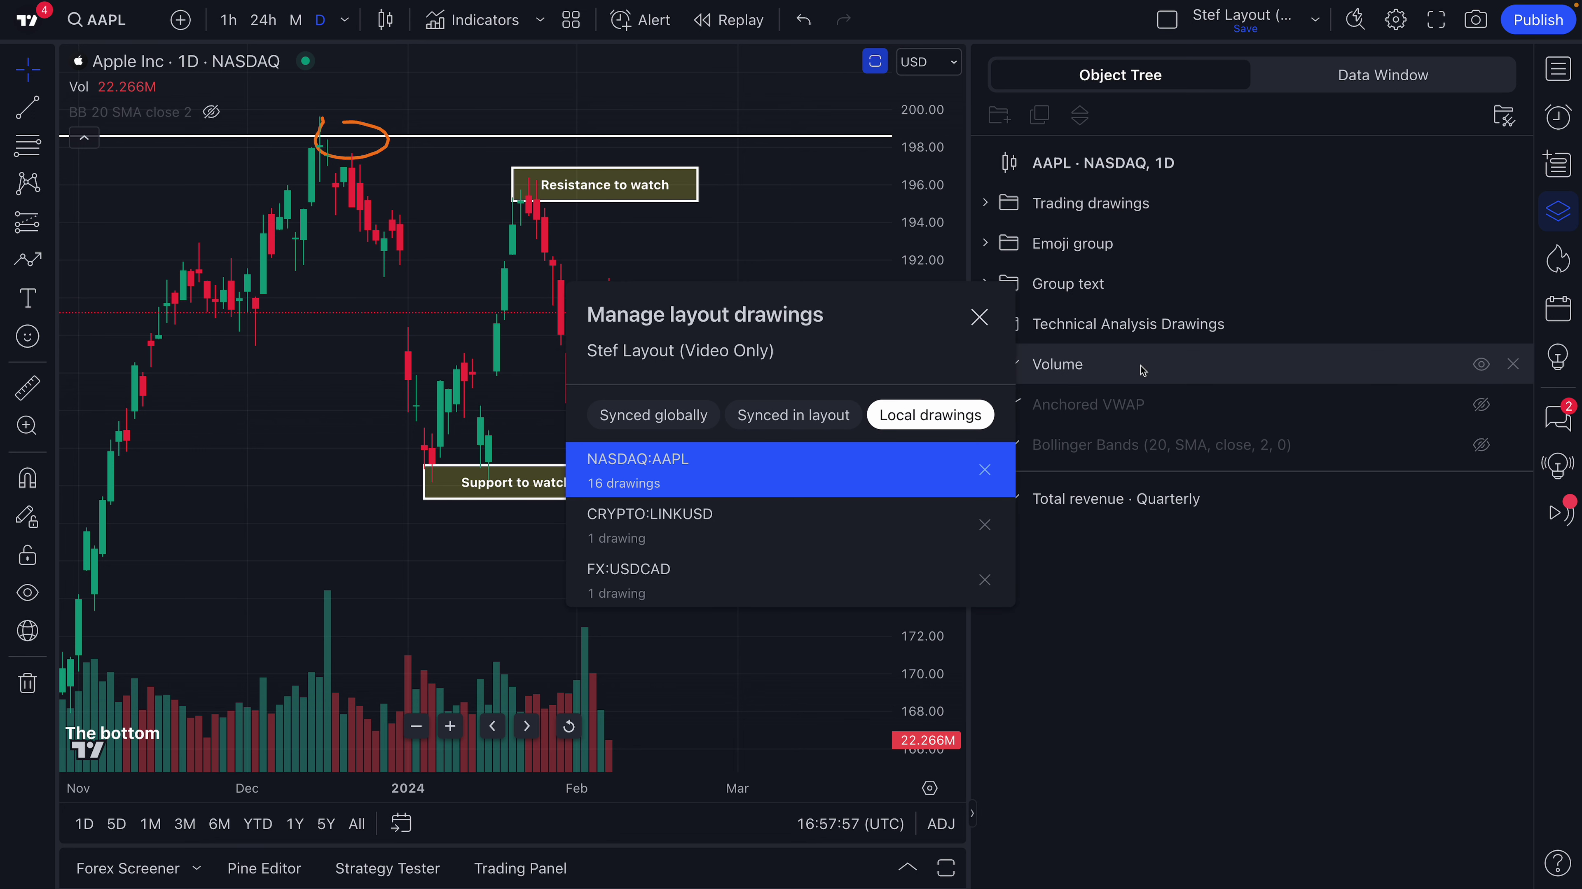
click(790, 418)
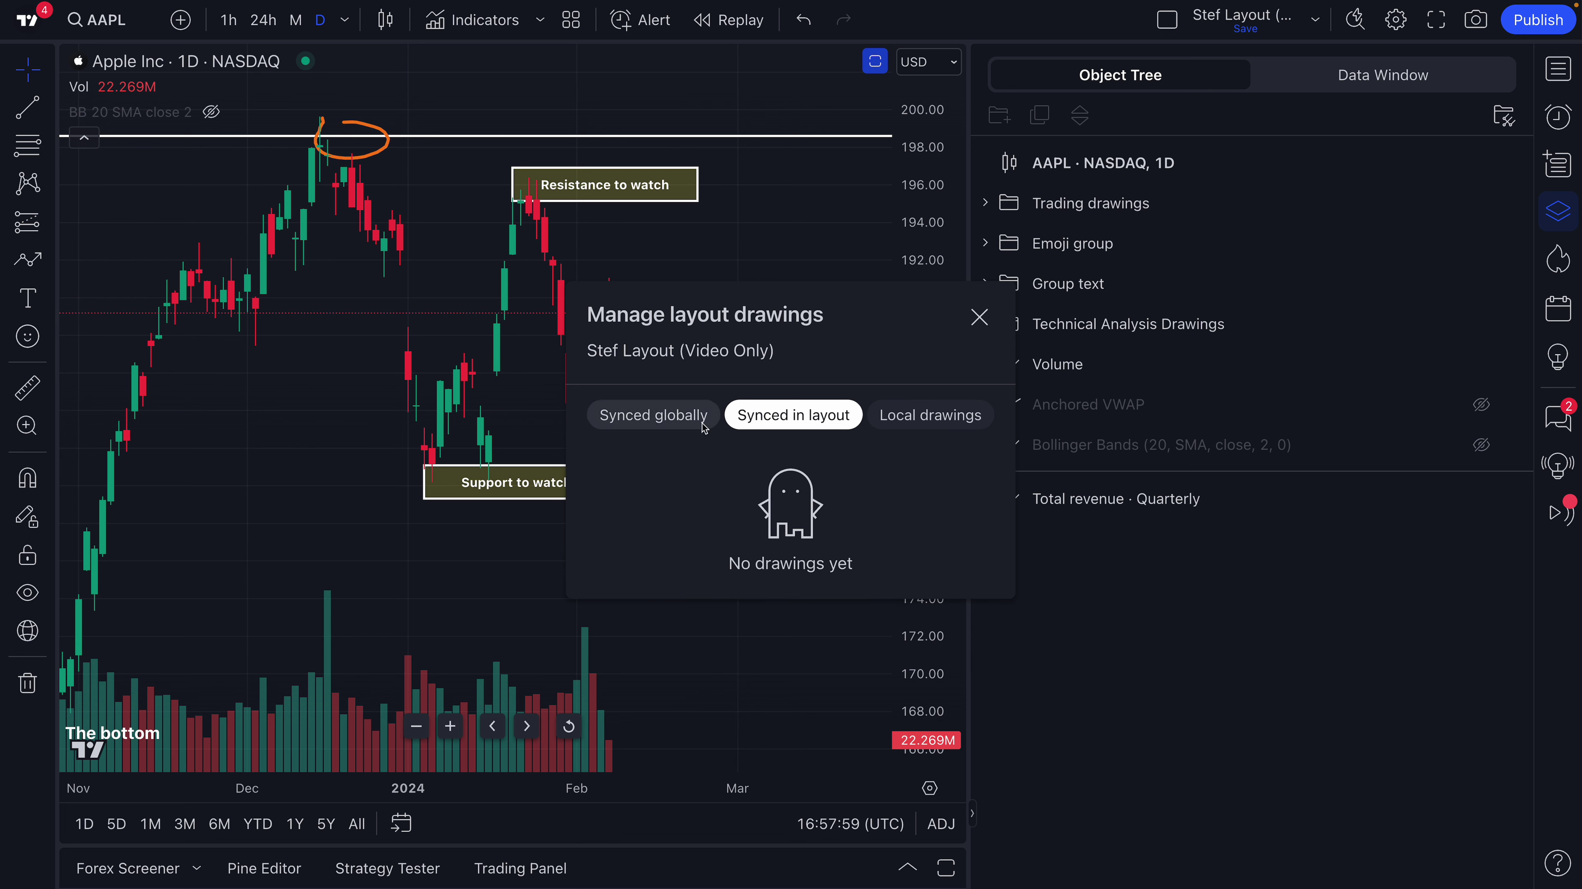
click(687, 428)
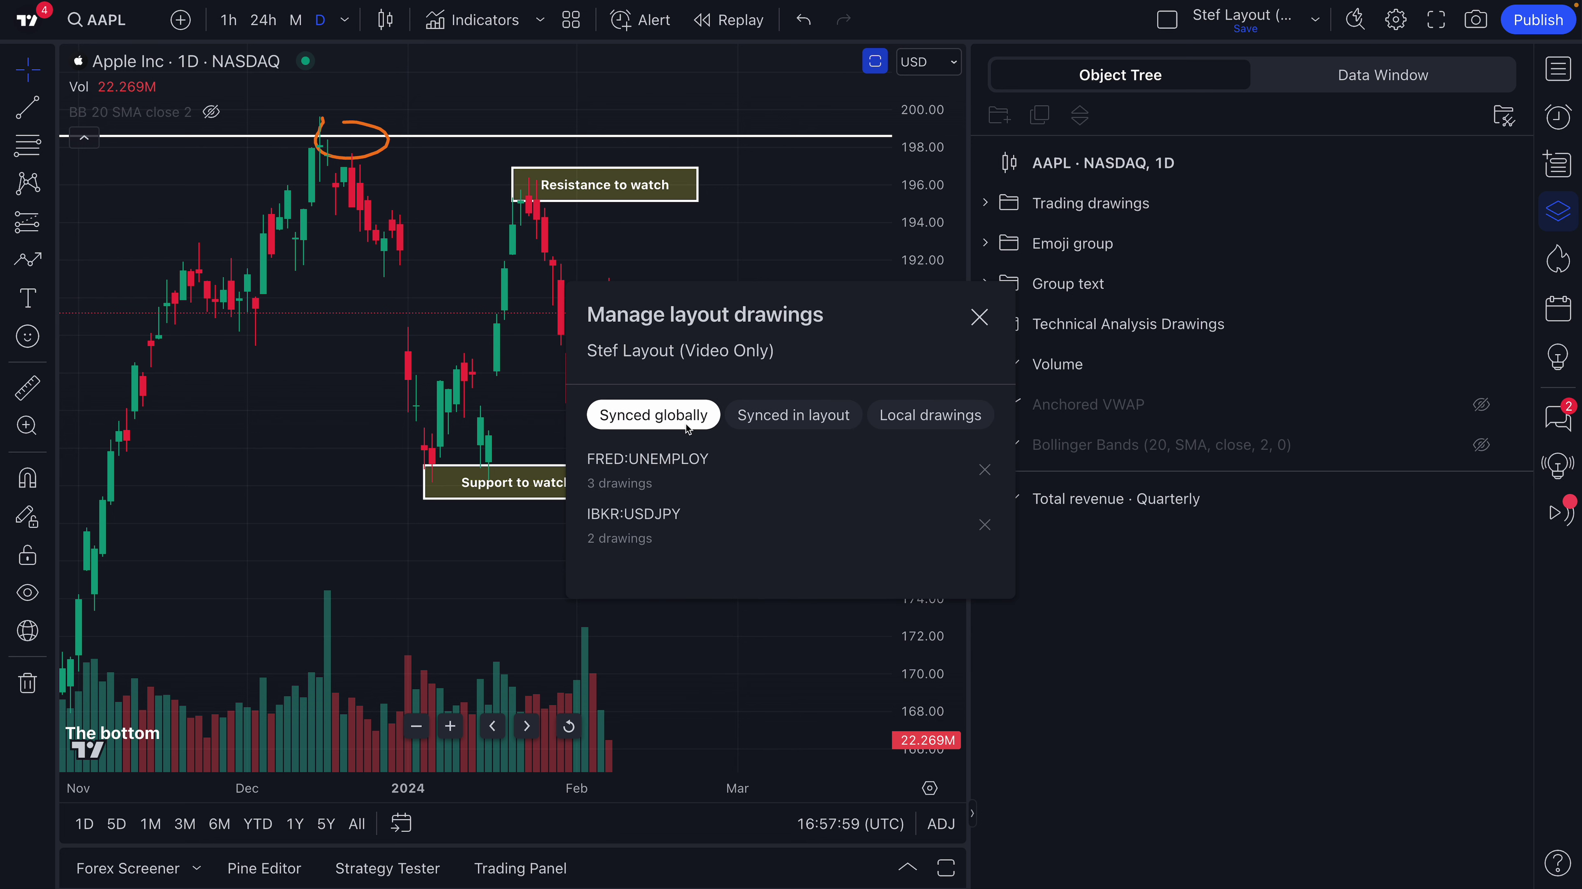
click(760, 417)
click(917, 423)
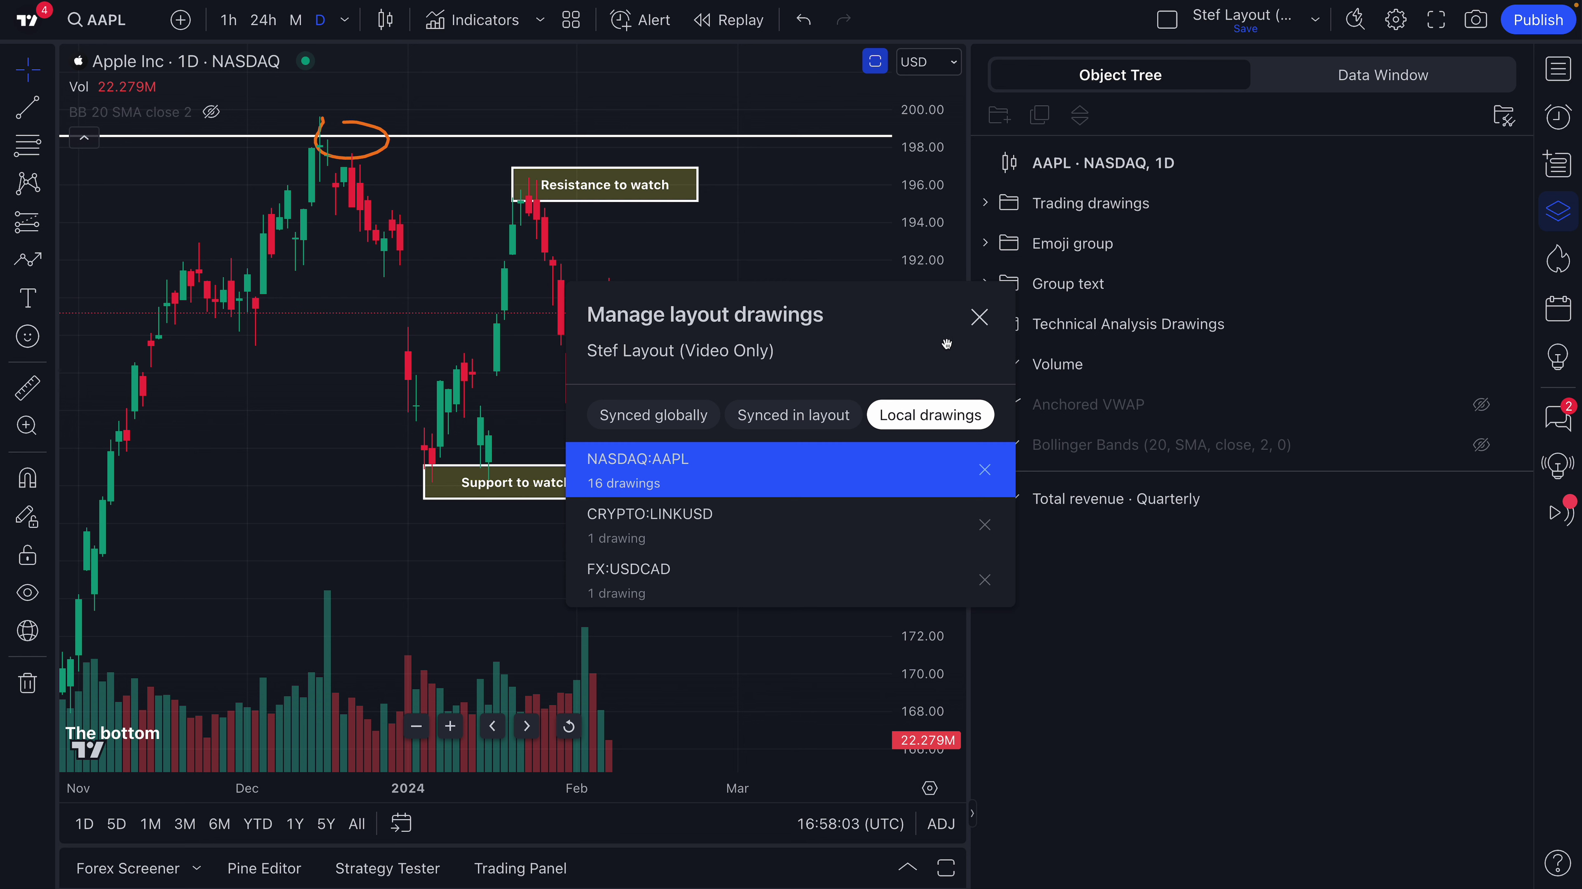
click(978, 318)
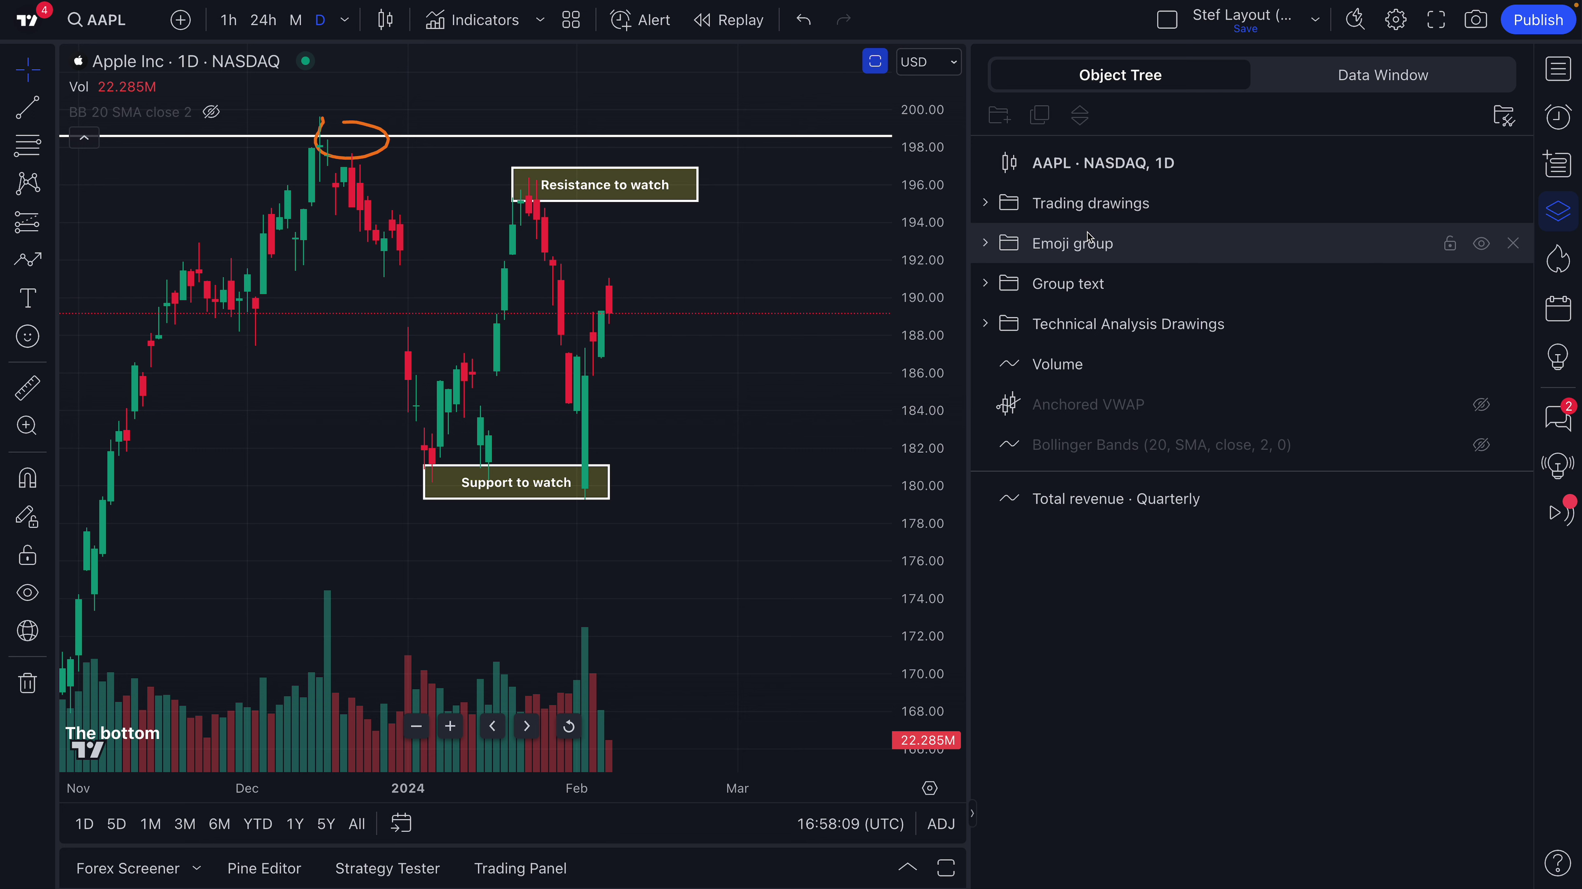
click(1504, 122)
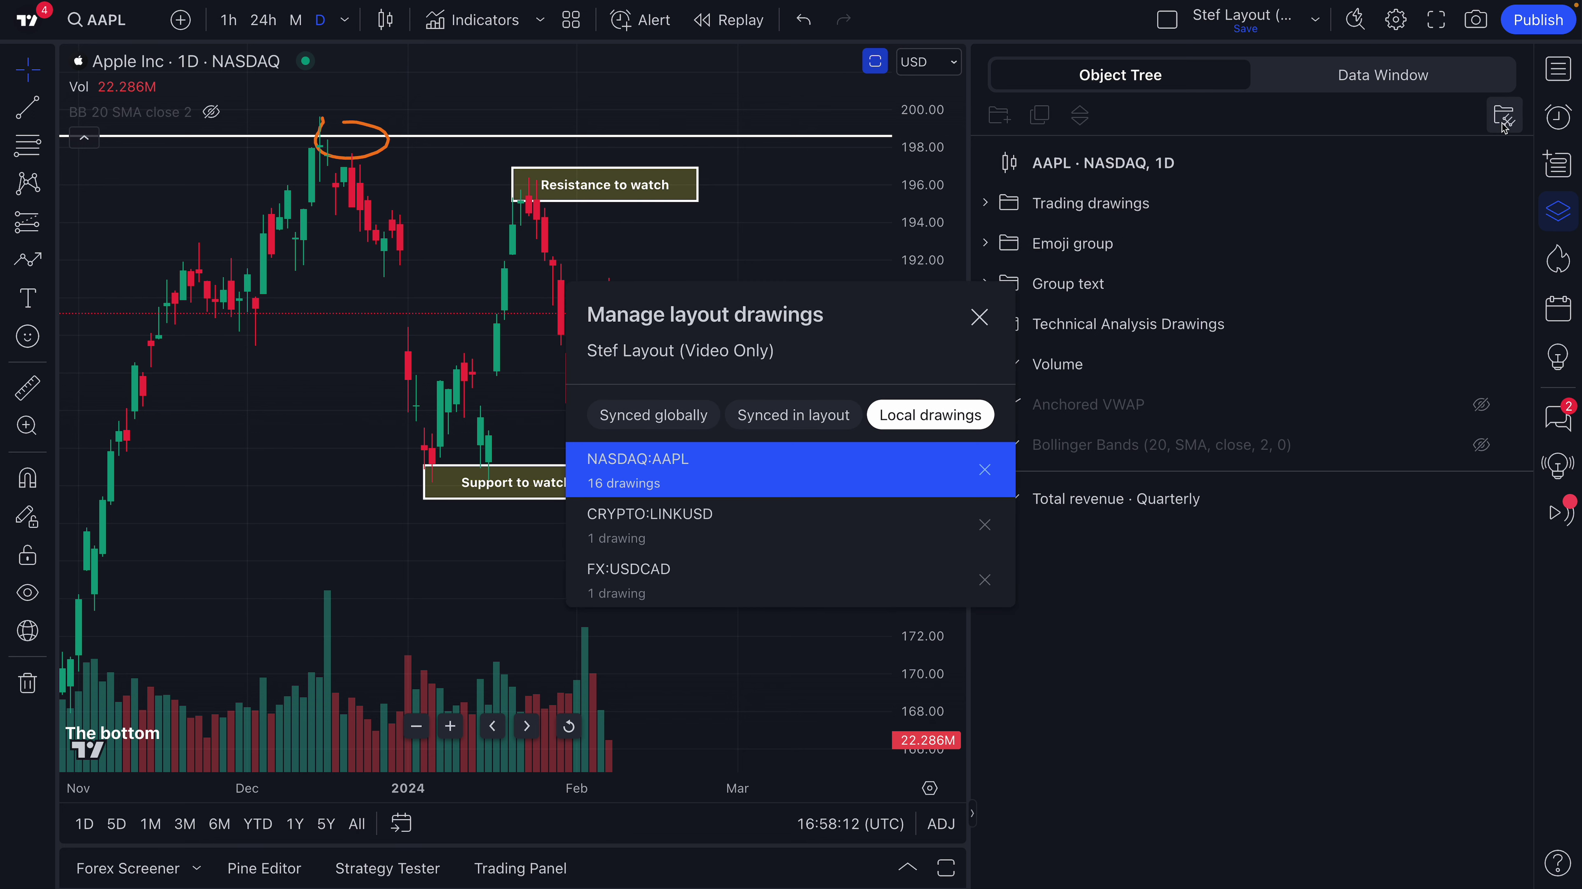
click(764, 416)
click(713, 423)
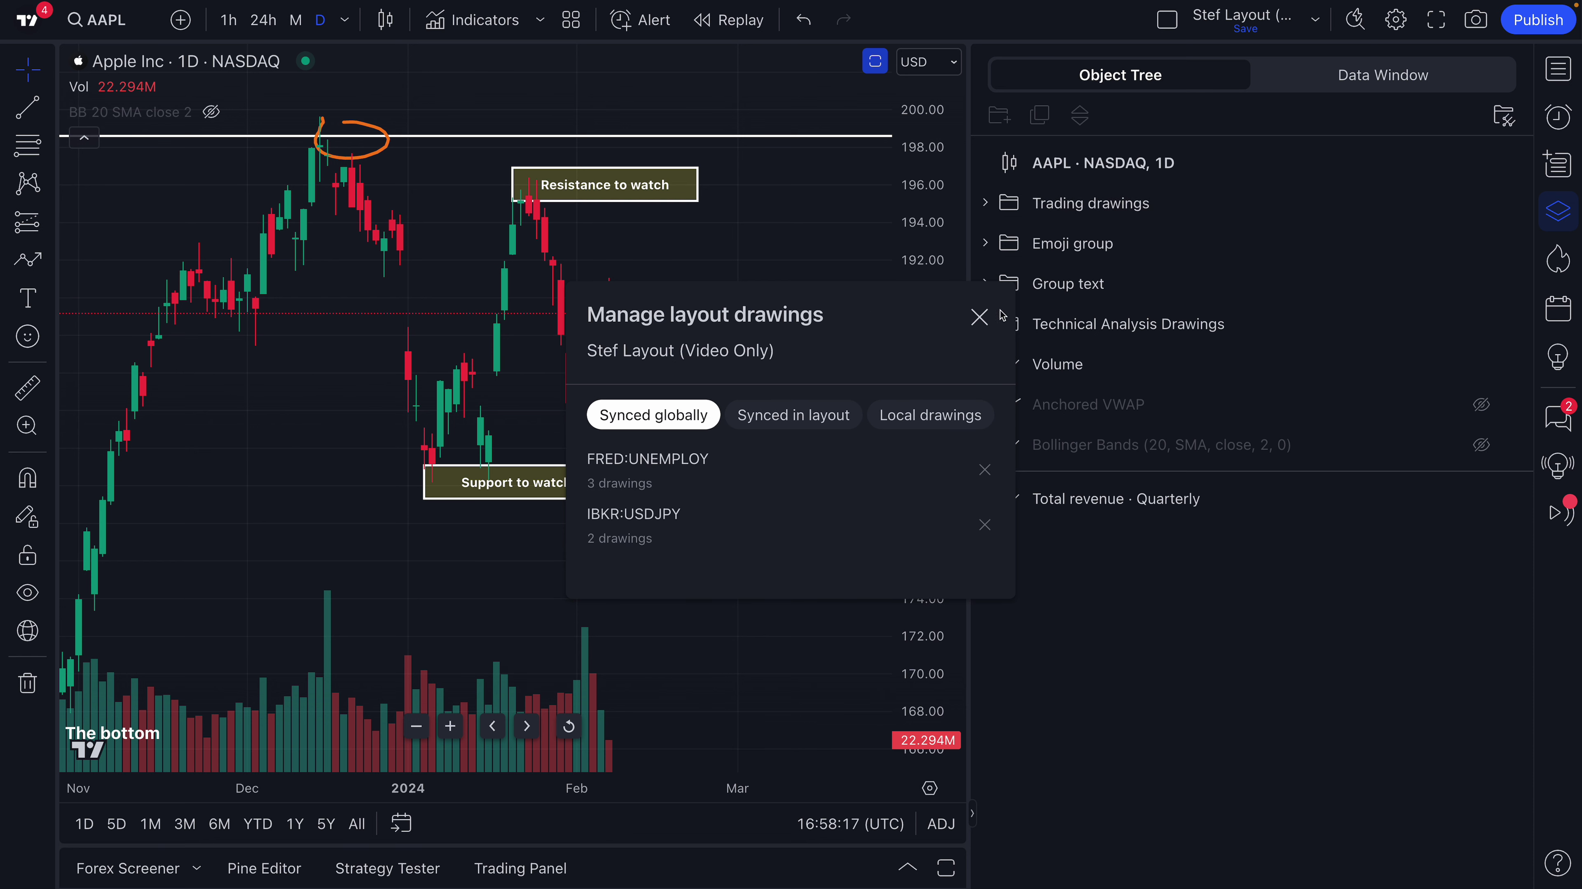
click(979, 317)
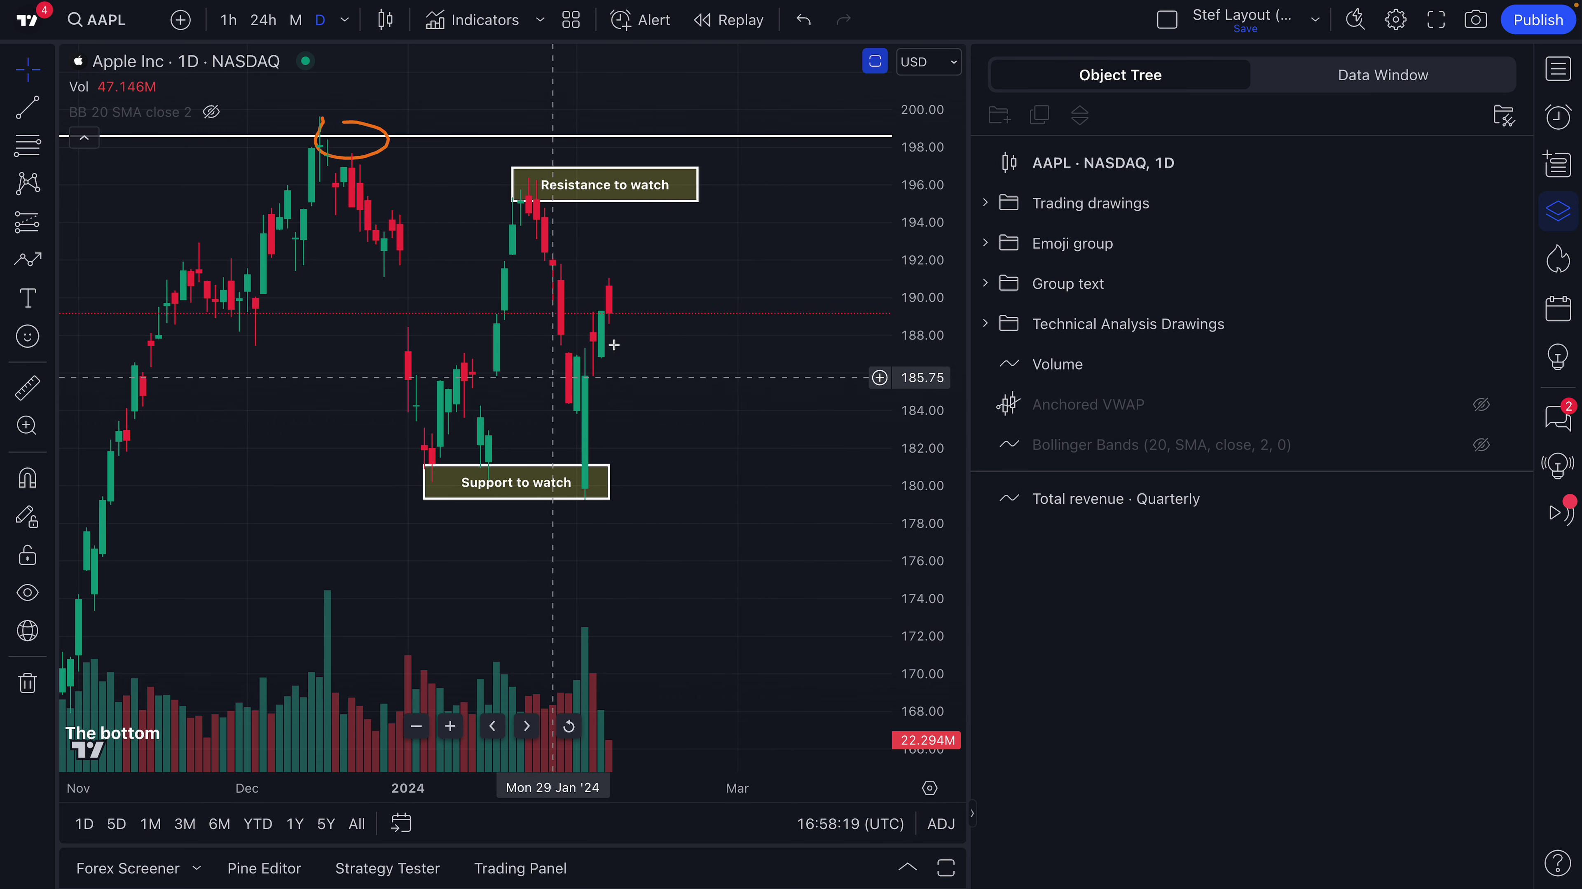
Hide the object tree and switch the layout to two charts side by side.
click(1558, 212)
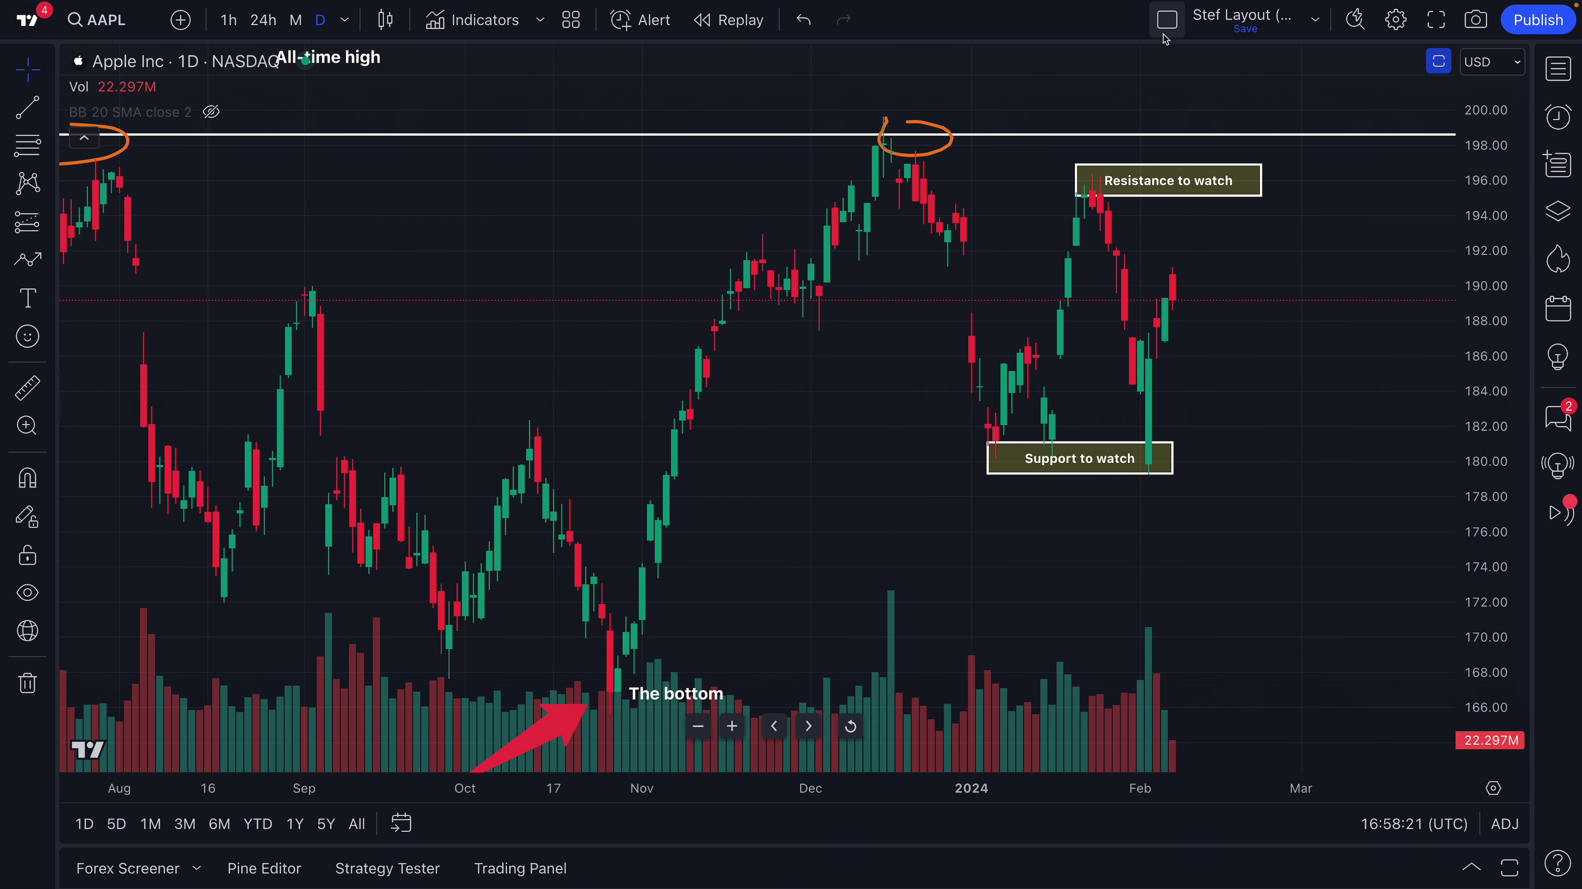
click(1167, 21)
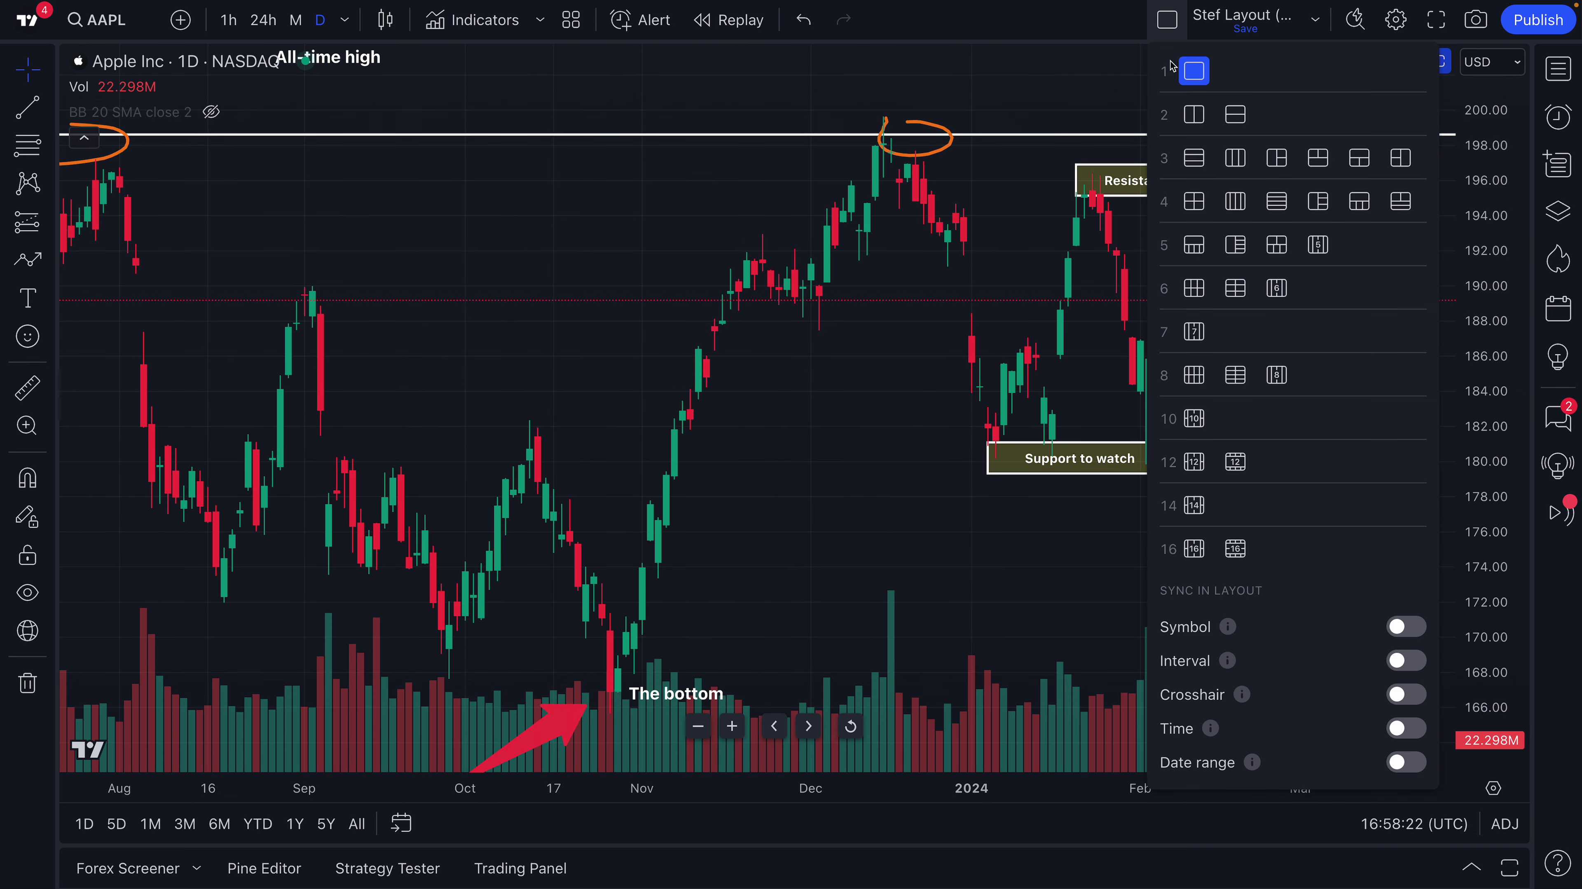
click(1190, 116)
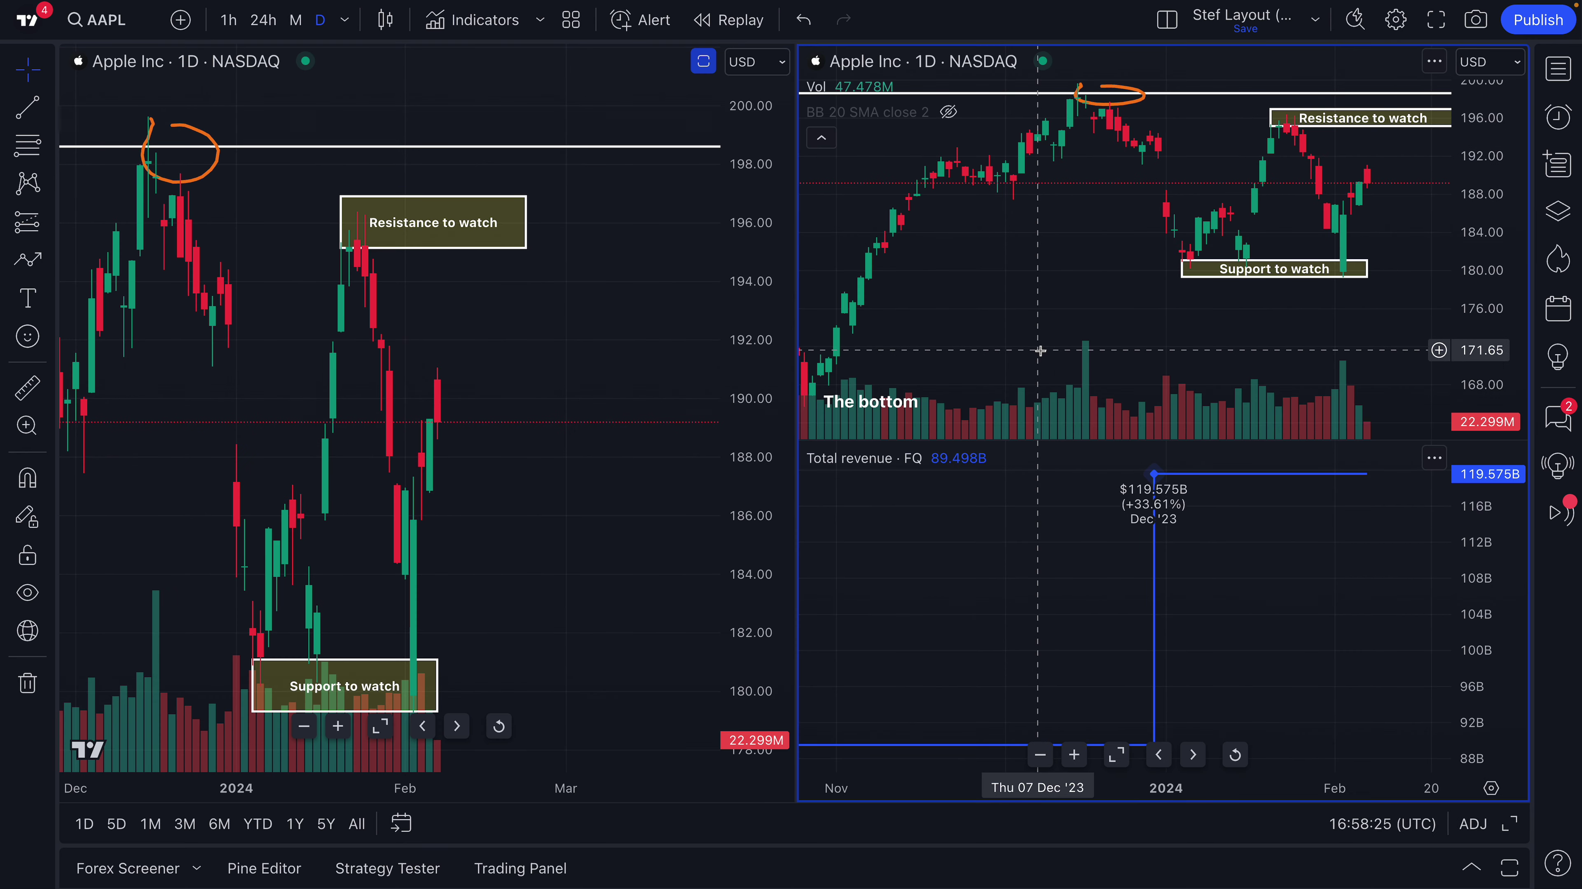
With the first of the two charts active, set new drawings to sync in layout.
click(671, 383)
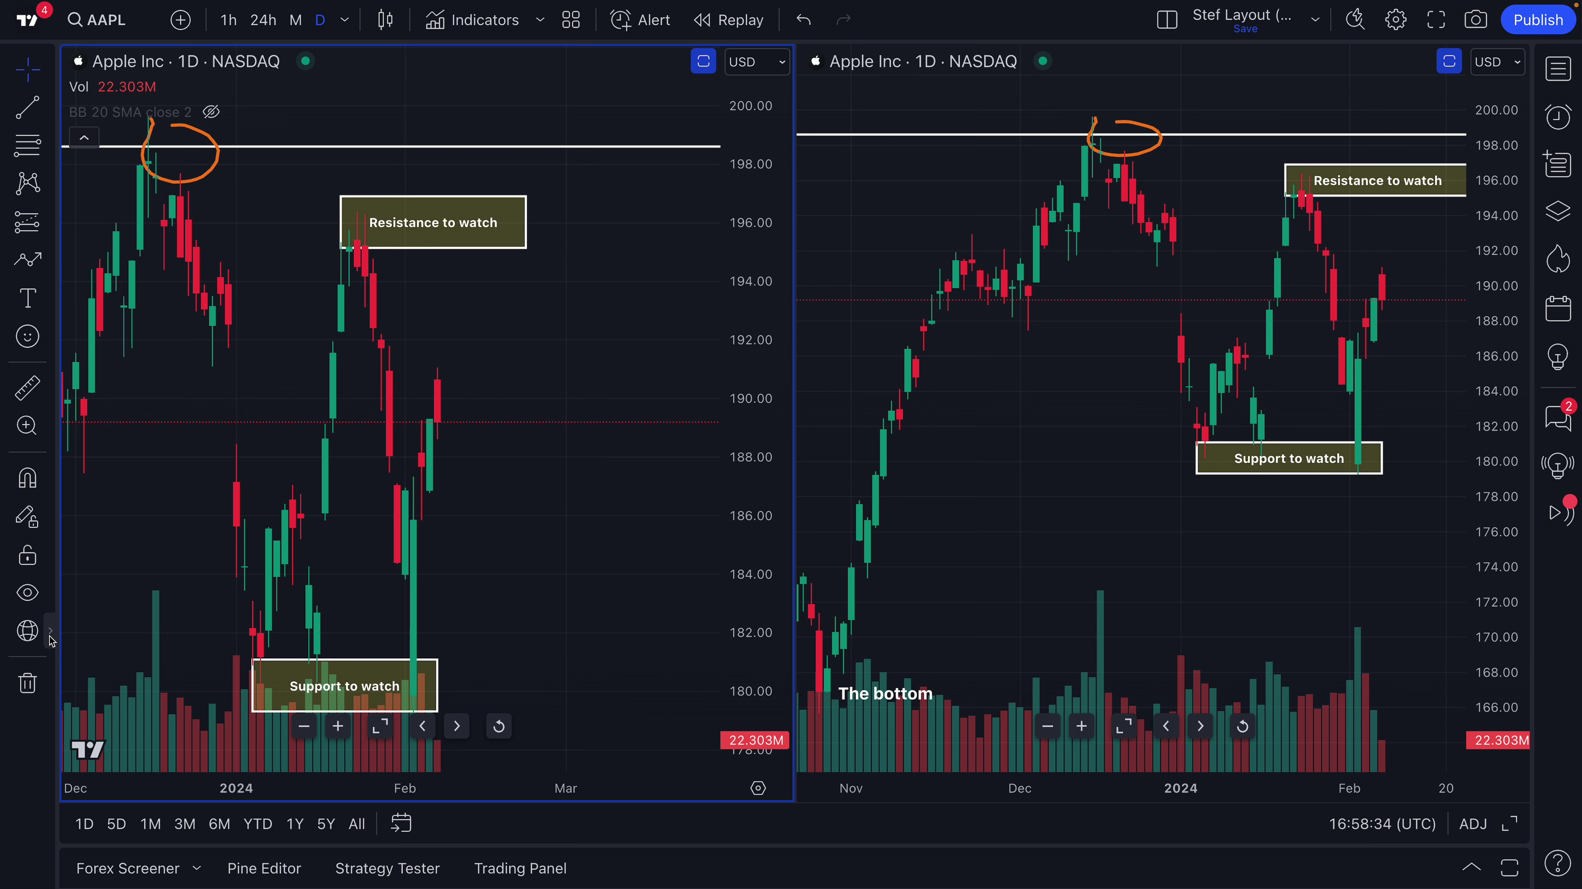
click(50, 636)
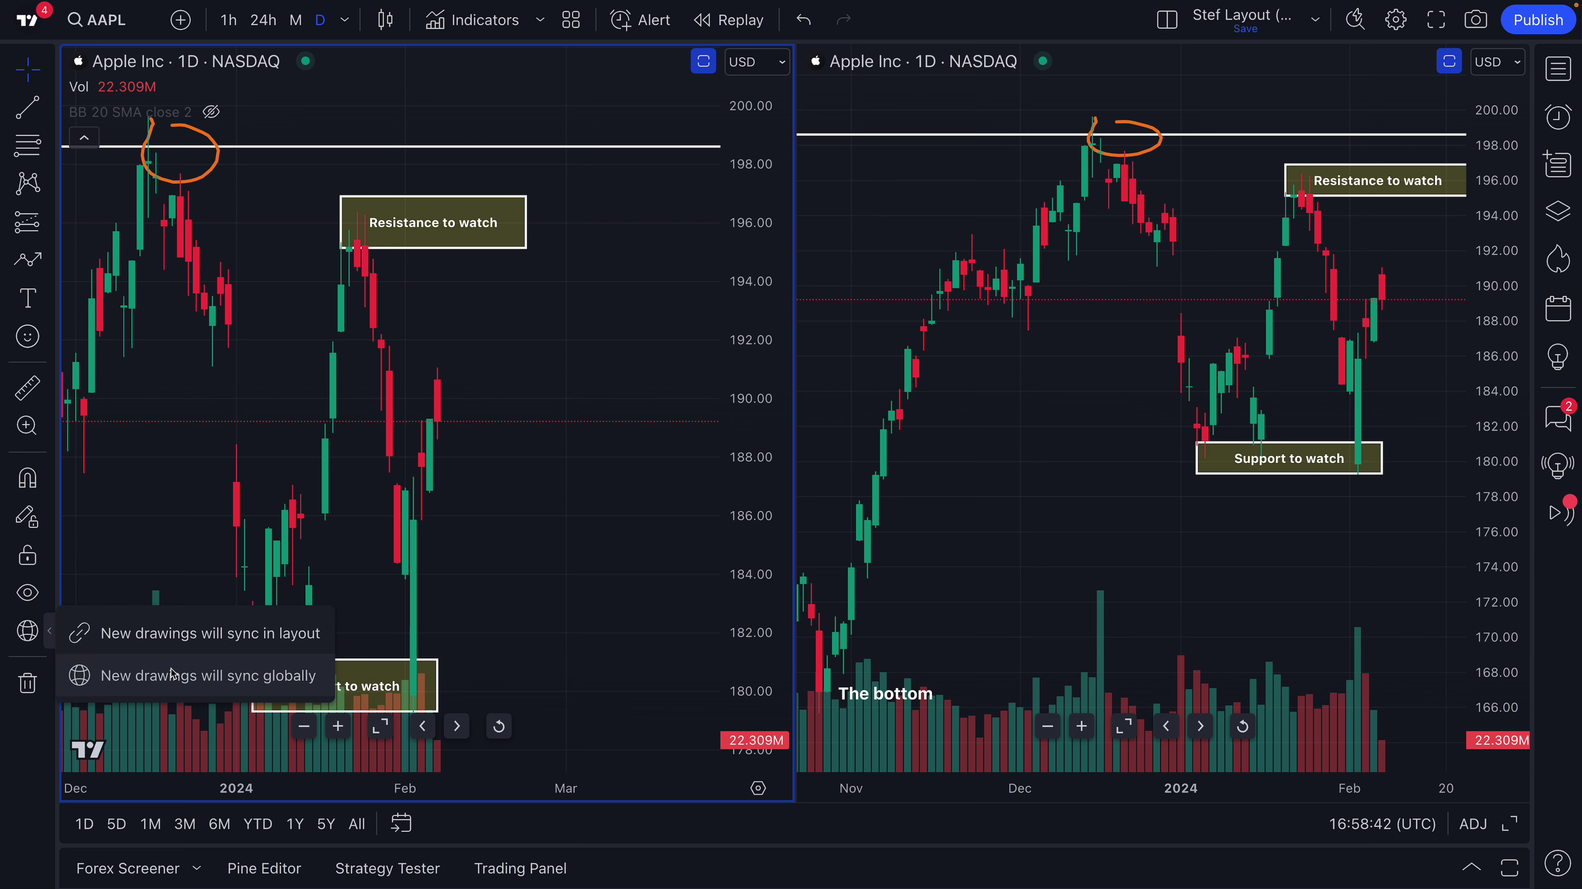
click(202, 641)
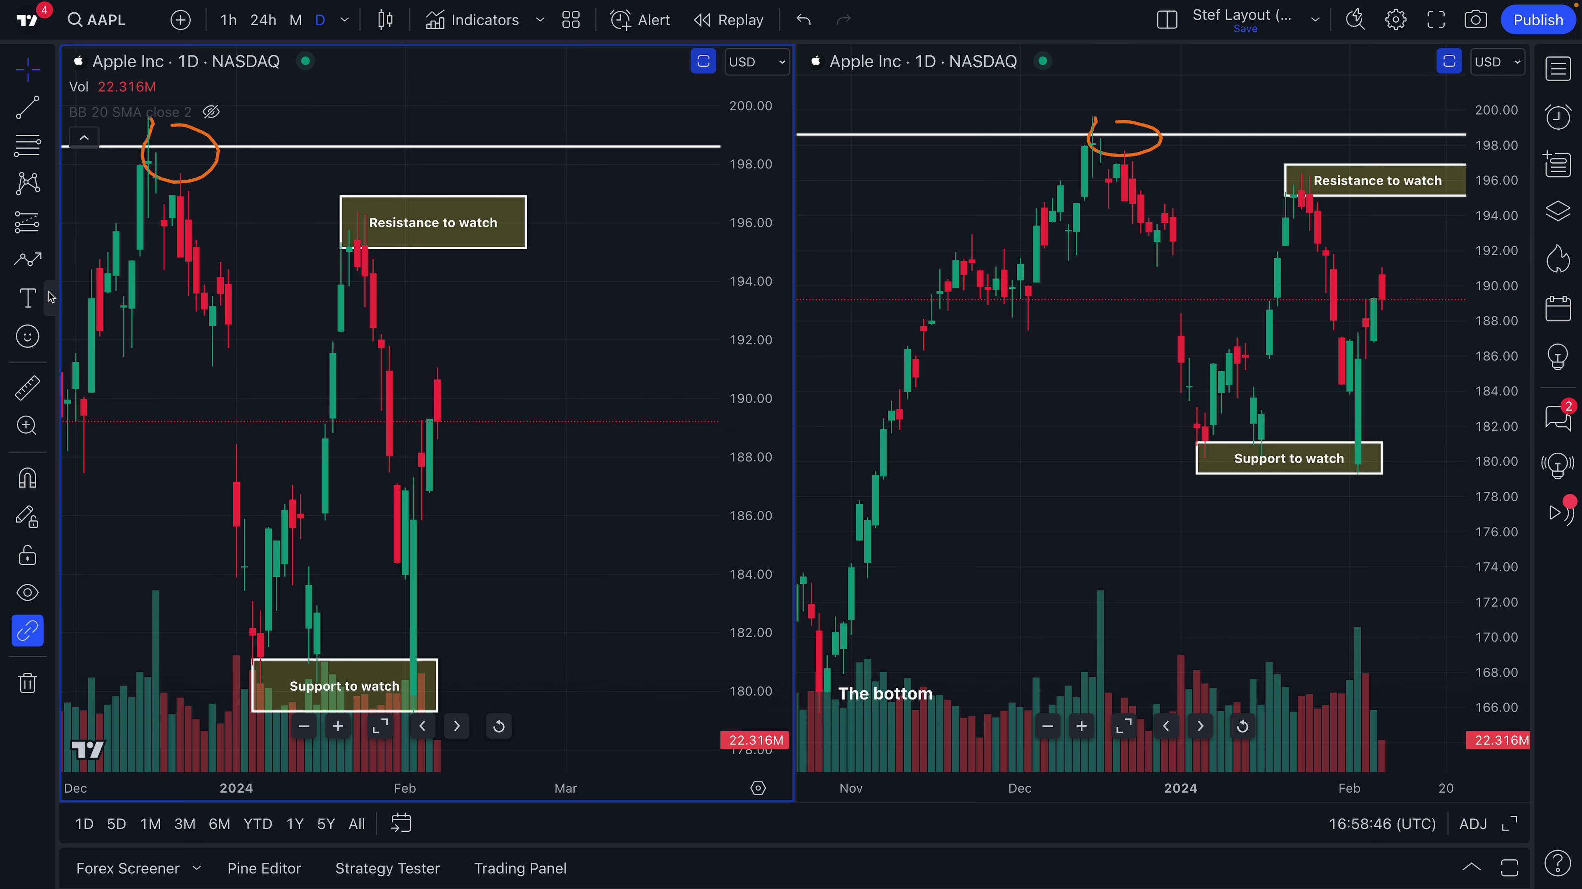
Draw three small freehand circles with the Brush tool beyond the latest candles on the first chart, between about 188 and 192.
click(50, 265)
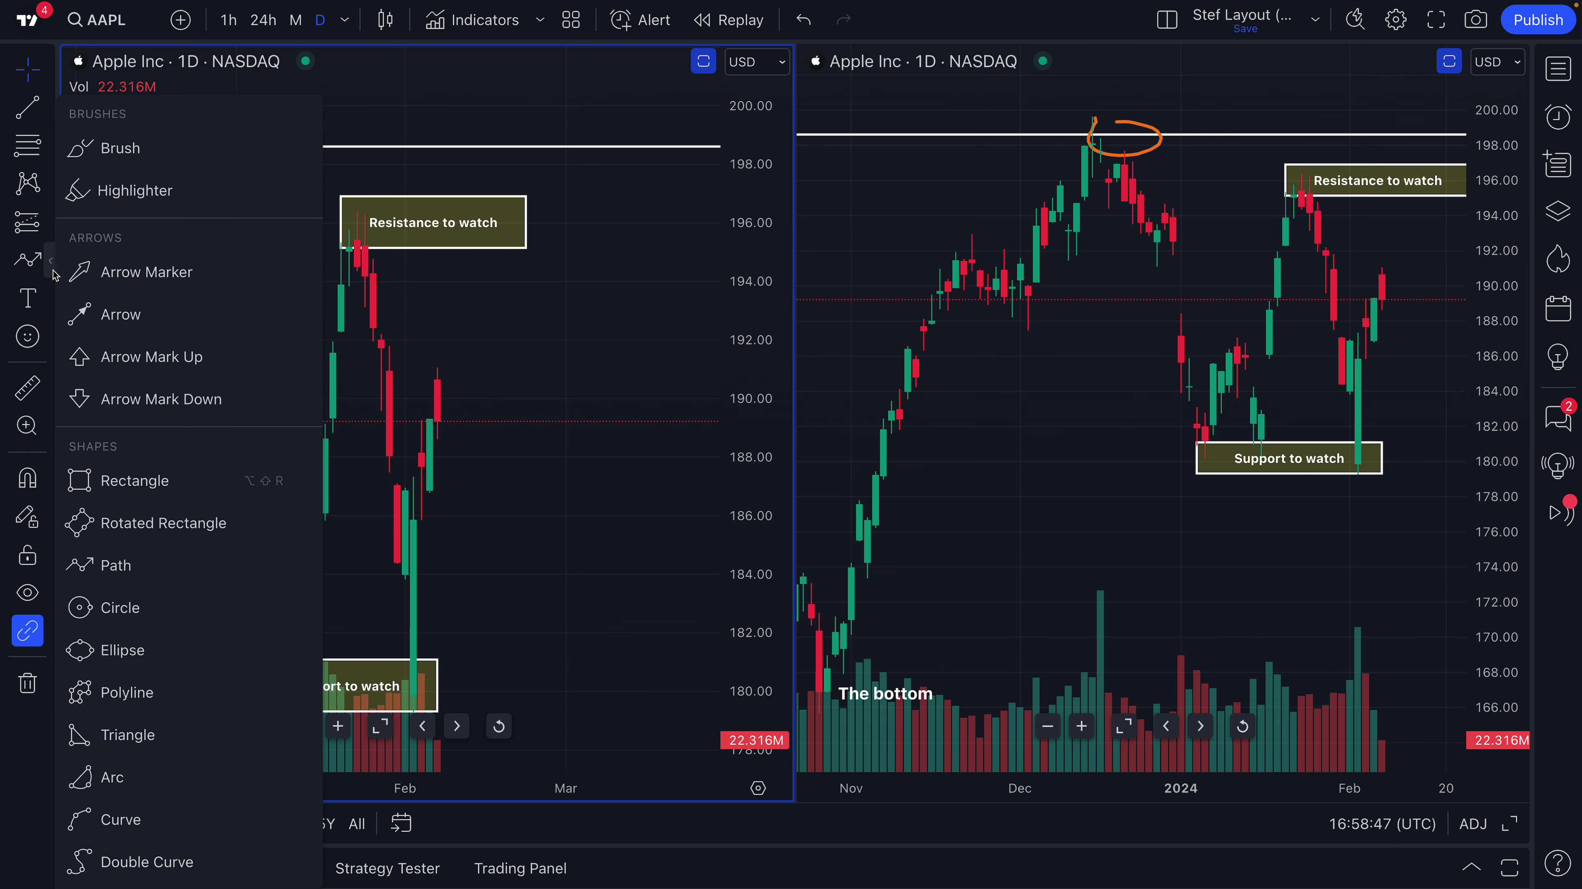
click(124, 149)
mouse_move(550, 349)
mouse_down()
mouse_move(534, 360)
mouse_move(548, 386)
mouse_move(578, 343)
mouse_move(560, 341)
mouse_up()
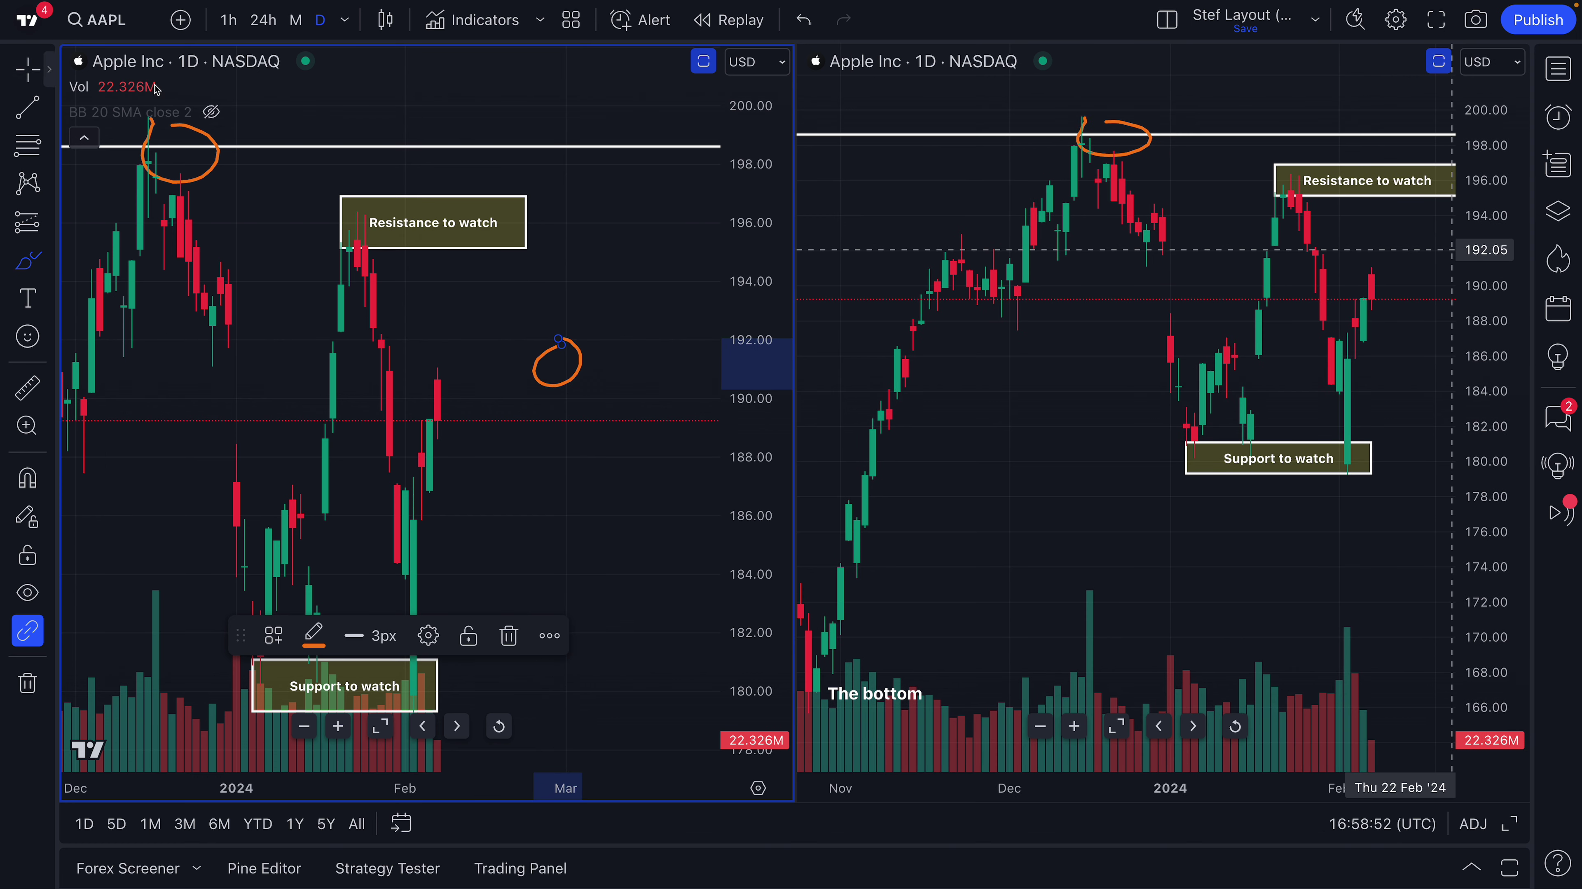
click(988, 192)
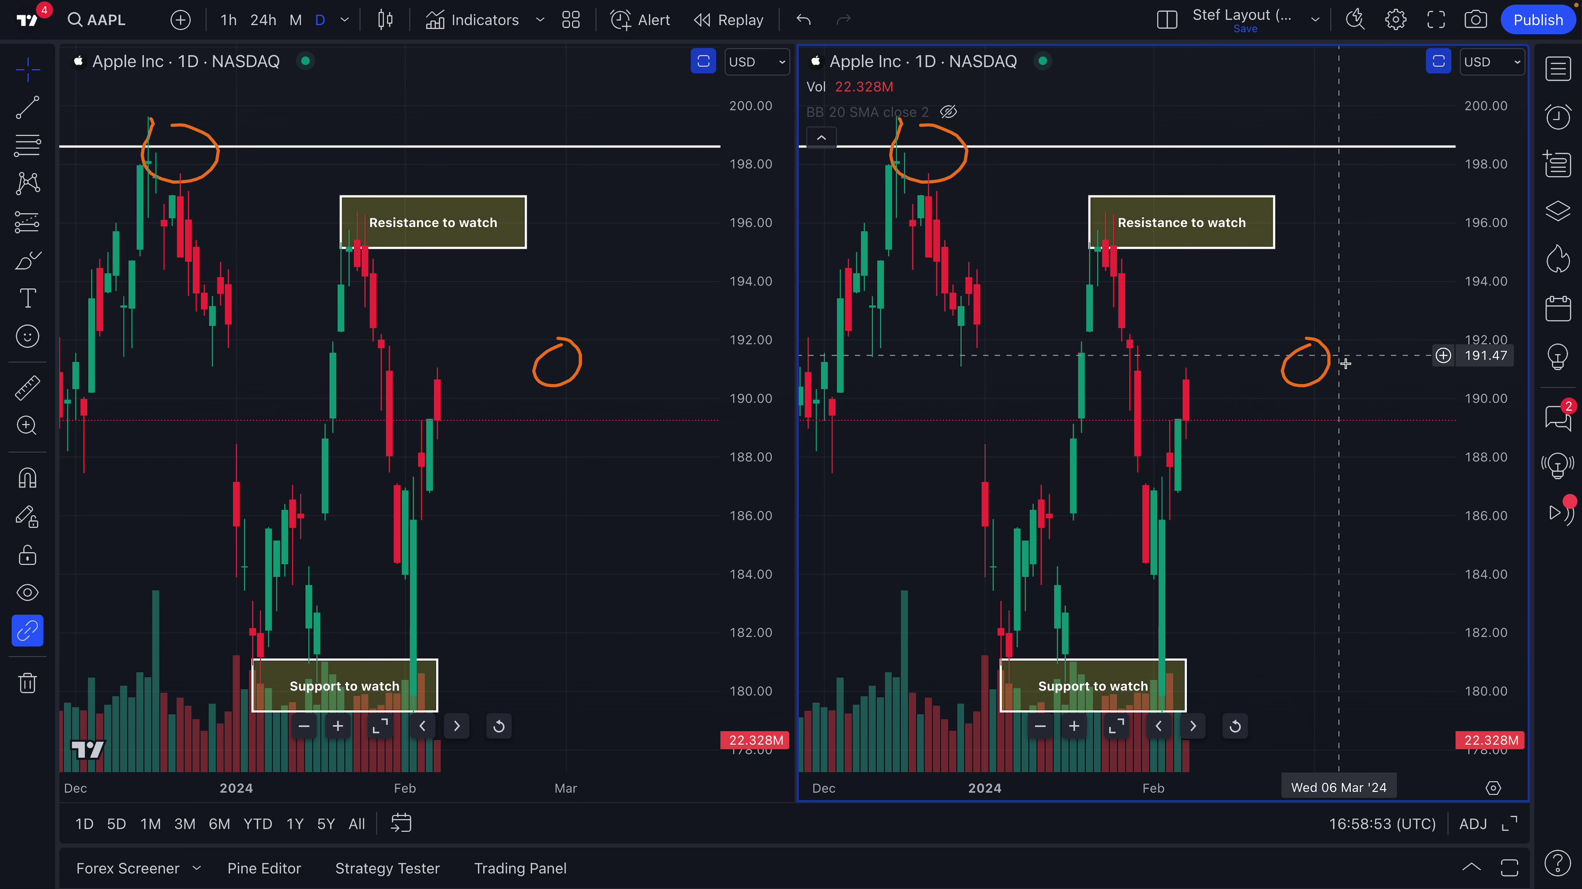
click(28, 260)
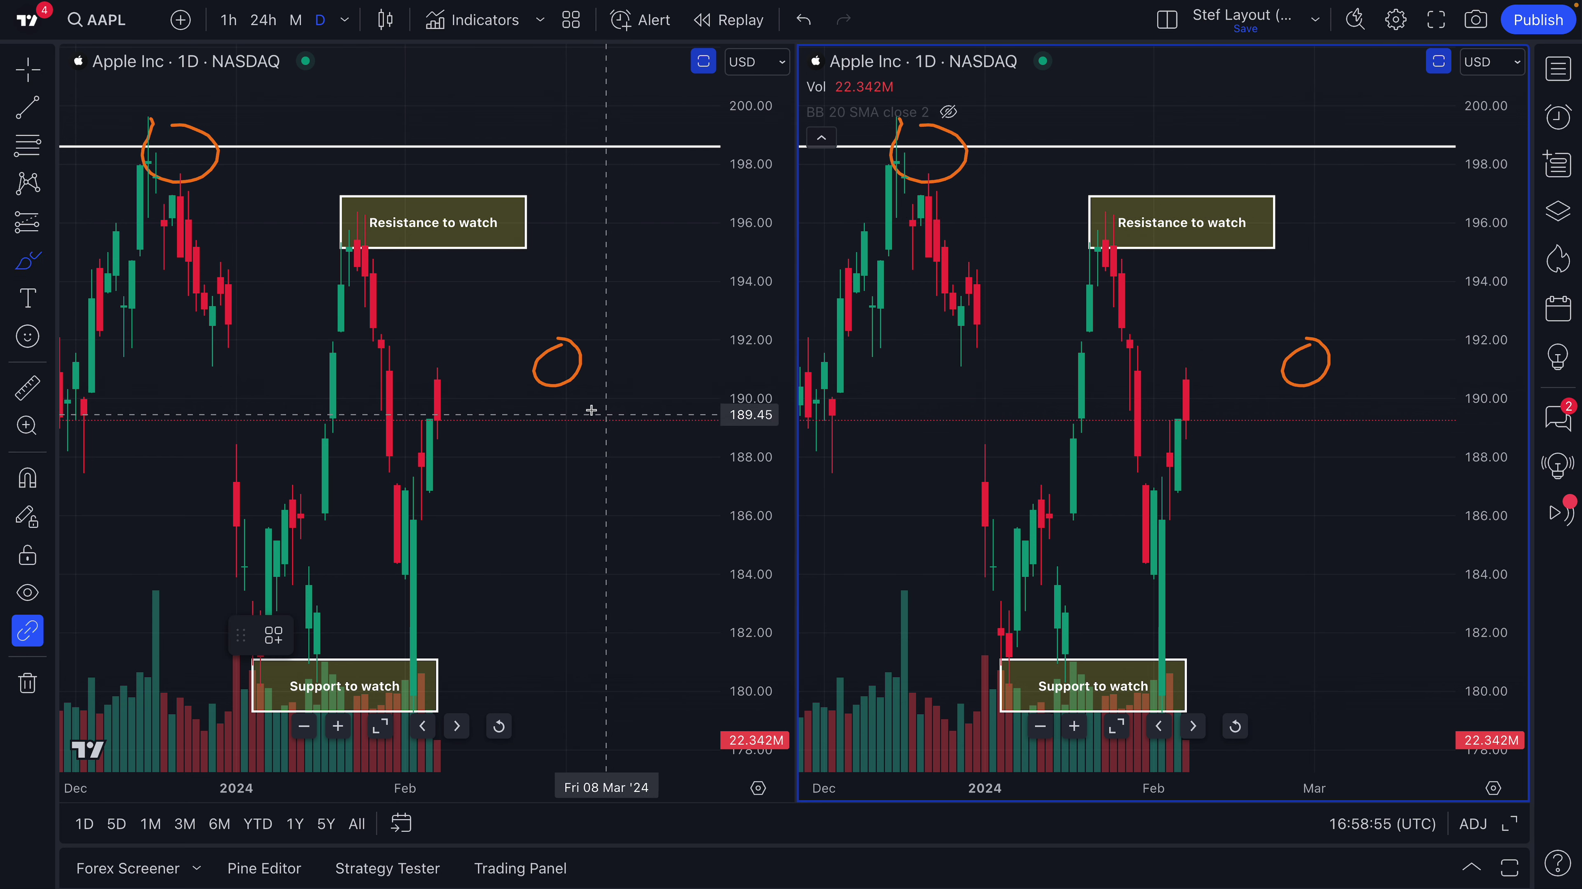
mouse_move(562, 410)
mouse_down()
mouse_move(530, 420)
mouse_move(597, 438)
mouse_move(554, 411)
mouse_up()
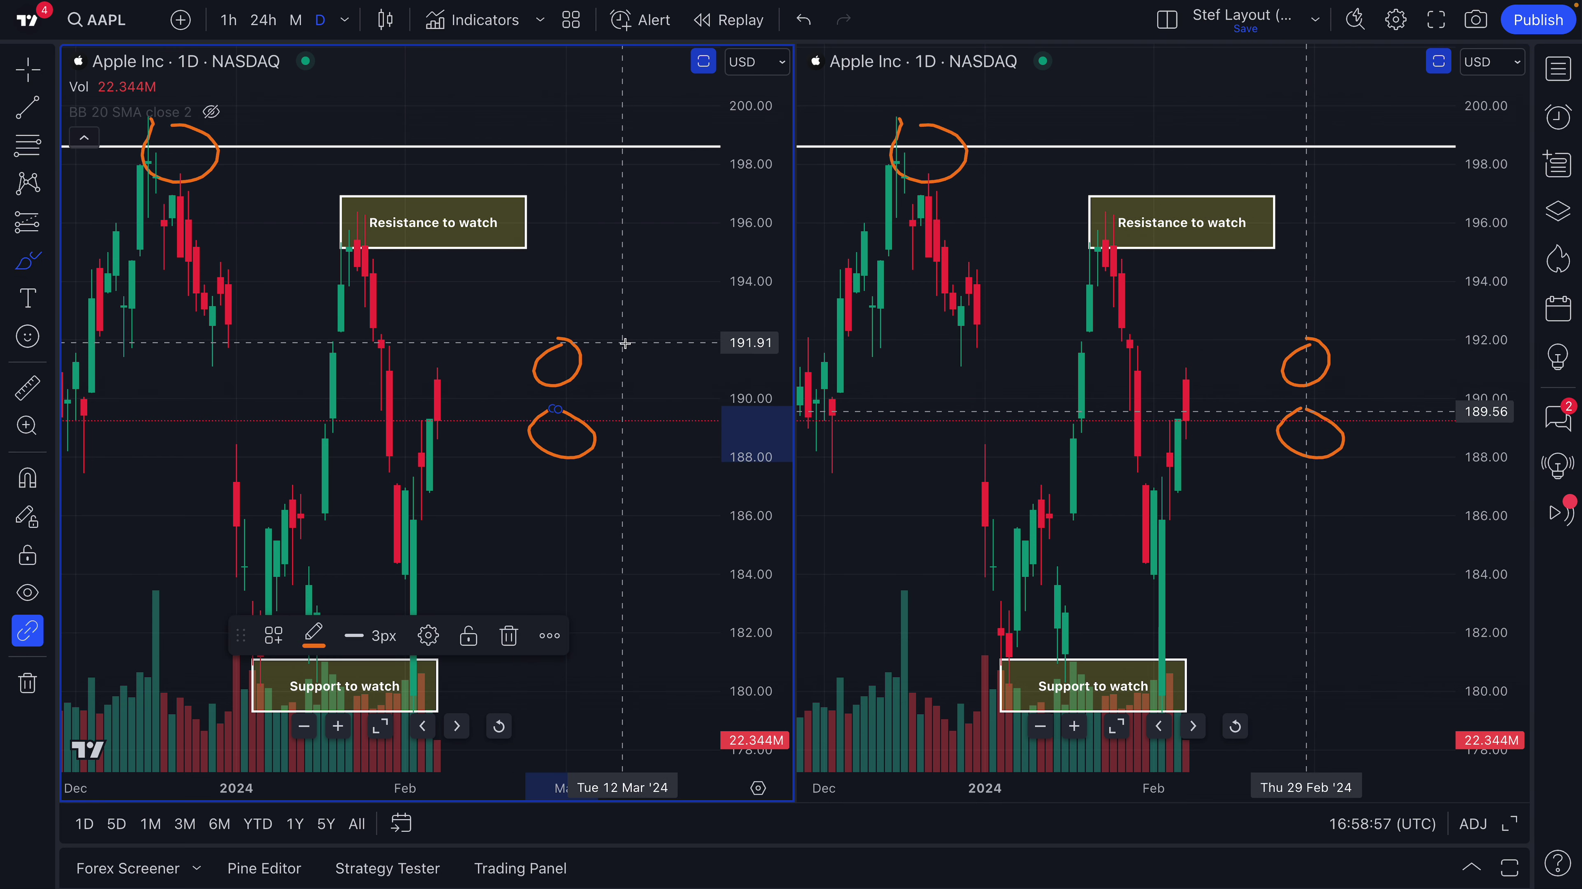
mouse_move(622, 344)
mouse_down()
mouse_move(671, 381)
mouse_move(621, 351)
mouse_up()
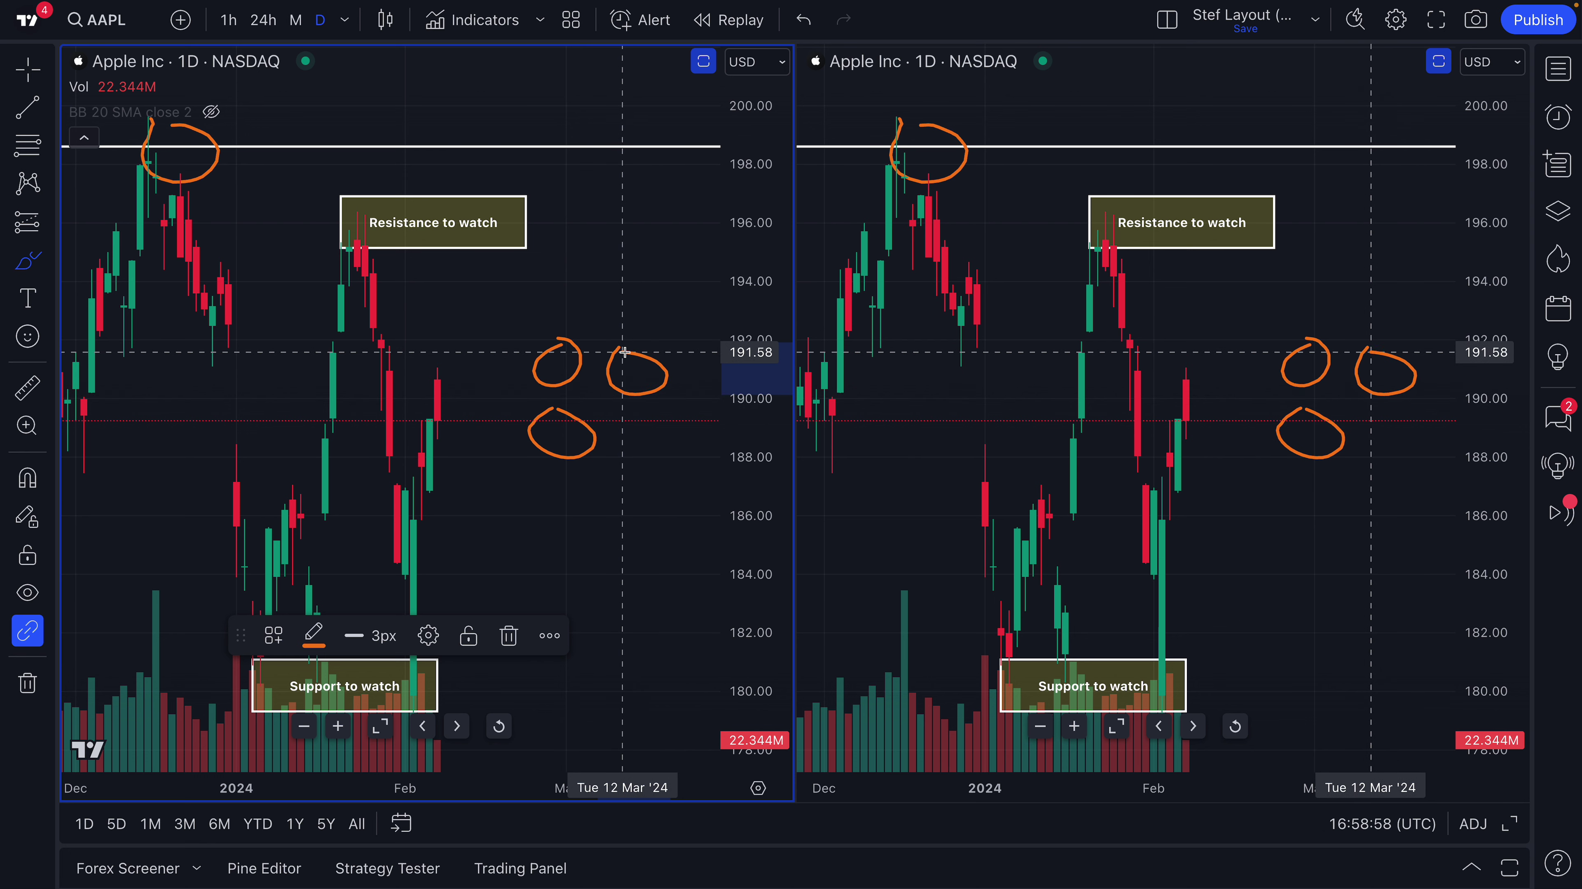
click(48, 631)
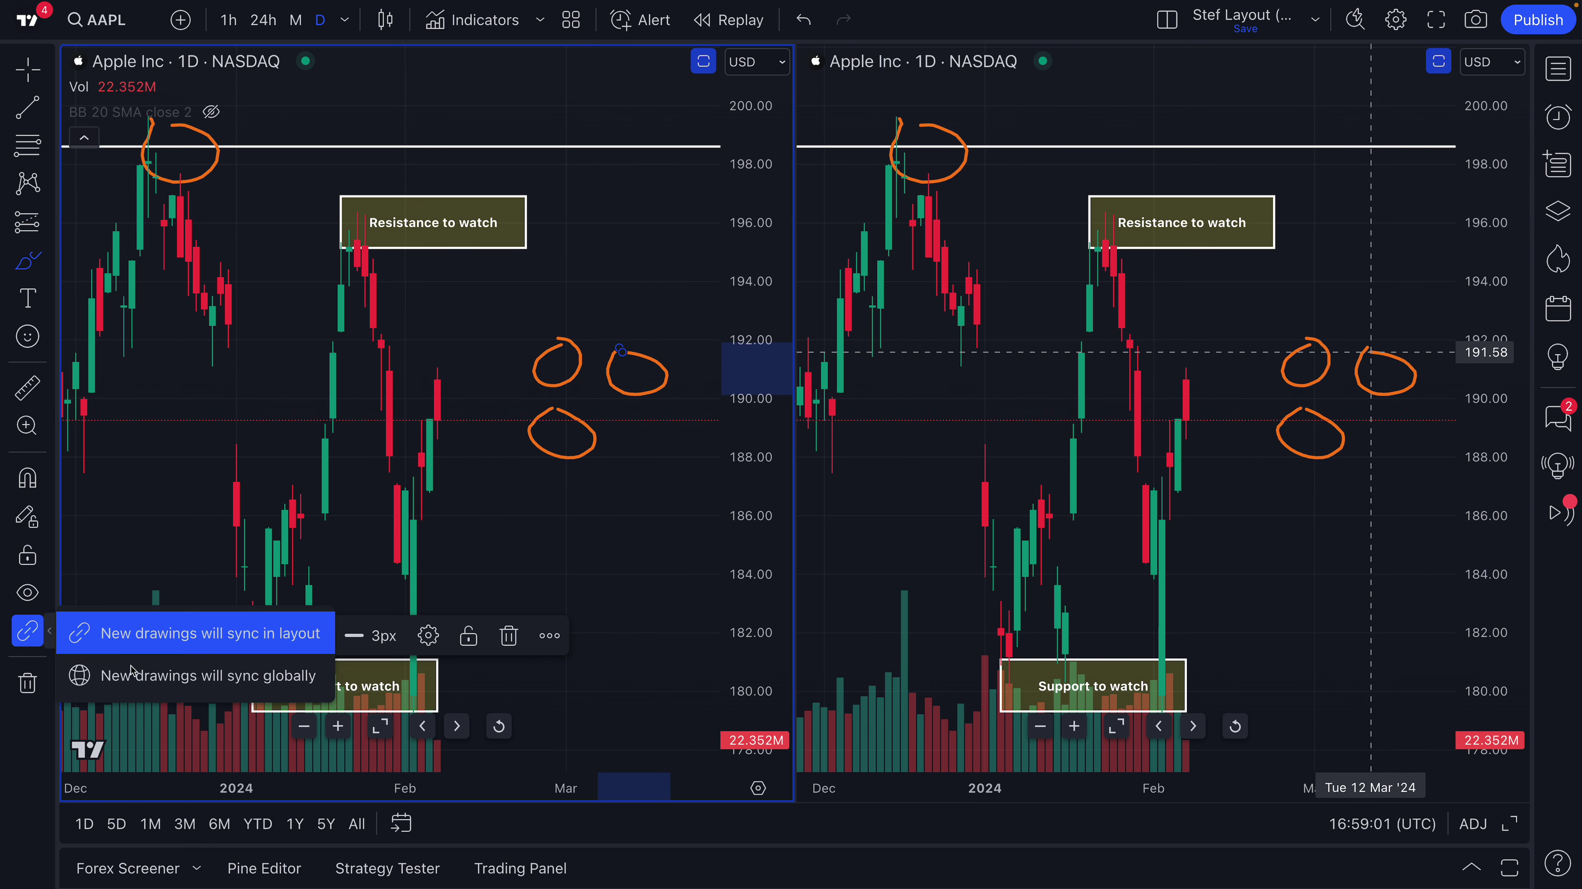
click(53, 633)
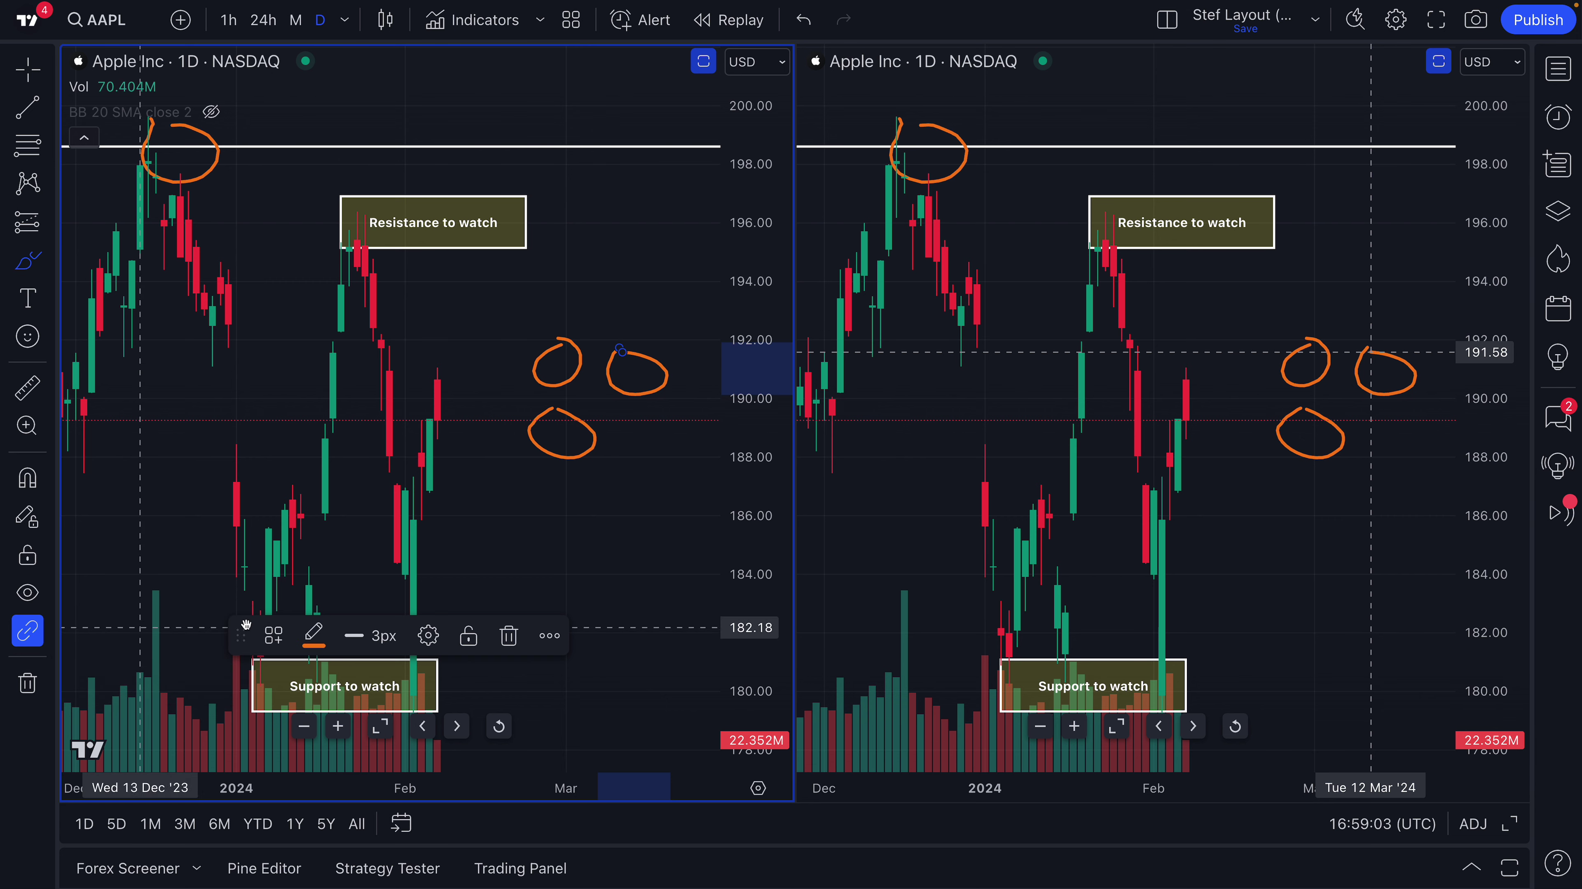
Show the object tree and select each of the three brush drawings in turn to match them with the circles on the chart.
click(1558, 211)
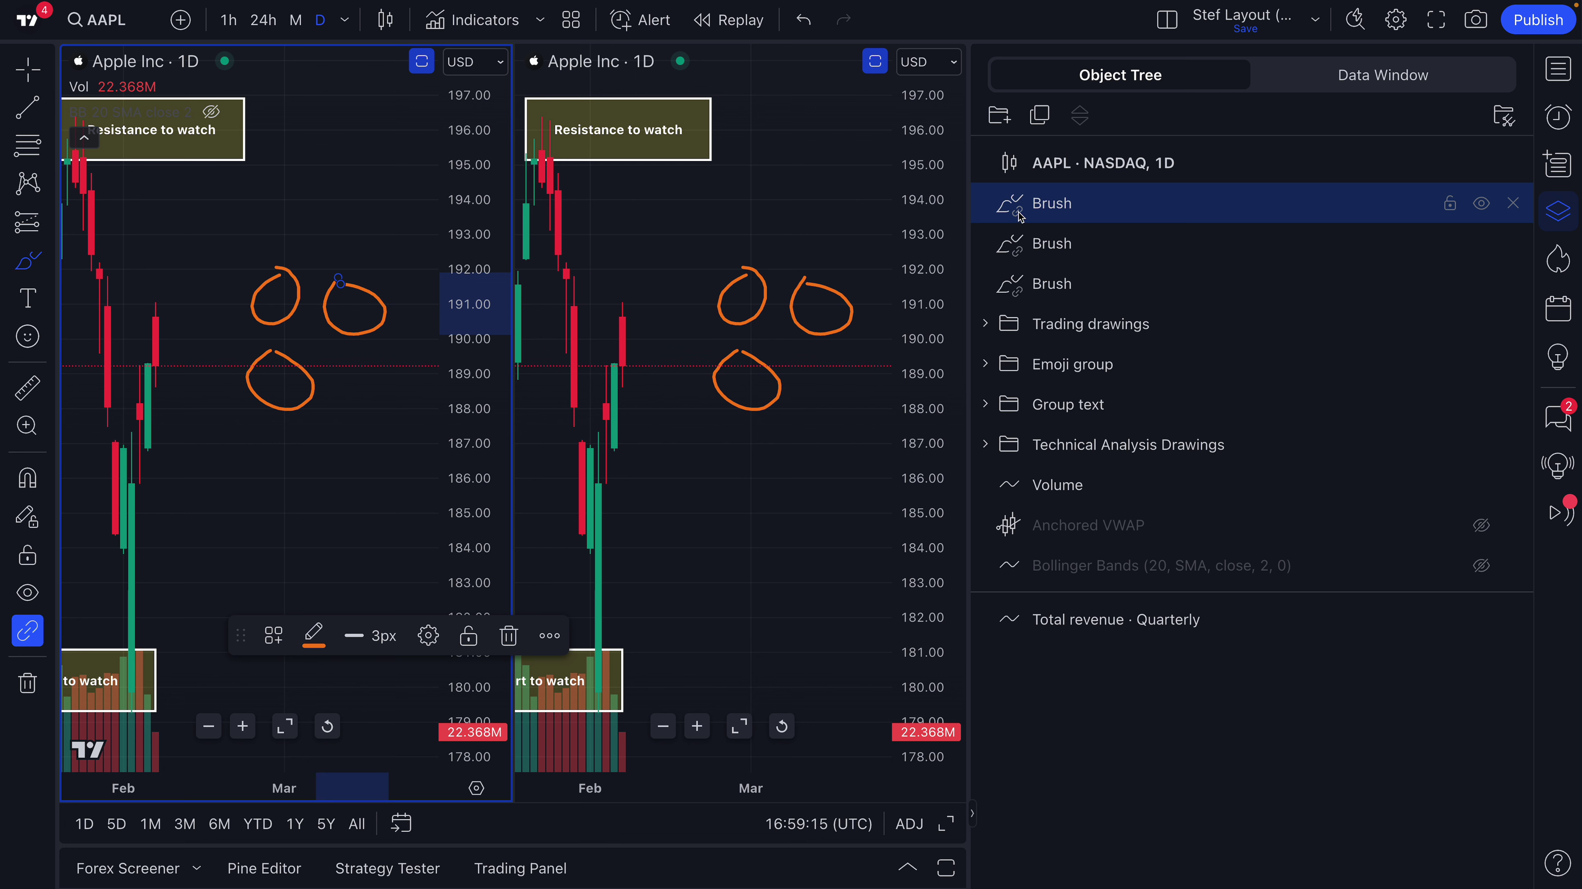
click(1046, 243)
click(1069, 292)
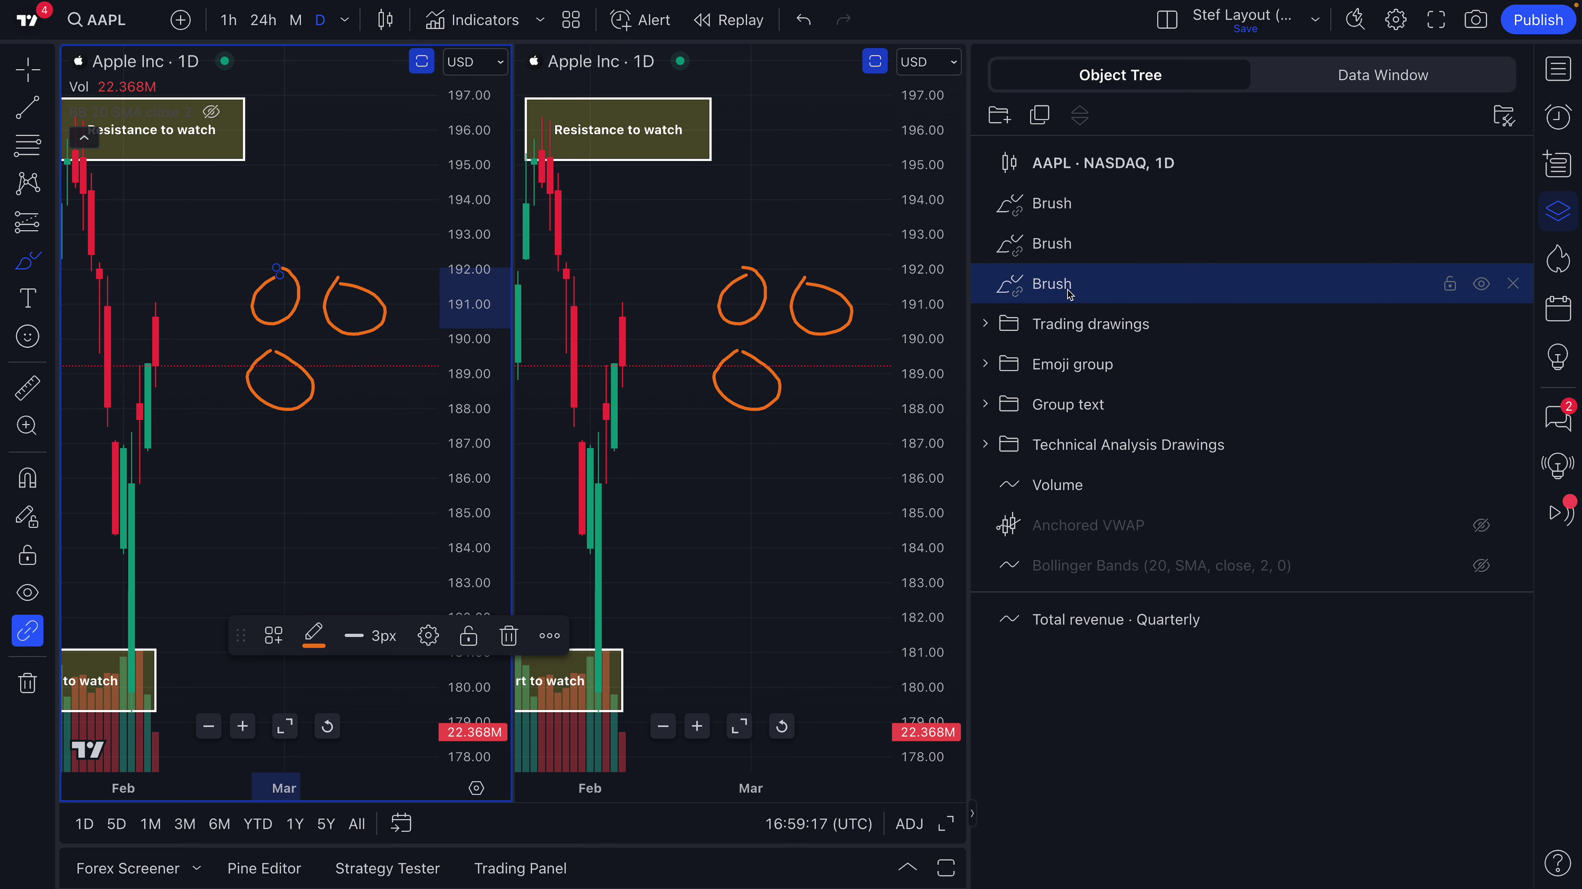
click(1049, 244)
click(1051, 204)
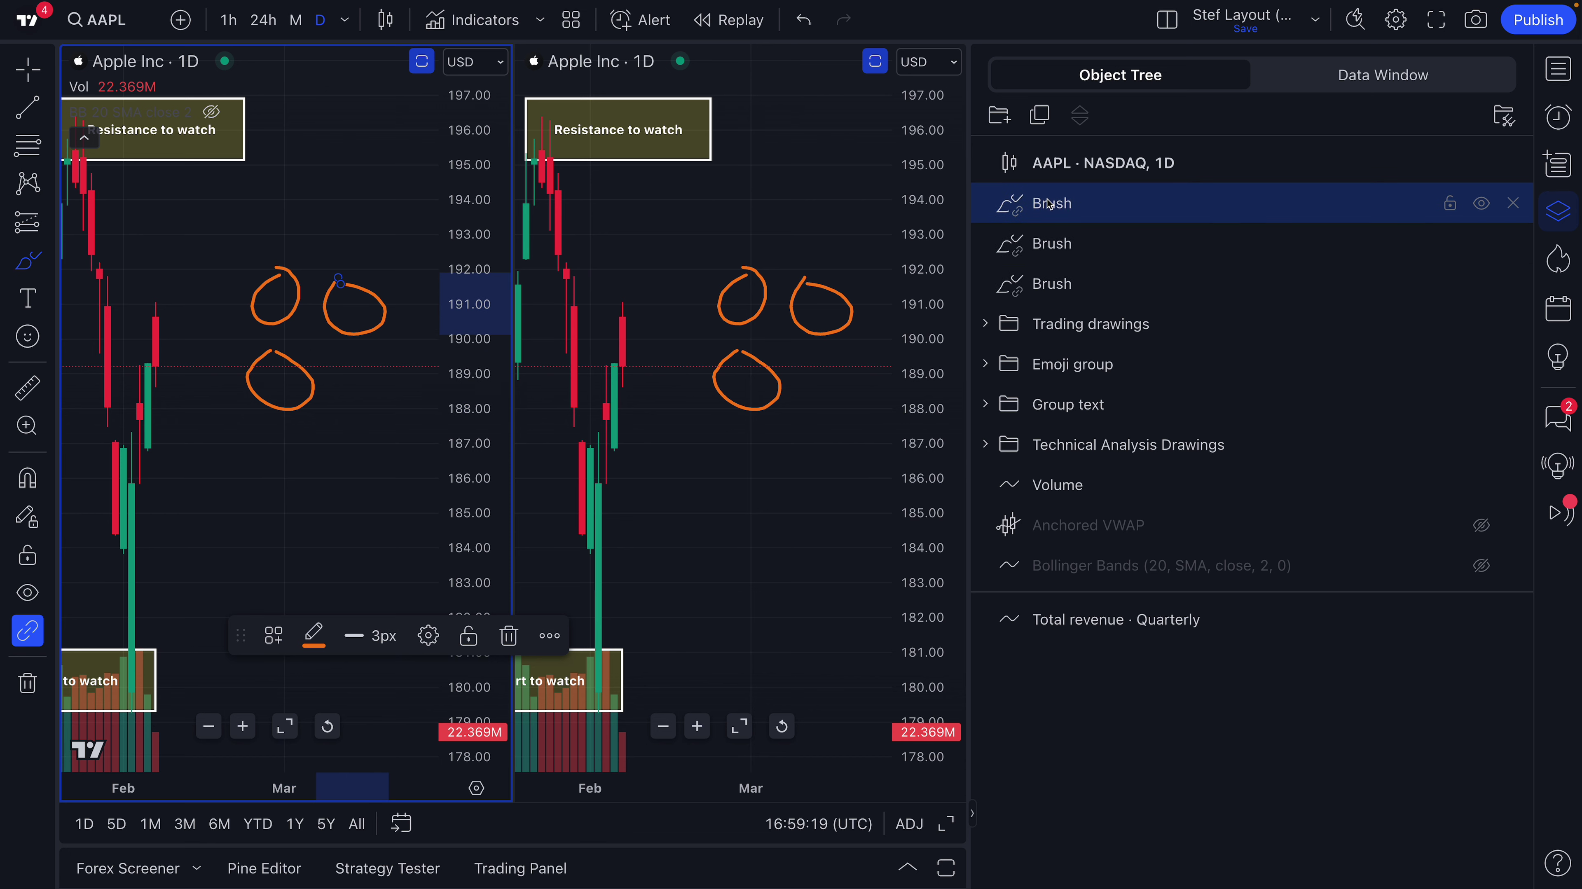
click(1051, 240)
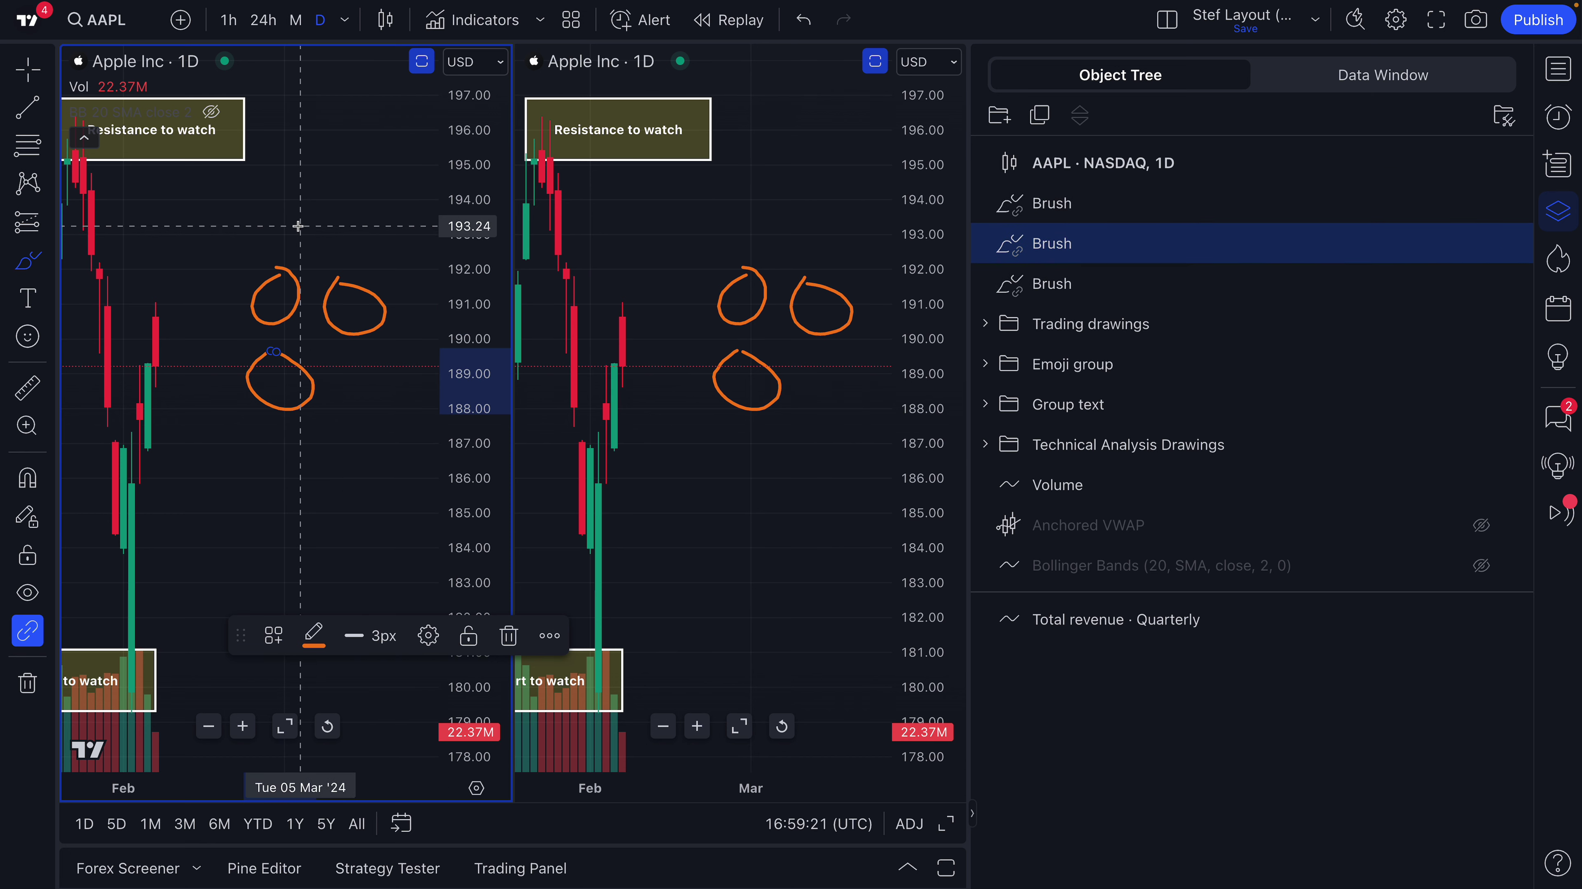
Switch the layout back to a single chart.
click(1167, 20)
click(1203, 107)
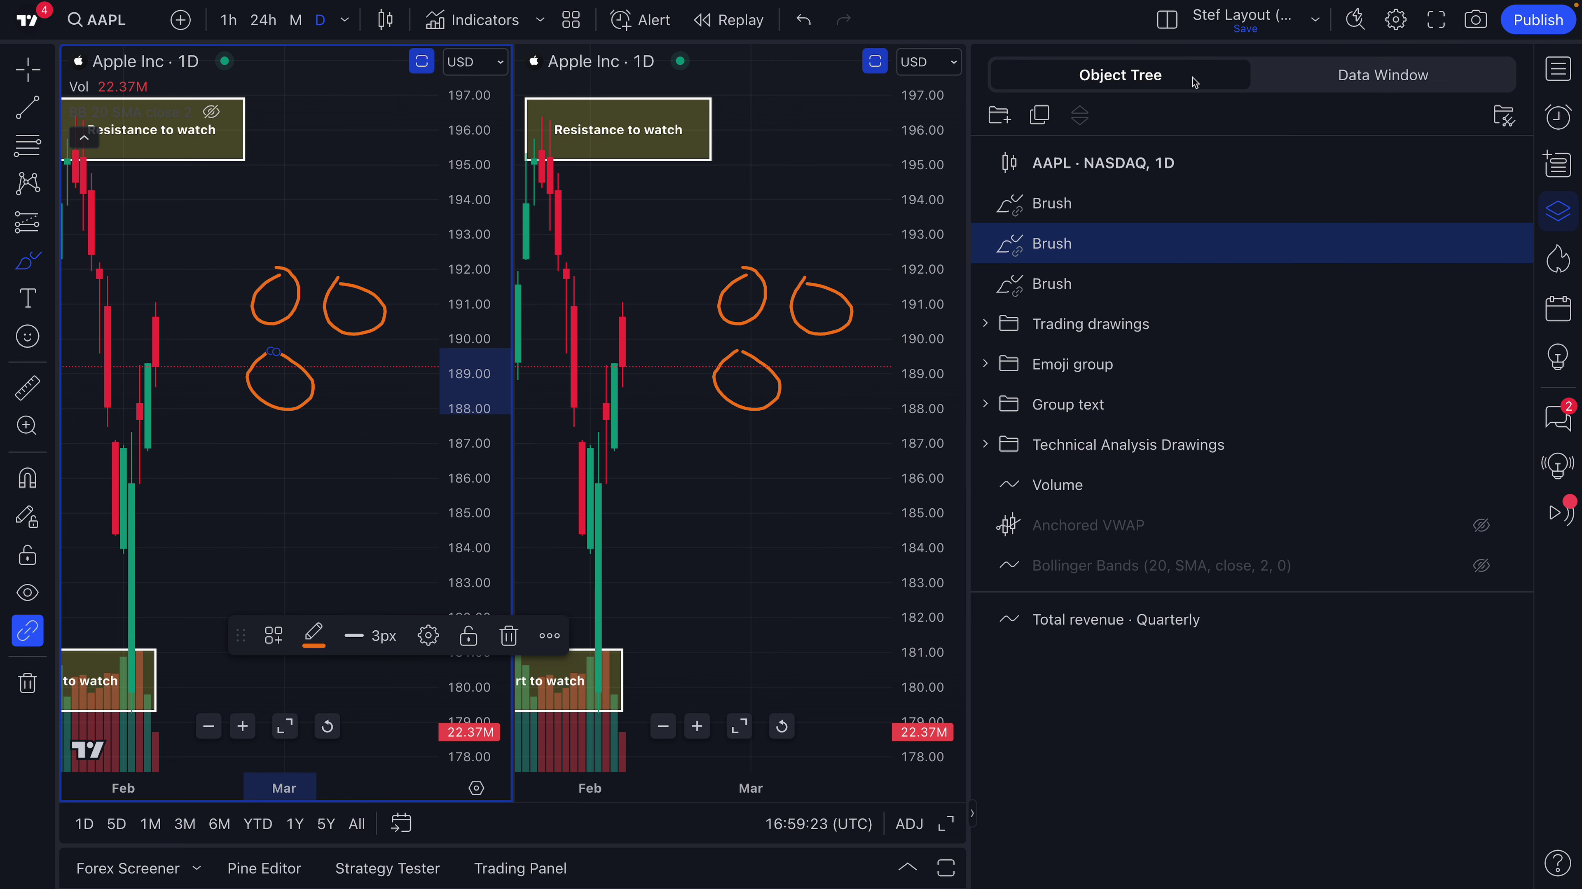
scroll(684, 308, up, 3)
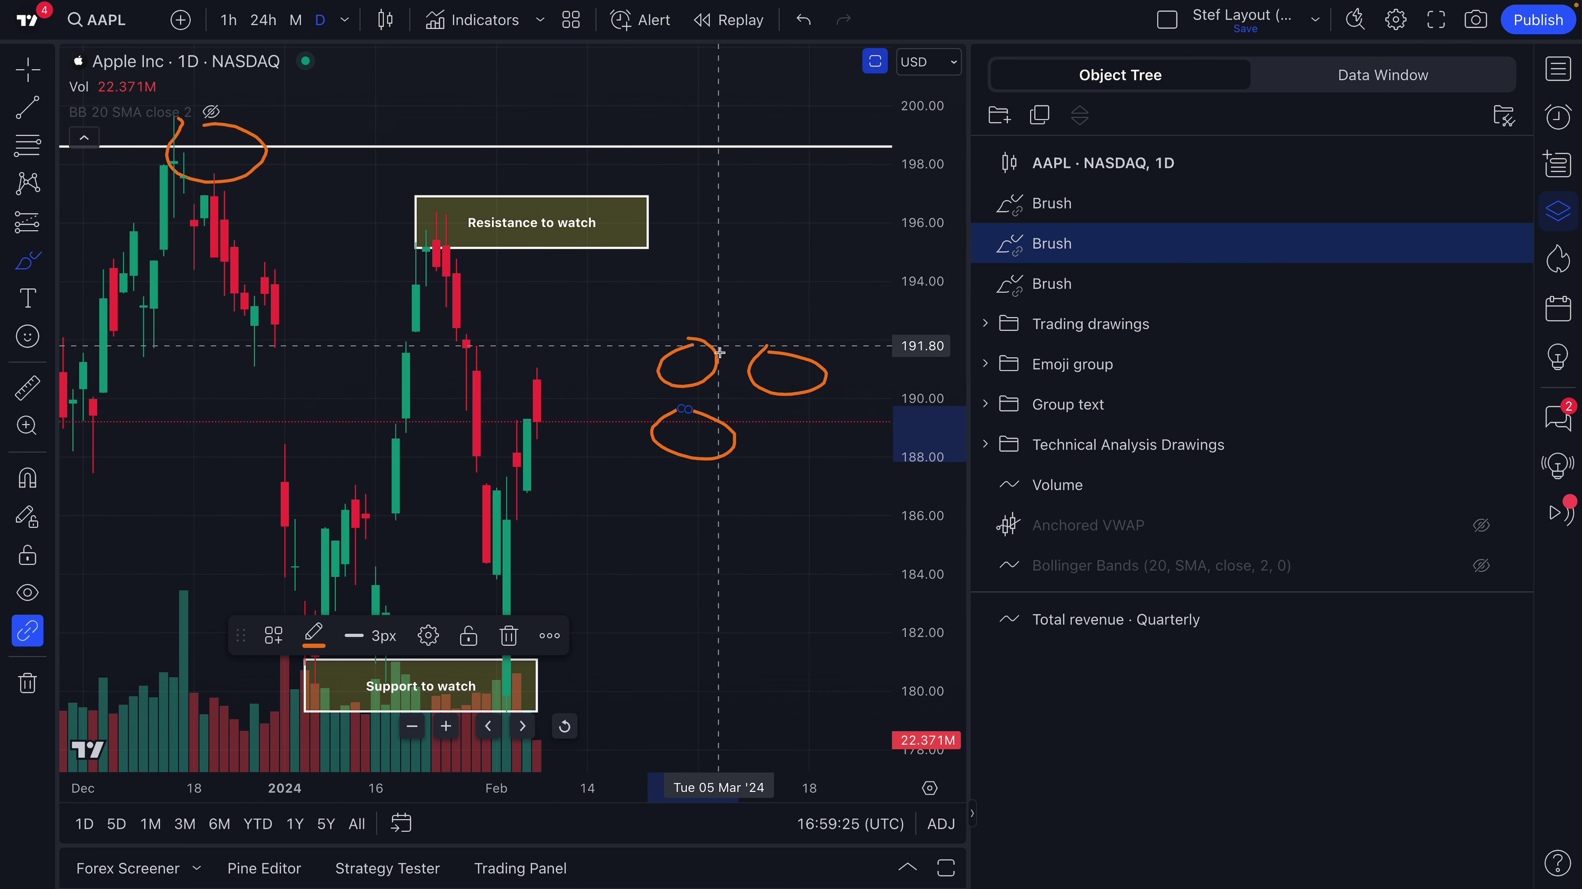
Go through the three brush drawings in the single-chart object tree and expand Group text to compare their icons with its text drawings.
click(1050, 203)
click(1051, 283)
click(1052, 244)
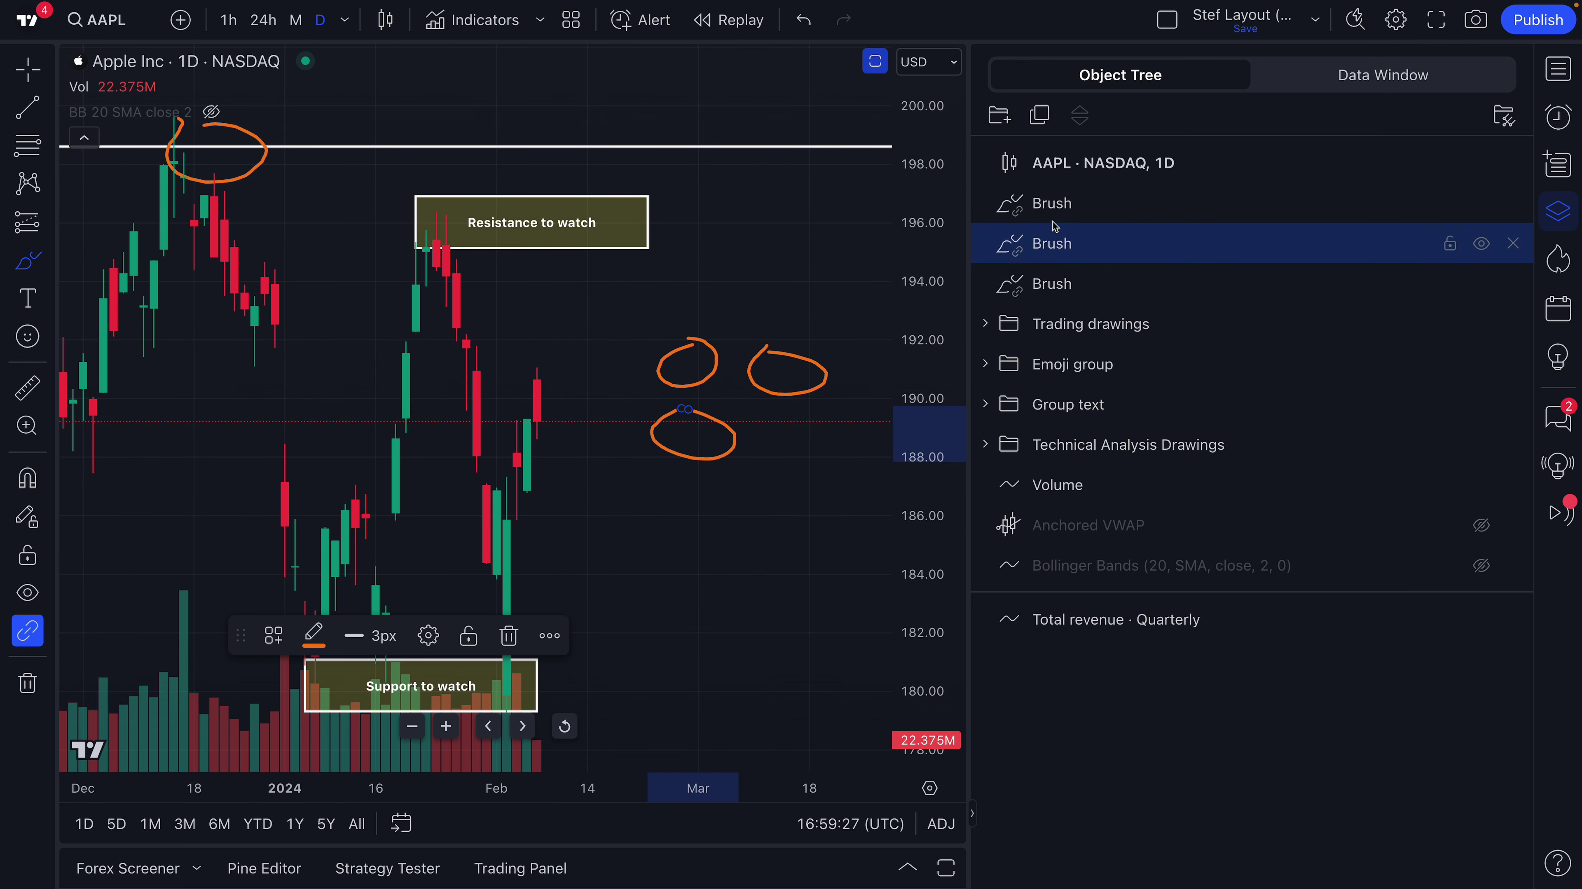
click(1055, 211)
click(1052, 244)
click(1052, 284)
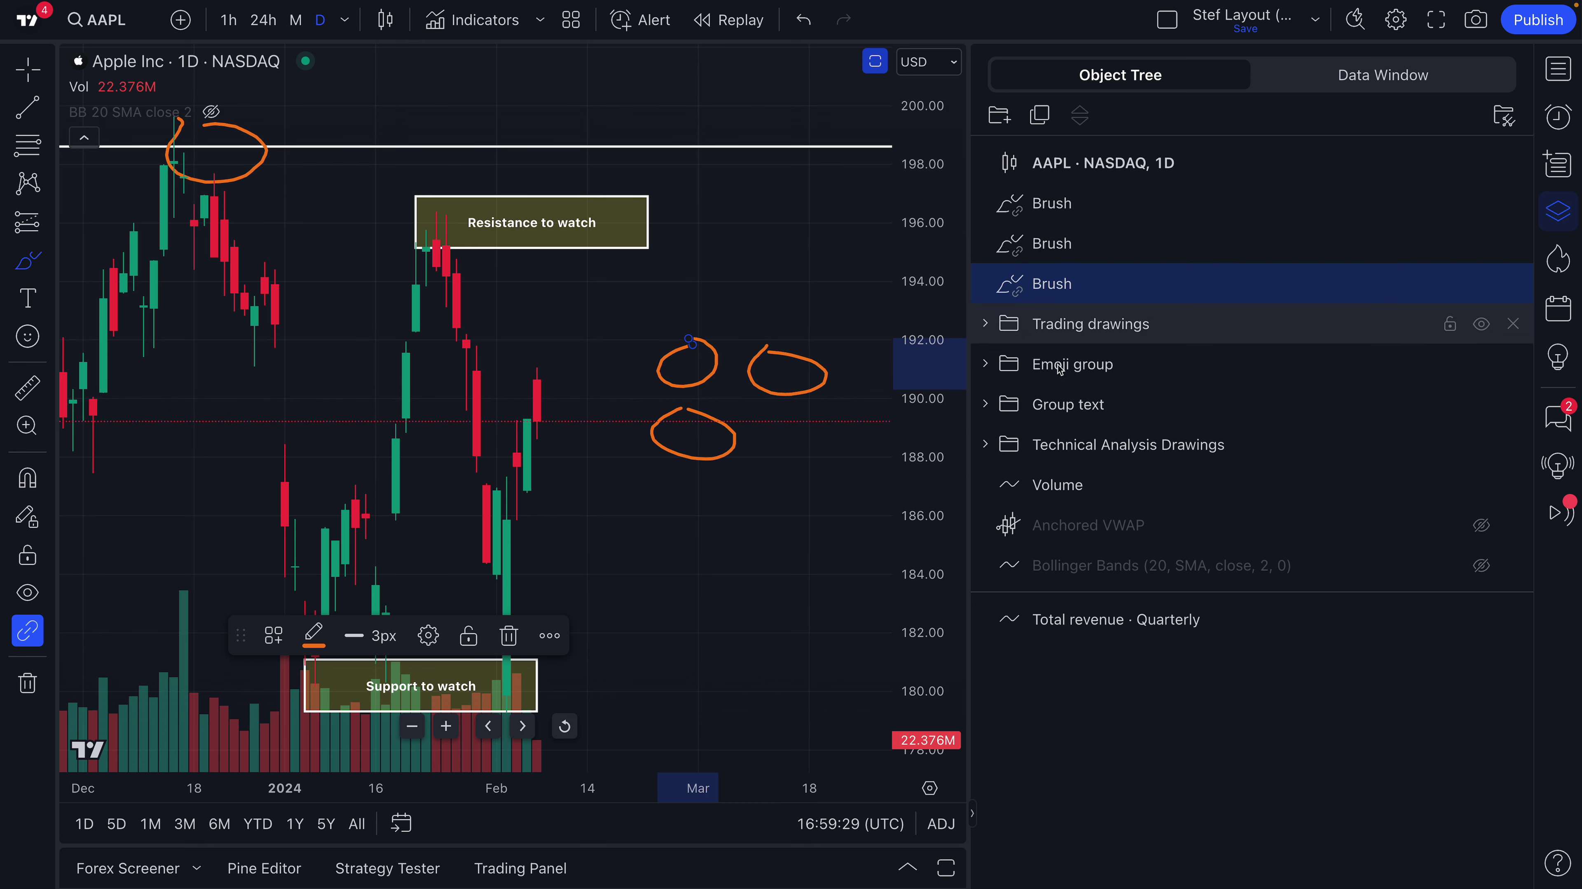
click(987, 406)
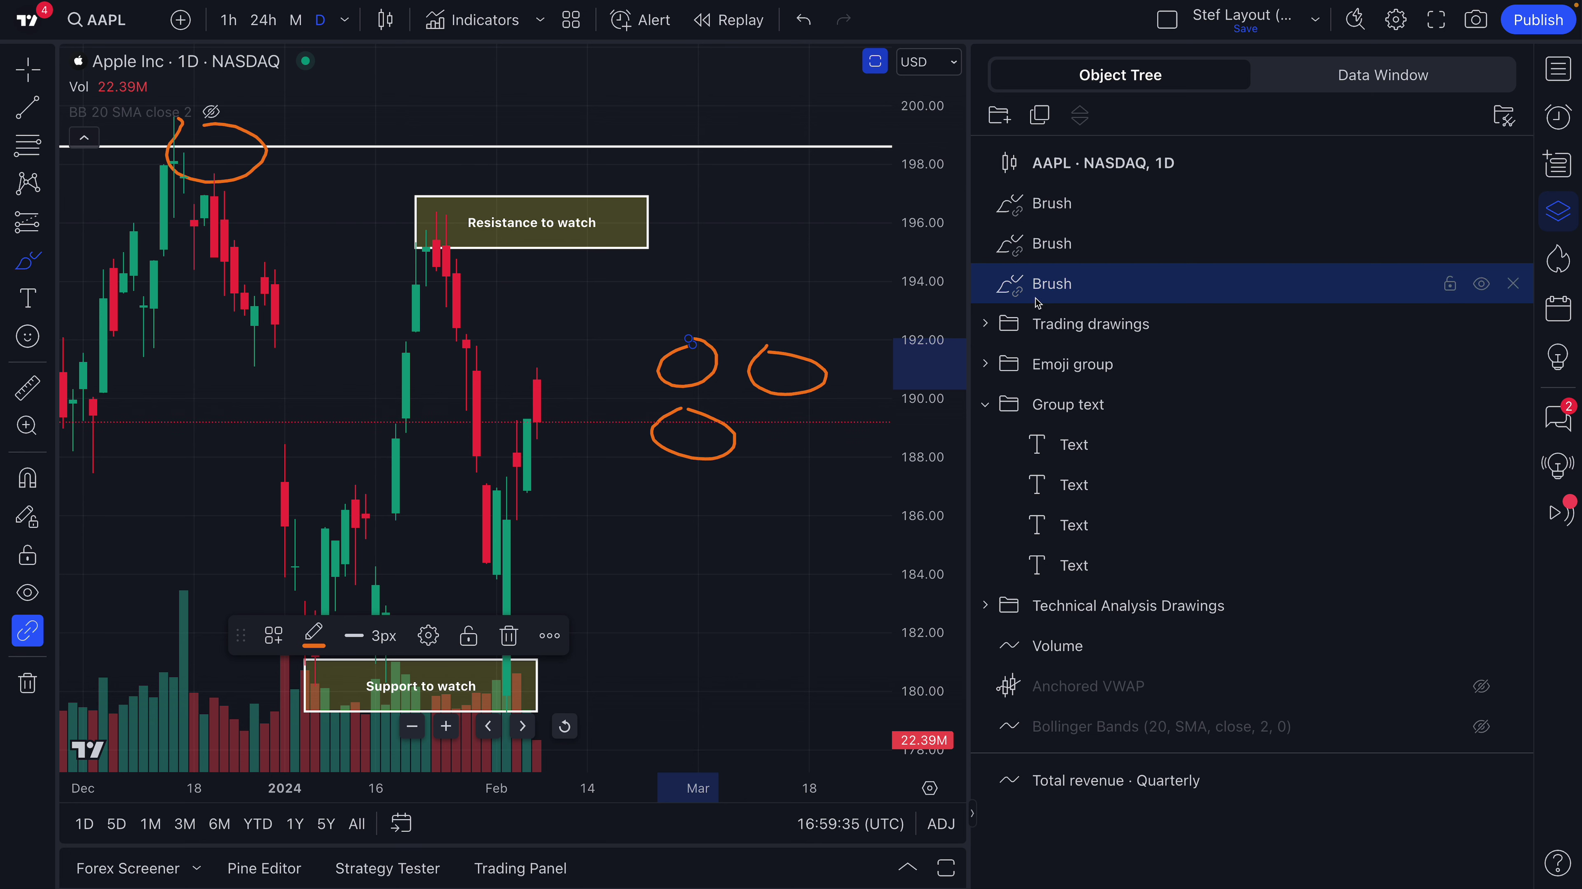
Select the three brush drawings in turn in the object tree to match each one with its circle on the chart.
click(1045, 262)
click(1054, 219)
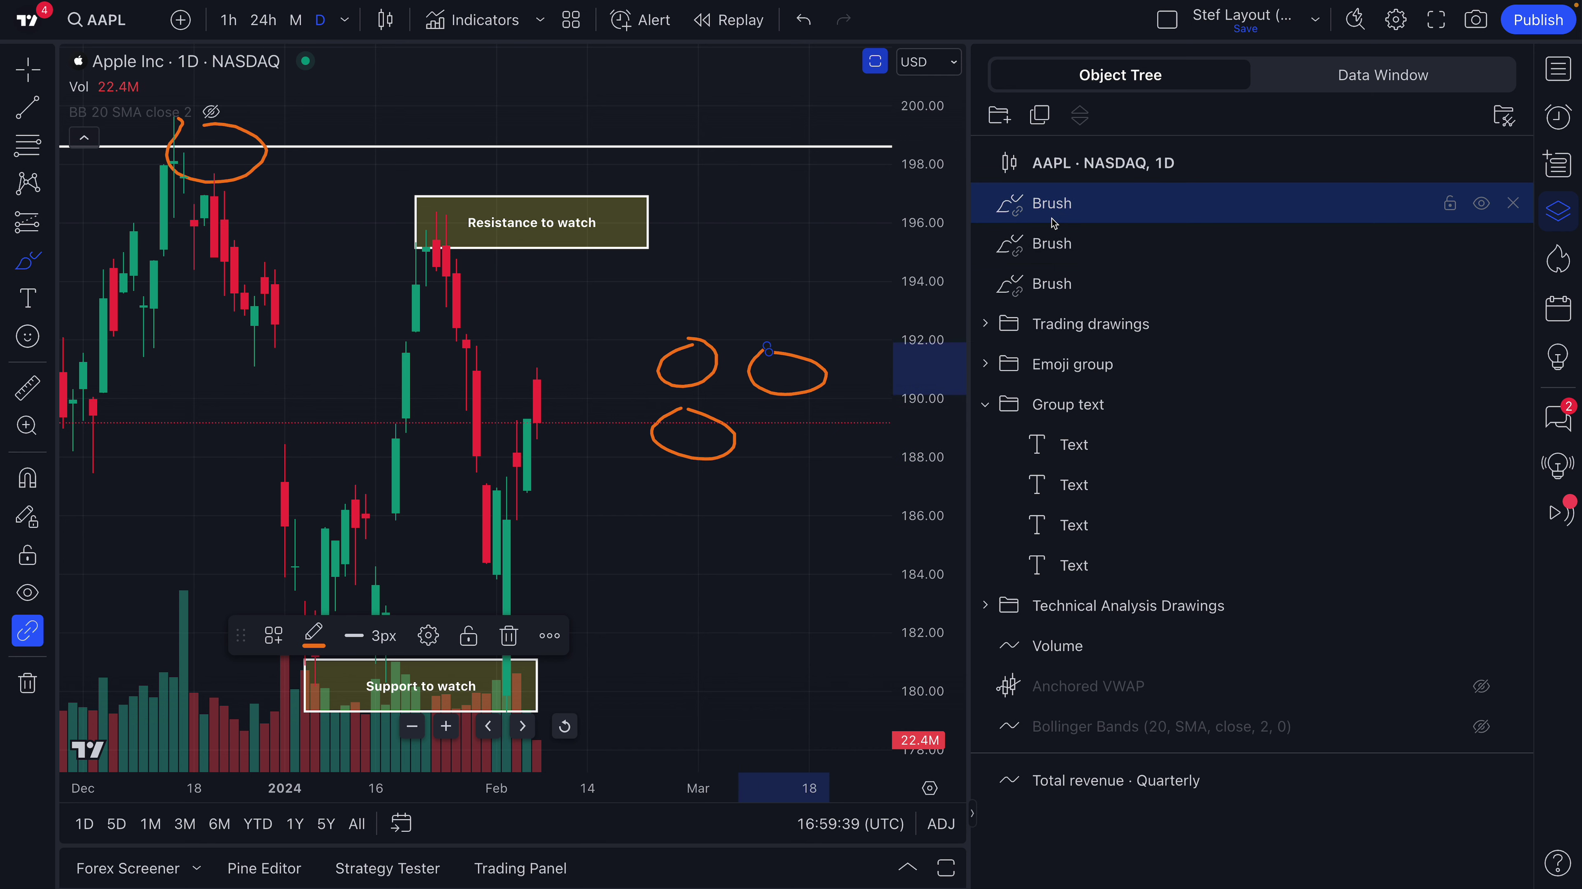
click(49, 634)
click(1147, 258)
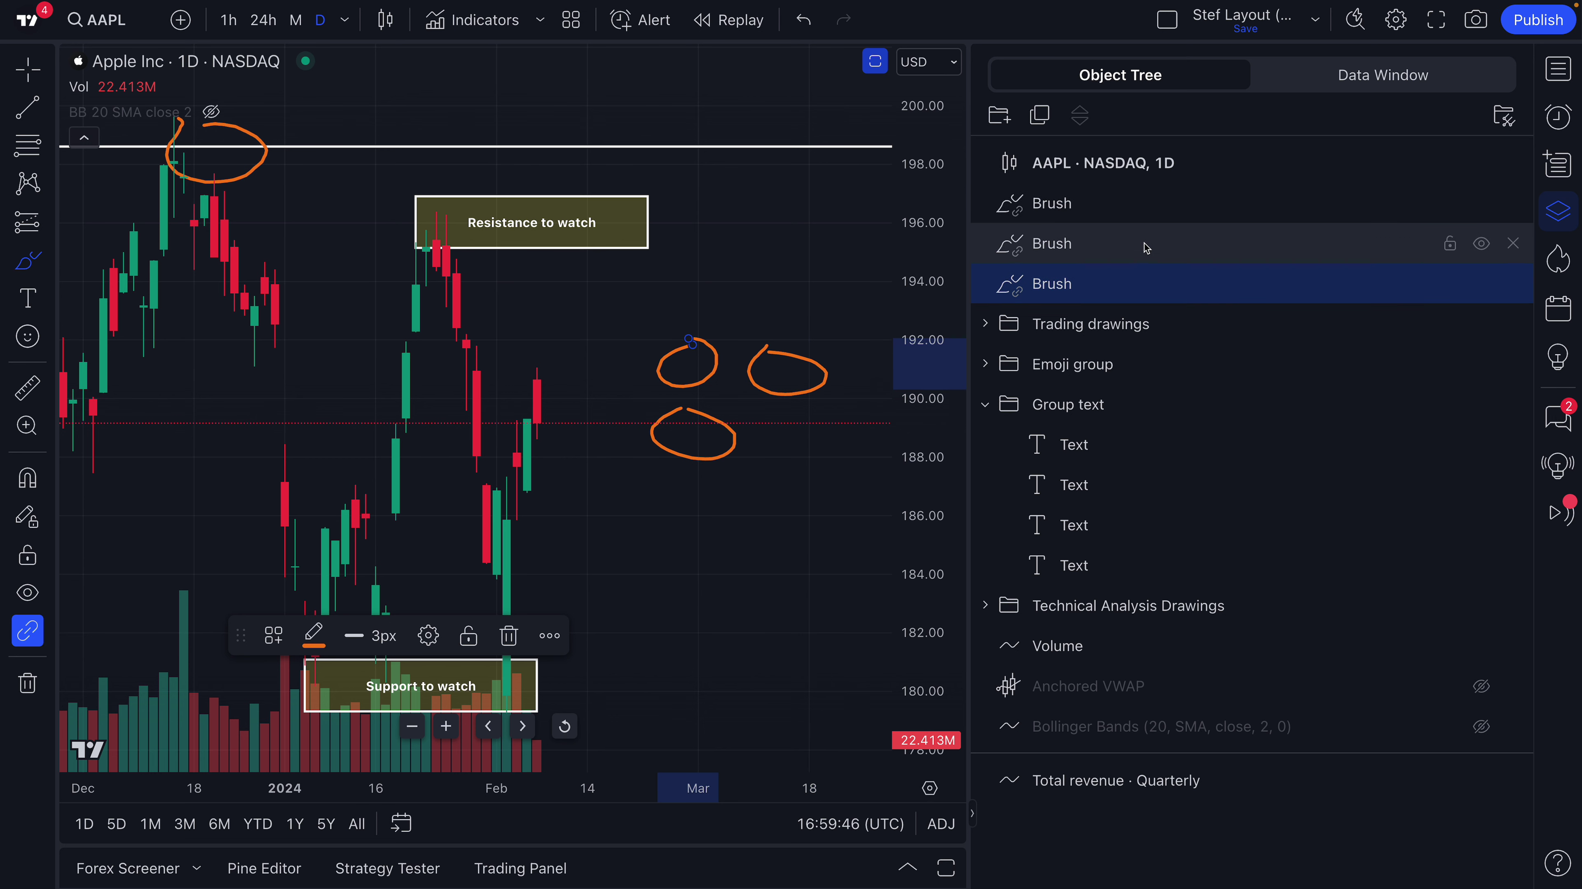
Hide all three ungrouped brush drawings and collapse Group text.
click(1151, 206)
click(1482, 204)
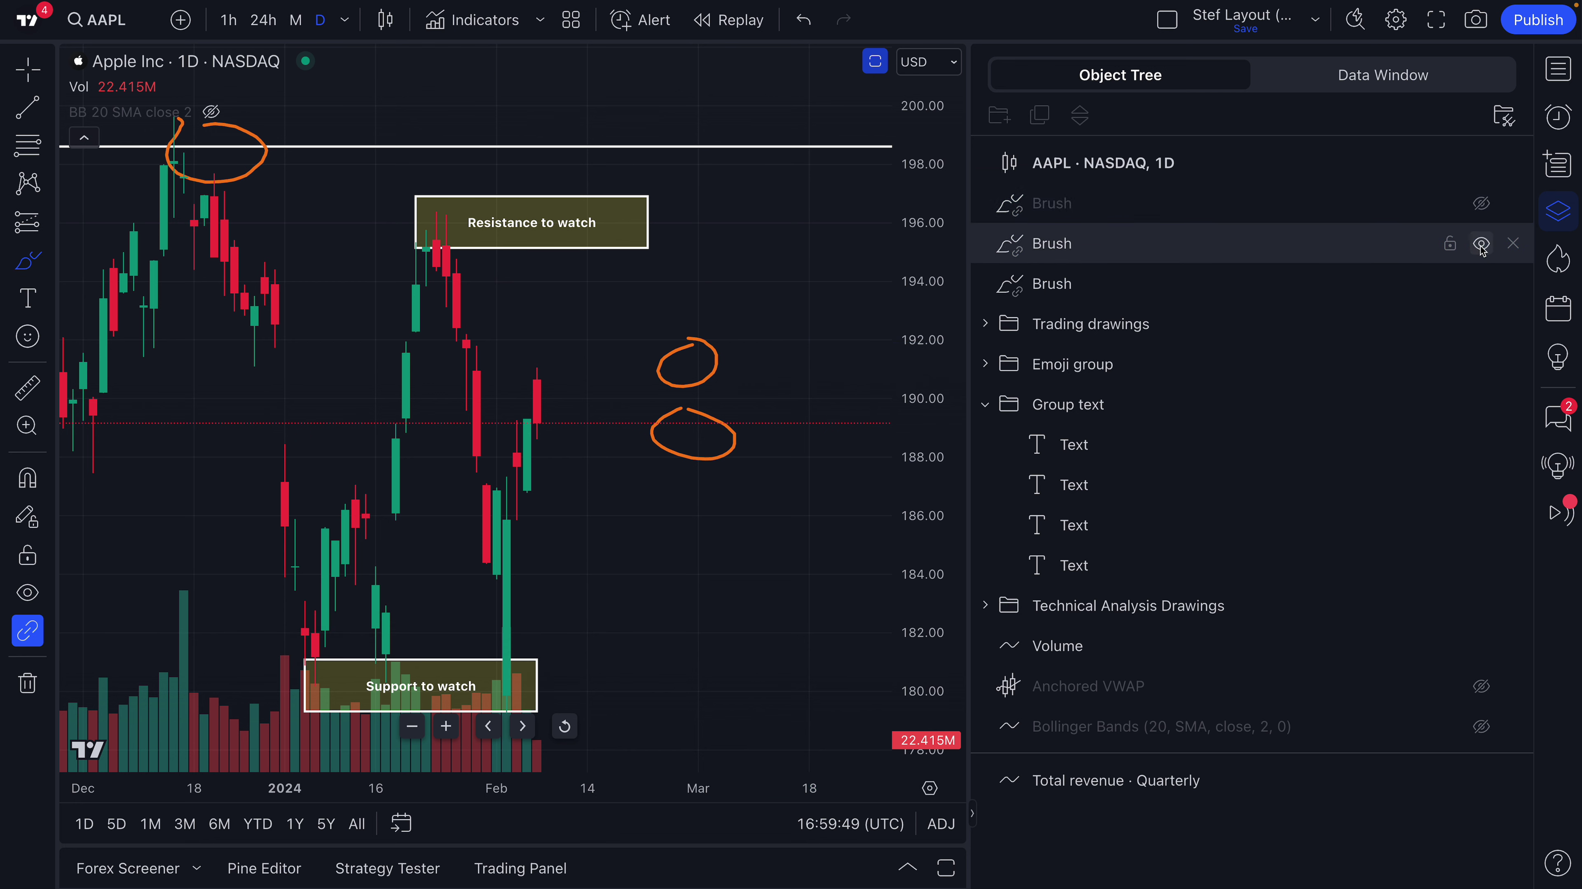
click(1482, 243)
click(1482, 284)
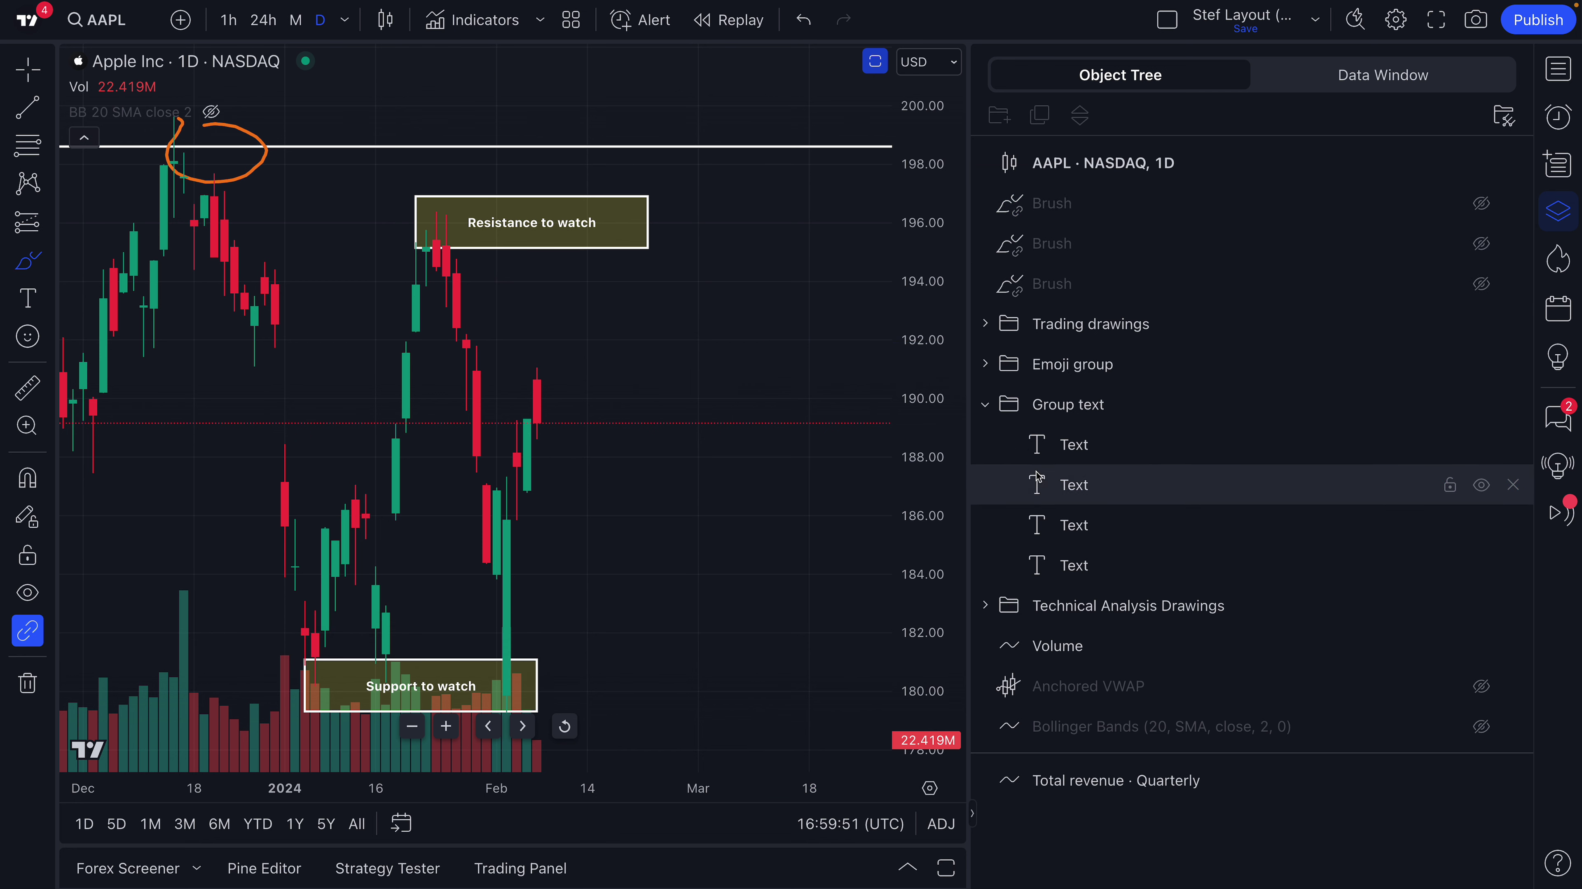
click(986, 406)
Create a new group from the first hidden brush drawing and rename it "Synced drawing objects".
click(1010, 202)
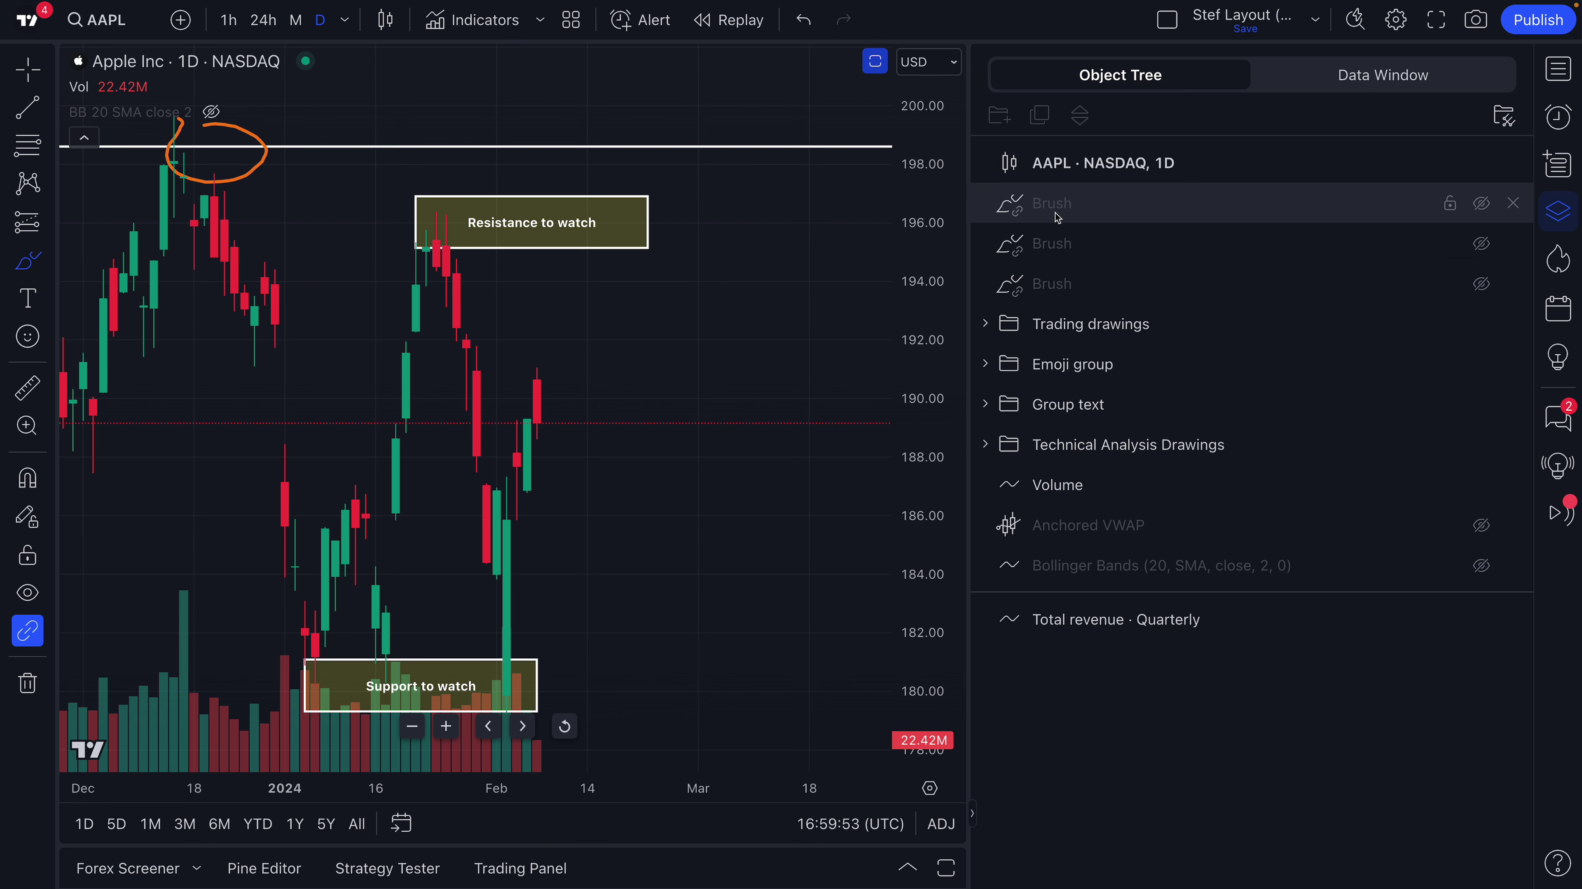
click(1003, 119)
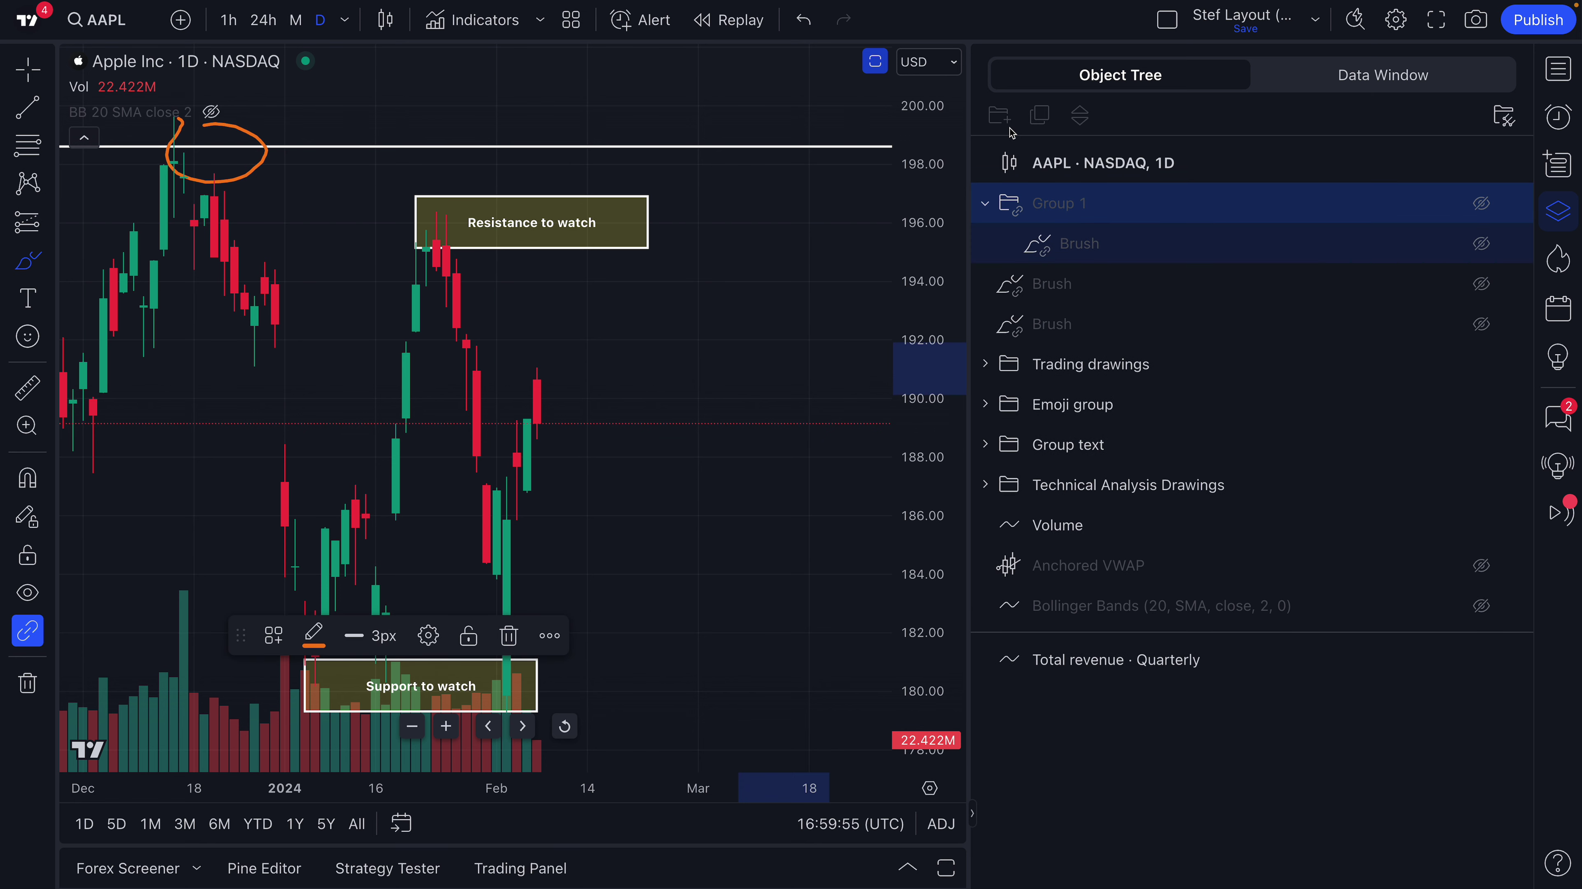
double_click(1069, 213)
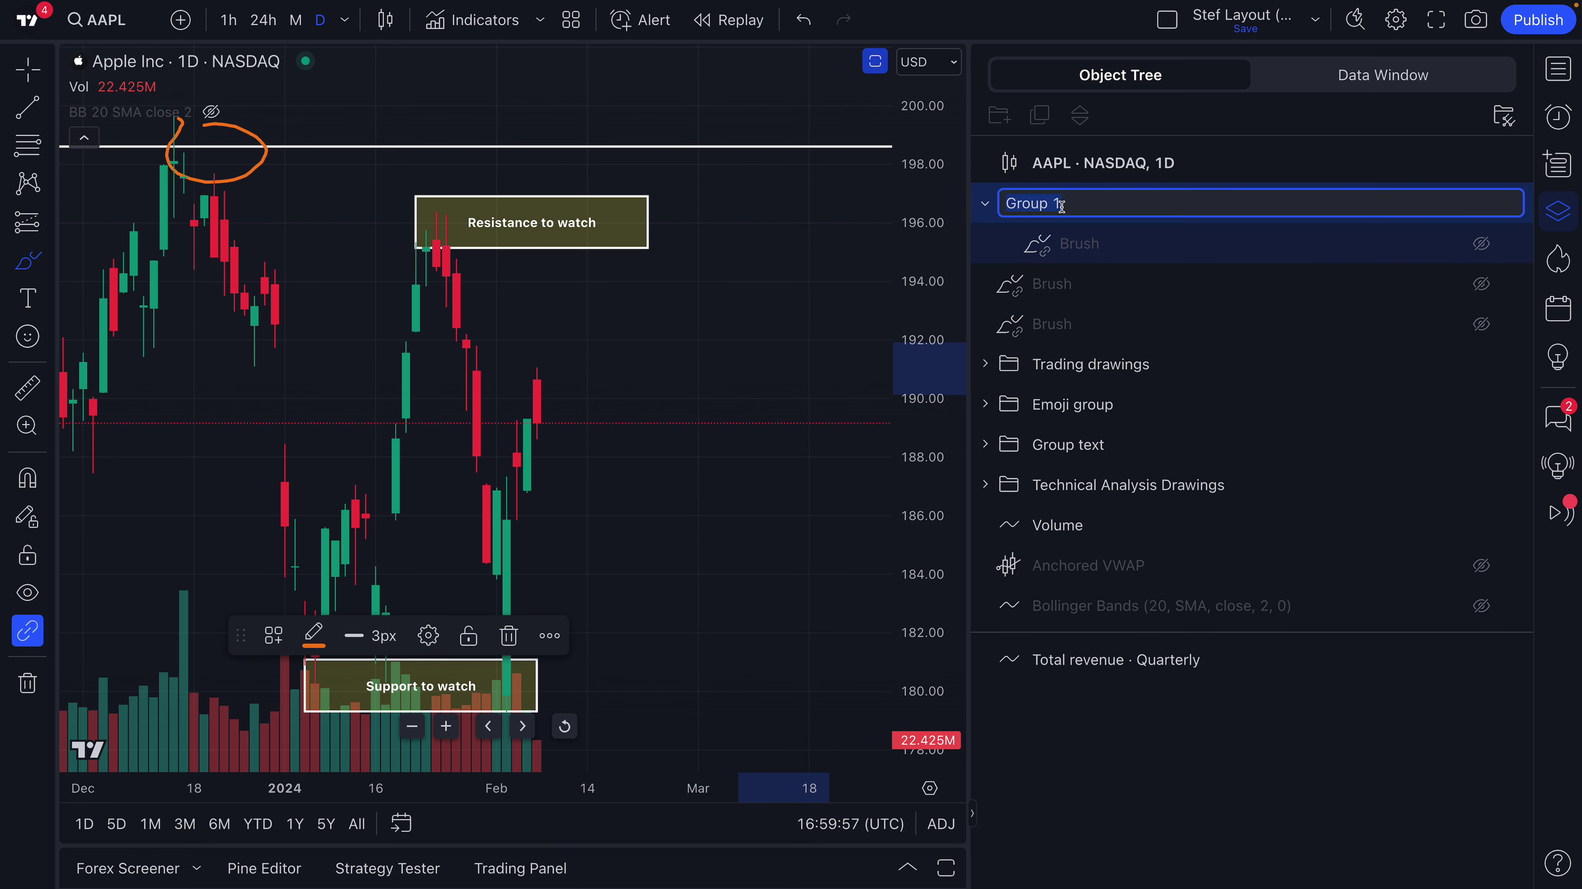
right_click(1064, 209)
click(1018, 206)
text(Synced drawing objects)
key(Return)
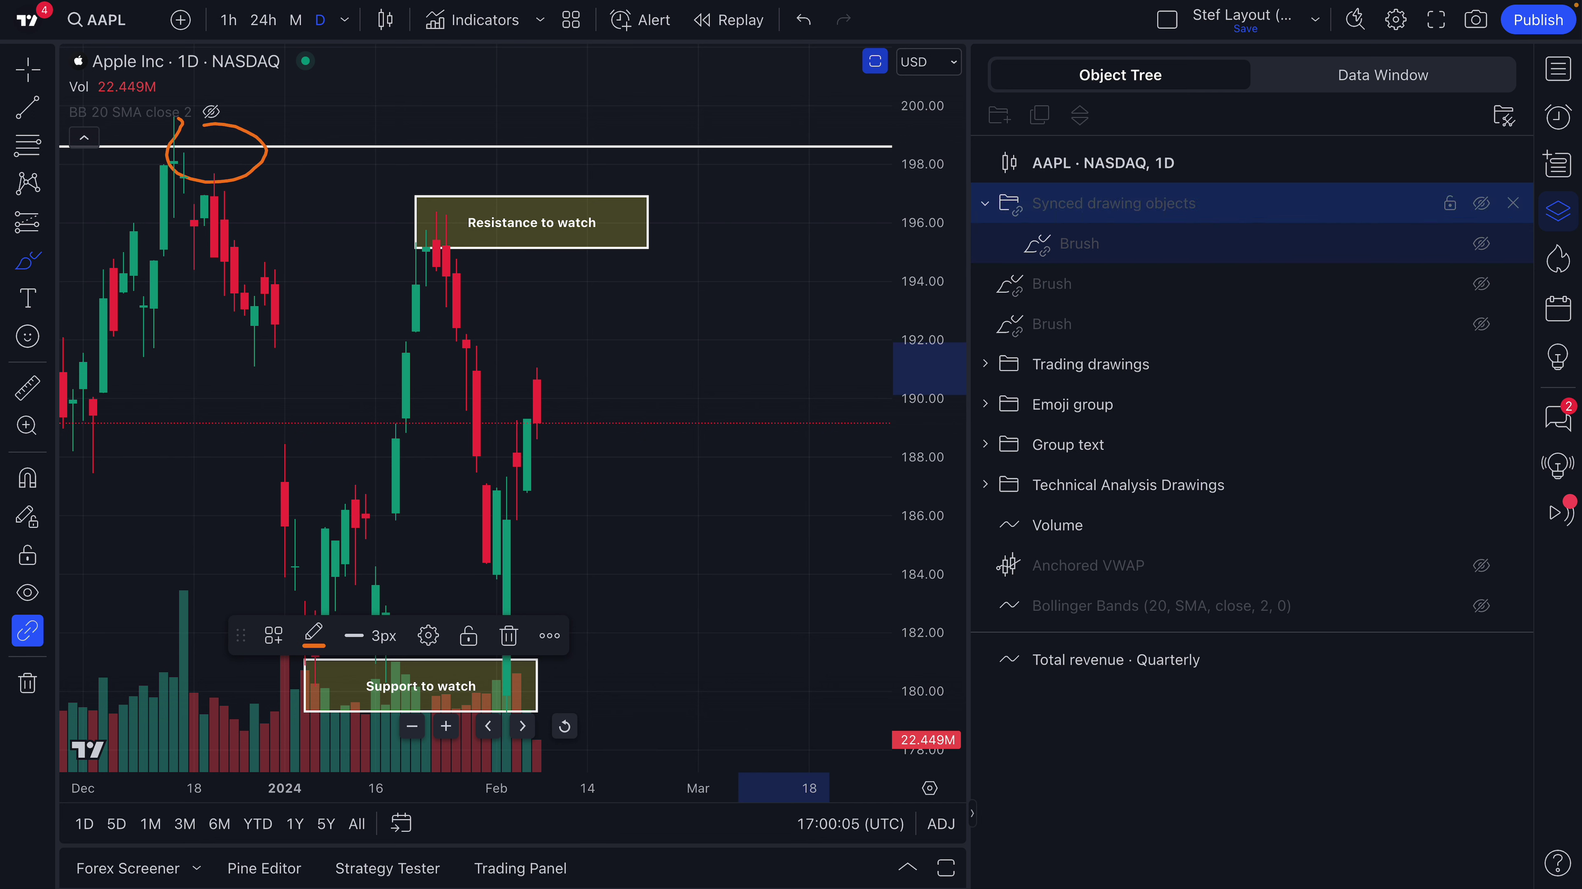
Move the other two brush drawings into the Synced drawing objects group and collapse the group.
mouse_move(1052, 283)
mouse_down()
mouse_move(1100, 261)
mouse_move(1096, 245)
mouse_up()
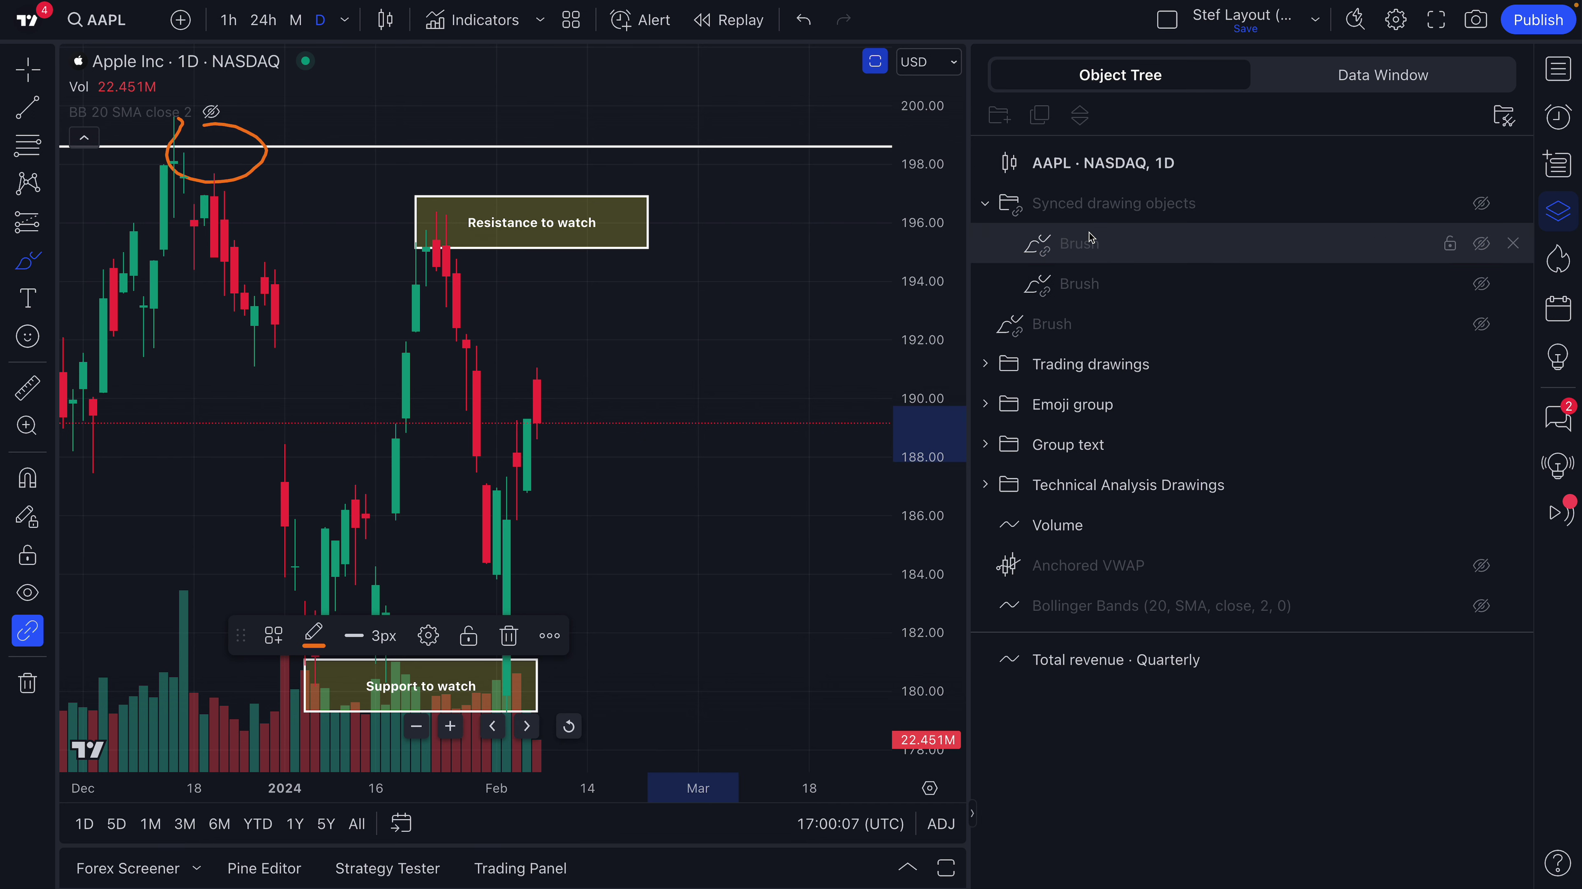
drag(1048, 323, 1093, 246)
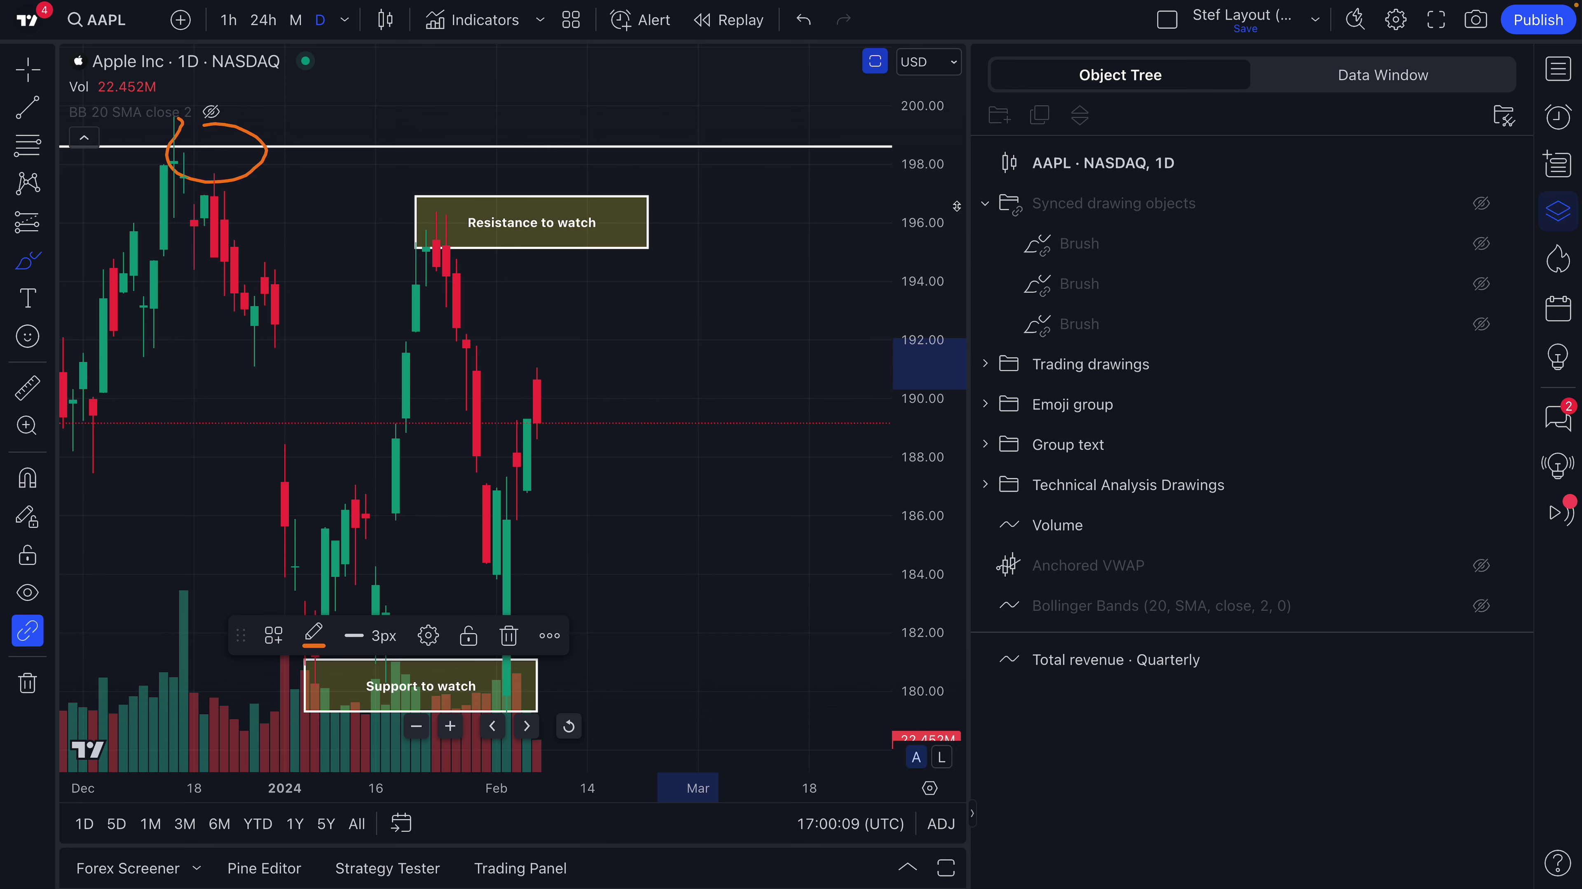
click(983, 205)
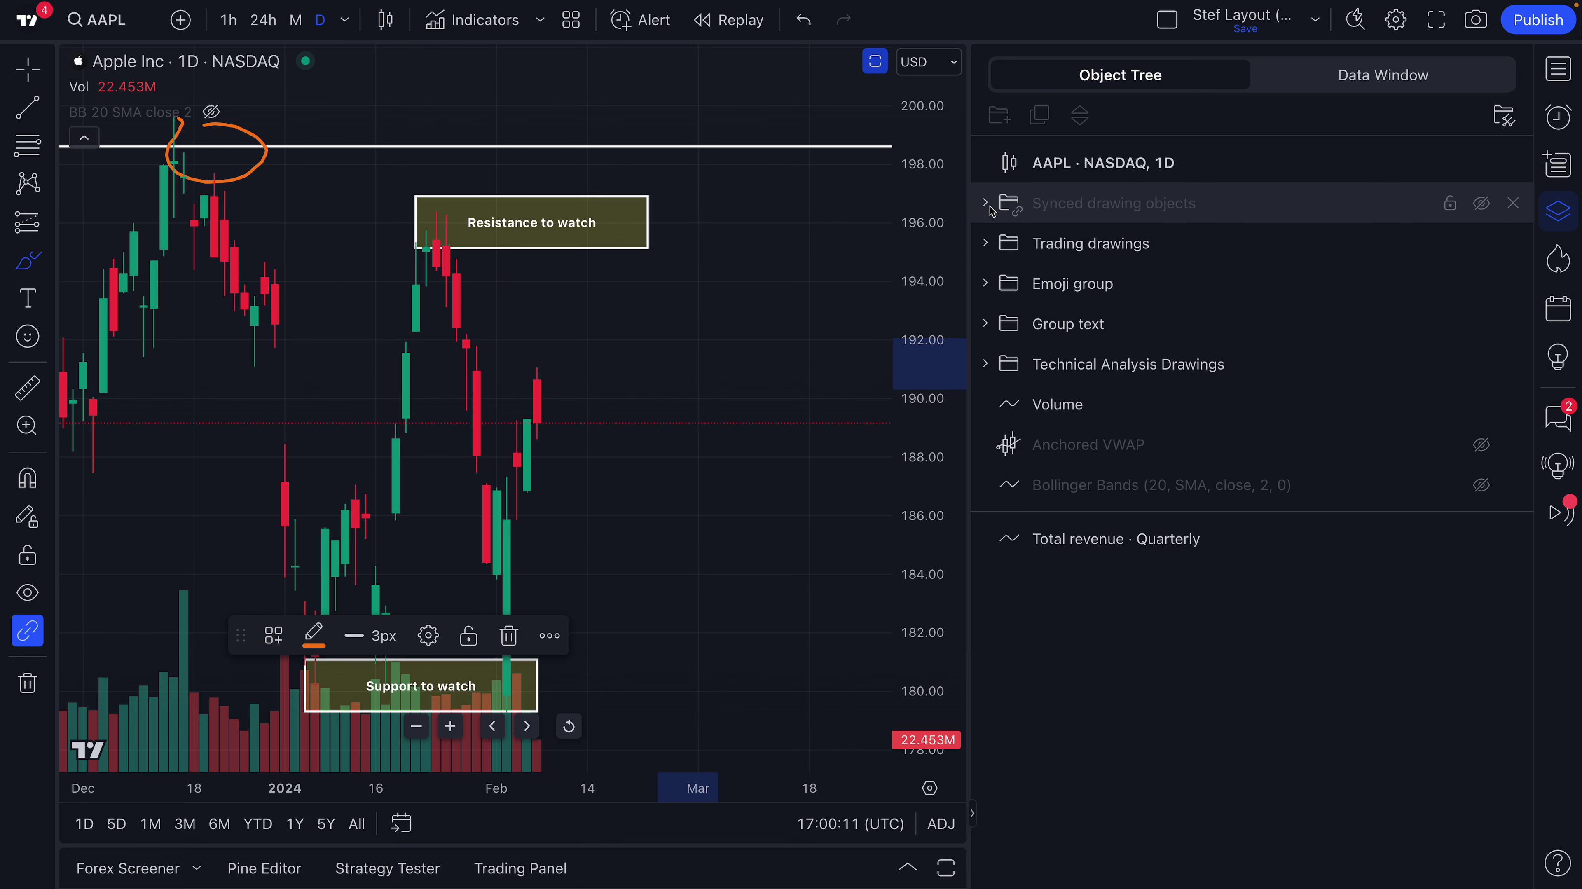
Select Trading drawings, Emoji group, Group text and Technical Analysis Drawings in turn to review which drawings each group holds.
click(1176, 246)
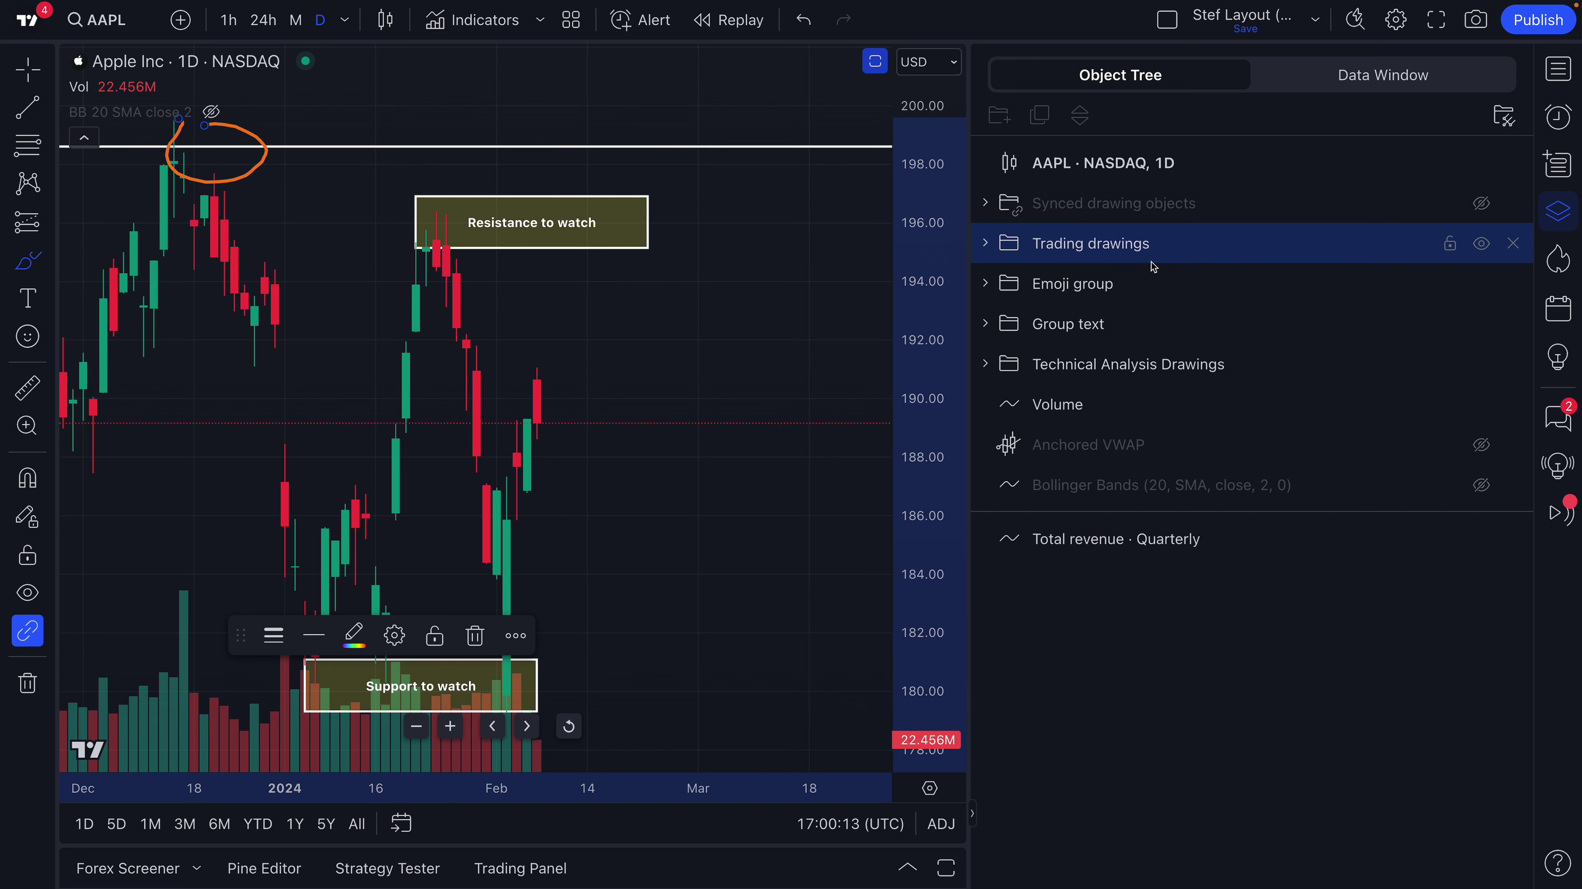
click(1114, 284)
click(1136, 324)
click(1127, 364)
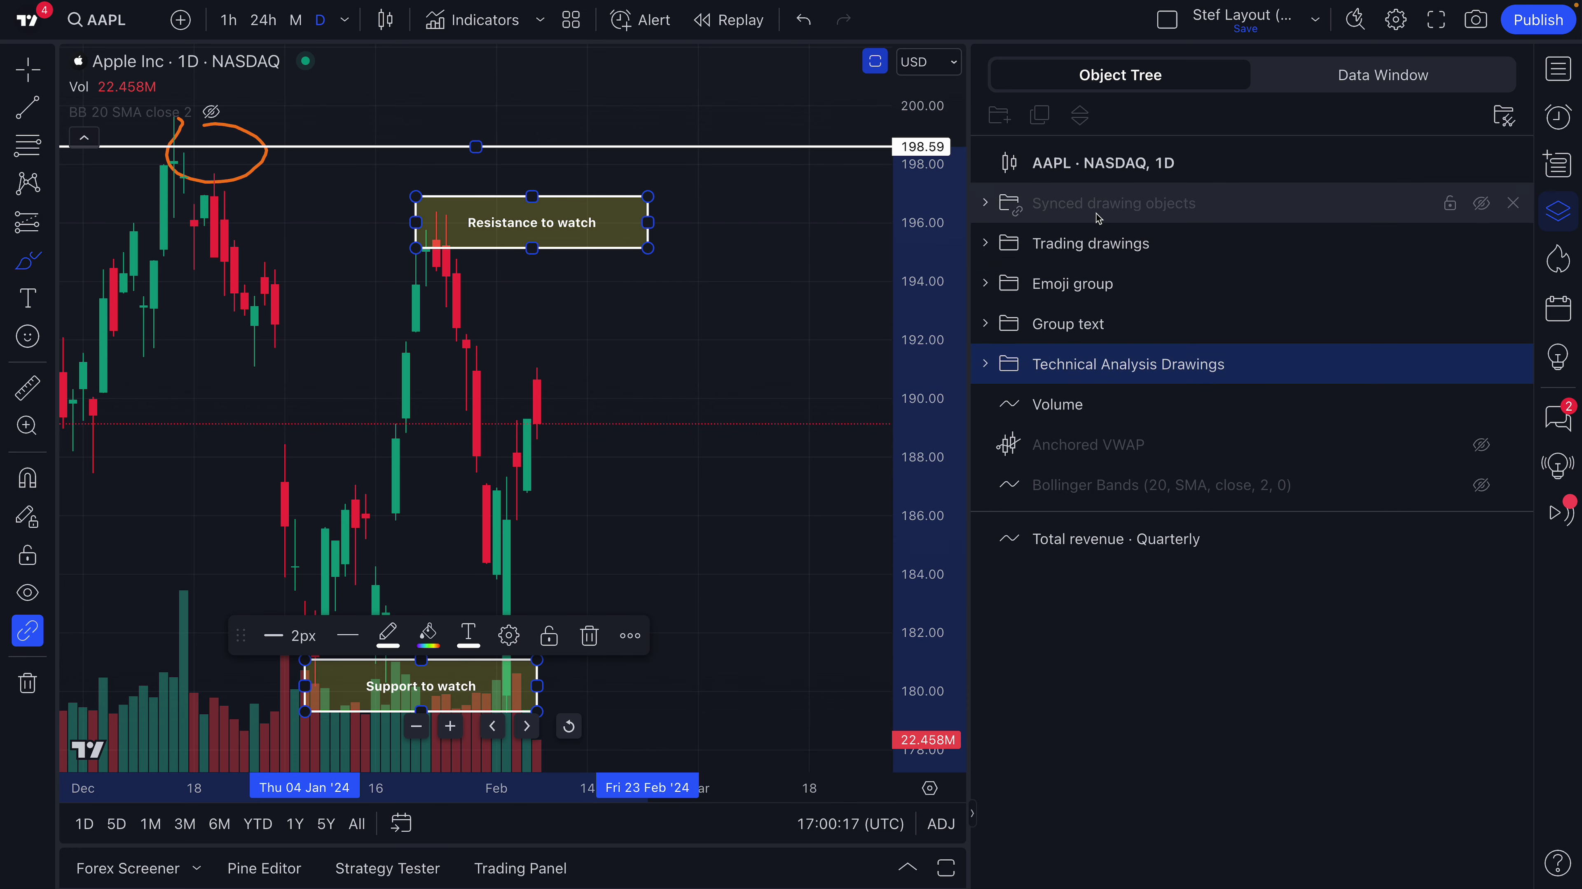
click(1119, 256)
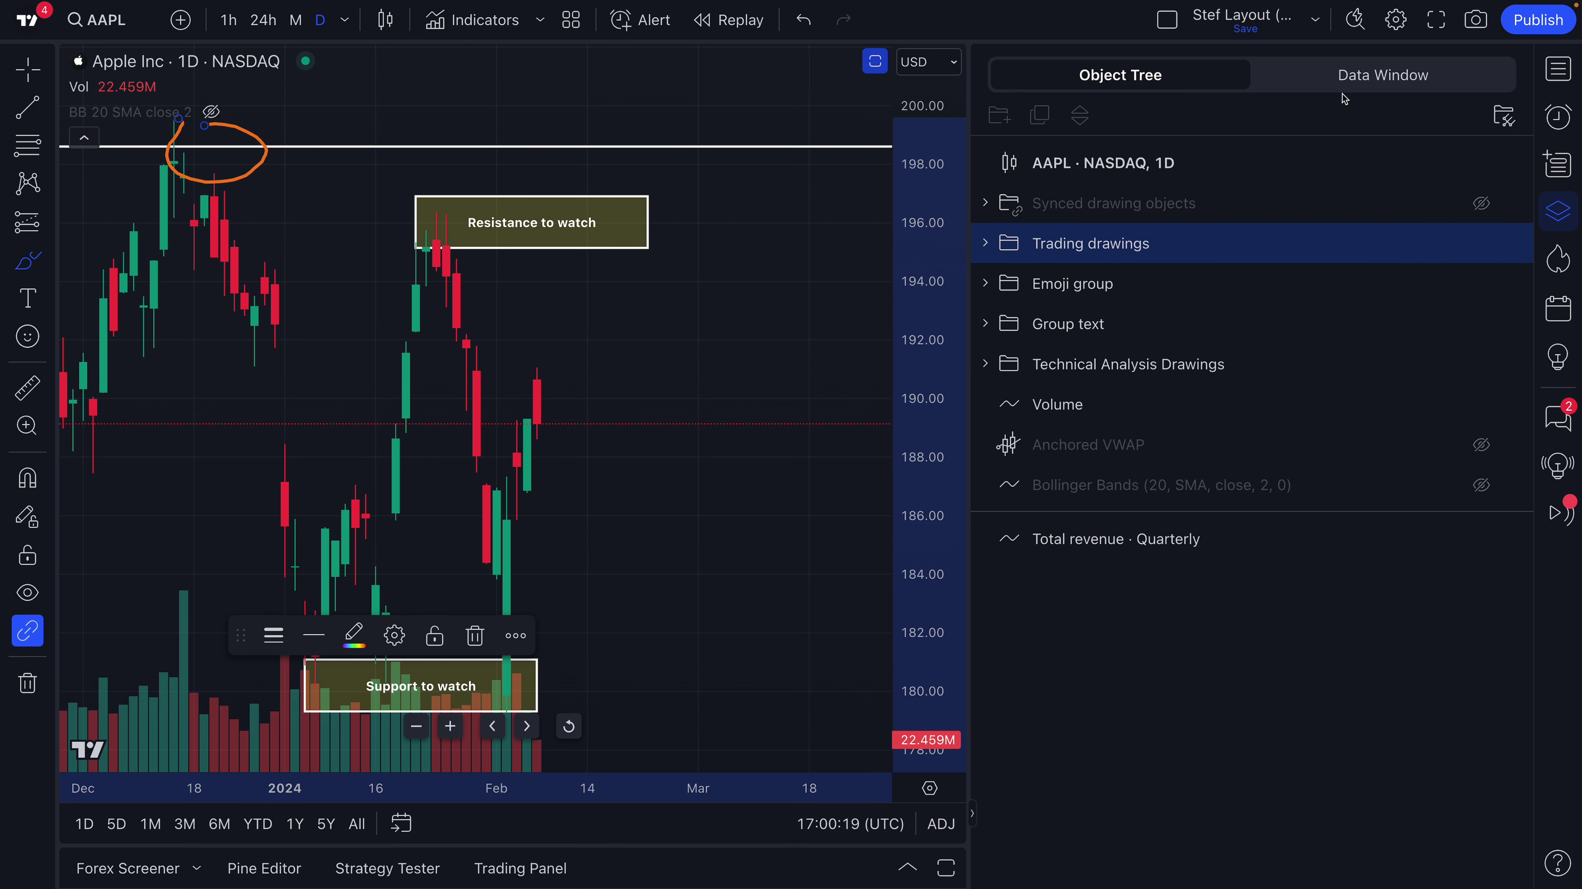
View the data window for AAPL, return to the object tree, and close and reopen it.
click(1347, 75)
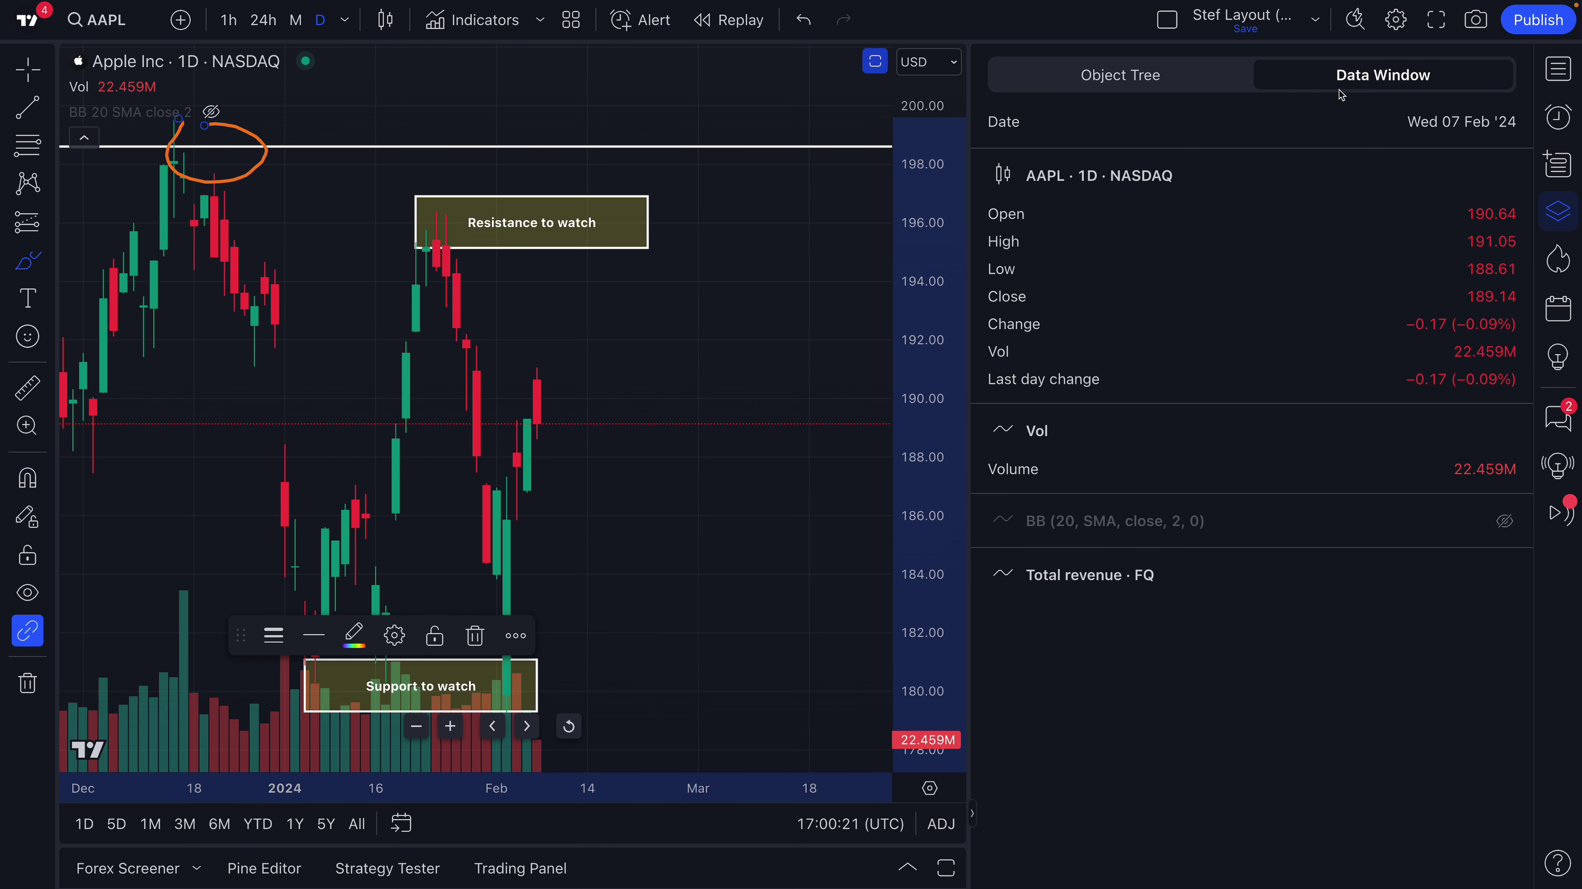
click(1158, 77)
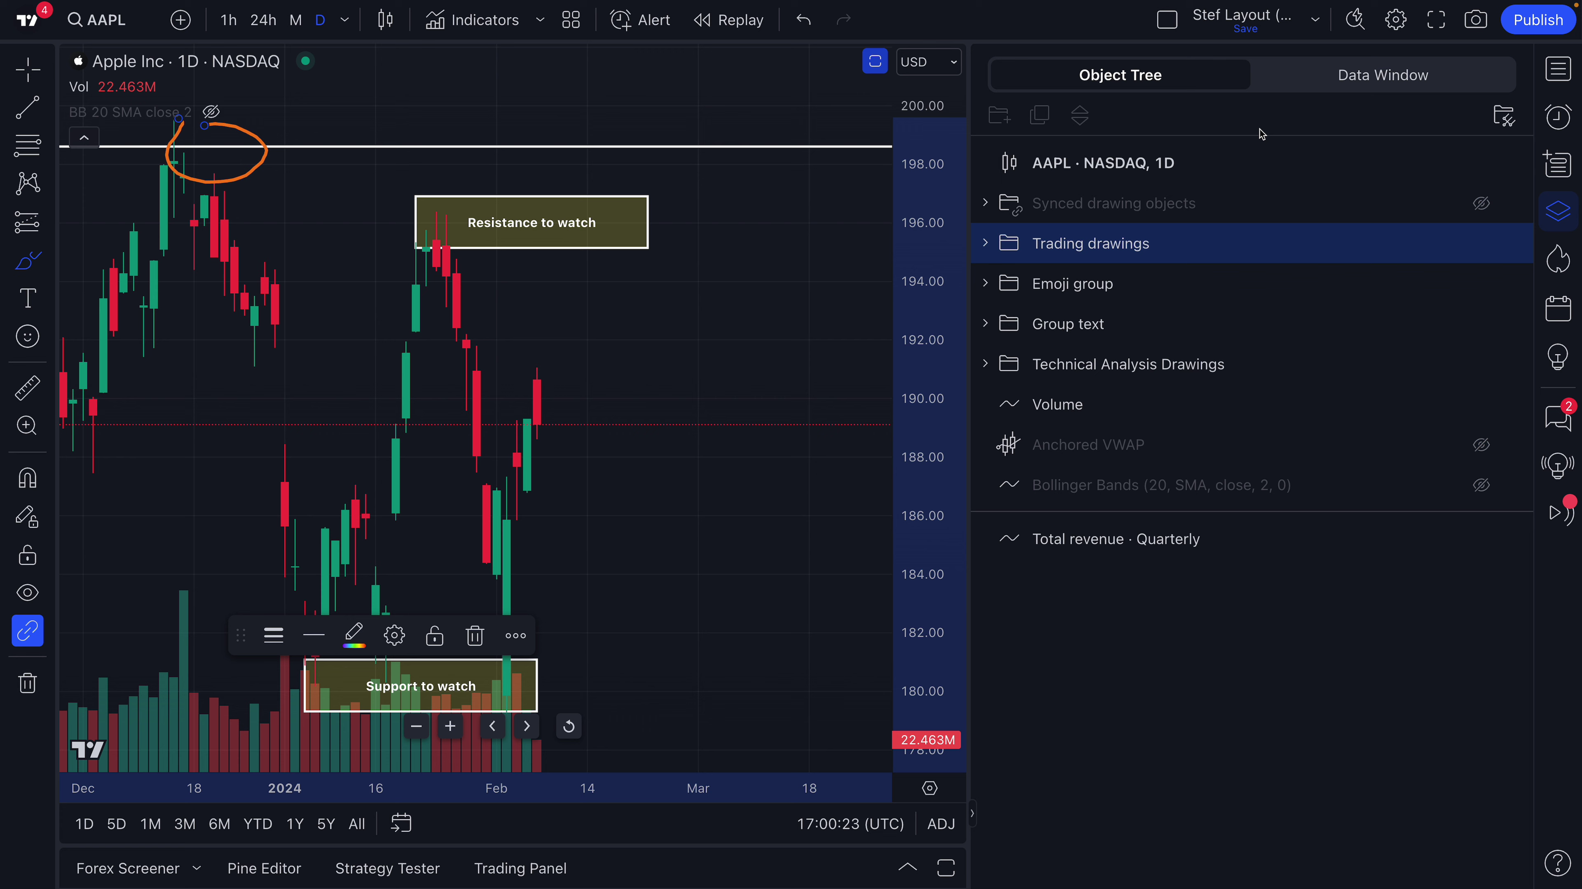
click(1560, 211)
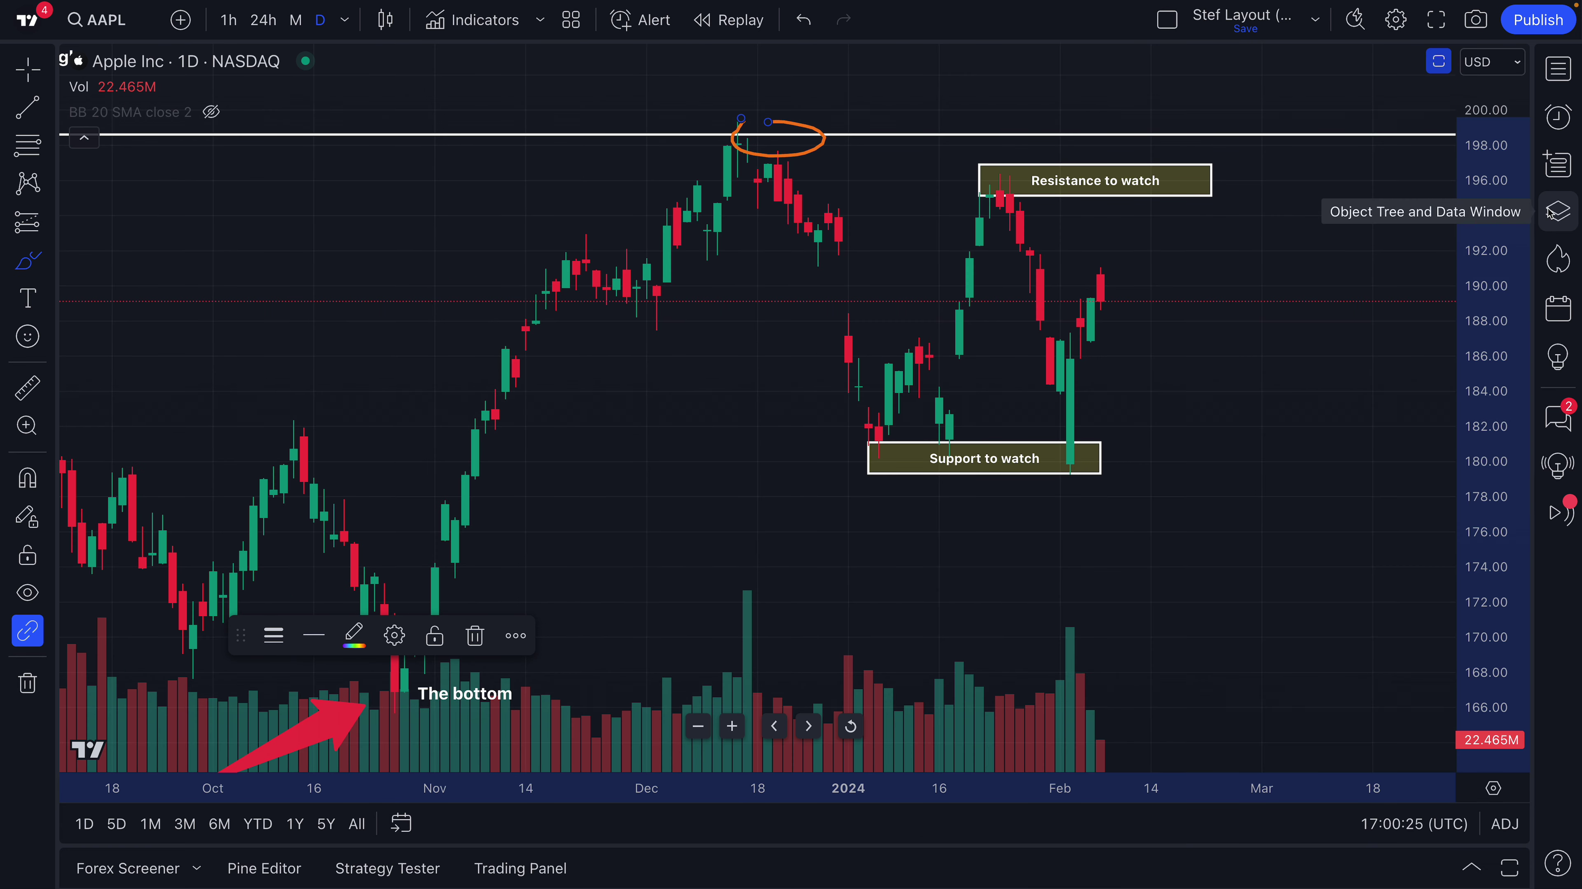
click(1558, 213)
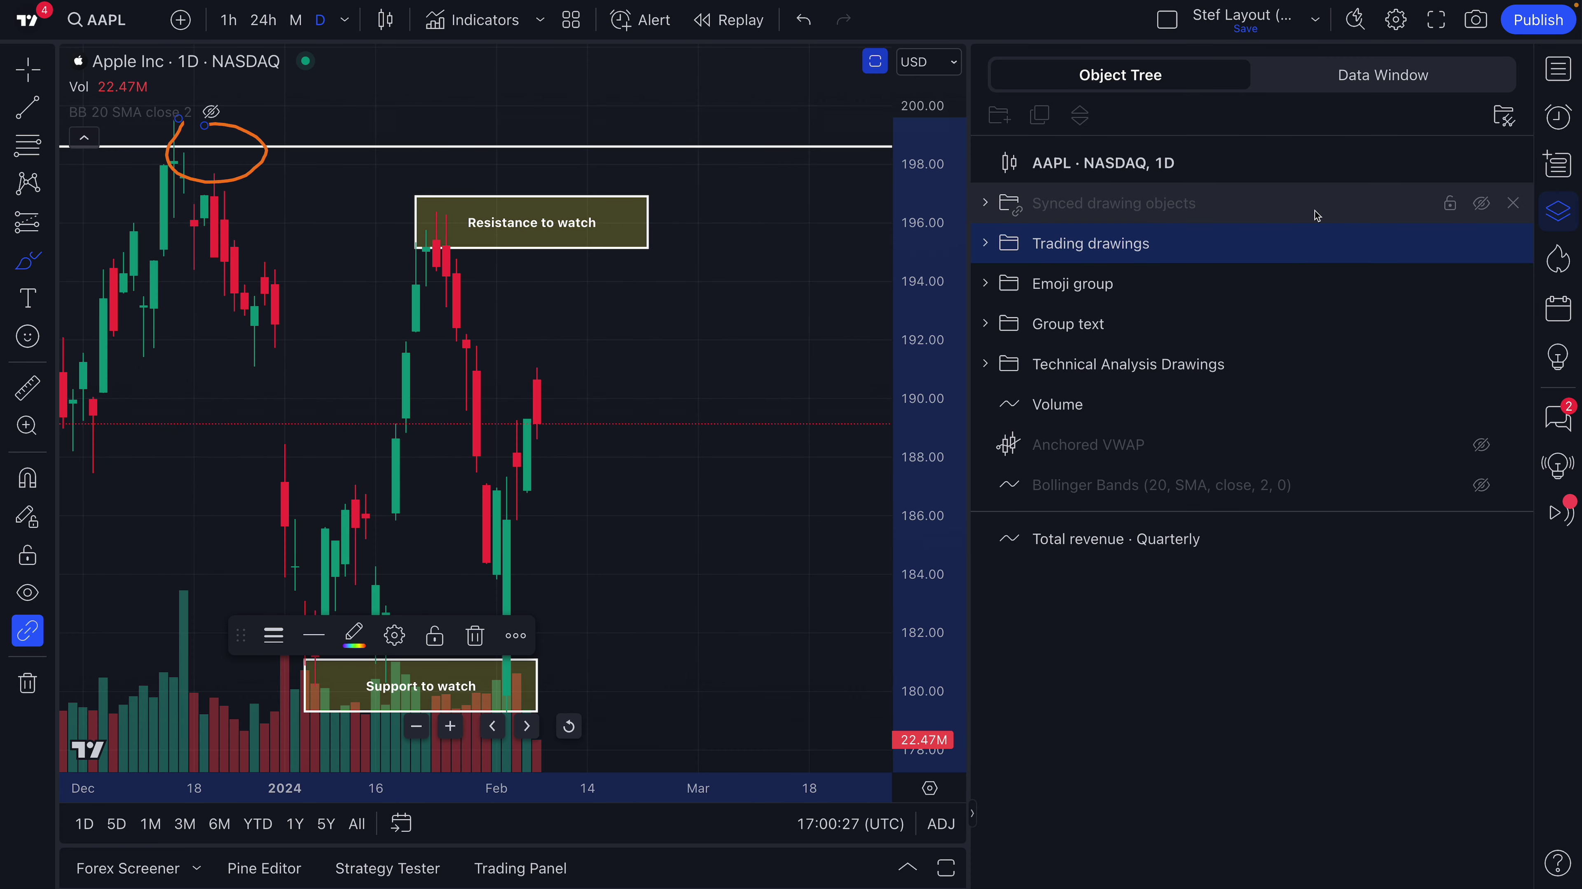
Select the Synced drawing objects group and review the layout's synced drawings in Manage layout drawings.
click(1273, 212)
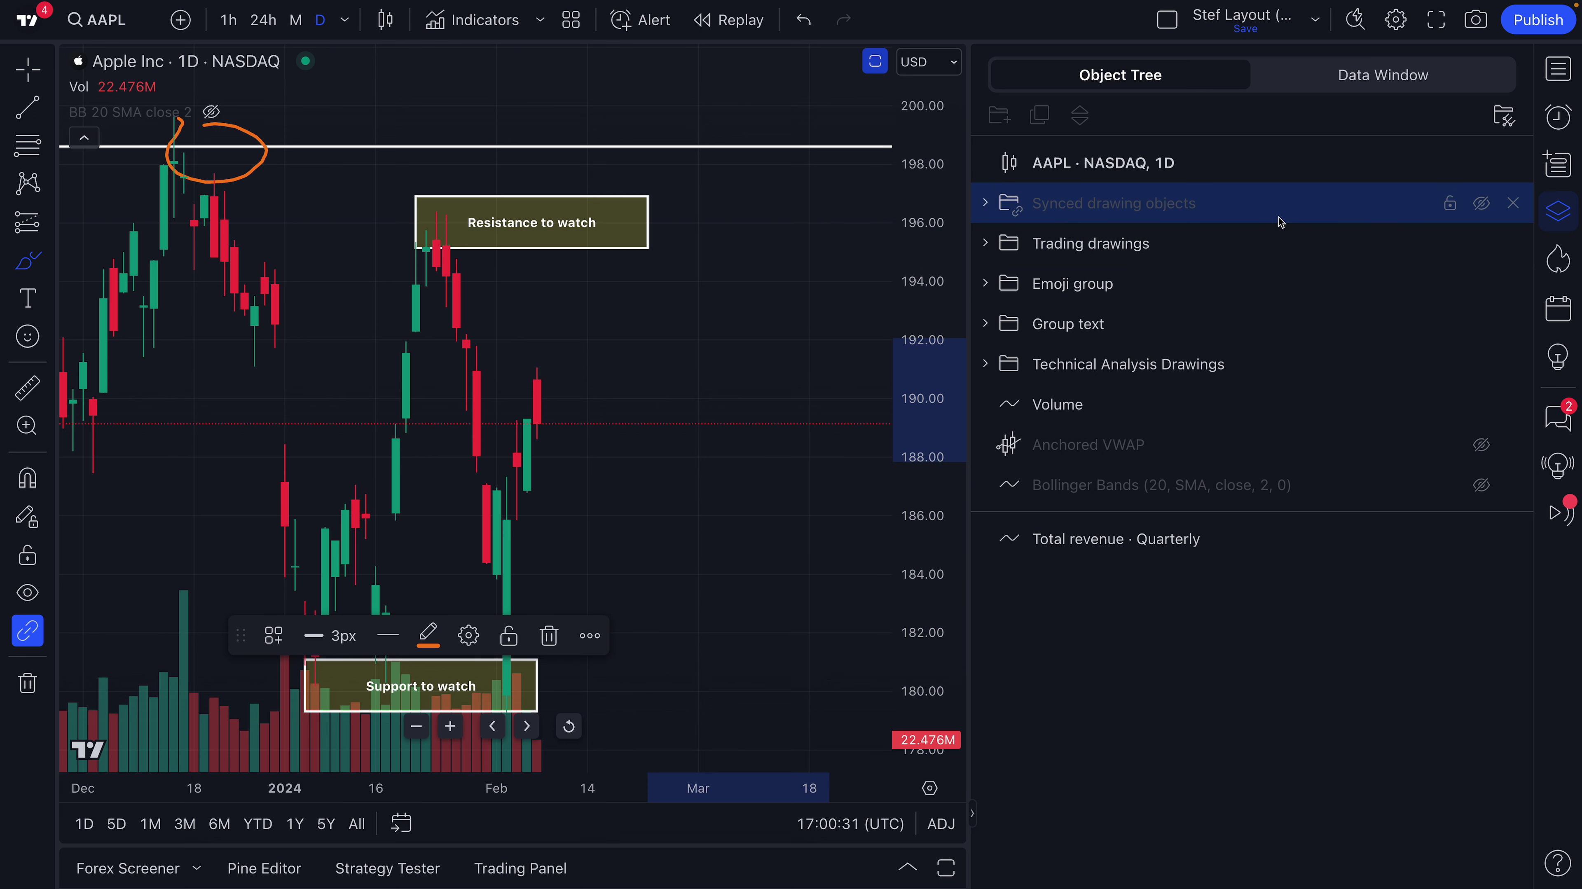
click(1504, 116)
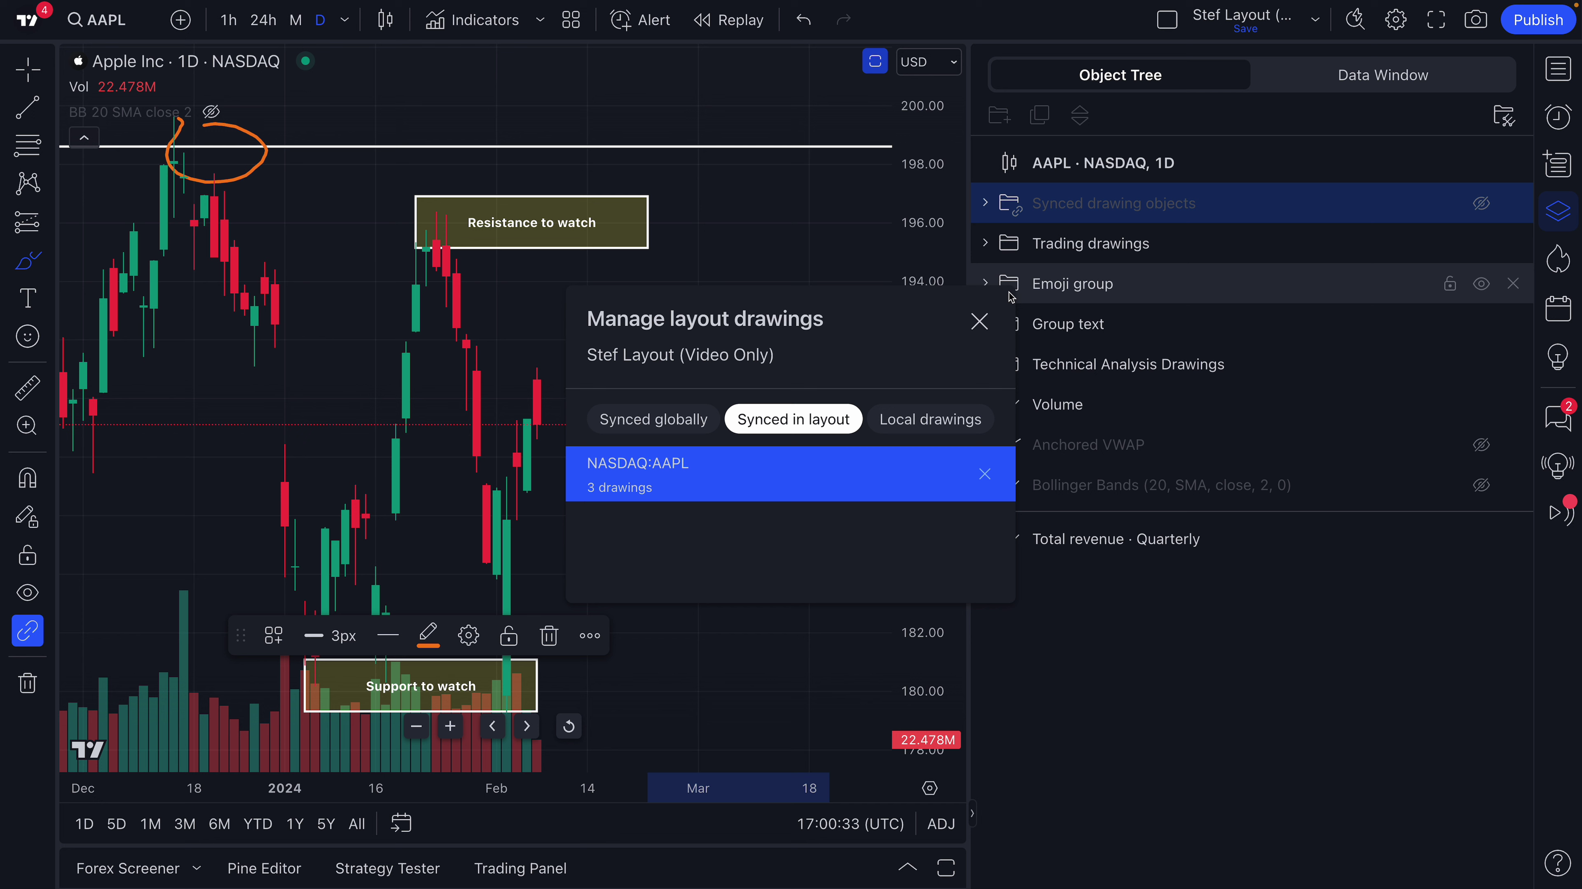
click(983, 325)
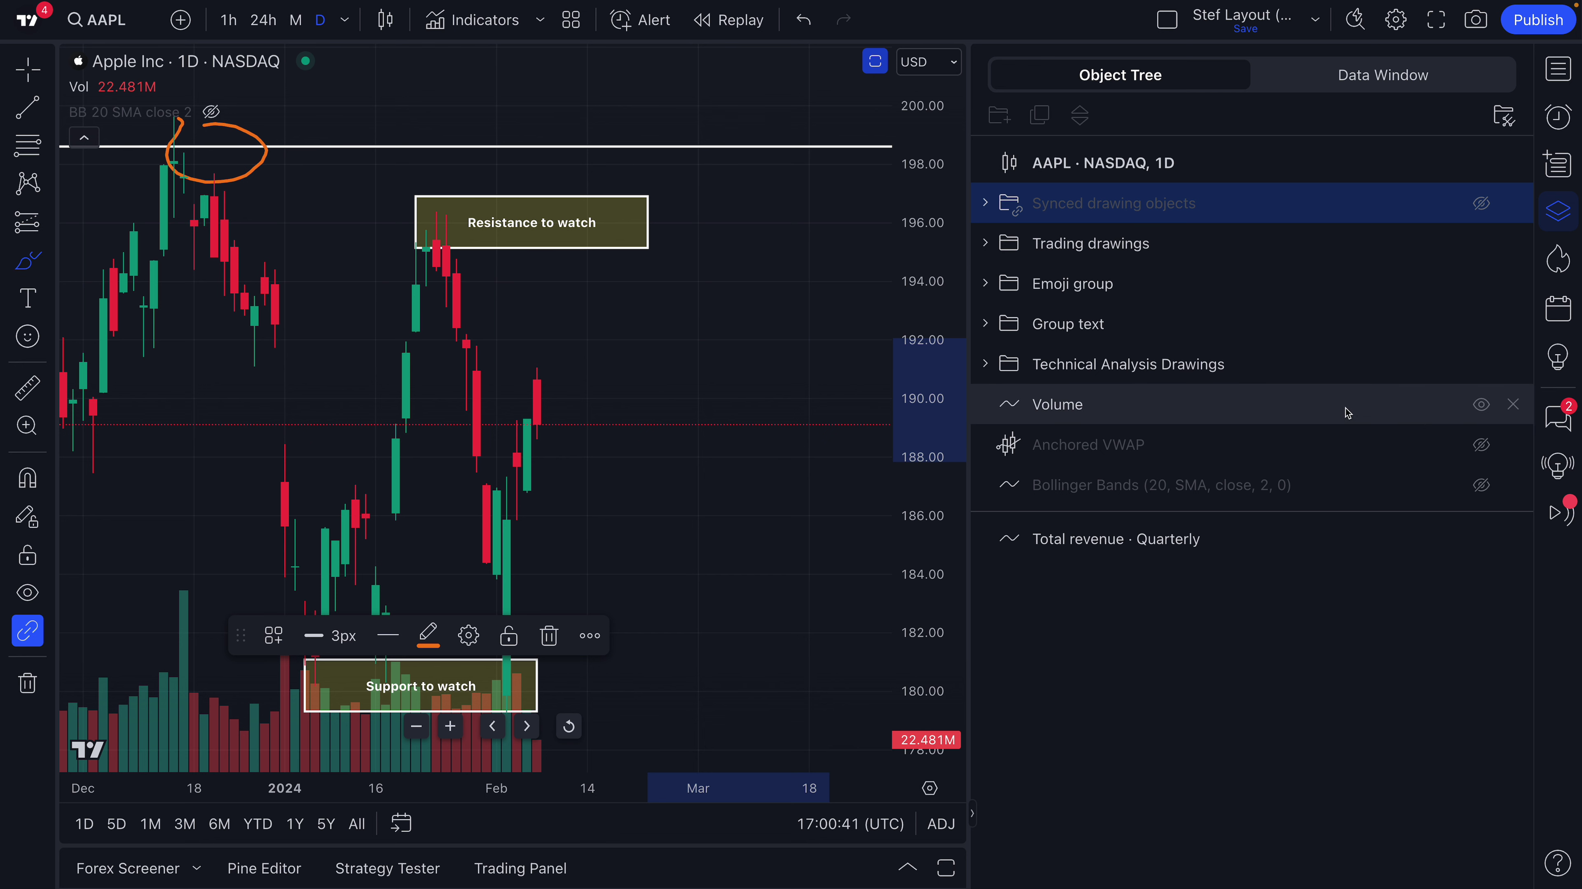
Show the Anchored VWAP and Bollinger Bands on the daily chart.
click(1494, 452)
click(1484, 447)
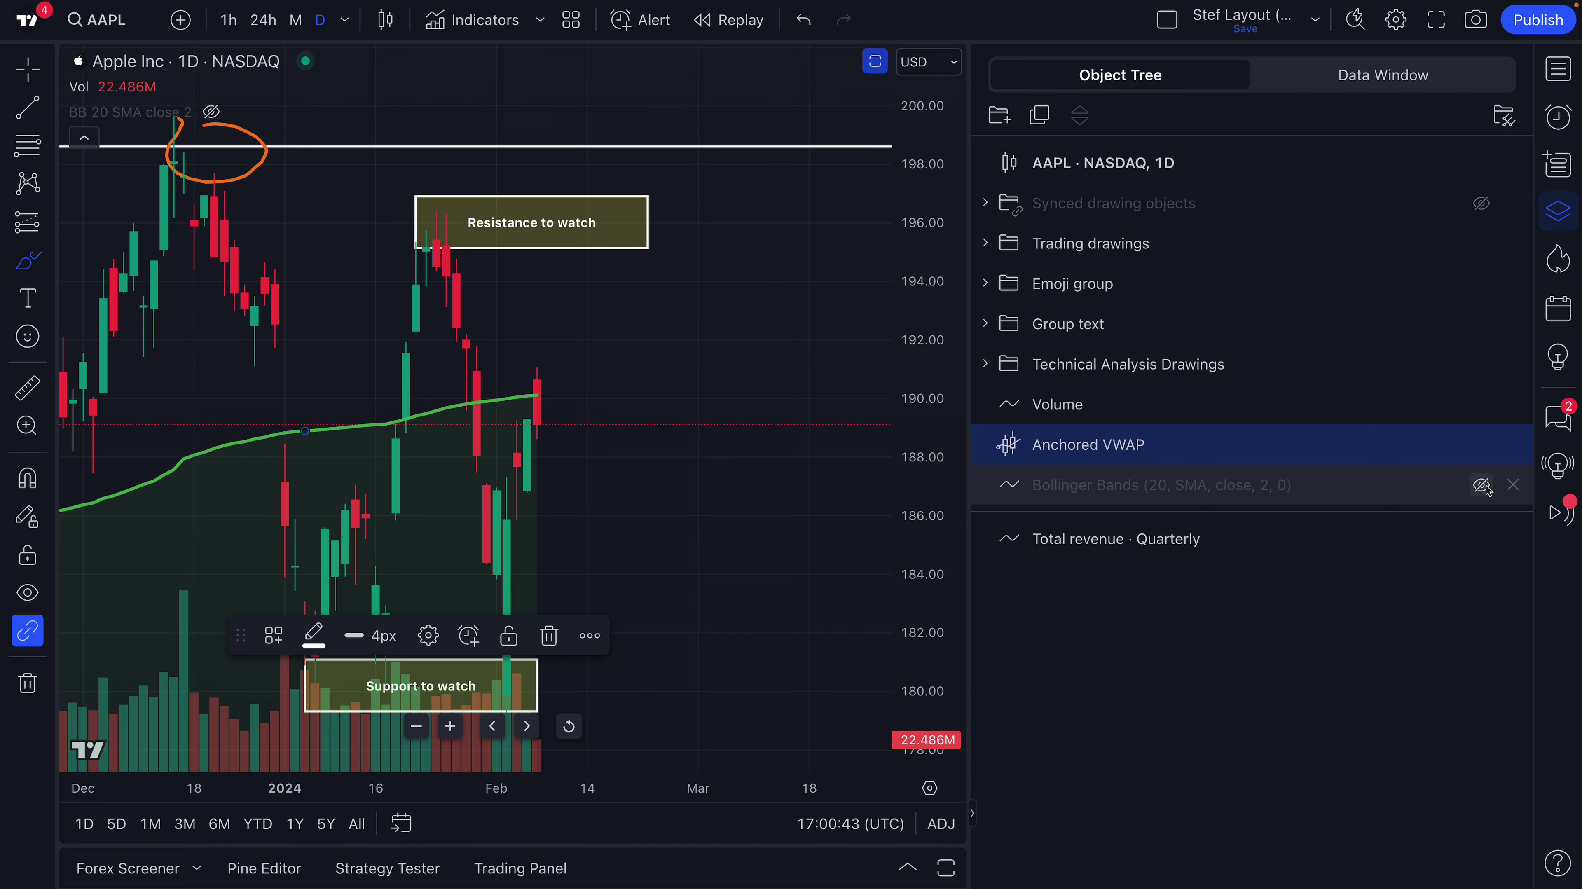
click(1482, 485)
scroll(610, 520, down, 10)
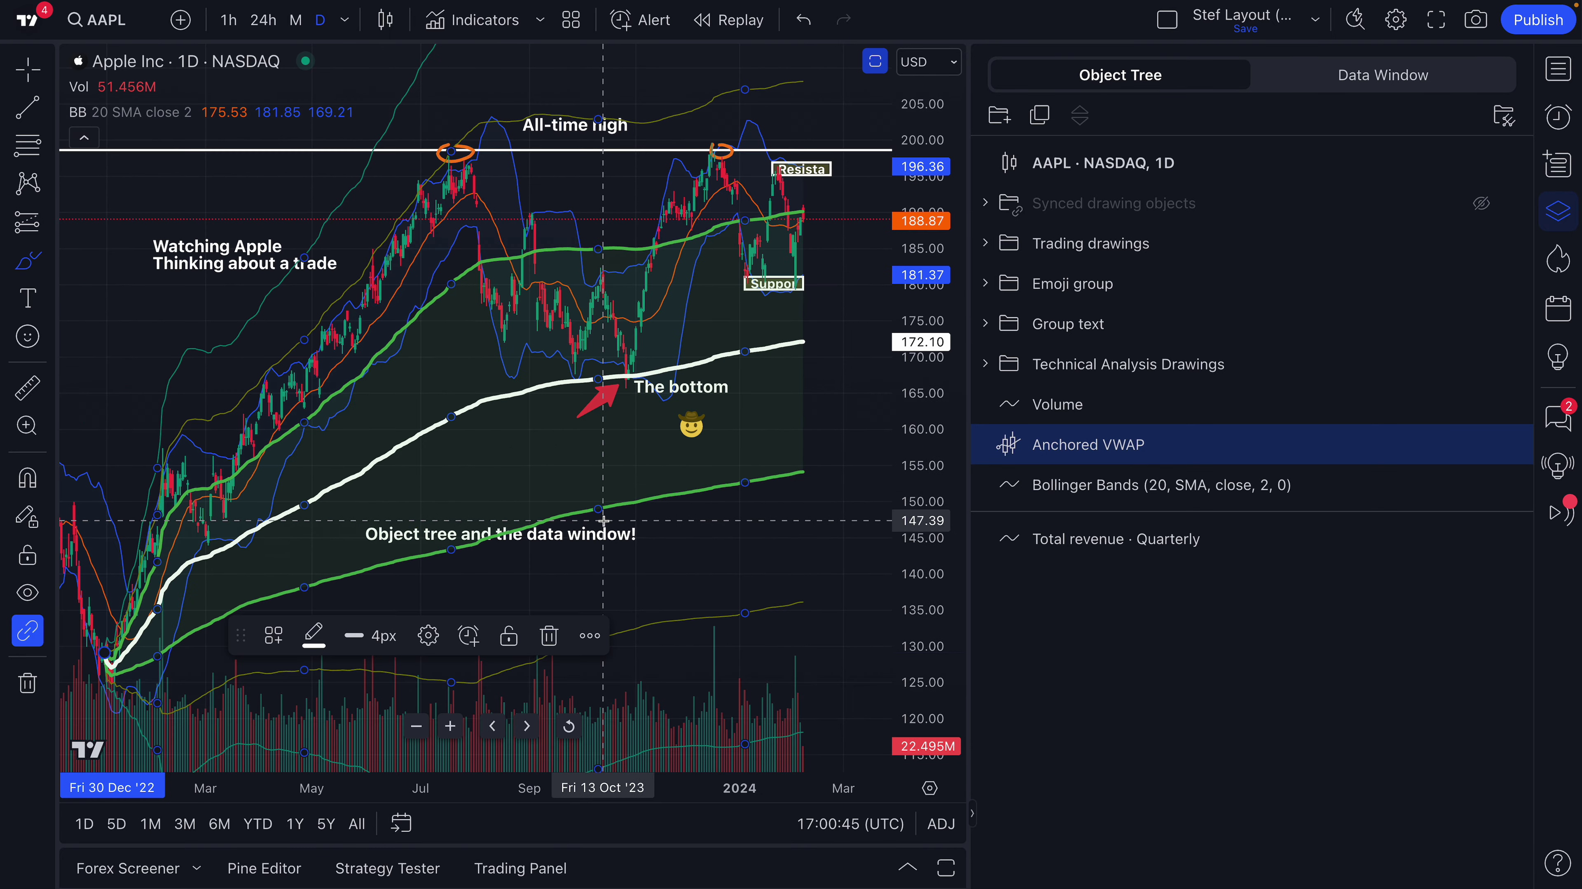
Switch the Apple chart to the 1-week interval and frame the price action from about 2021 to 2024.
click(344, 19)
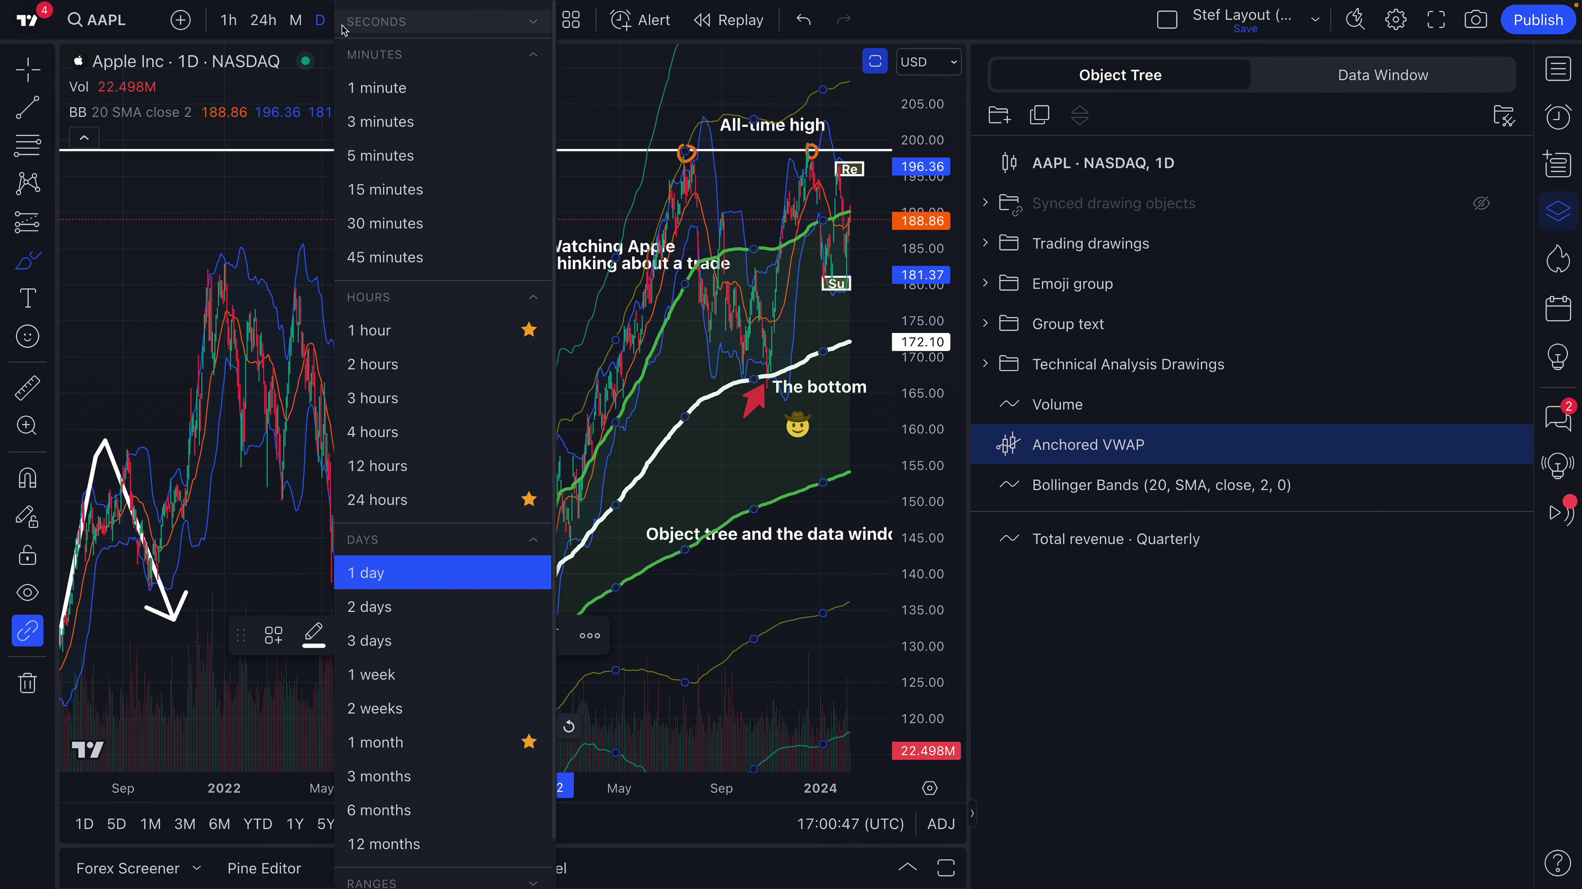
click(399, 671)
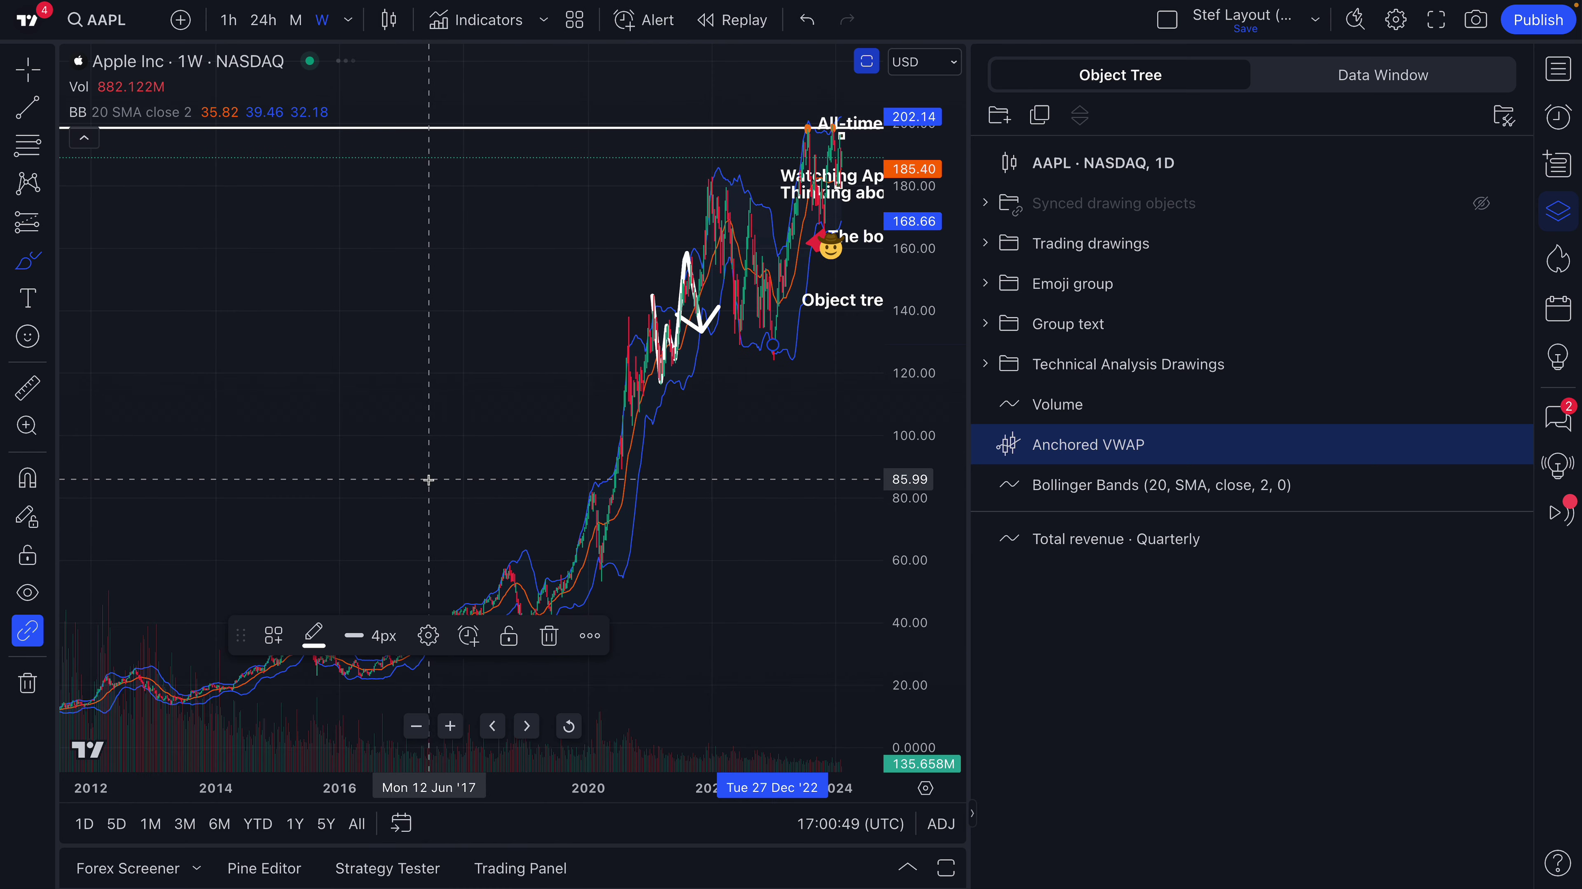
scroll(392, 541, up, 6)
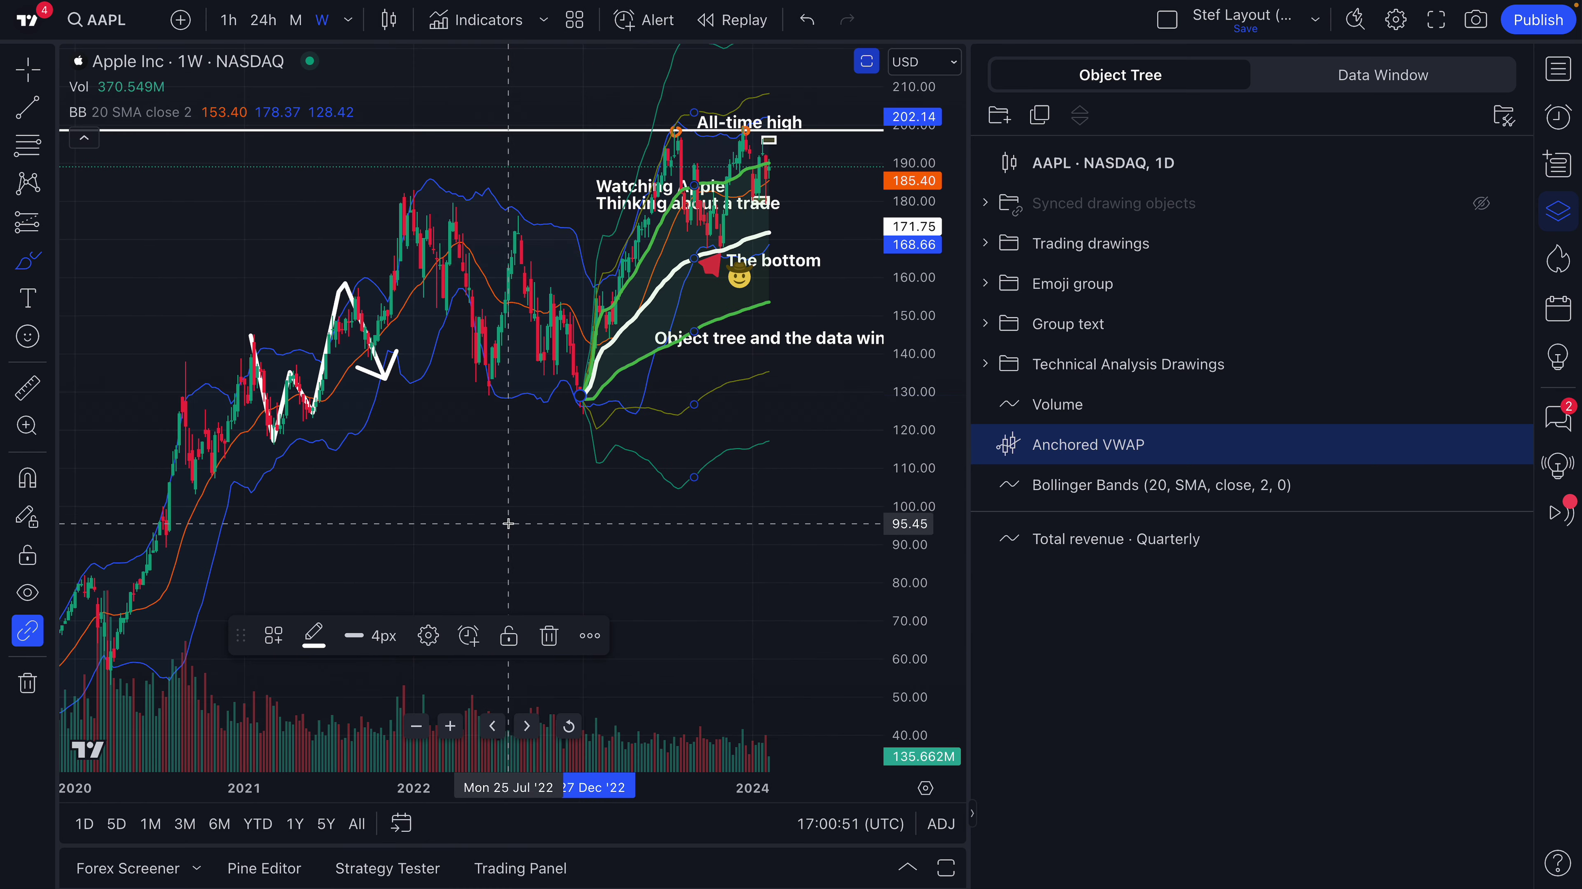
scroll(497, 529, up, 2)
drag(498, 530, 565, 533)
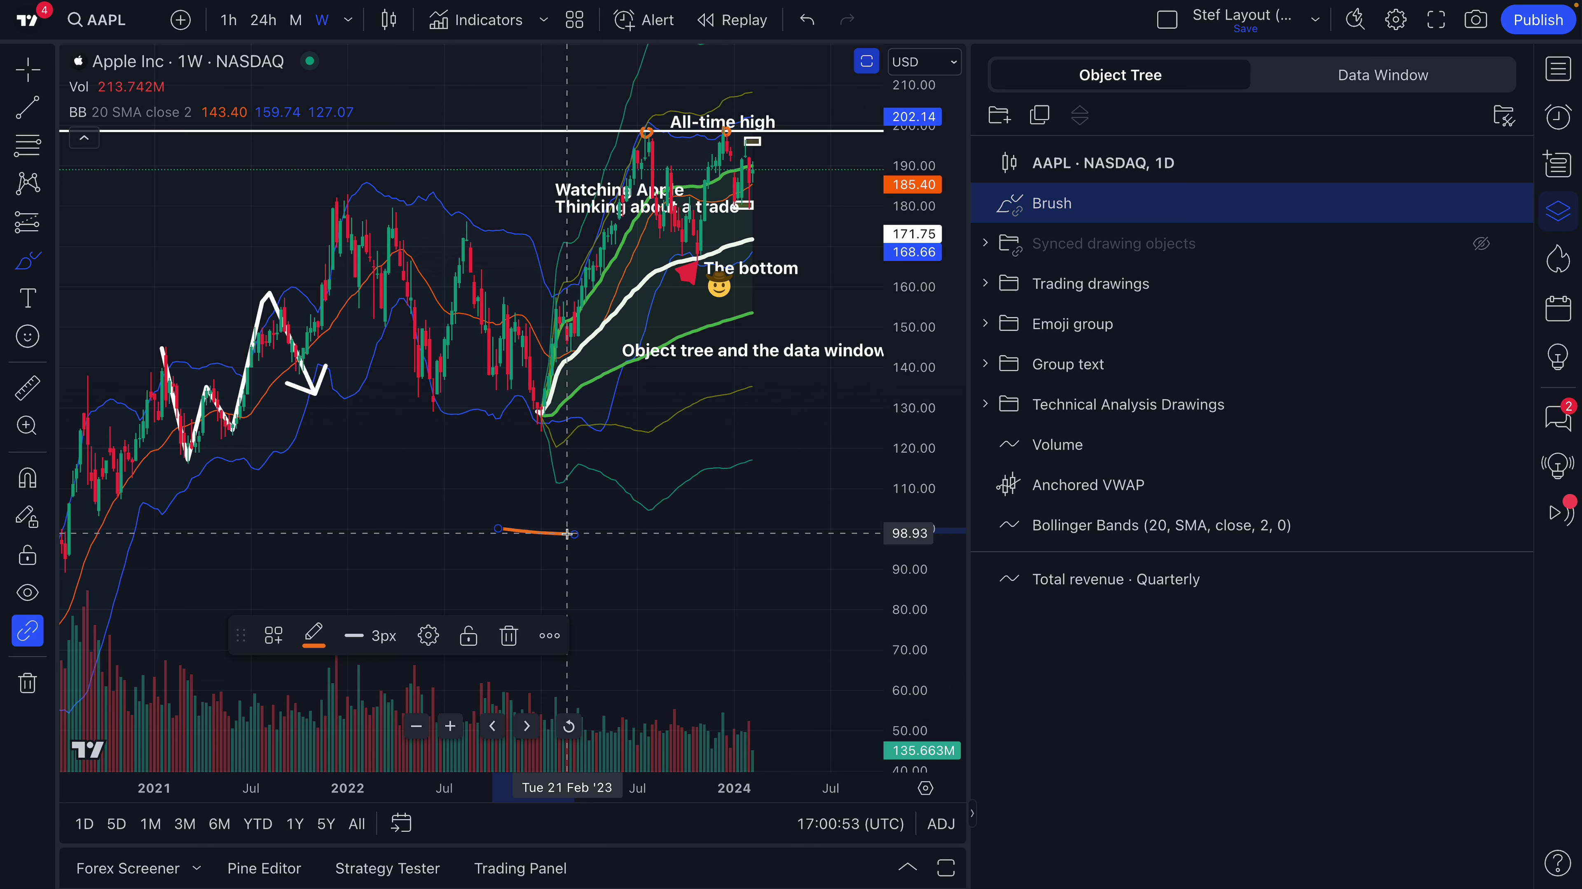
key(Delete)
key(Escape)
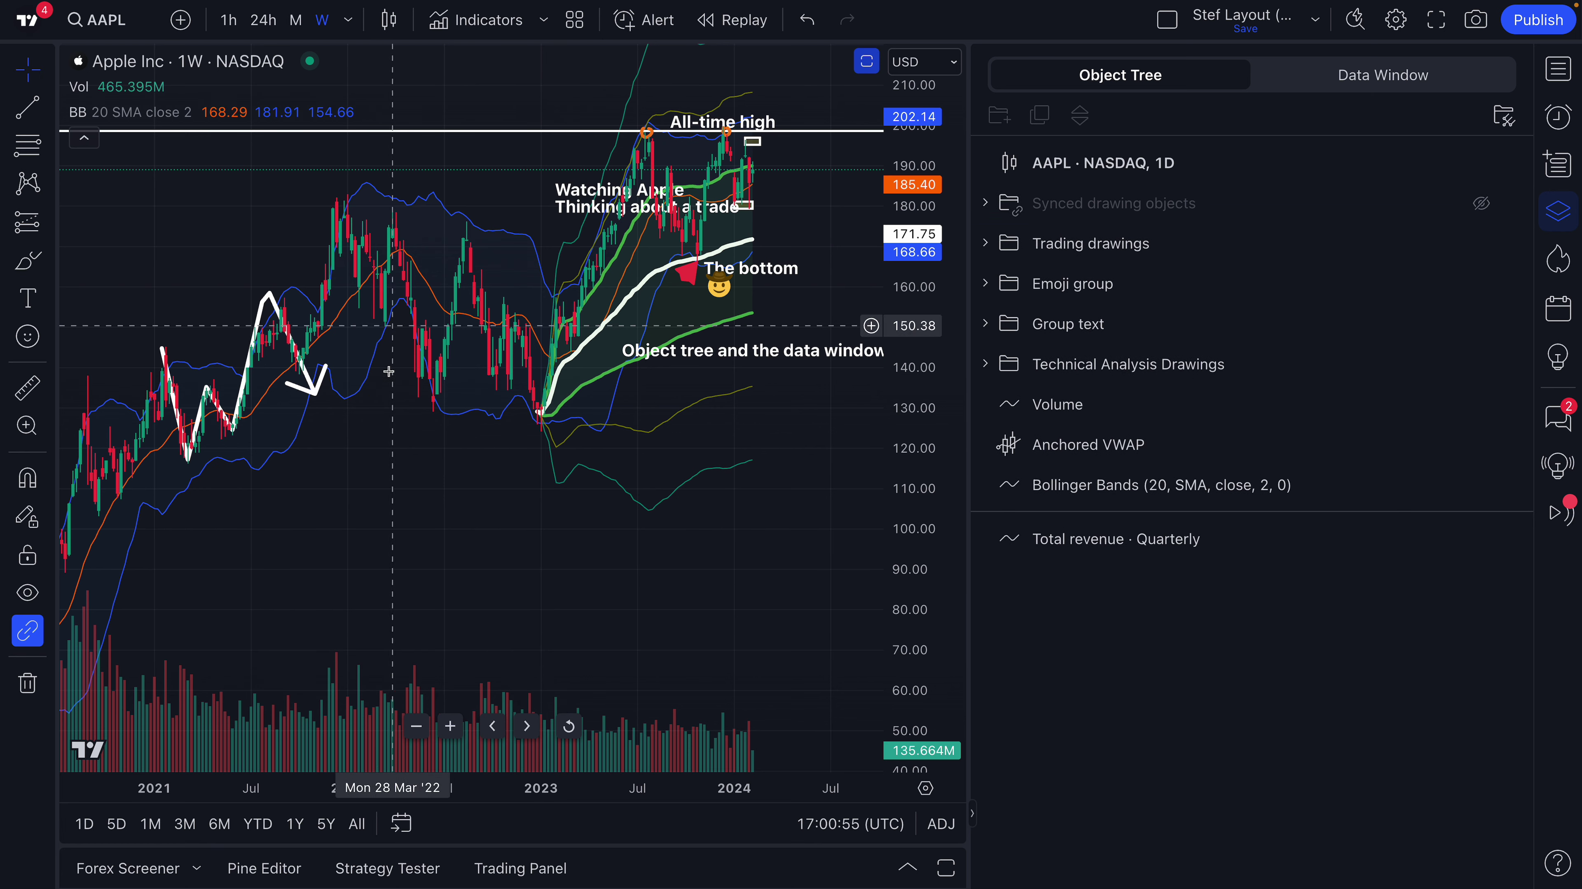
Show the Synced drawing objects group on the weekly chart and hide it again.
scroll(389, 372, up, 3)
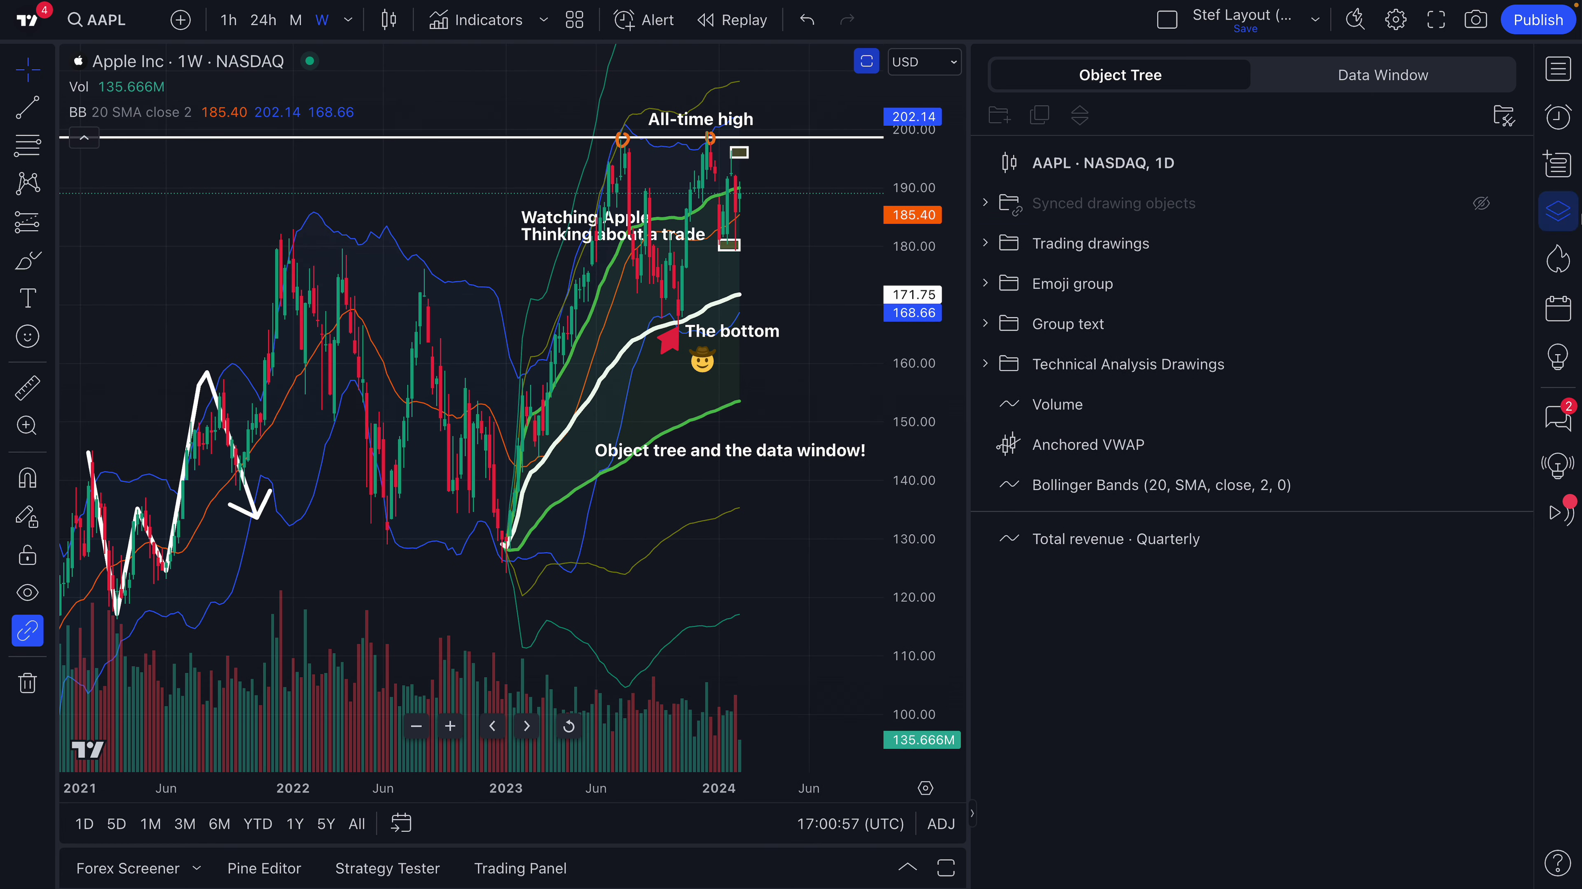
click(1480, 205)
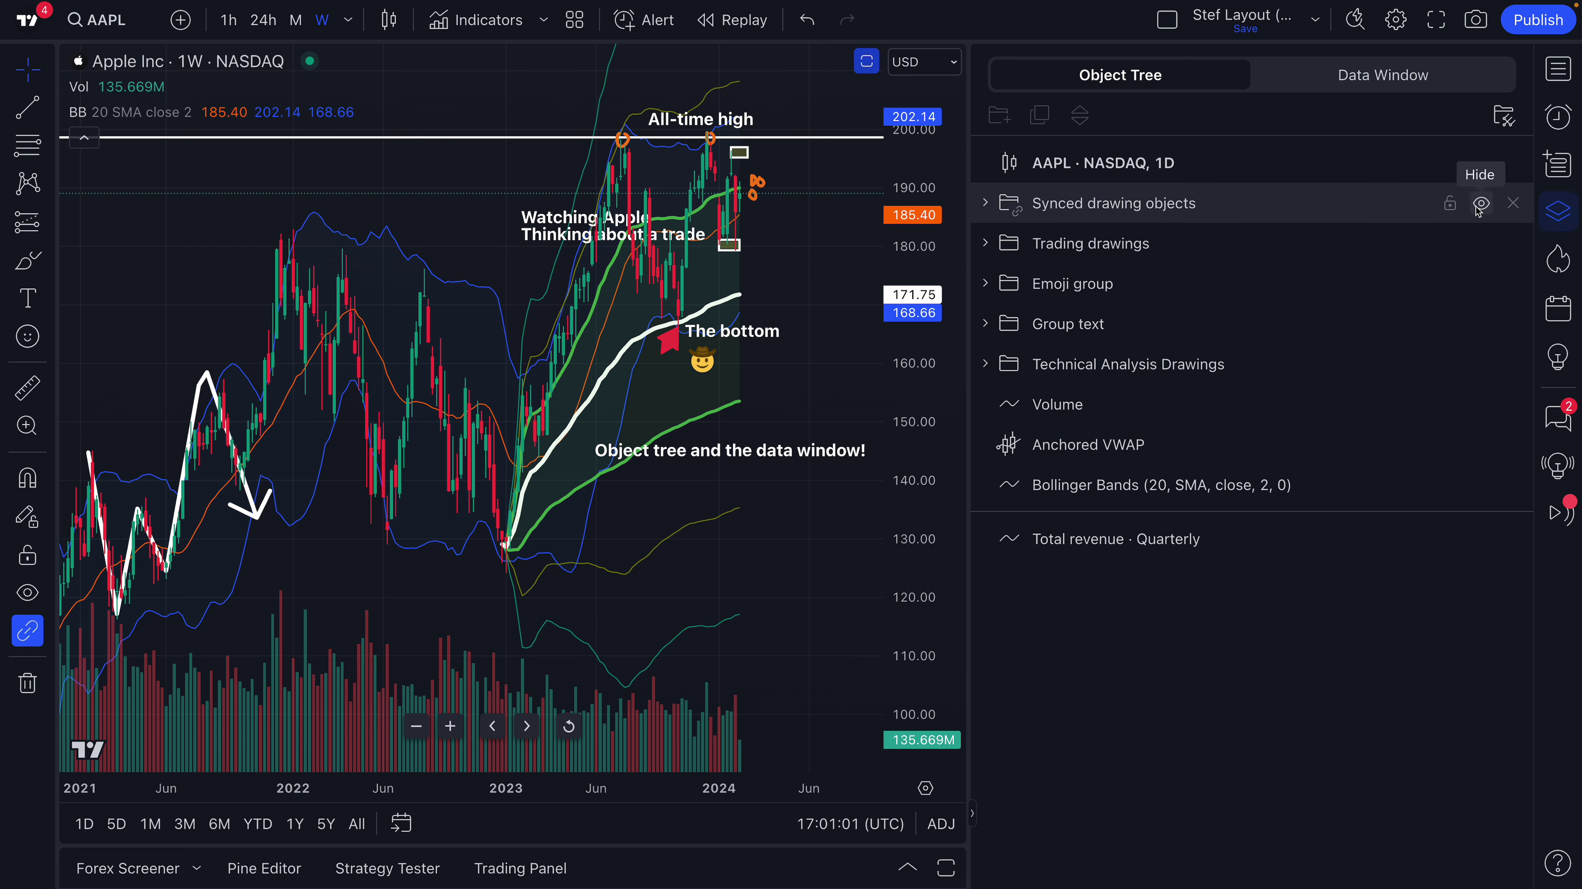
click(1480, 205)
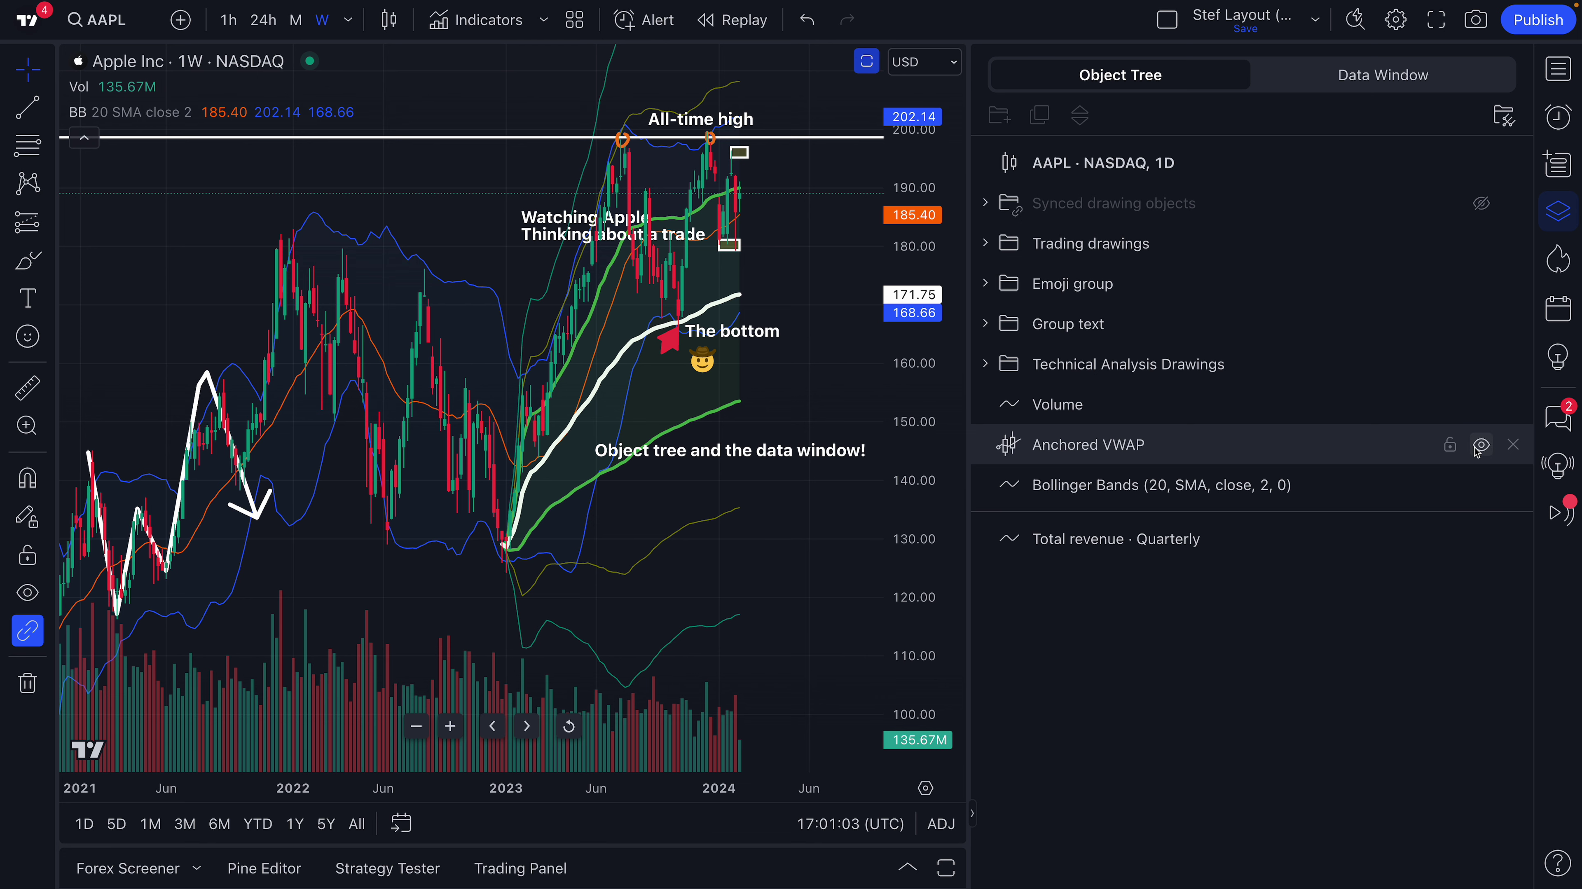
Hide the Anchored VWAP, Bollinger Bands, Volume, Technical Analysis Drawings and Group text.
click(1481, 446)
click(1481, 485)
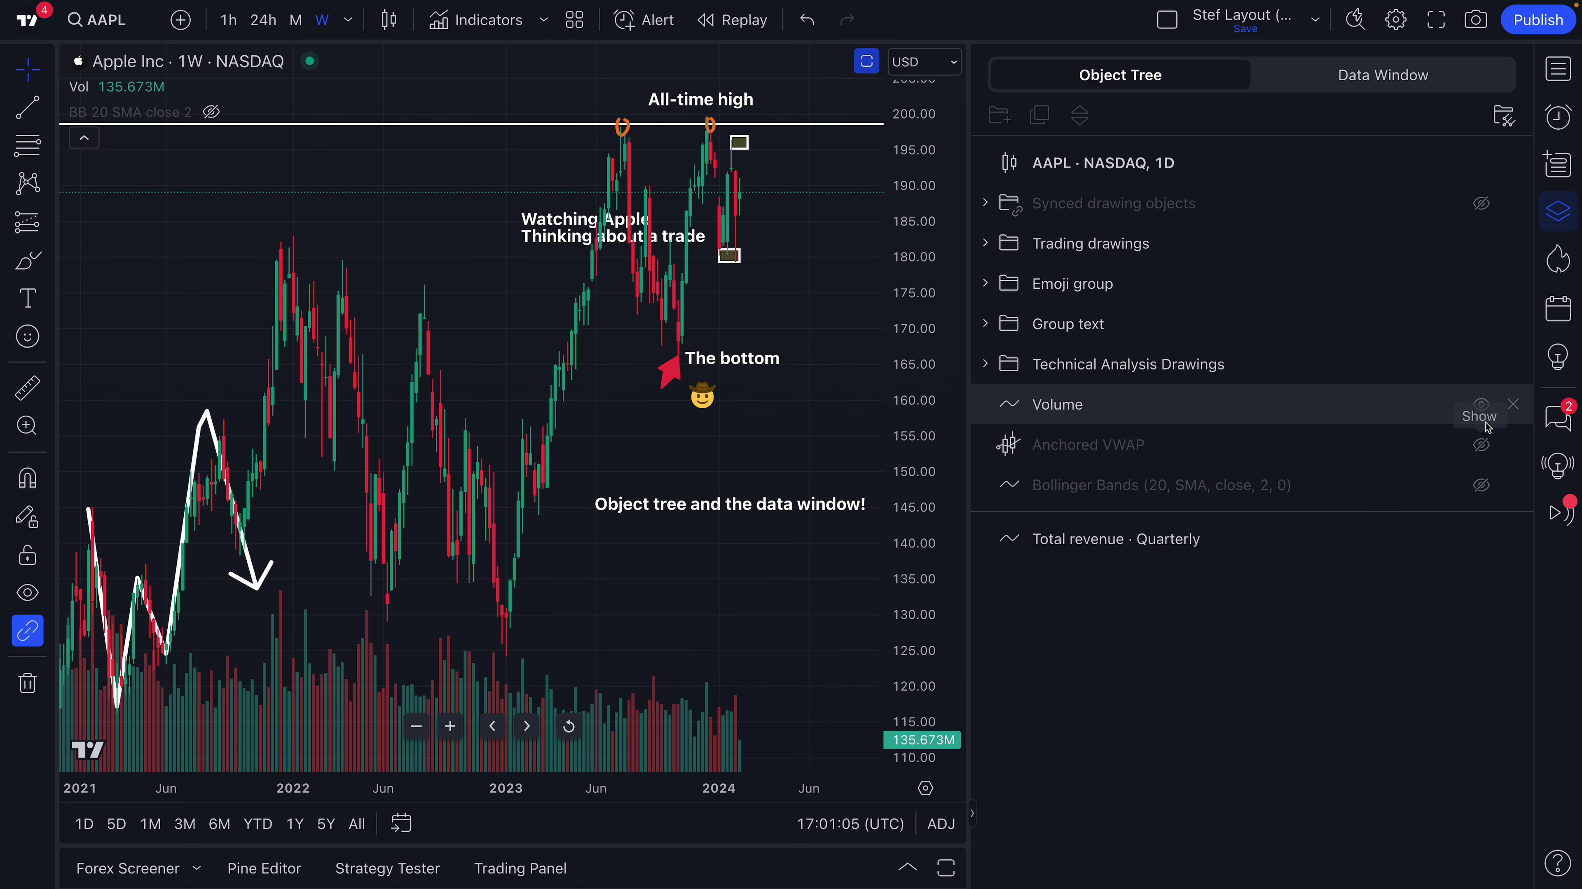
click(1481, 405)
click(1481, 364)
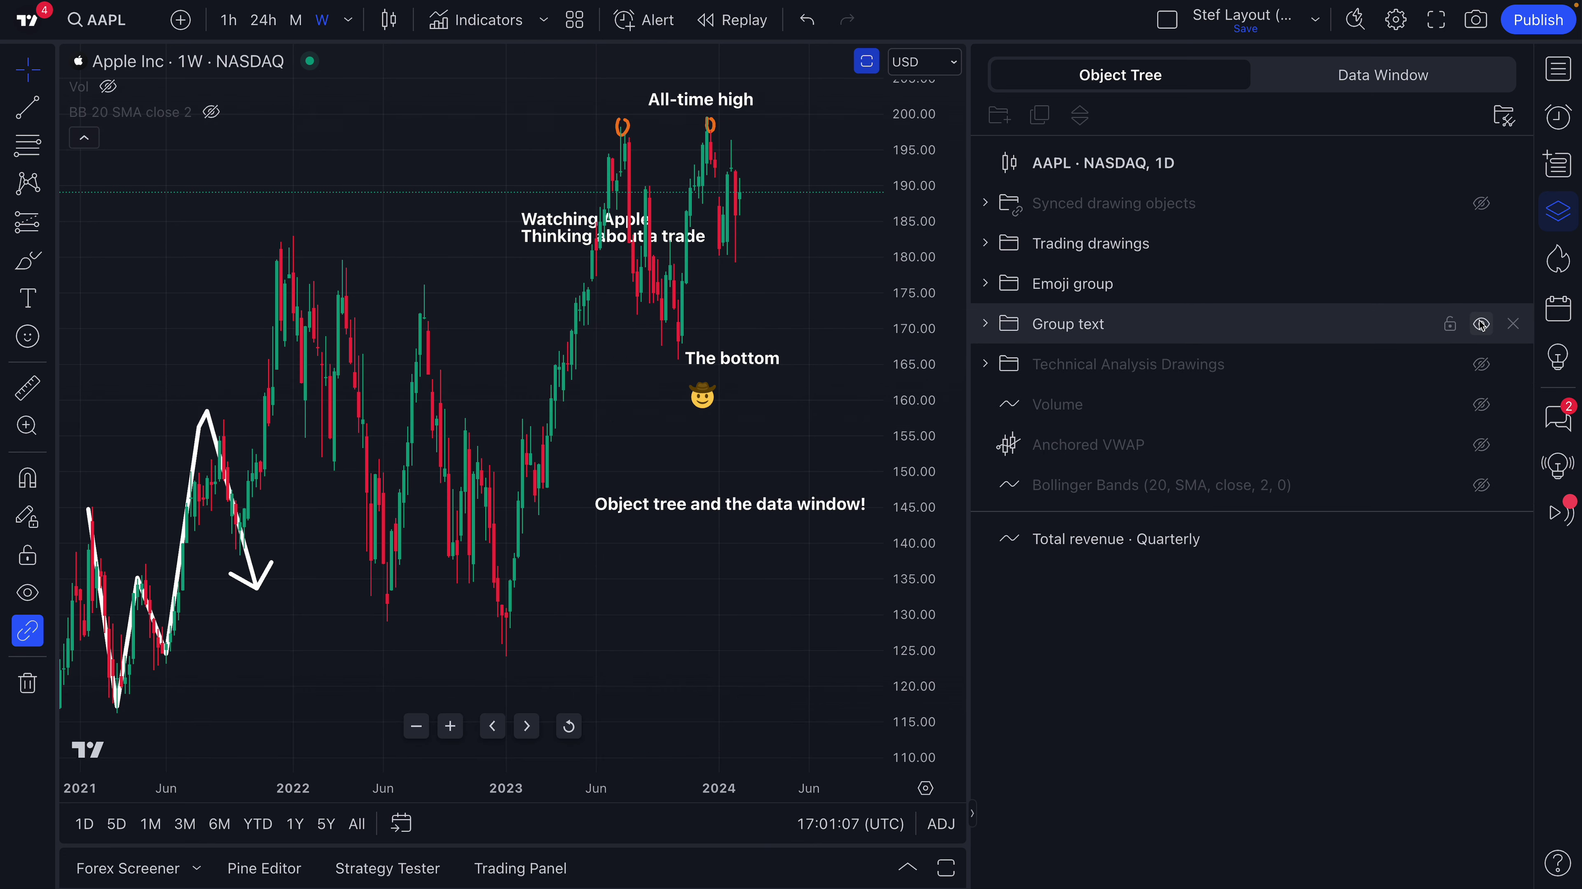
click(1482, 324)
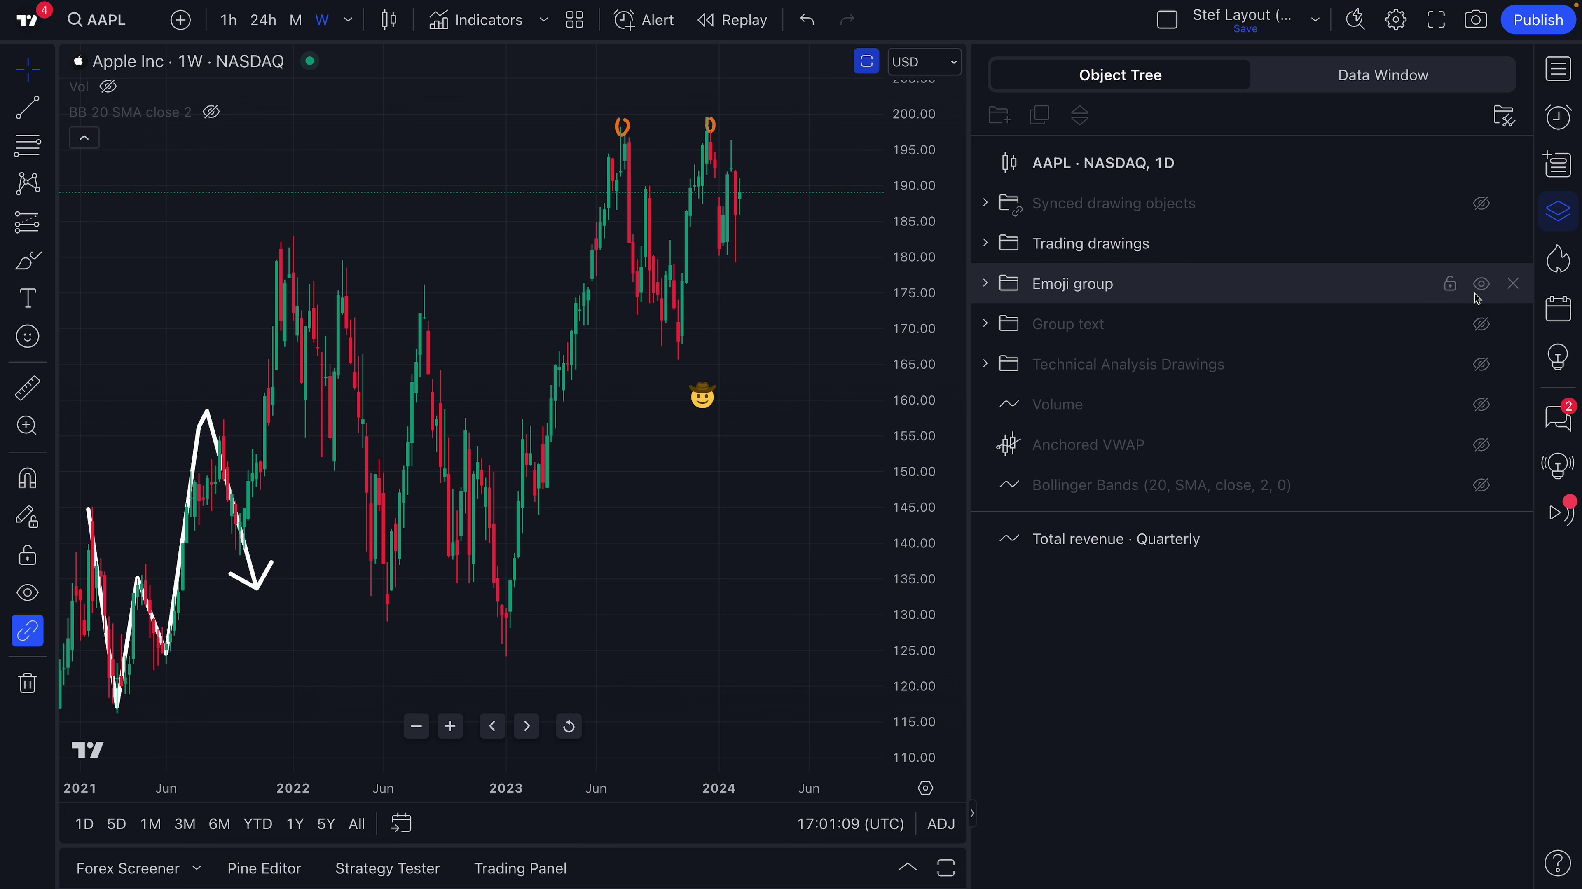
Expand the Trading drawings group and show its Long Position drawing on the chart.
click(984, 244)
click(1482, 404)
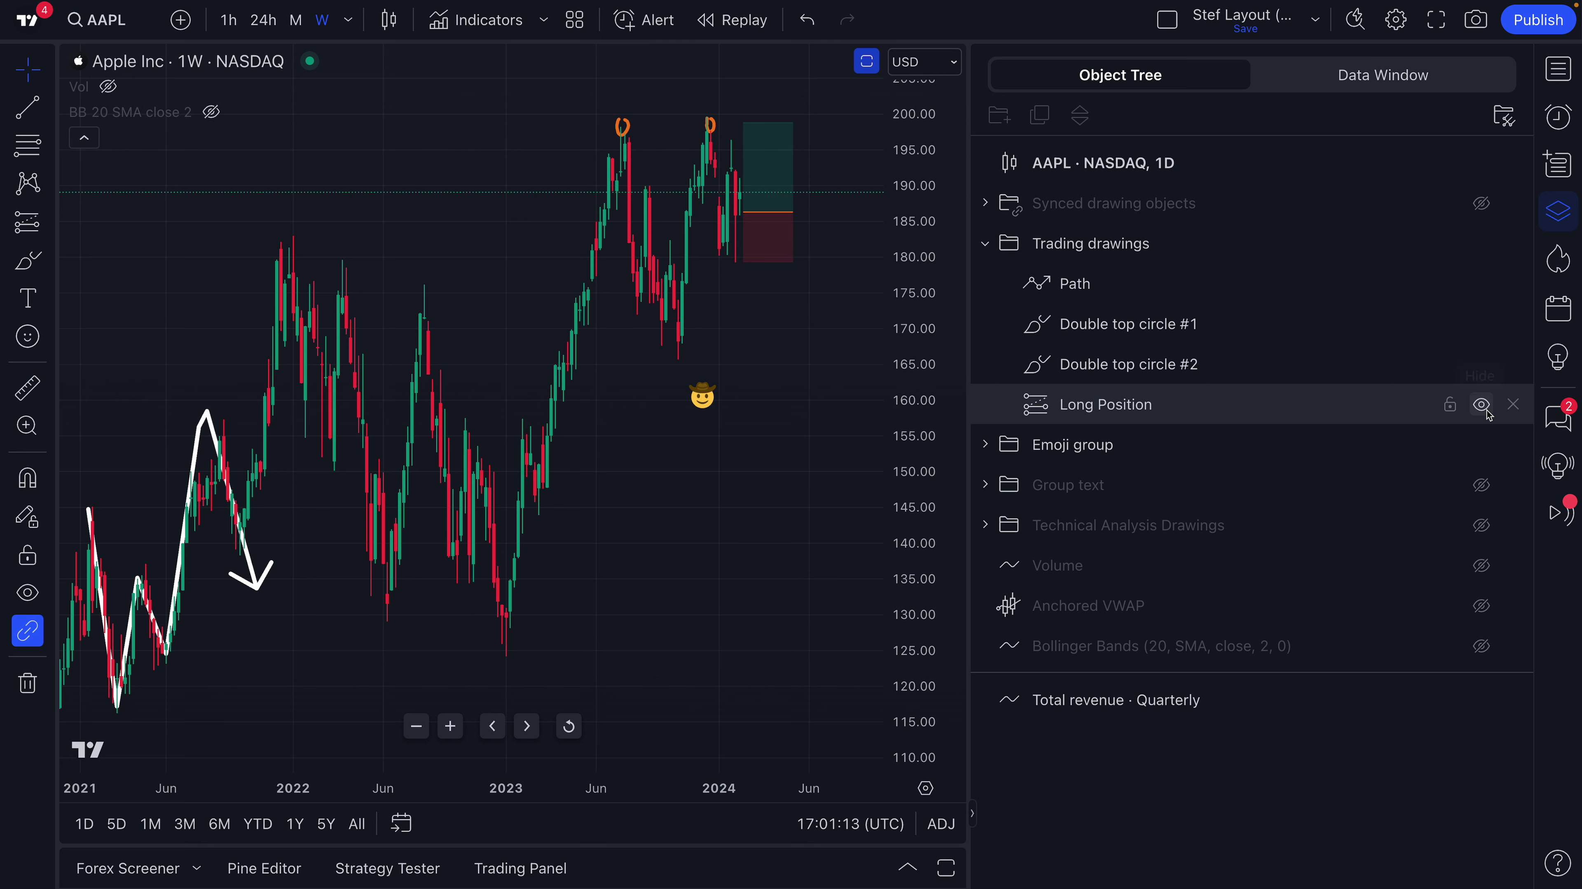
Collapse the Trading drawings group and show the Group text, Technical Analysis Drawings and Volume on the weekly chart.
click(985, 244)
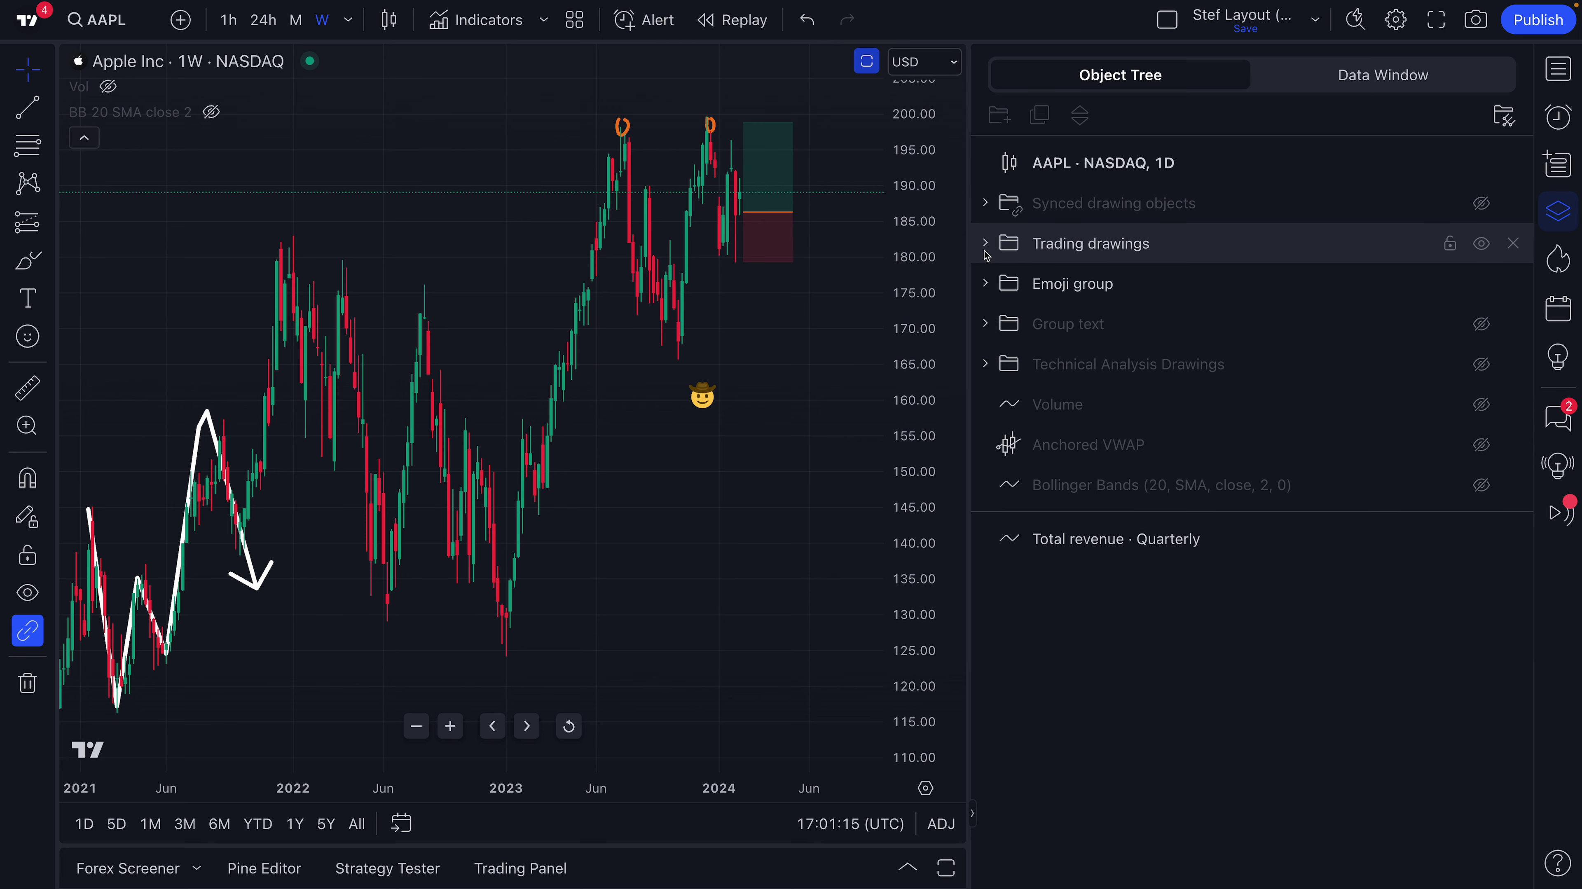
scroll(629, 381, up, 5)
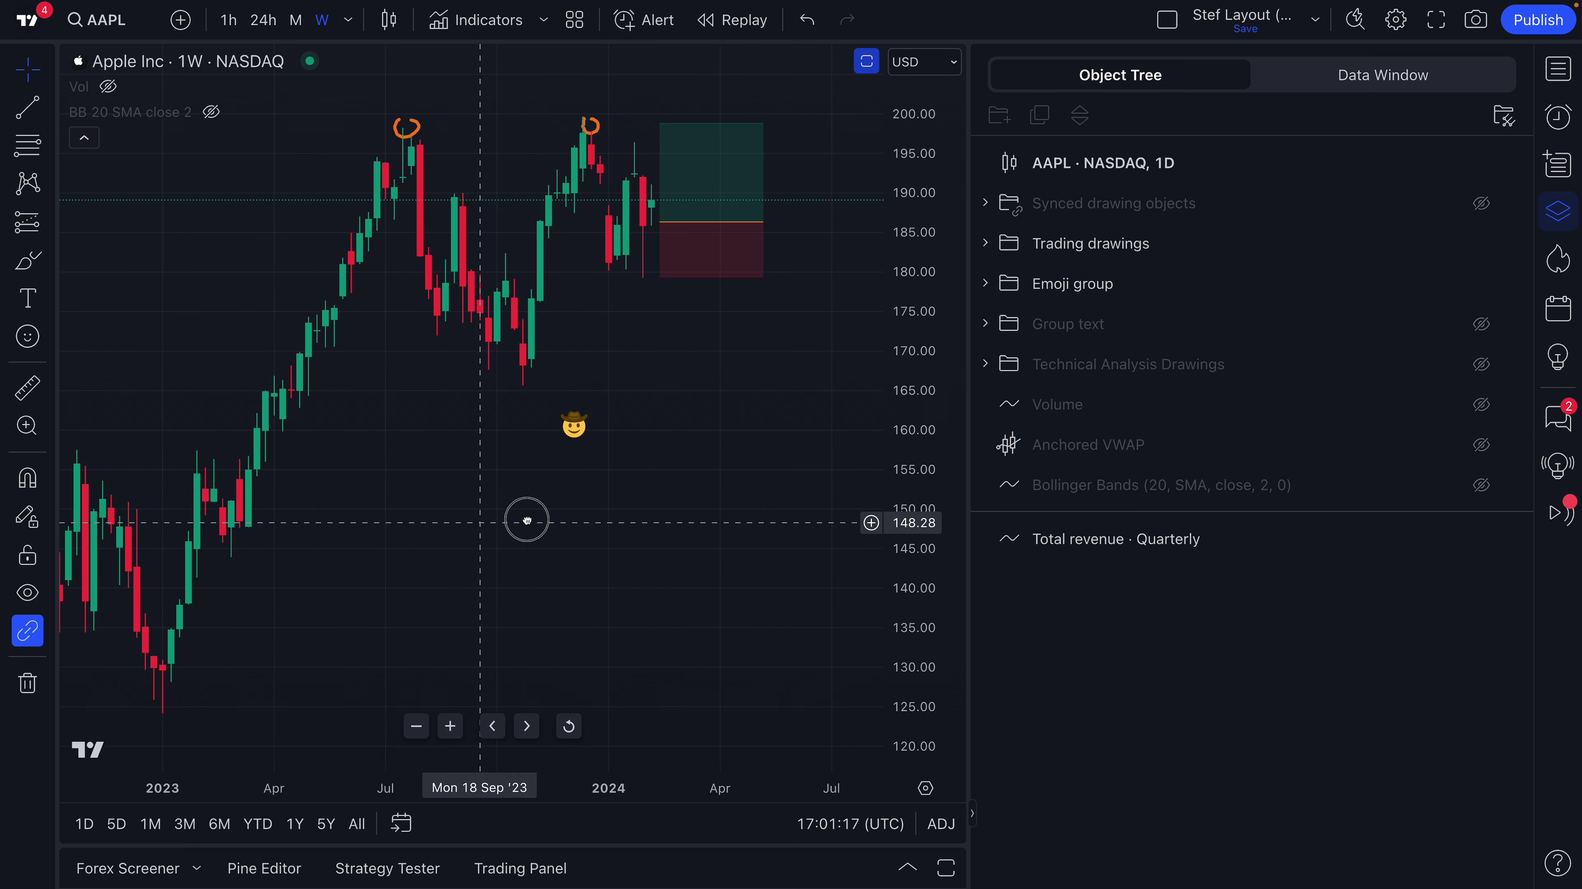
click(1482, 325)
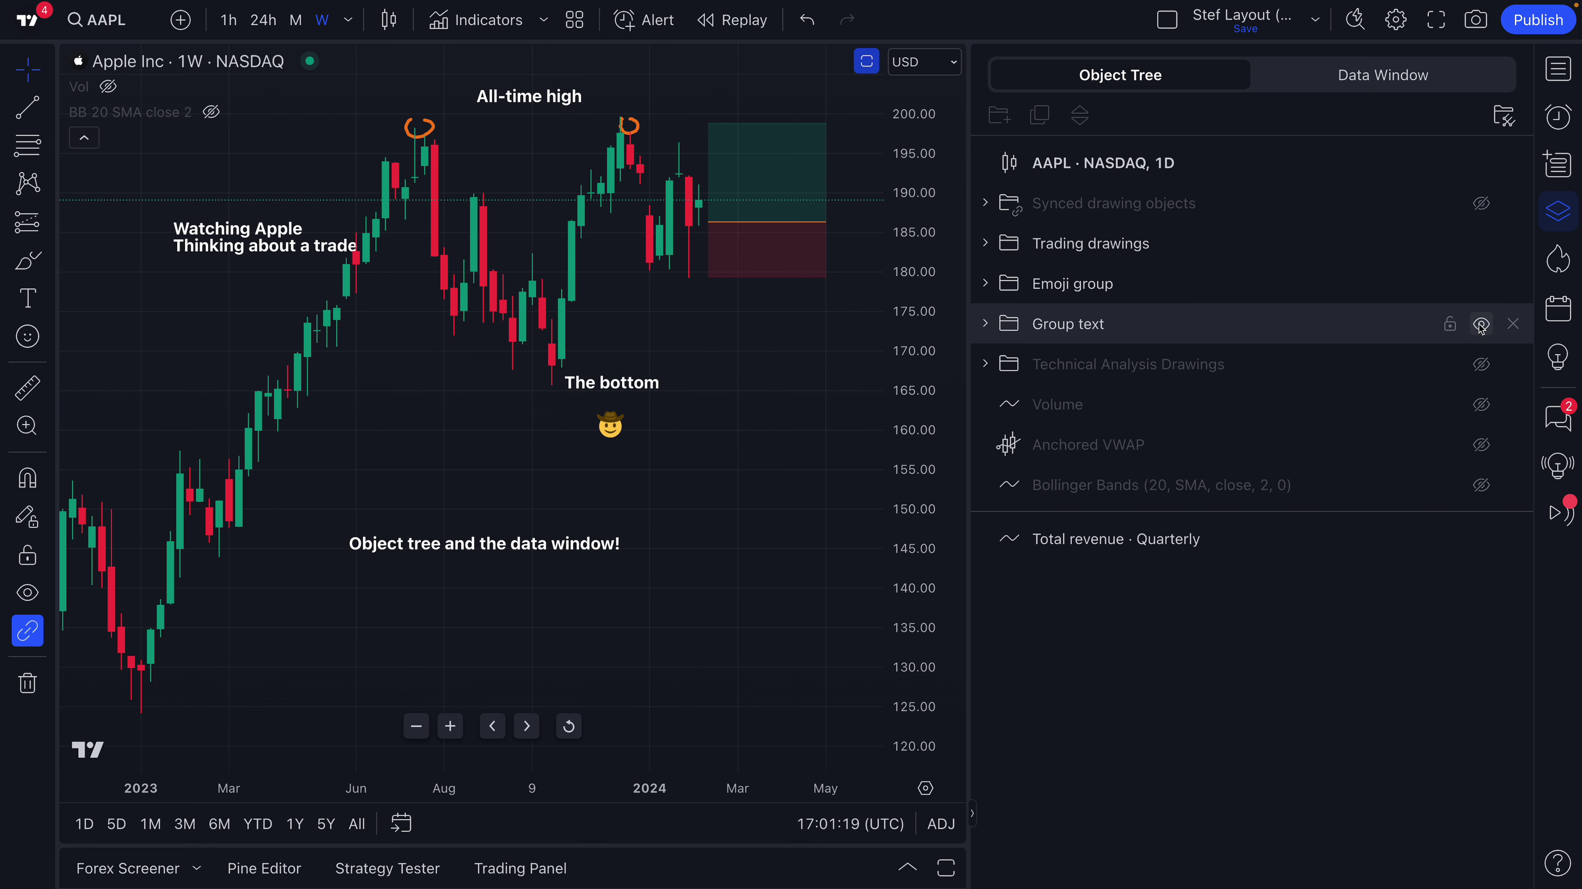
click(1486, 365)
click(1482, 404)
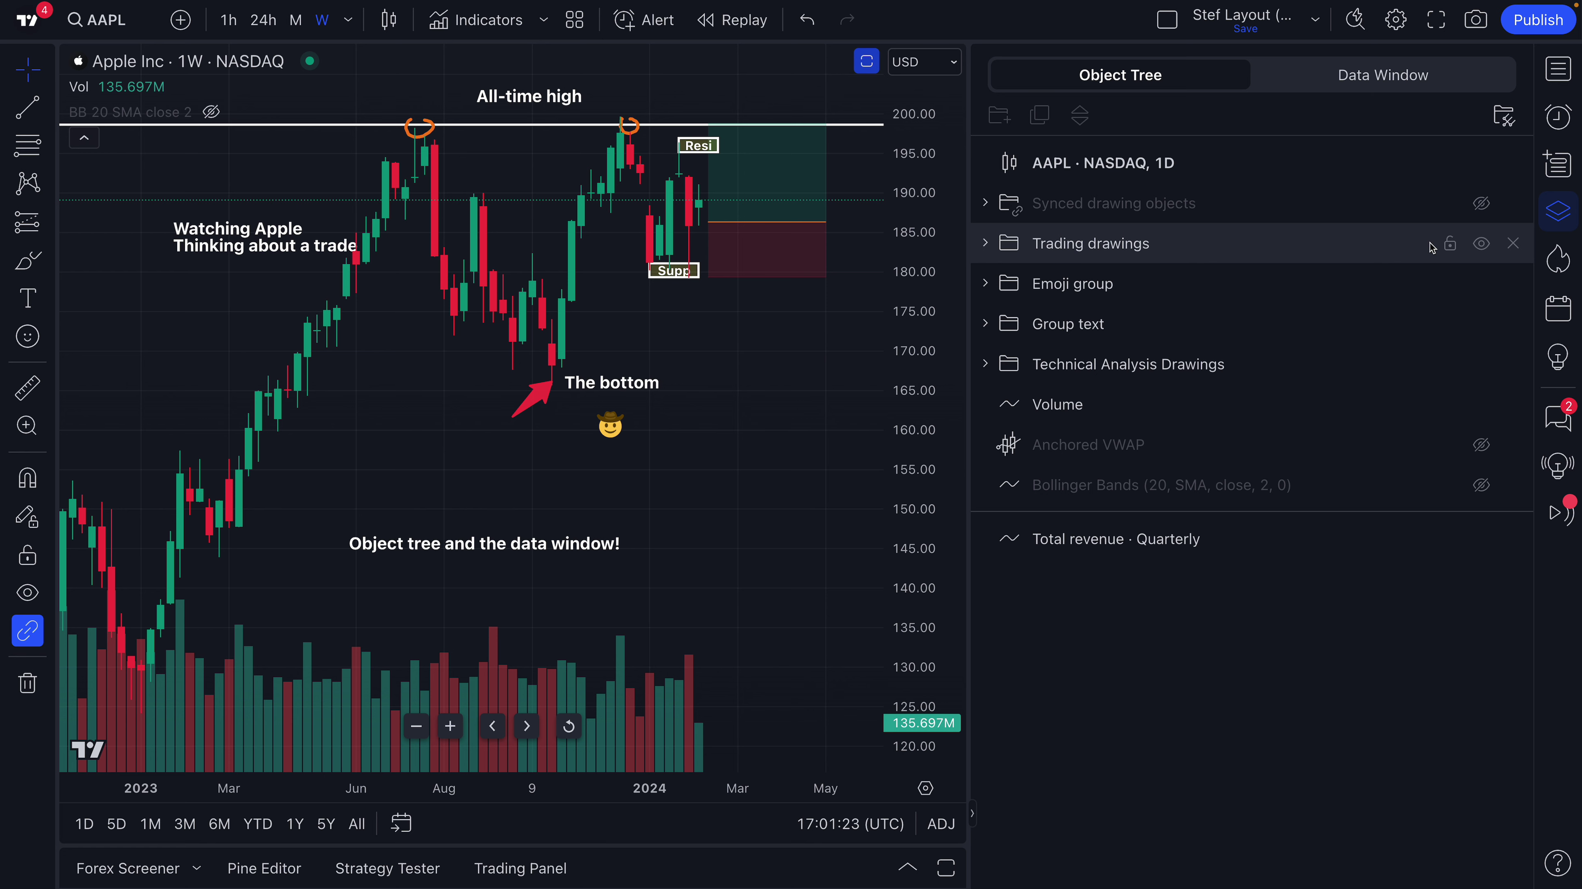
scroll(379, 429, up, 2)
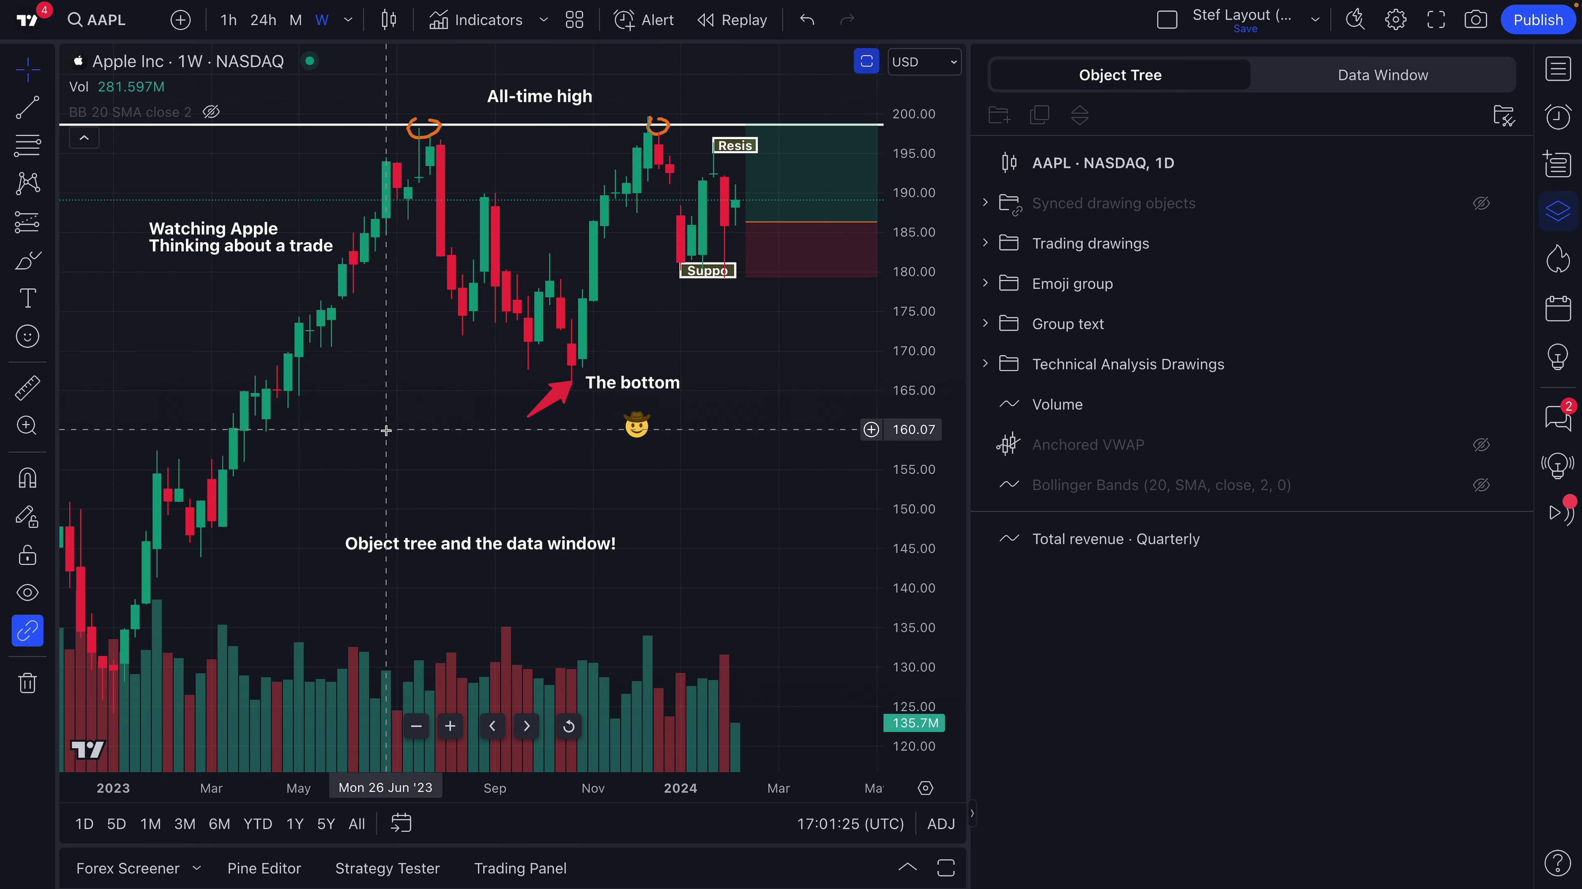
scroll(387, 429, up, 1)
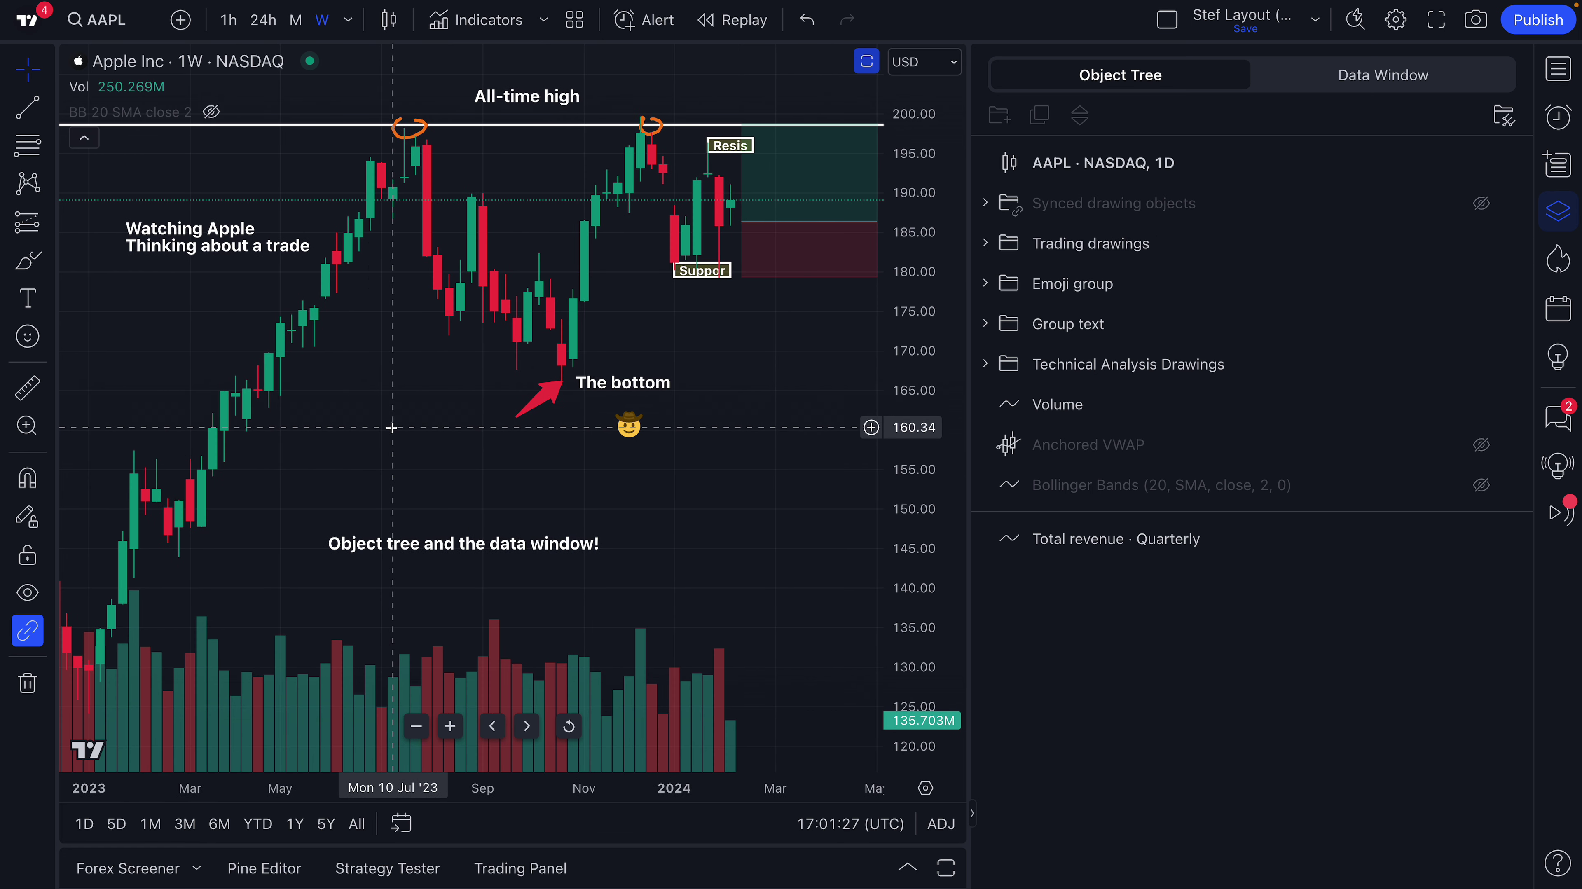